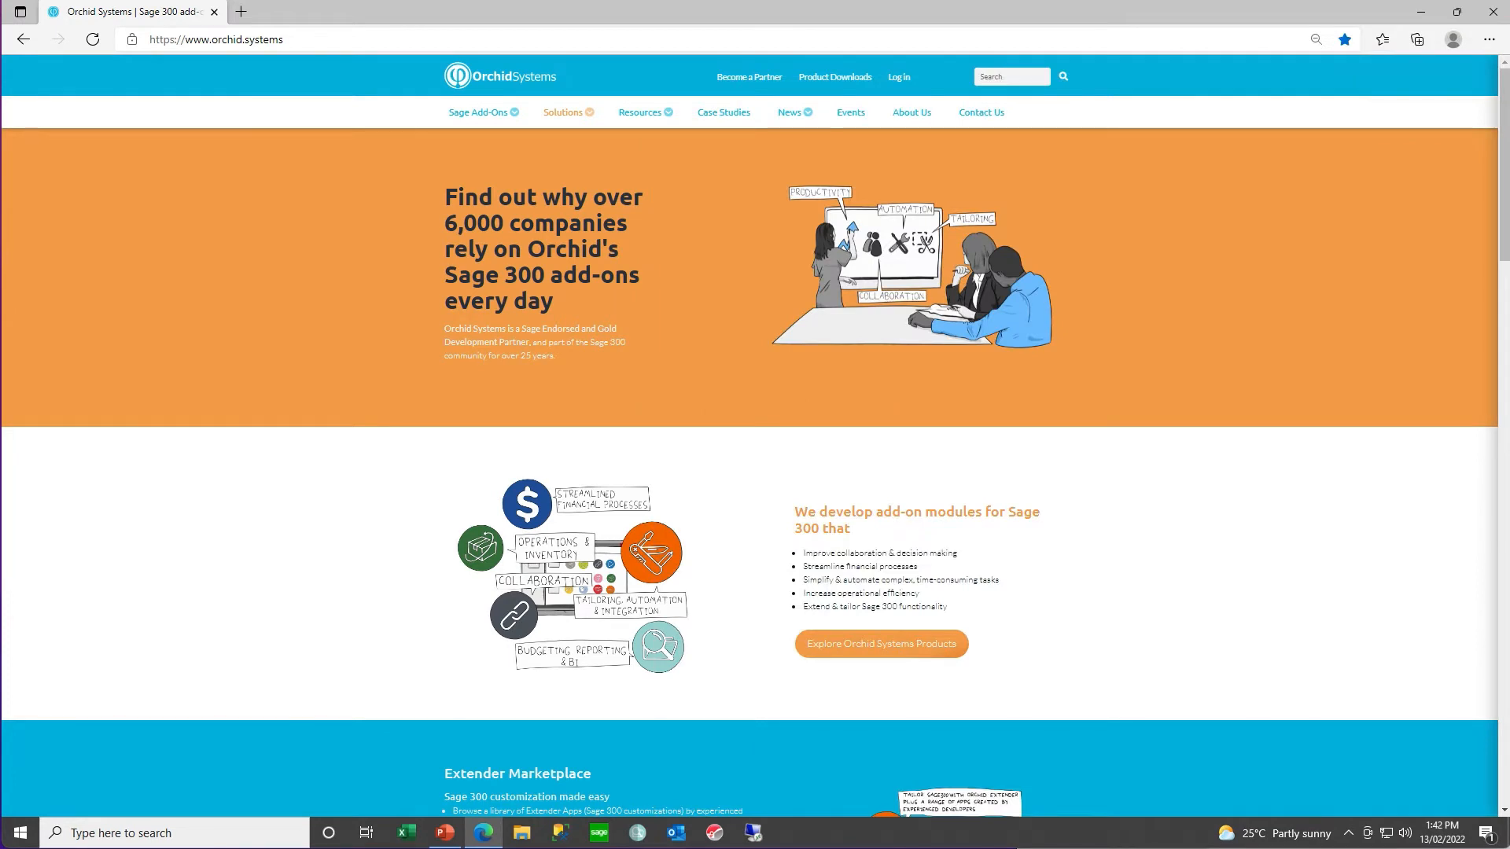
- Log in to the Orchid Systems website with the saved partner credentials and go to the Product Downloads page
click(901, 77)
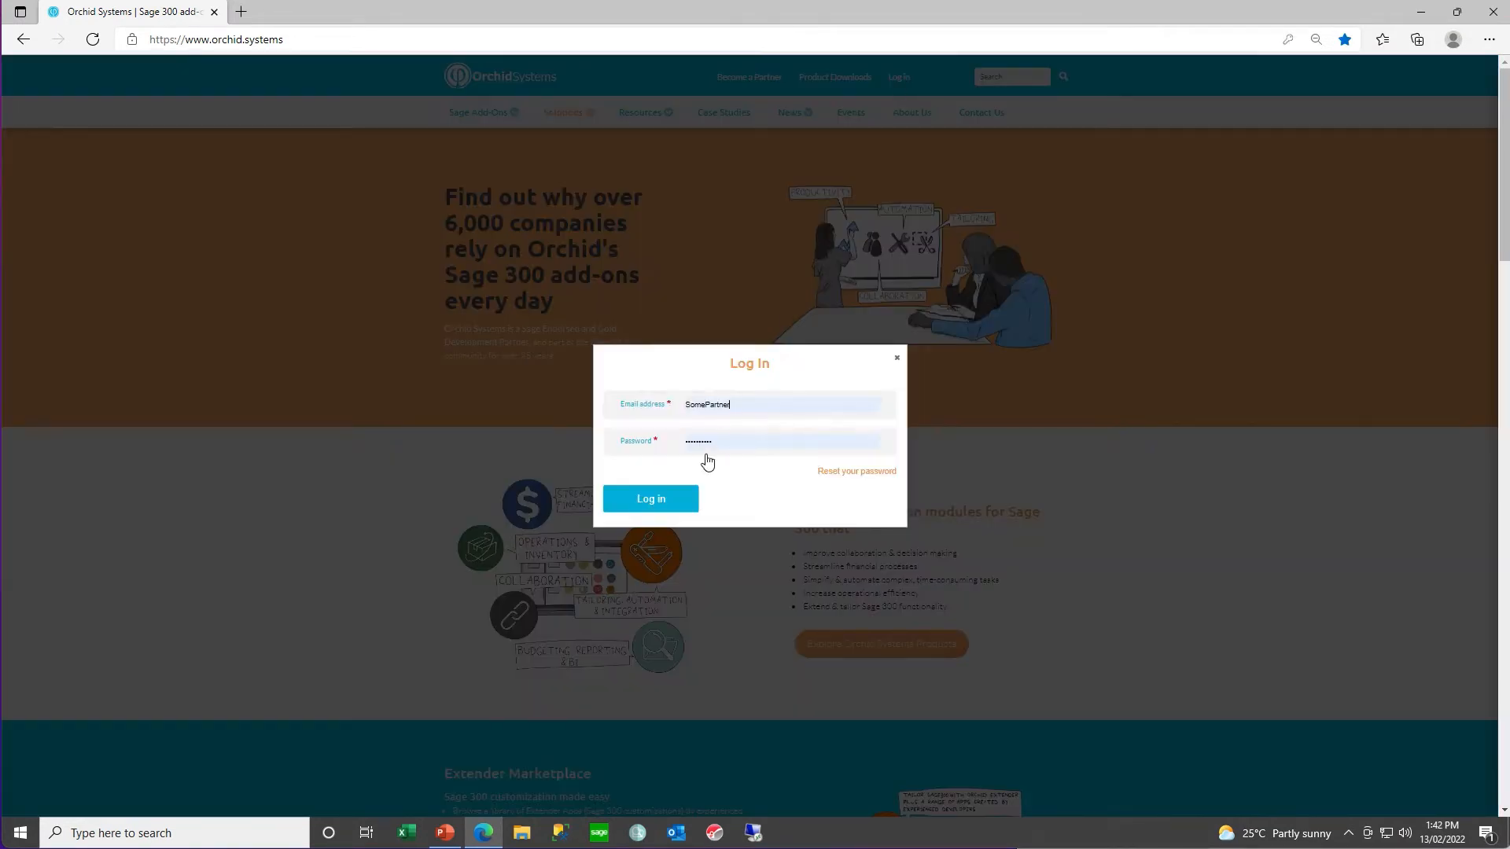
click(657, 510)
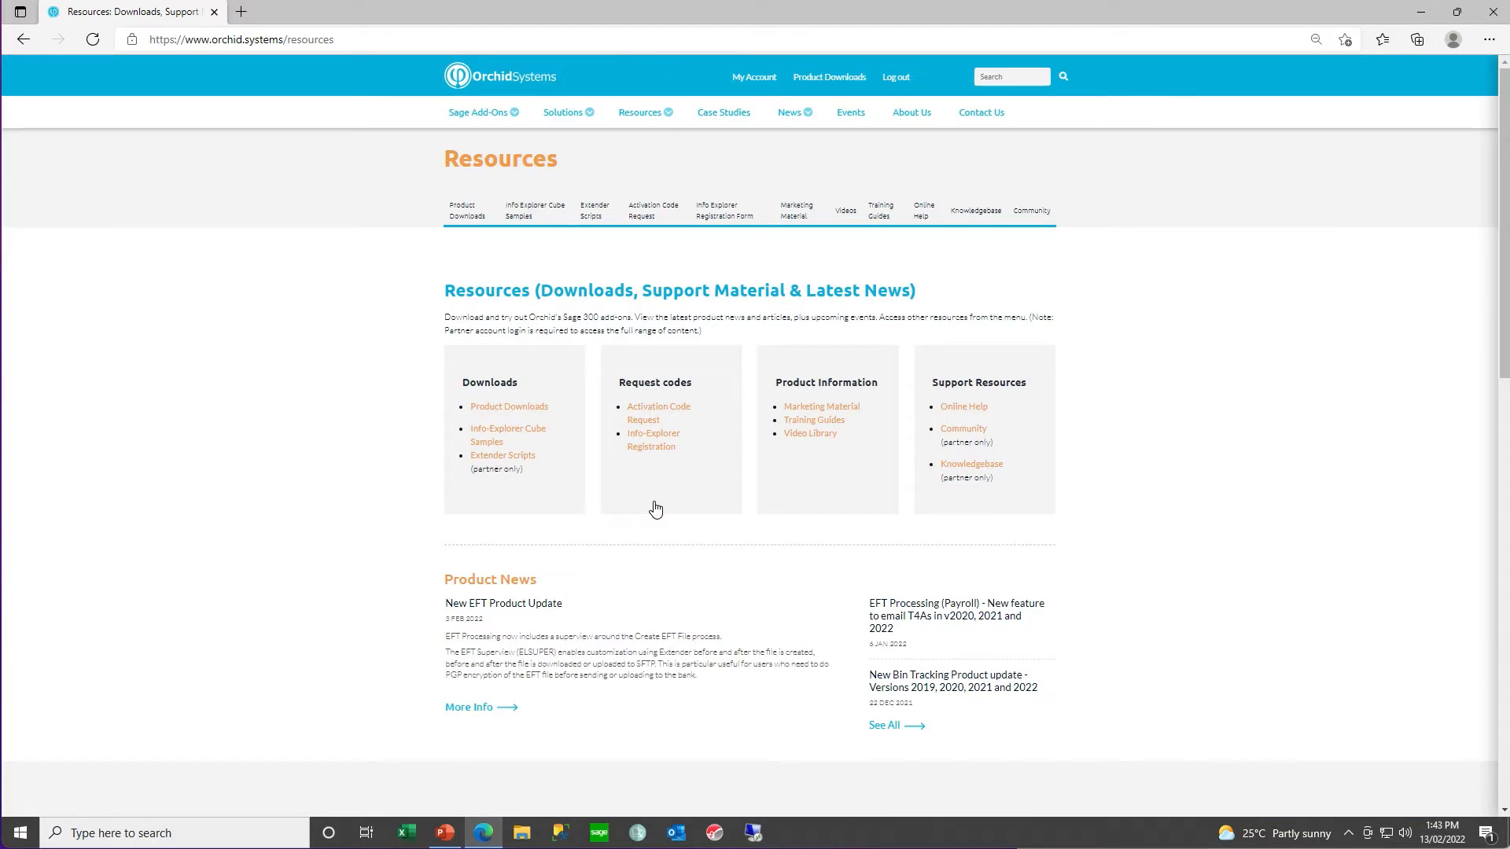
click(528, 411)
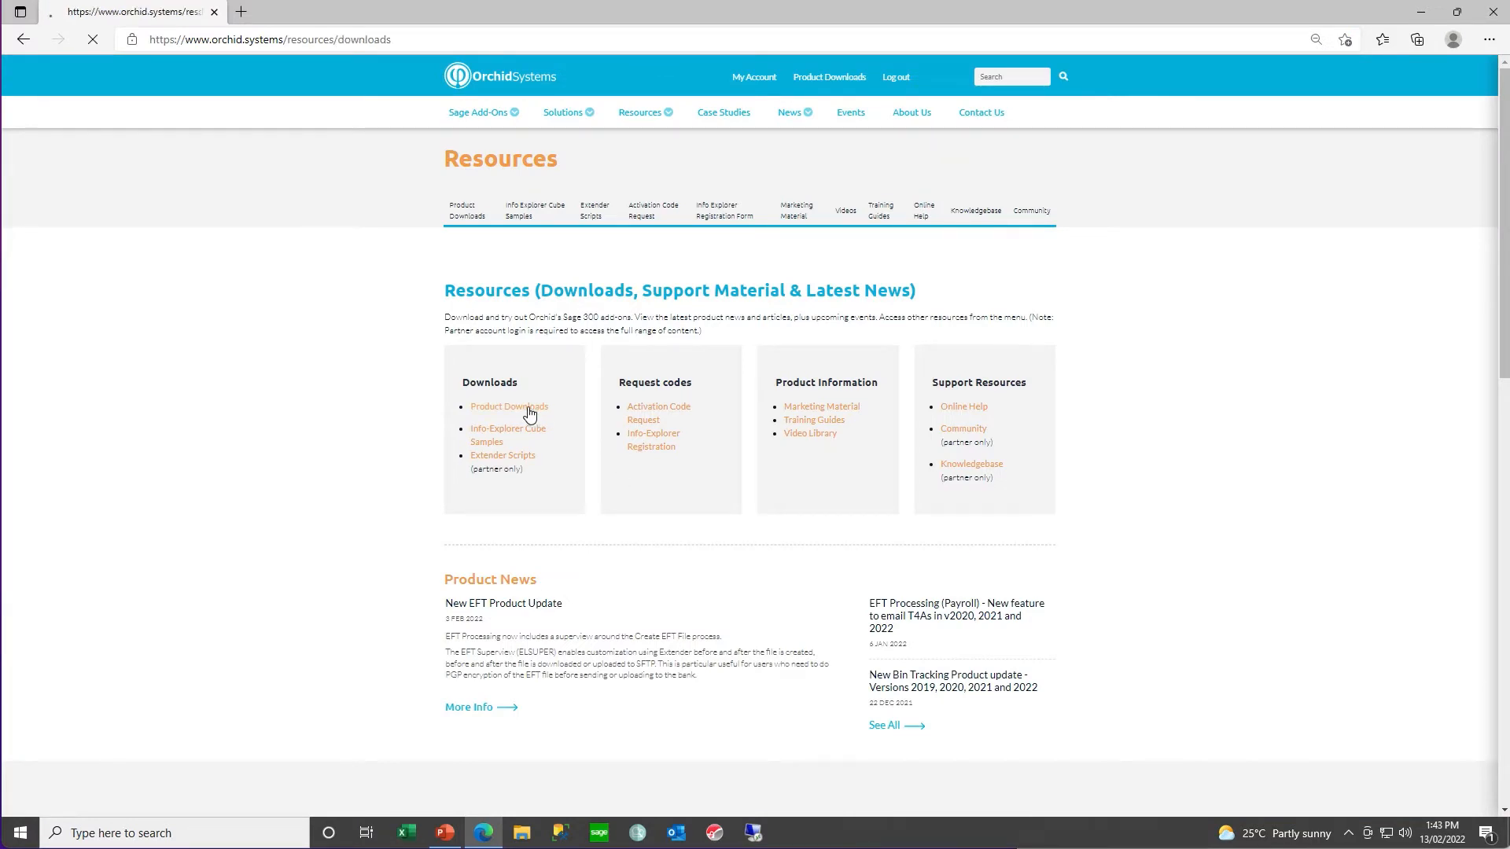
- Filter the product downloads to v2022 and download the Bin Tracking v2022 installer
click(575, 389)
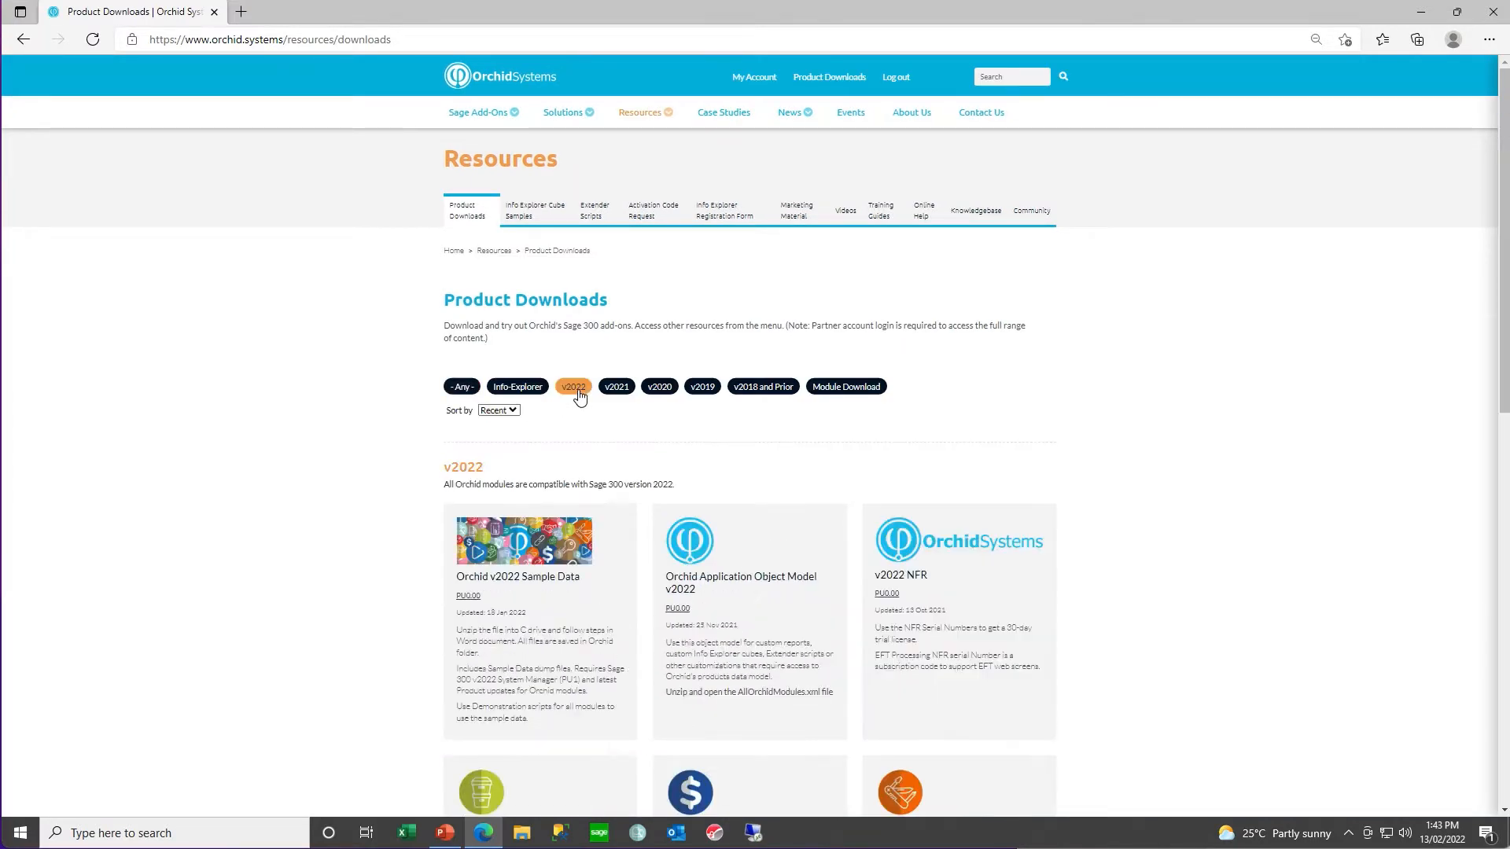
scroll(1070, 456, down, 1)
scroll(1069, 456, down, 3)
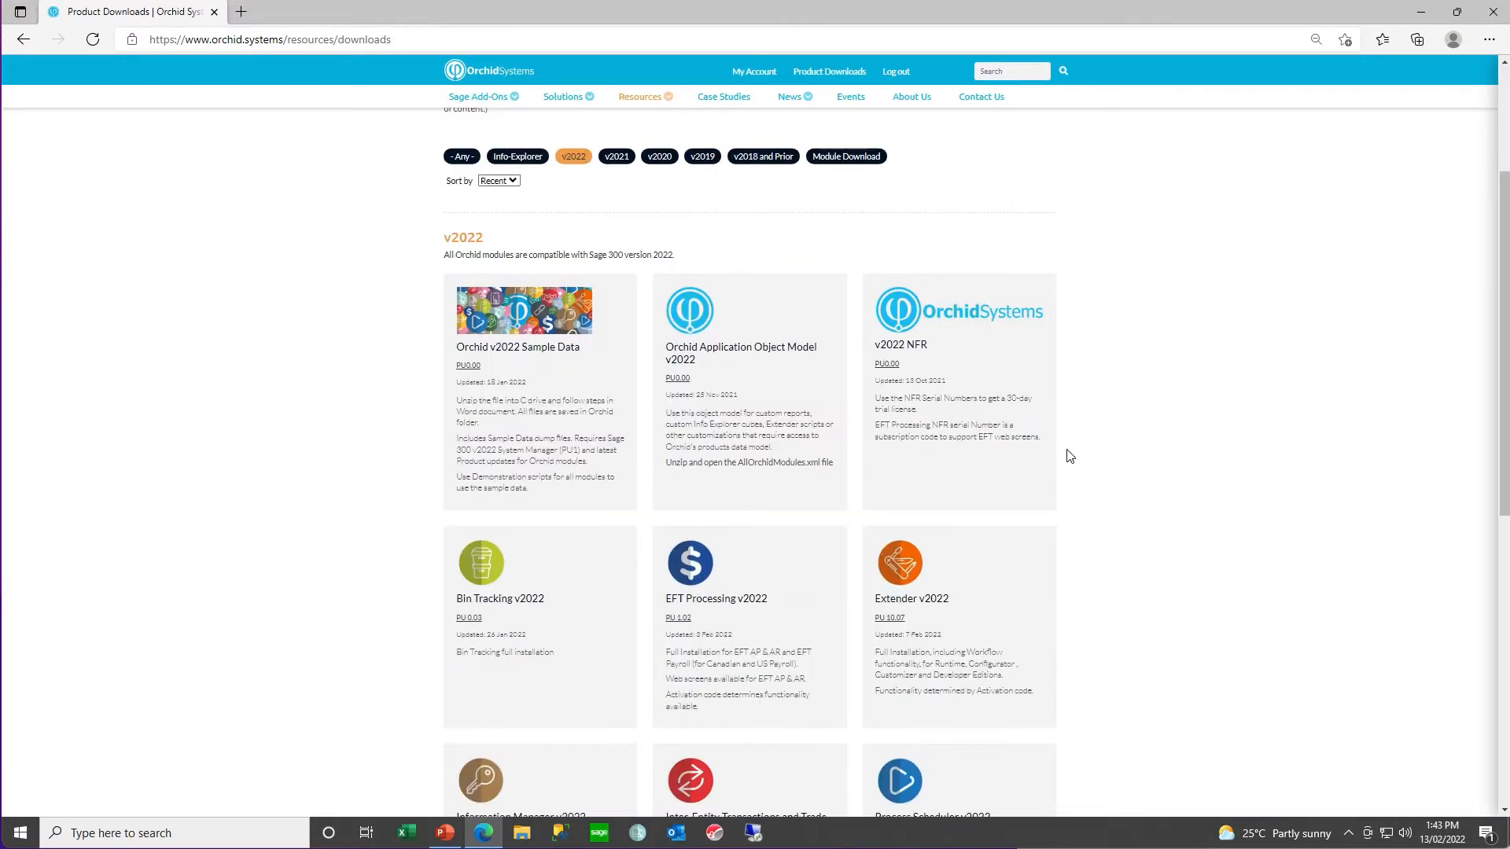
click(506, 606)
click(497, 422)
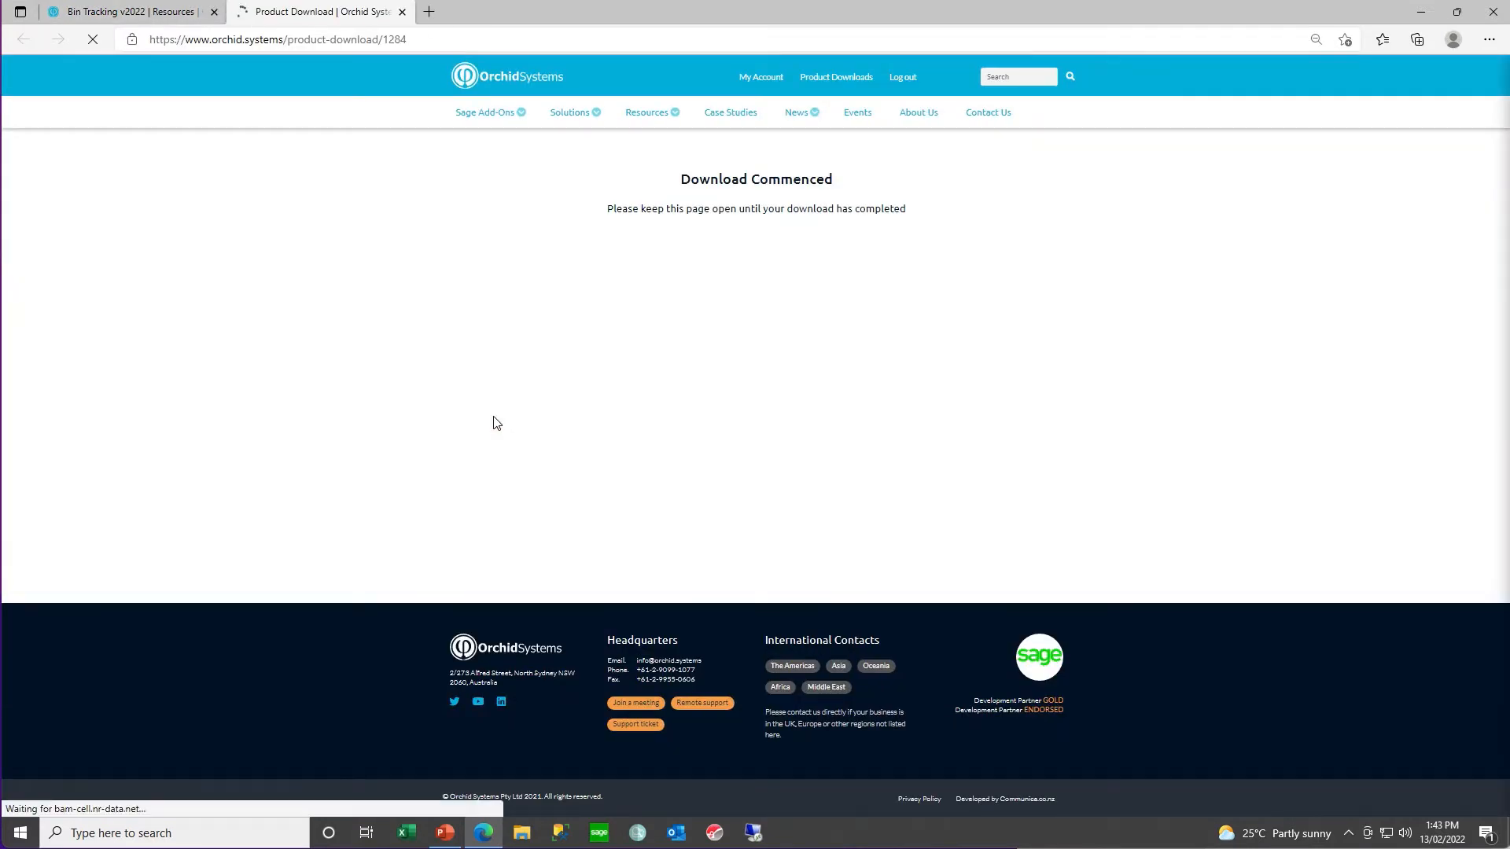
click(1230, 144)
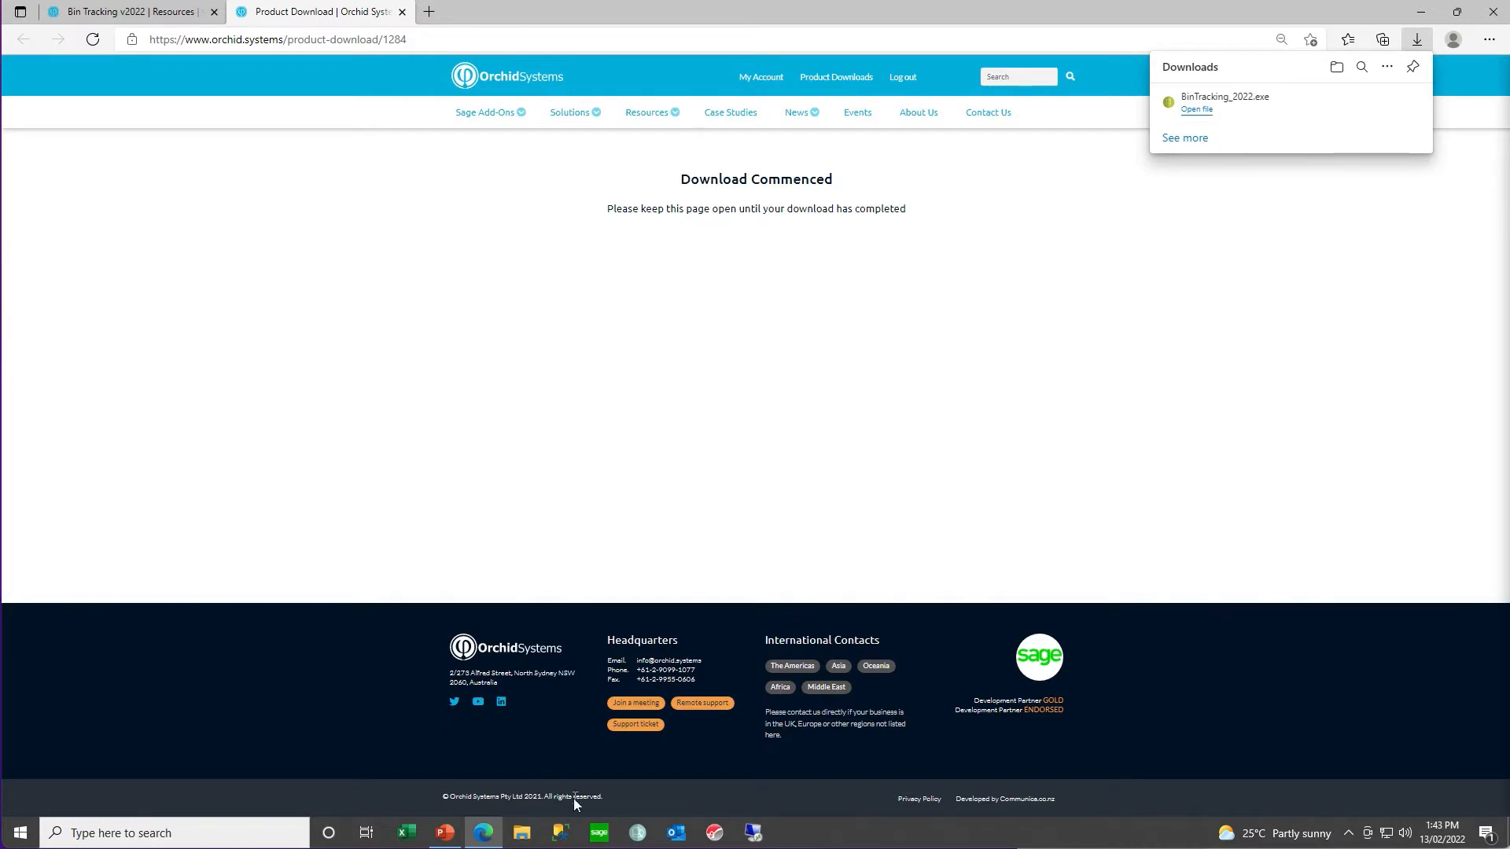
- Run the BinTracking_2022 installer from the Downloads folder in File Explorer and allow it to start
click(522, 832)
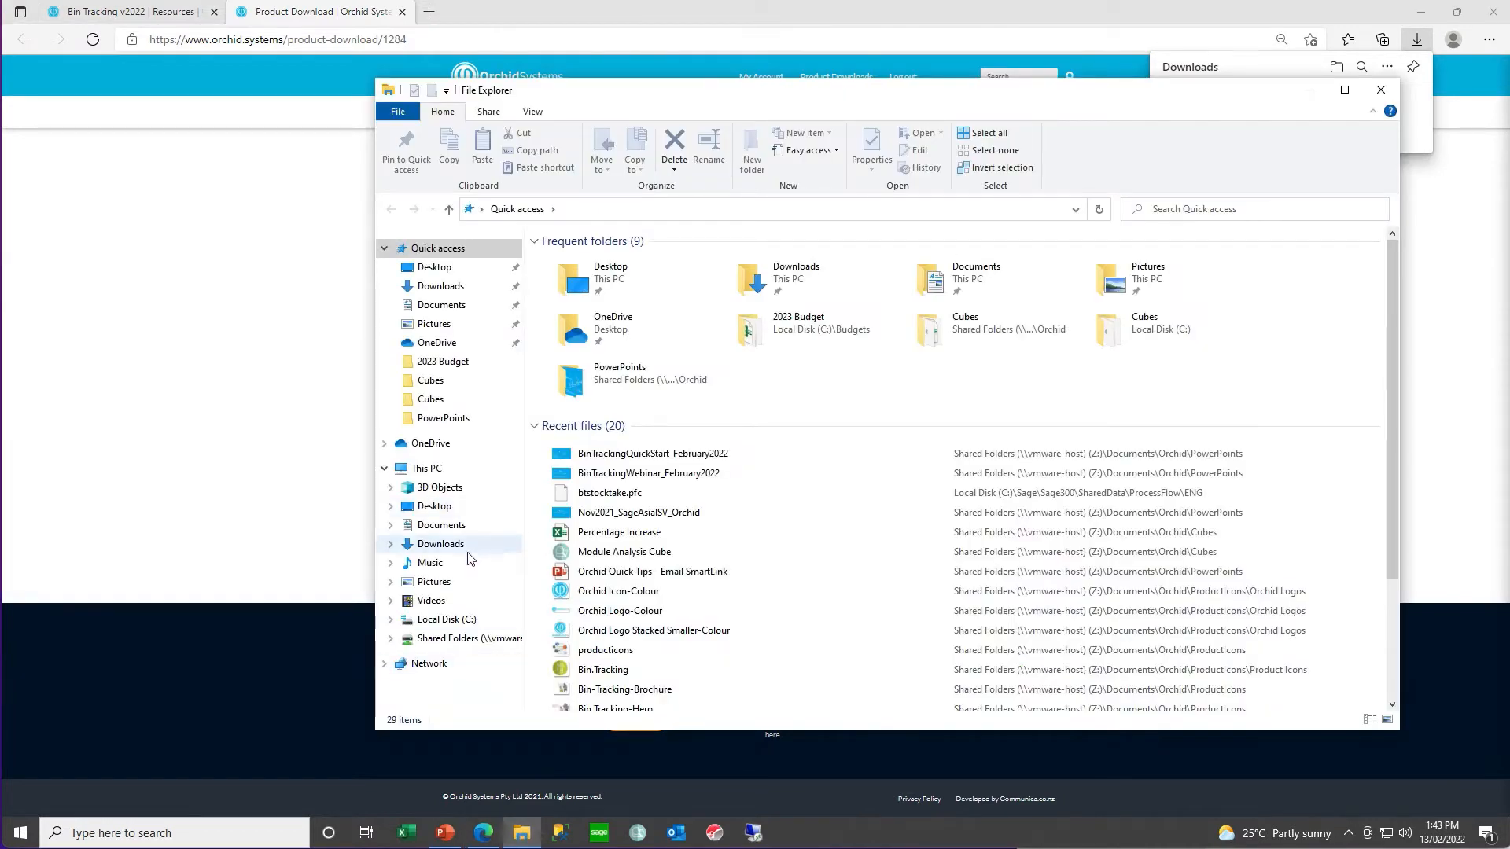
click(442, 543)
click(582, 283)
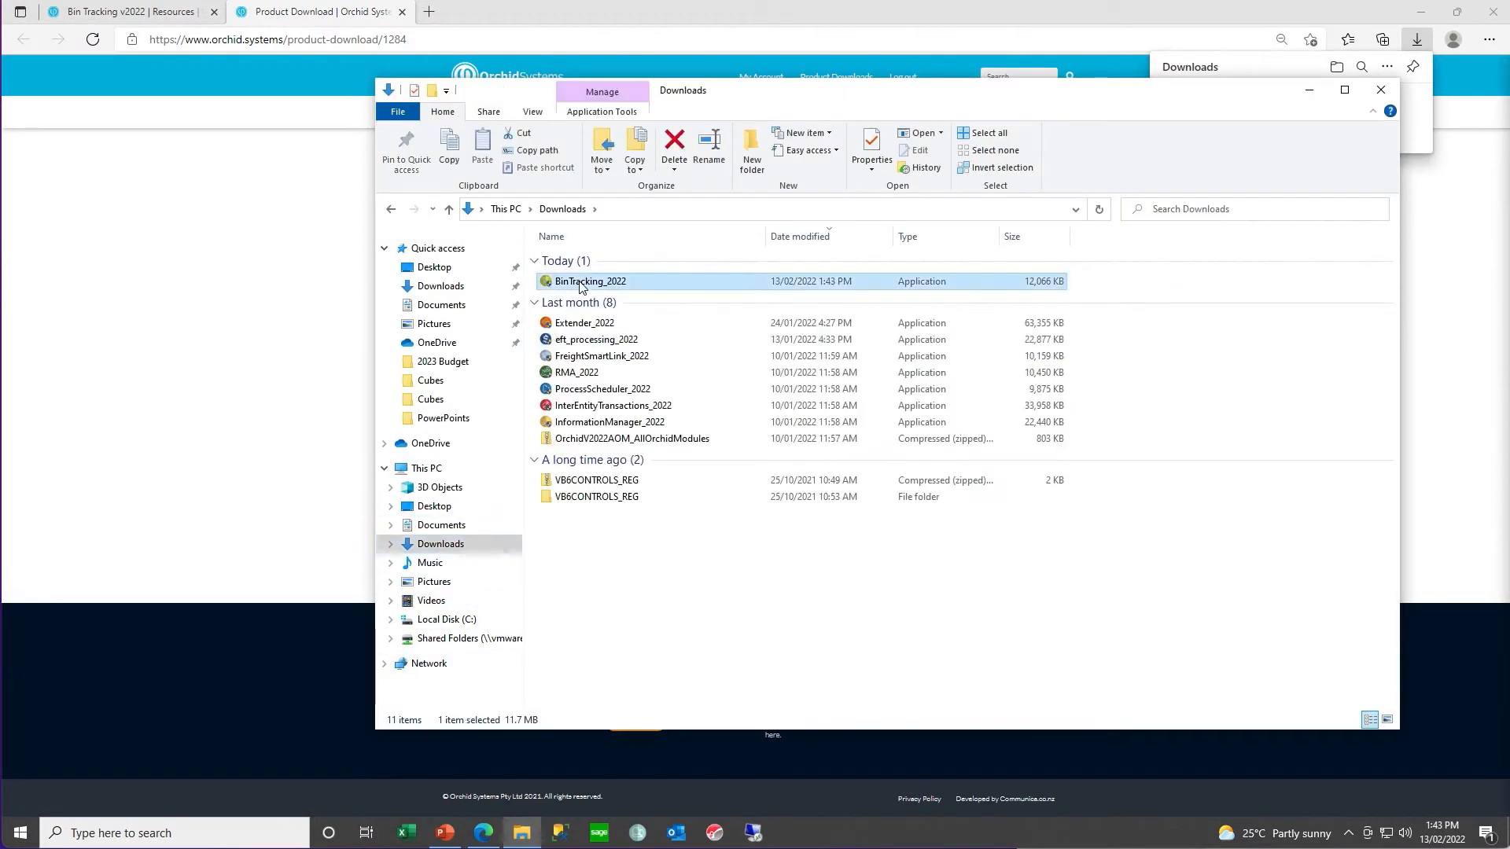
double_click(582, 283)
click(711, 523)
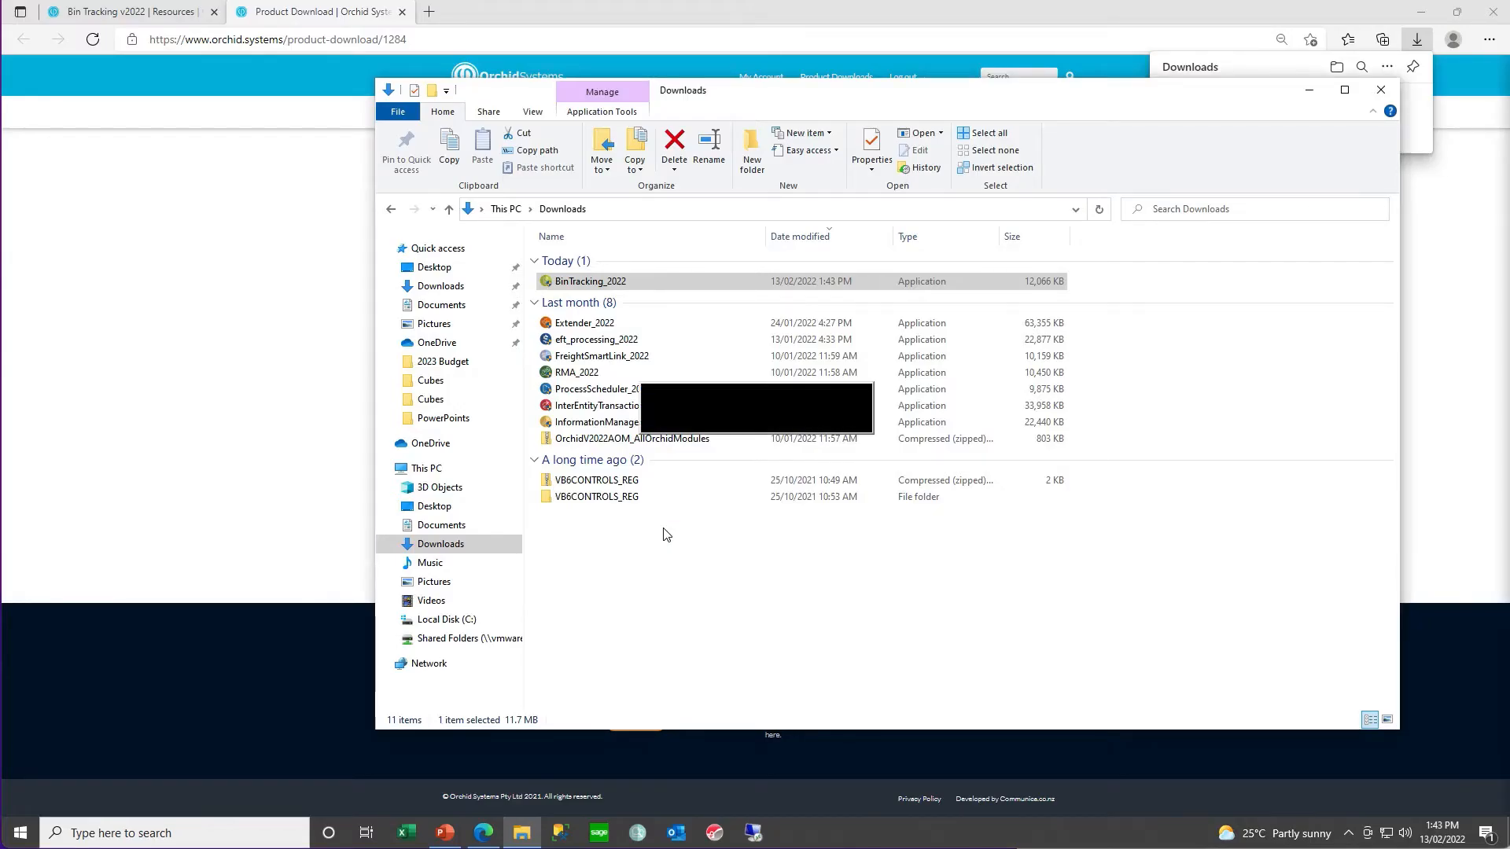
- Install Orchid Bin Tracking 2022 PU0.03, accepting the license agreement and keeping the default settings, and finish the wizard
click(843, 554)
click(713, 497)
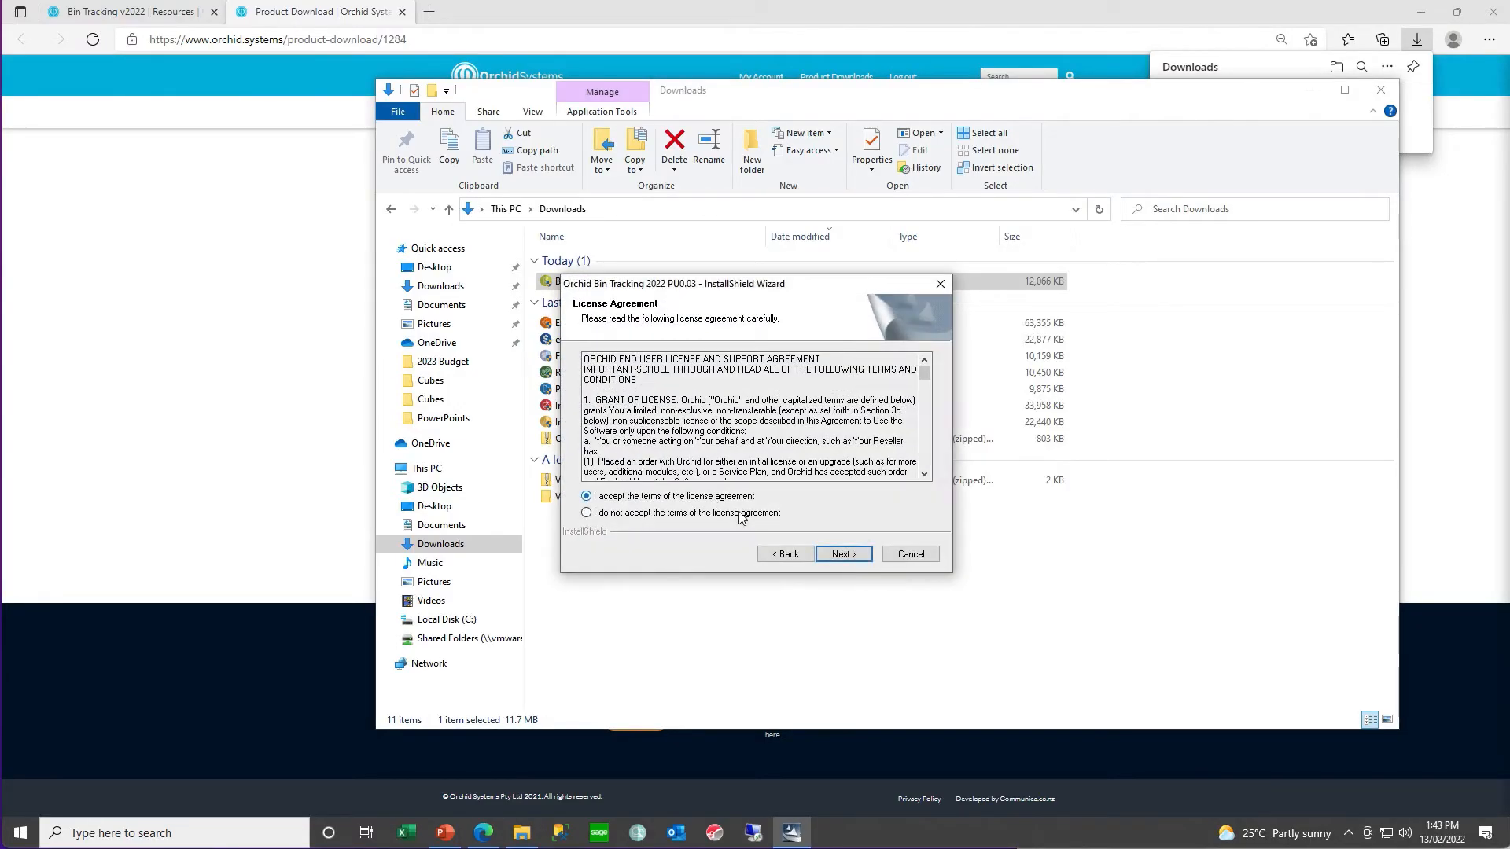
click(843, 553)
click(843, 554)
click(843, 553)
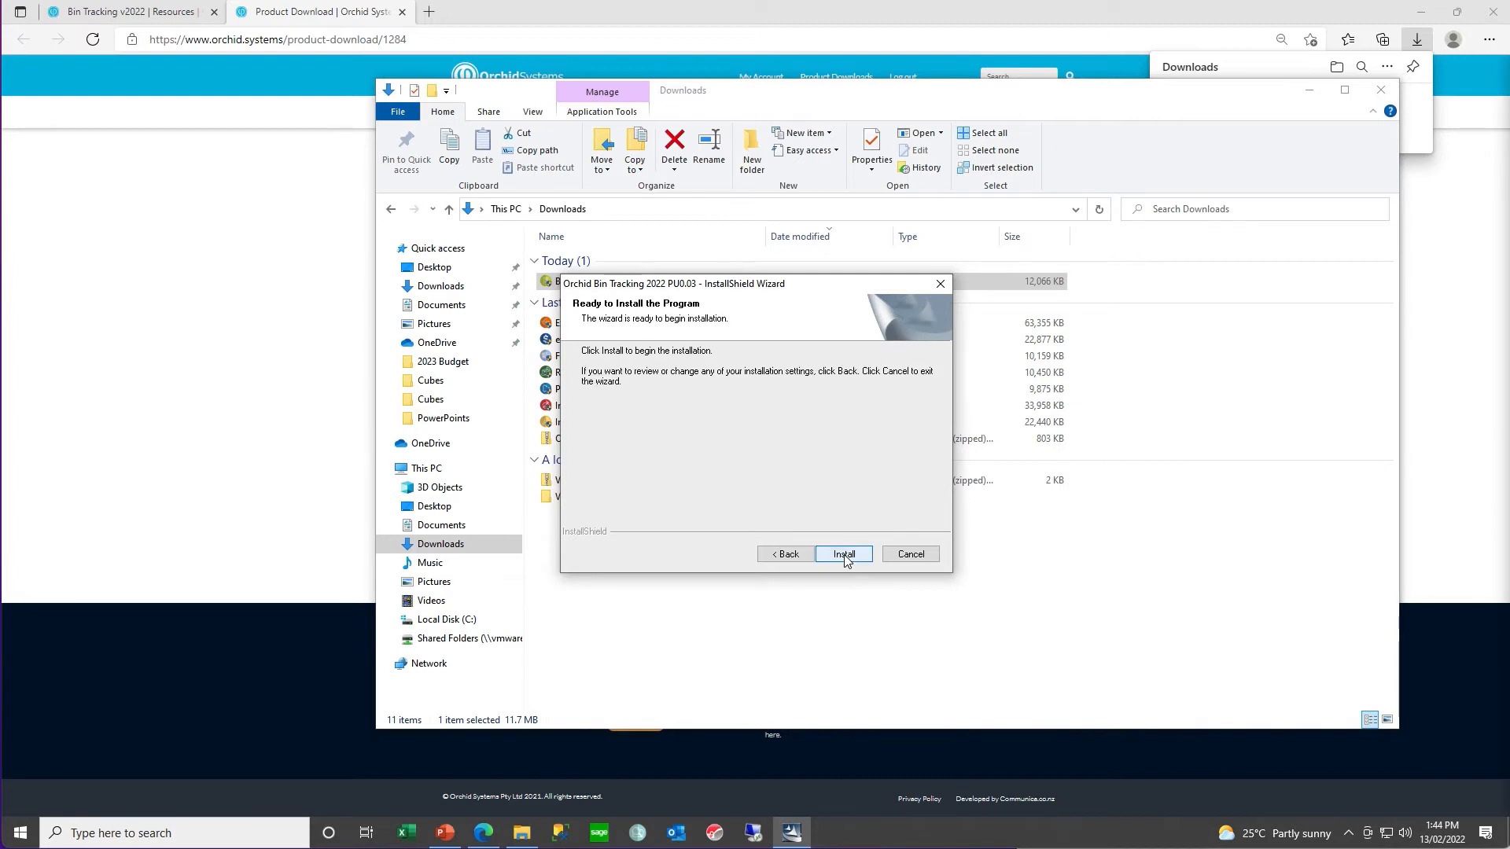
click(843, 554)
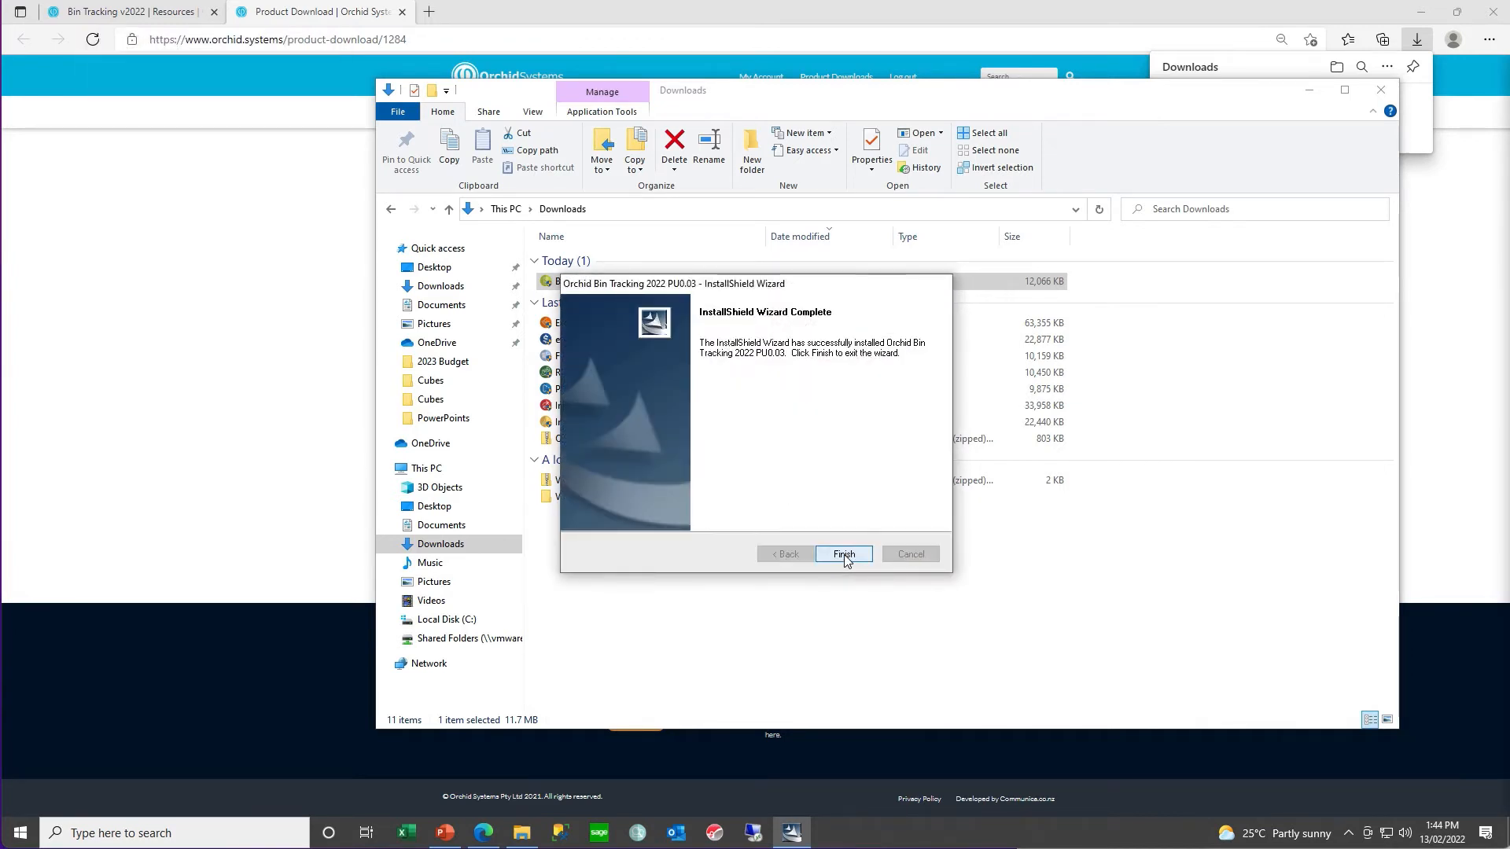
click(844, 555)
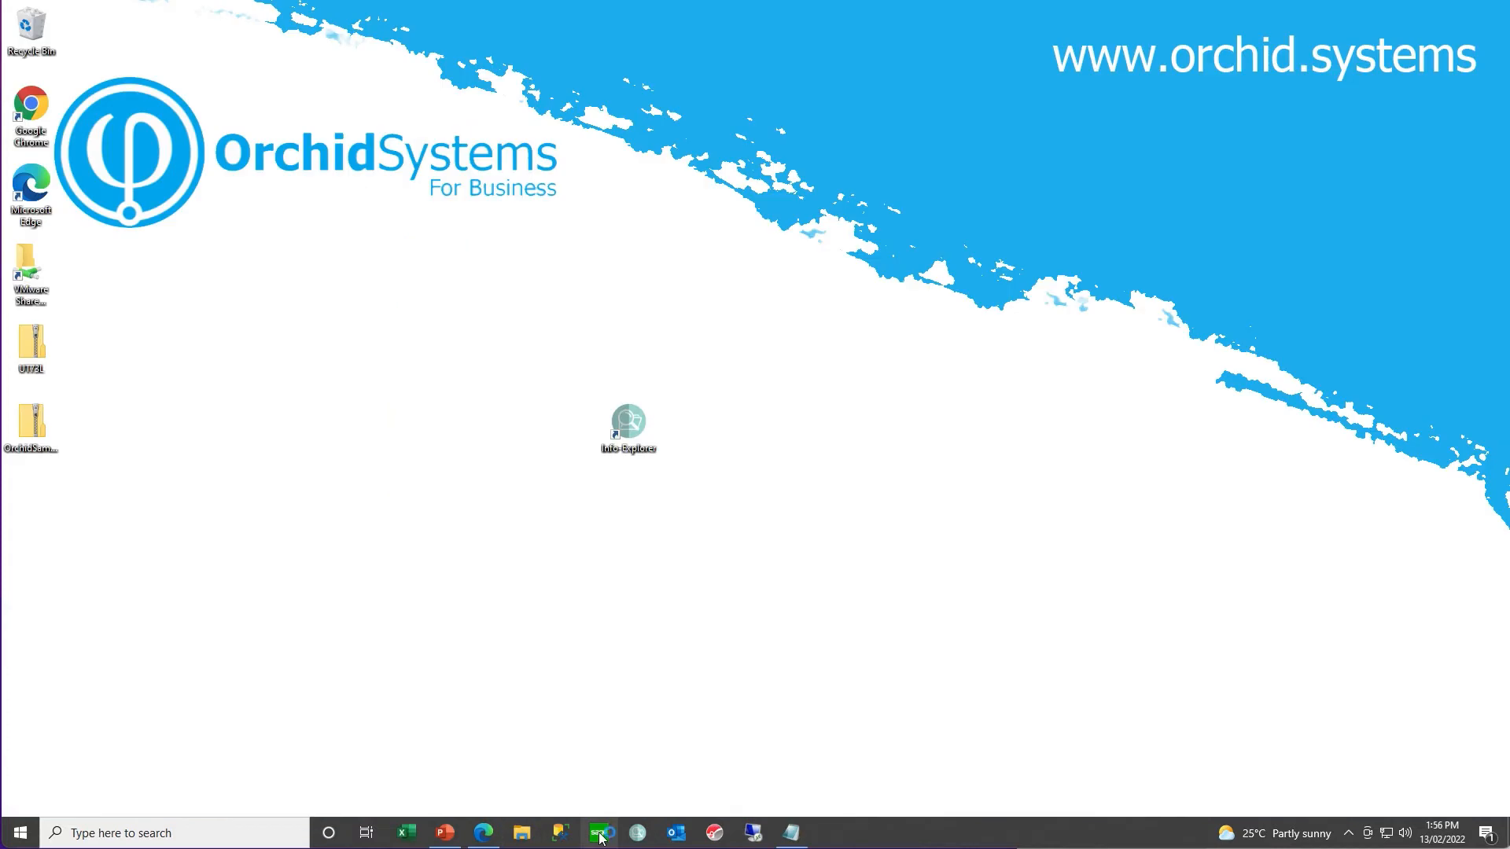
- Switch to Sage 300 and open the Orchid Bin Tracking company as ADMIN, entering the account password
click(599, 833)
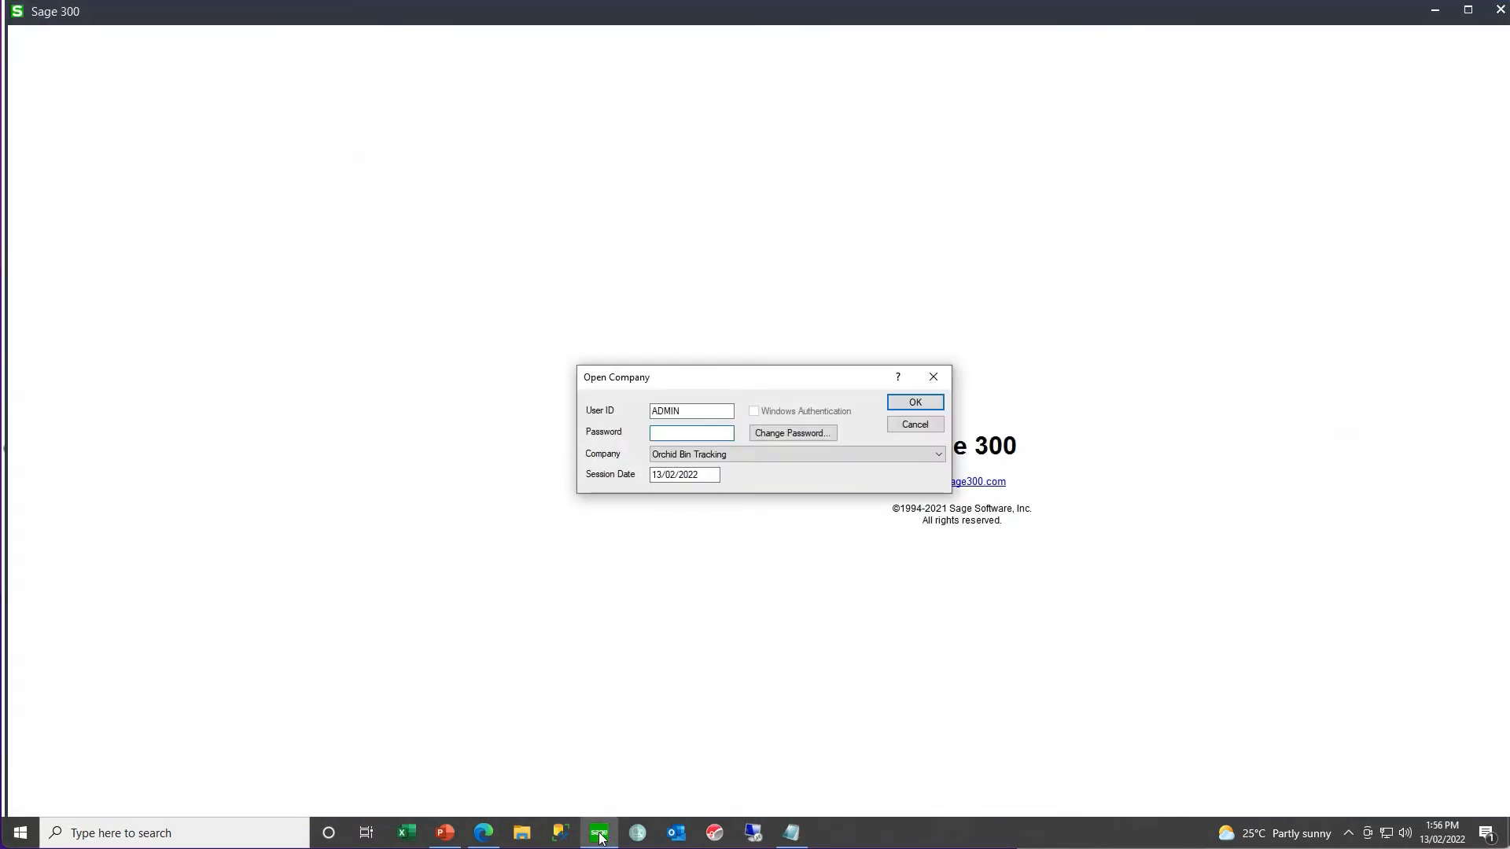
text(***)
key(Tab)
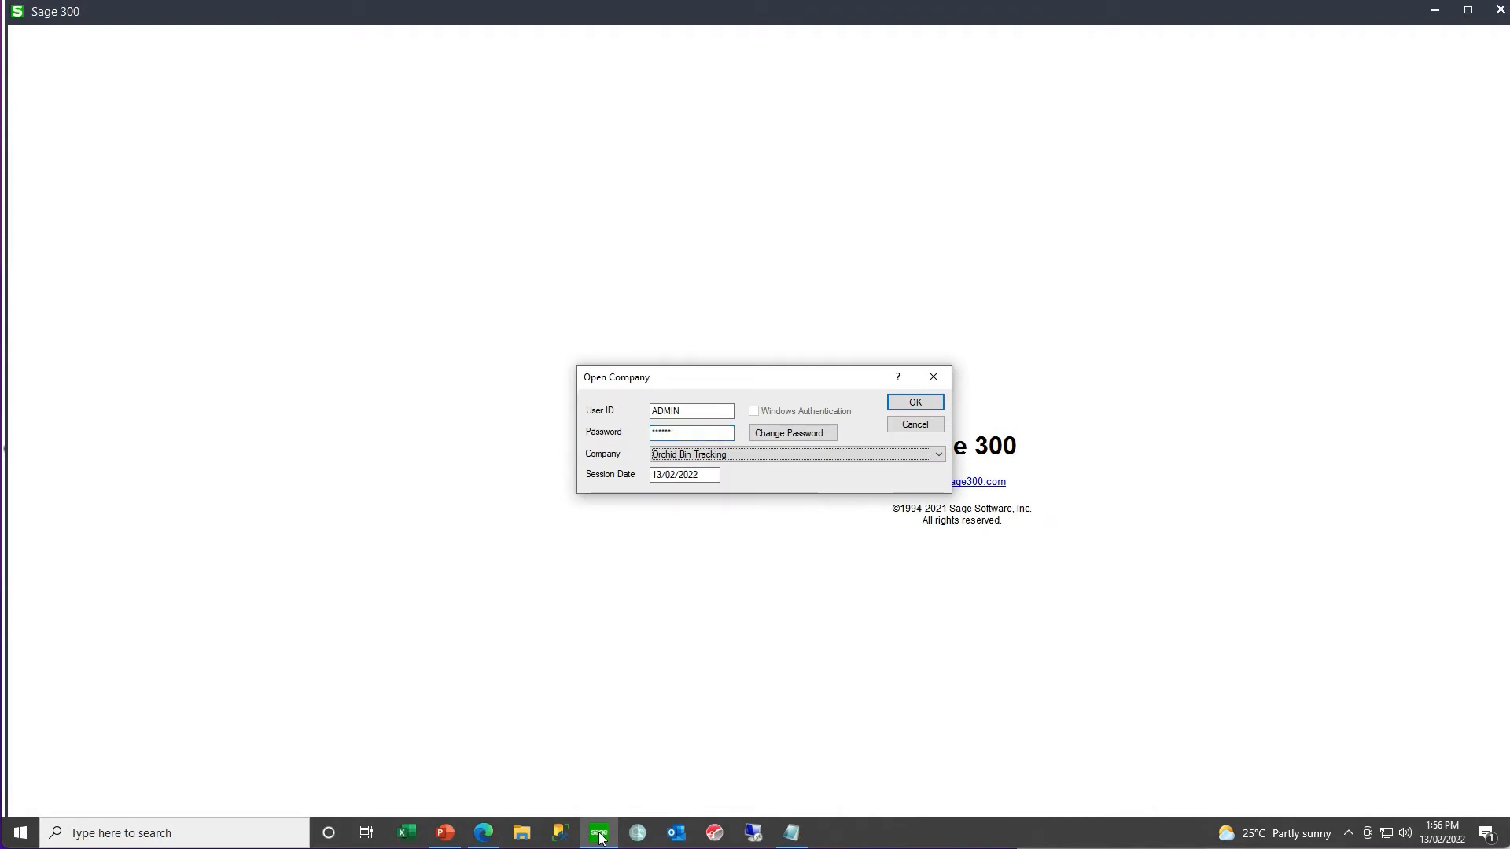
key(Return)
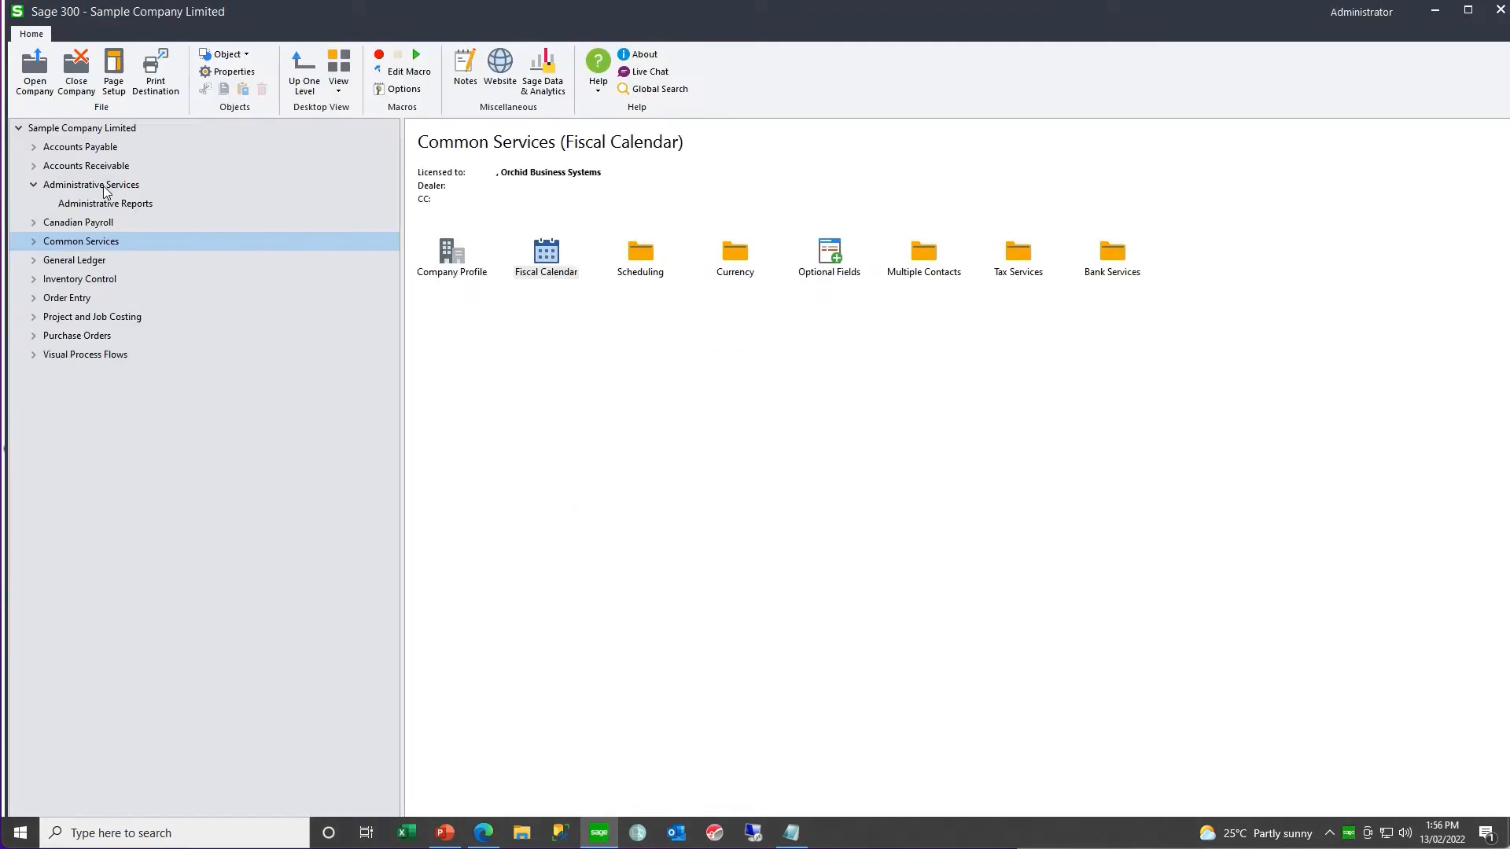
- Activate Bin Tracking 6.9A for the company through Data Activation, confirming the database backup, and dismiss the messages
click(105, 186)
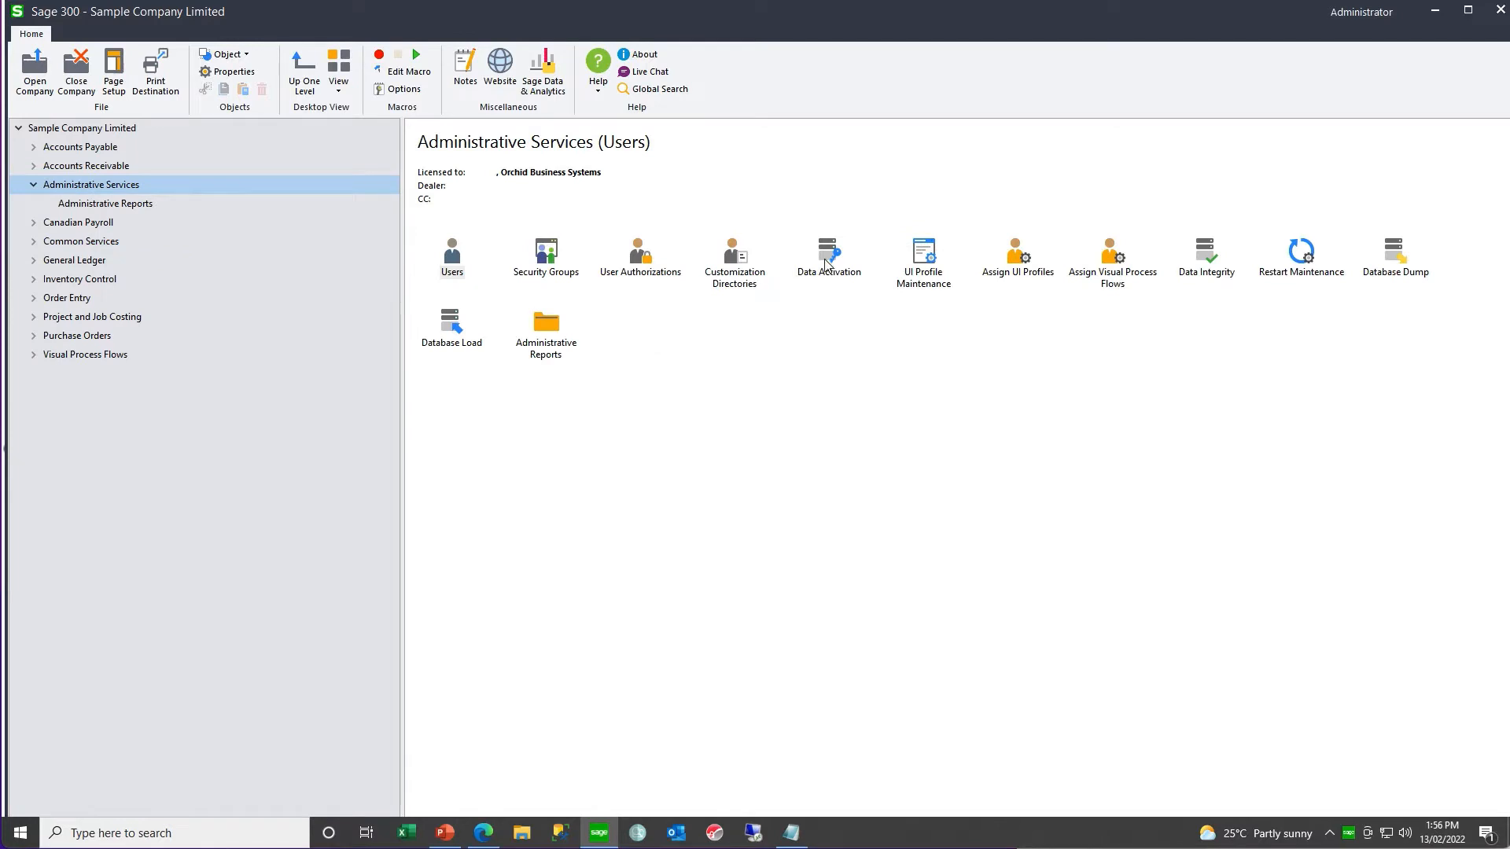
double_click(829, 264)
click(623, 442)
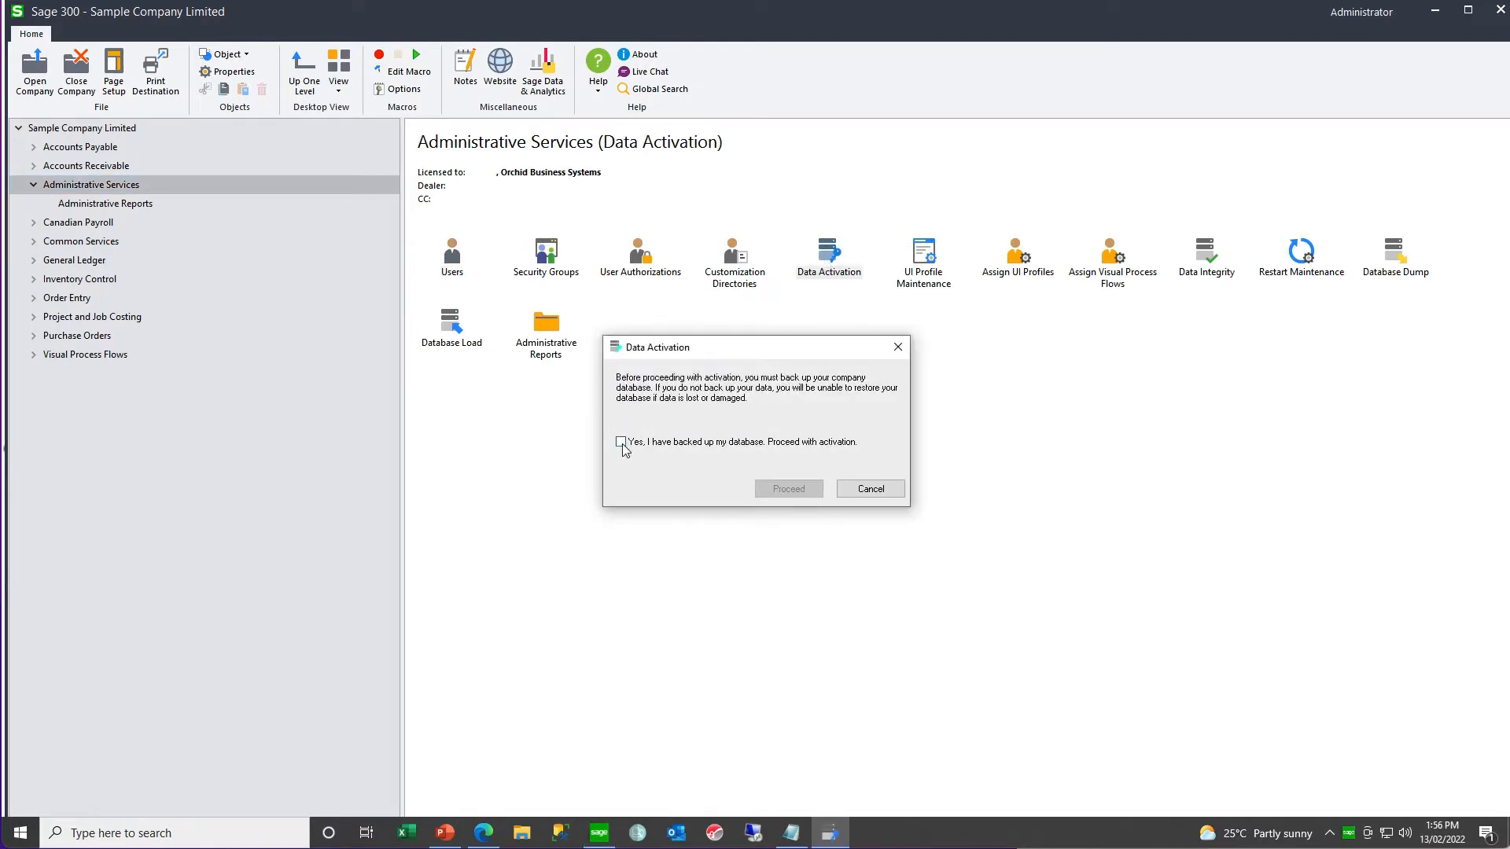
click(773, 492)
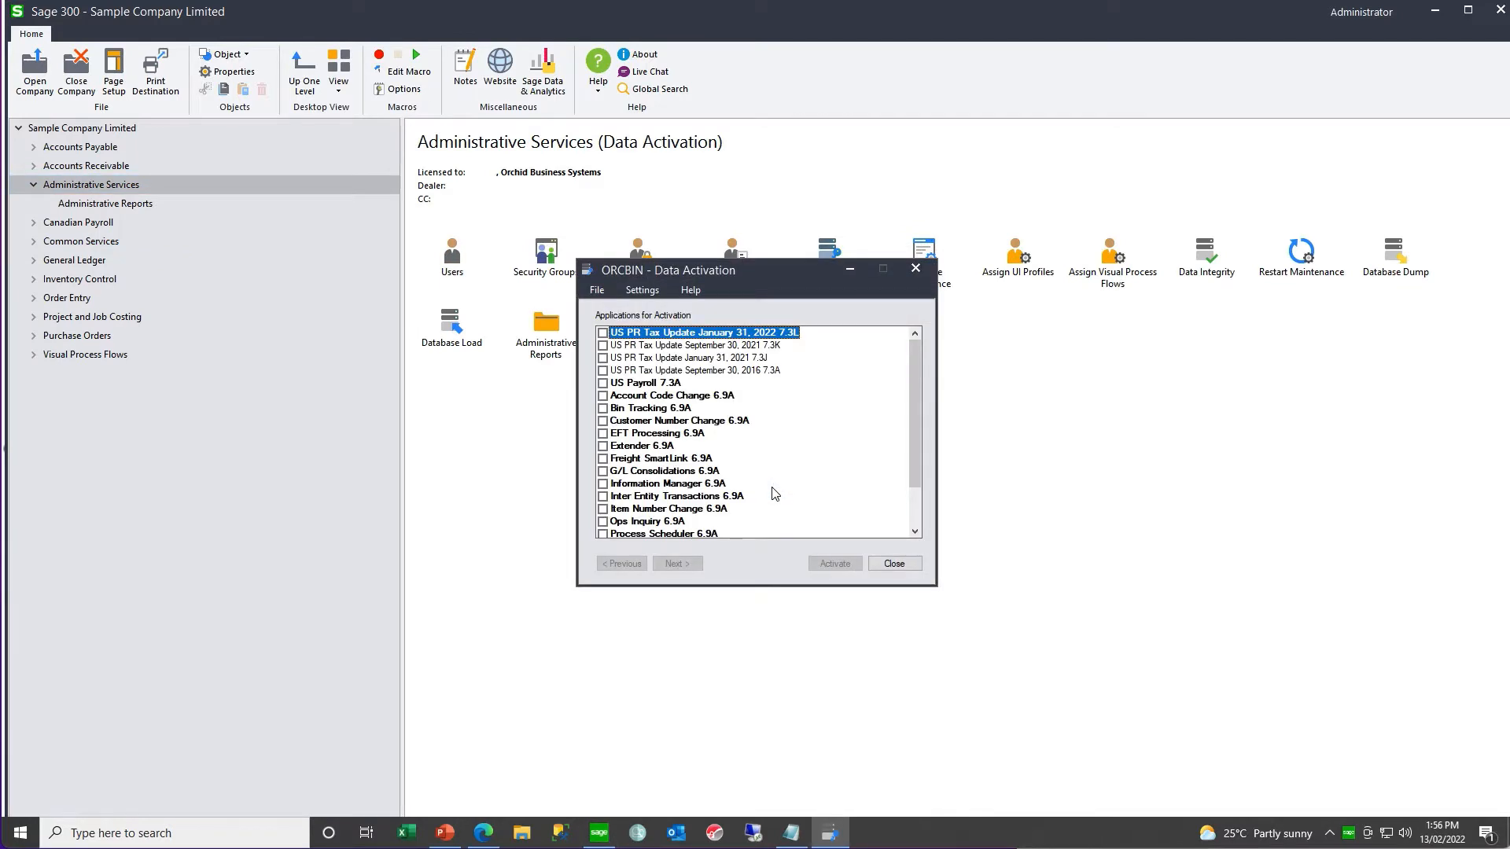
click(603, 408)
click(675, 564)
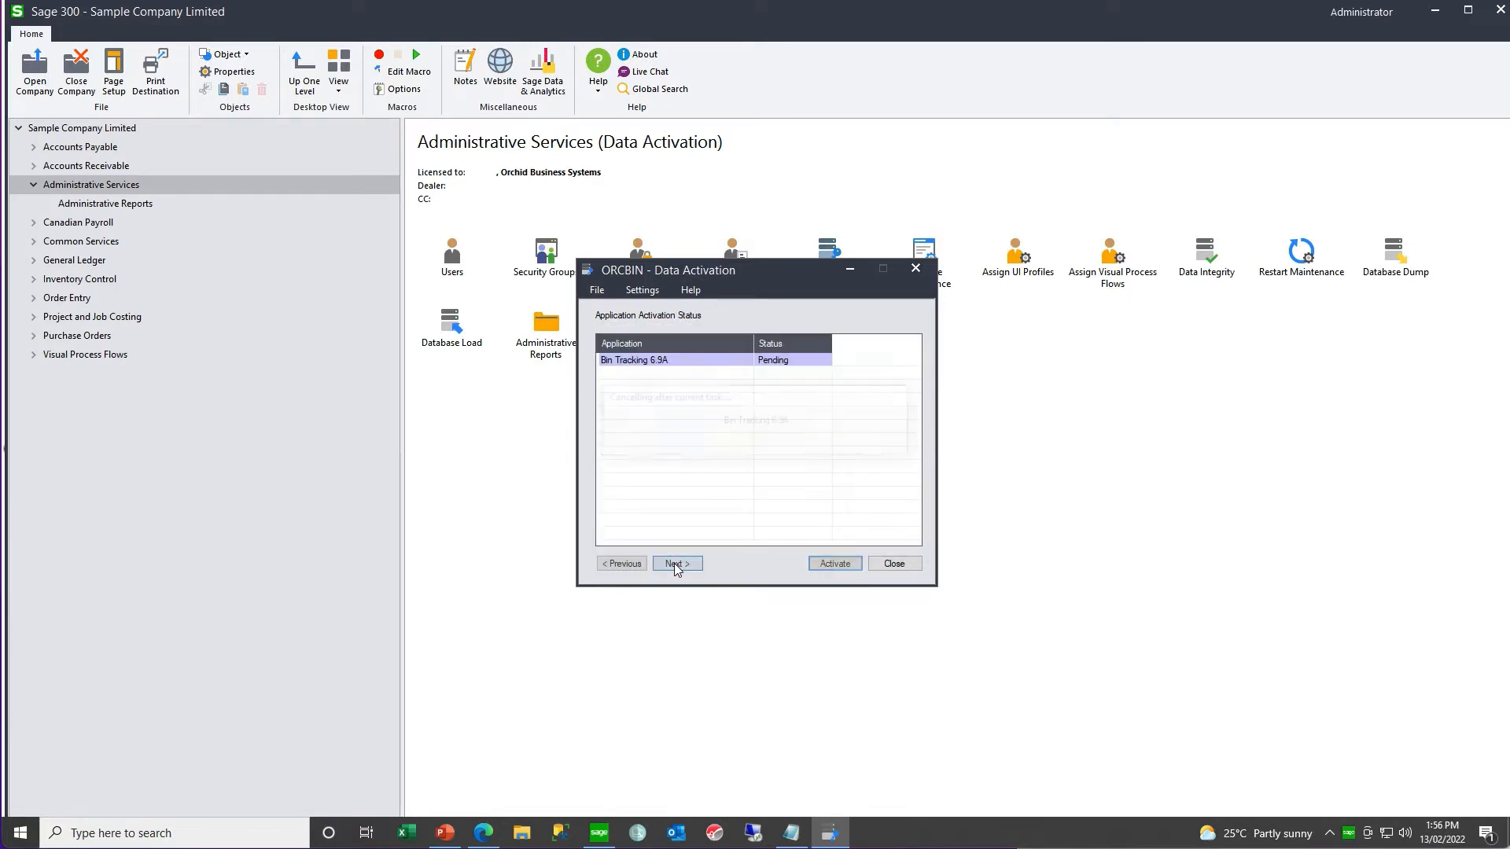
click(835, 564)
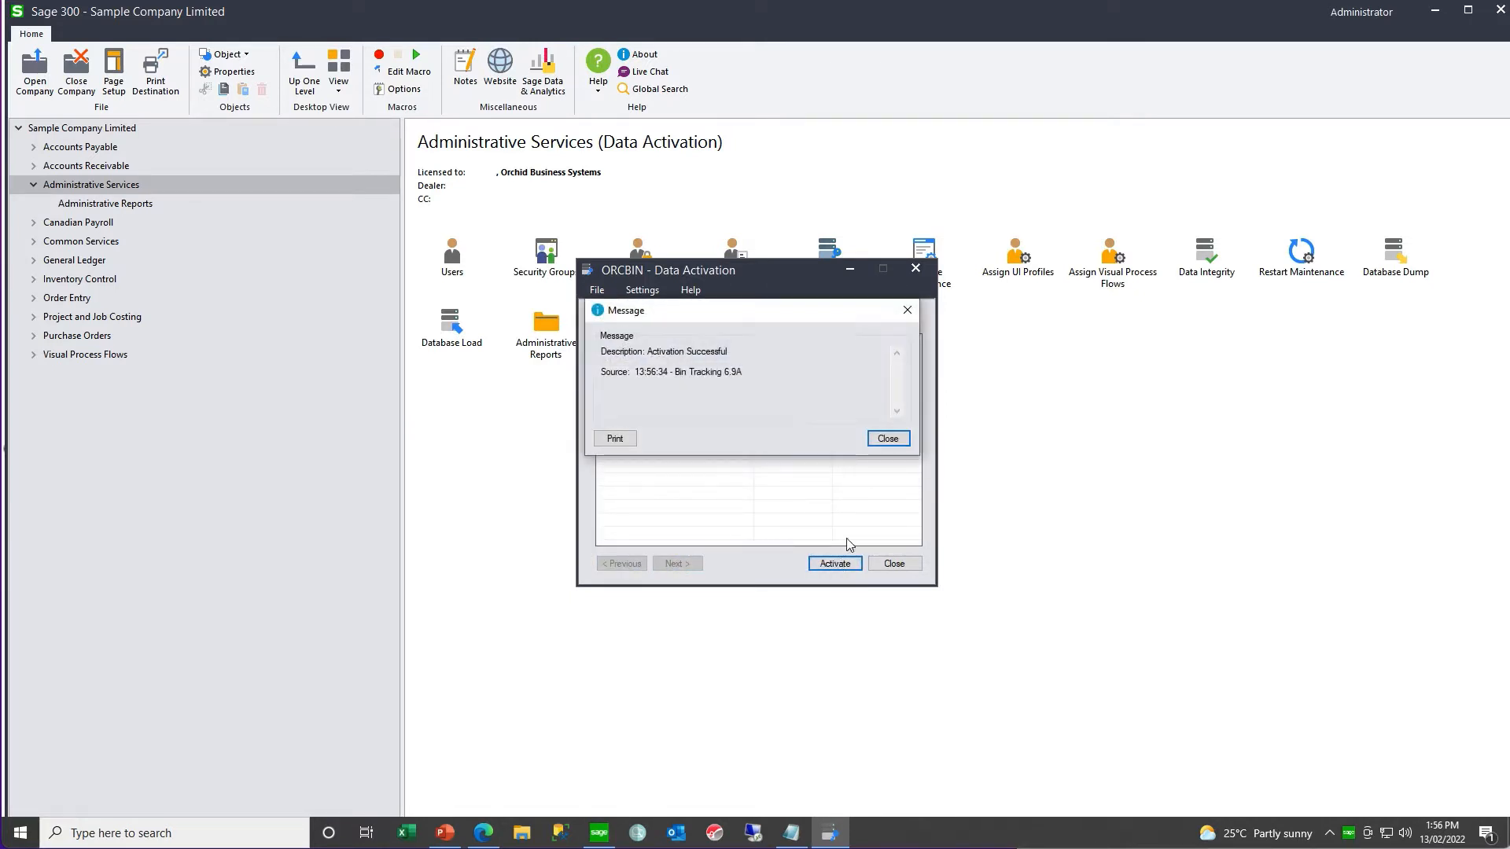
click(895, 441)
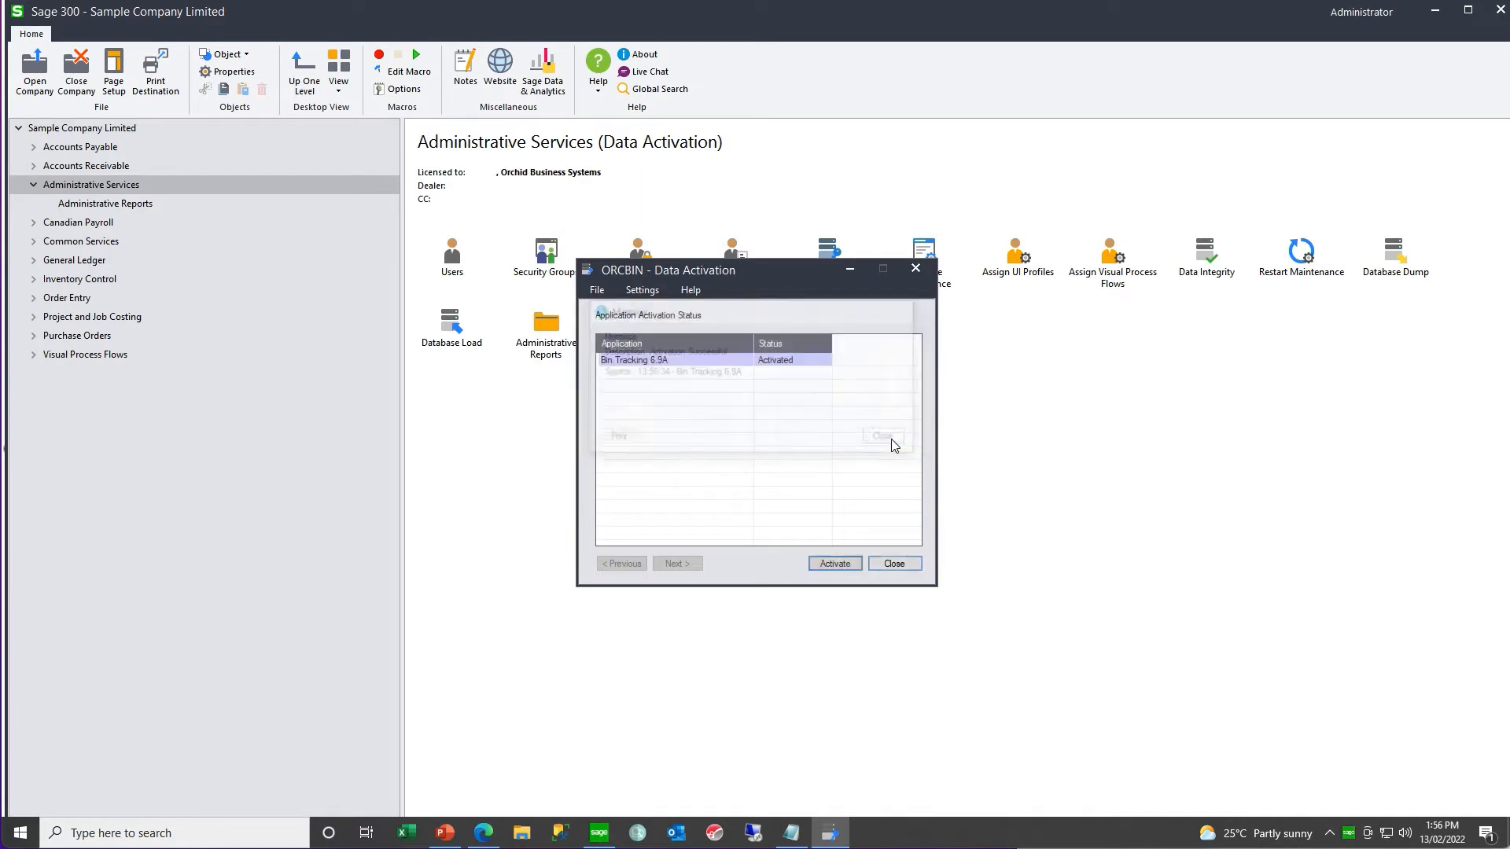
click(901, 560)
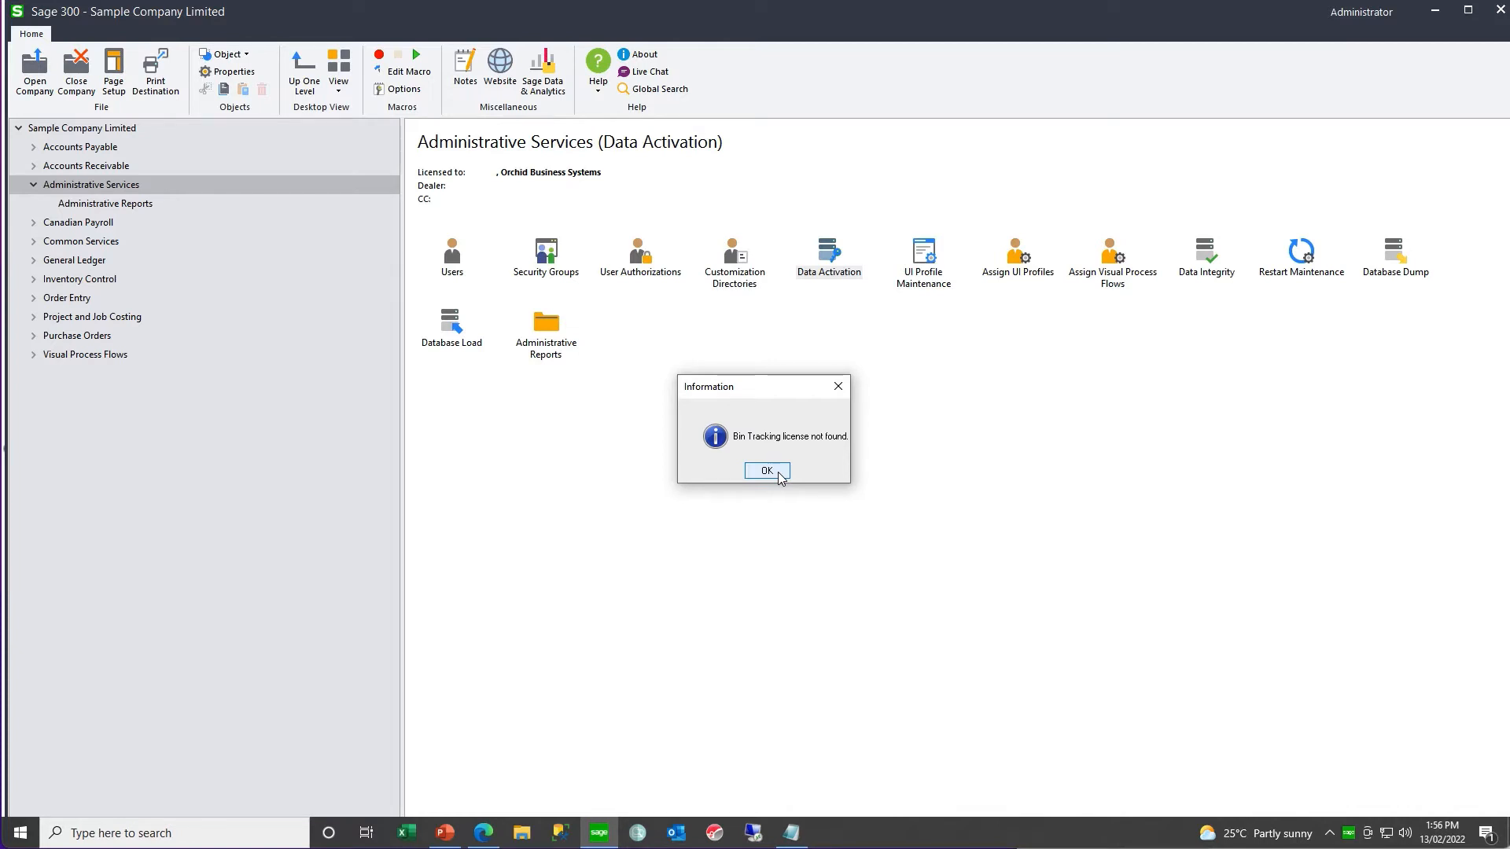
click(777, 472)
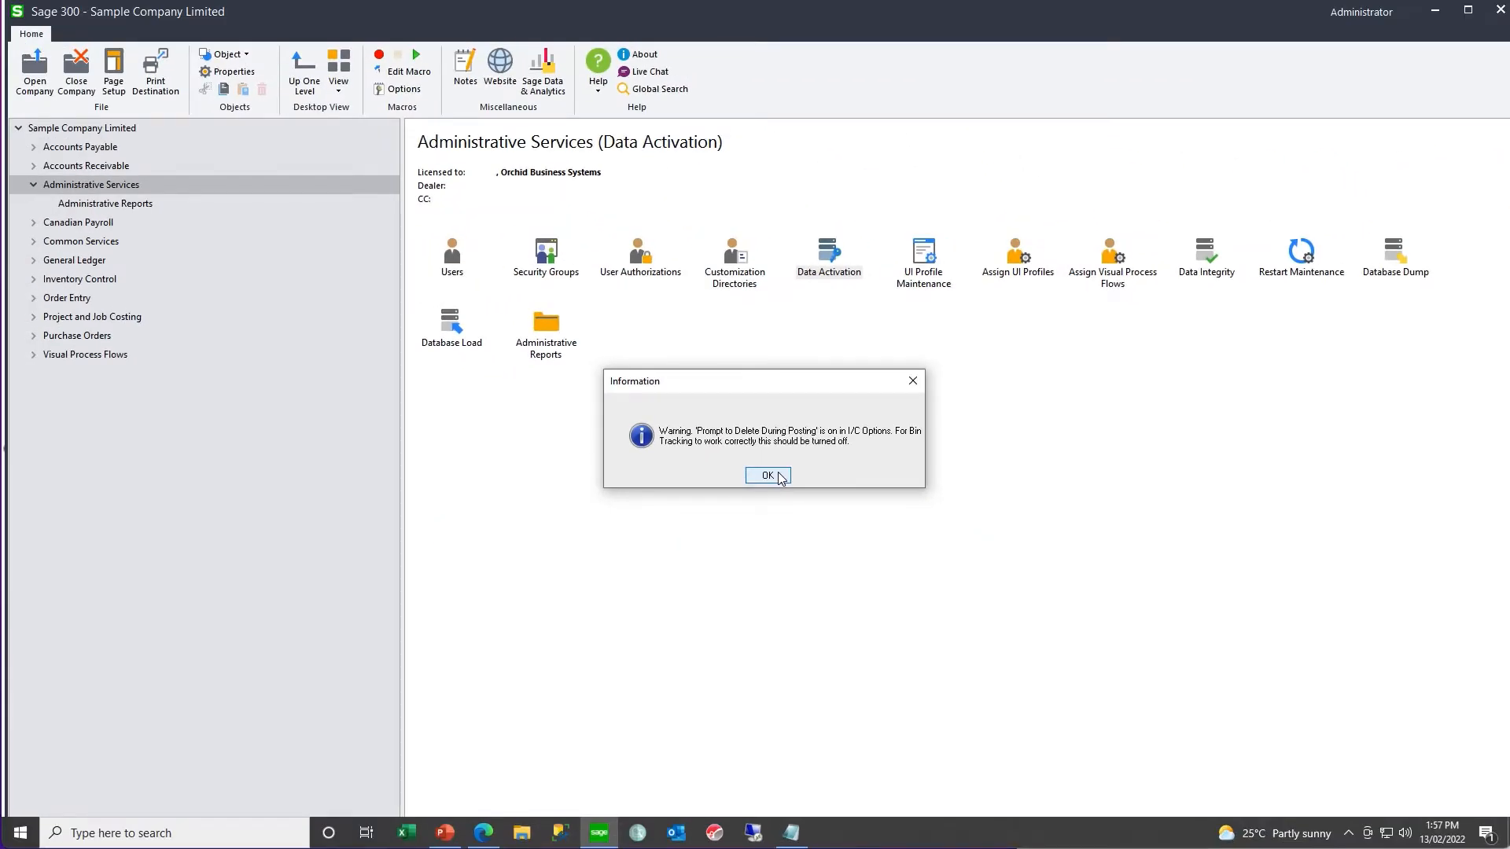
click(767, 476)
- Turn off Prompt to Delete During Posting in the Inventory Control processing options and save the change
click(33, 298)
click(85, 393)
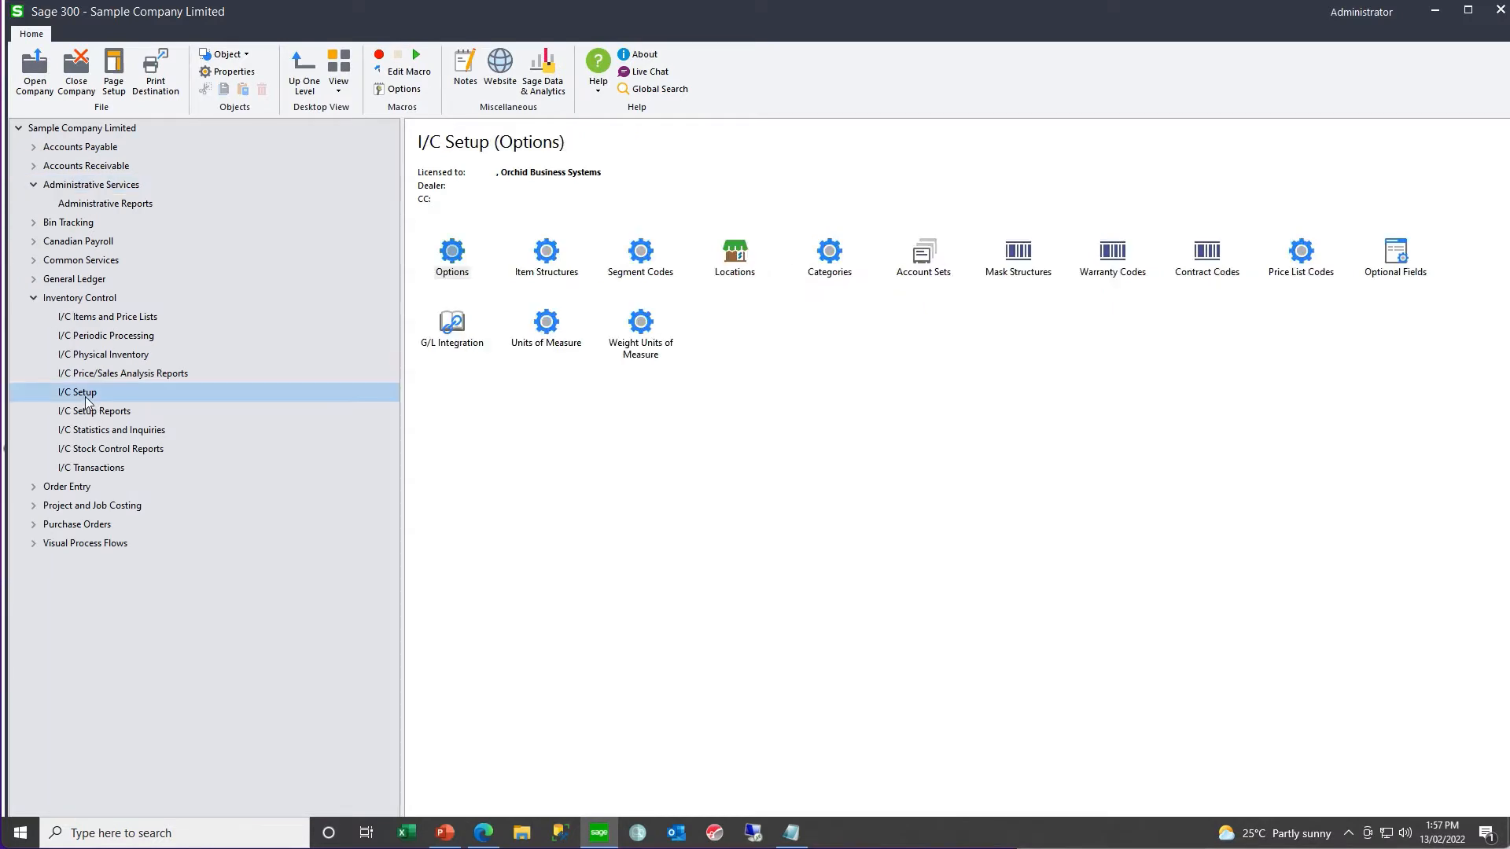
double_click(456, 255)
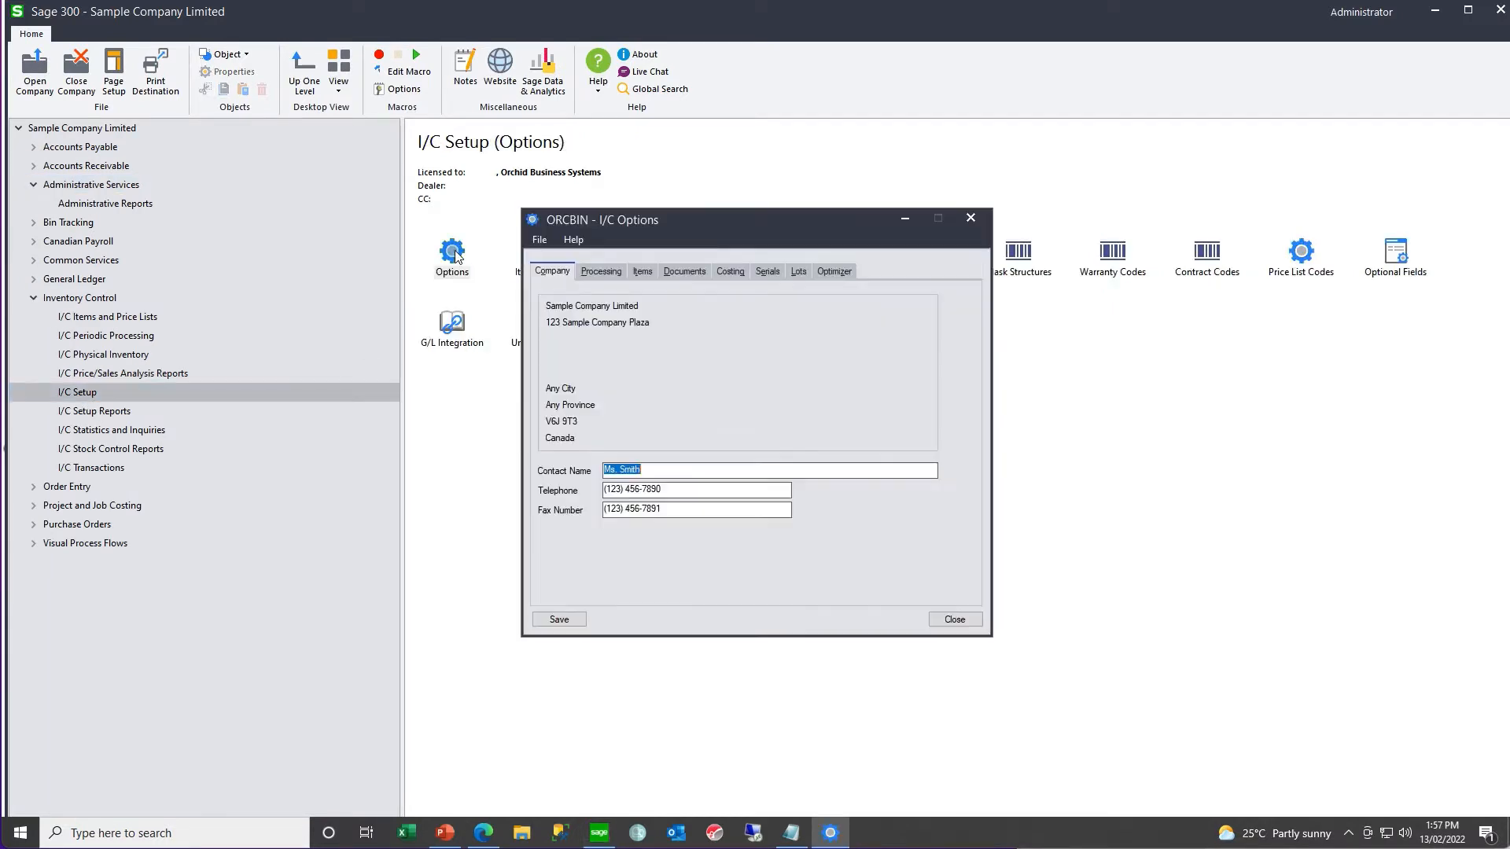
click(597, 273)
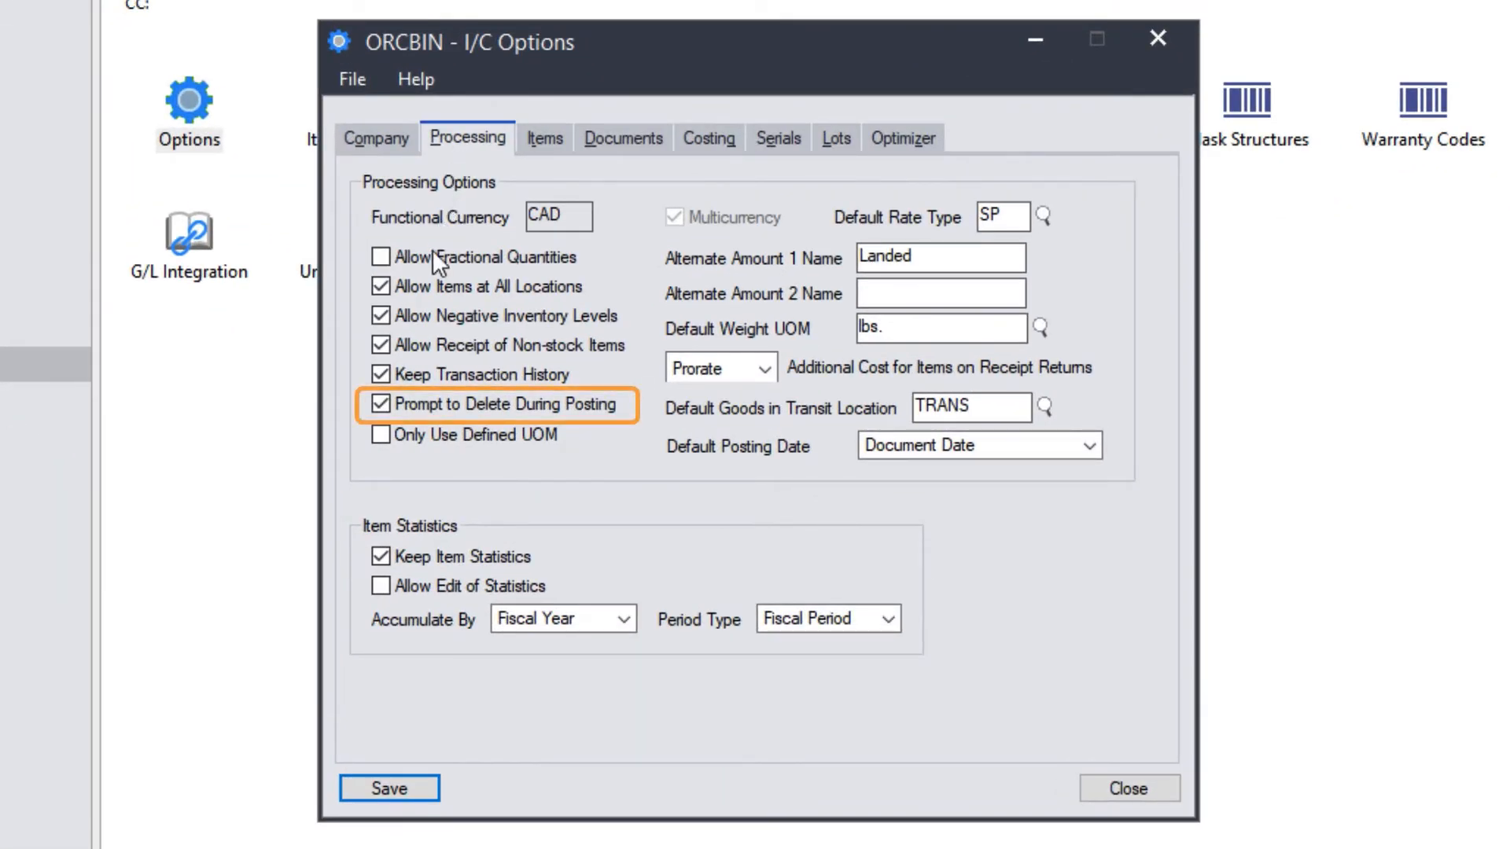
click(382, 406)
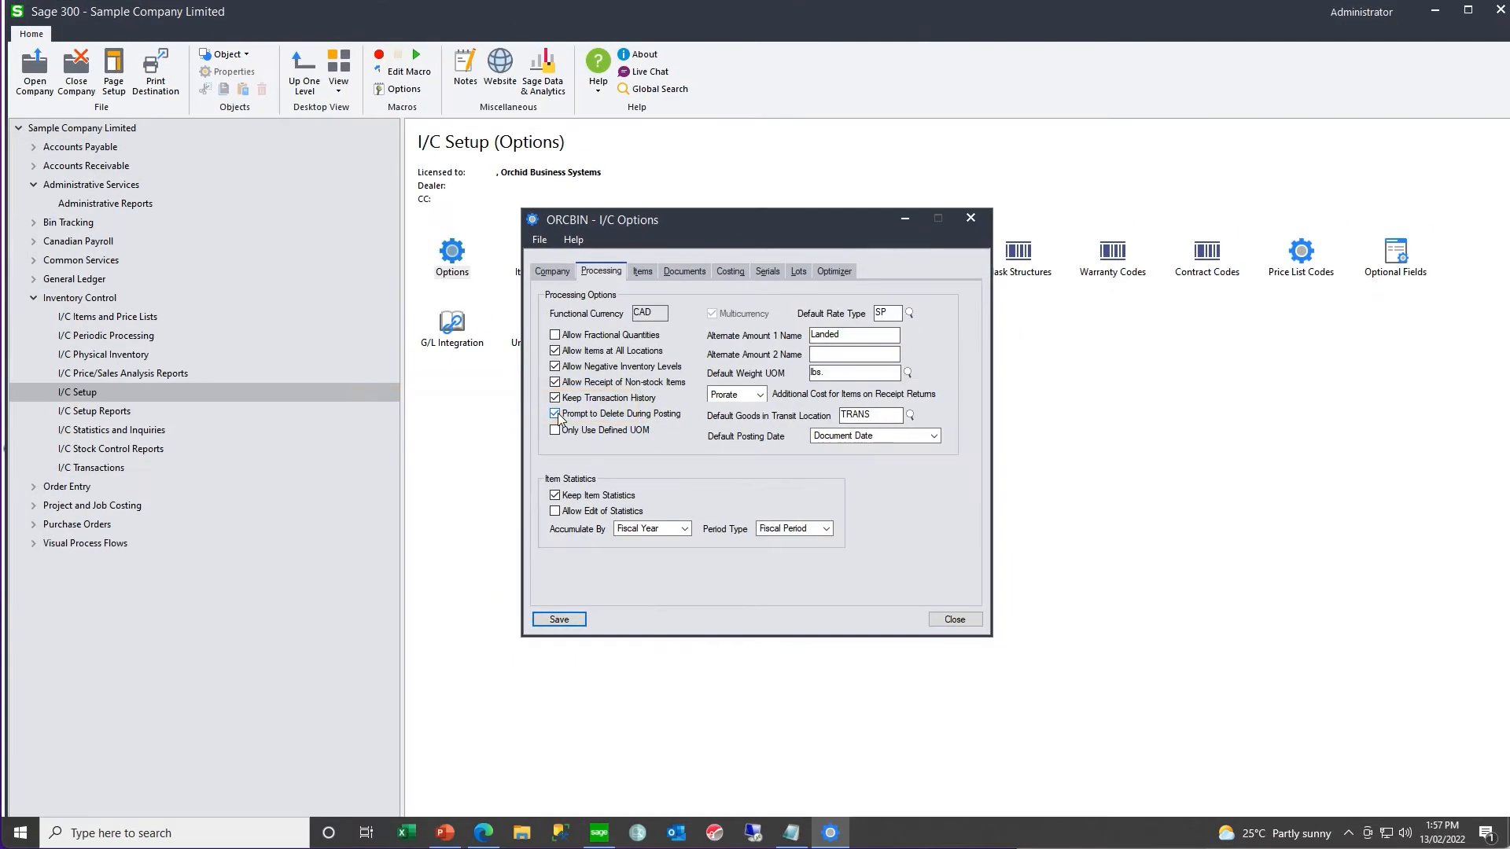
click(559, 620)
click(955, 620)
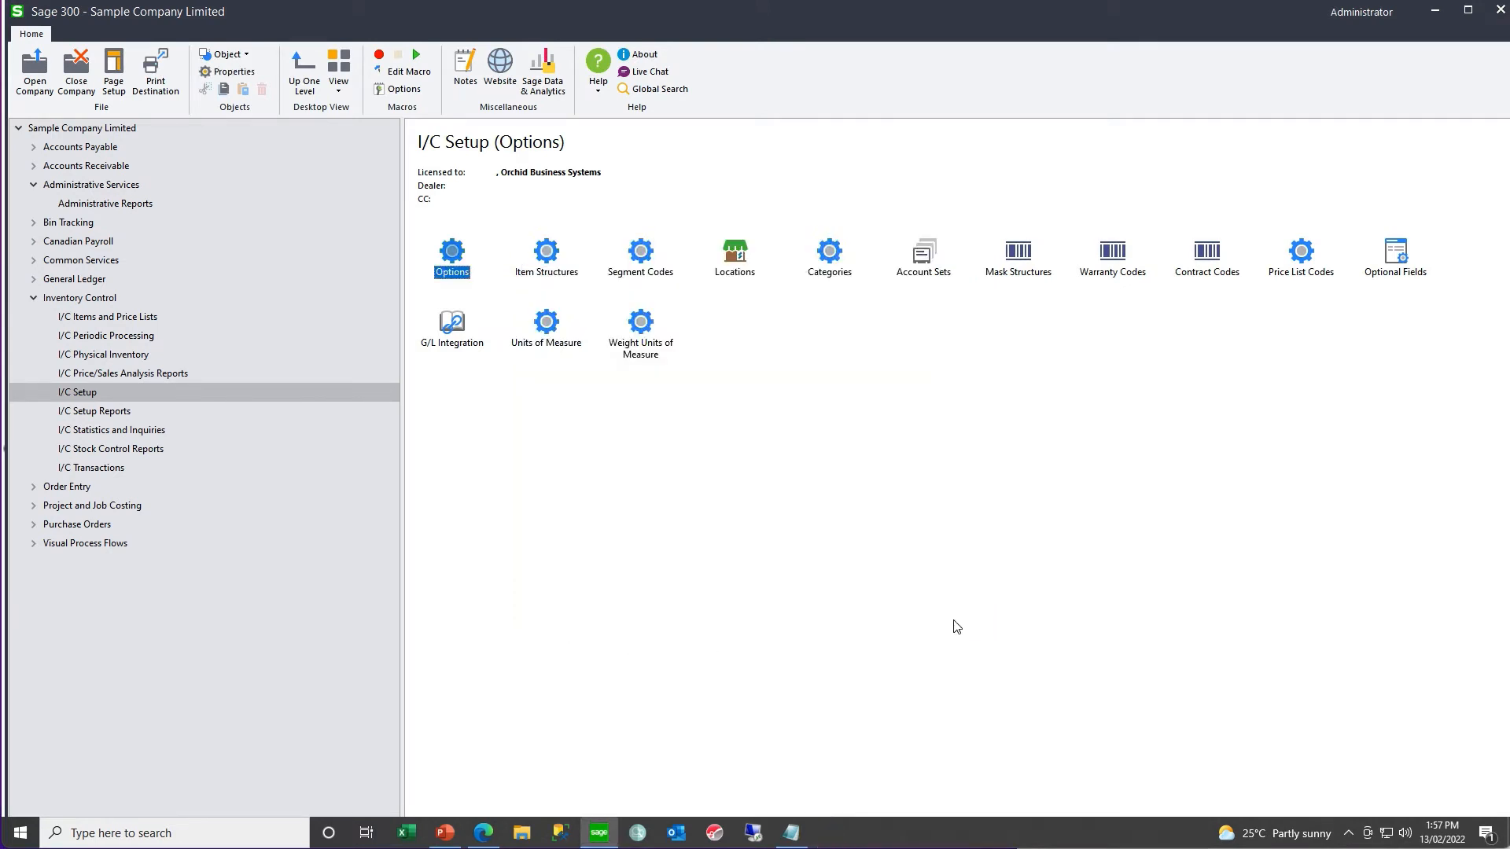
- Register the Bin Tracking license in B/T Setup with the serial number and activation code, save it and close the license window
click(34, 185)
click(34, 205)
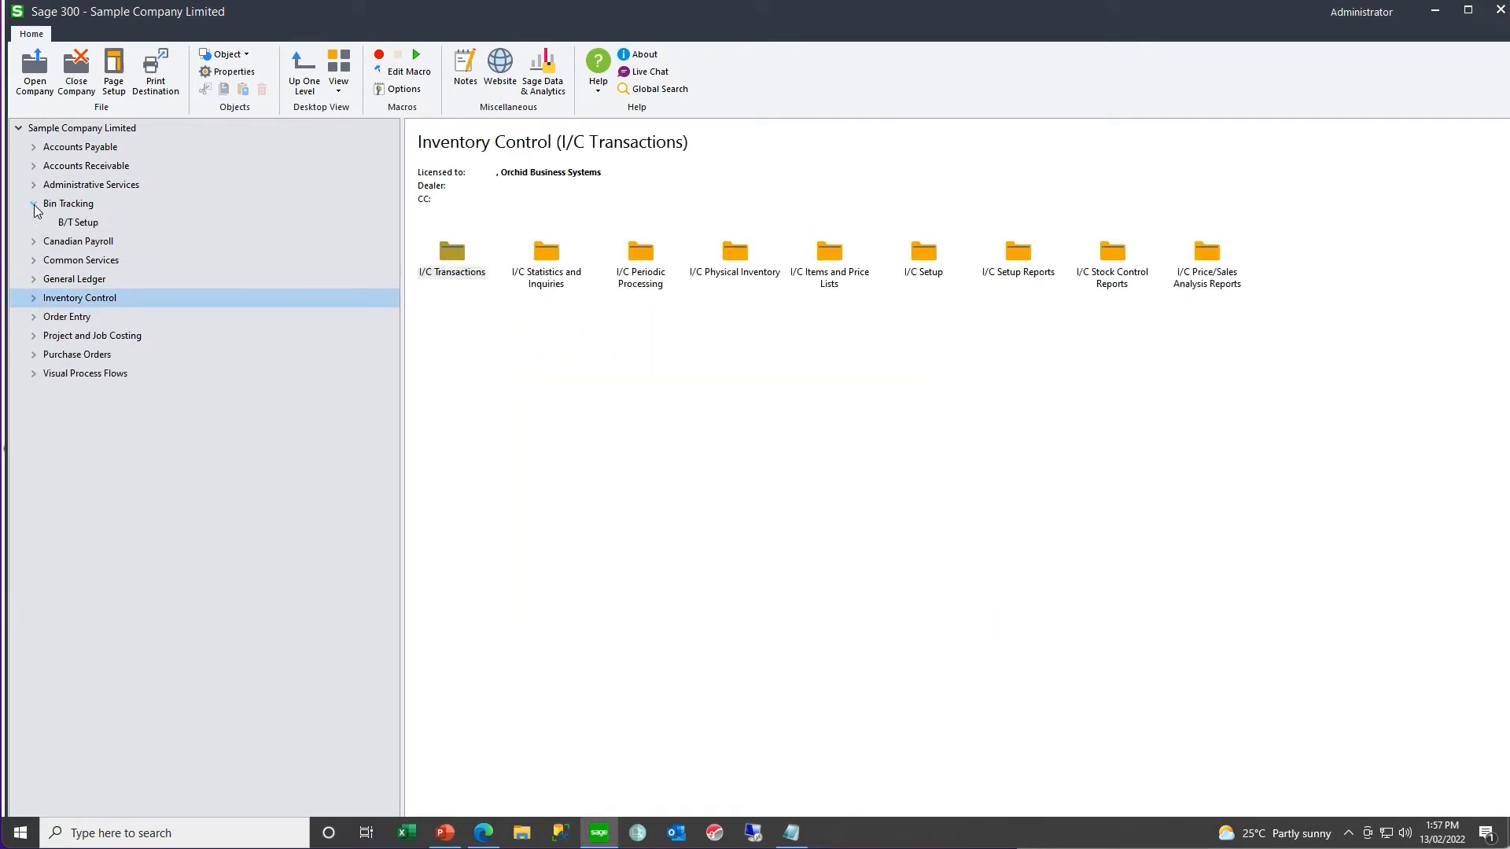
click(82, 223)
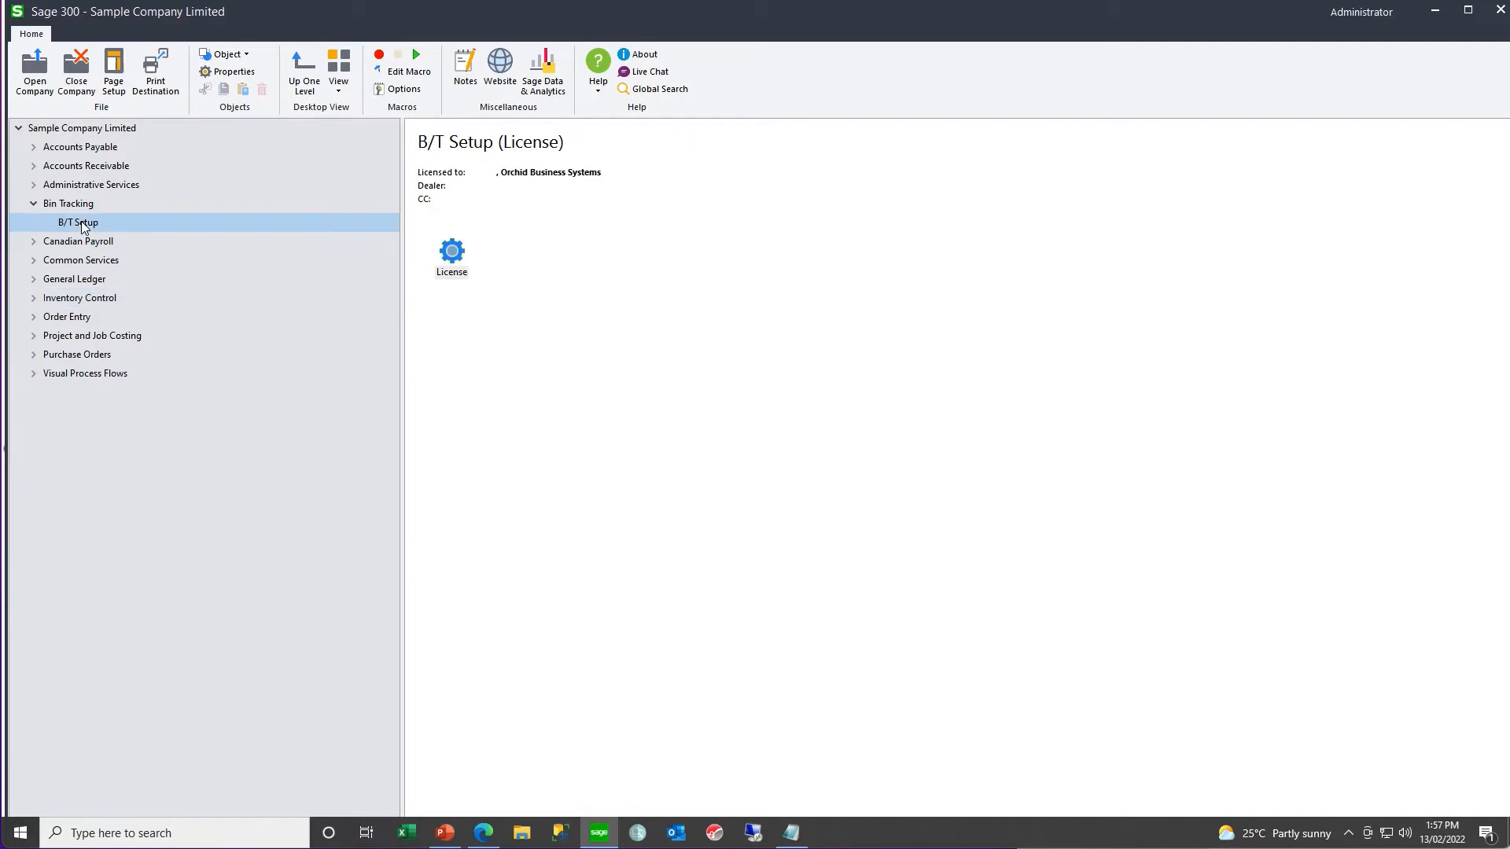
double_click(453, 256)
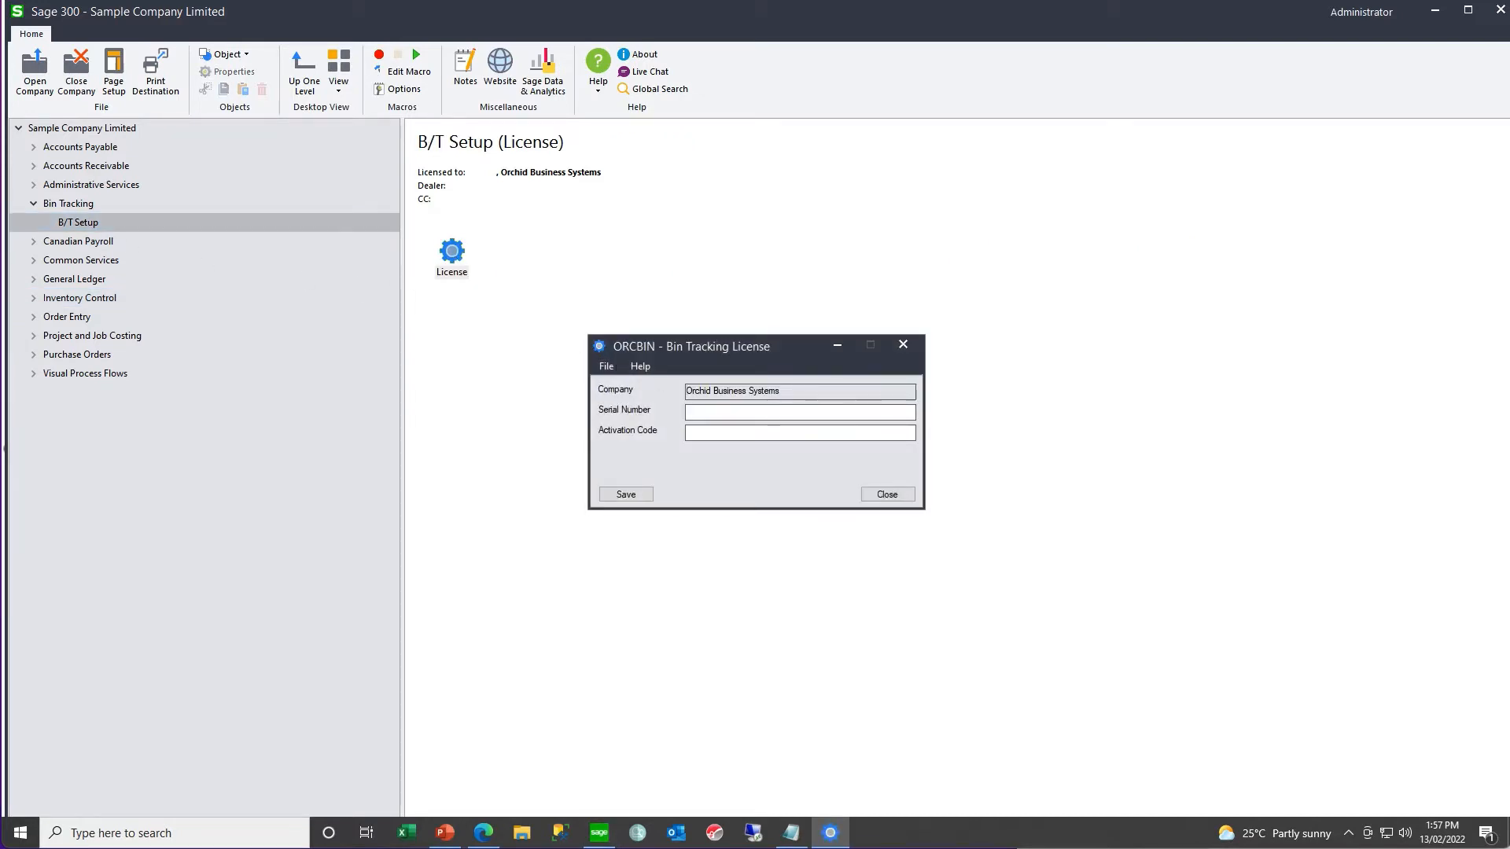
click(700, 412)
key(ctrl+v)
key(Tab)
click(627, 496)
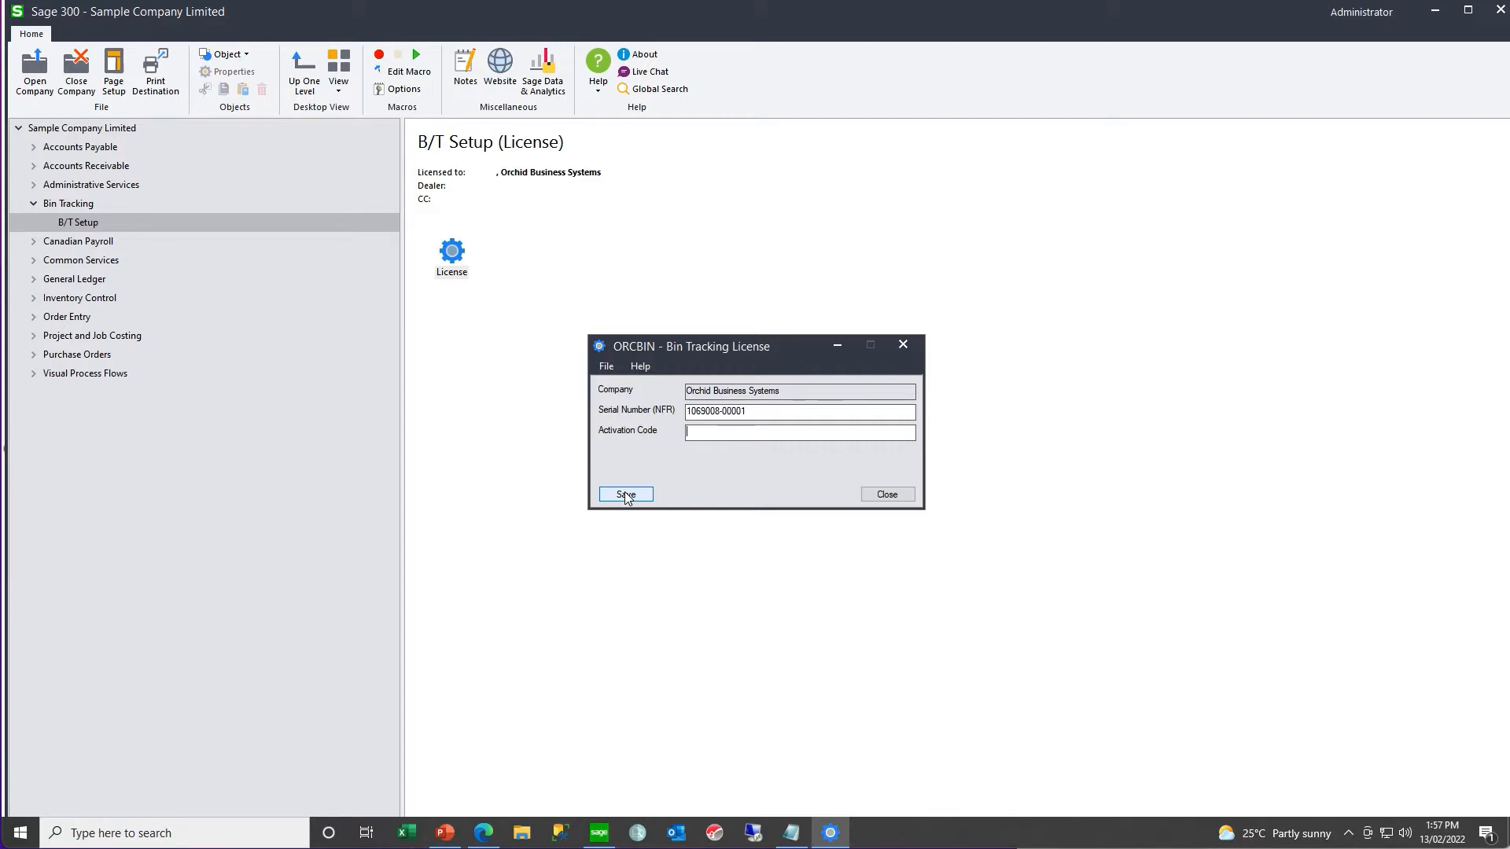
key(ctrl+v)
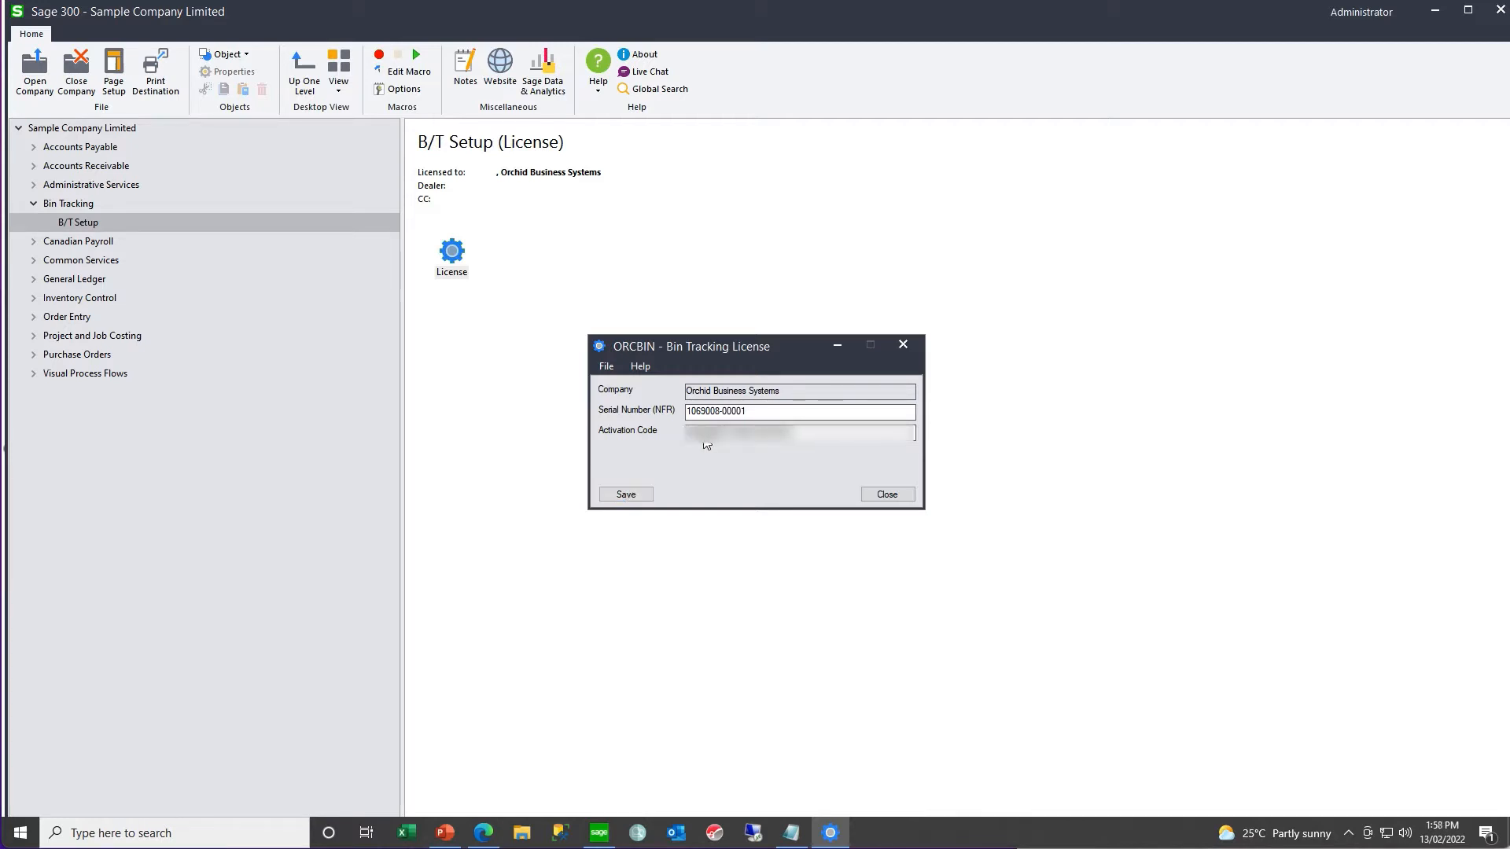
click(619, 496)
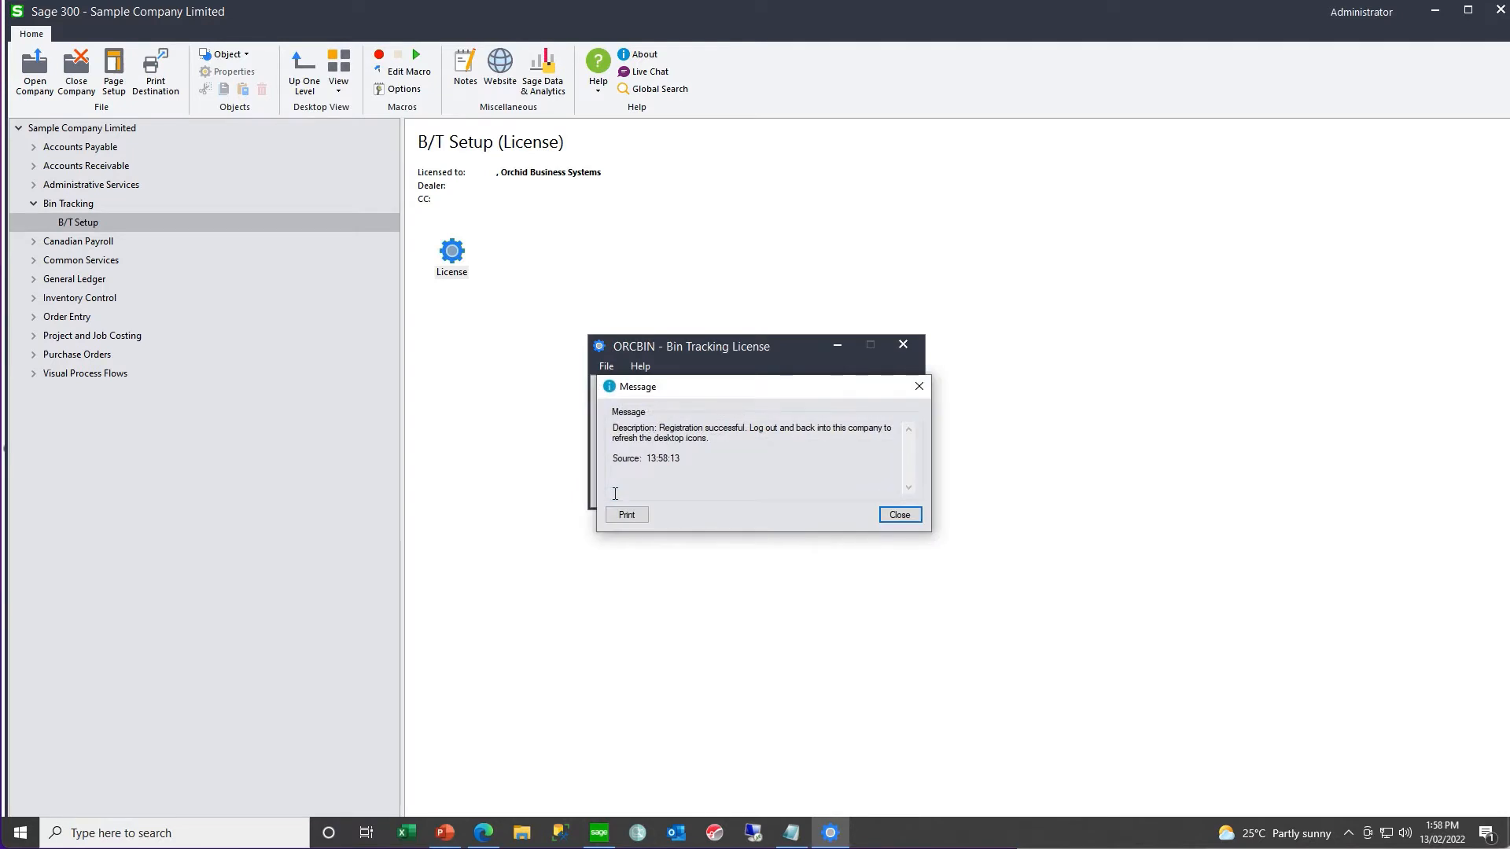
click(901, 517)
click(900, 497)
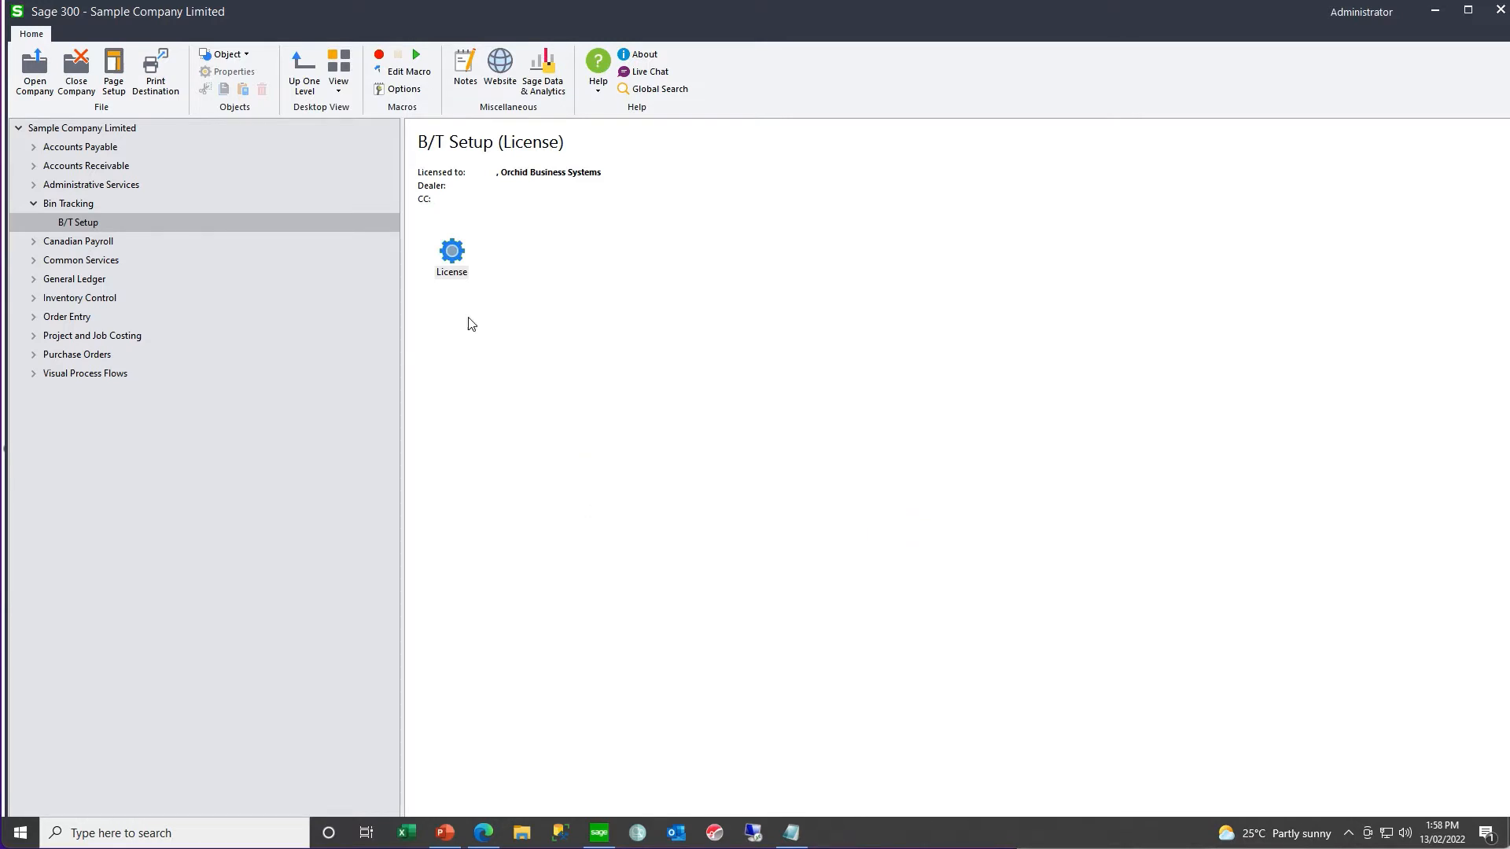
- Close the company and reopen Orchid Bin Tracking as ADMIN, entering the account password
click(84, 66)
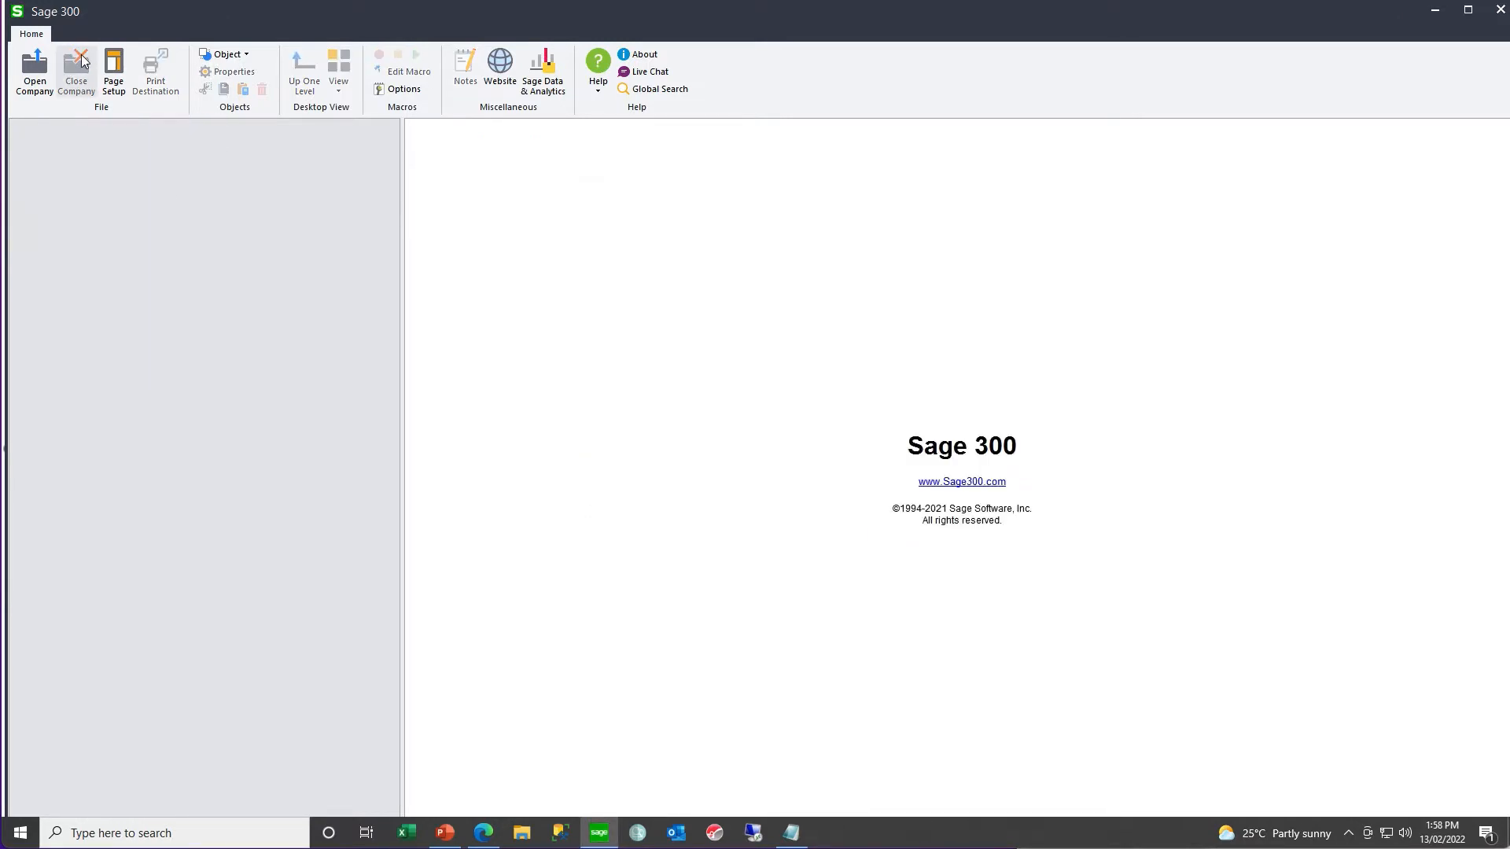
click(34, 67)
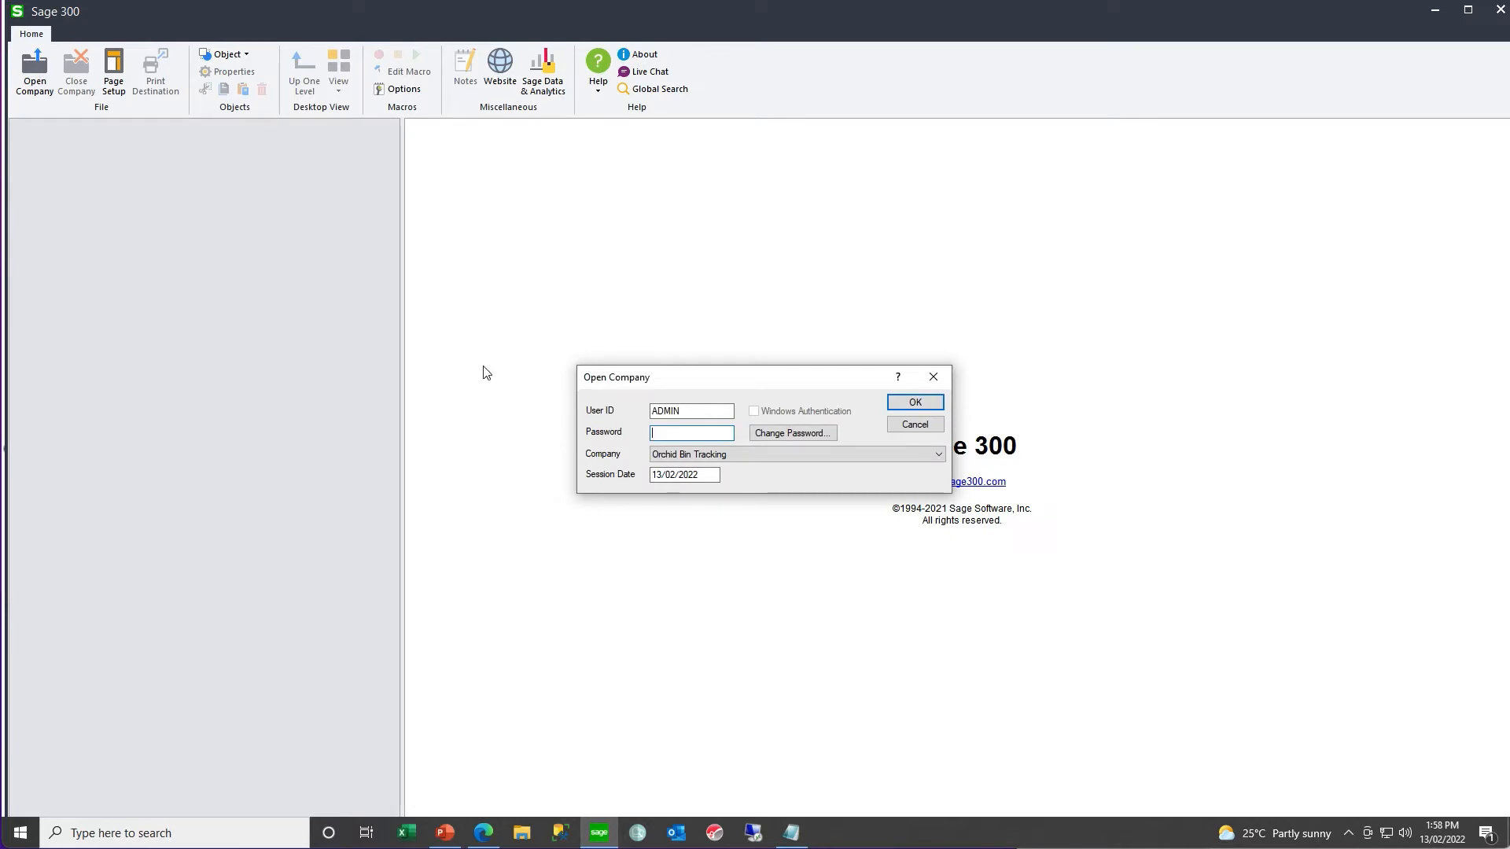
text(*****)
key(Return)
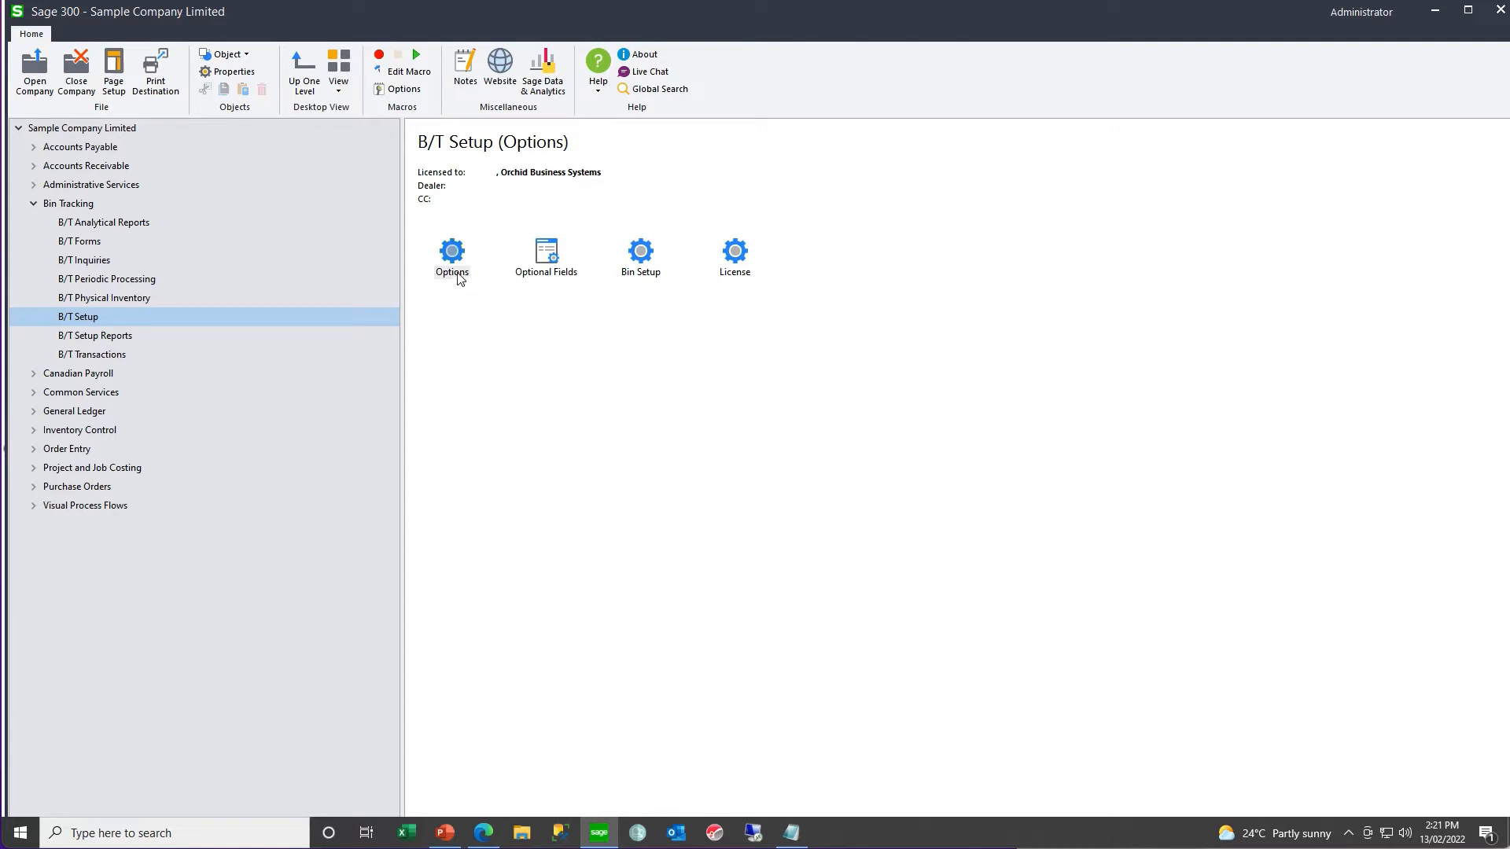
- Check which Bin Tracking record types can have optional fields, and close the window without changes
double_click(558, 265)
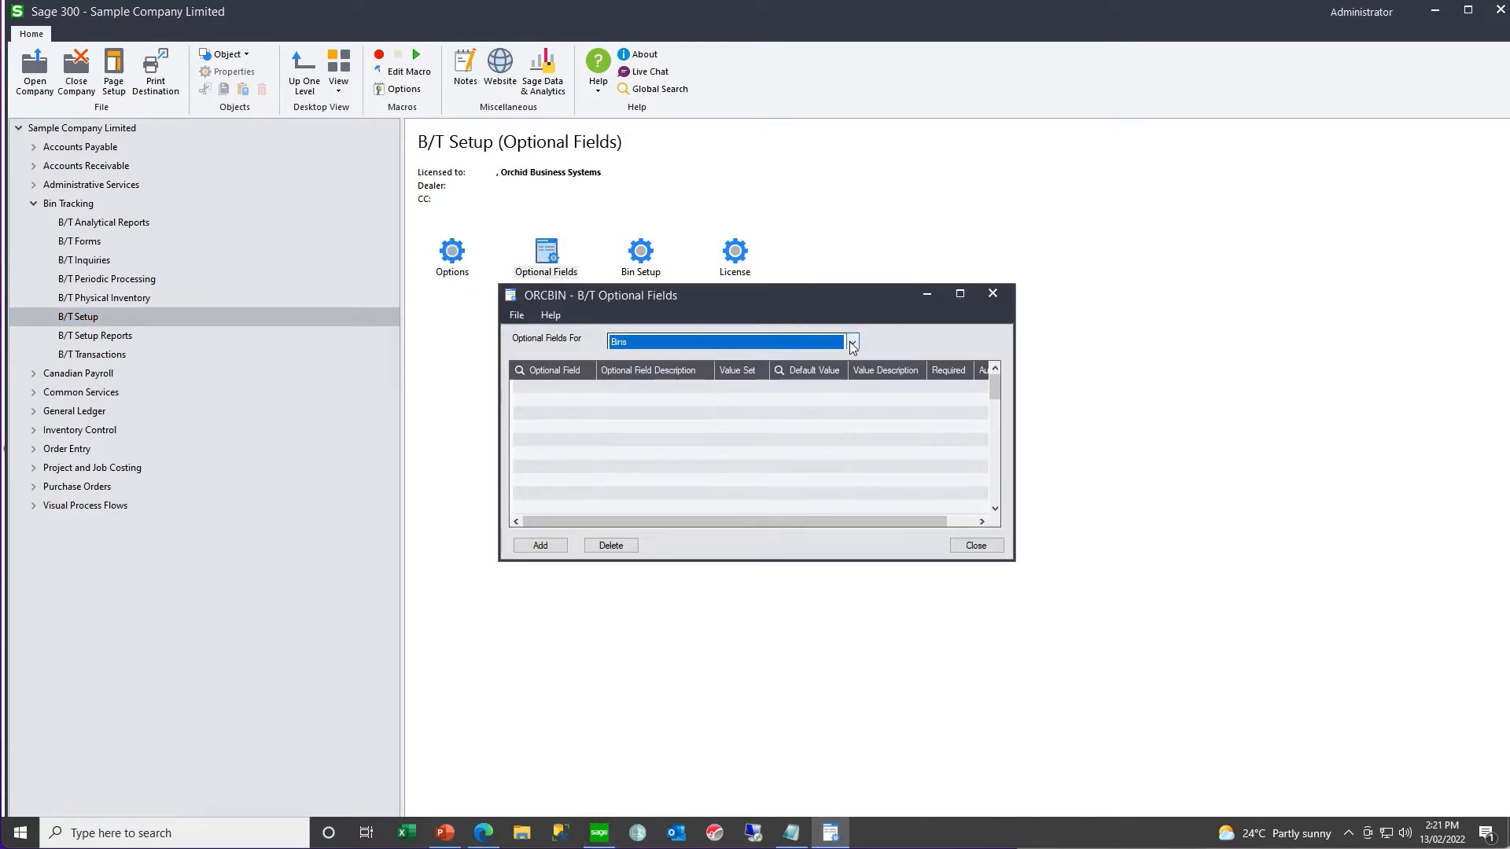
click(851, 344)
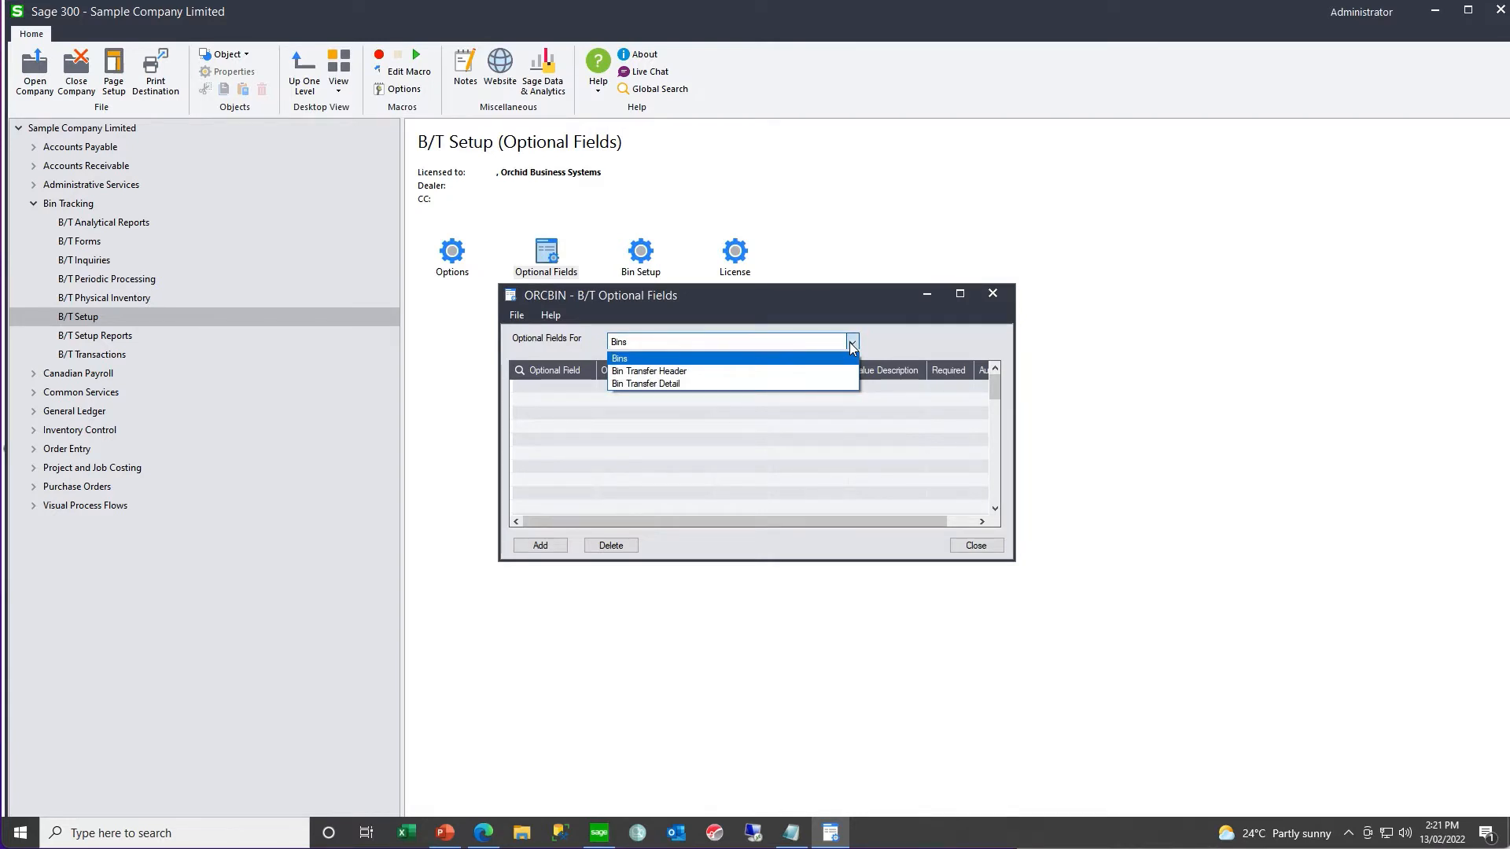
click(852, 346)
click(991, 295)
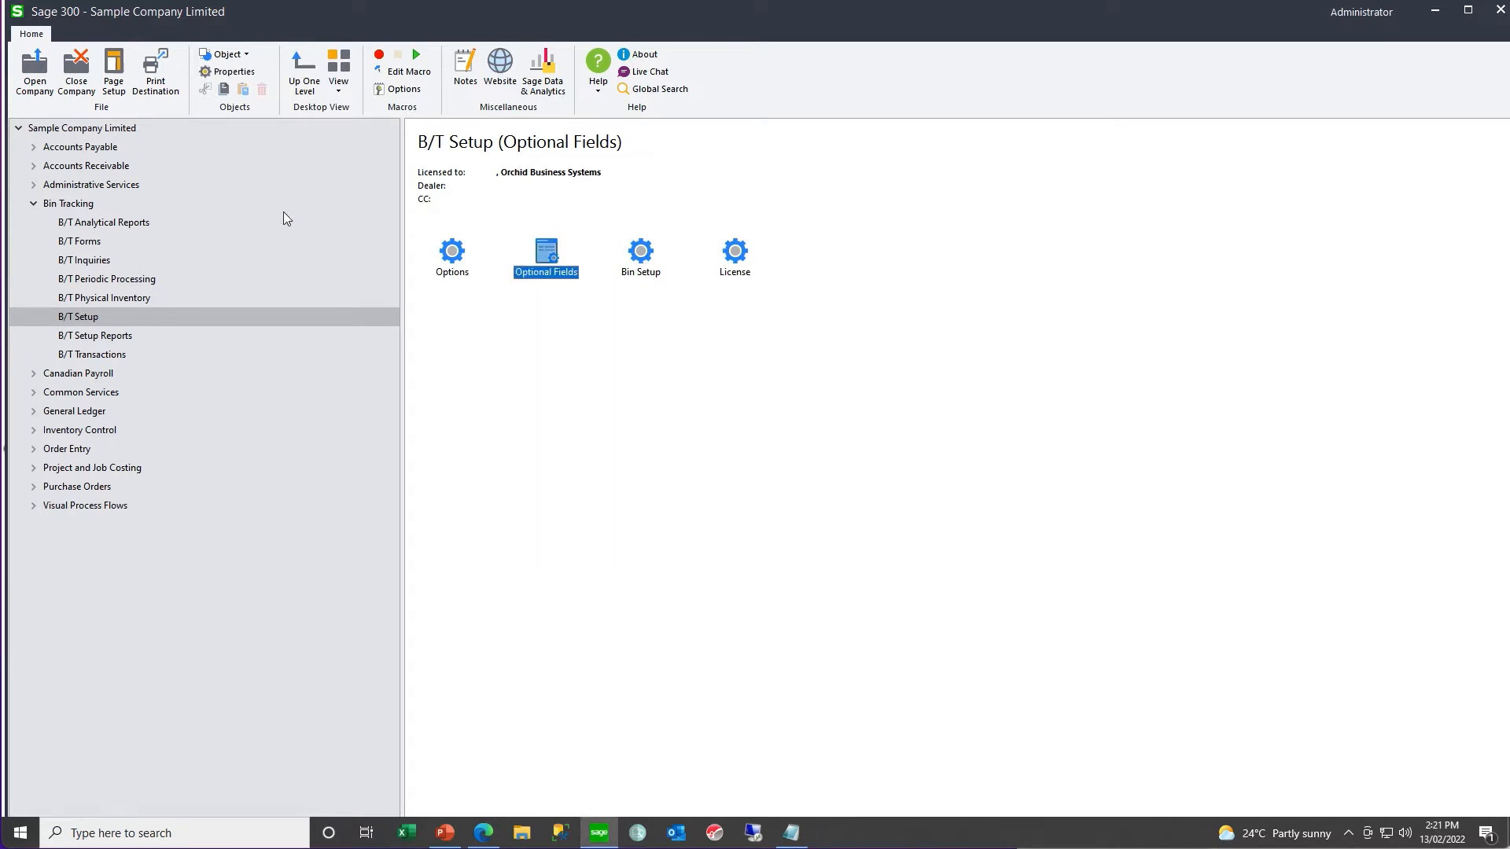
- Review the access rights of the Bin Tracking 6.9A security group ALL in Administrative Services
click(127, 188)
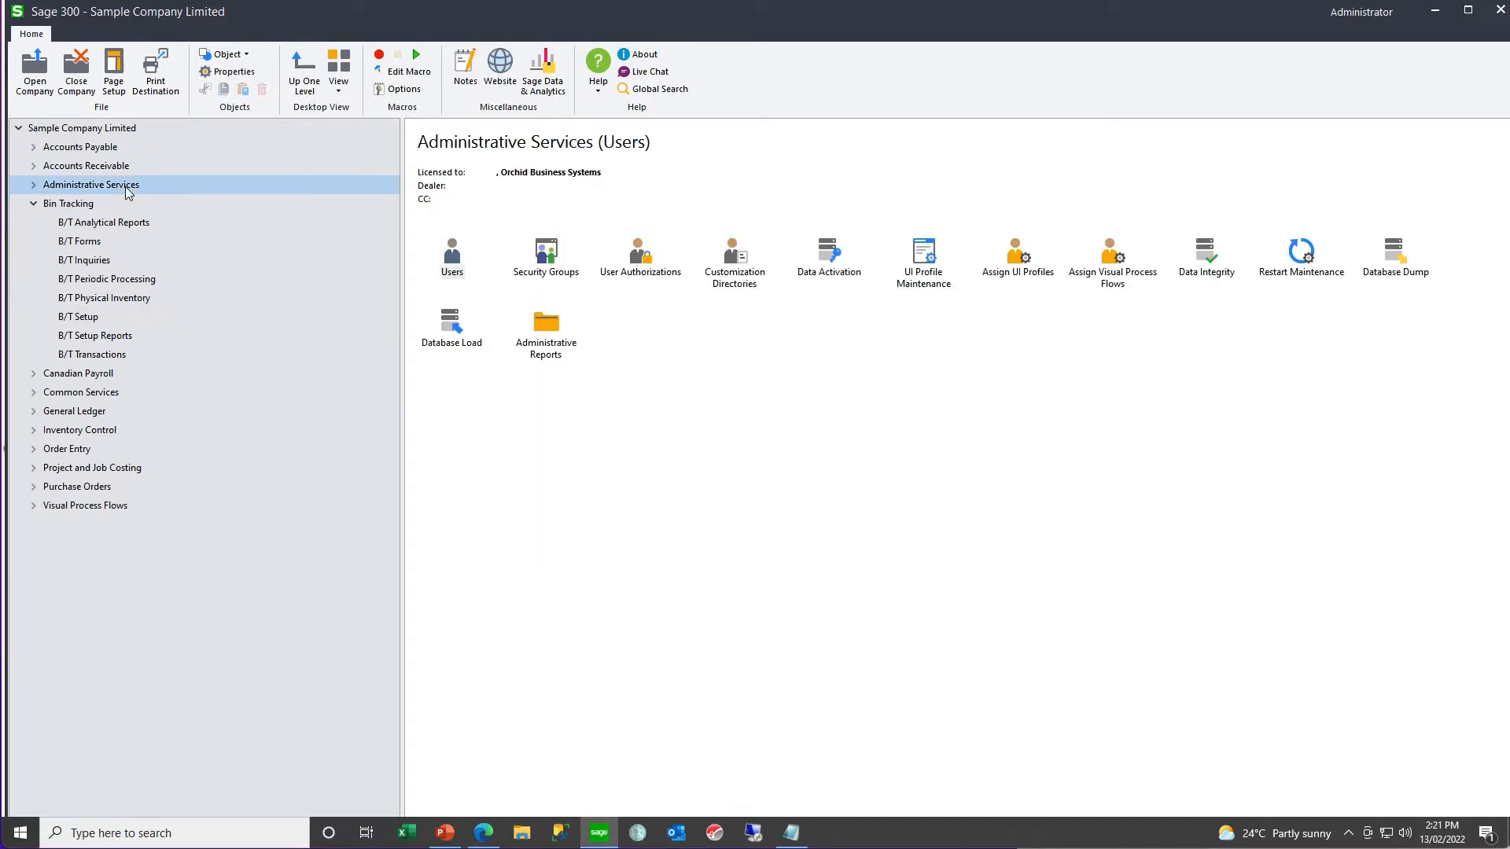
double_click(556, 256)
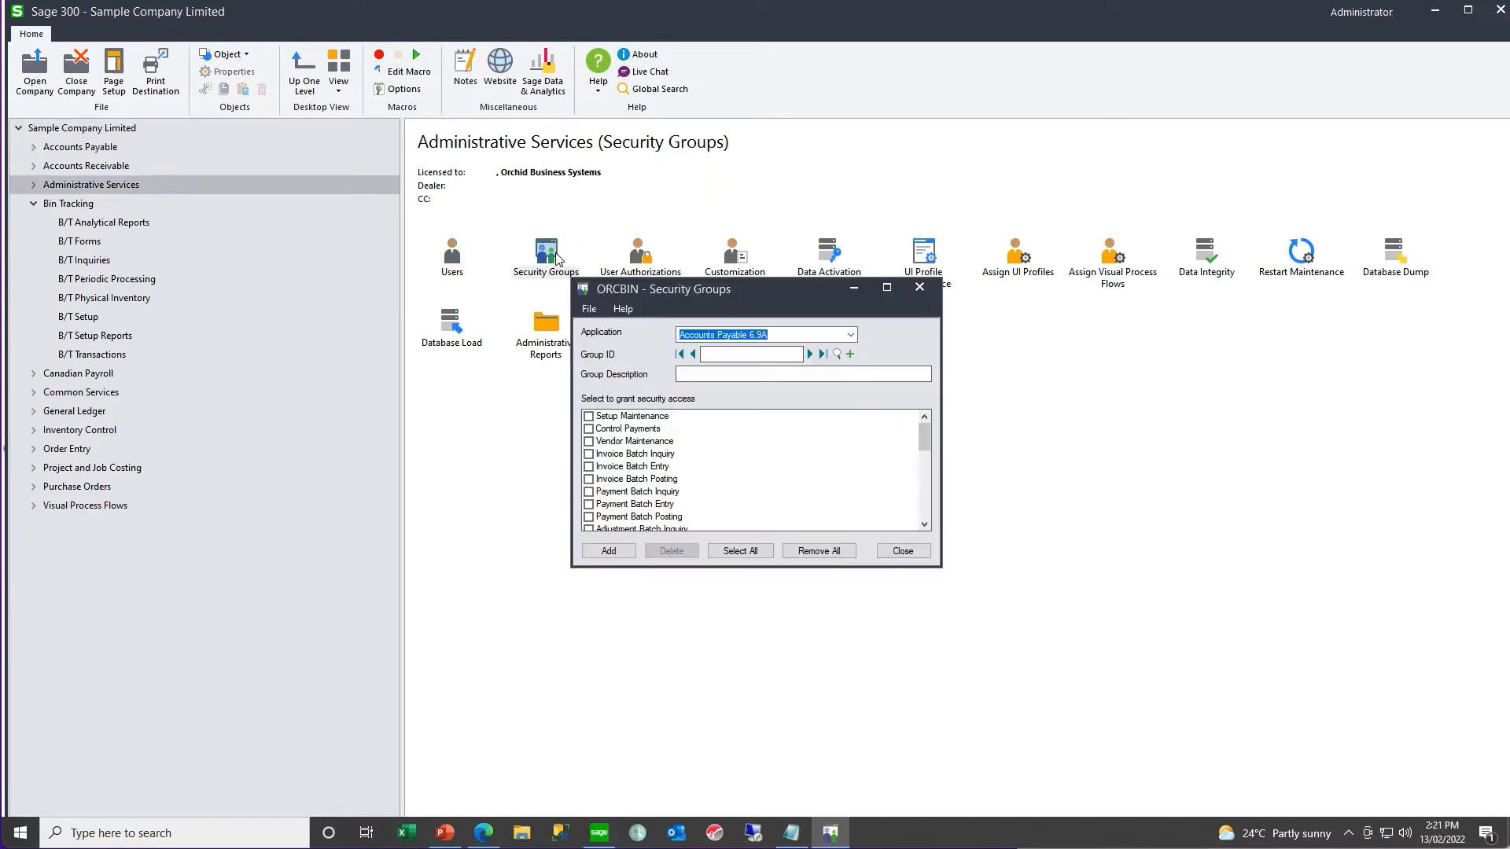
click(851, 334)
click(765, 495)
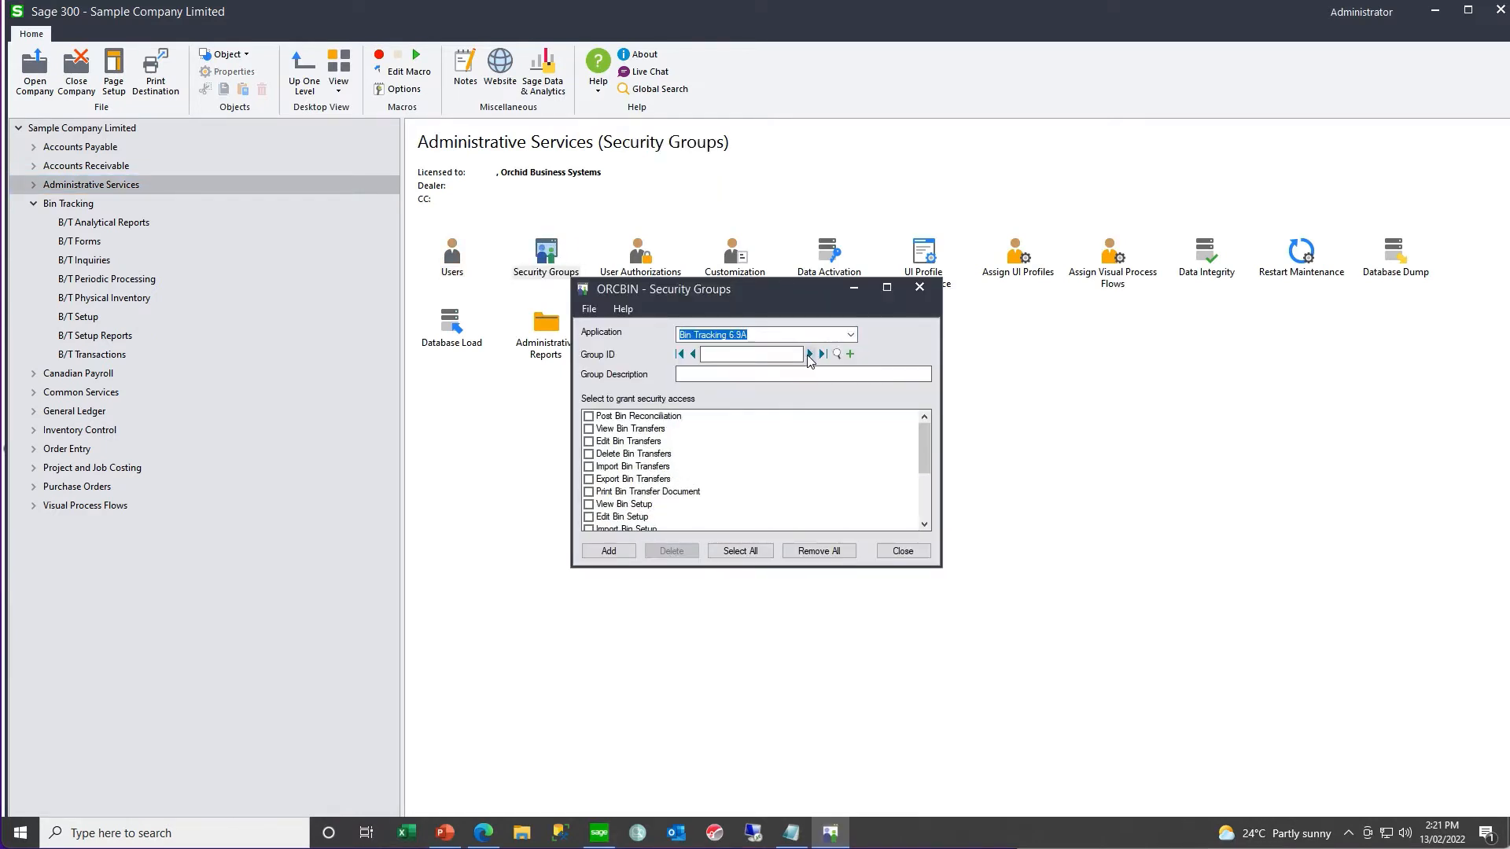
click(810, 354)
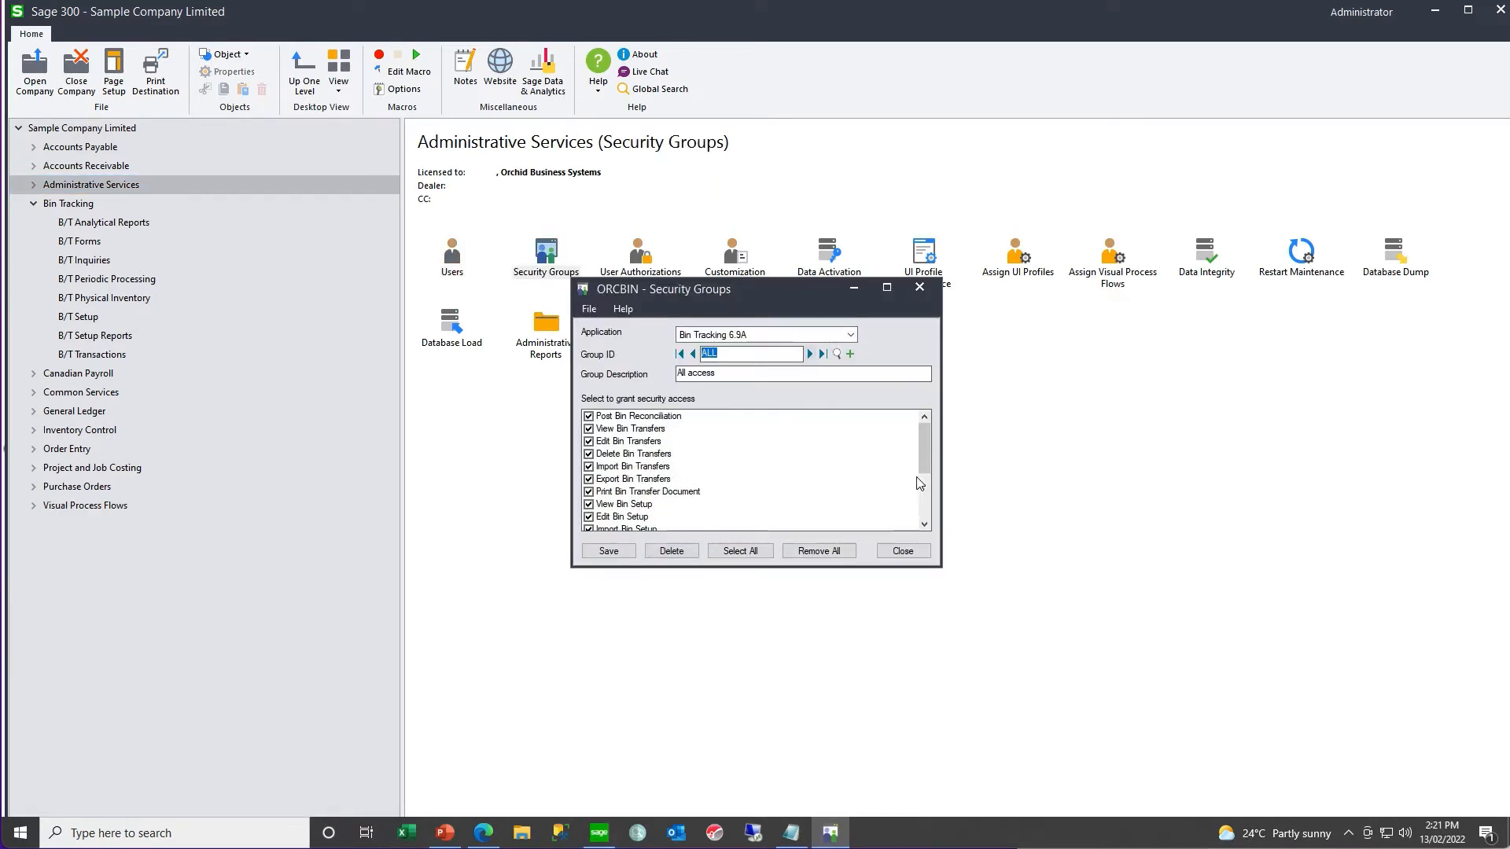
click(924, 524)
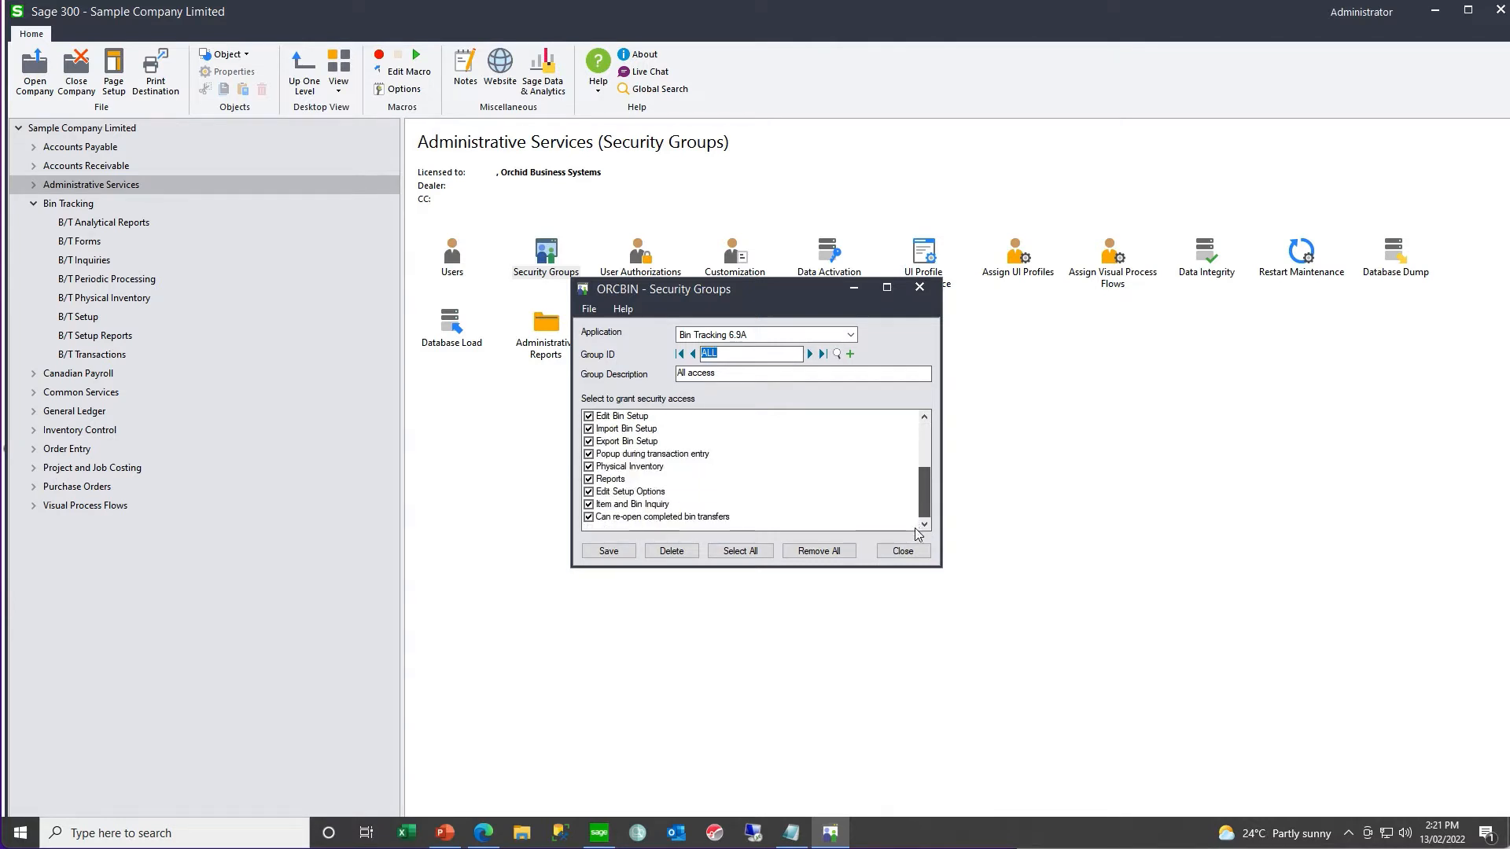
click(913, 556)
- Assign the B/T Stocktake and B/T Transactions visual process flows to the ADMIN user and save the assignment
click(126, 186)
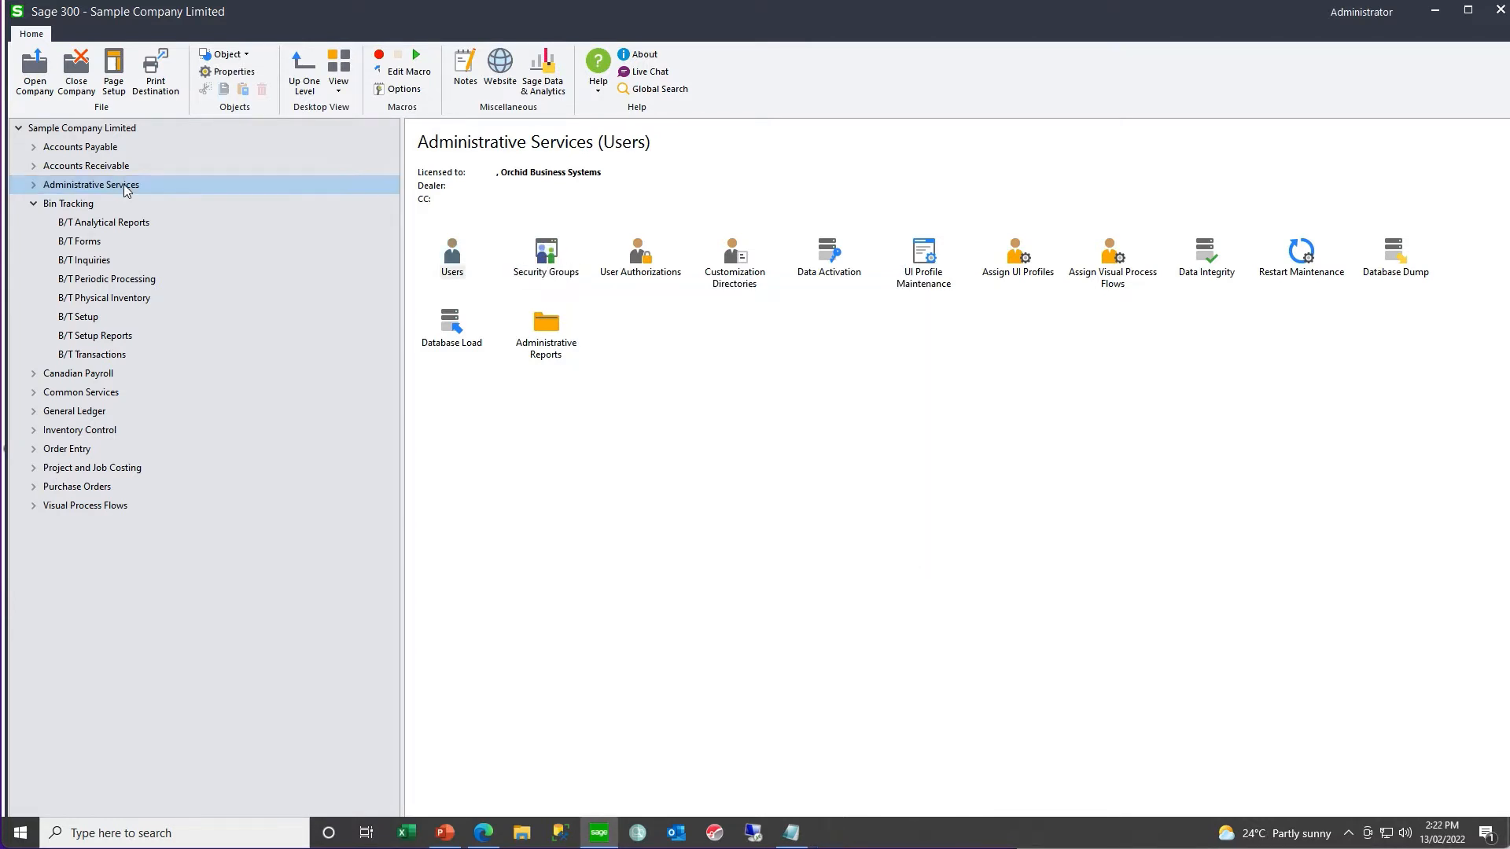
click(1109, 269)
double_click(1108, 268)
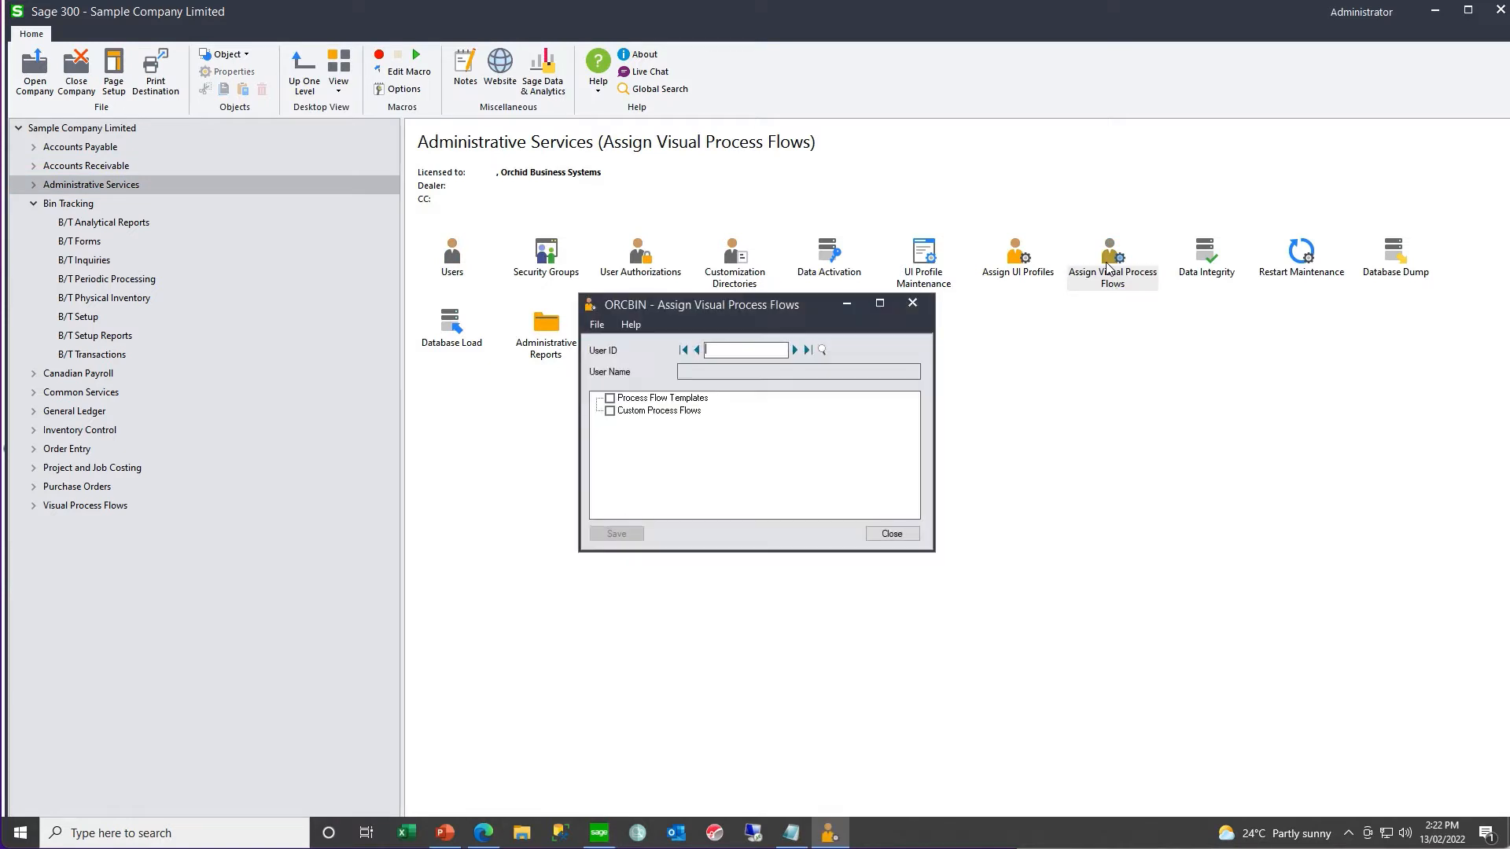
click(795, 350)
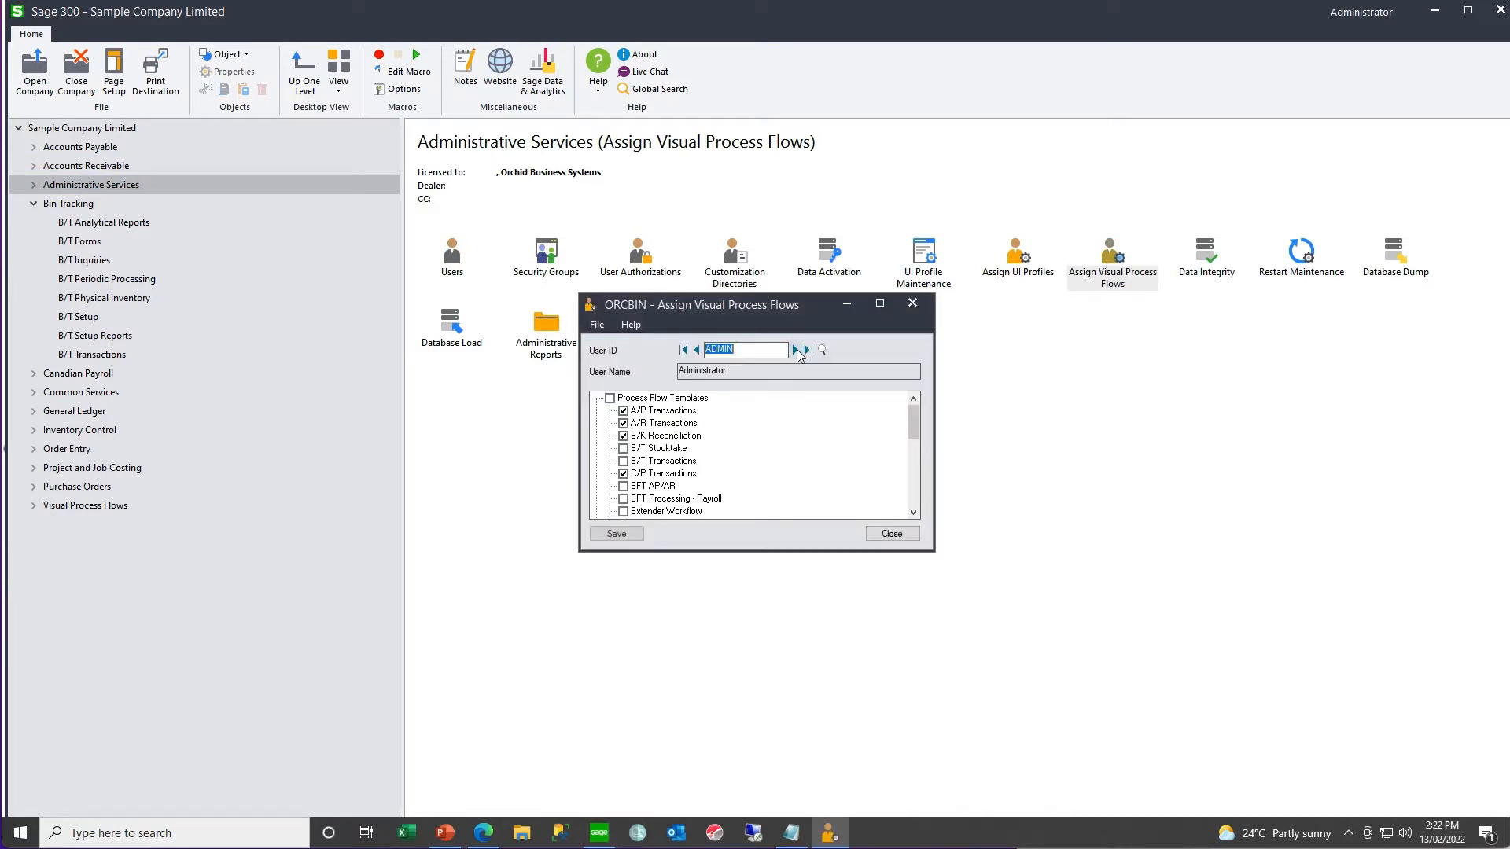
click(631, 450)
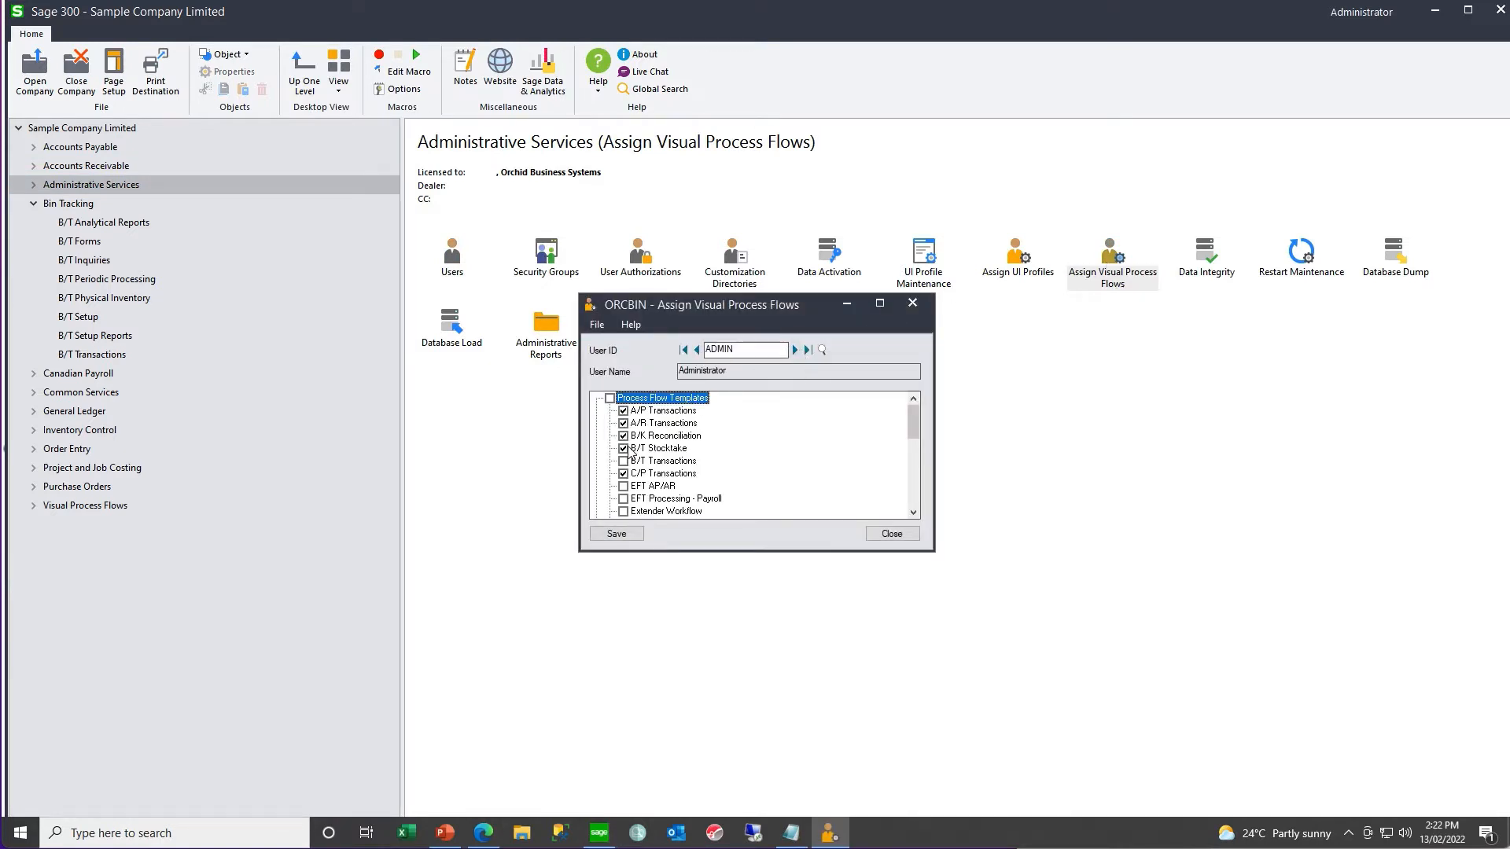
click(617, 534)
click(889, 536)
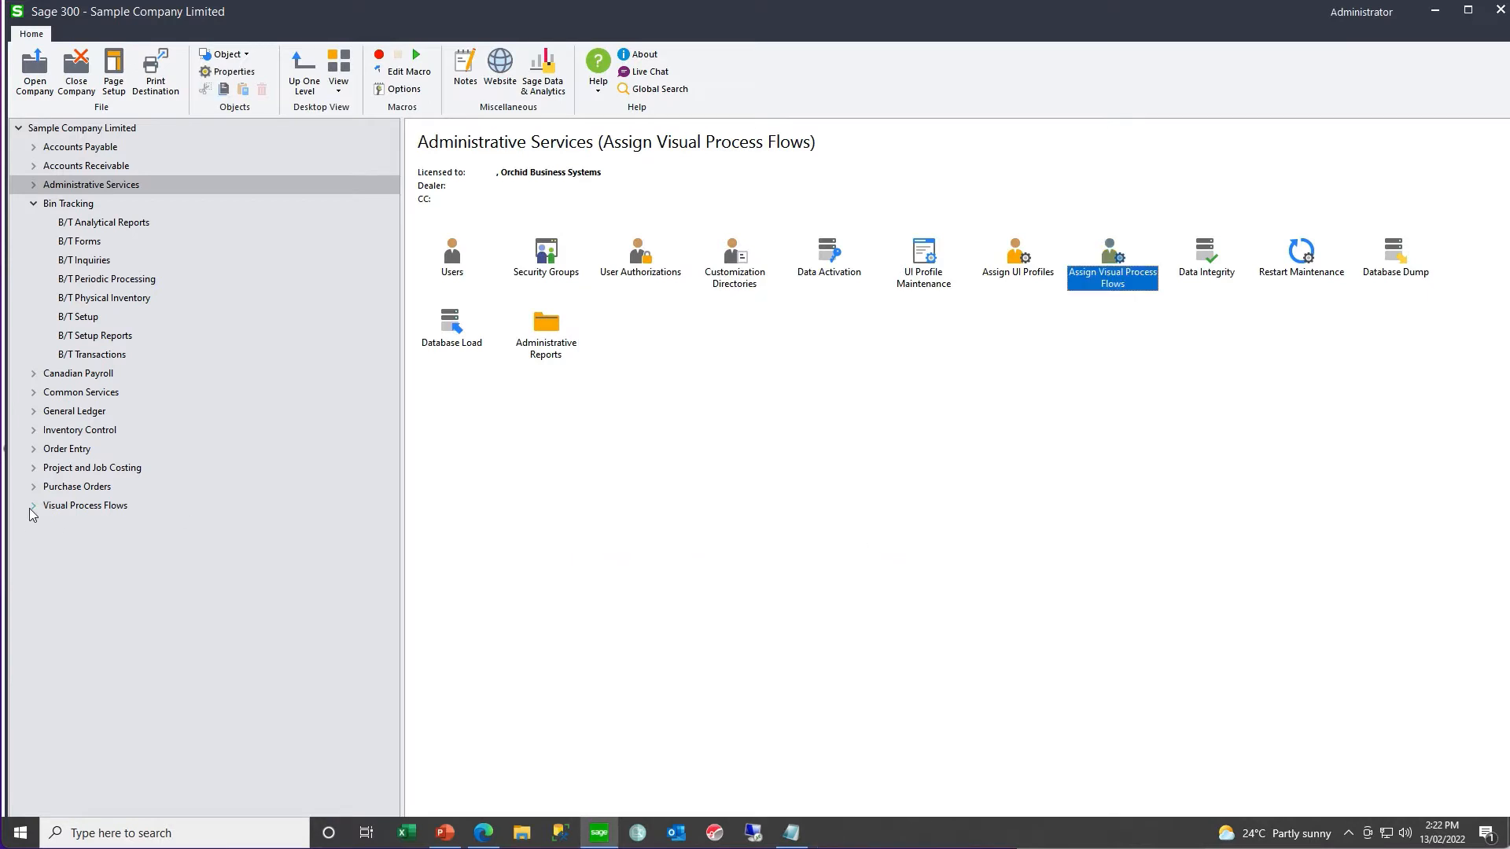
- View the B/T Stocktake and B/T Transactions diagrams under Visual Process Flows
click(33, 505)
click(88, 580)
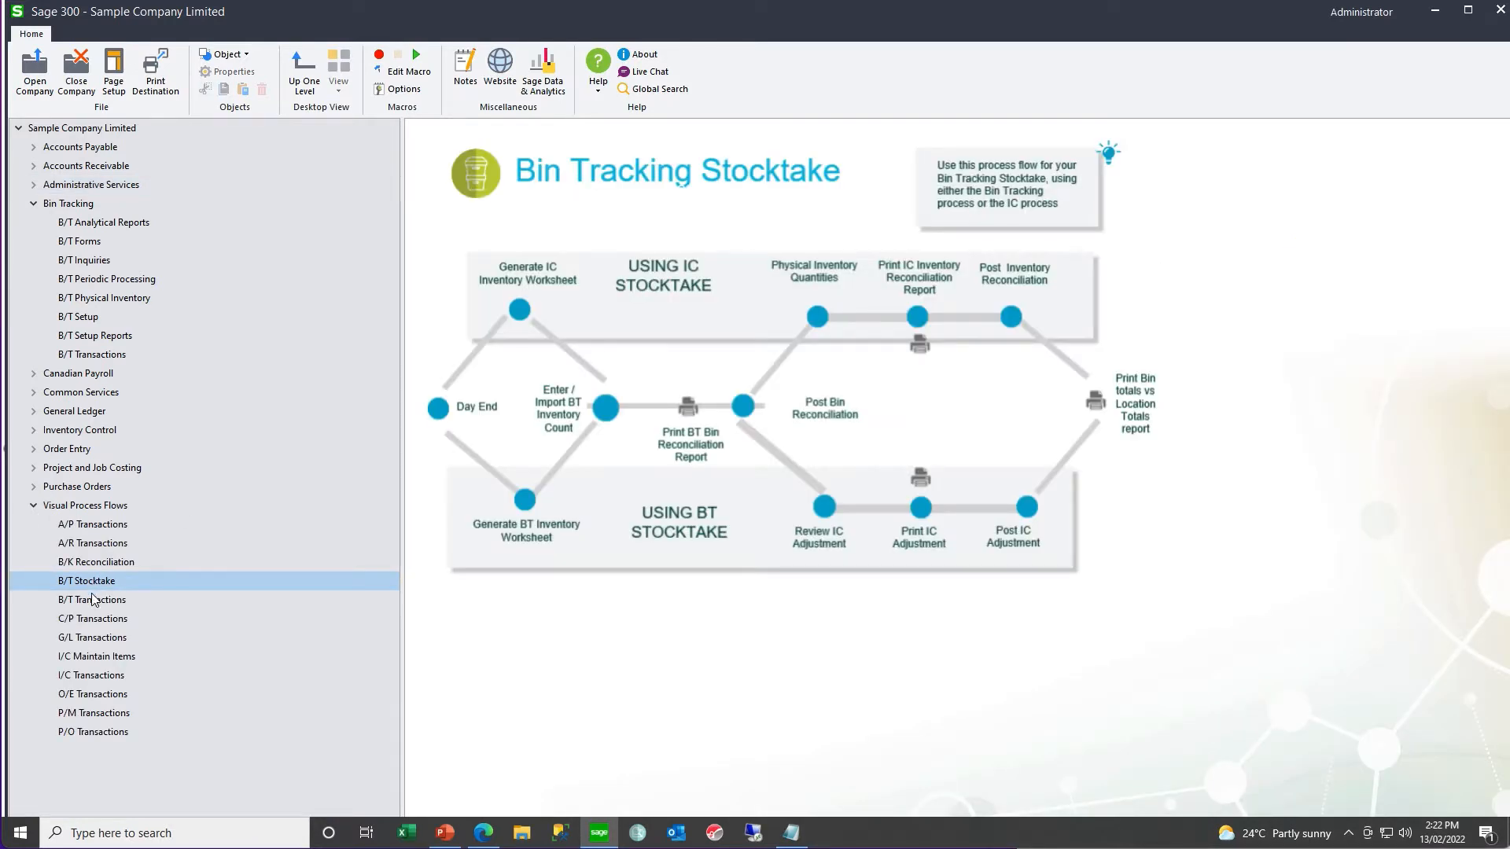
click(93, 603)
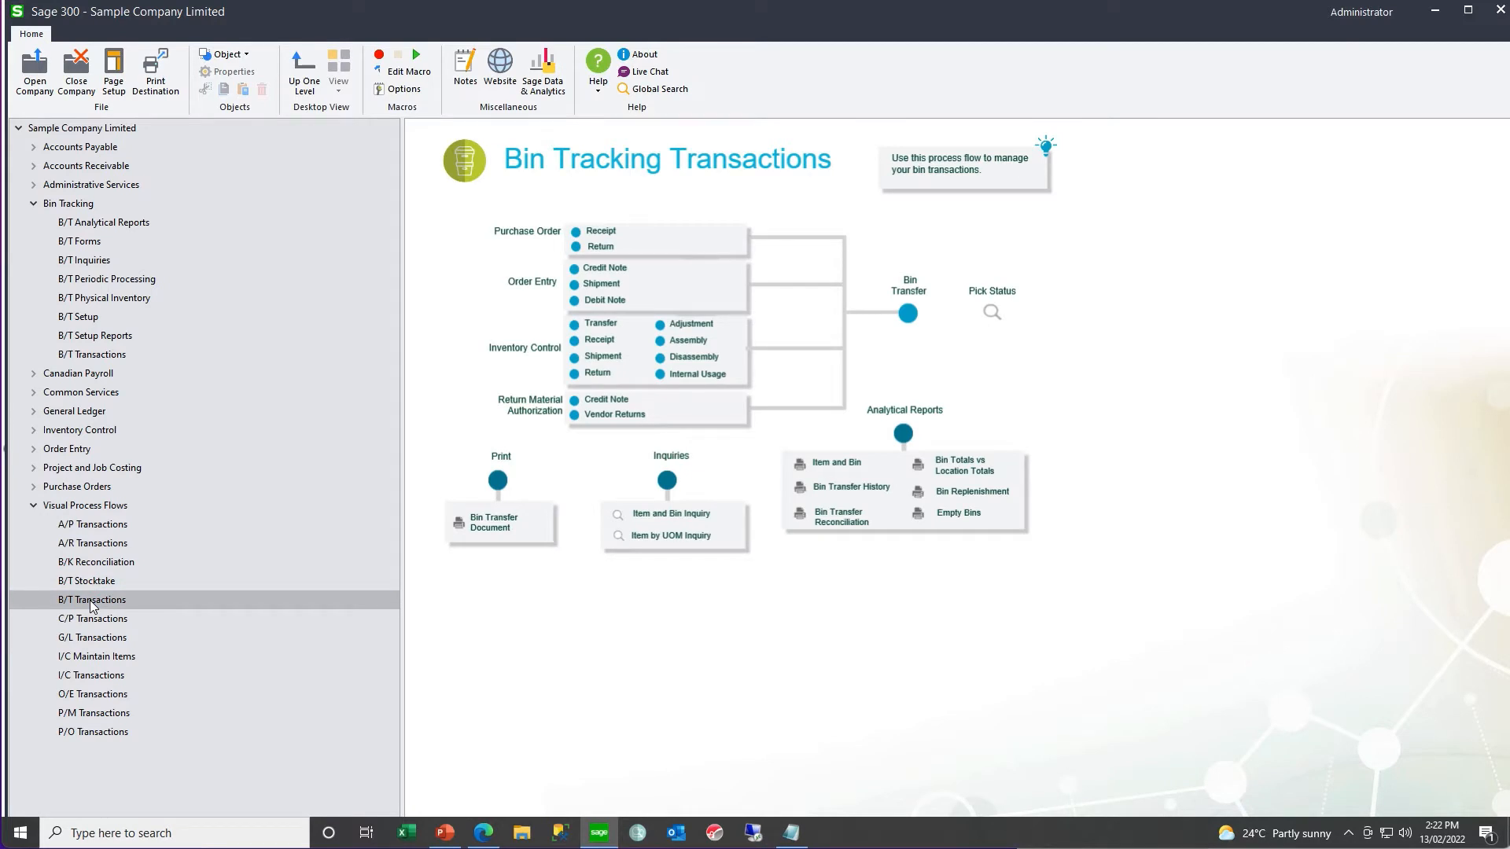
click(33, 505)
- Set Create Bin Transfer for I/C Receipt to During Posting in the widened Bin Tracking options window
click(78, 316)
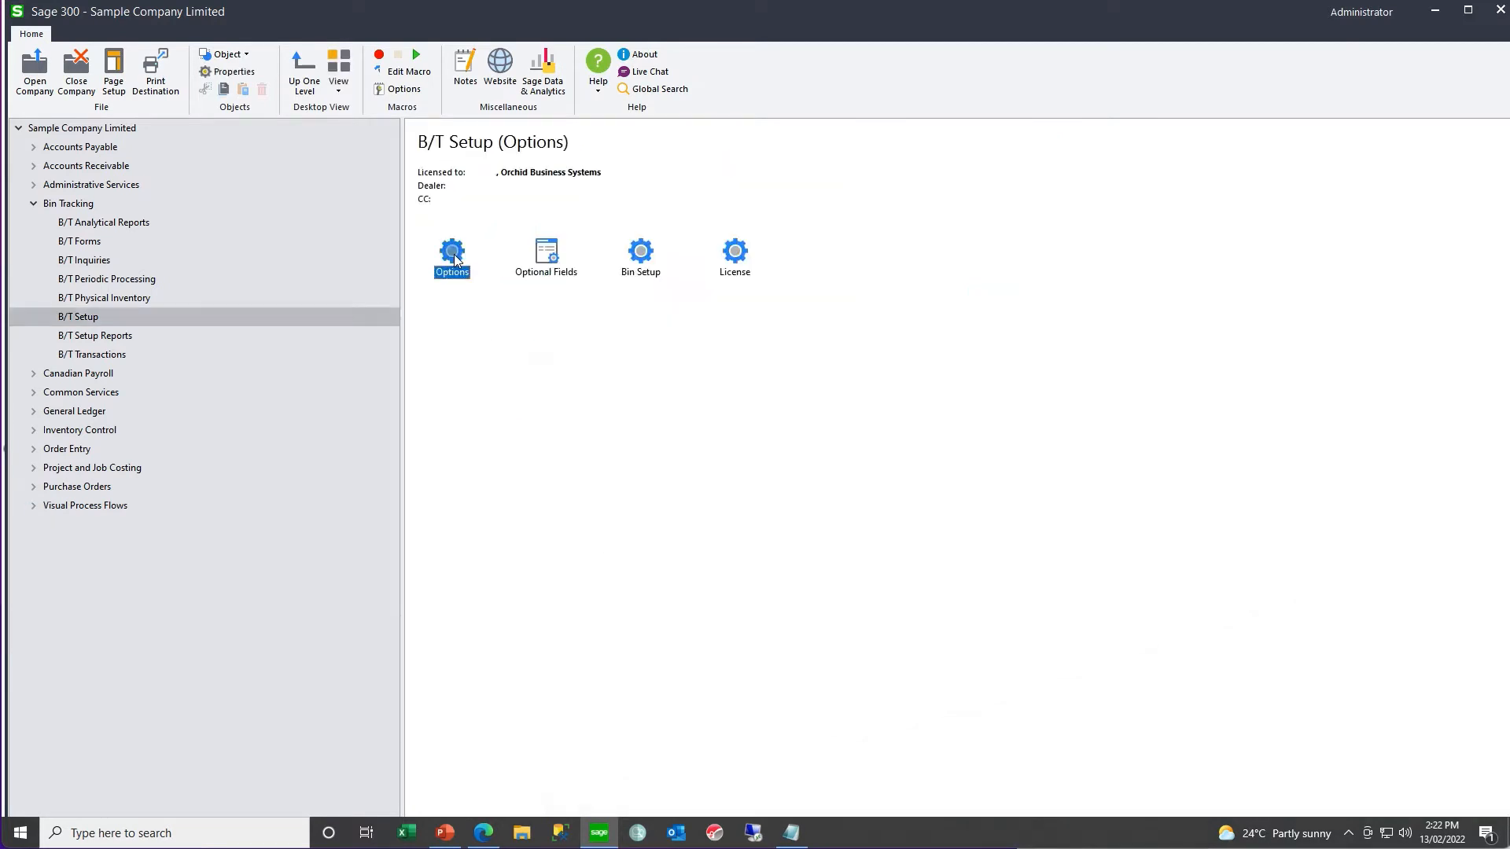
double_click(453, 253)
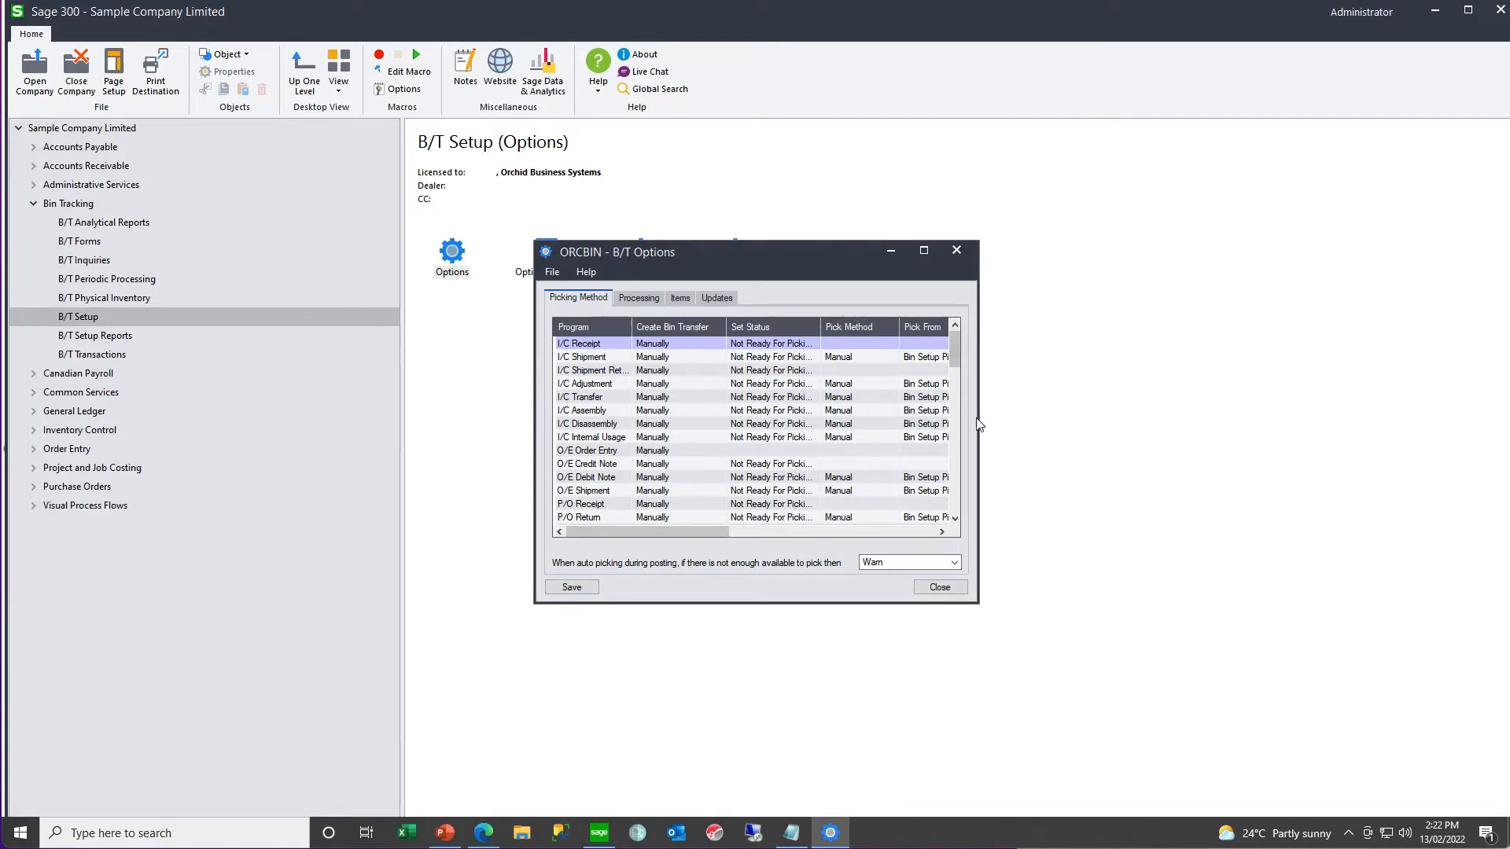
drag(976, 418, 1474, 418)
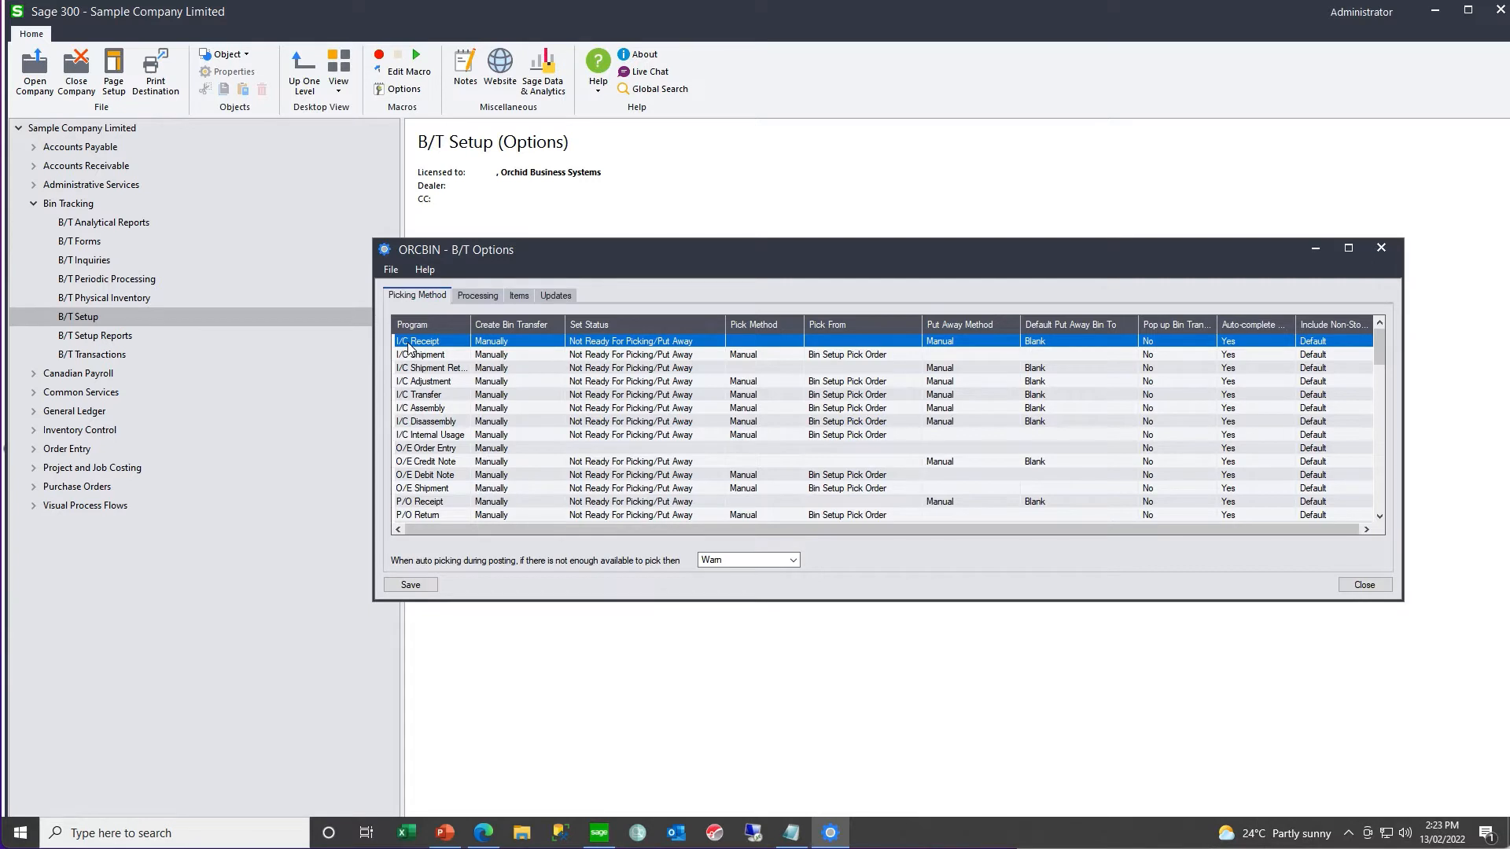
click(518, 345)
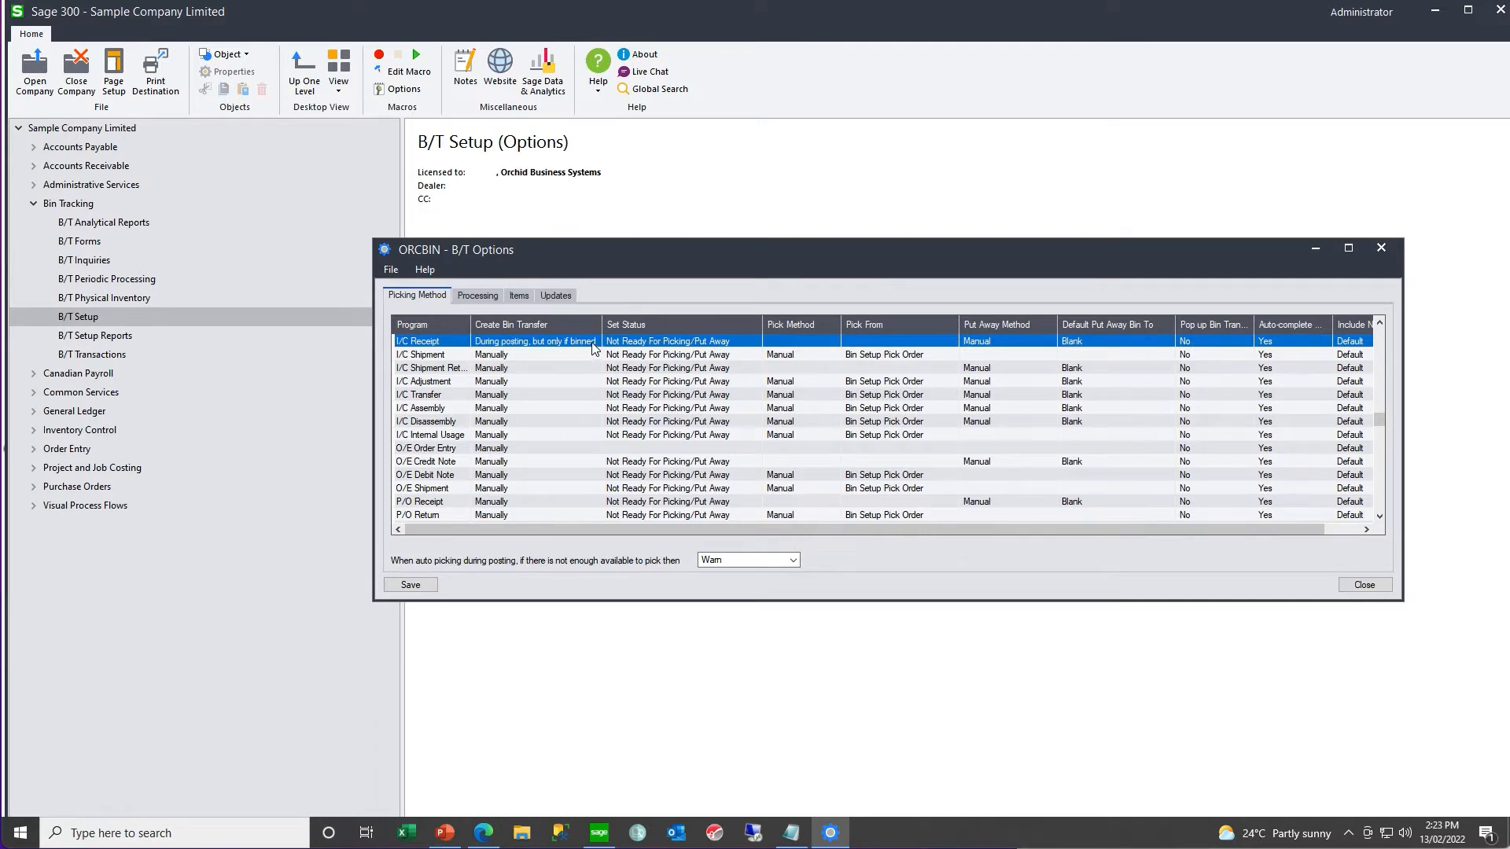
double_click(592, 342)
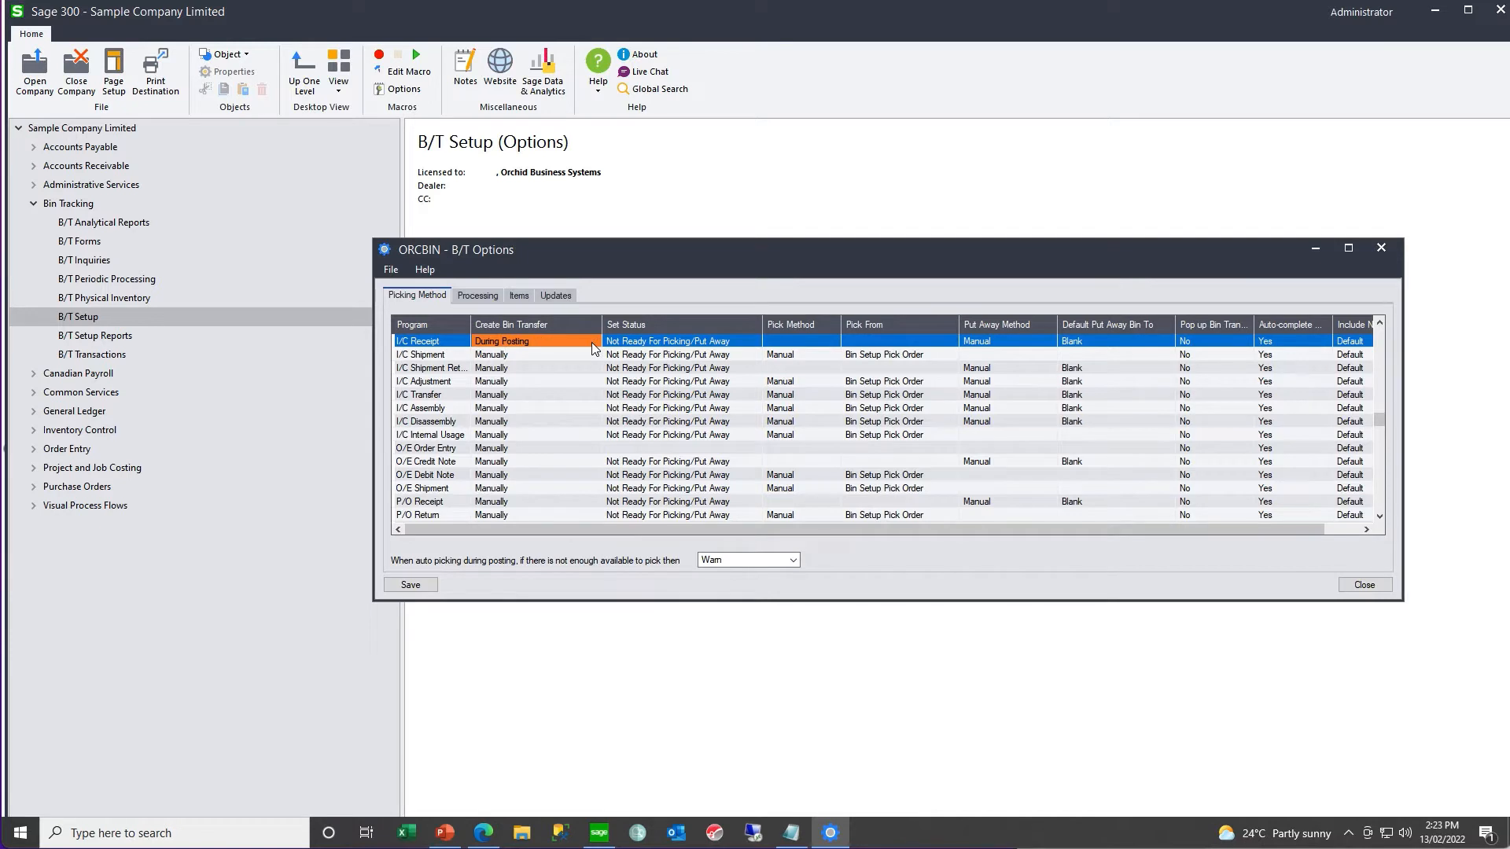
- Set the bin transfer status for I/C Receipt to Ready For Pick/Put Away
click(681, 346)
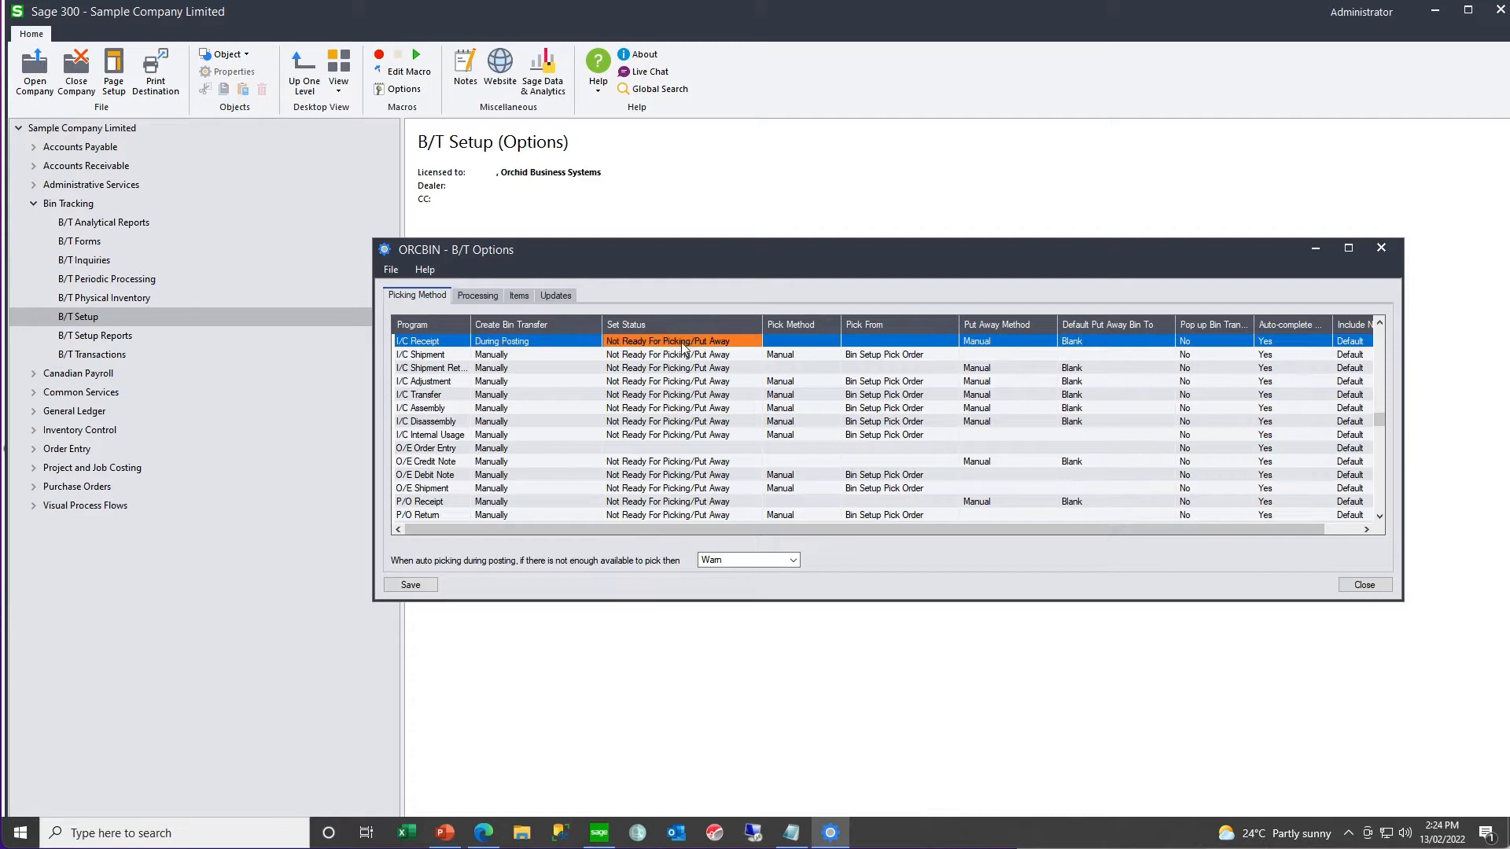
click(753, 347)
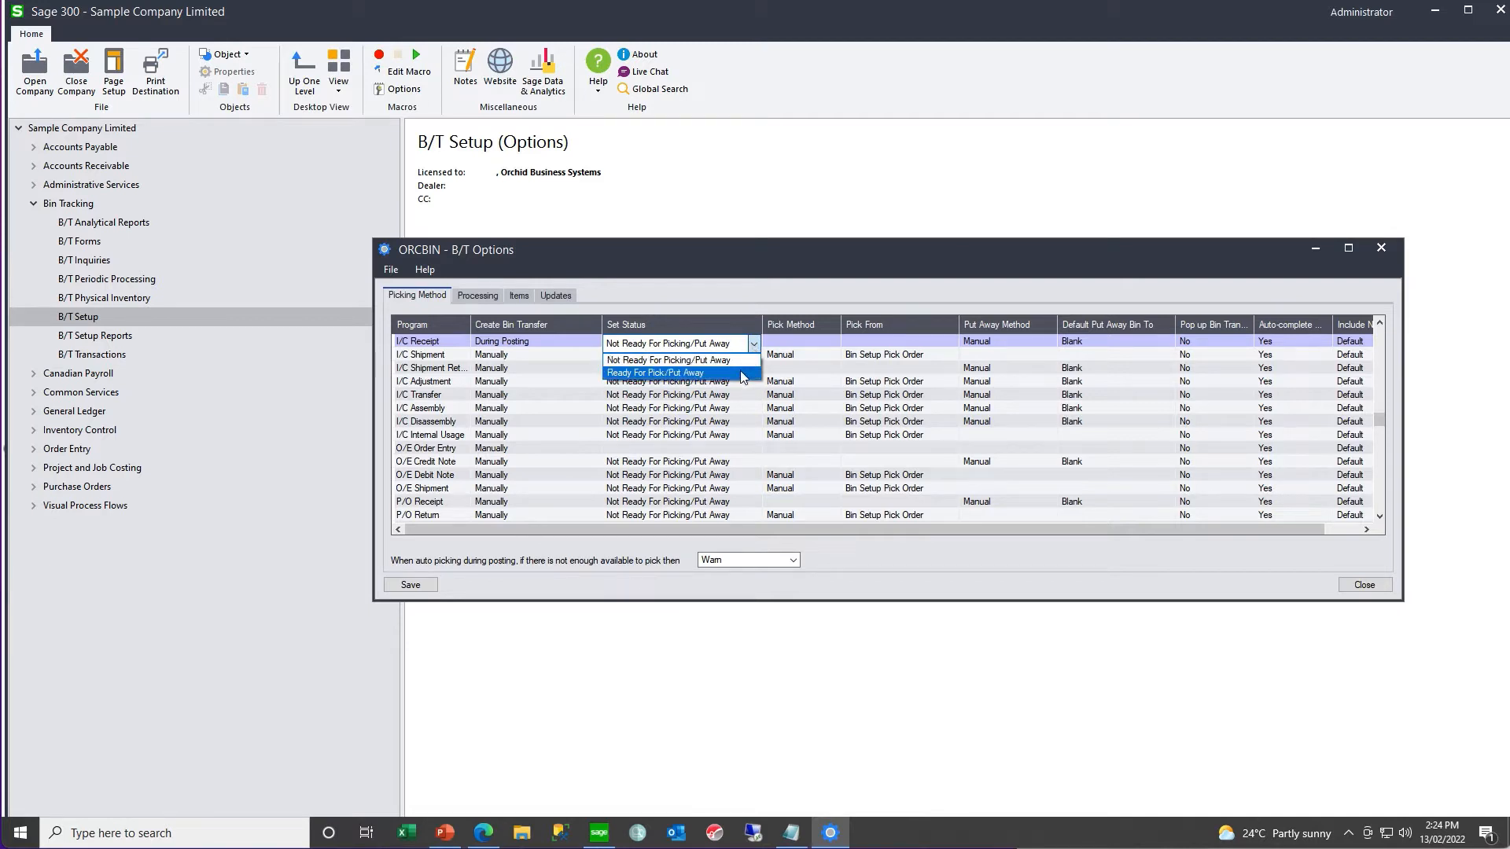
click(742, 374)
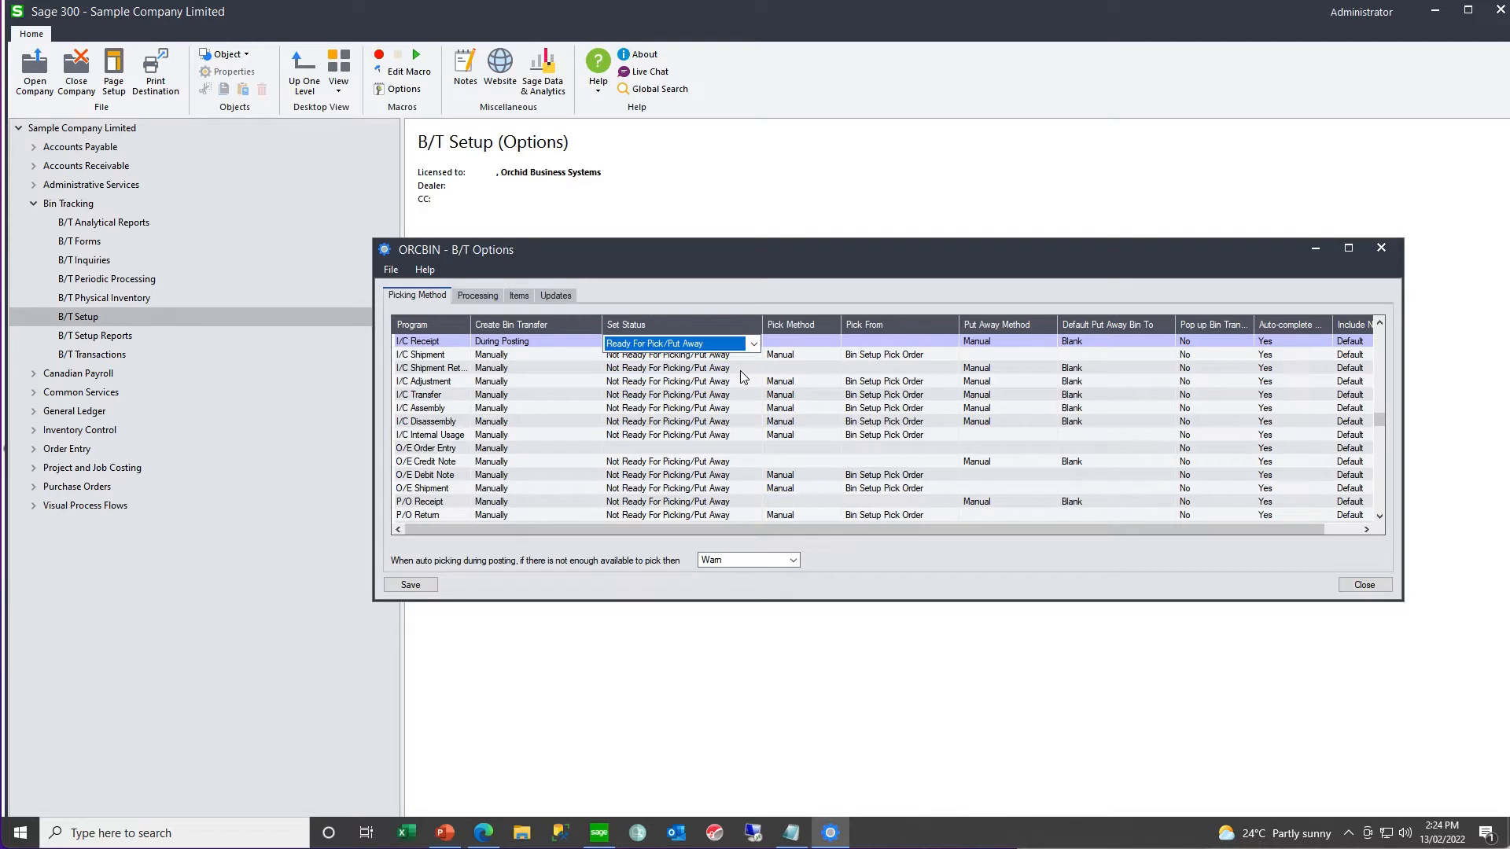
- Set the Put Away Method for I/C Receipt to Auto Put Away
click(804, 341)
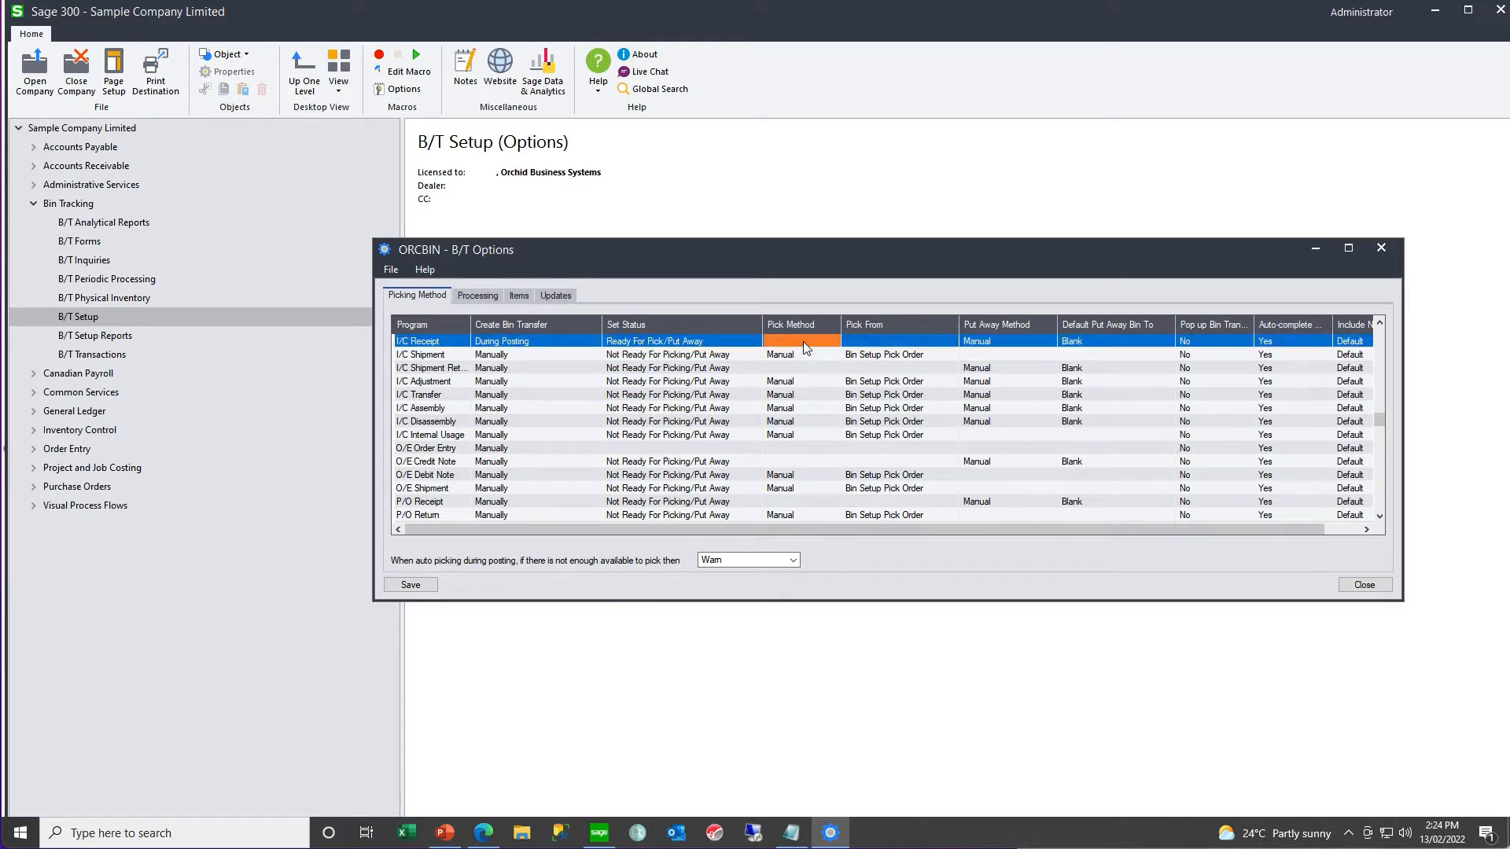
click(1024, 349)
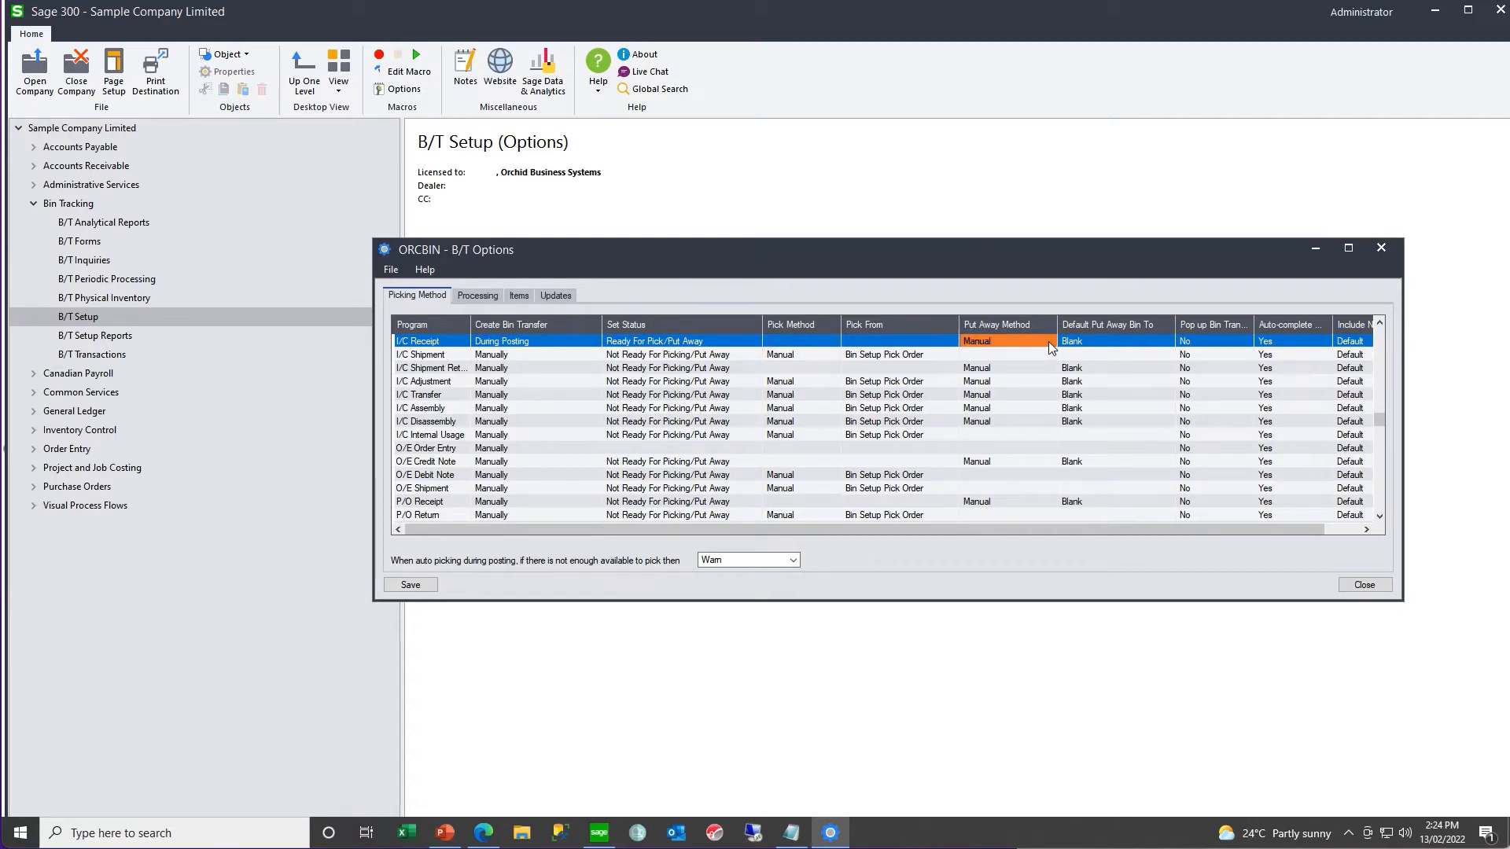
click(1049, 341)
click(1049, 343)
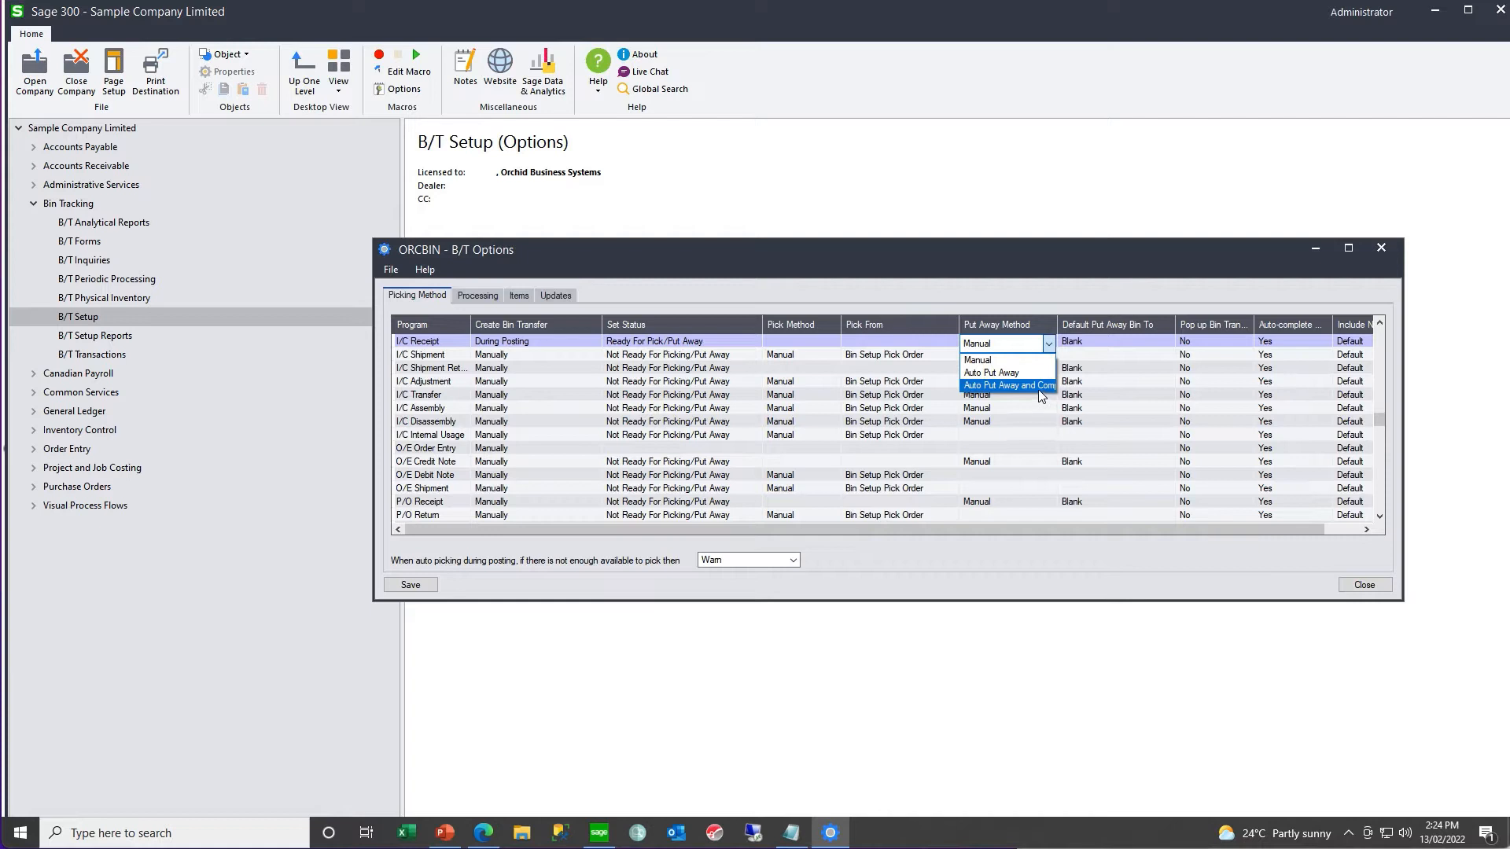
click(1037, 374)
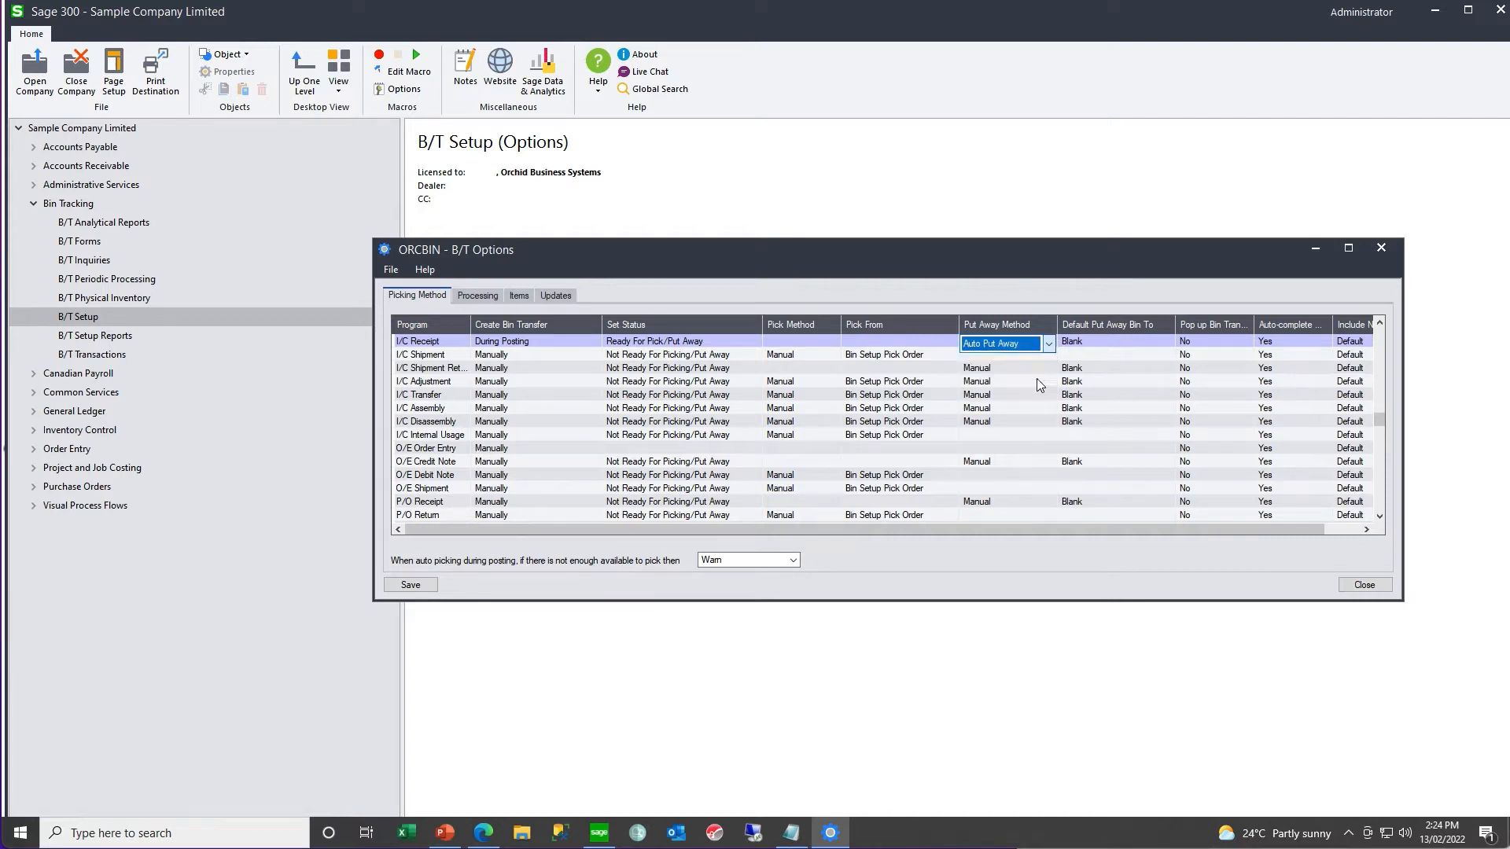
- Set Default Put Away Bin To for I/C Receipt to Last Bin Picked From
click(1114, 341)
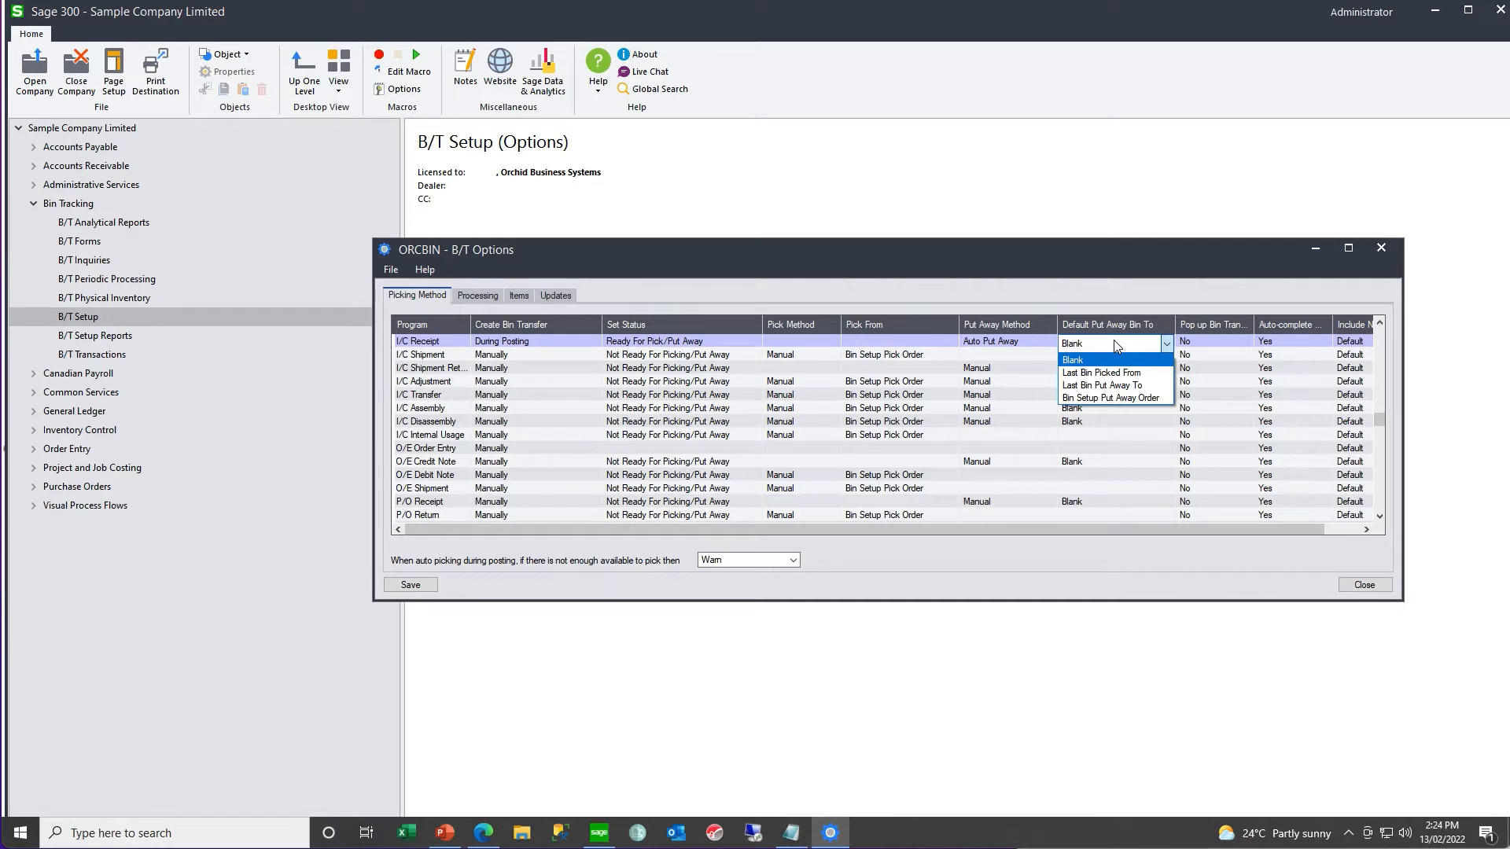
click(1105, 372)
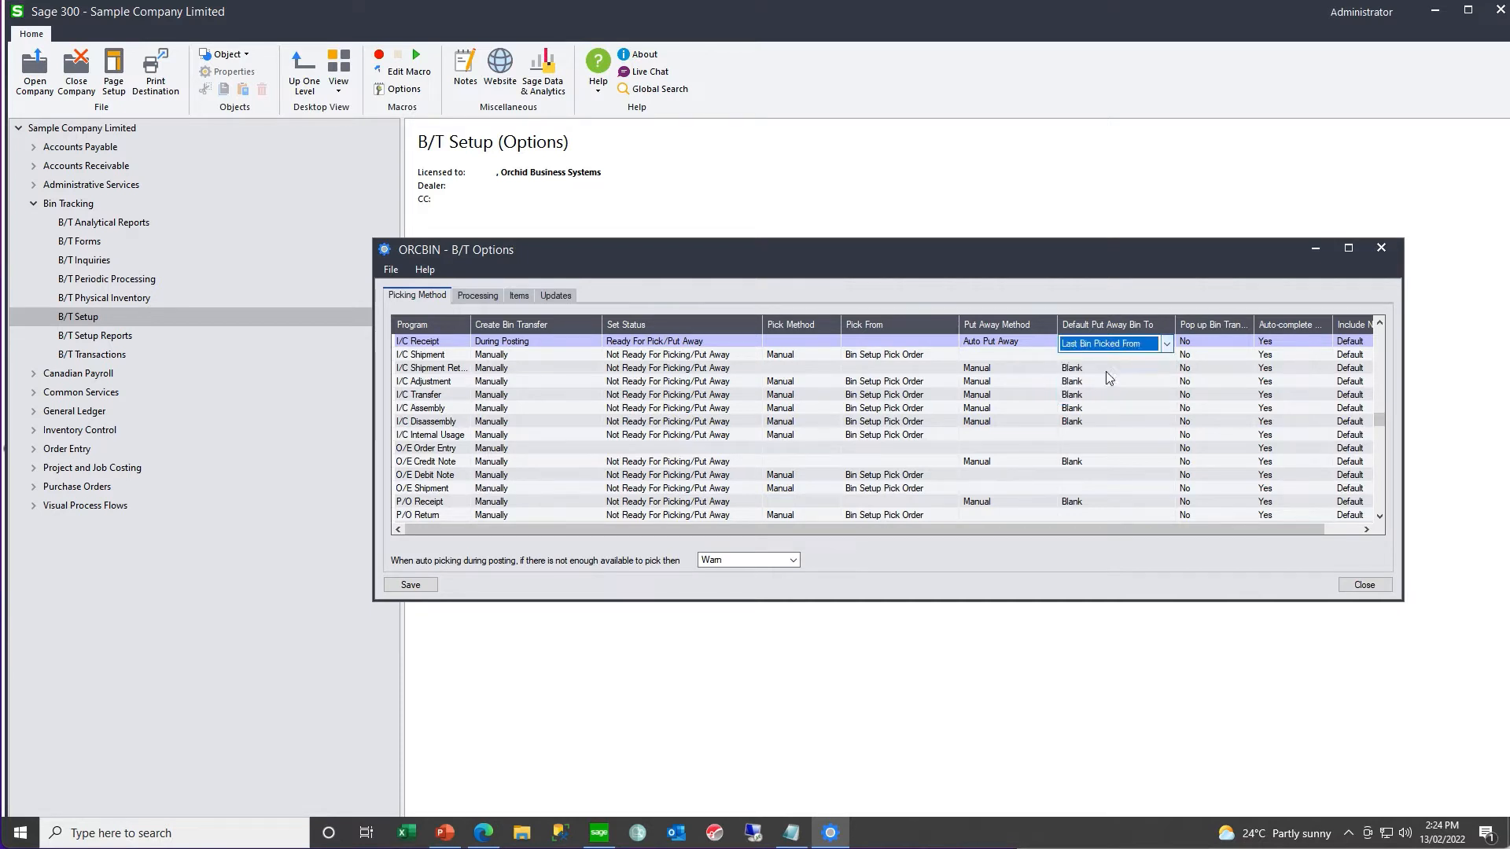
click(1216, 343)
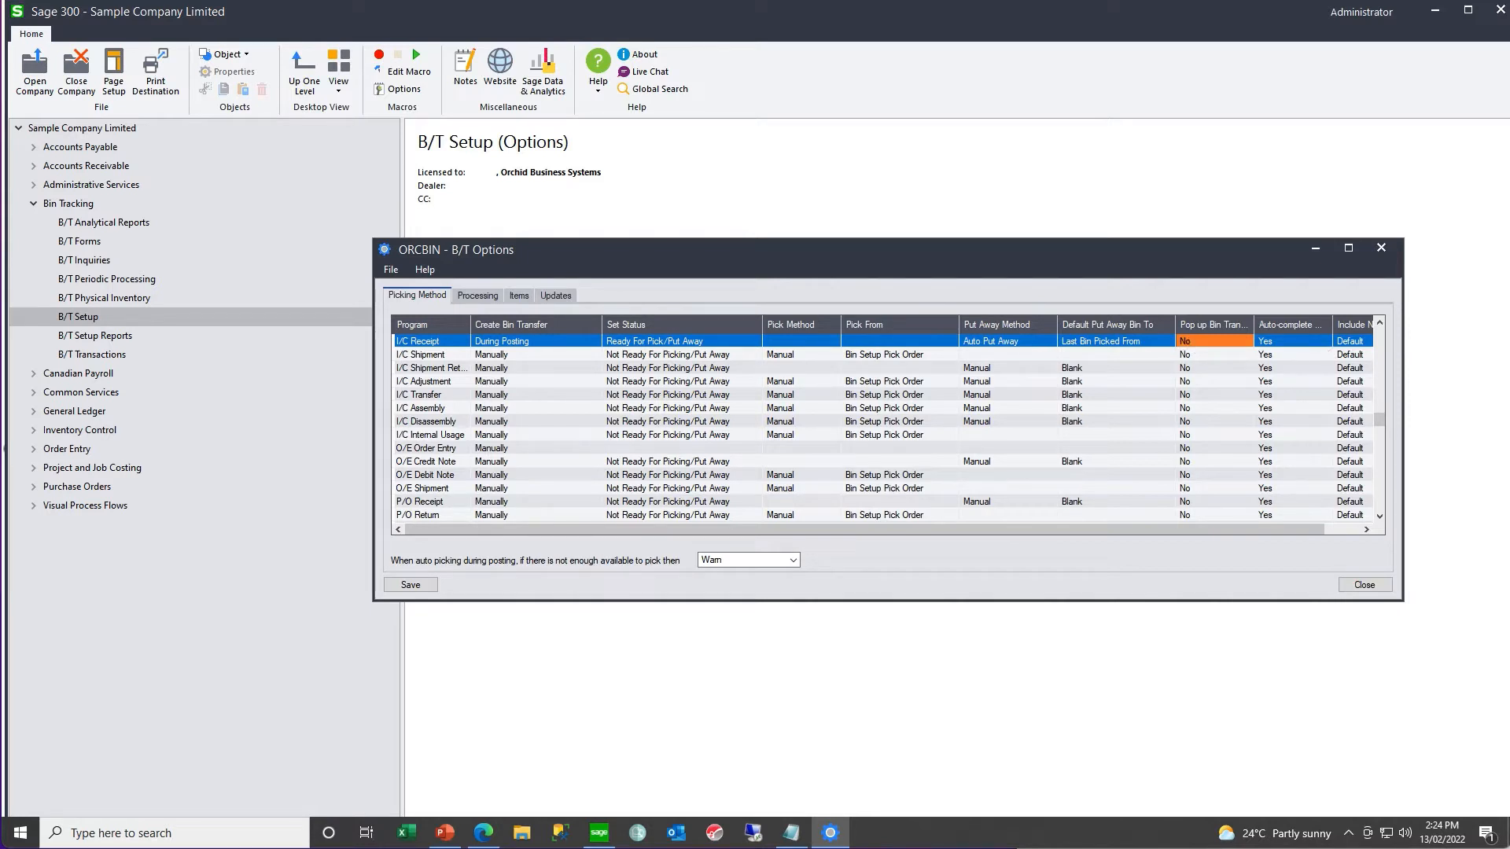
- Set Create Bin Transfer to During Posting for all remaining programs, from I/C Shipment through P/O Return
drag(1404, 342, 1459, 340)
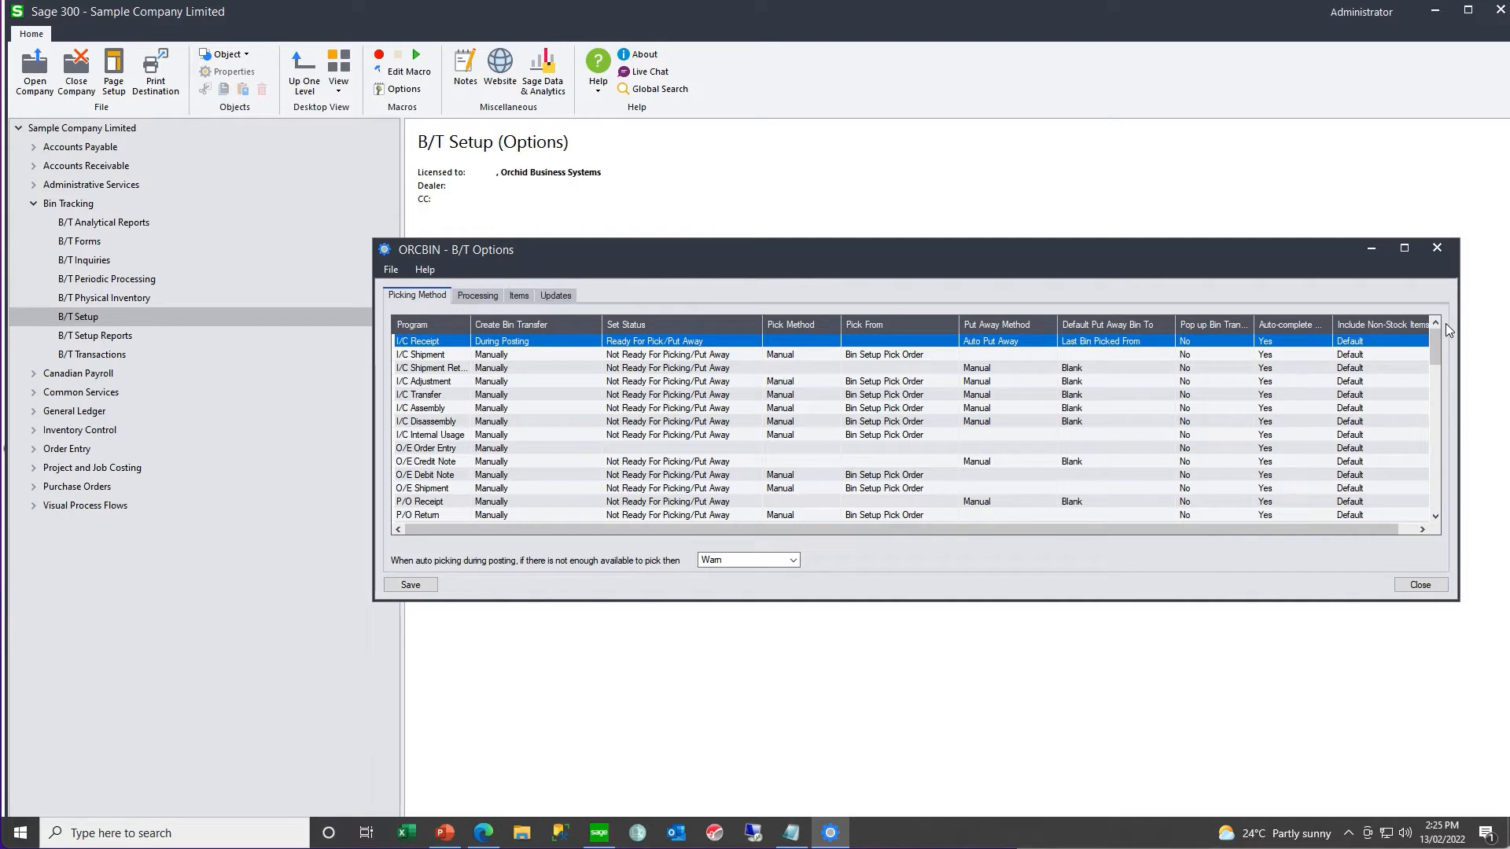
double_click(512, 355)
double_click(513, 355)
double_click(513, 368)
double_click(513, 368)
double_click(511, 382)
double_click(511, 395)
double_click(511, 395)
double_click(511, 381)
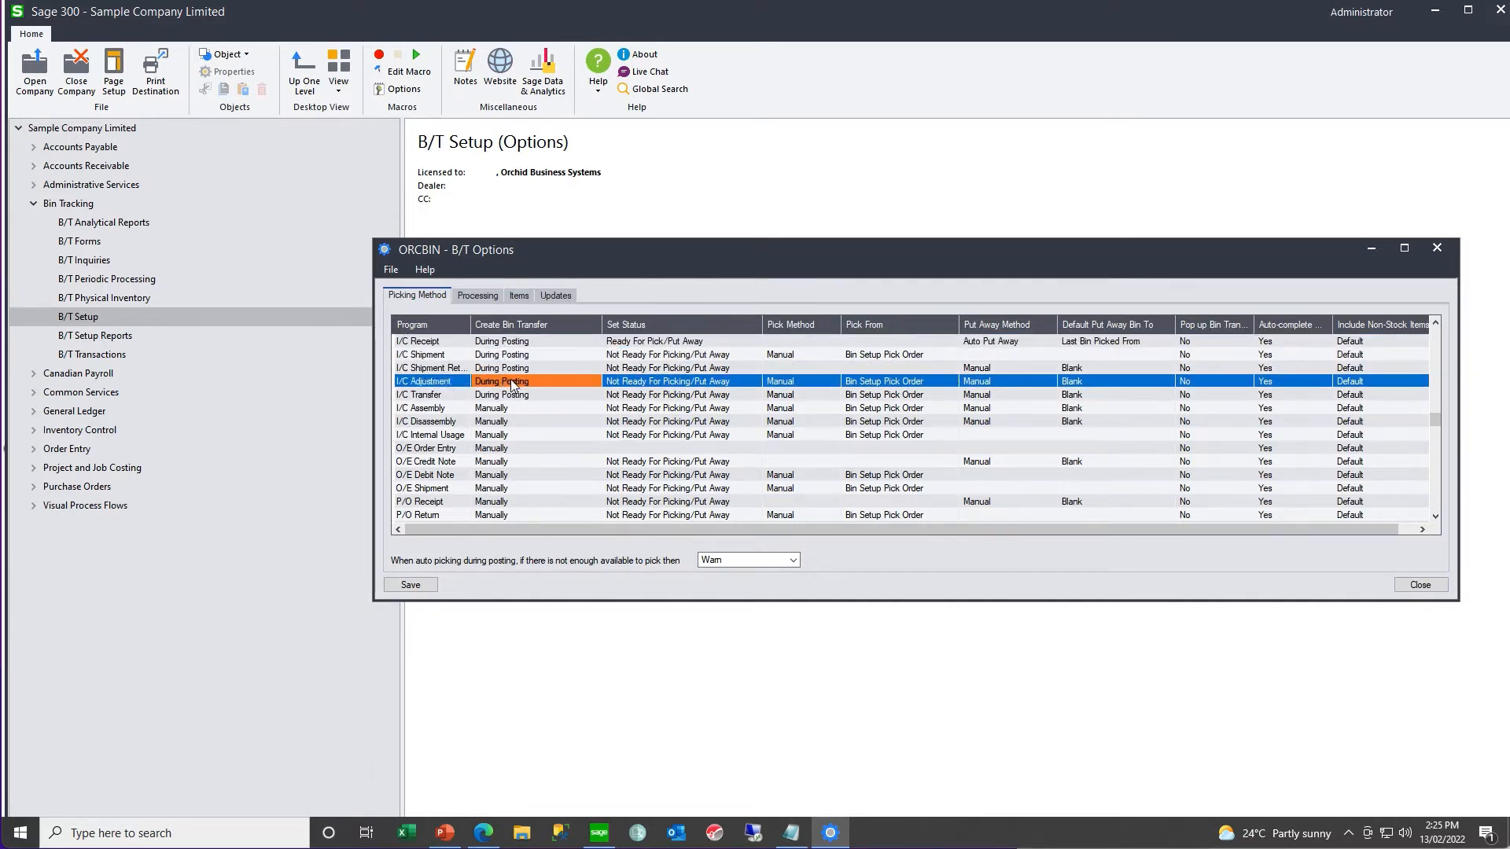
double_click(507, 409)
double_click(503, 421)
double_click(502, 435)
double_click(501, 448)
double_click(498, 462)
double_click(497, 475)
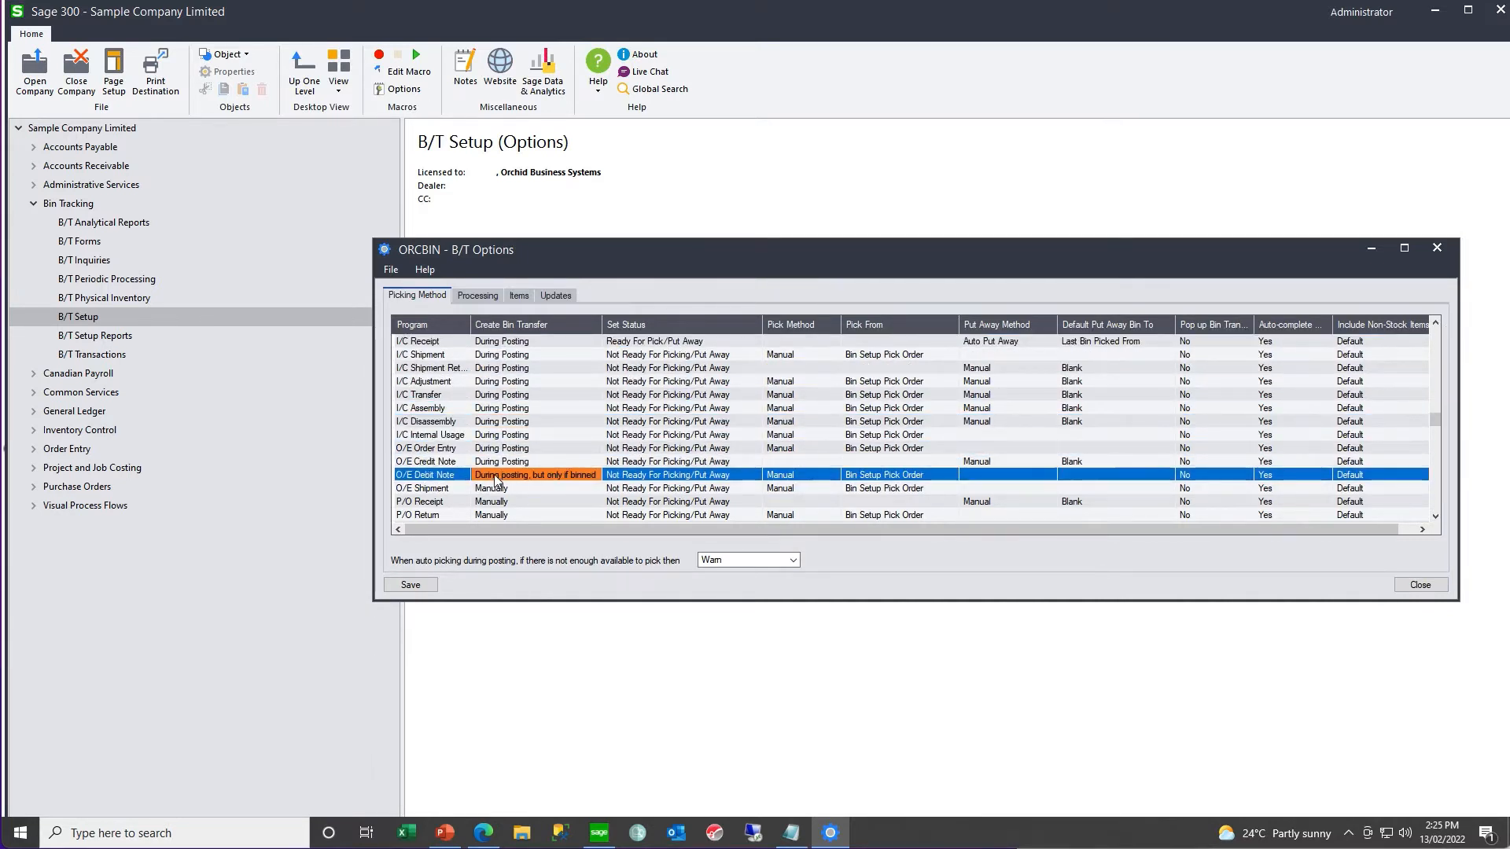
double_click(496, 489)
double_click(497, 502)
double_click(494, 516)
- Set the bin transfer status to Ready For Pick/Put Away for every program from I/C Shipment through P/O Return
drag(497, 602, 498, 640)
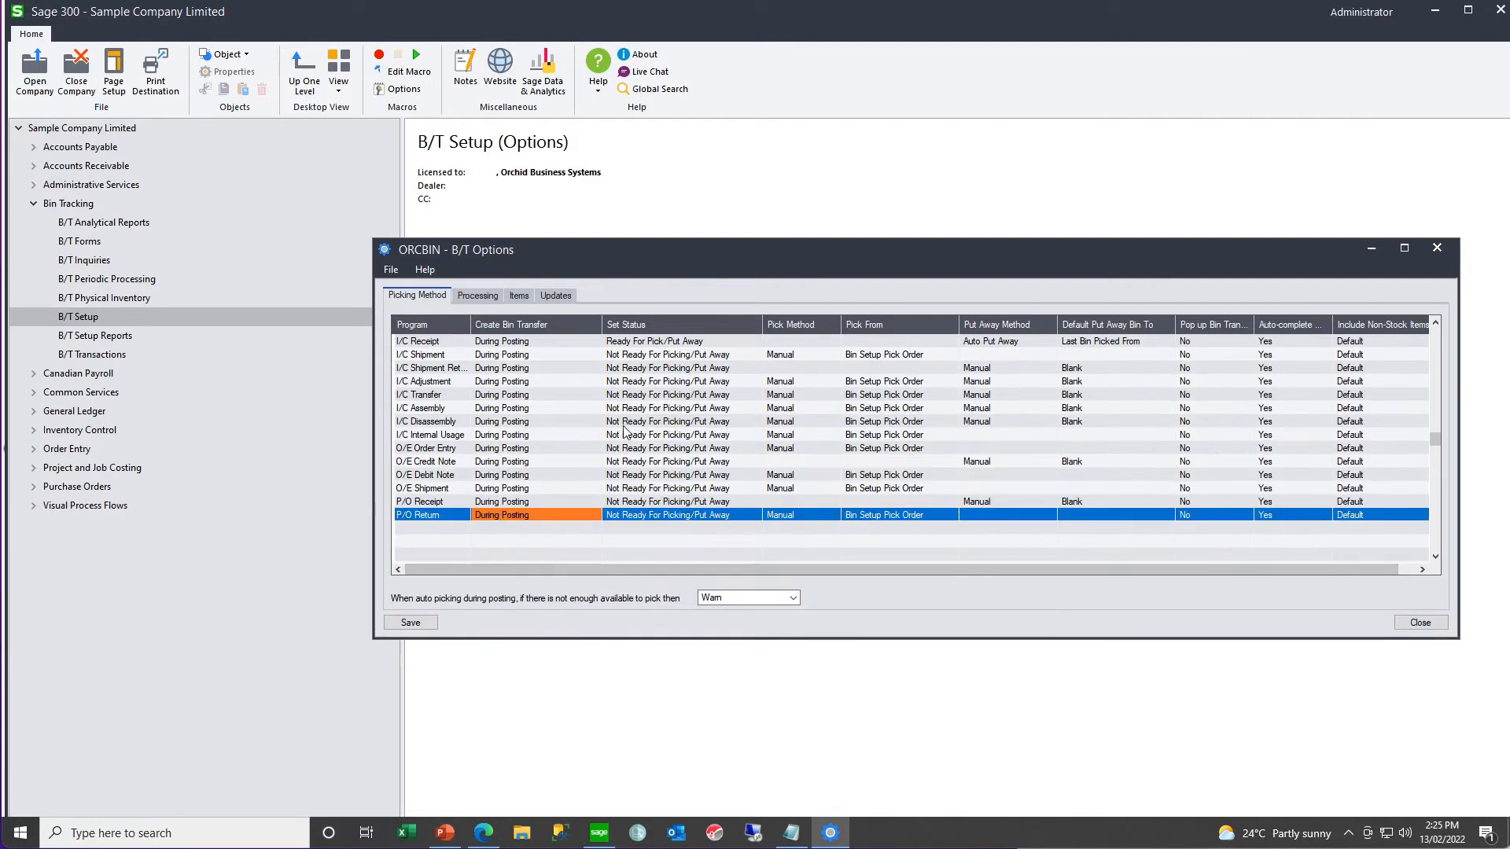
click(736, 355)
click(752, 357)
click(728, 383)
double_click(737, 369)
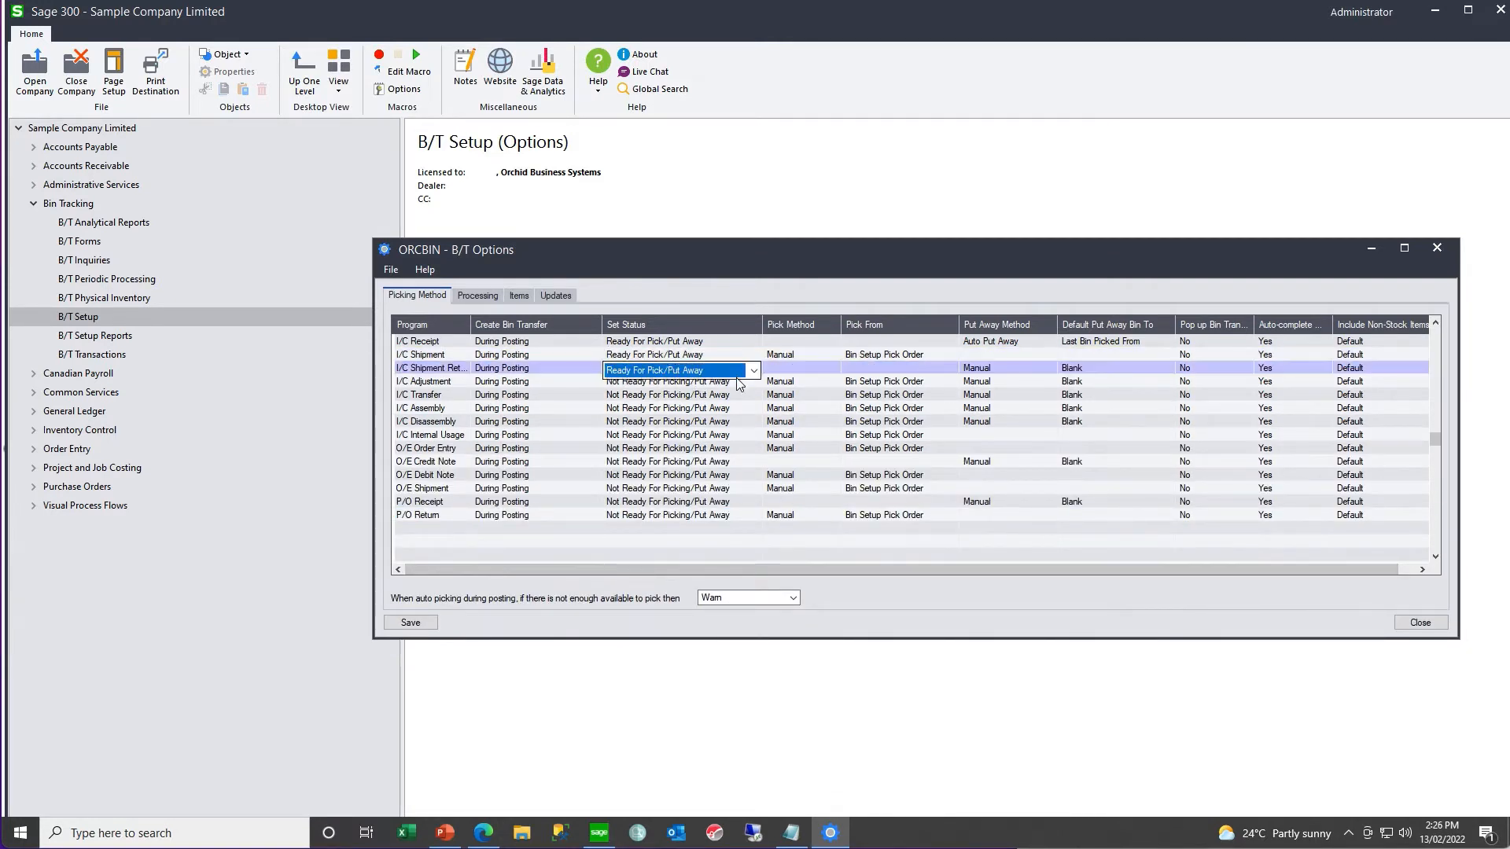
double_click(736, 382)
double_click(731, 396)
double_click(726, 409)
double_click(724, 422)
double_click(721, 436)
double_click(719, 449)
double_click(717, 463)
double_click(716, 475)
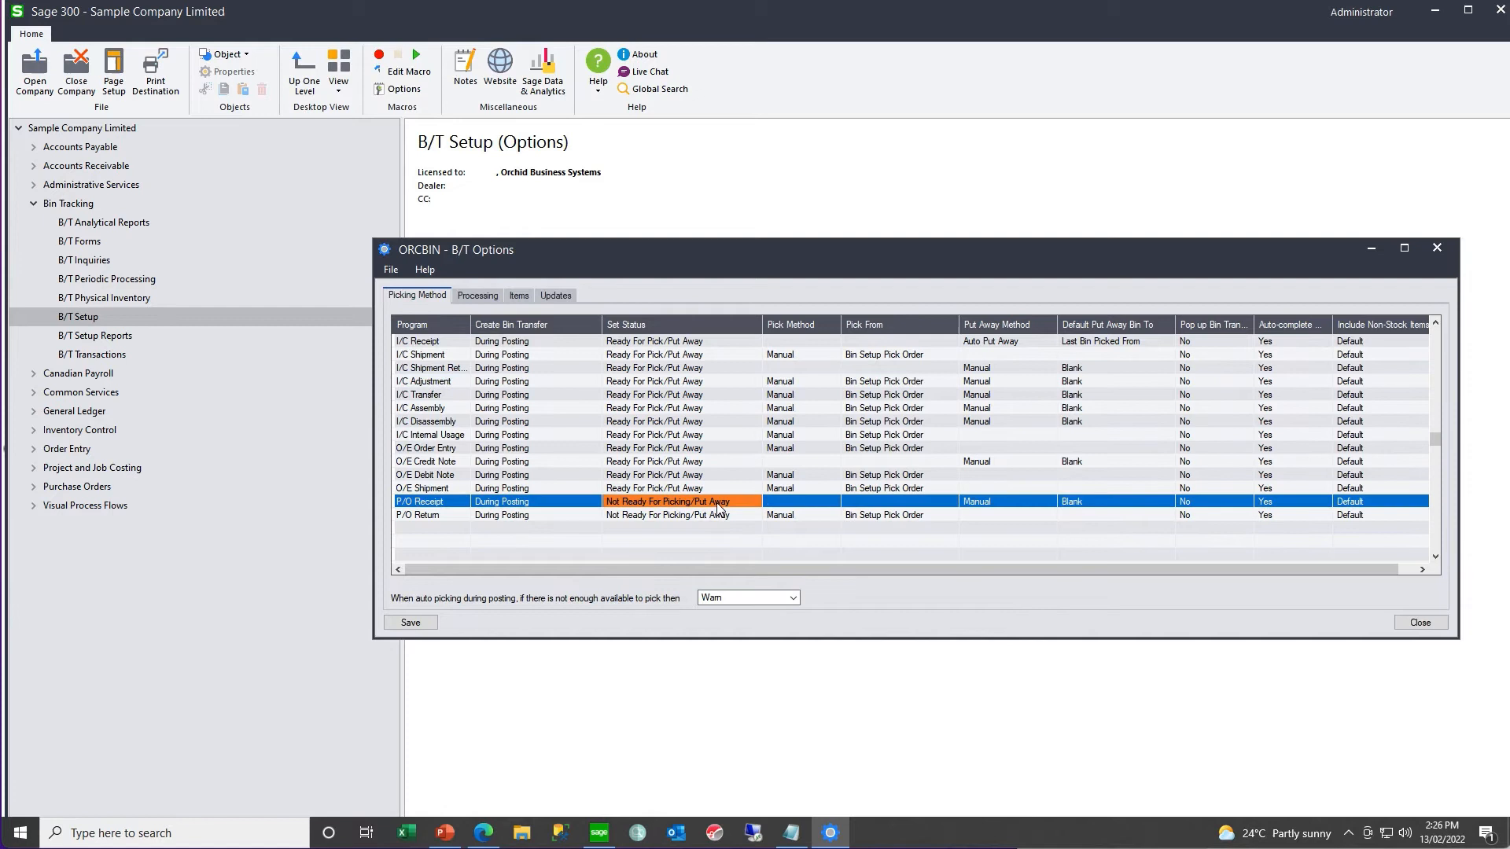
- Set the Pick Method for I/C Shipment to Auto Pick
click(817, 354)
click(818, 356)
click(804, 386)
key(Tab)
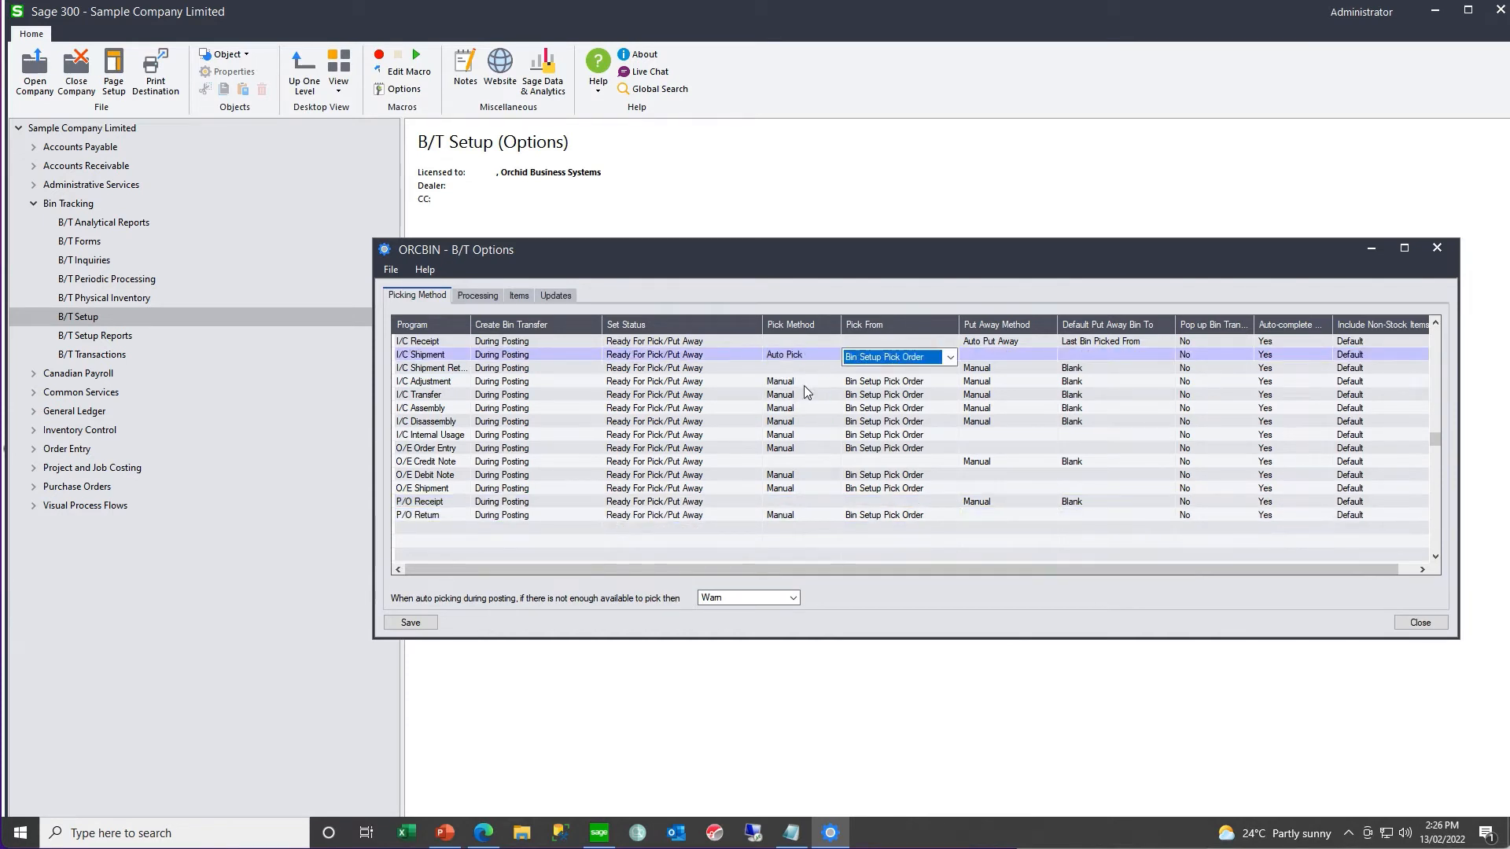
click(446, 352)
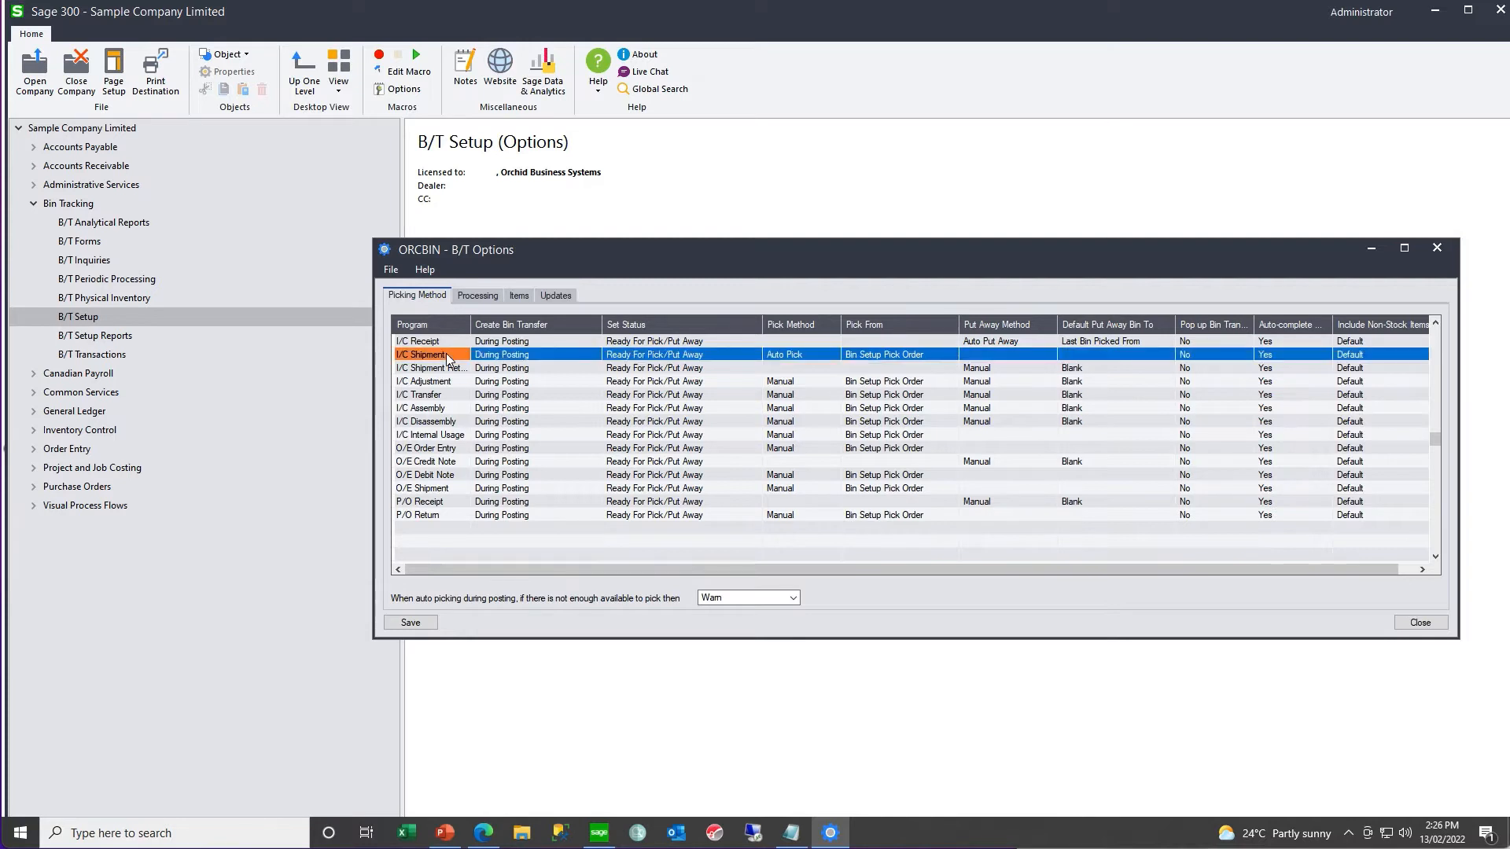
click(824, 357)
click(824, 357)
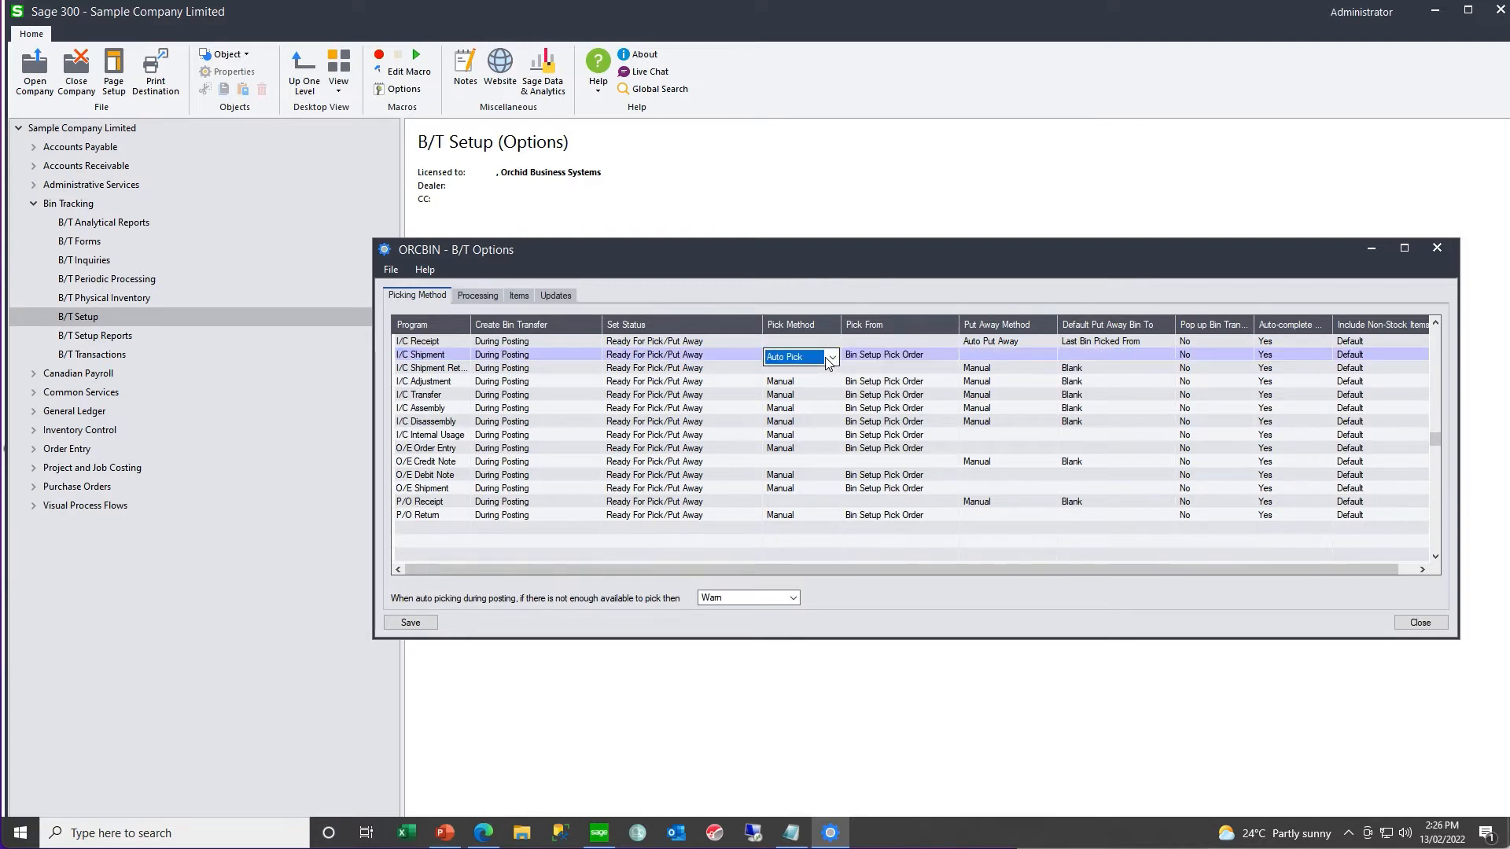
click(831, 358)
- Set Pick From for I/C Shipment to Most Recent Put Away and its bin transfer pop-up option to Yes
click(930, 356)
click(952, 358)
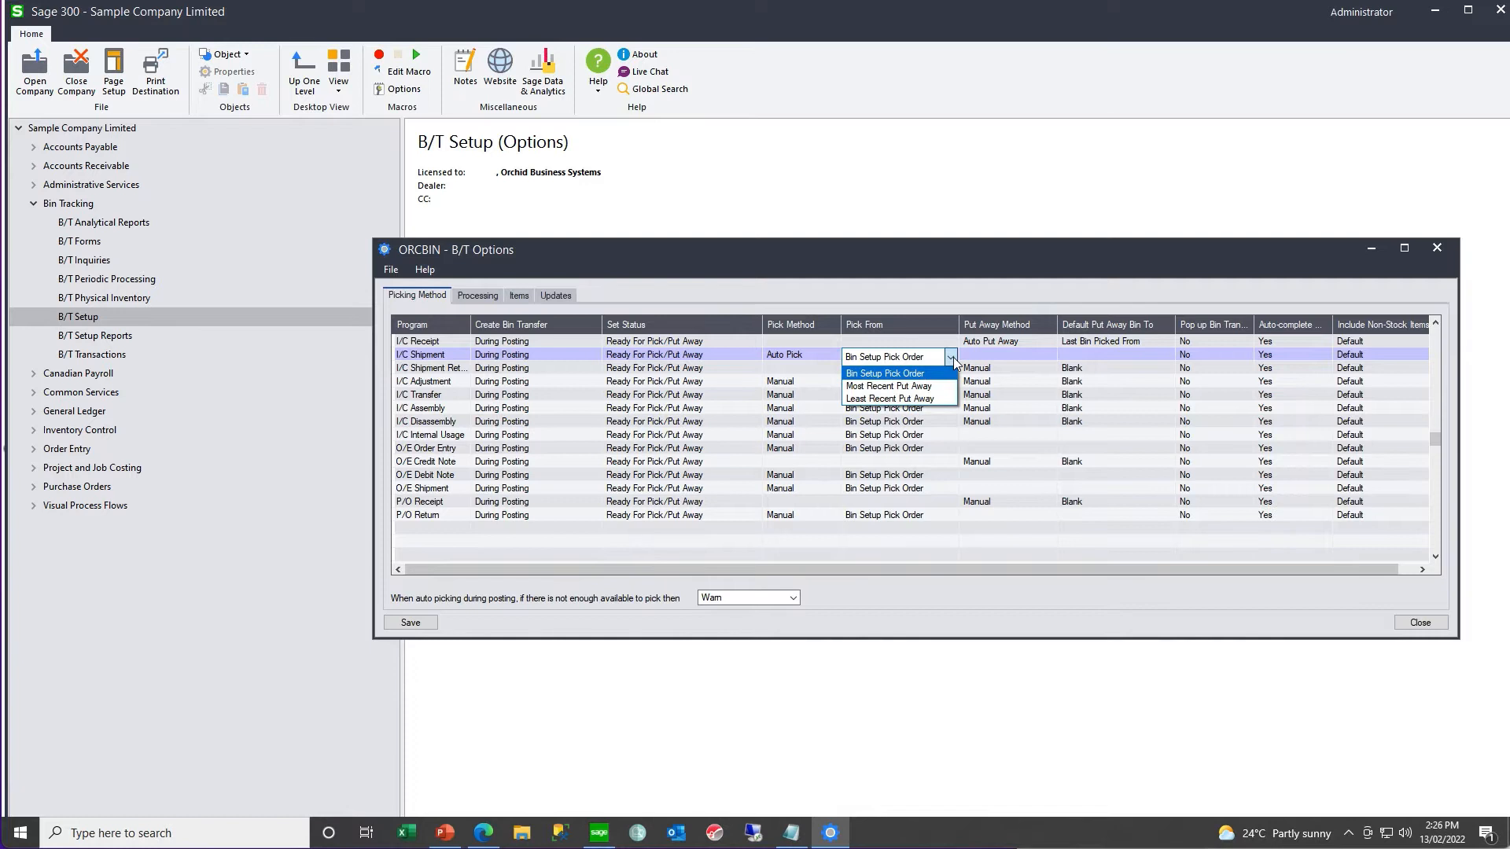
click(927, 389)
click(1226, 355)
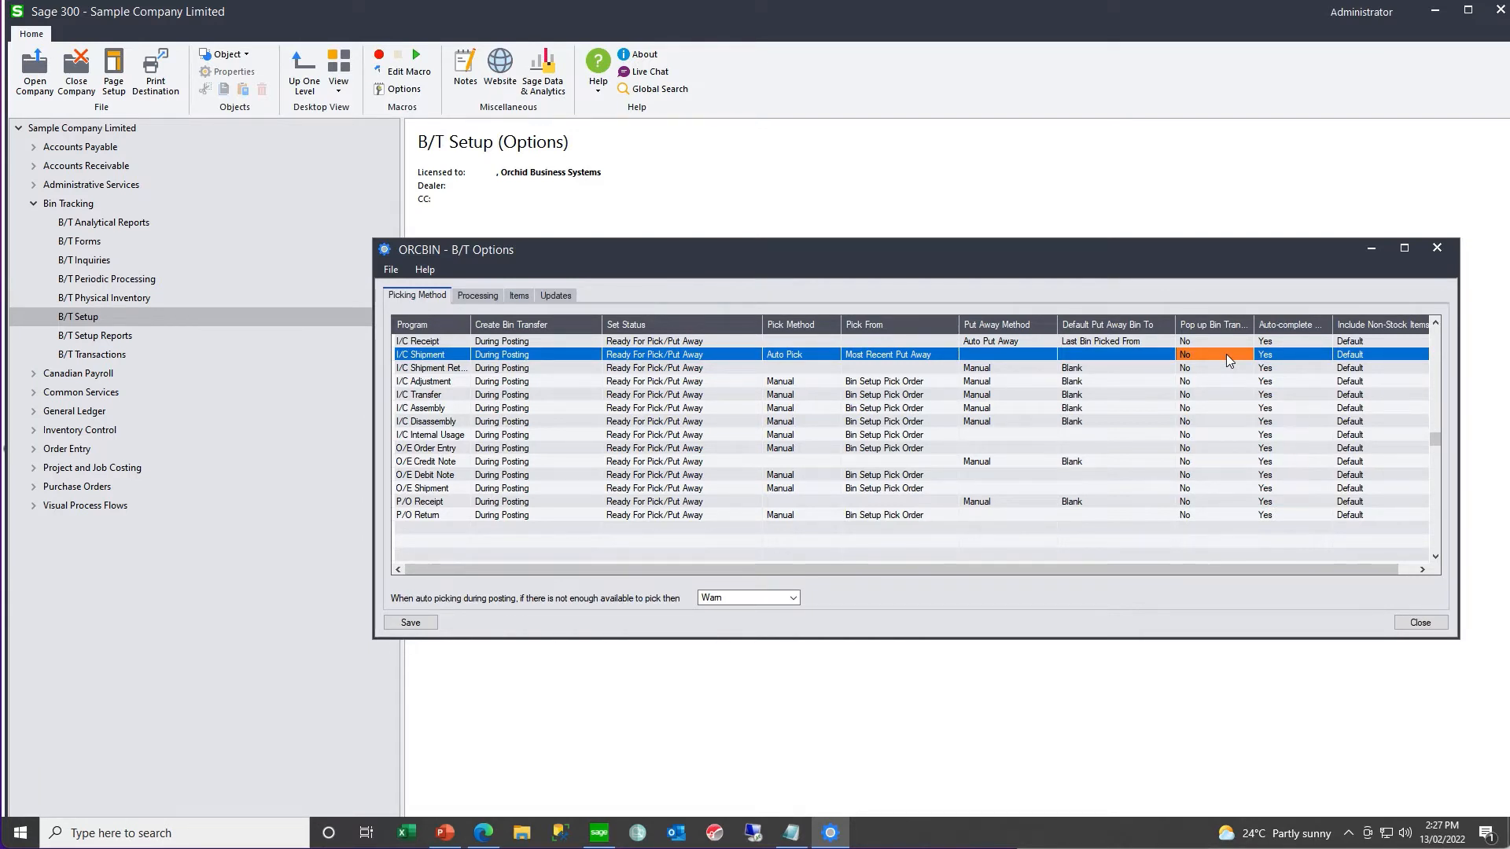
double_click(1226, 355)
- Set the Pick Method to Auto Pick for the remaining picking programs, from I/C Adjustment through P/O Return
double_click(787, 385)
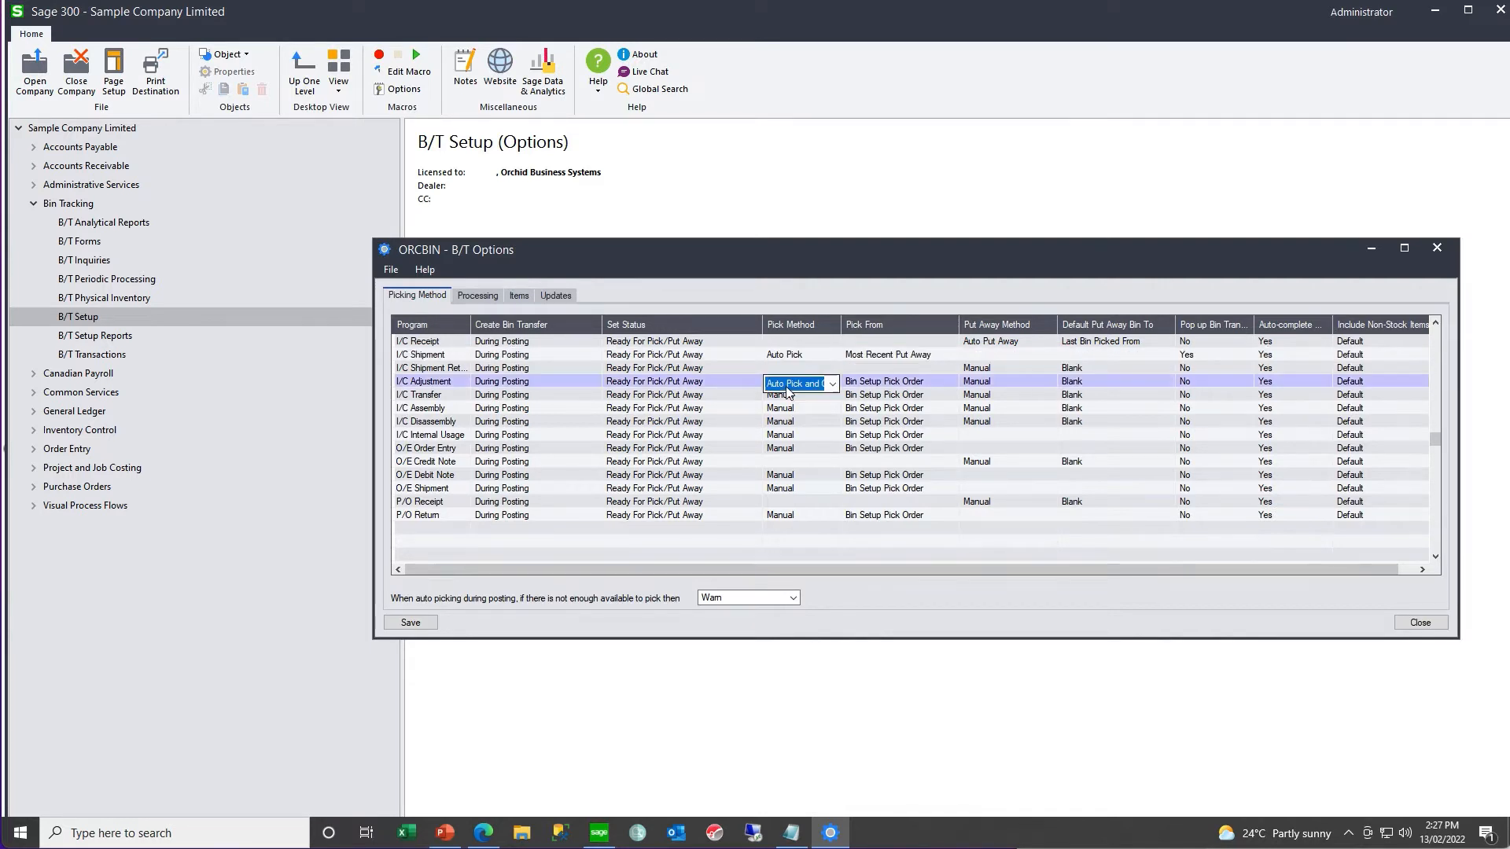
scroll(786, 387, up, 1)
click(787, 390)
click(787, 407)
double_click(786, 398)
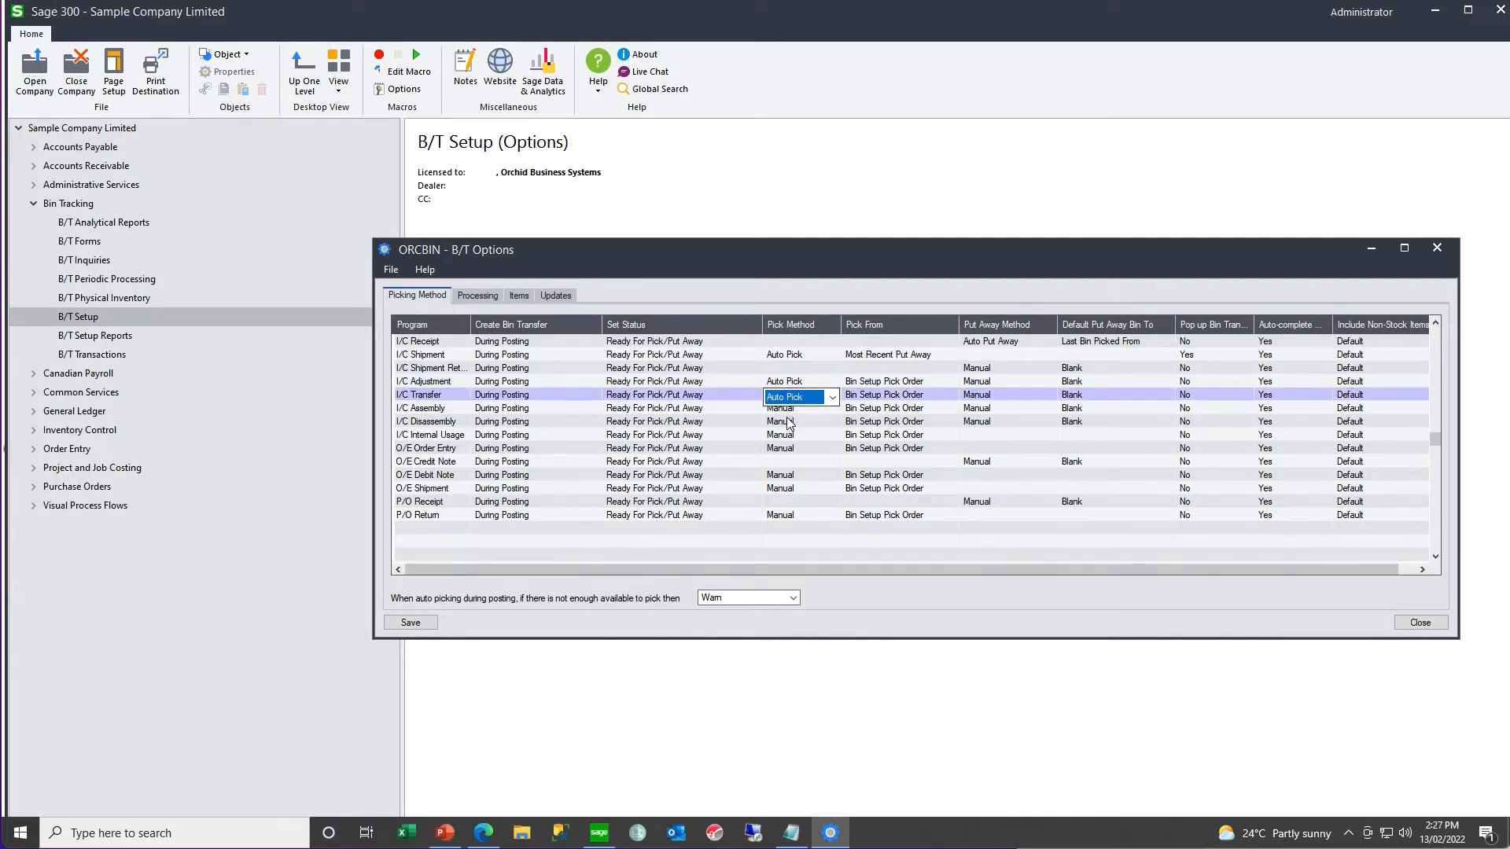
double_click(787, 413)
double_click(785, 425)
double_click(783, 439)
double_click(781, 452)
double_click(778, 479)
double_click(779, 493)
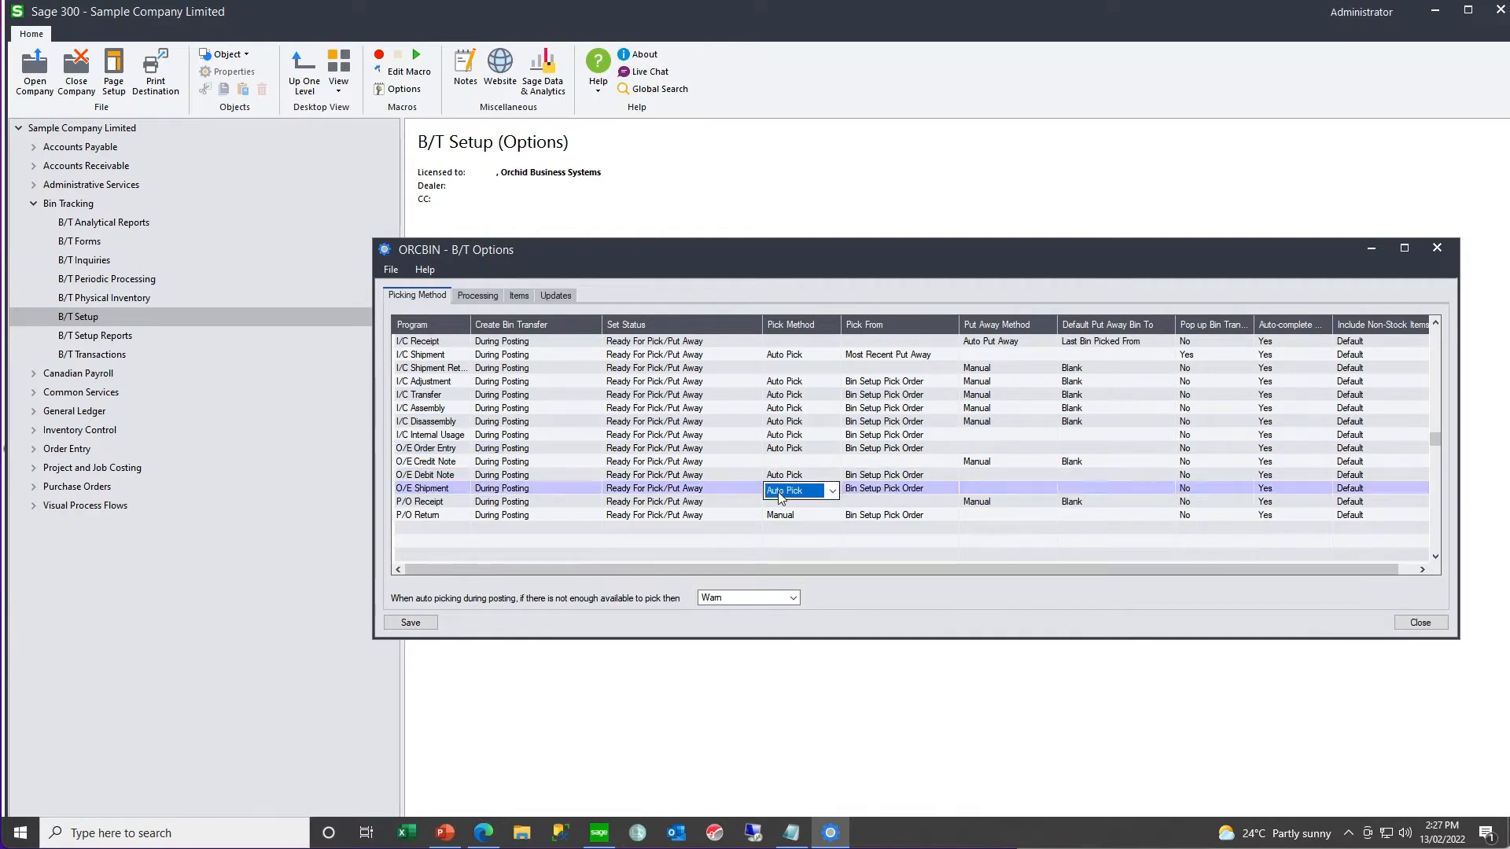
double_click(778, 518)
- Set Pick From to Most Recent Put Away for the remaining picking programs, from I/C Adjustment through P/O Return
double_click(910, 386)
double_click(899, 399)
double_click(894, 411)
double_click(890, 425)
click(890, 437)
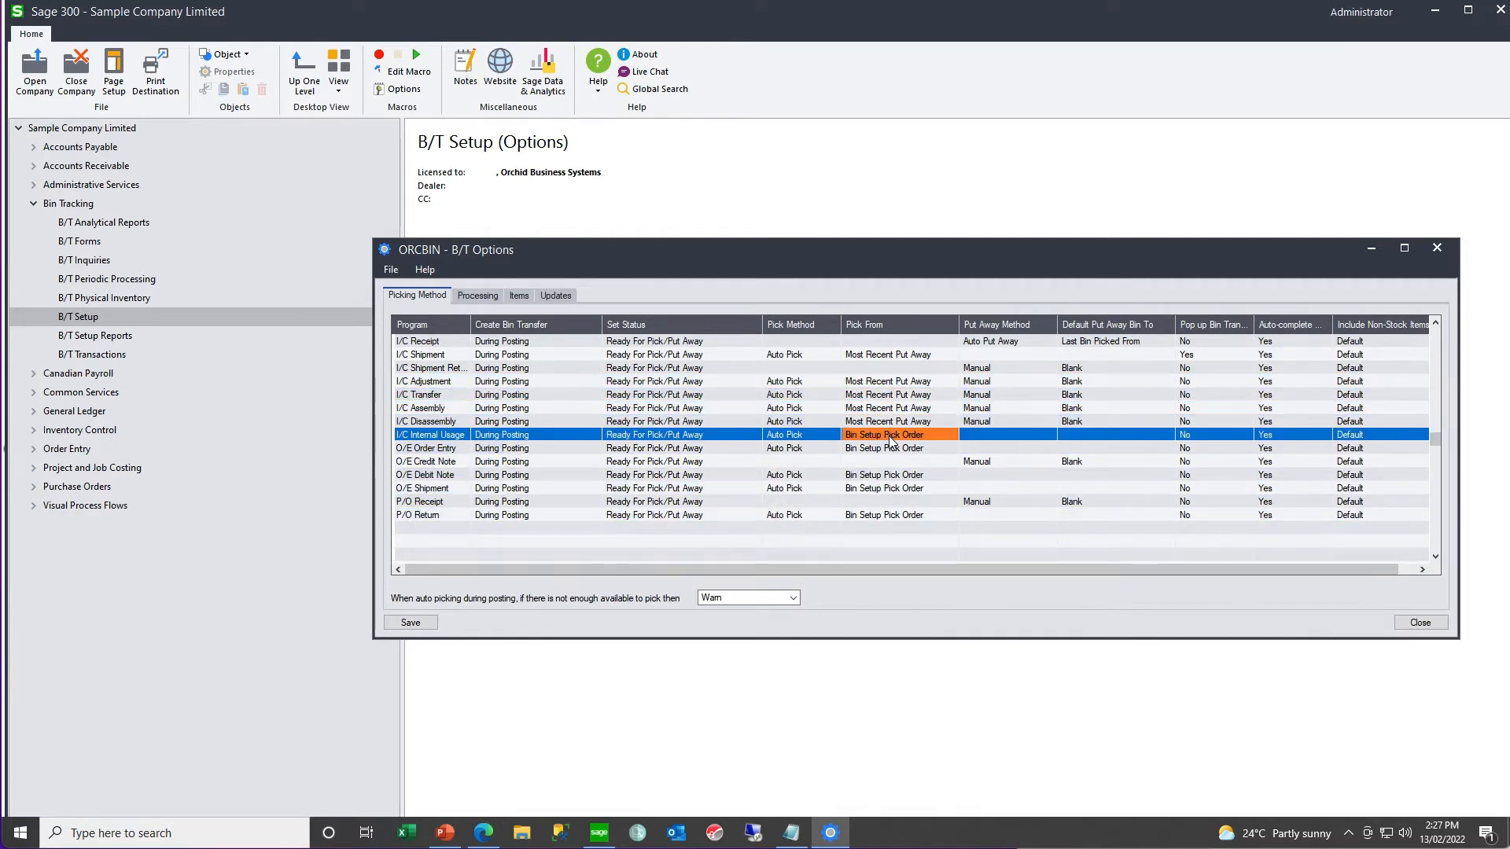
double_click(890, 436)
double_click(889, 450)
double_click(887, 477)
double_click(881, 490)
click(876, 517)
double_click(876, 518)
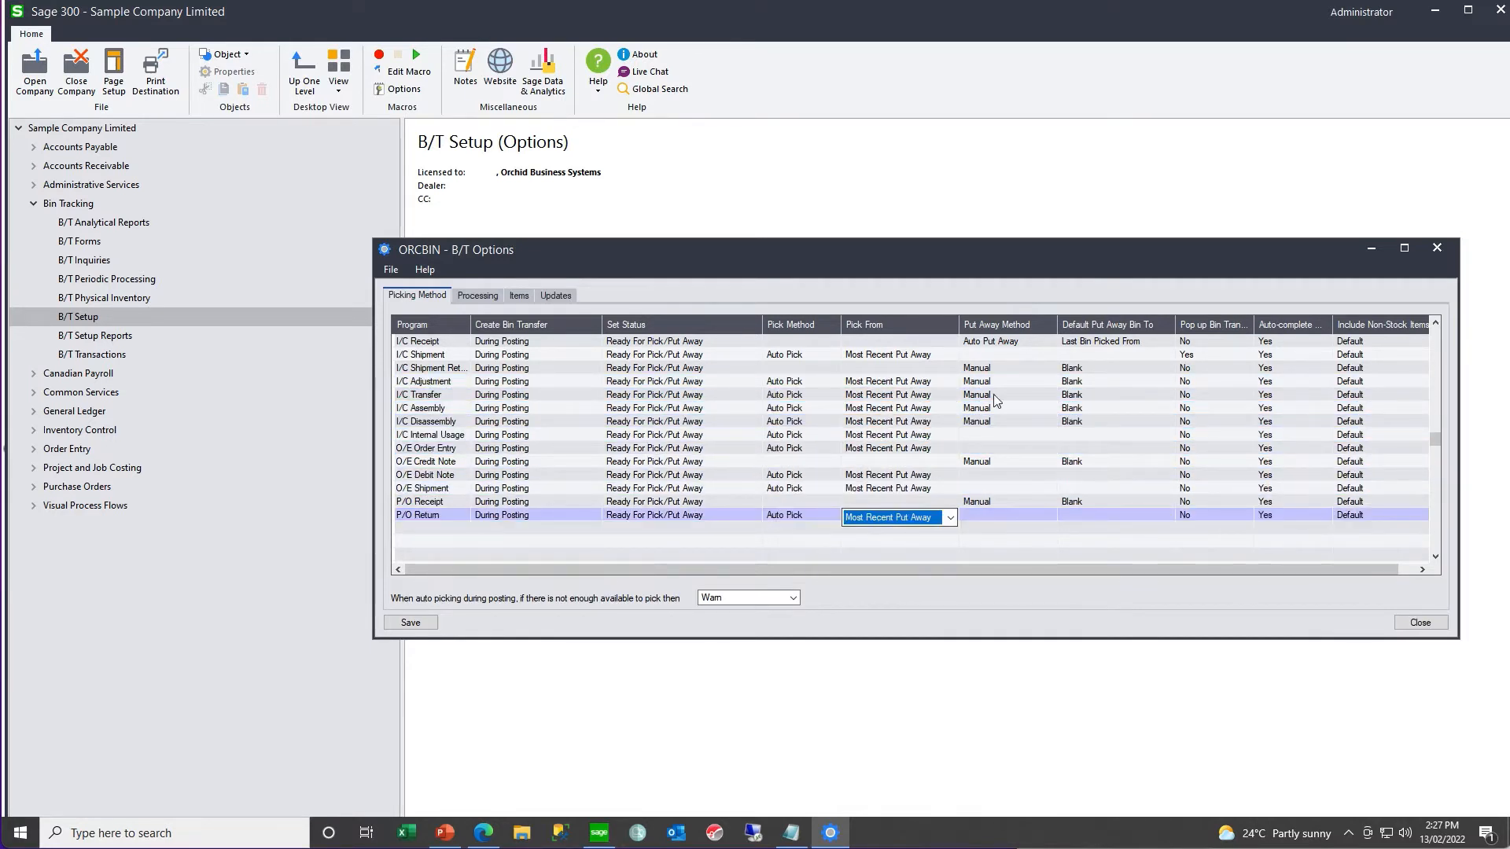
- Set Auto Put Away with Last Bin Picked From as default bin for the put-away programs from I/C Shipment Return through O/E Credit Note
double_click(992, 368)
double_click(992, 382)
click(1092, 384)
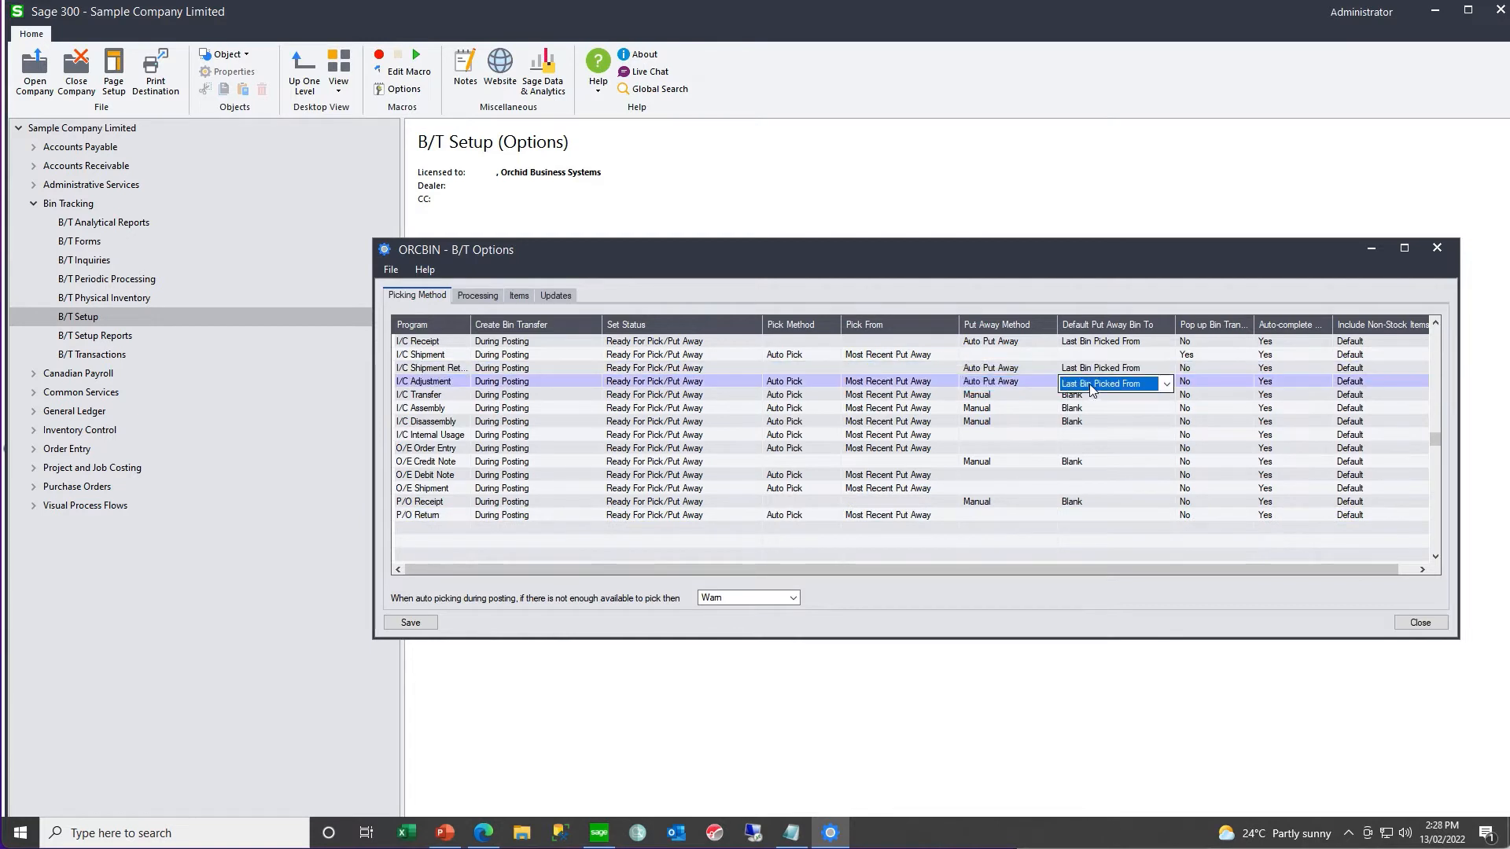
double_click(993, 395)
double_click(998, 409)
double_click(995, 424)
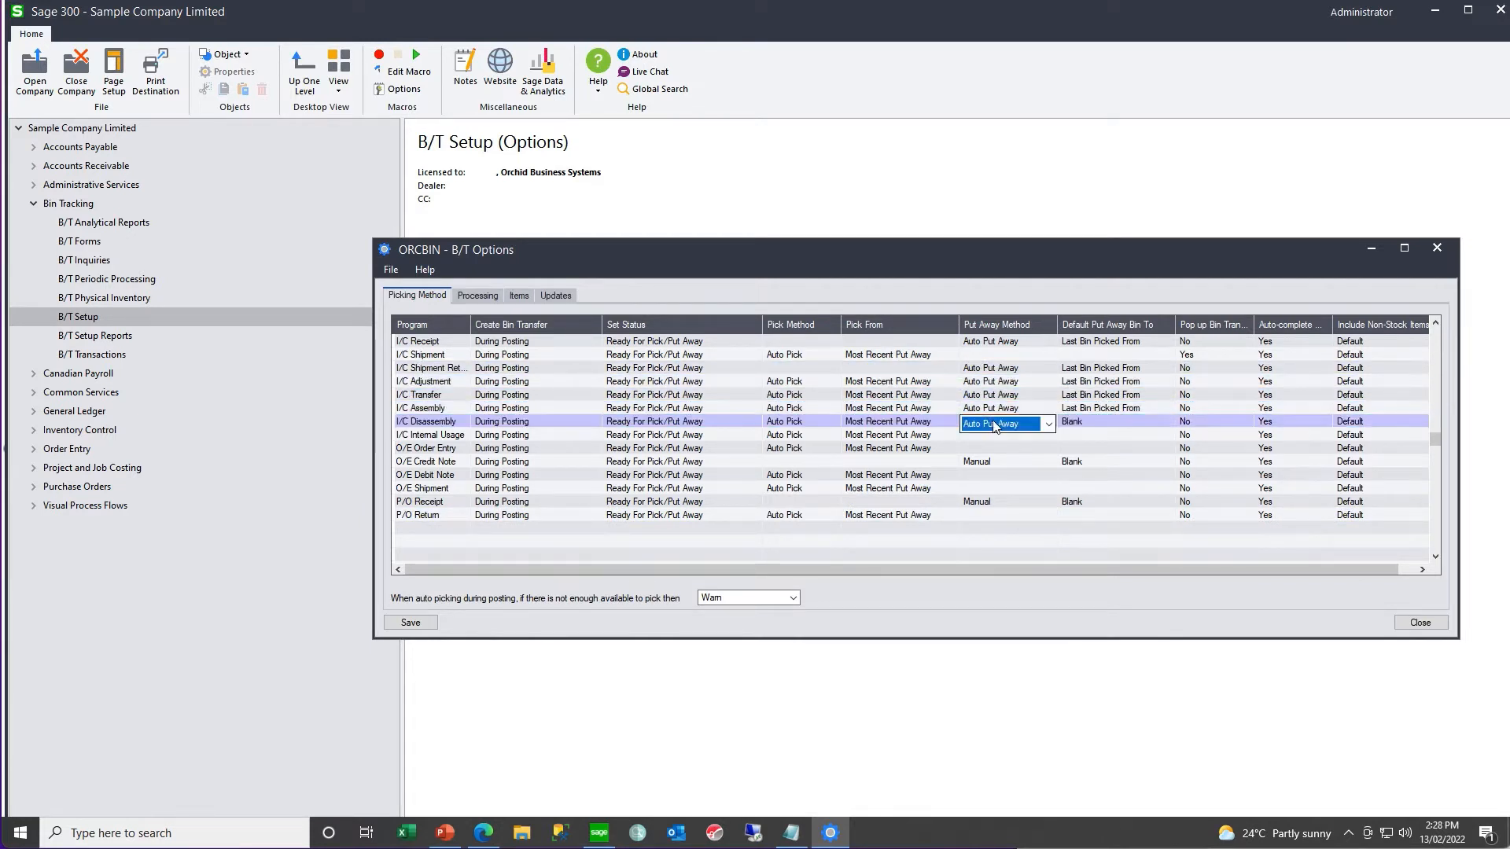
double_click(993, 461)
- Set P/O Receipt to Auto Put Away, Last Bin Picked From and bin transfer pop-up Yes, and save the picking options
double_click(994, 502)
click(1082, 504)
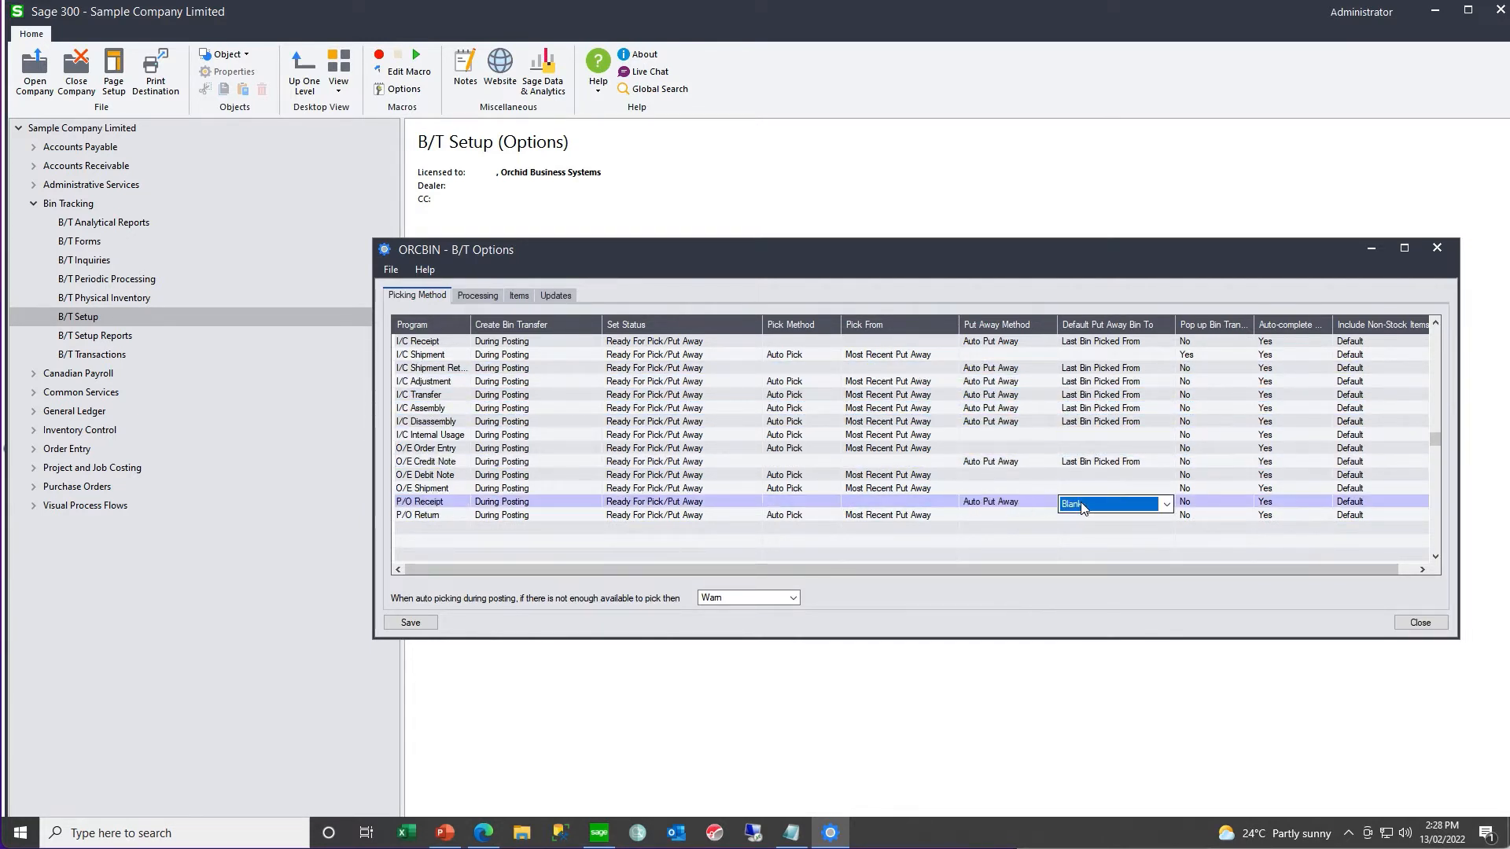
double_click(1082, 506)
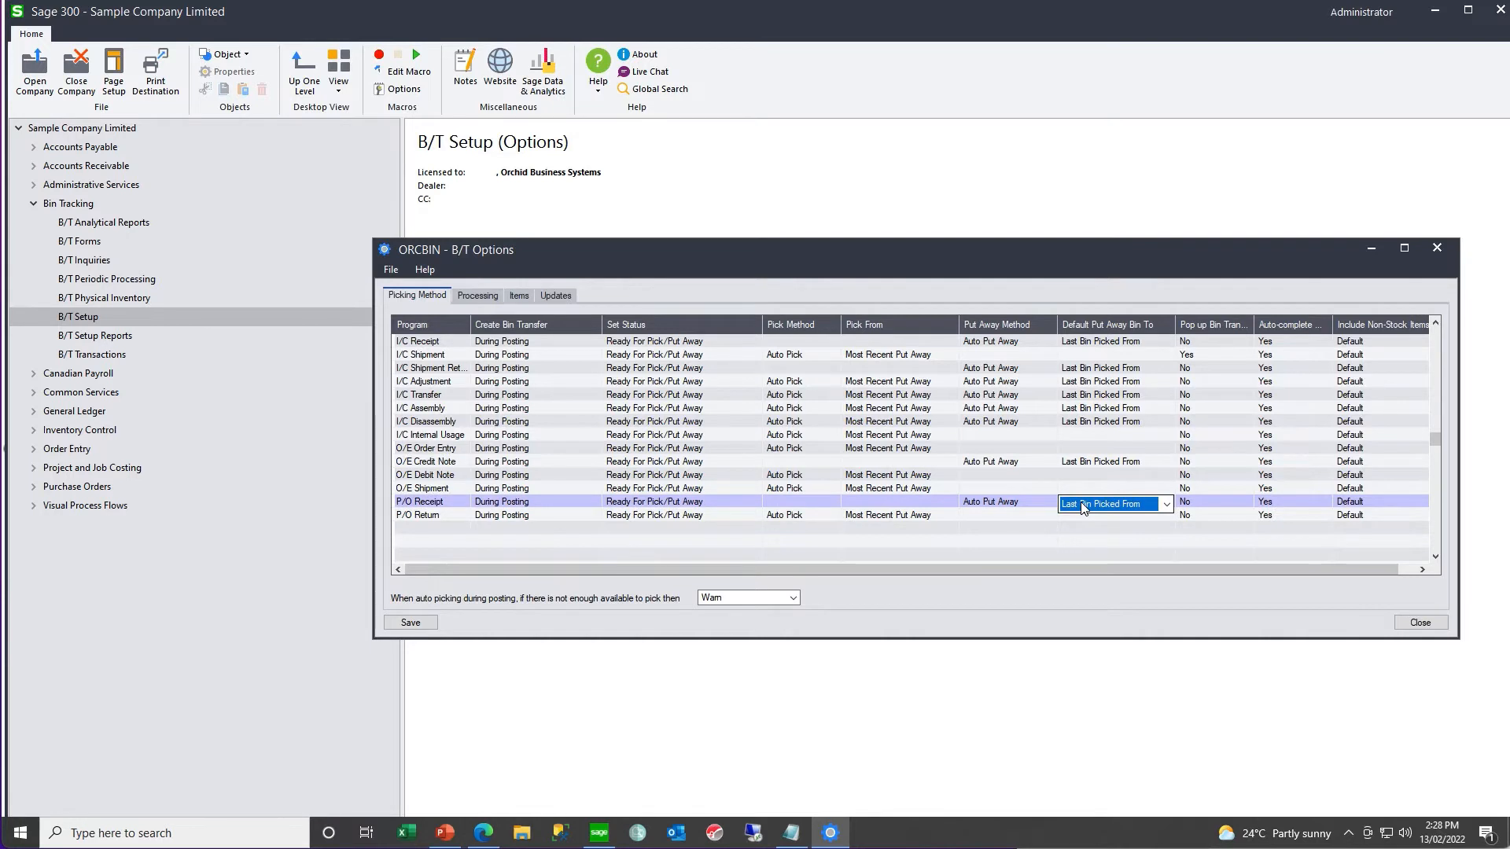
double_click(1196, 503)
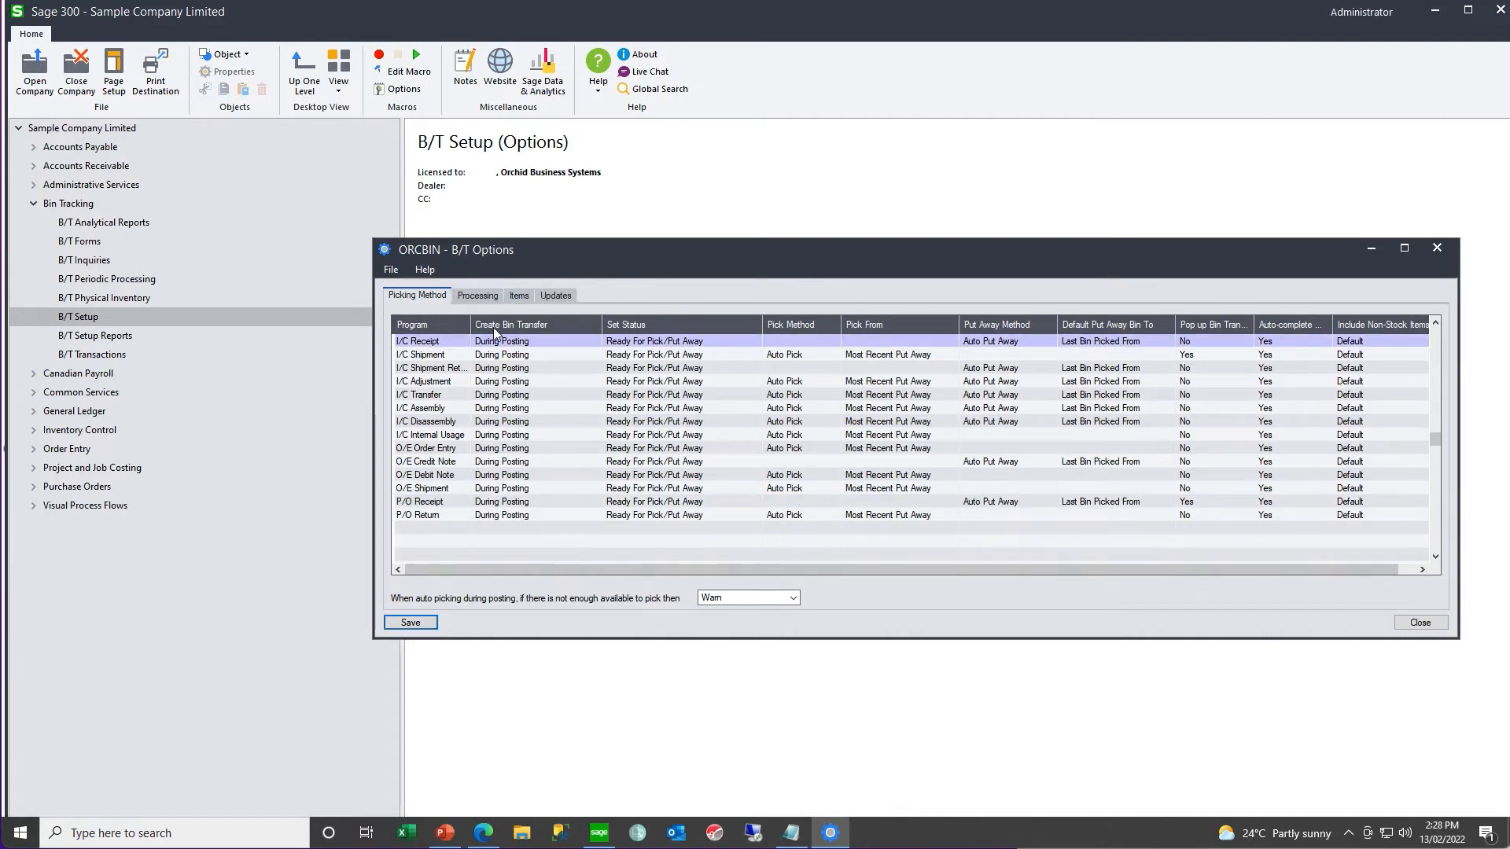
- In the processing options, set allowing incomplete bin transfers when there is a source document to No
click(489, 298)
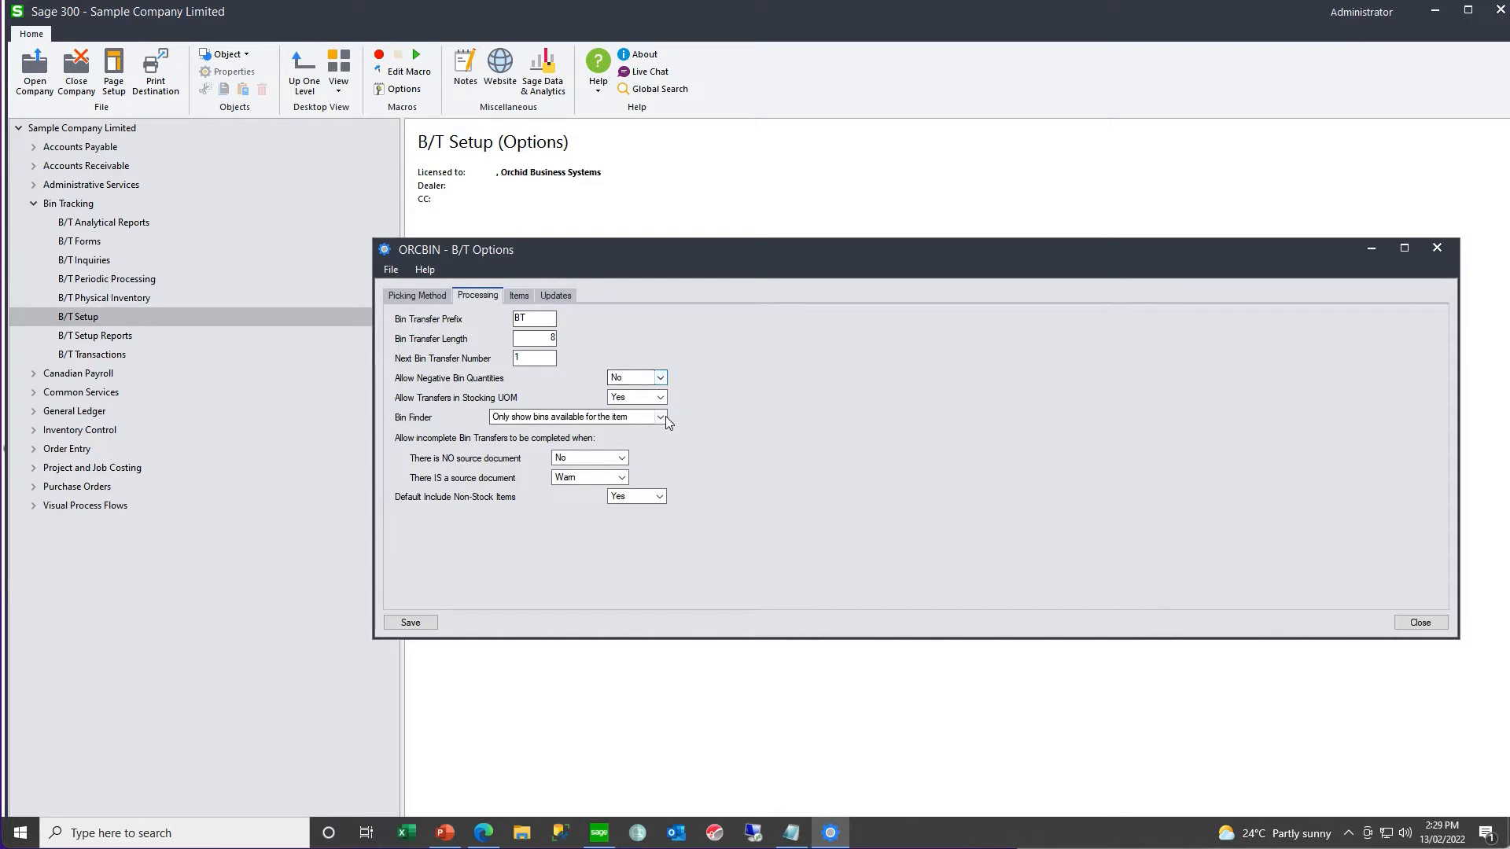
click(622, 459)
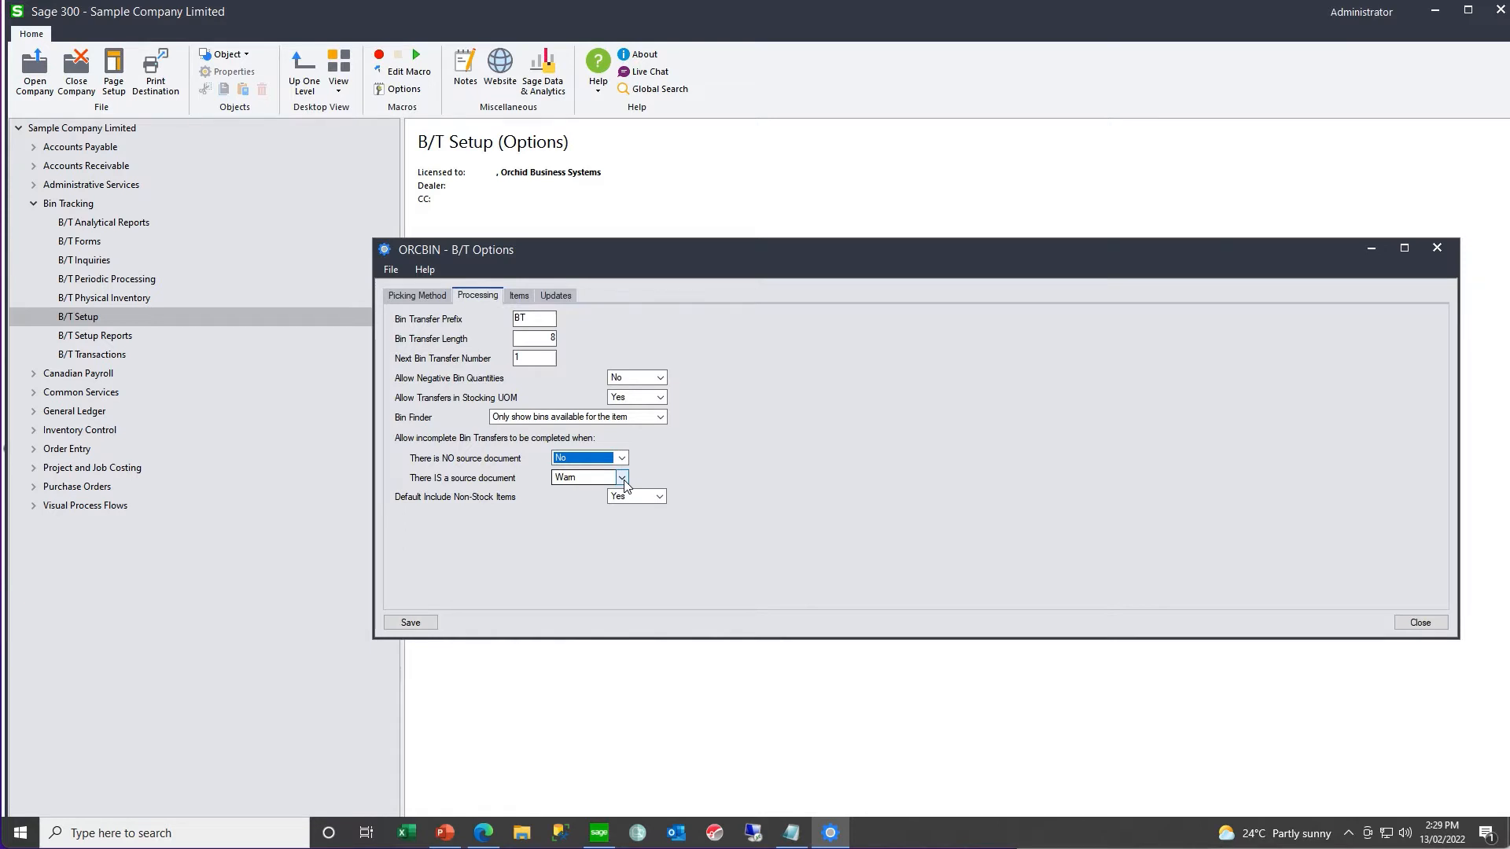
click(622, 479)
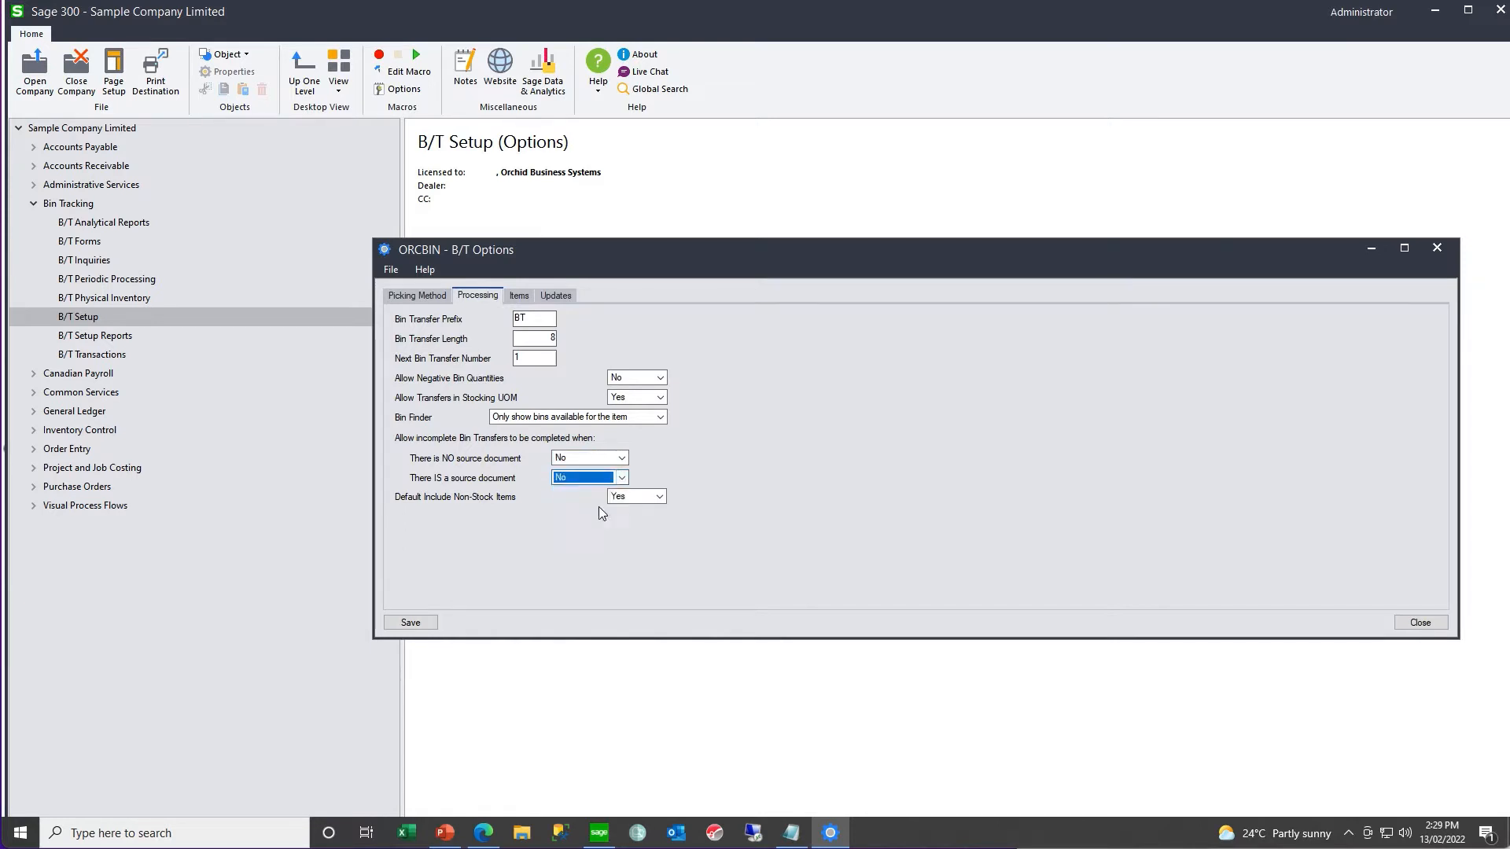
- Exclude items matching the mask P1-???-??? from bin tracking, with the comment Promotional materials, and save the options
click(516, 296)
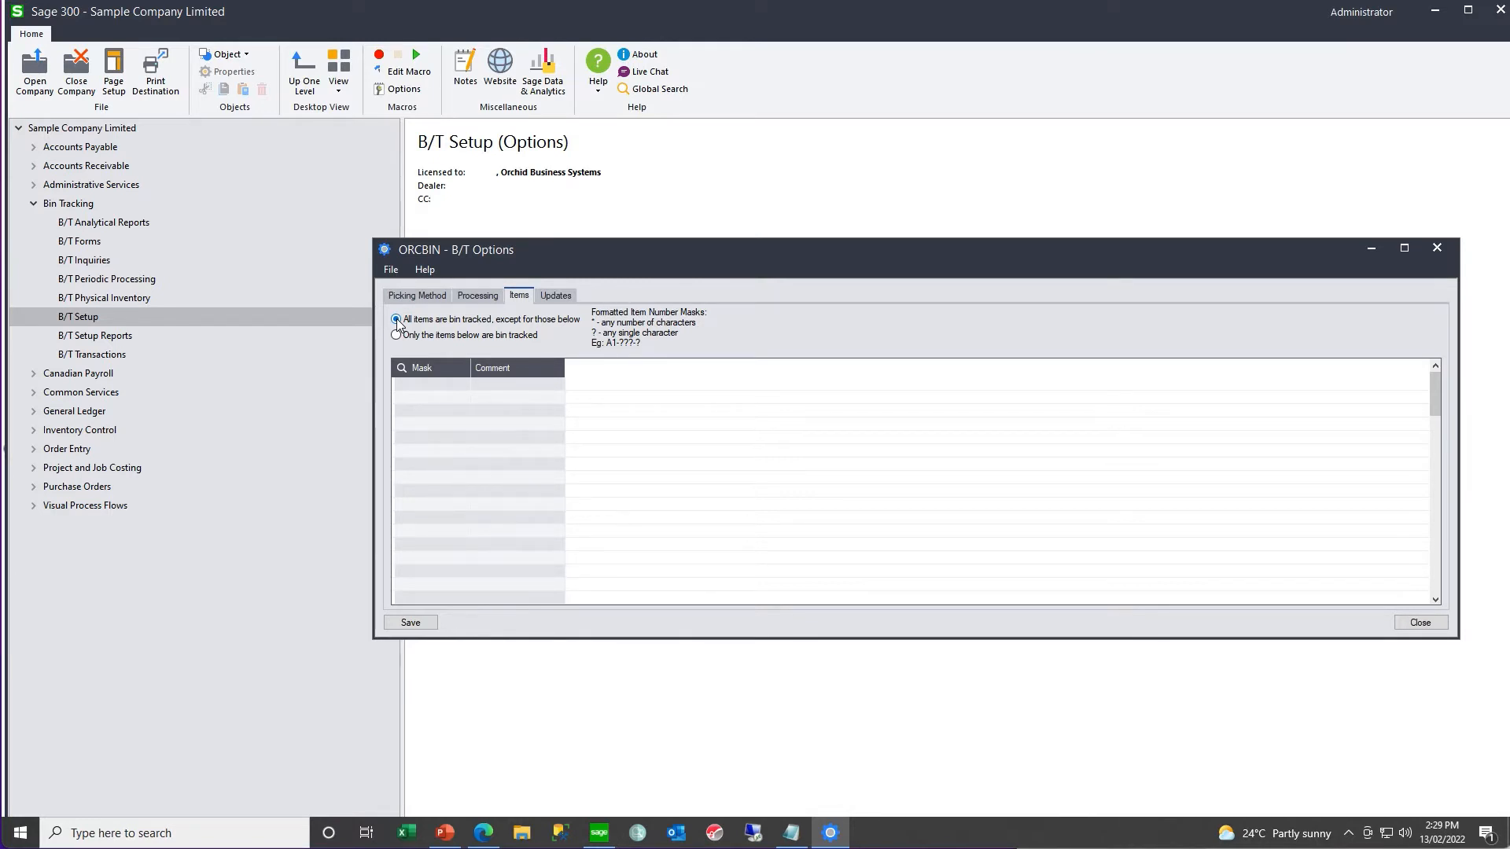
click(417, 384)
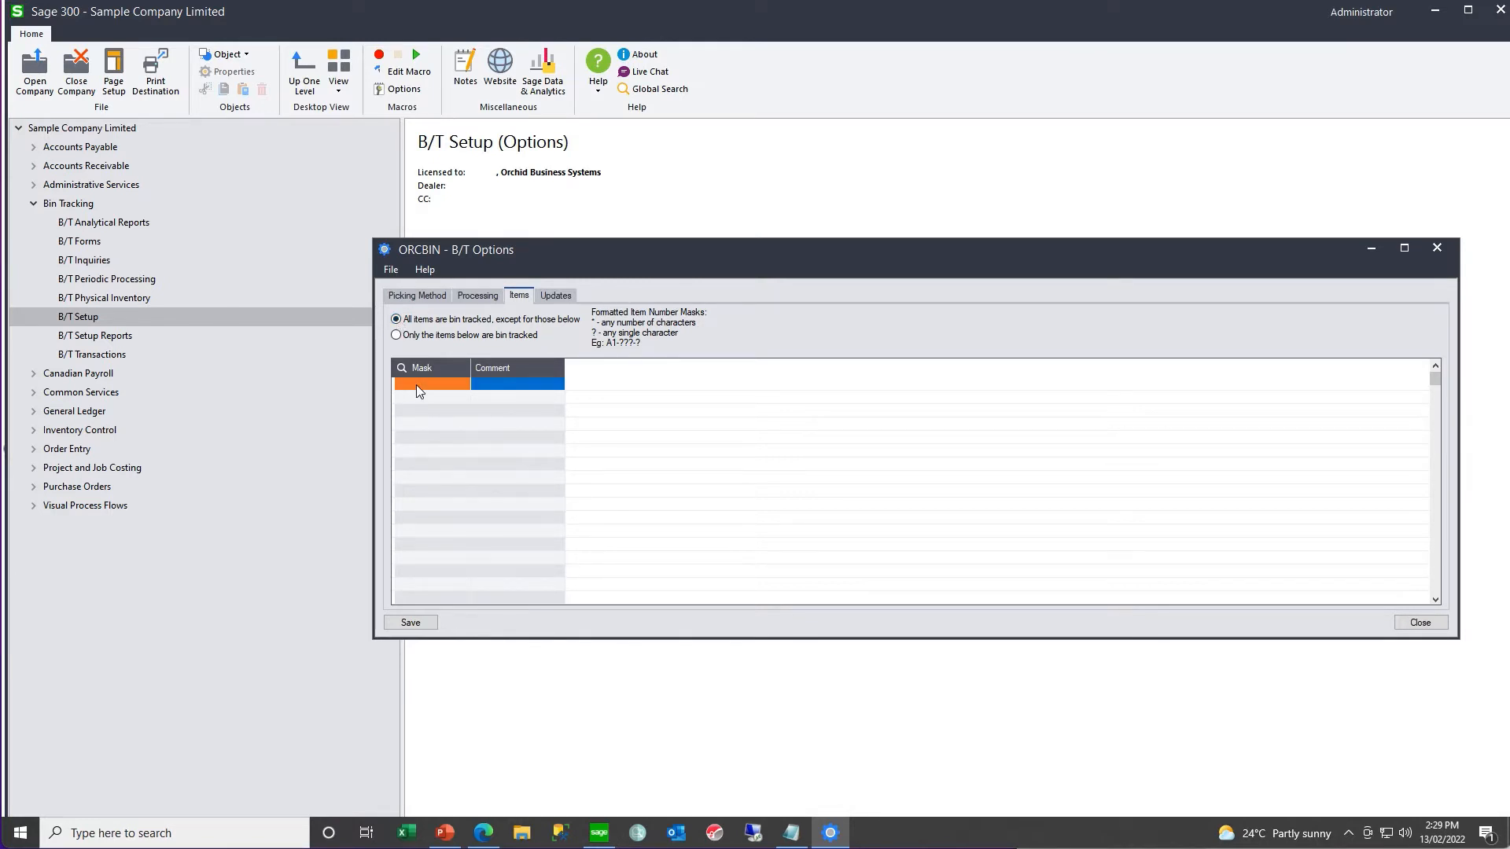
text(P1-???-???)
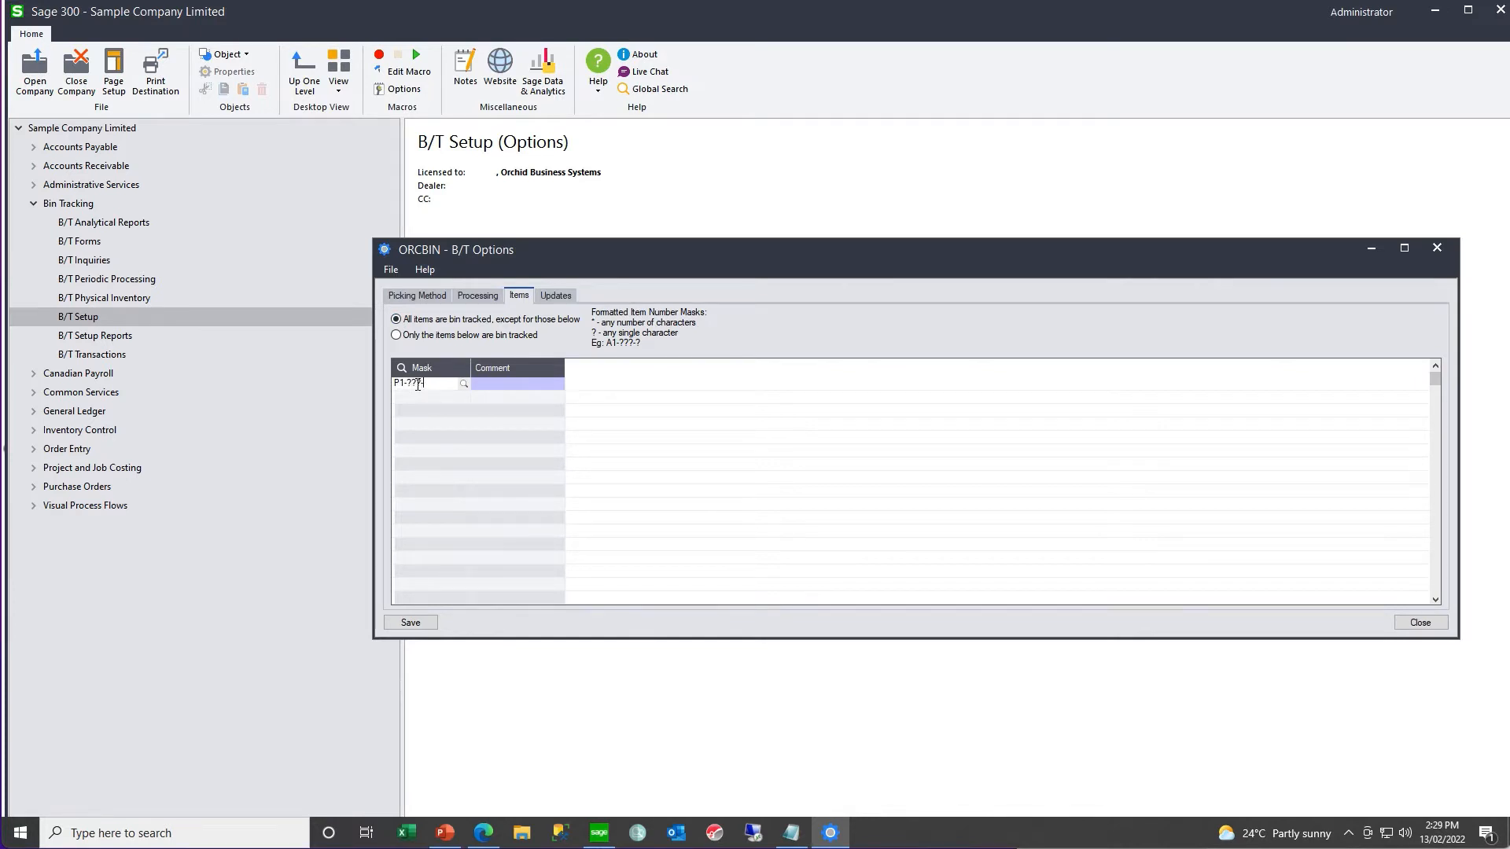
key(Return)
text(Promotional materials)
key(Return)
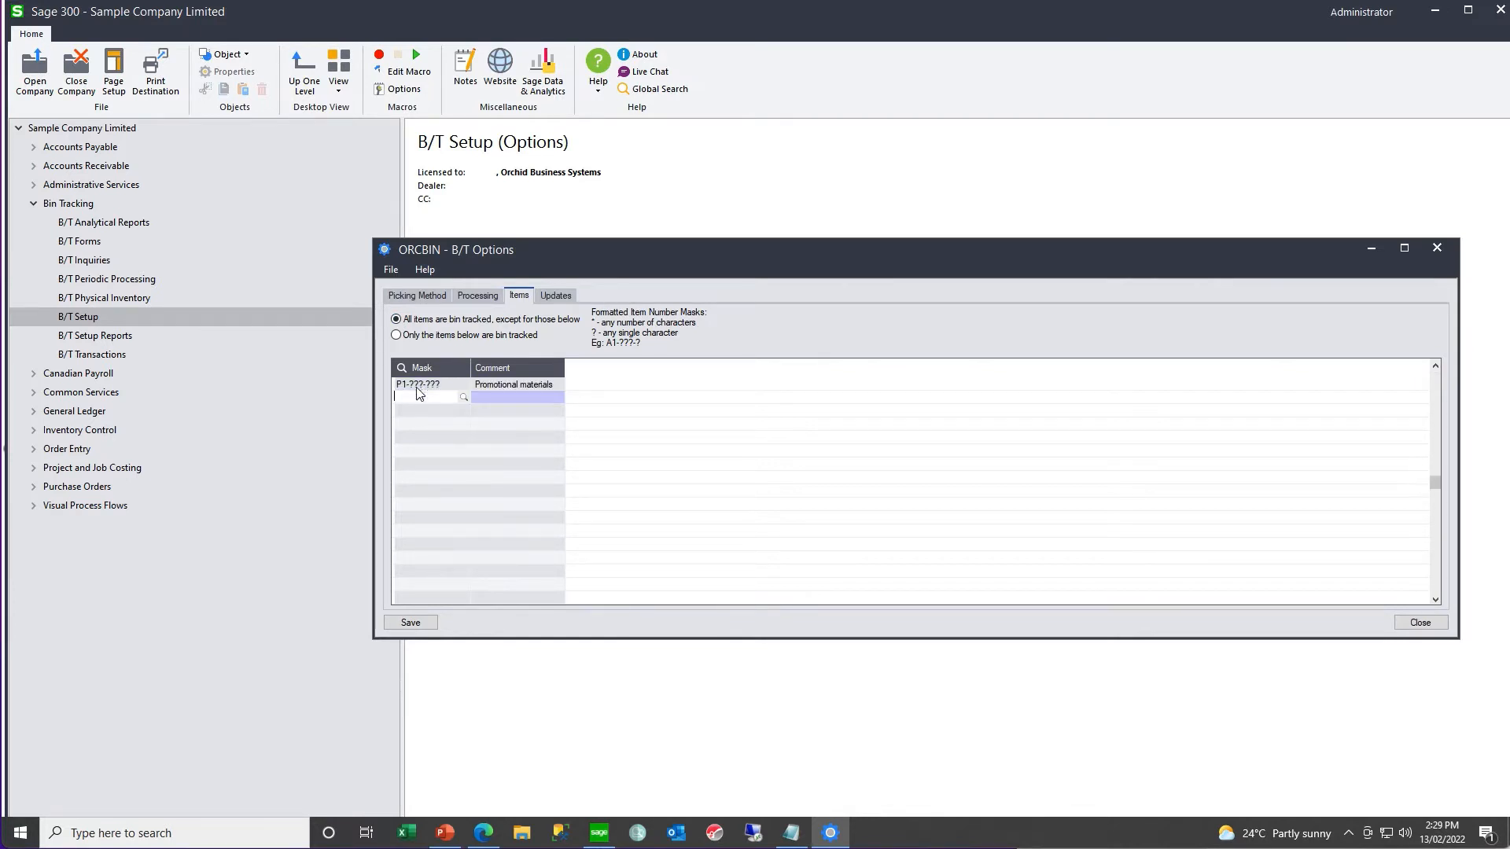
click(411, 623)
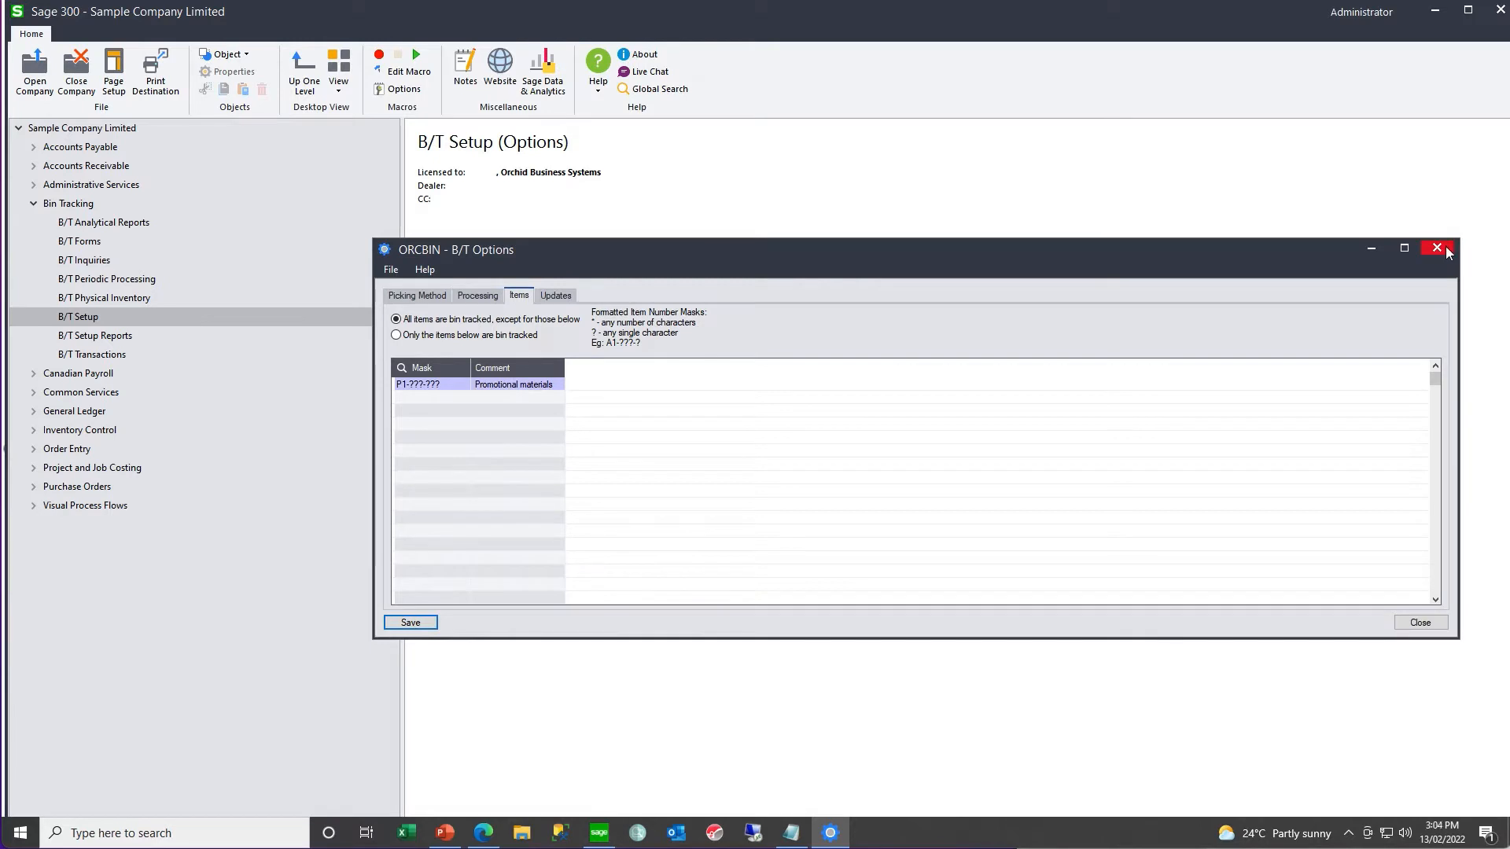
- Open Bin Setup and load location 1, the central warehouse
click(641, 252)
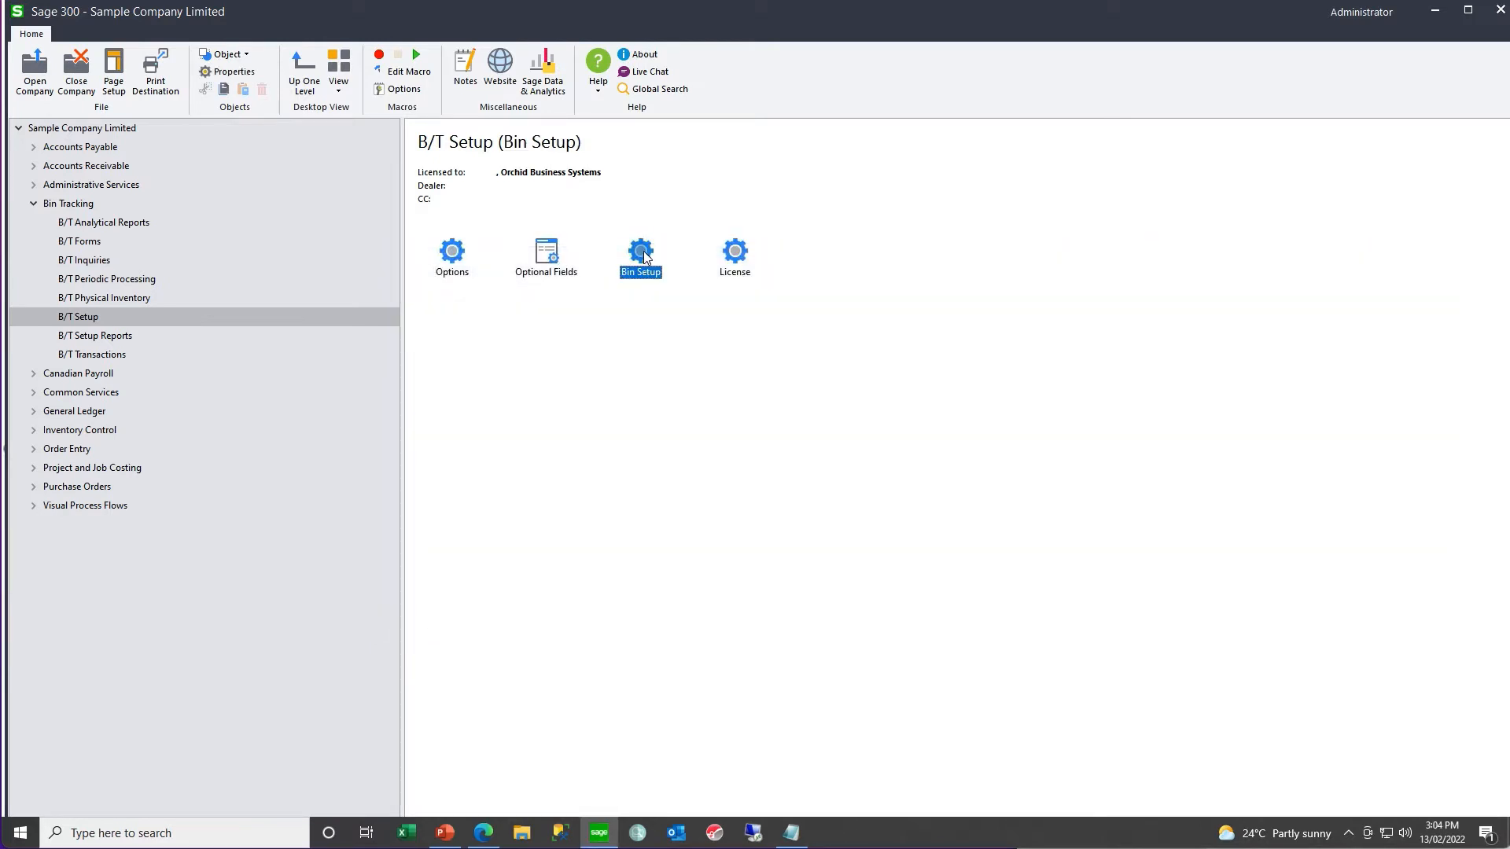
double_click(644, 254)
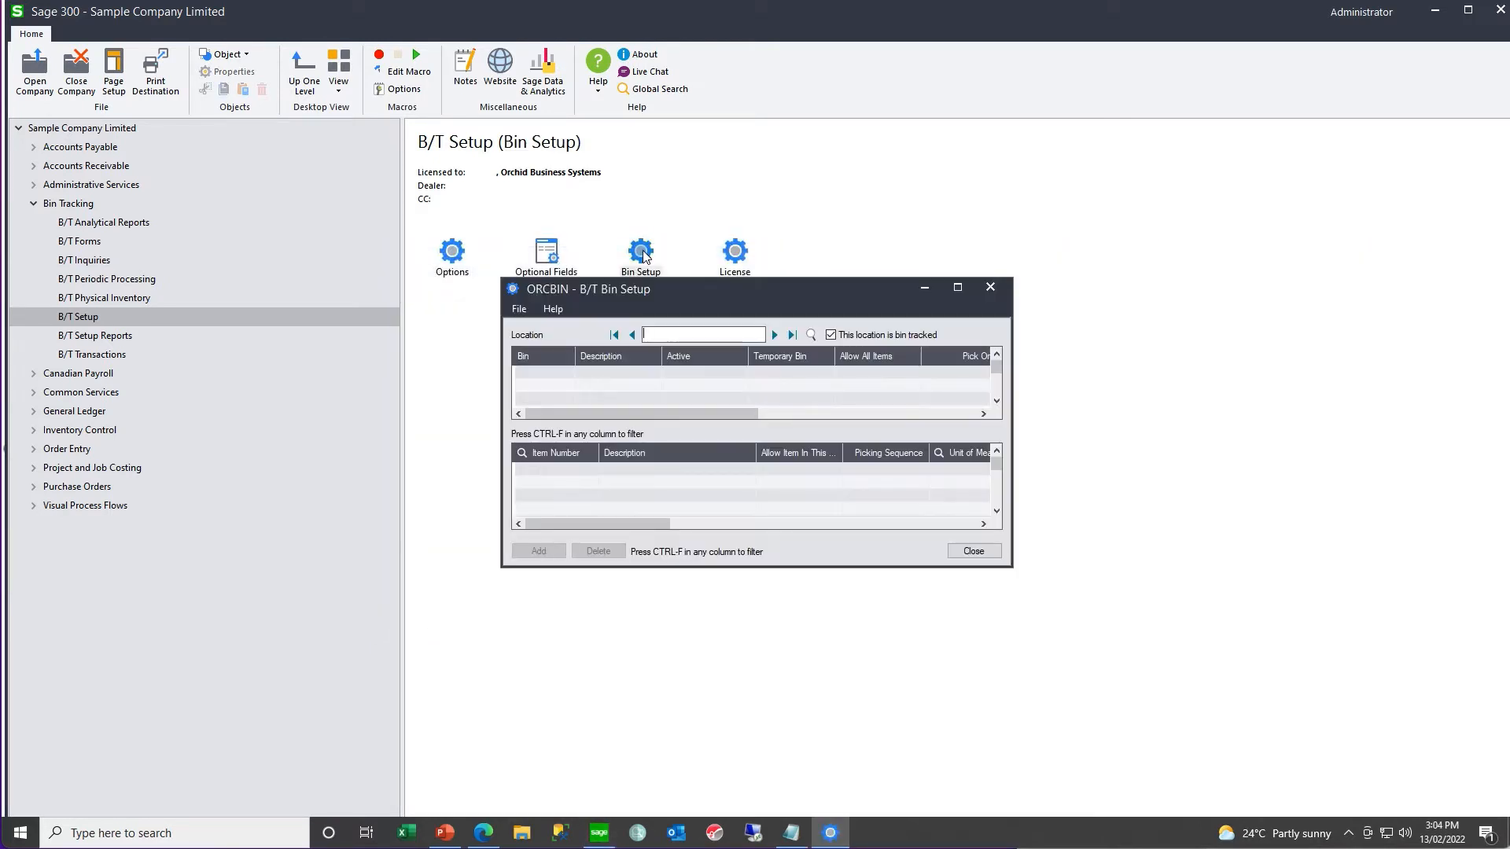
click(808, 337)
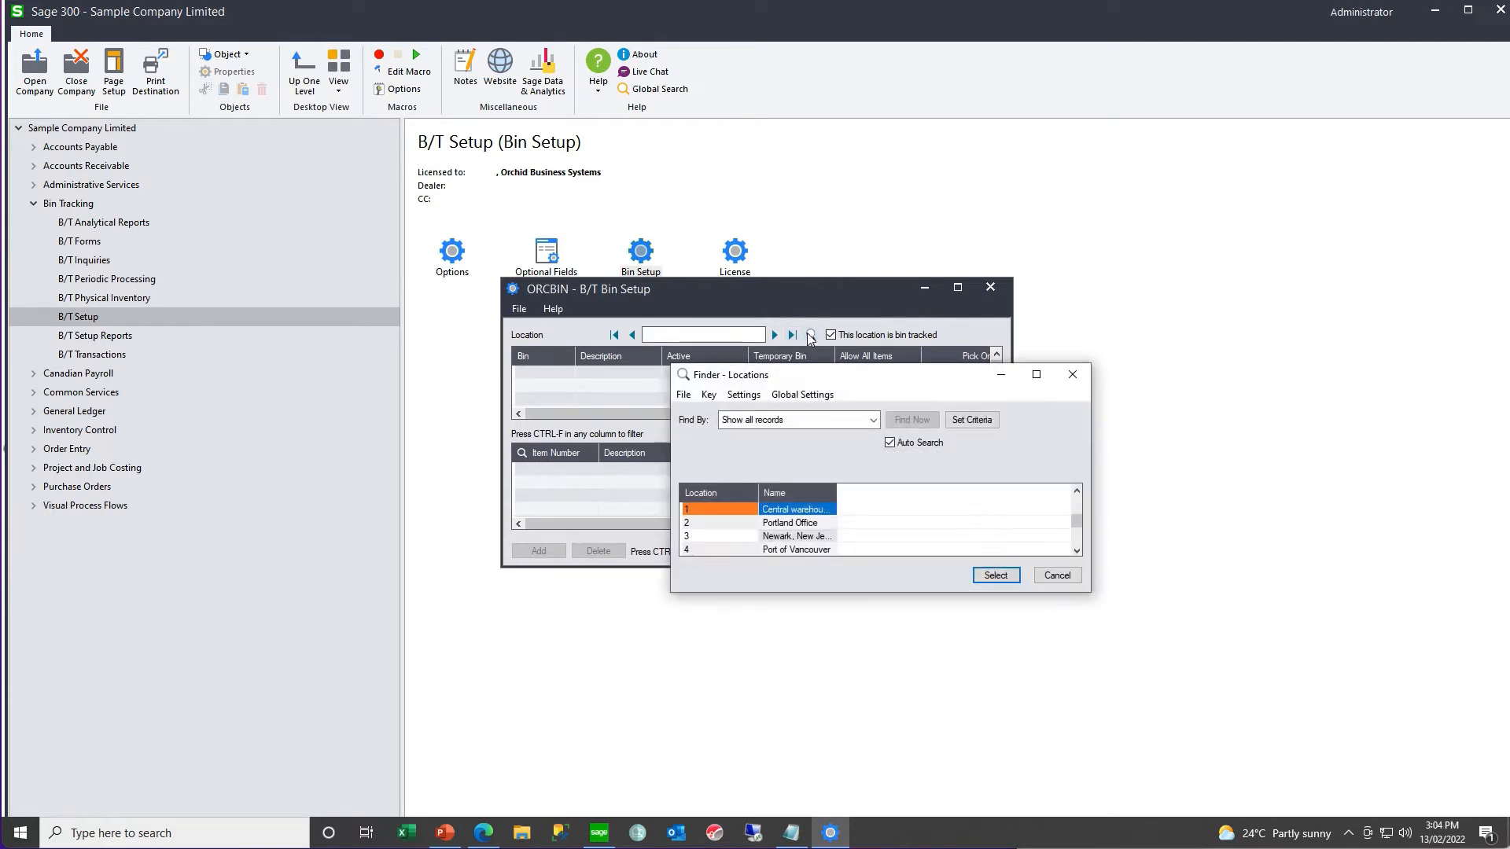
double_click(777, 516)
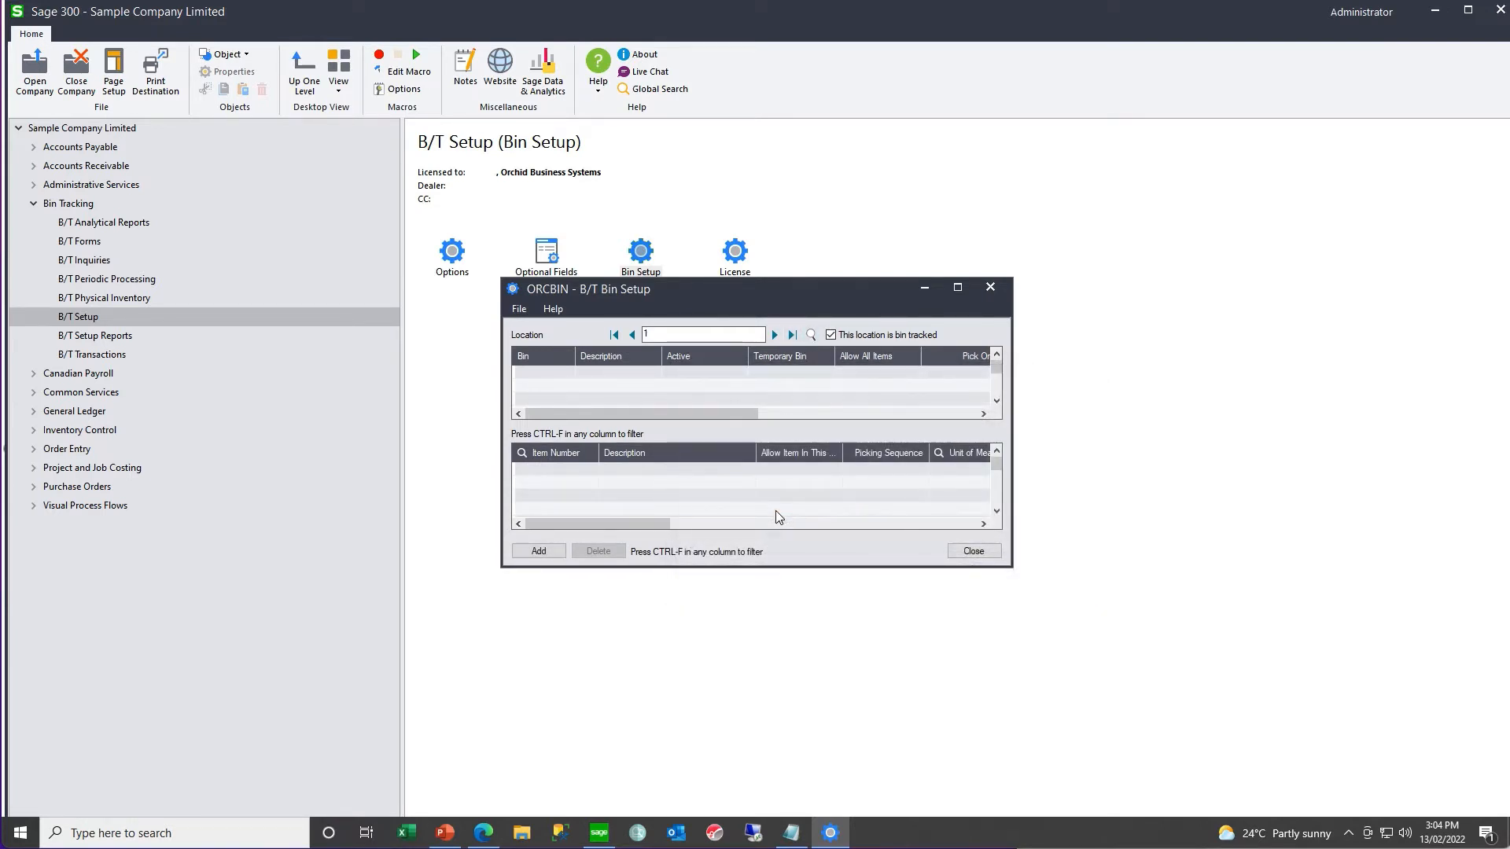
- Add bin A010101 with the description "Description" to location 1, keeping the default active, temporary and allow-all-items settings
click(536, 369)
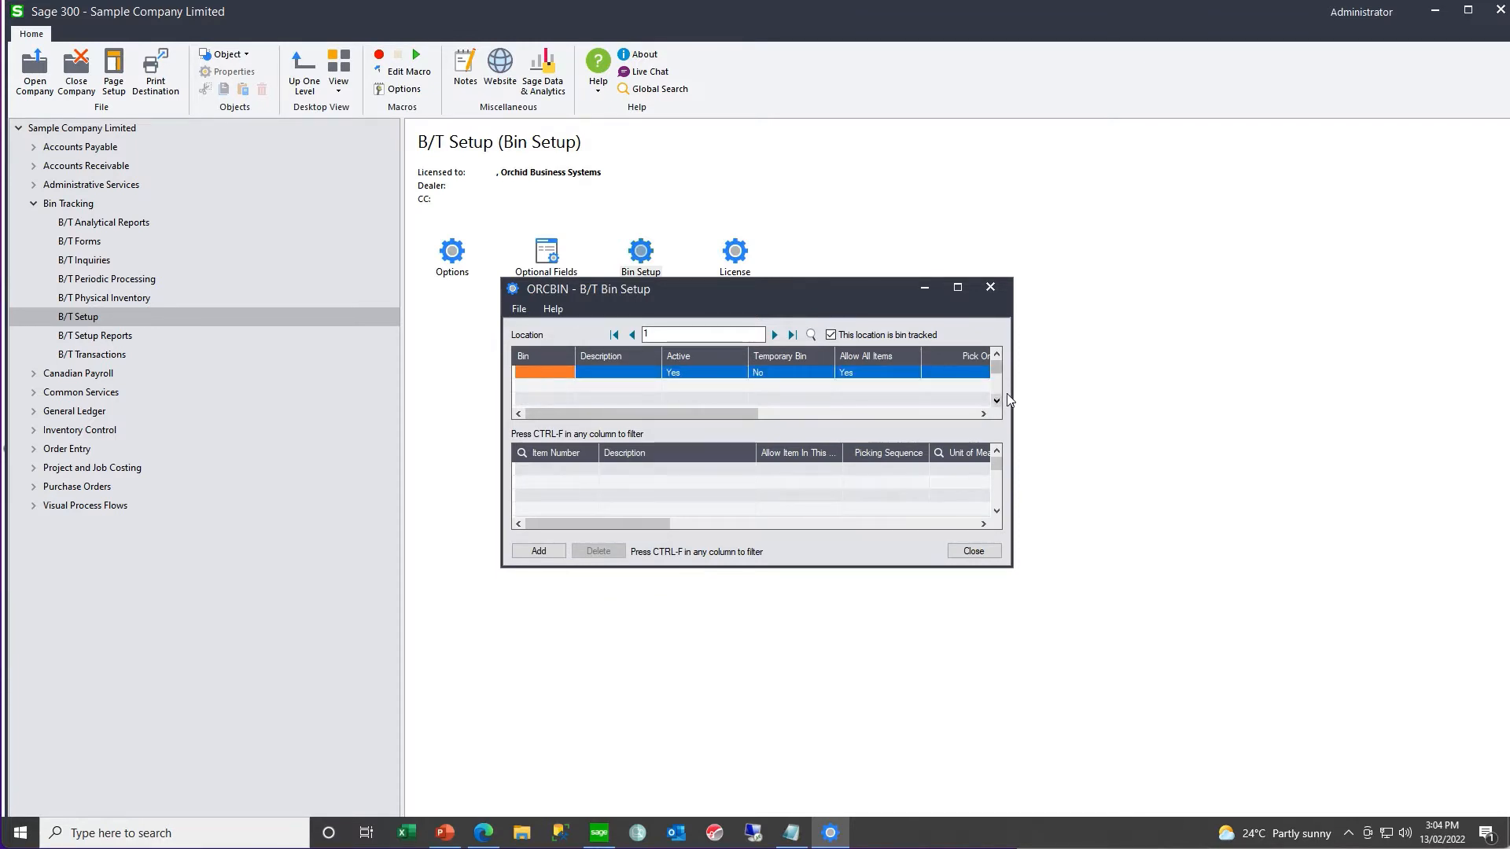
drag(1011, 393, 1279, 395)
drag(1377, 412, 1445, 412)
click(558, 372)
text(A010101)
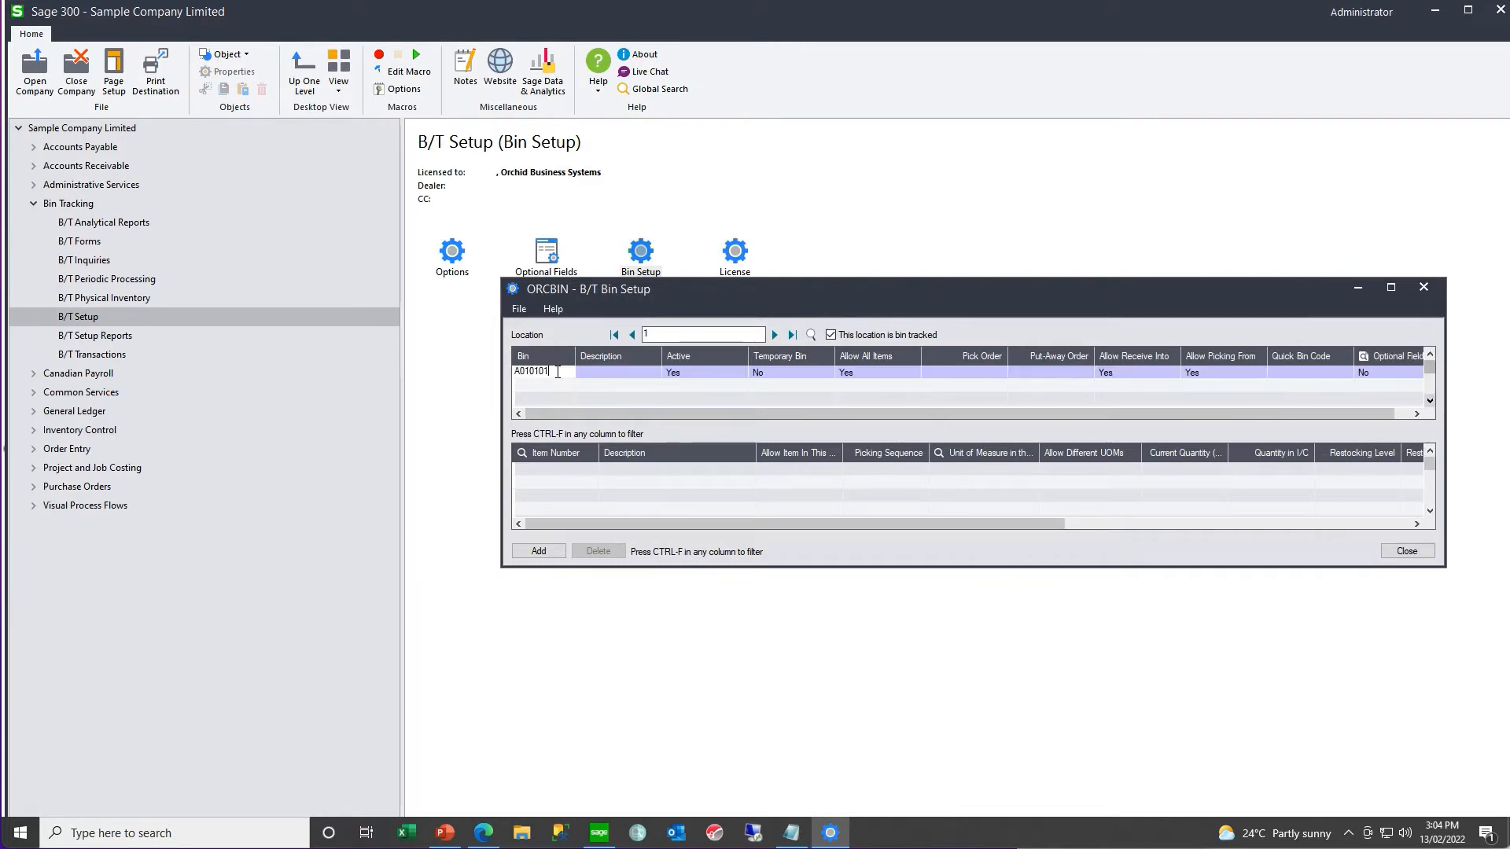
key(Tab)
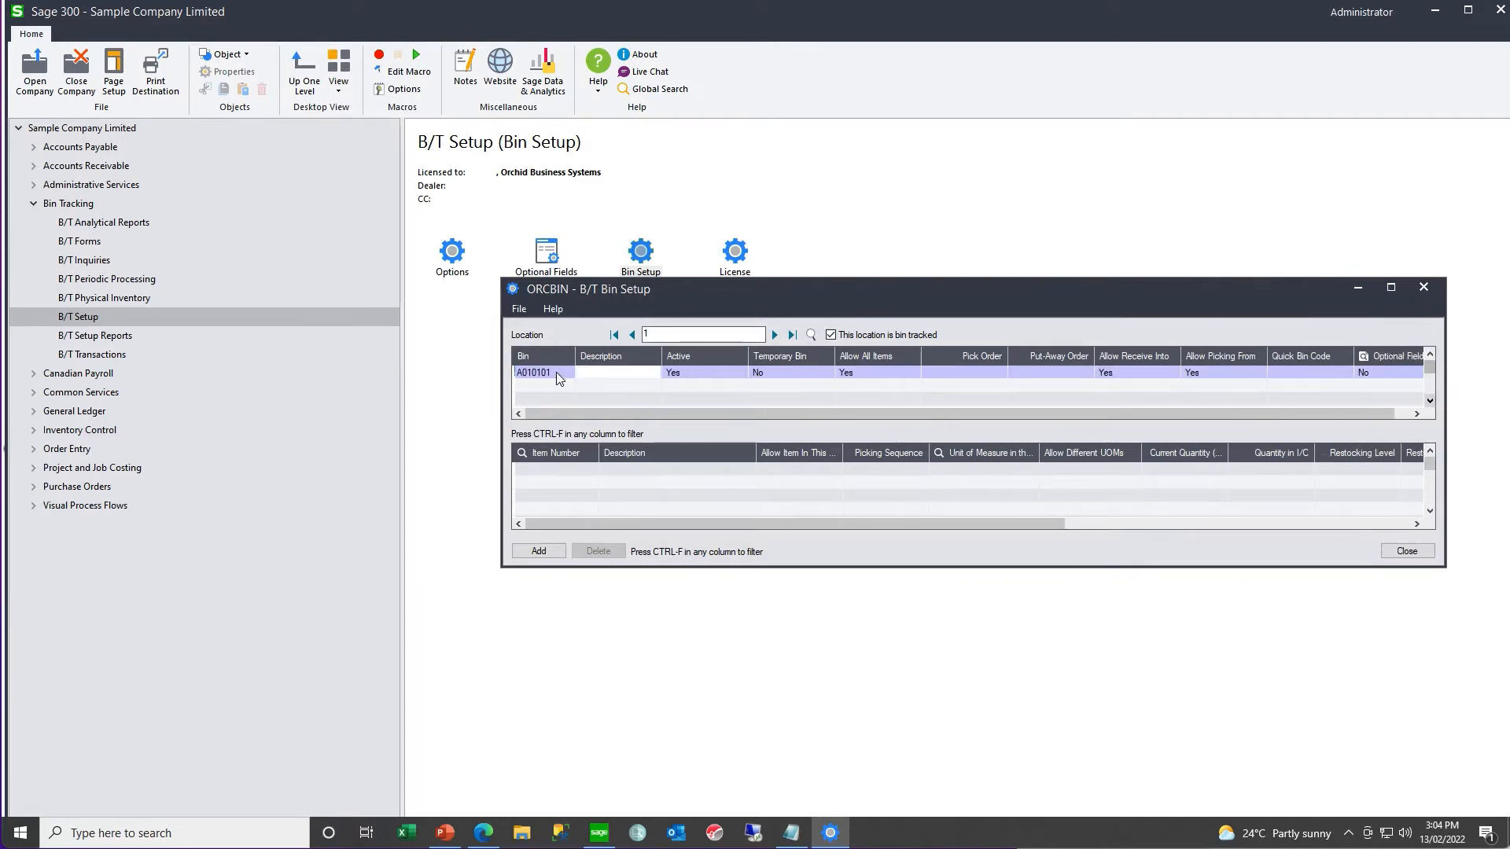
text(Description)
key(Tab)
key(Tab)
key(Tab)
key(Tab)
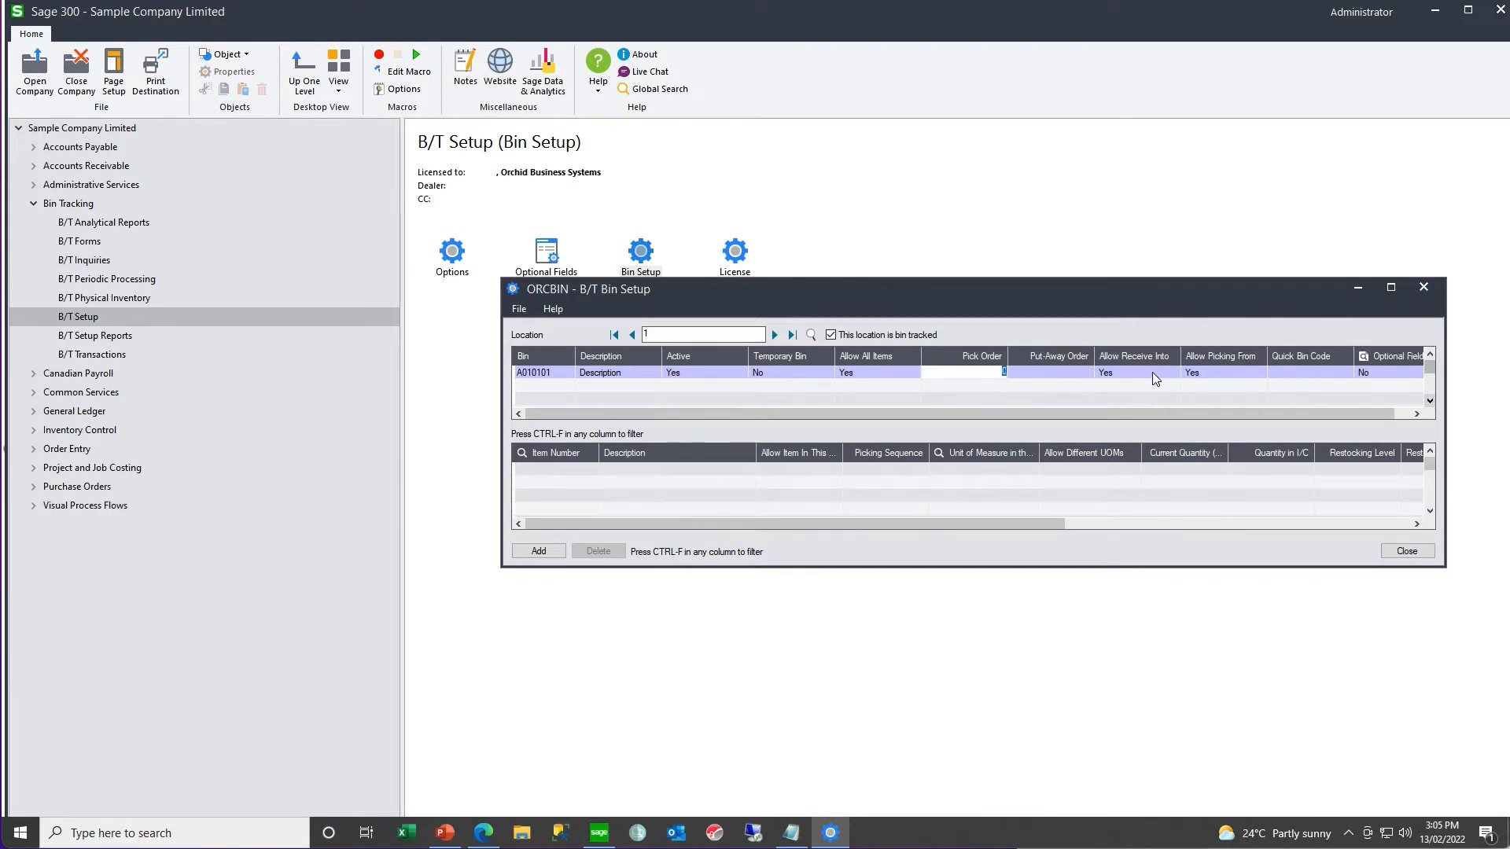
- Set the quick bin code of bin A010101 to A
click(1285, 373)
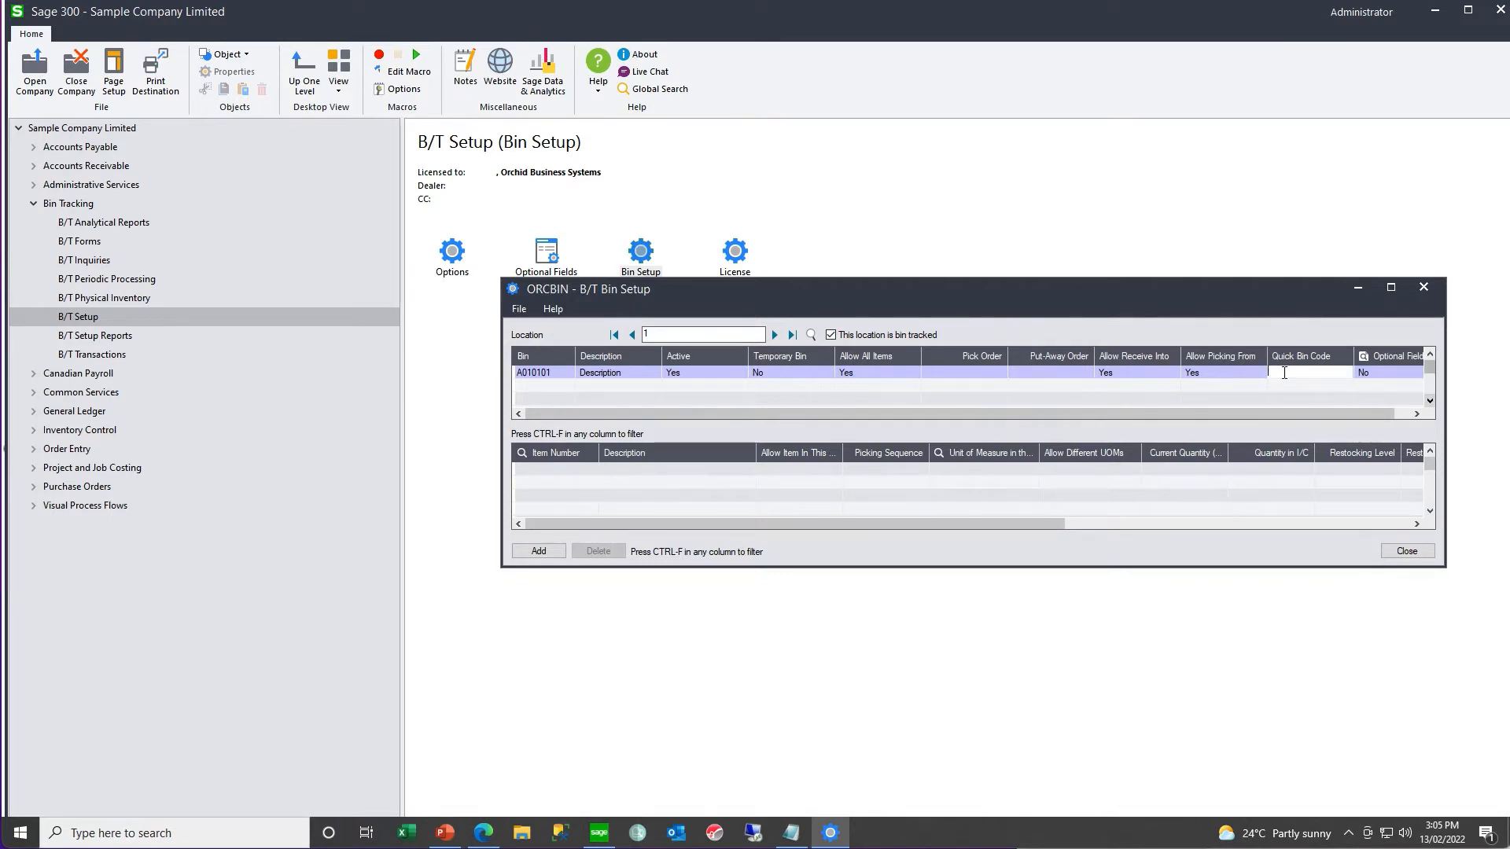
text(A)
key(Return)
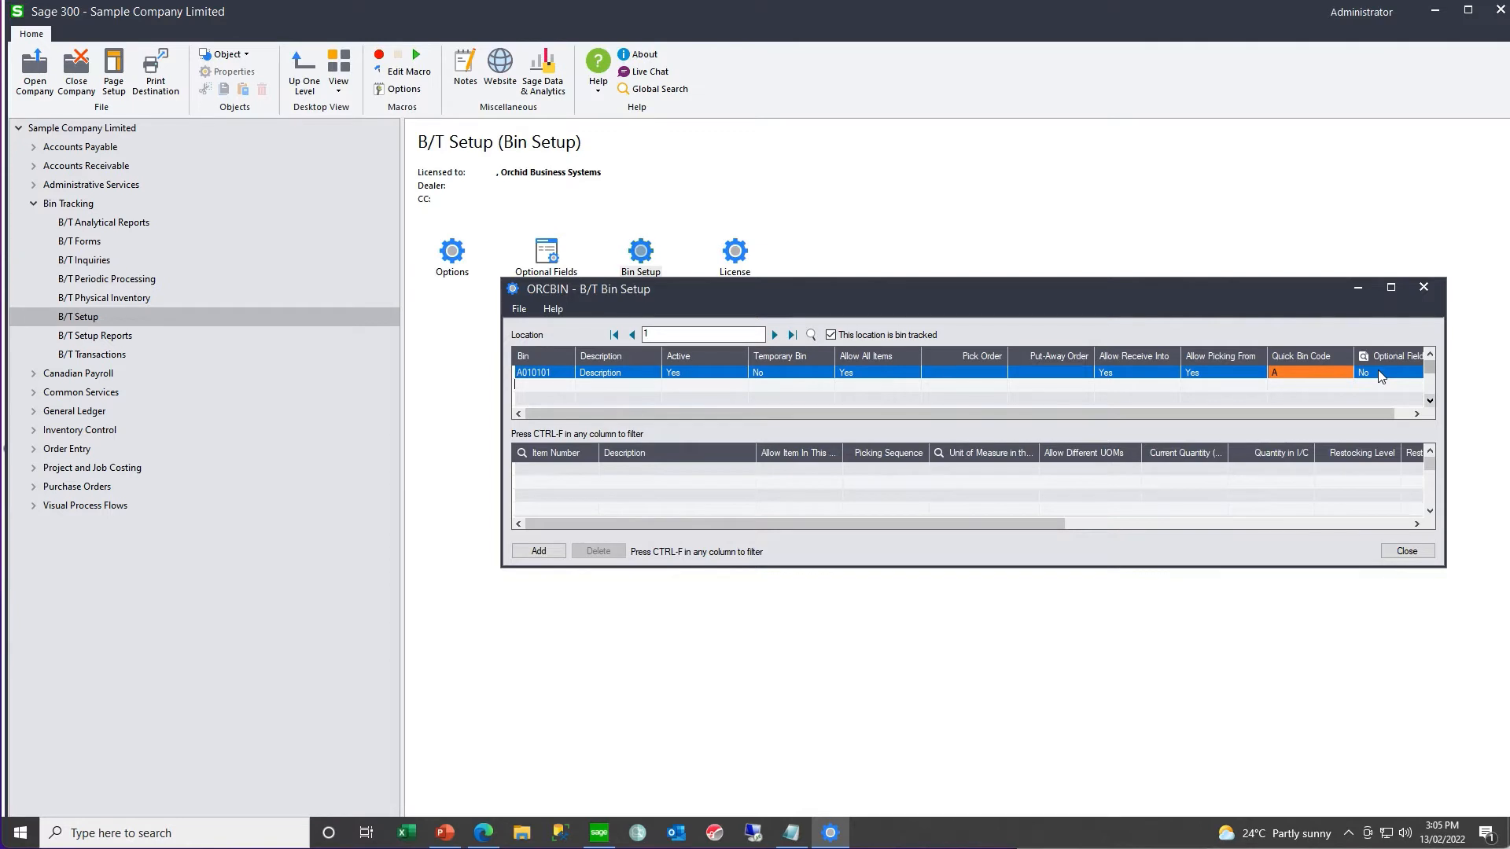
- Export the bin setup with all its record types to the Excel 2007 file Bin Codes in C:\Orchid
click(519, 311)
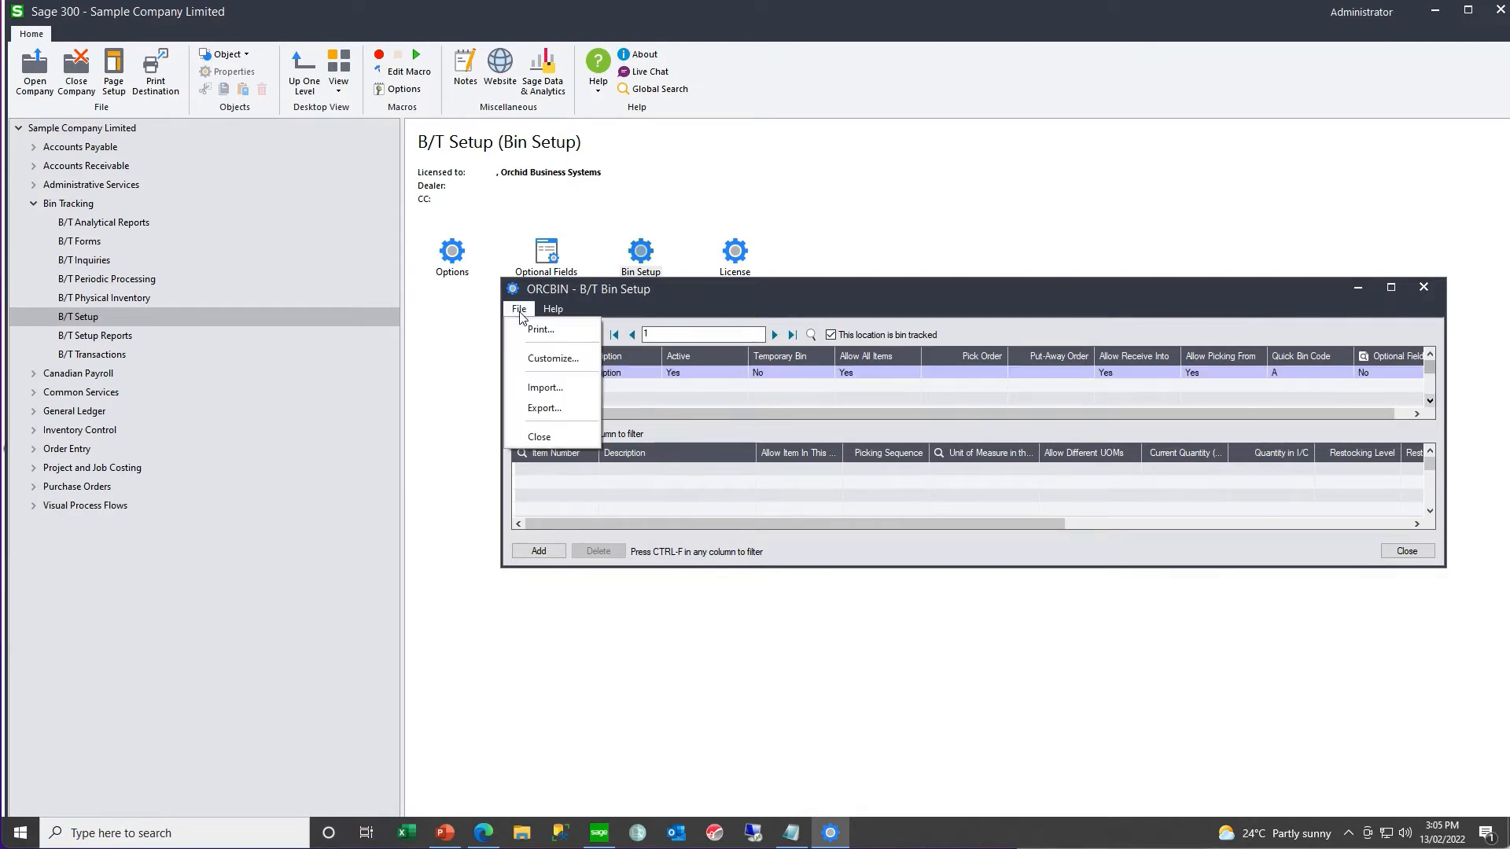
click(544, 408)
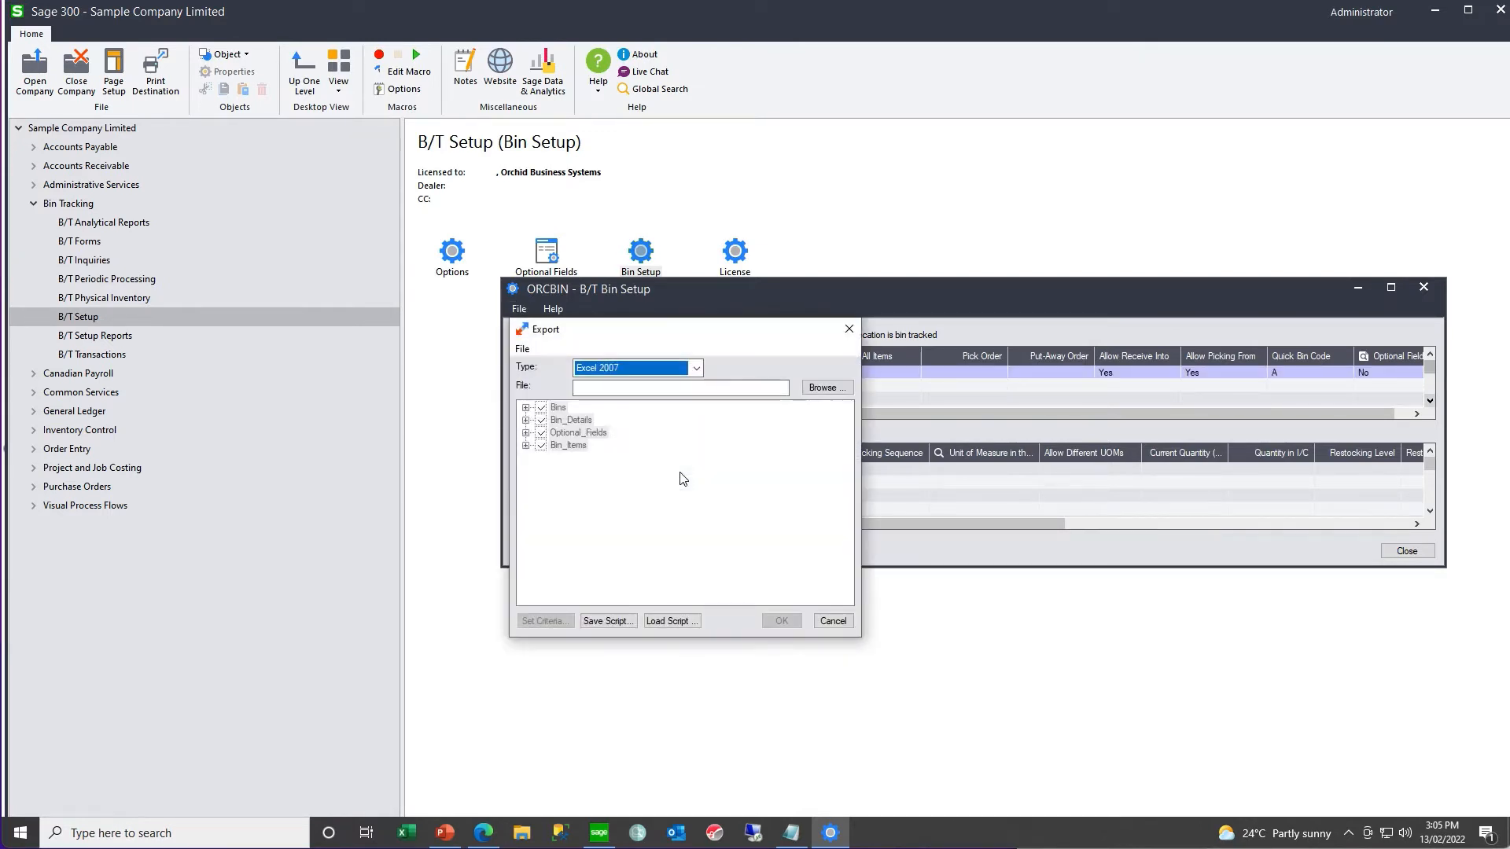
click(651, 703)
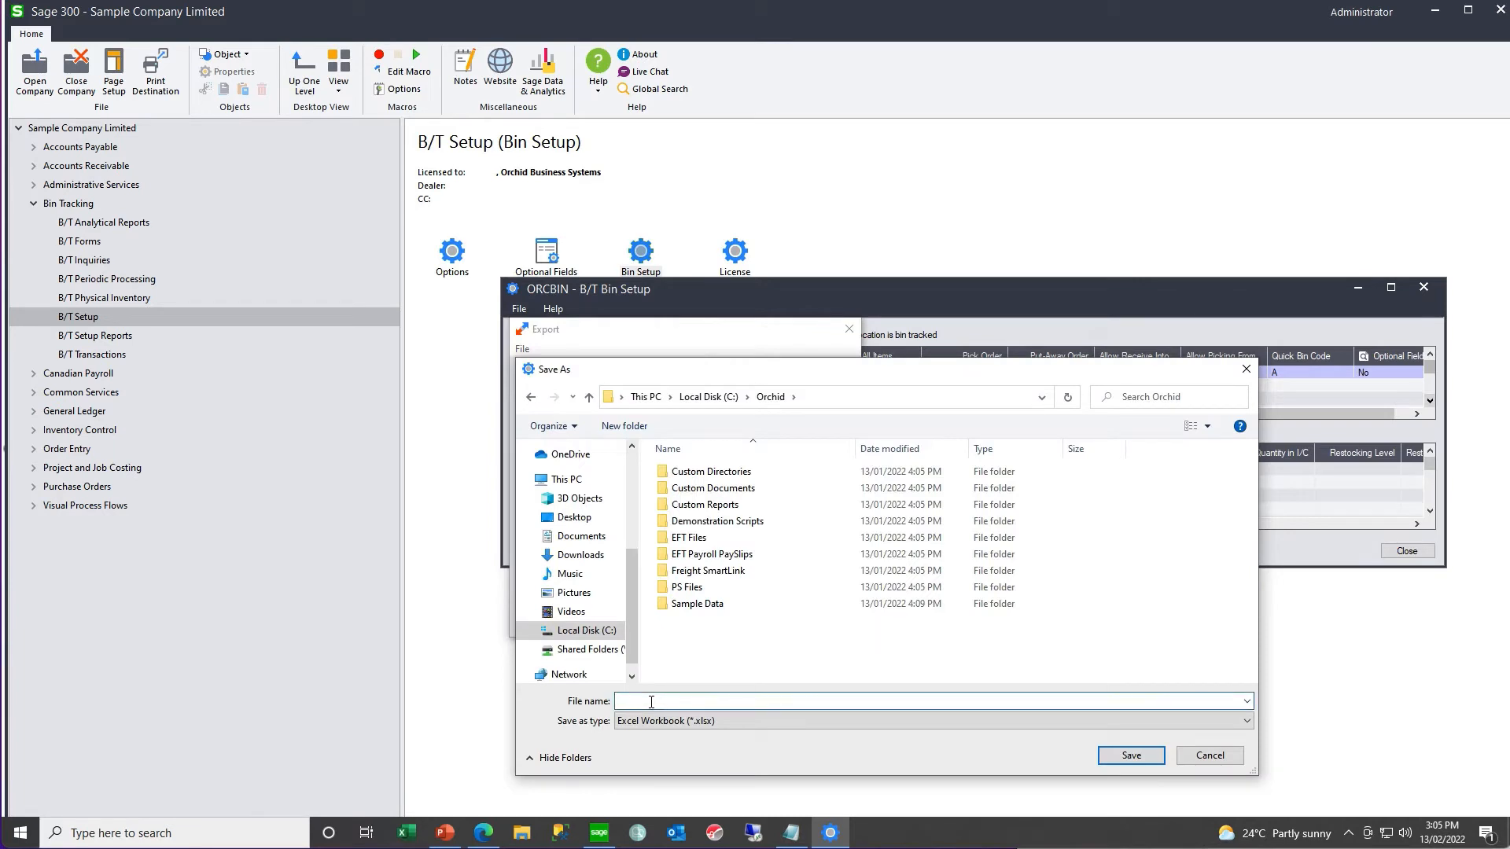
text(Bin Codes)
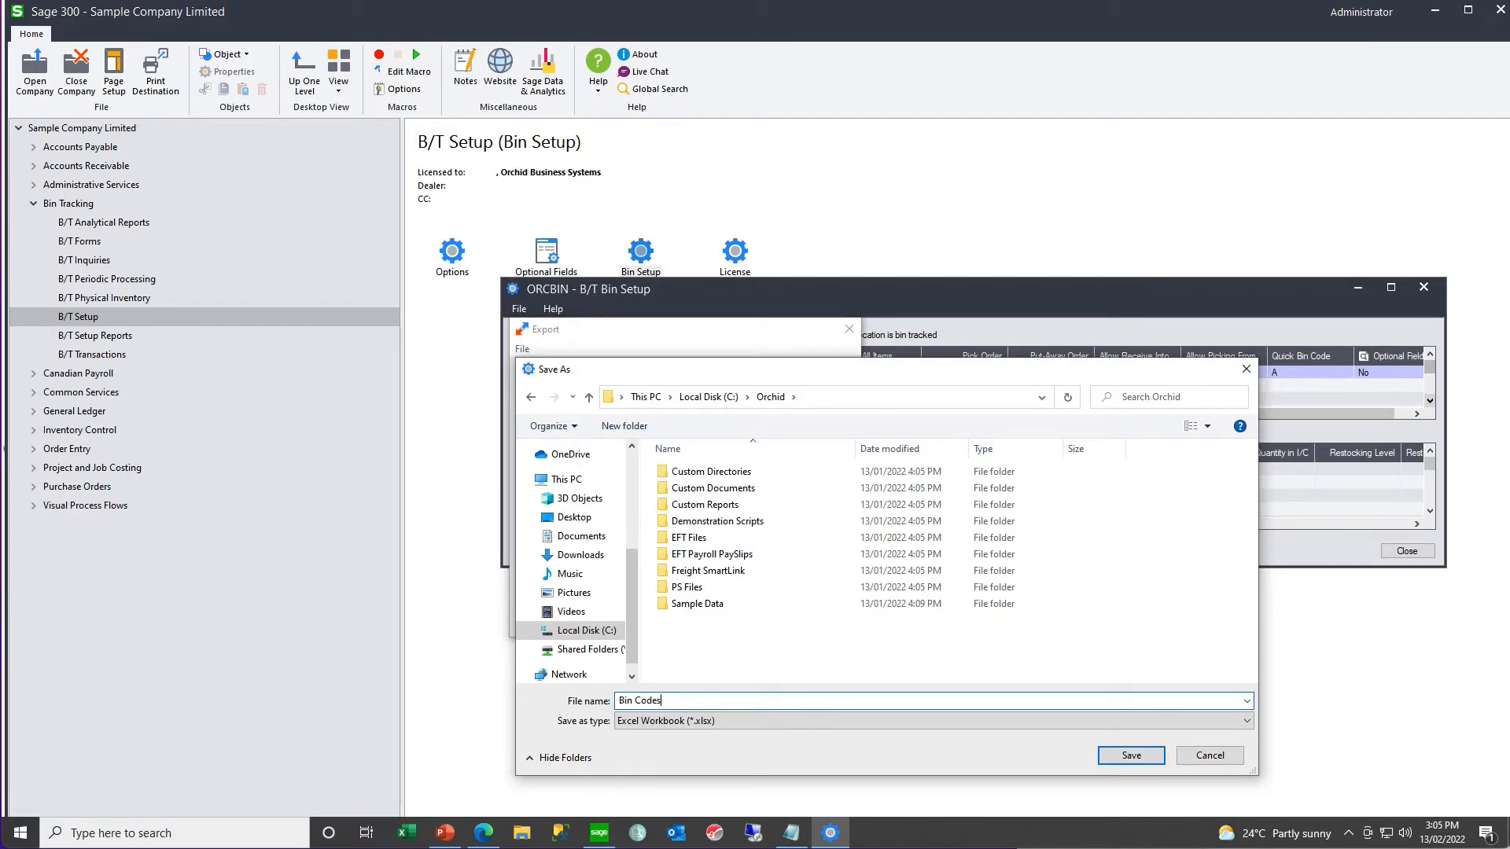
key(Return)
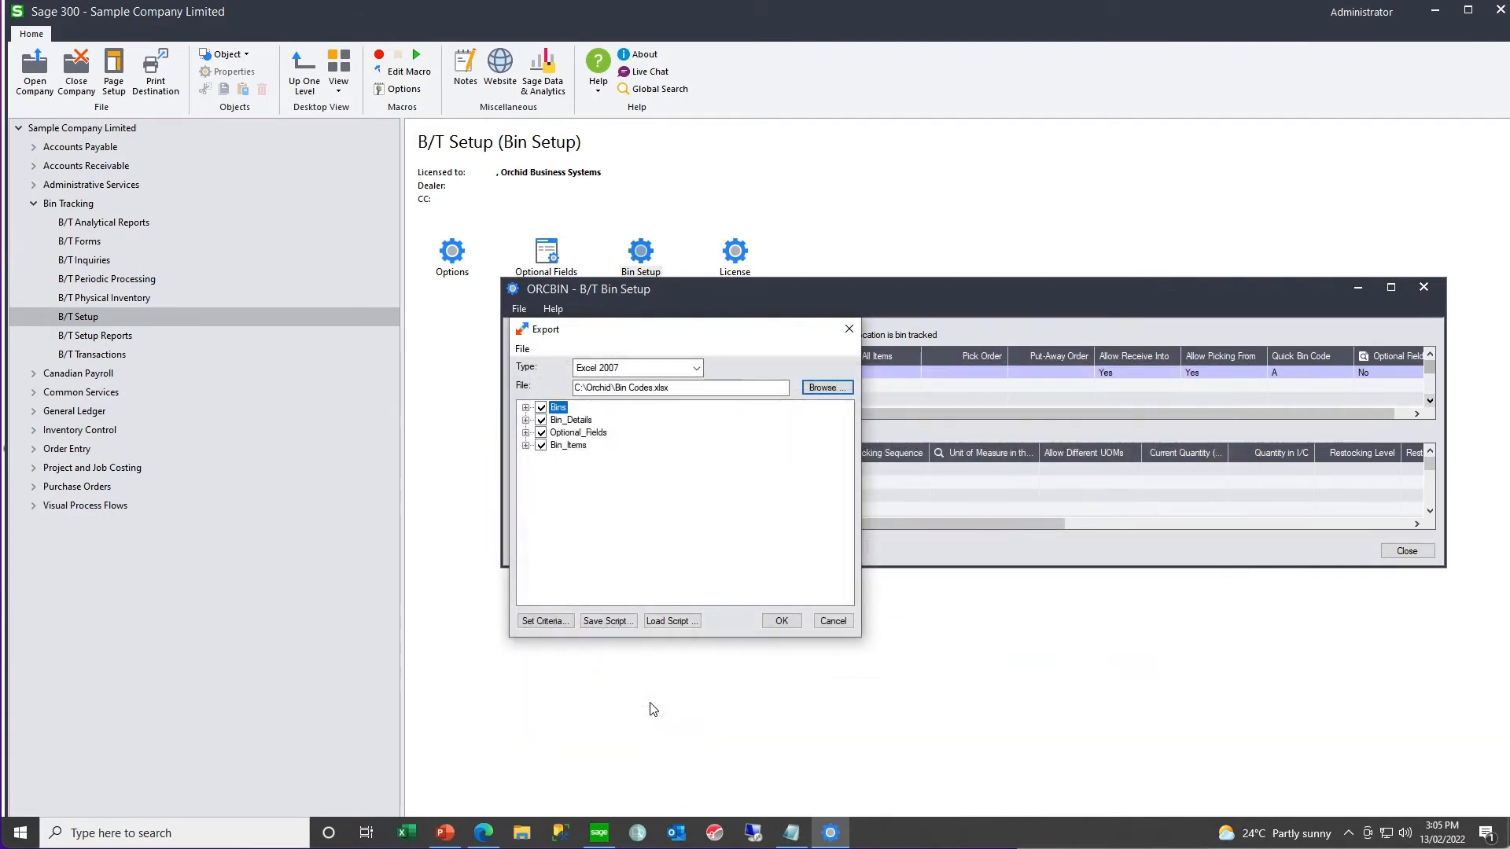
click(788, 622)
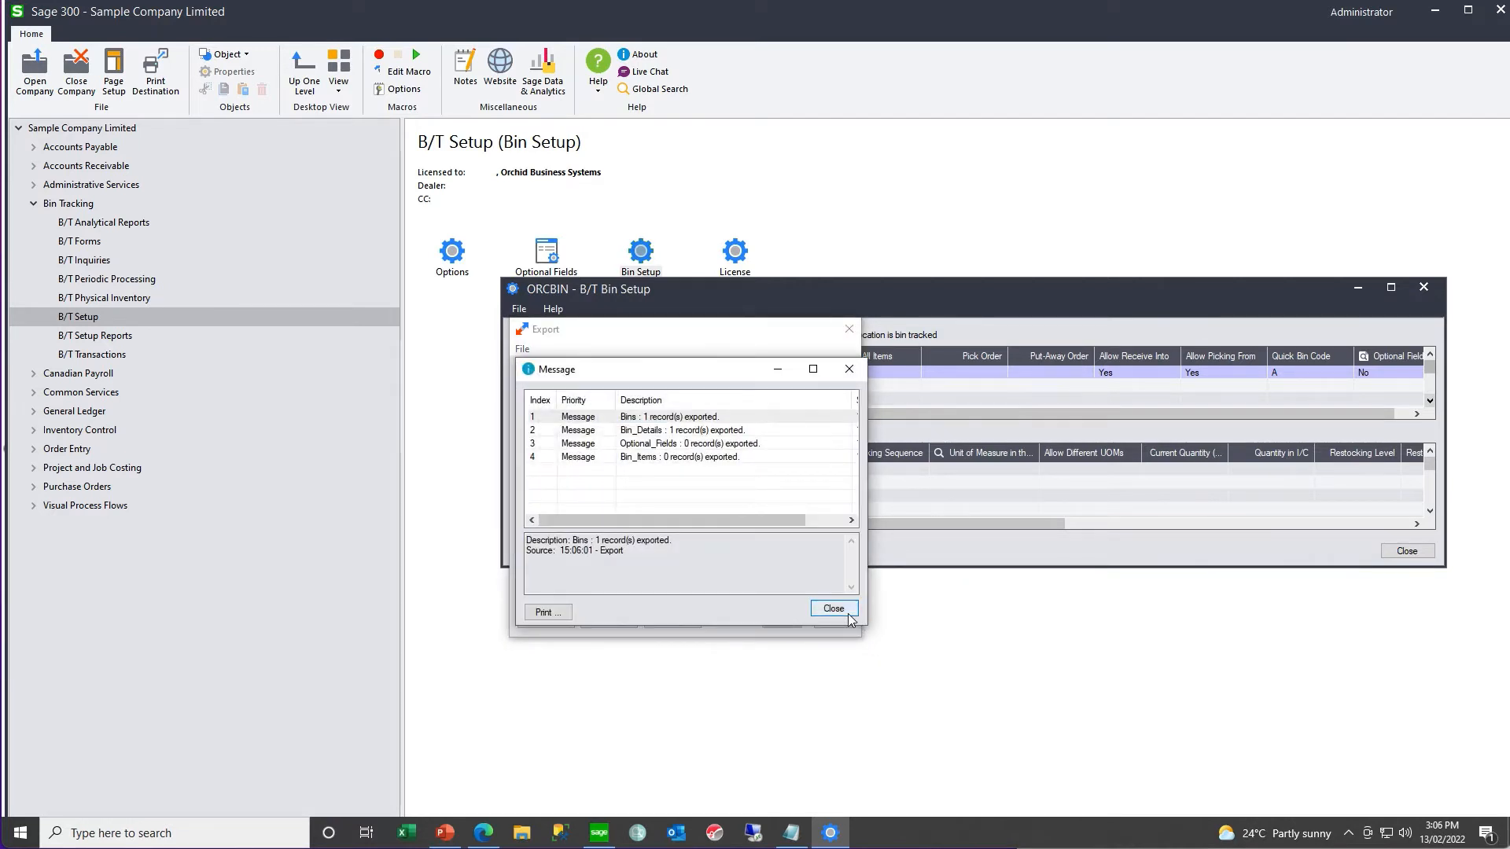
click(849, 613)
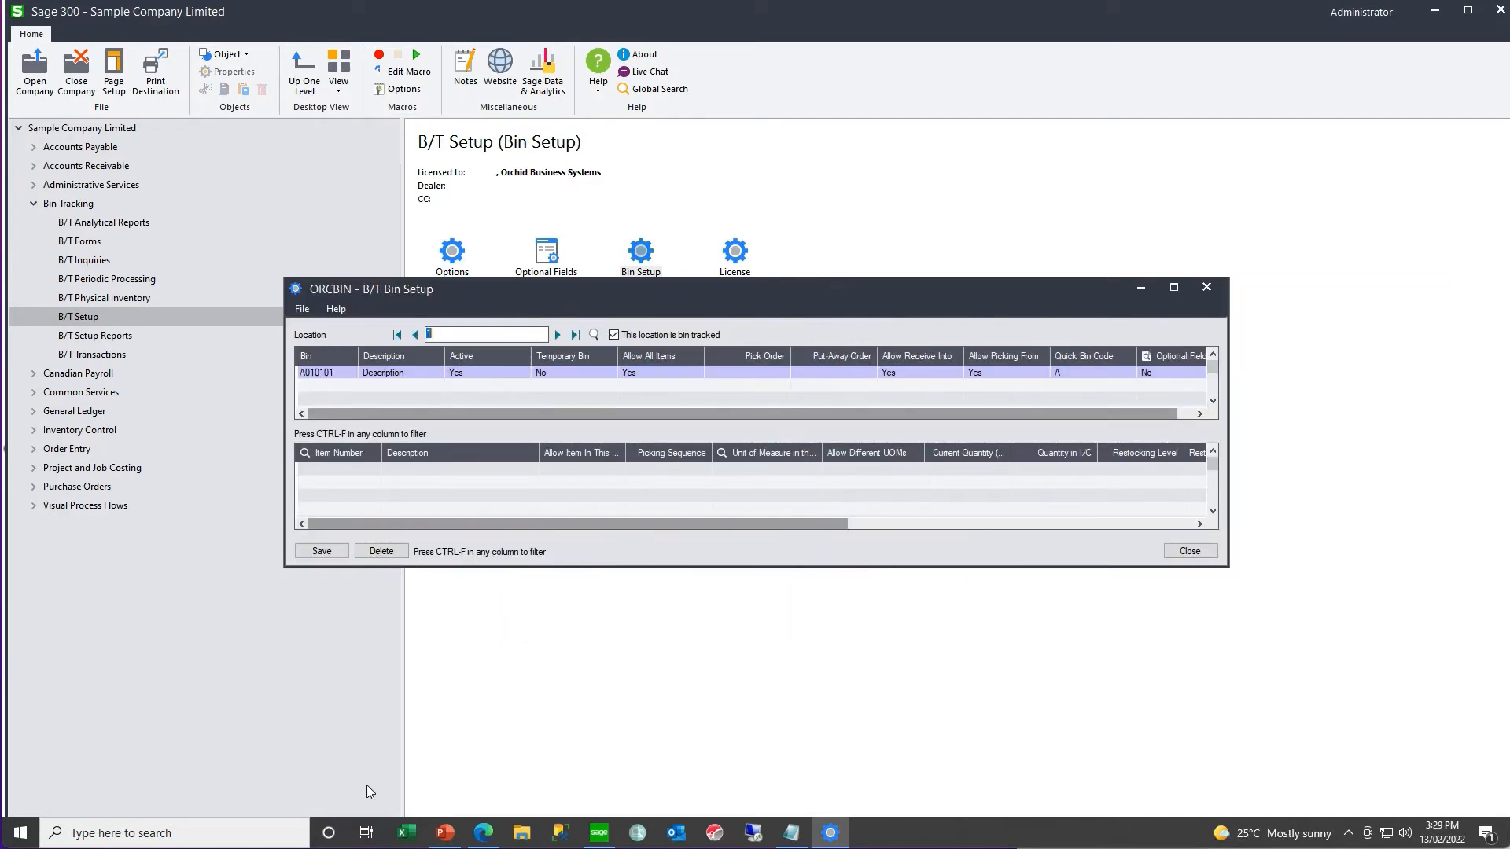
- Switch to Excel, open the Bin Codes workbook, examine its Bins and Bin_Details sheets for each location, and close it
click(404, 834)
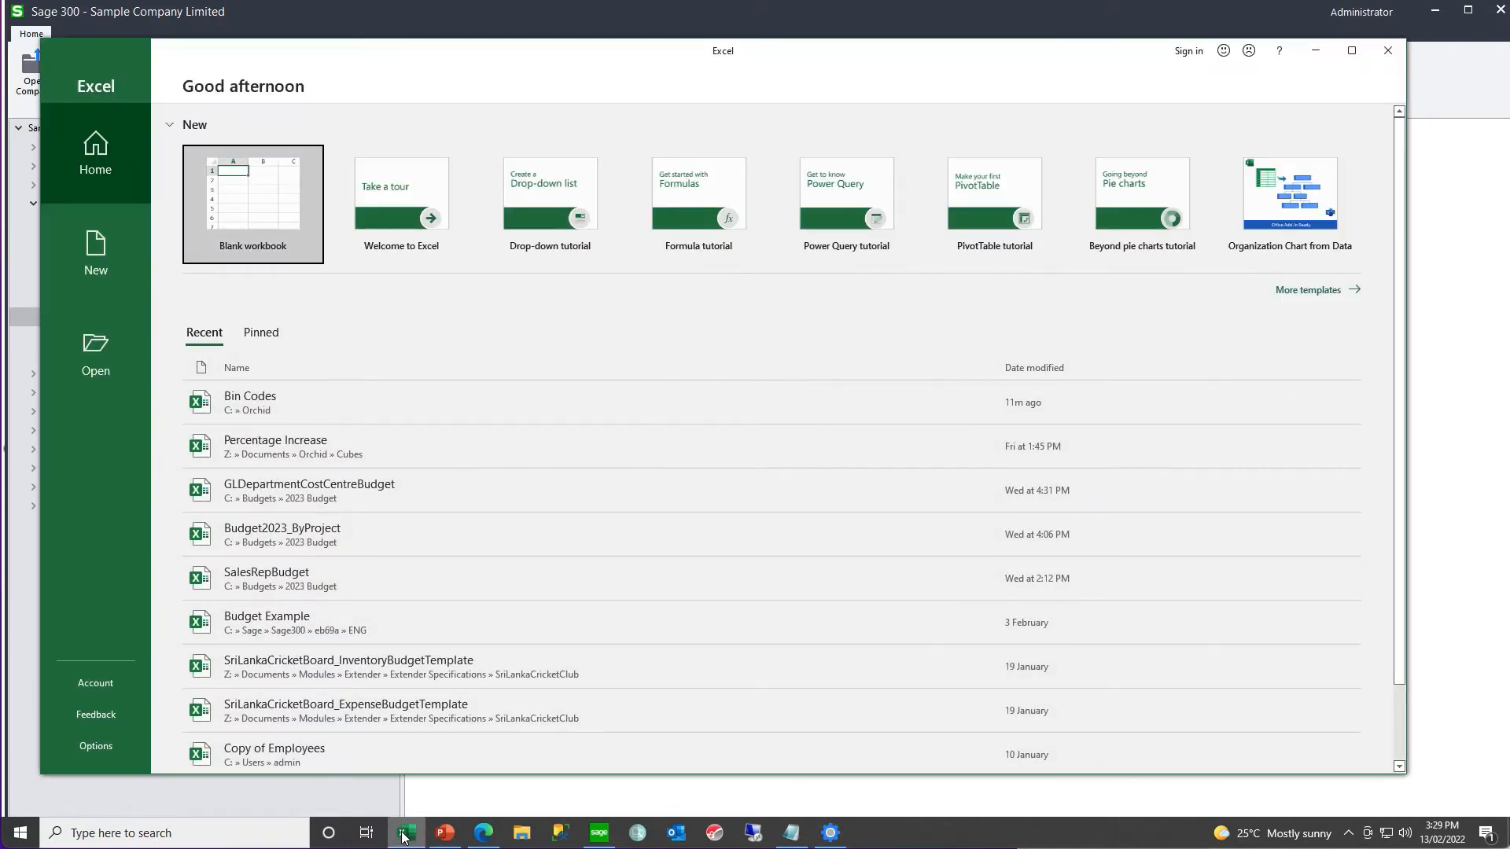
click(287, 414)
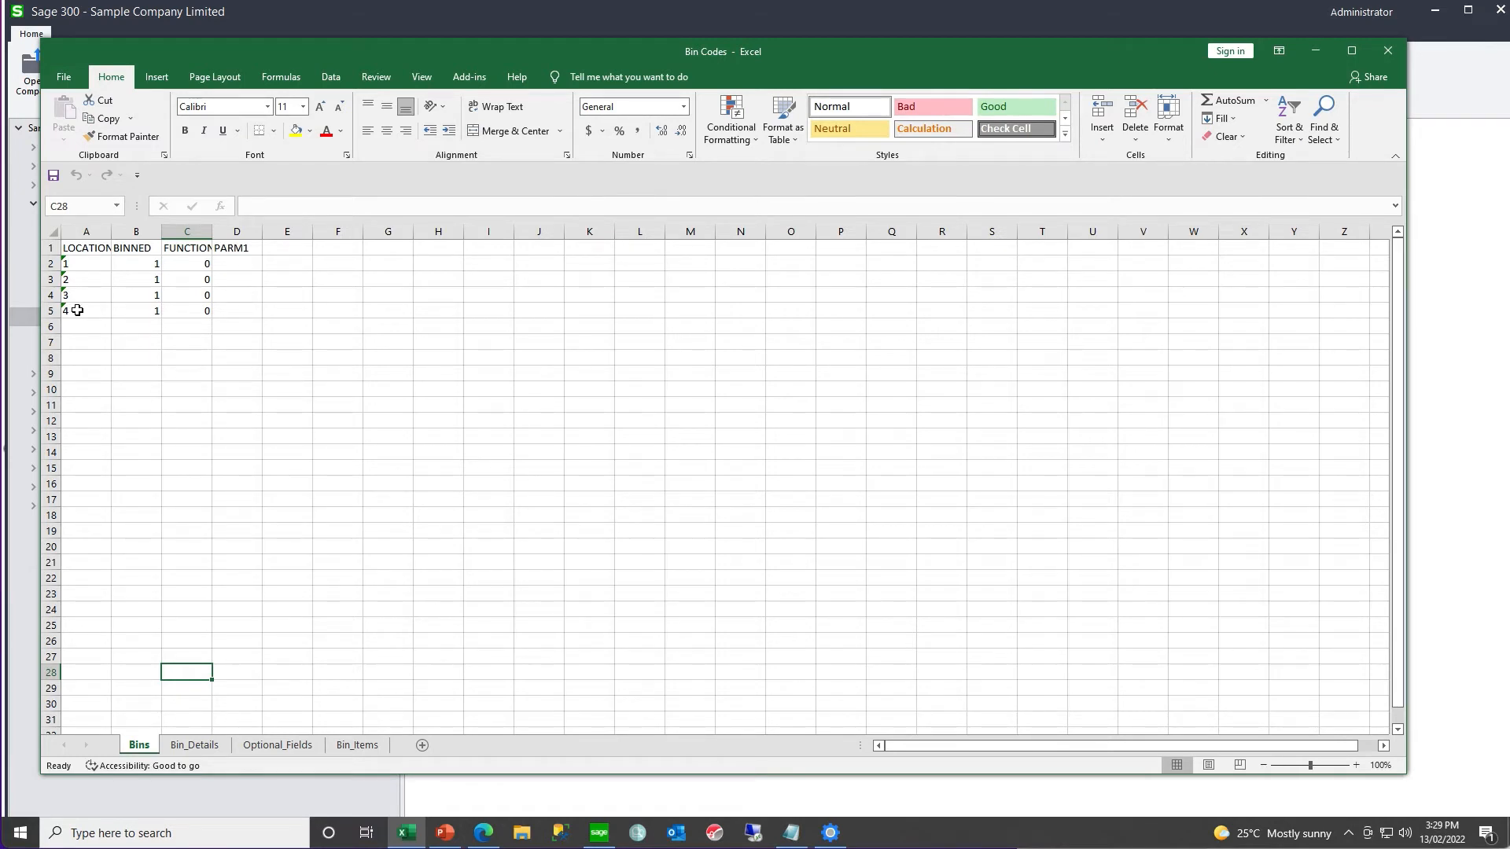
click(192, 747)
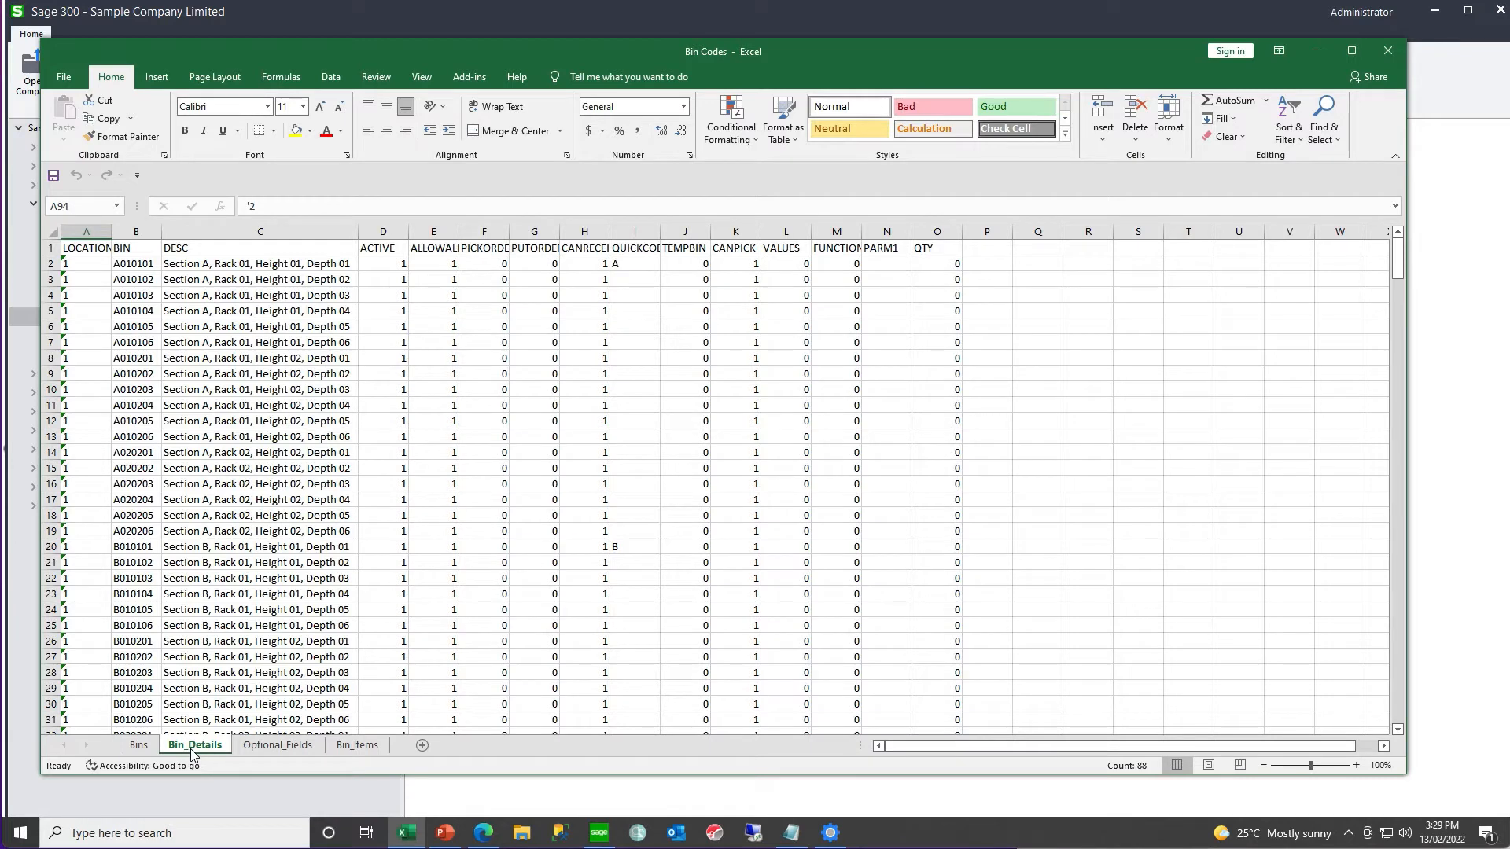
click(89, 468)
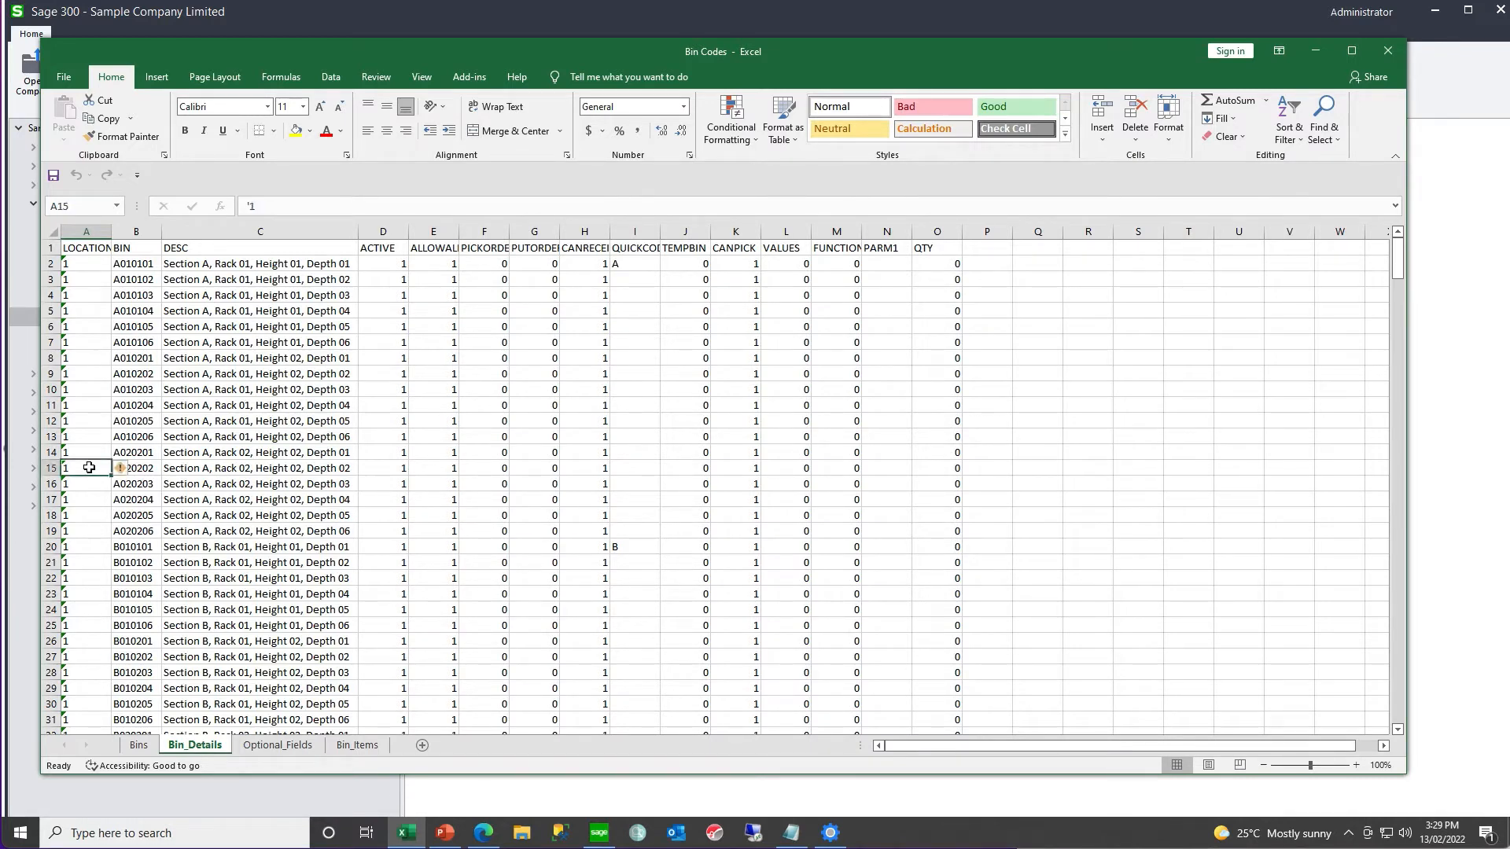
key(Page_Down)
key(Page_Down)
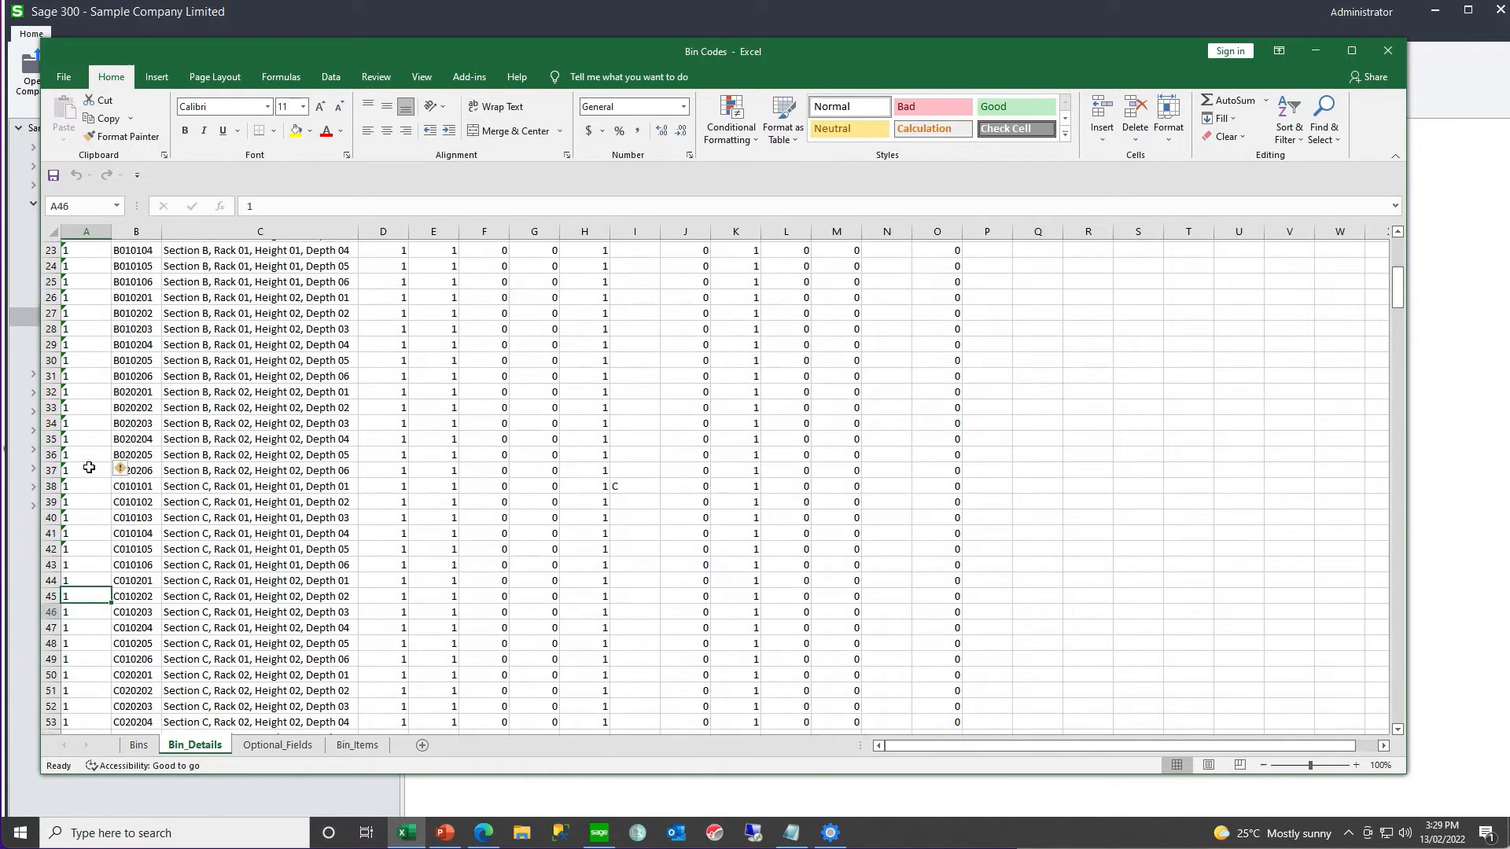
key(Page_Down)
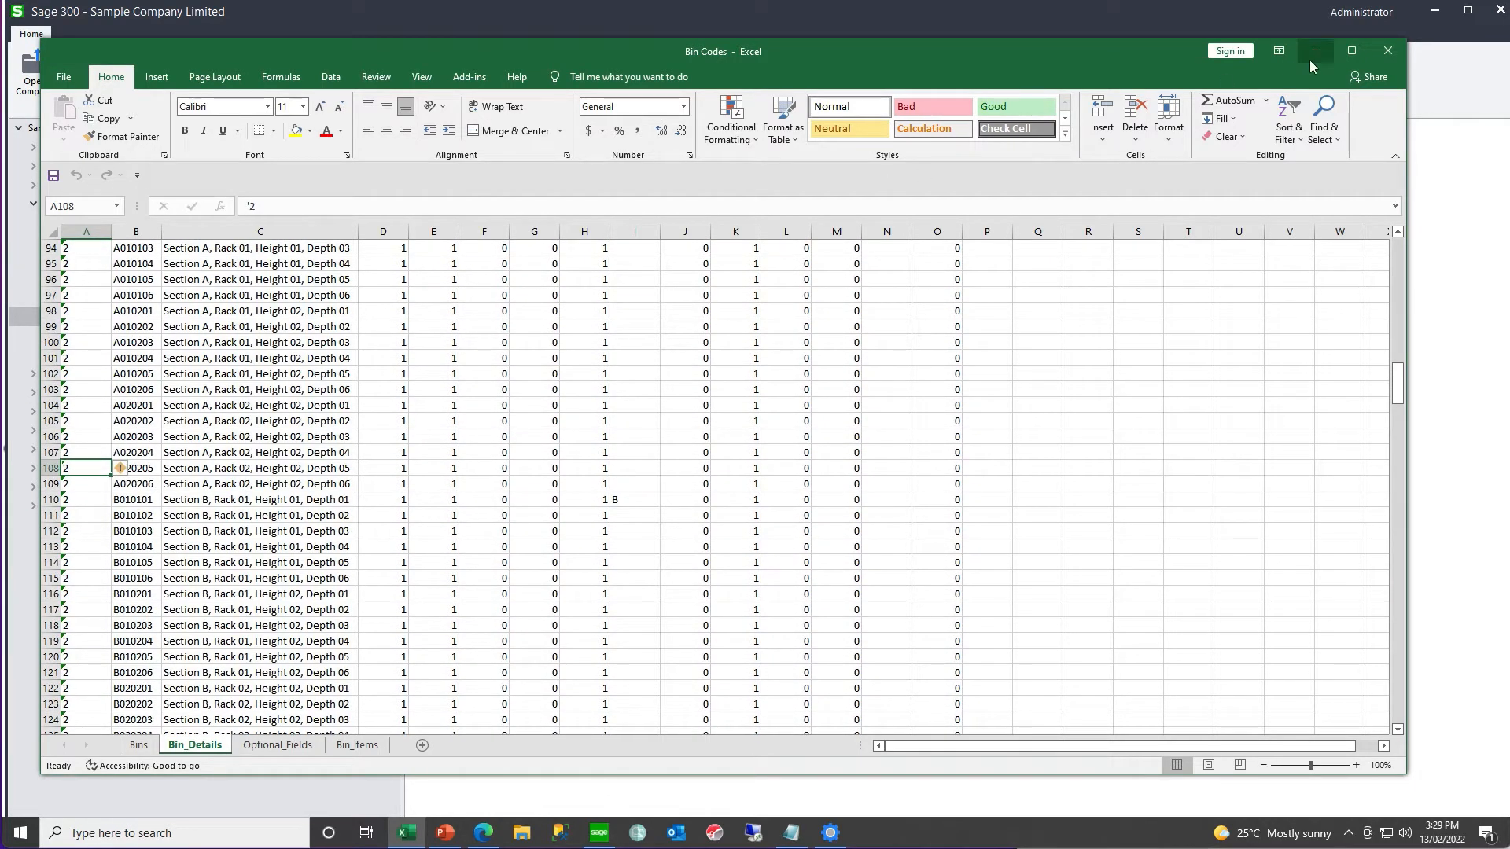
click(1388, 52)
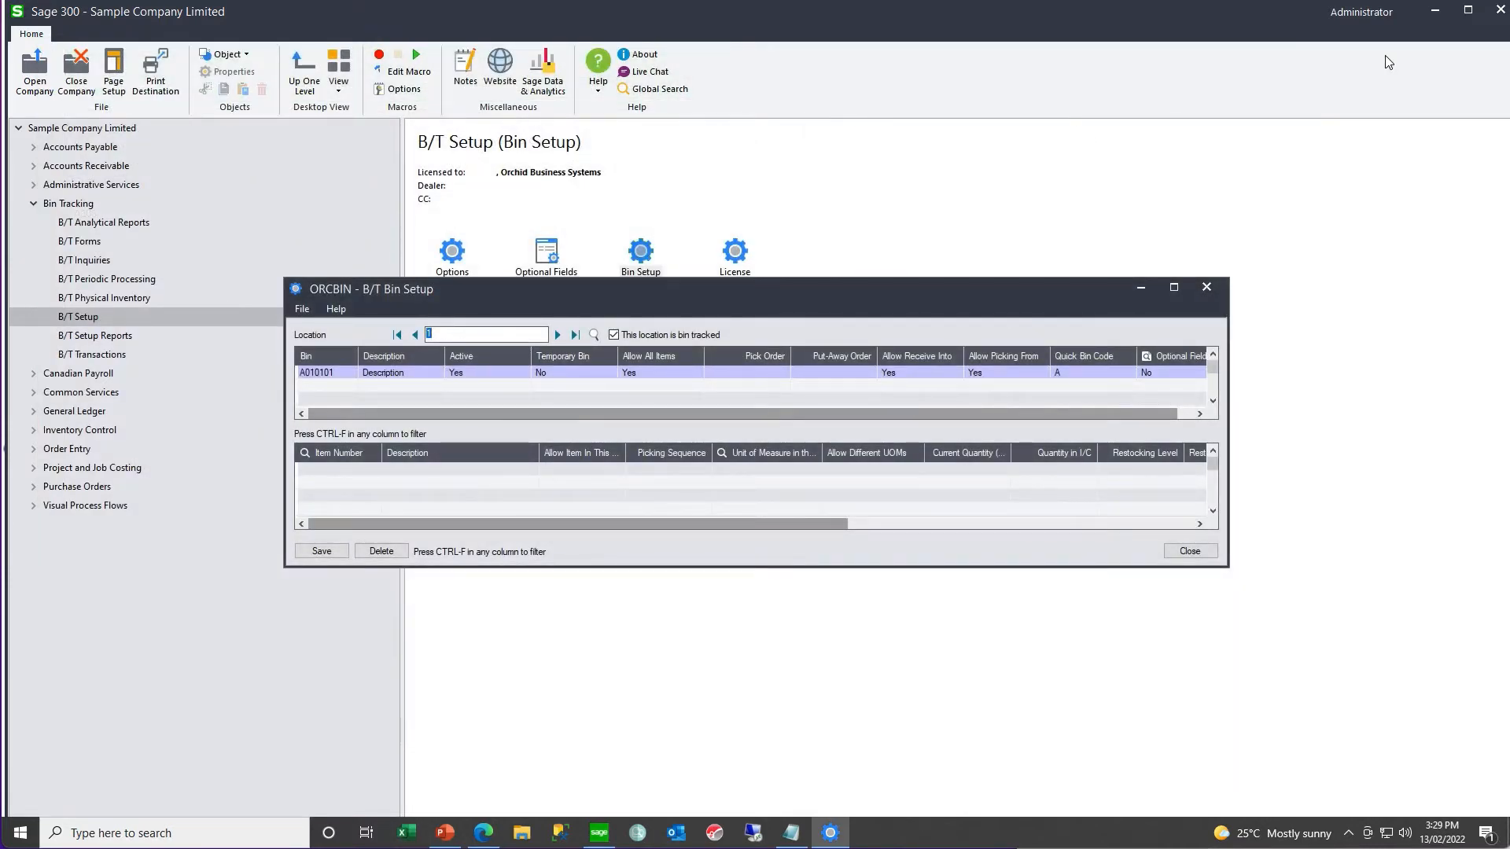
- Import the bins from the Excel 2007 file C:\Orchid\Bin Codes.xlsx with the Insert/Update option
click(311, 310)
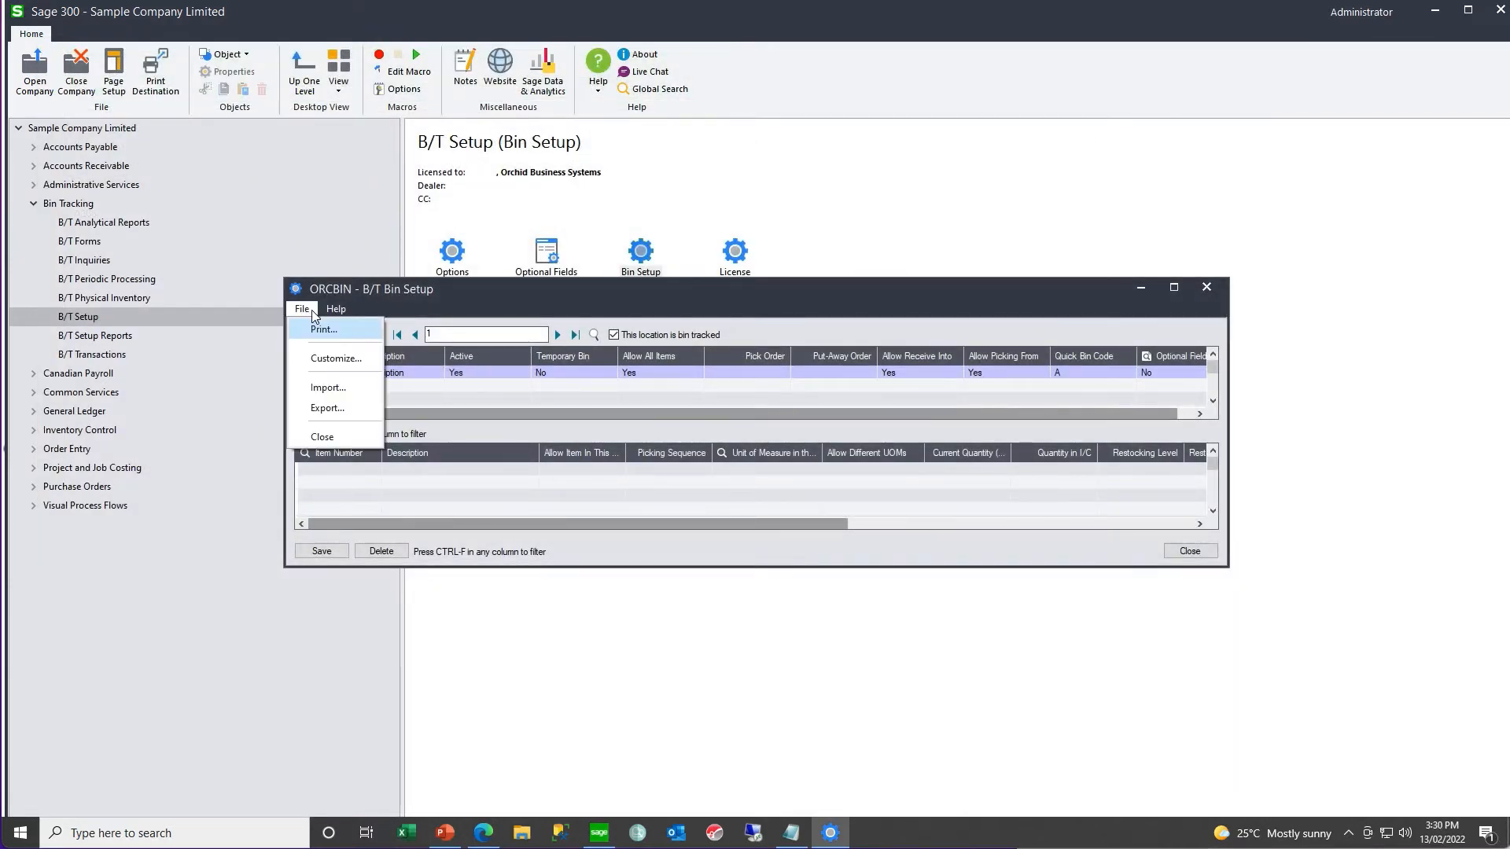
click(314, 388)
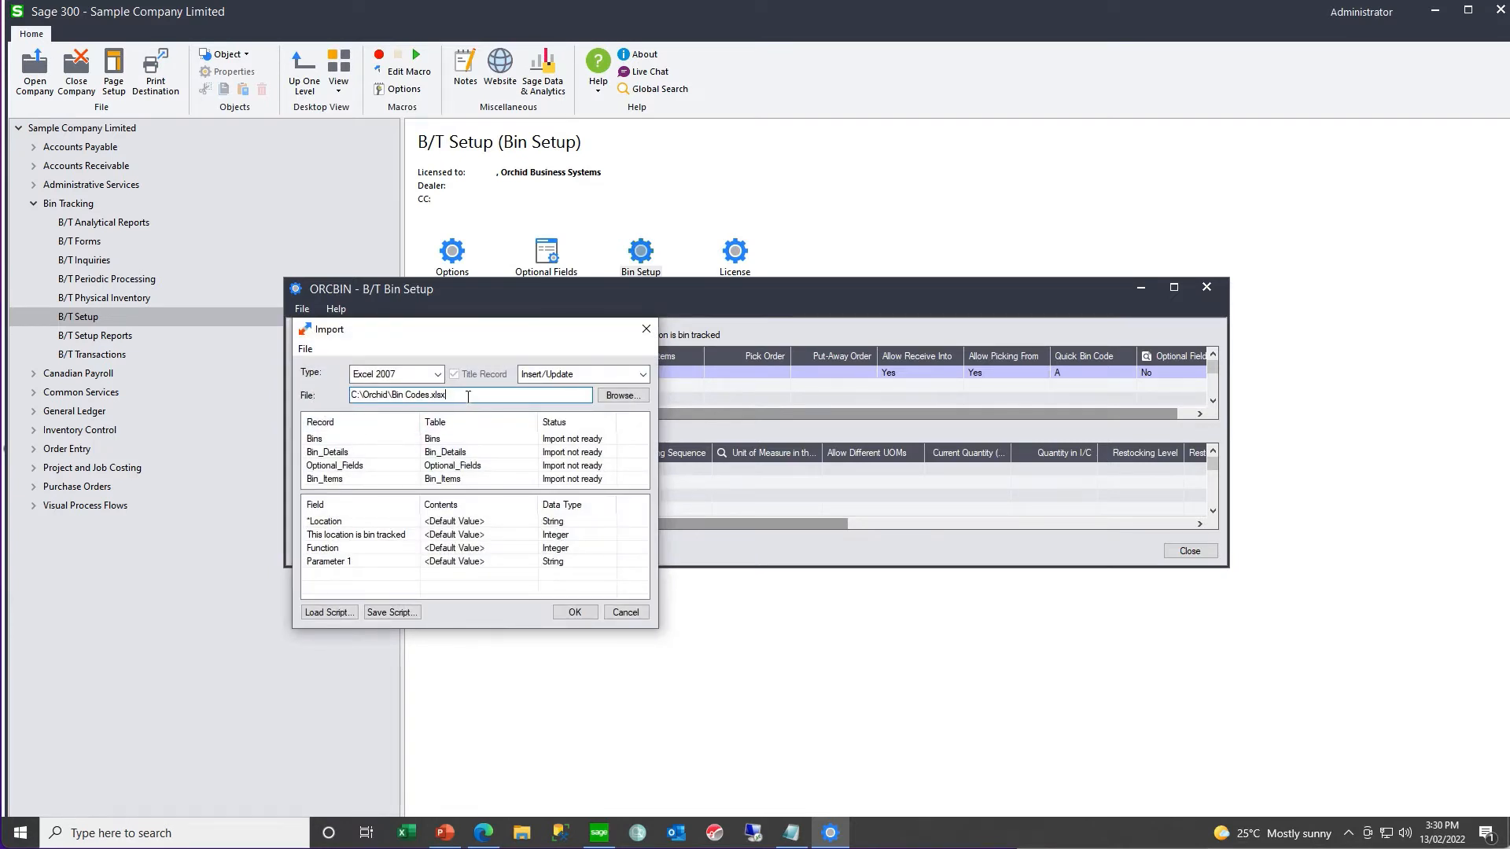
key(Tab)
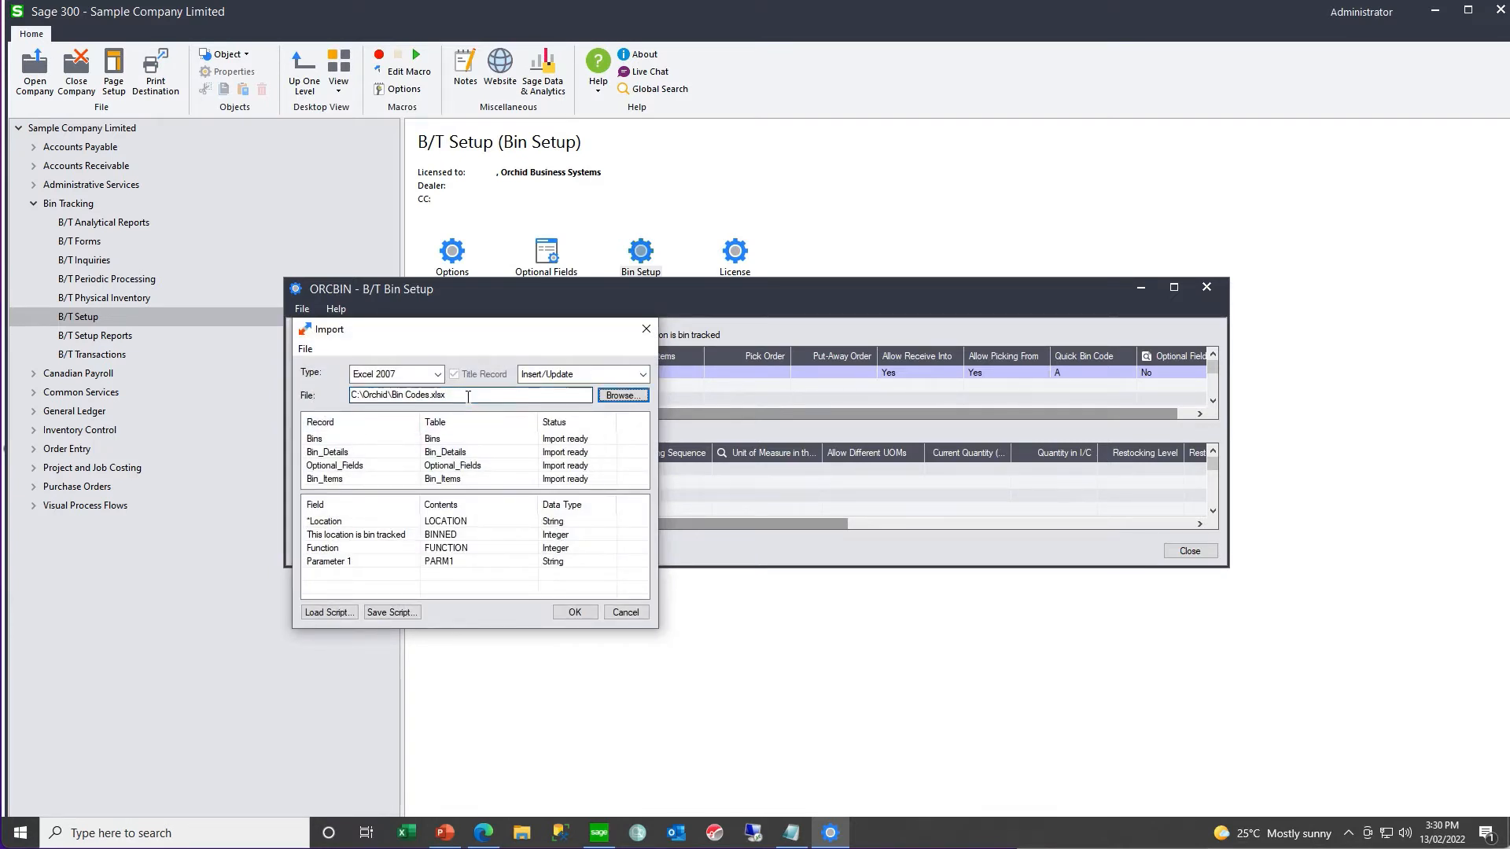
click(575, 613)
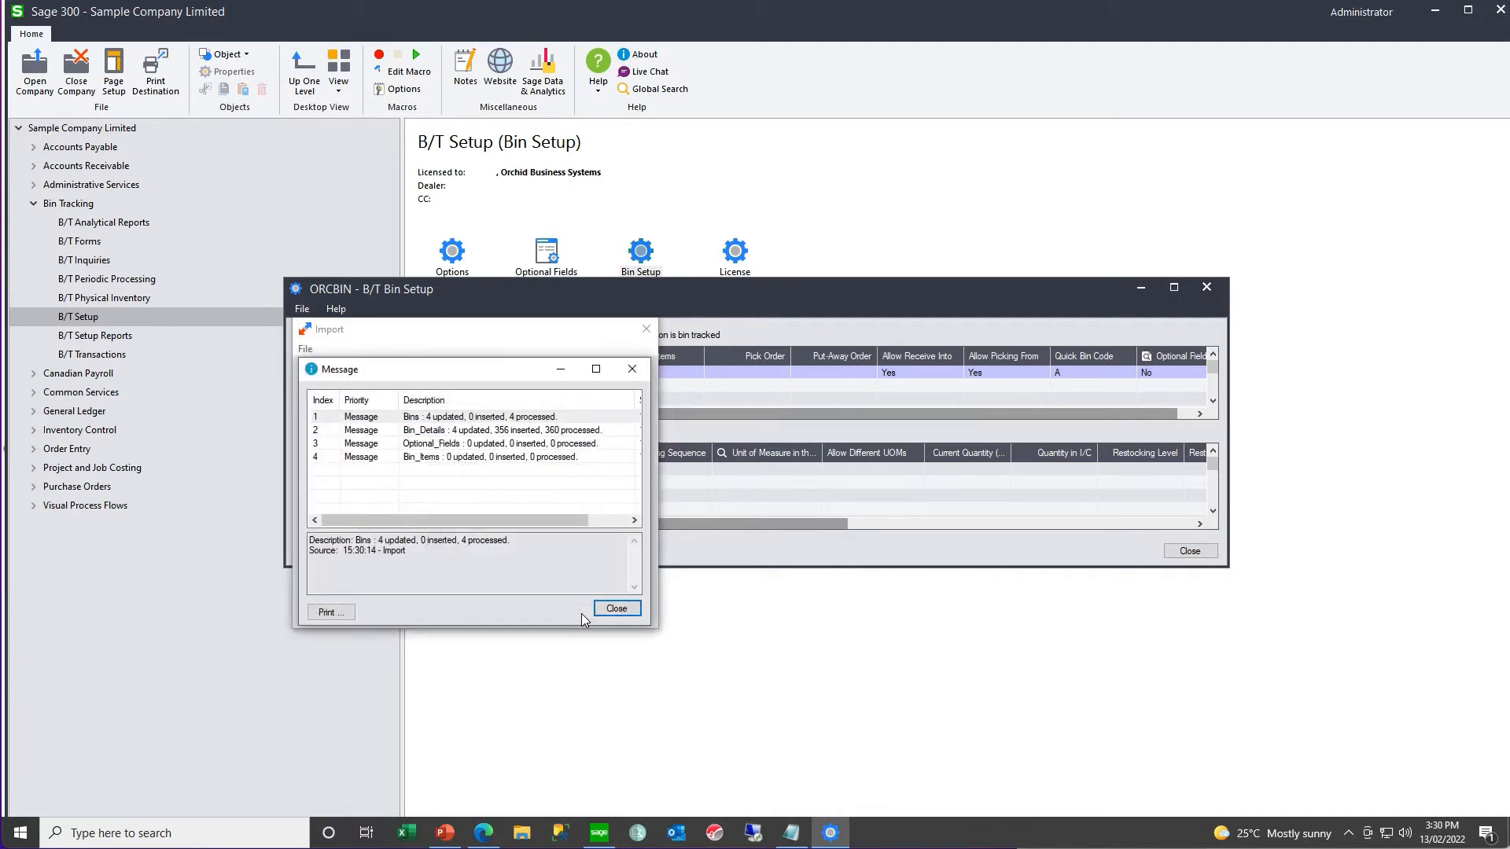
click(620, 610)
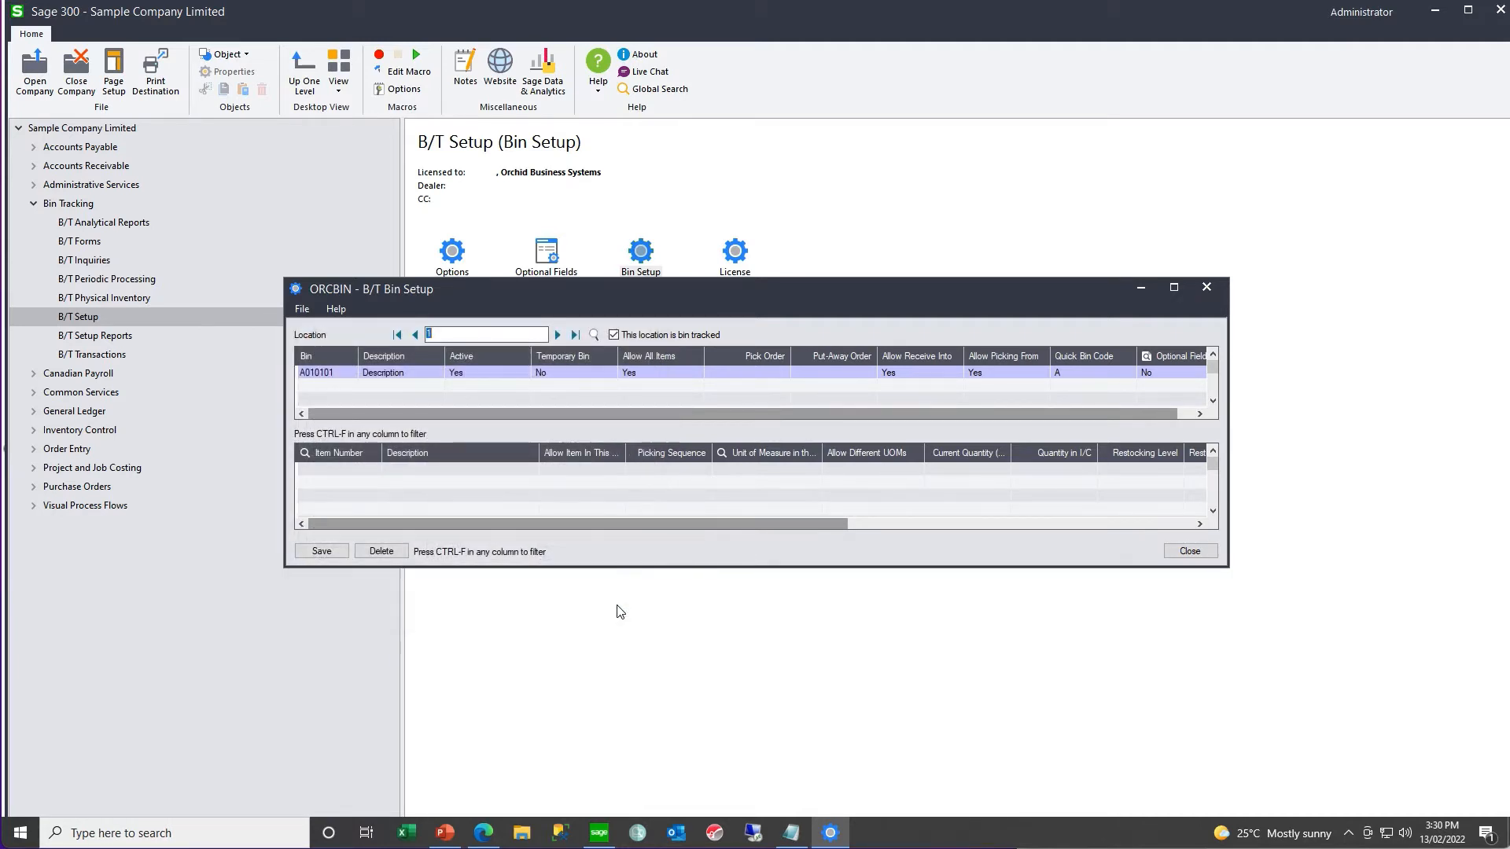
- Check the imported bins by browsing through the locations, returning to location 1 and reviewing its enlarged bin list
click(556, 335)
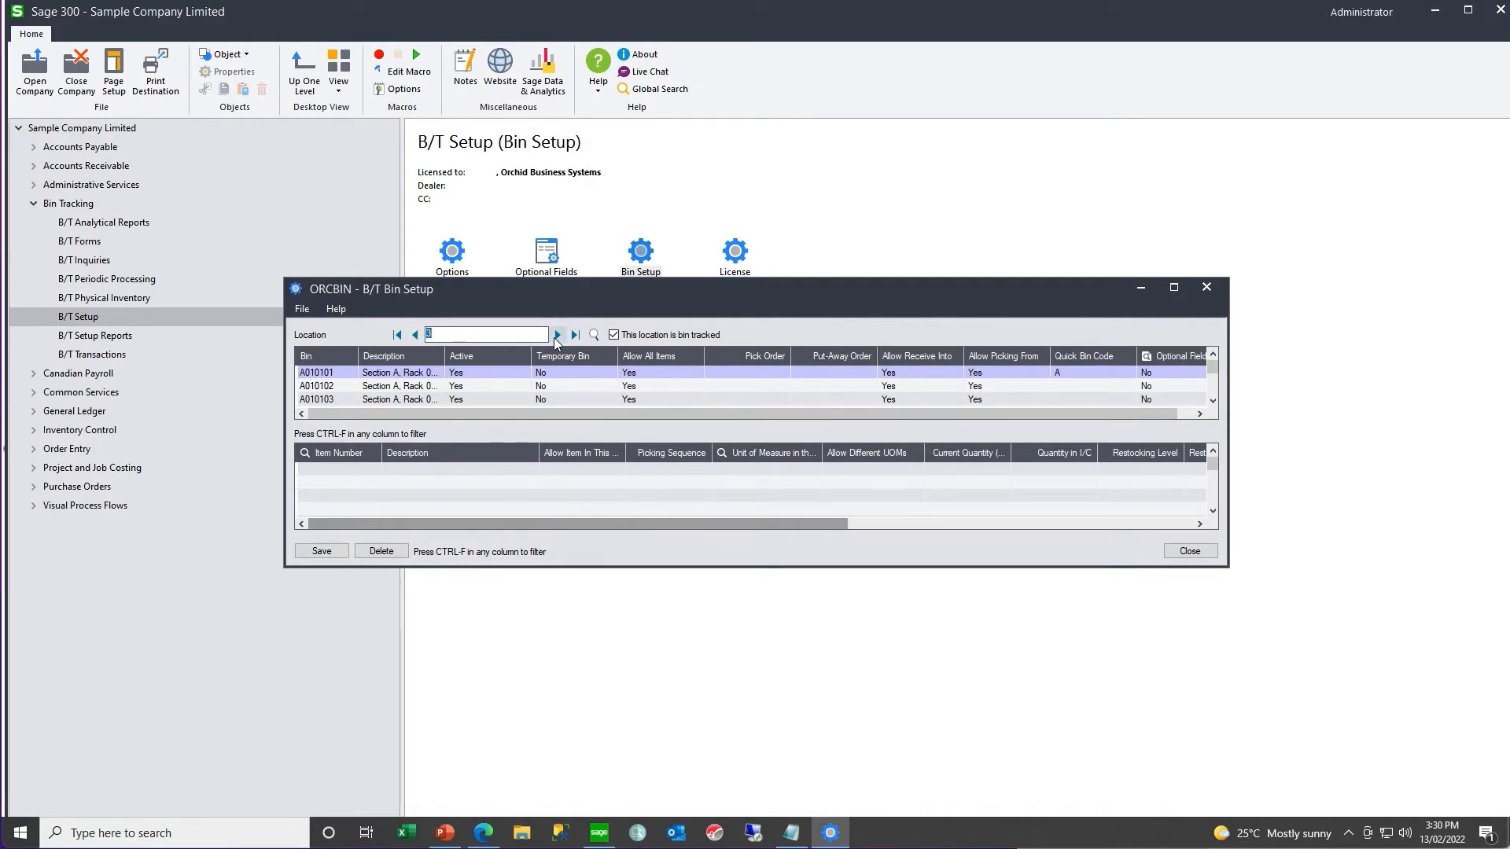
click(556, 335)
click(397, 335)
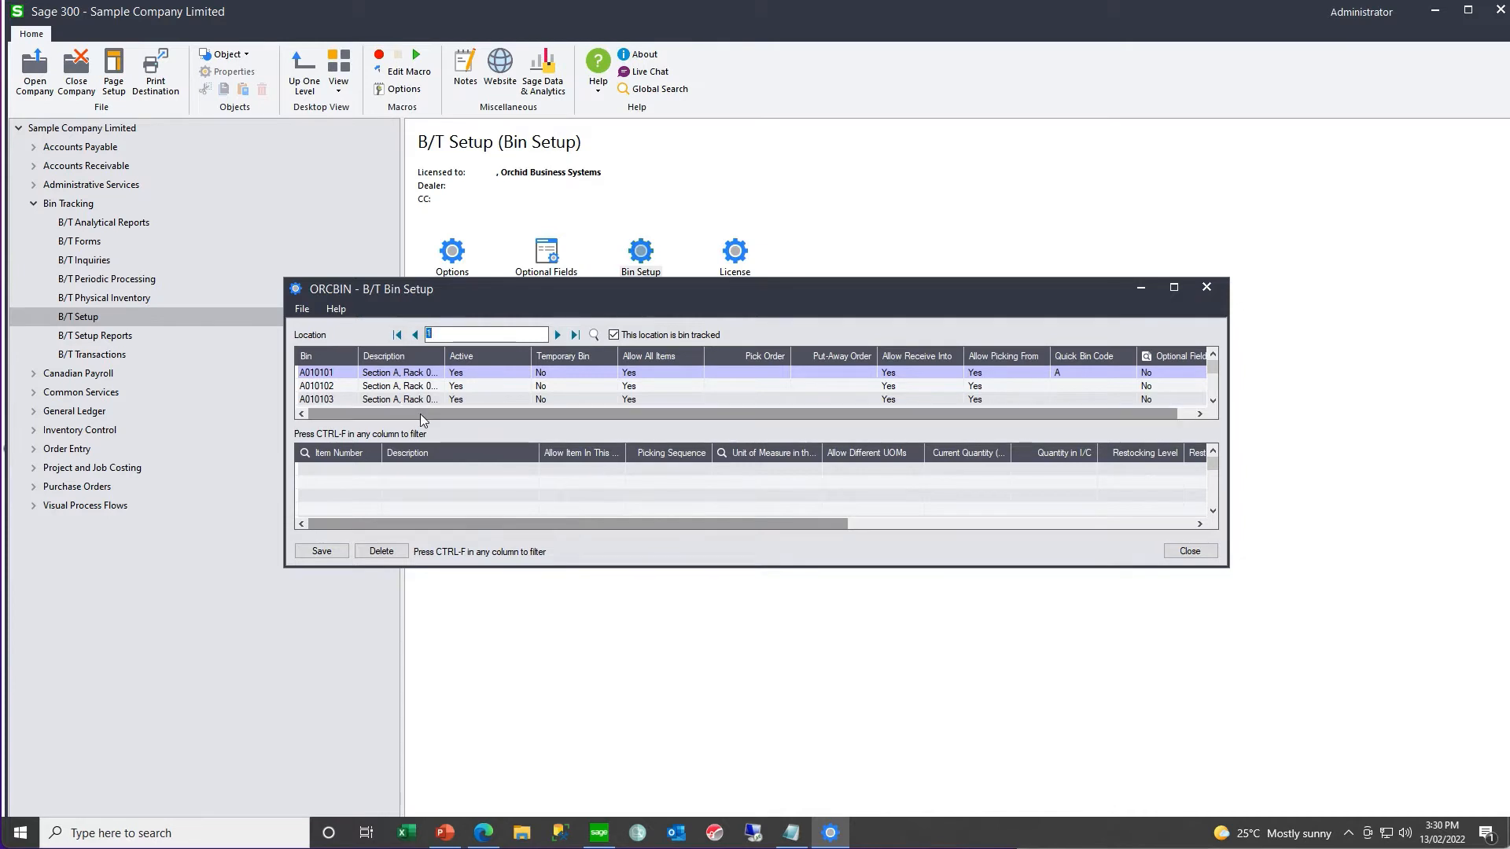
drag(1146, 566, 1125, 742)
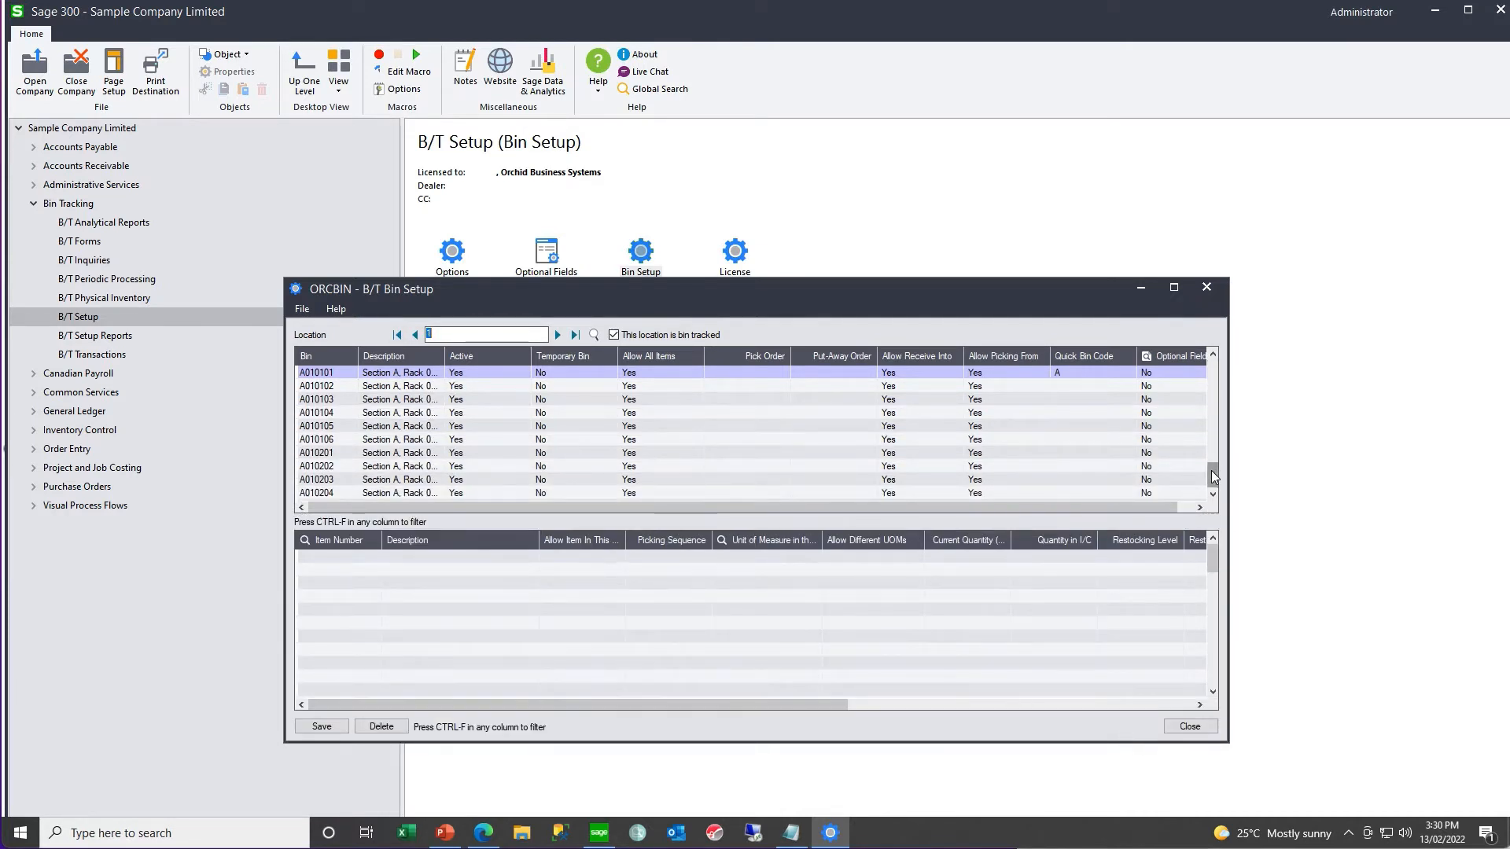
click(1215, 434)
click(1215, 433)
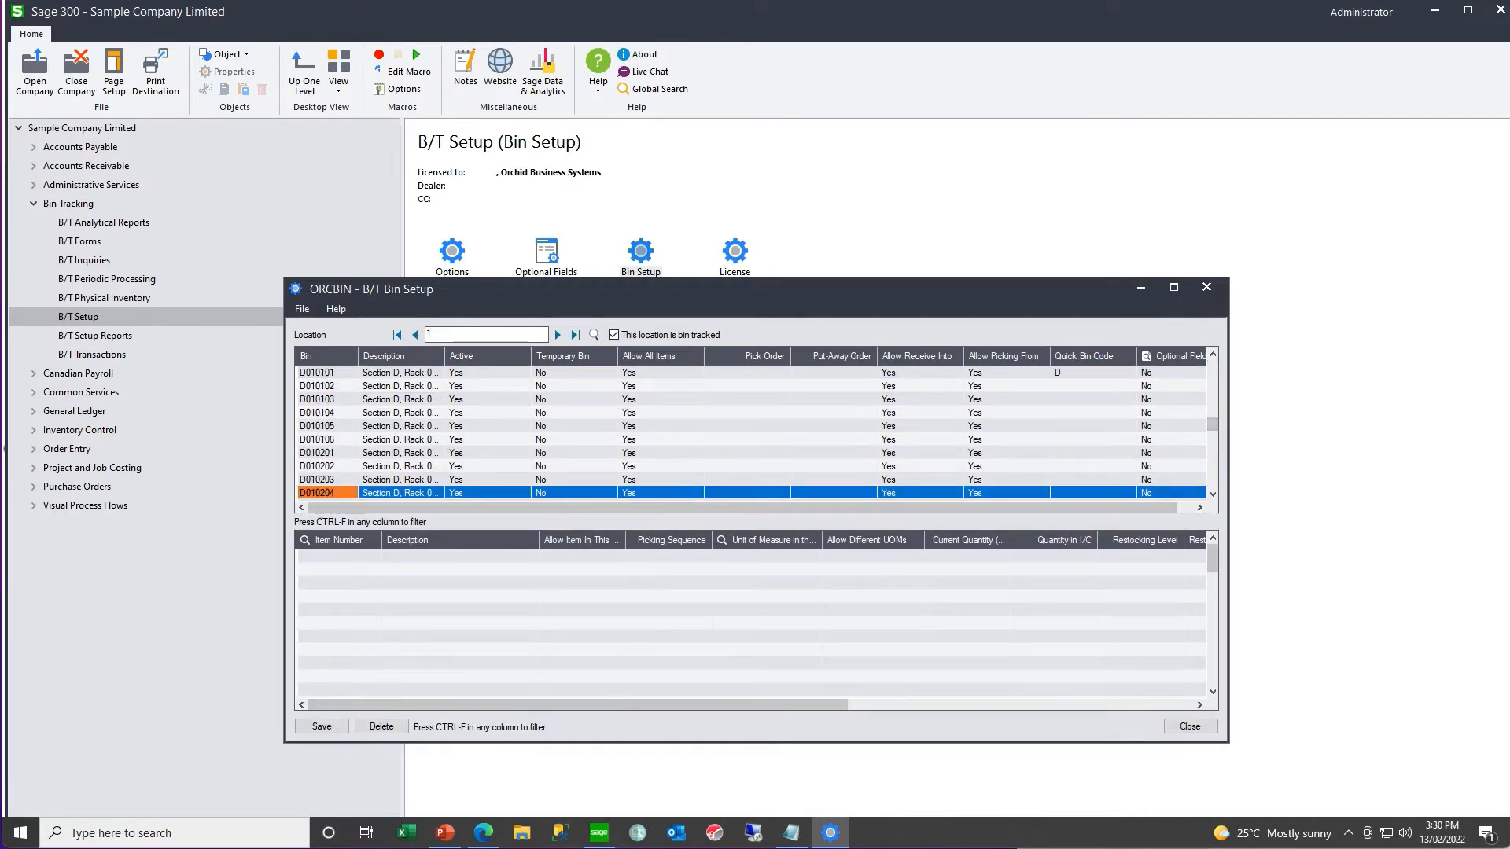
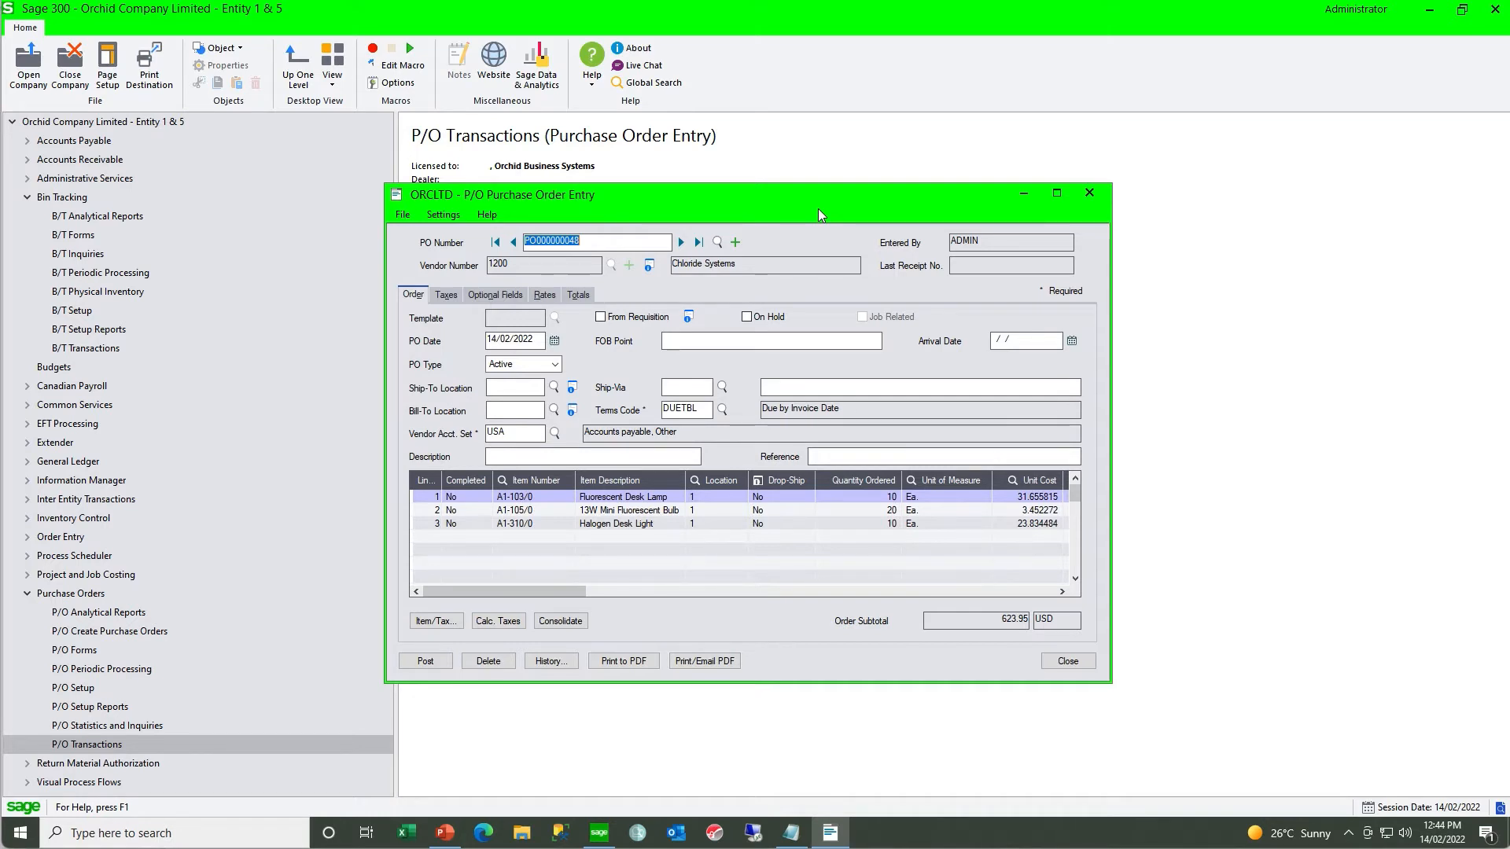
- Close the purchase order and start a new P/O receipt based on the Chloride Systems purchase order
click(1089, 193)
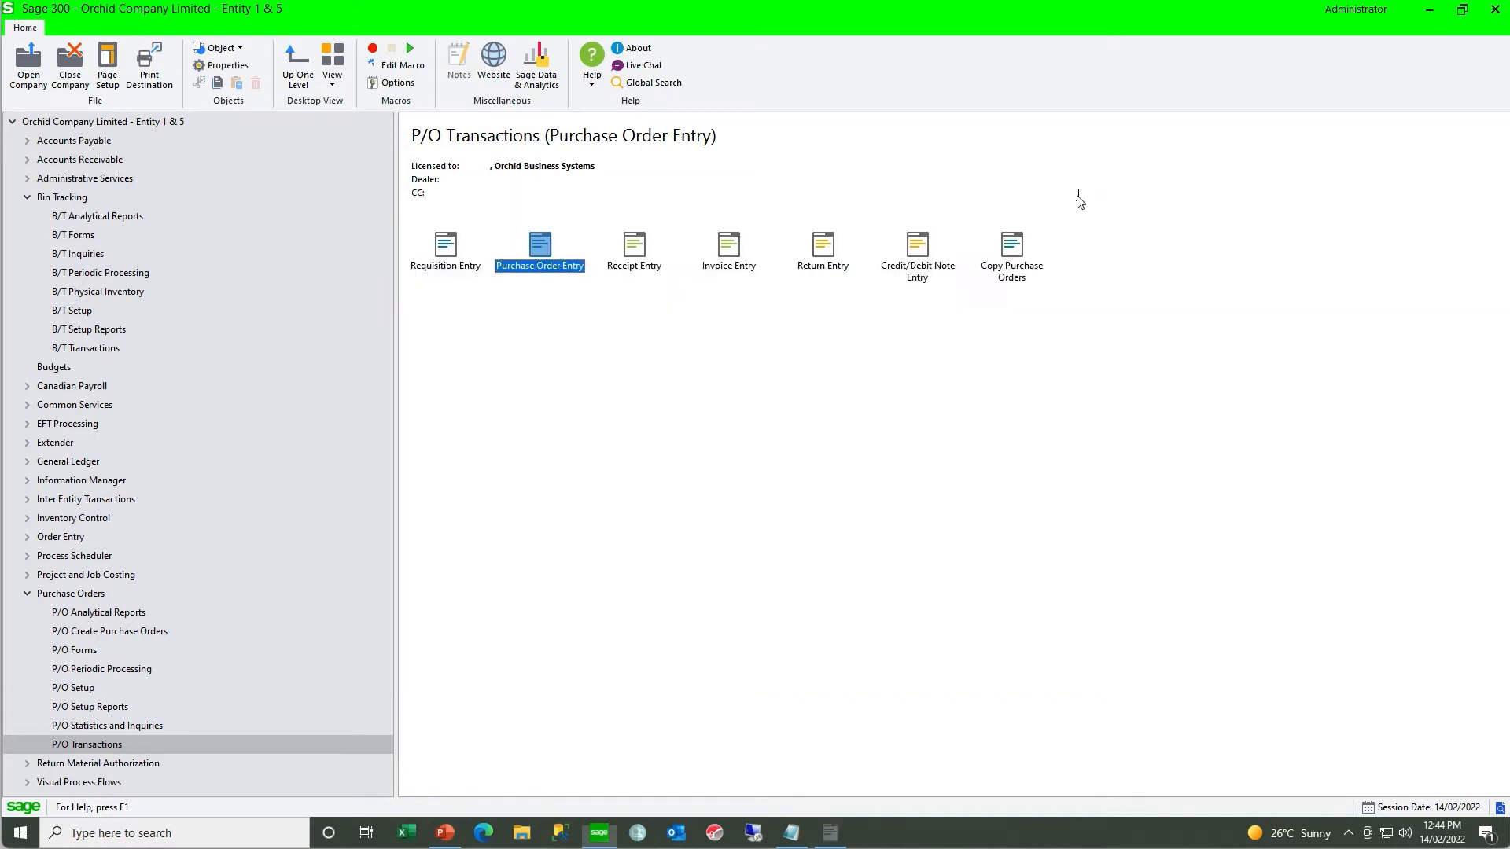
click(634, 265)
double_click(634, 266)
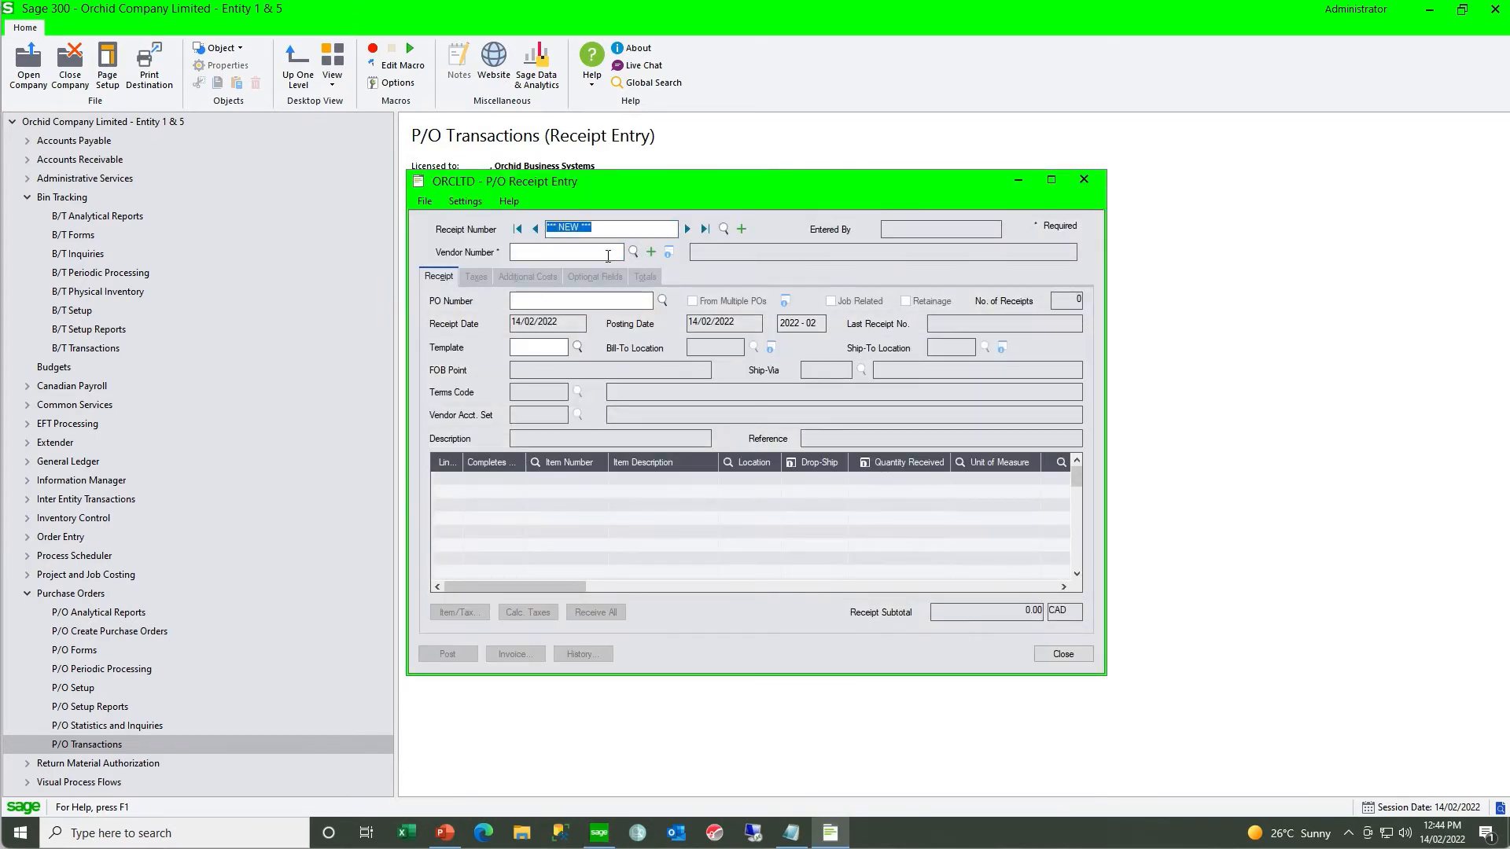
click(663, 300)
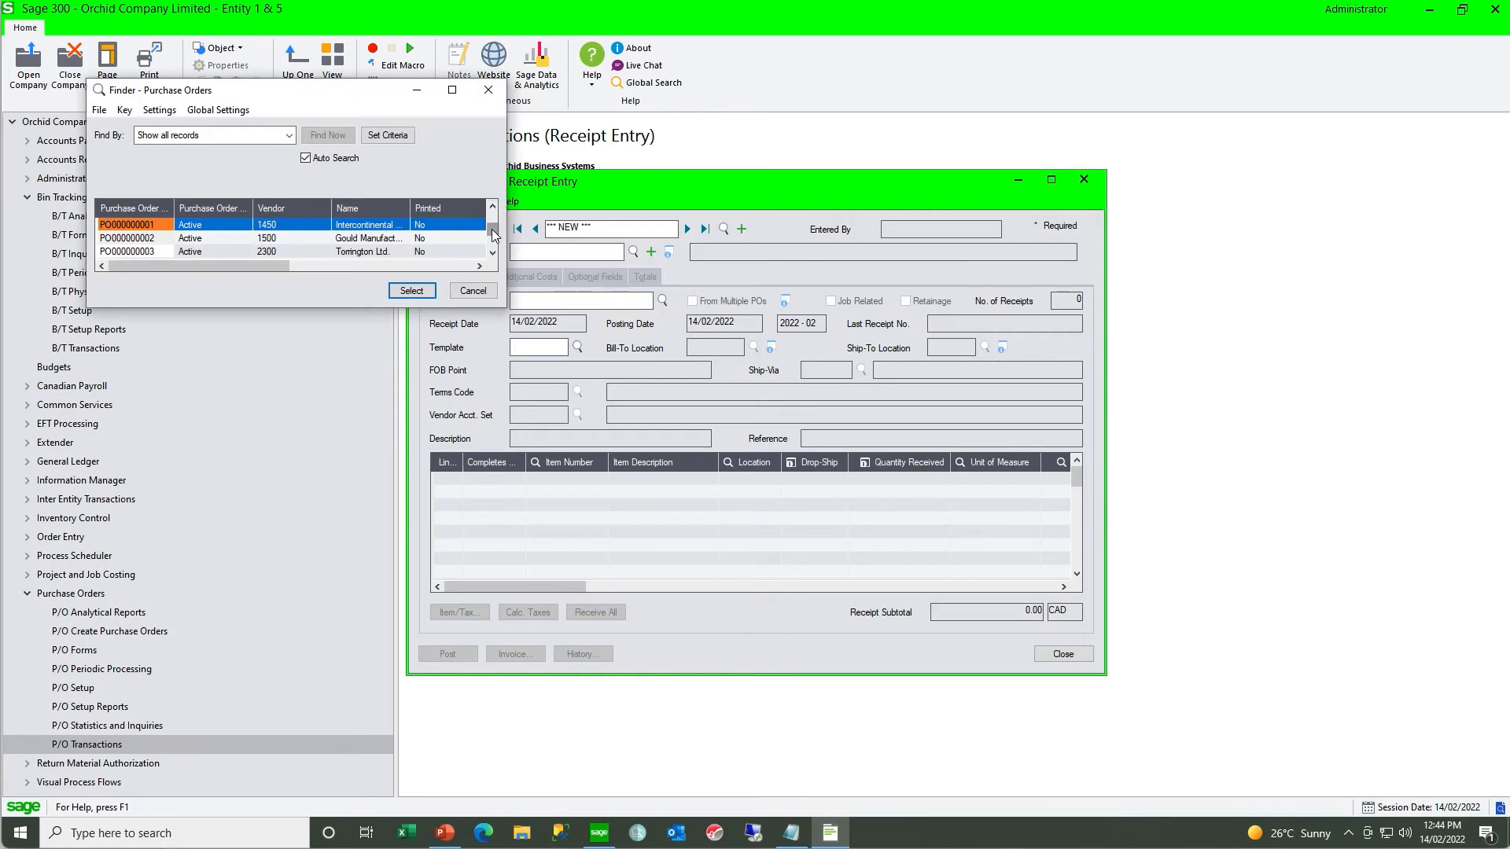
drag(492, 225, 493, 246)
click(420, 289)
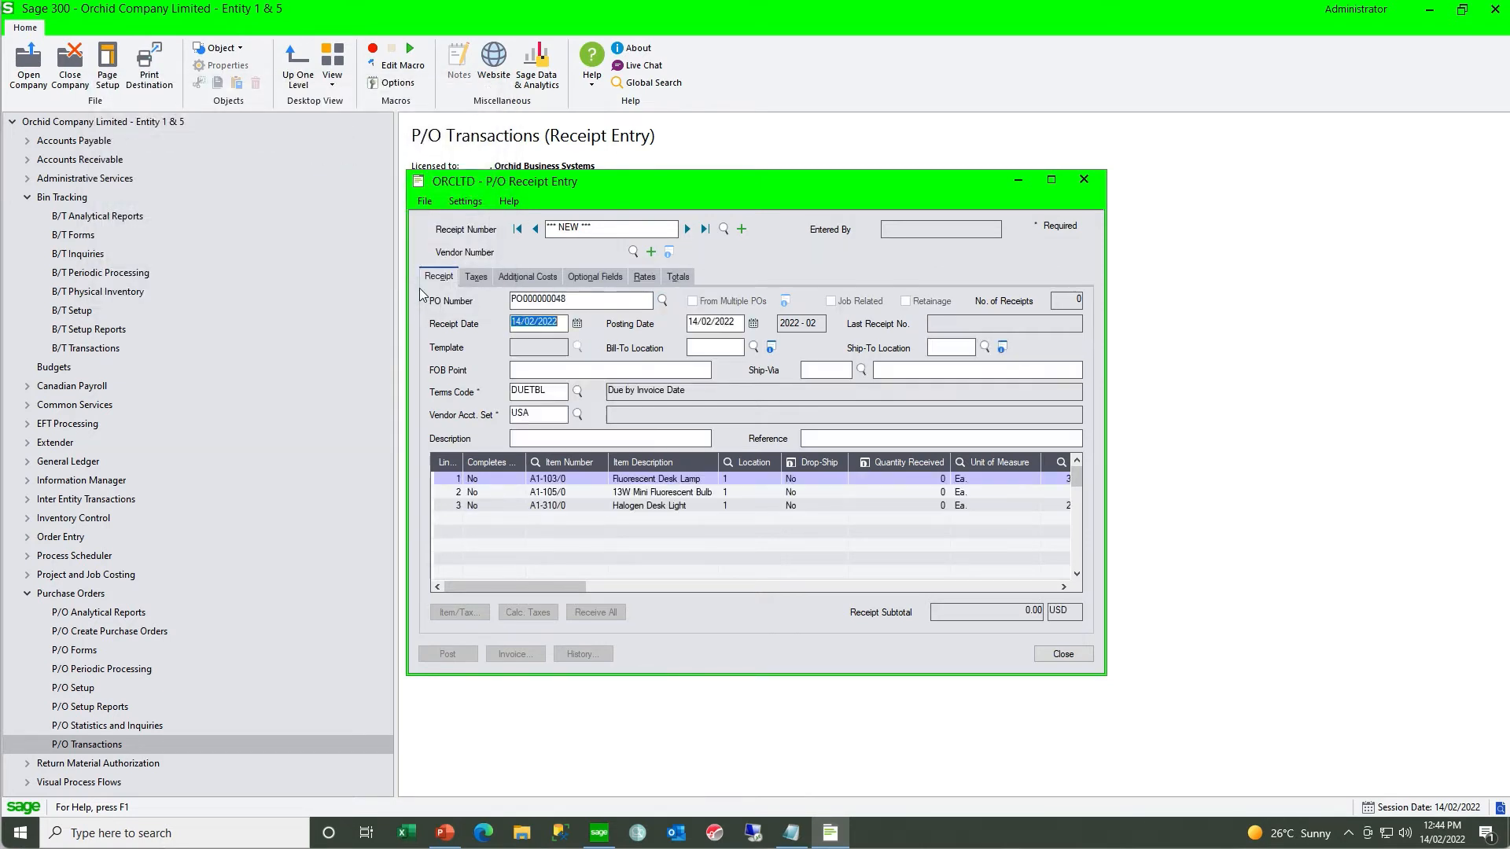
- Receive all items on the purchase order and post the receipt
click(597, 612)
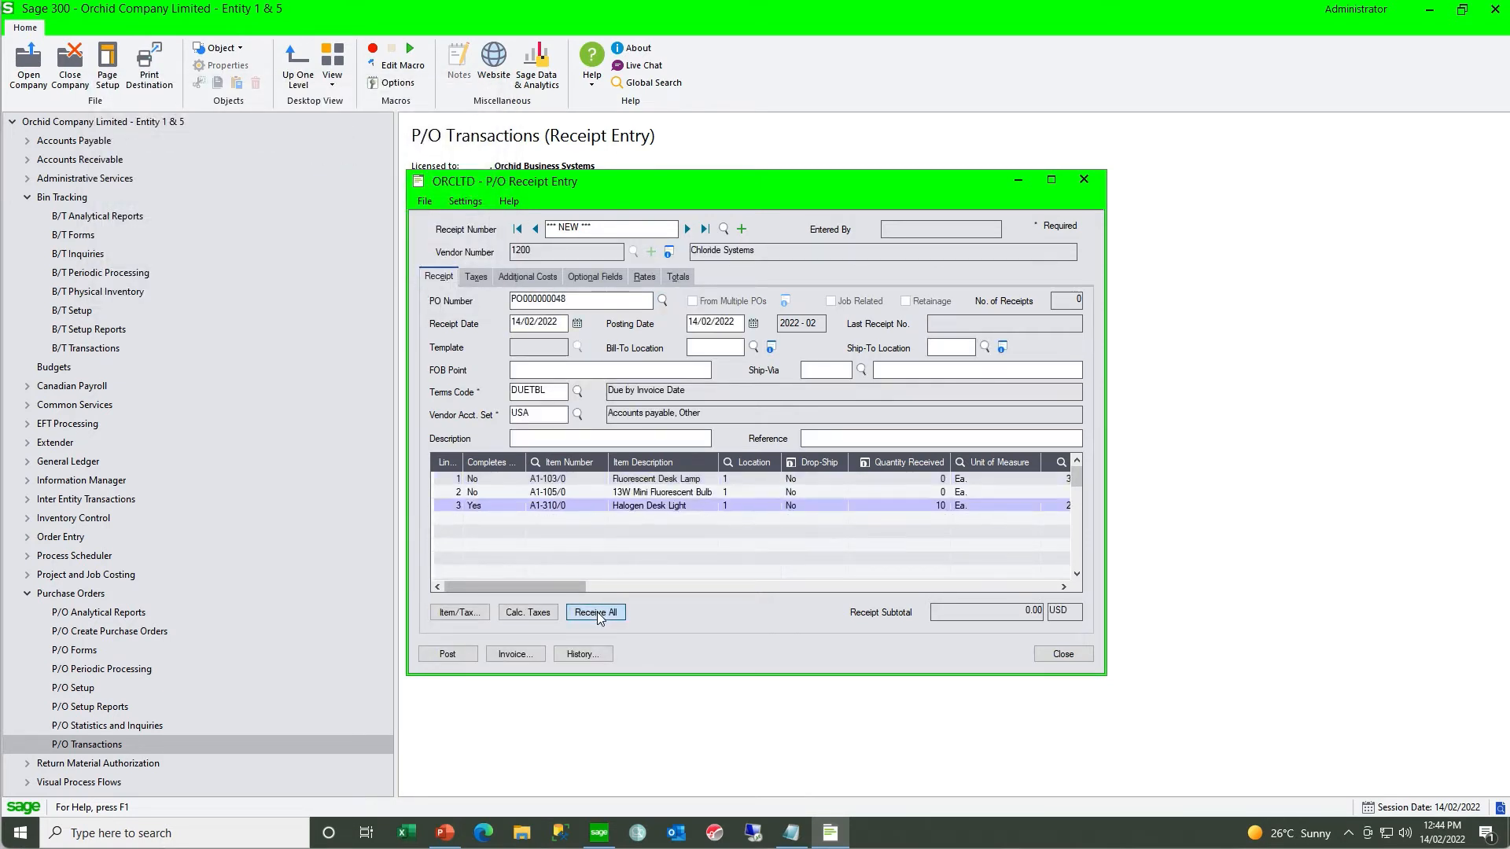
click(453, 655)
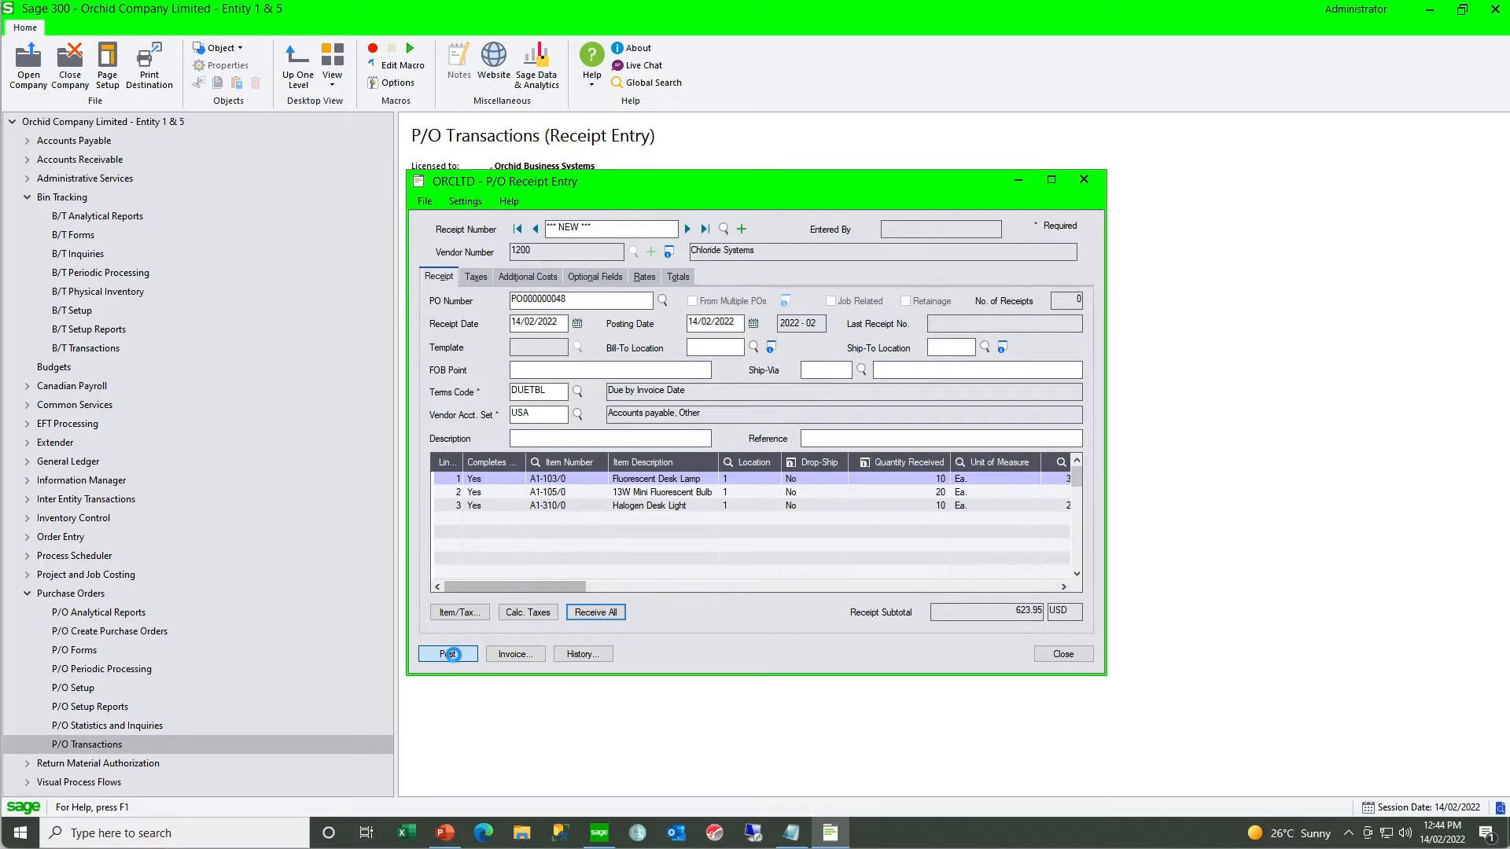
click(767, 491)
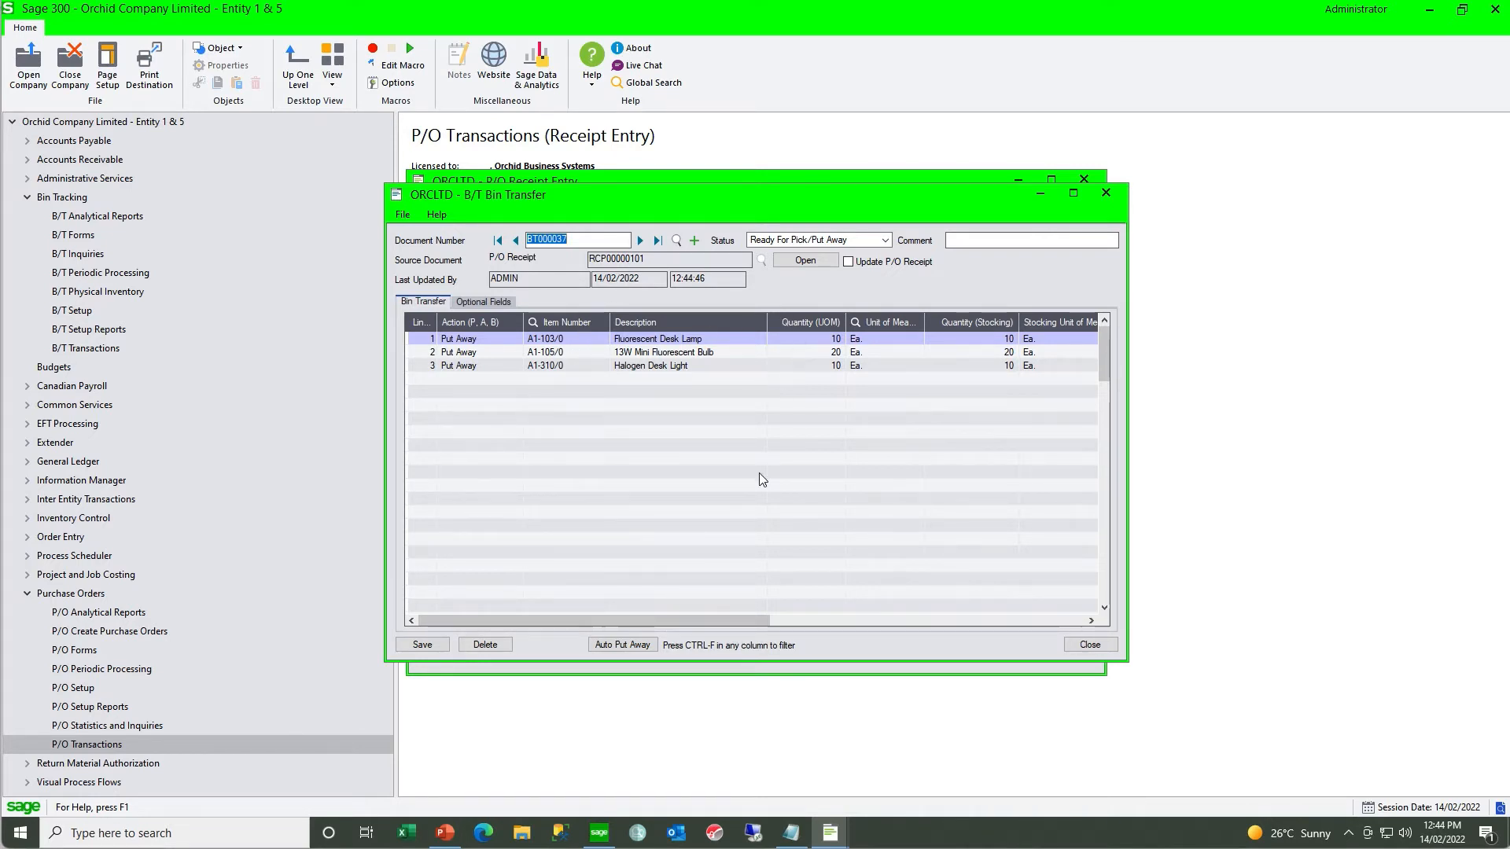
- Review the receipt's default put-away bins and assign the 13W Mini Fluorescent Bulb line to bin C010101 with a put-away quantity of 20
drag(730, 616, 890, 623)
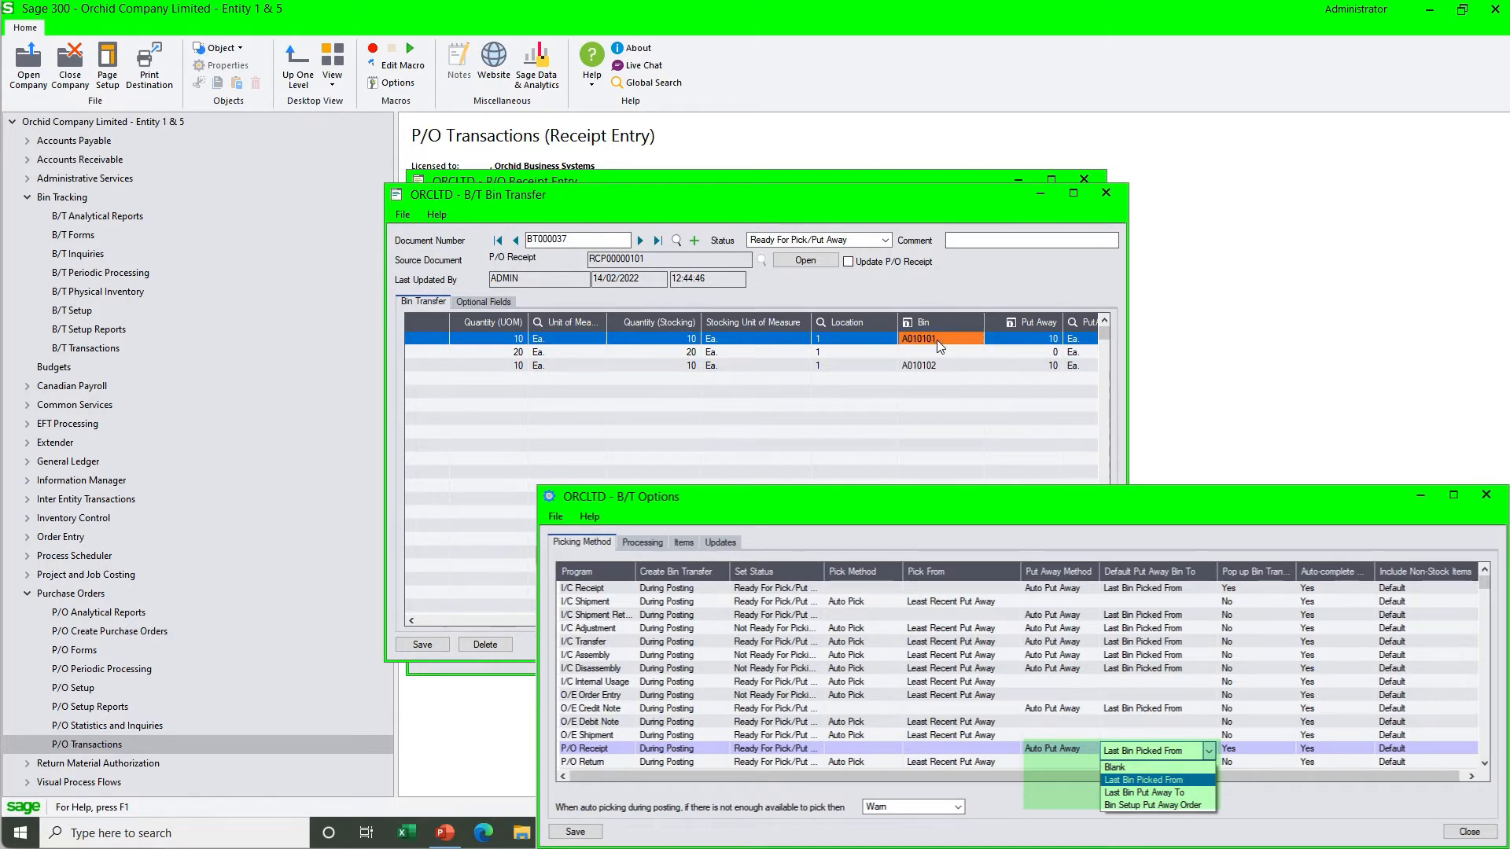
click(932, 366)
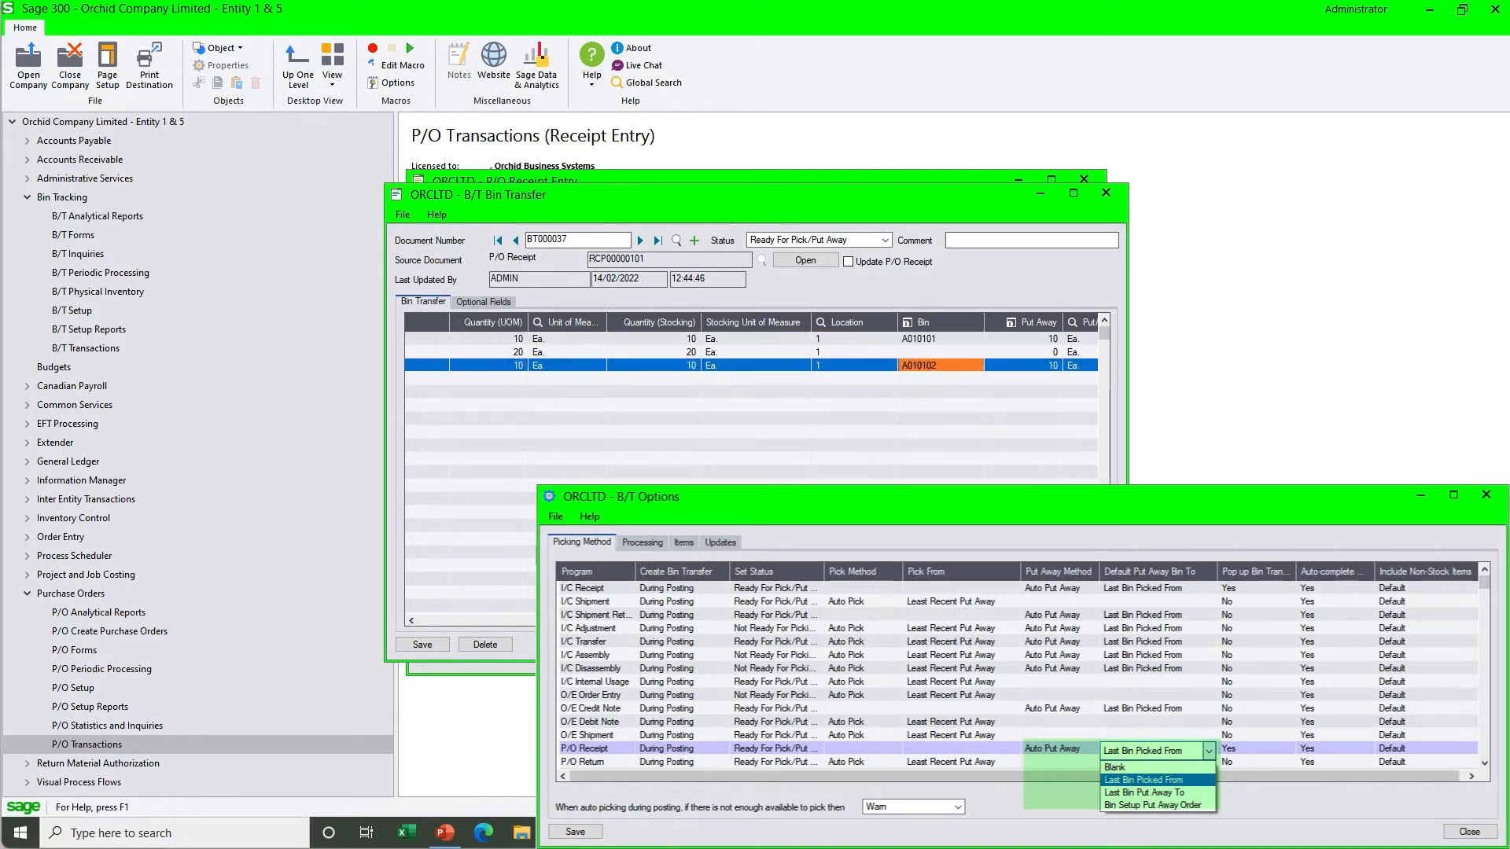
drag(669, 620, 585, 620)
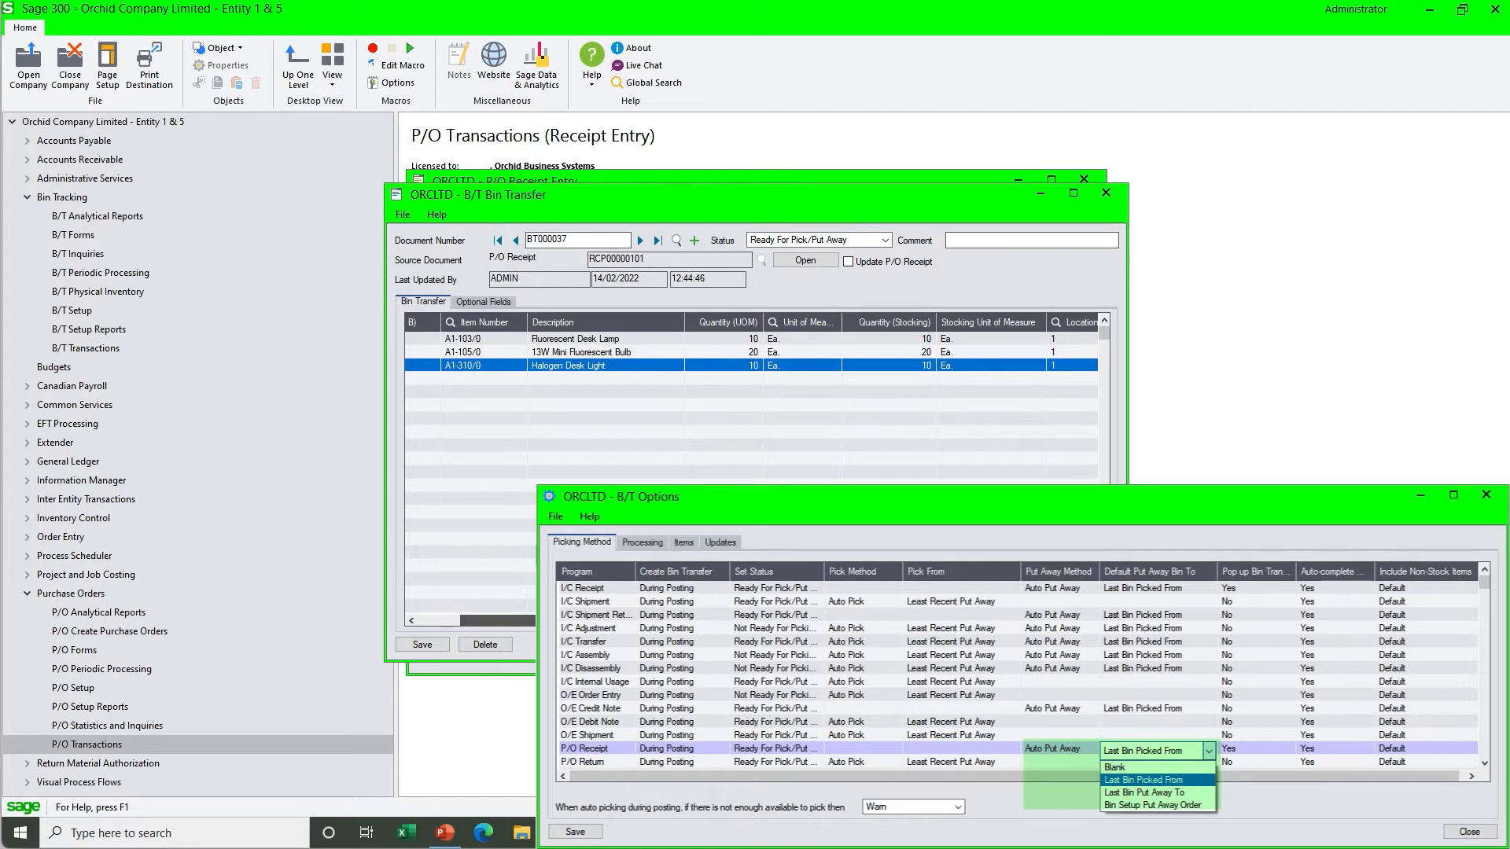
drag(586, 621, 731, 620)
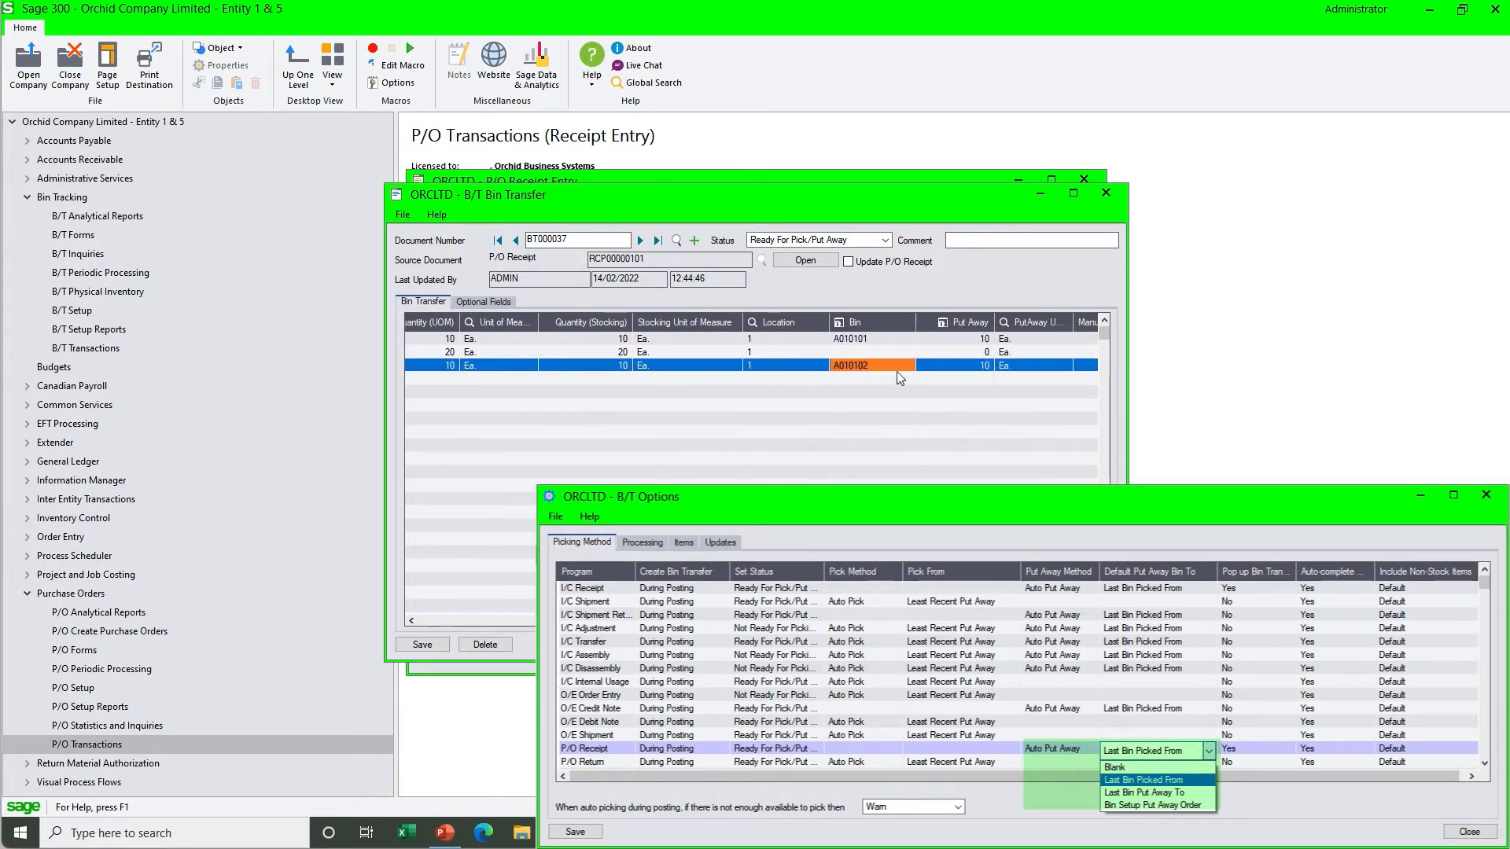
click(880, 352)
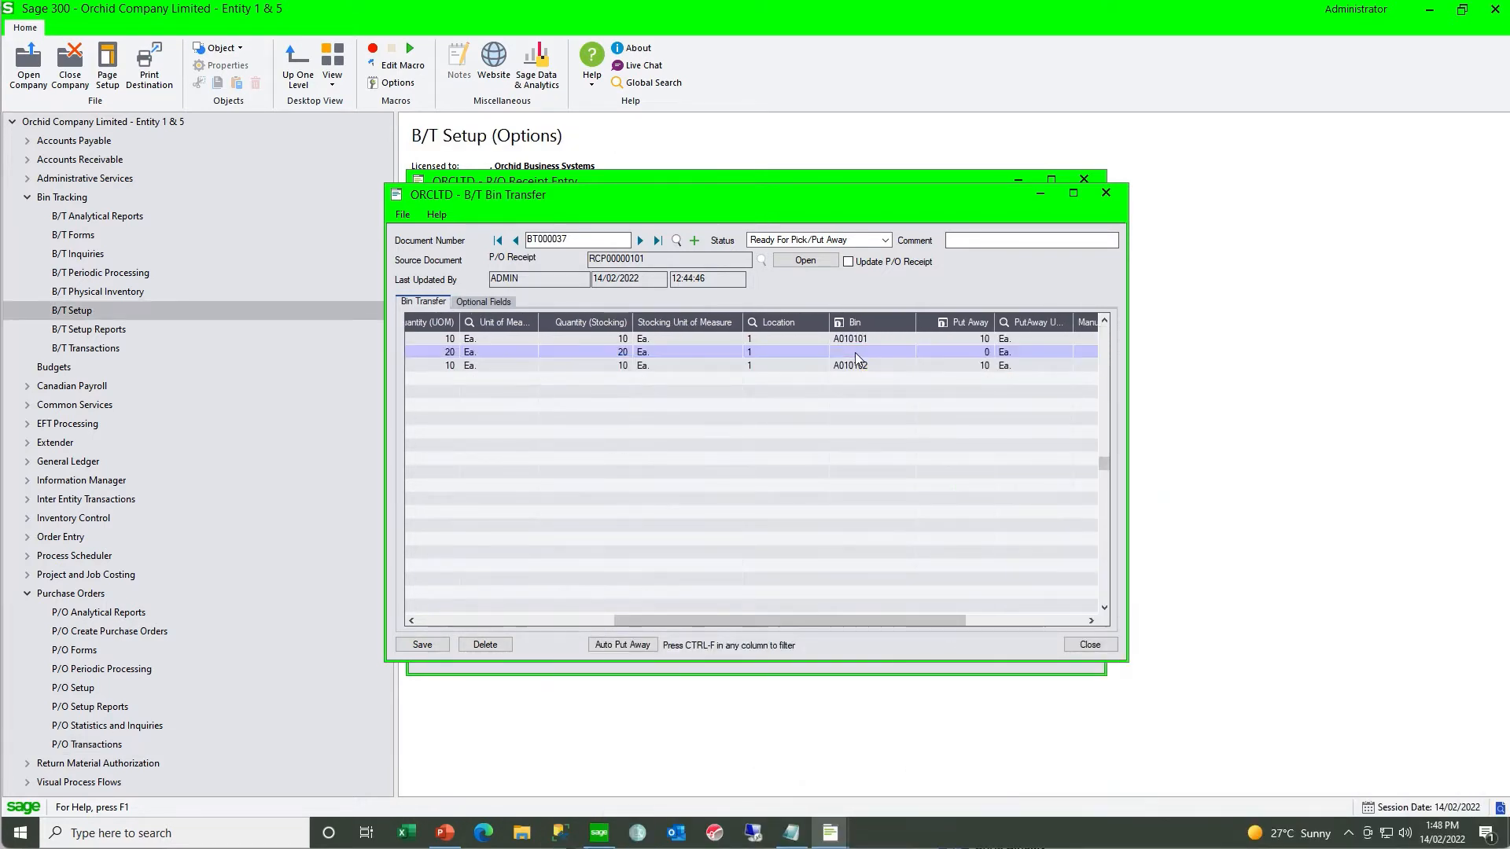
click(856, 353)
text(C010101)
key(Tab)
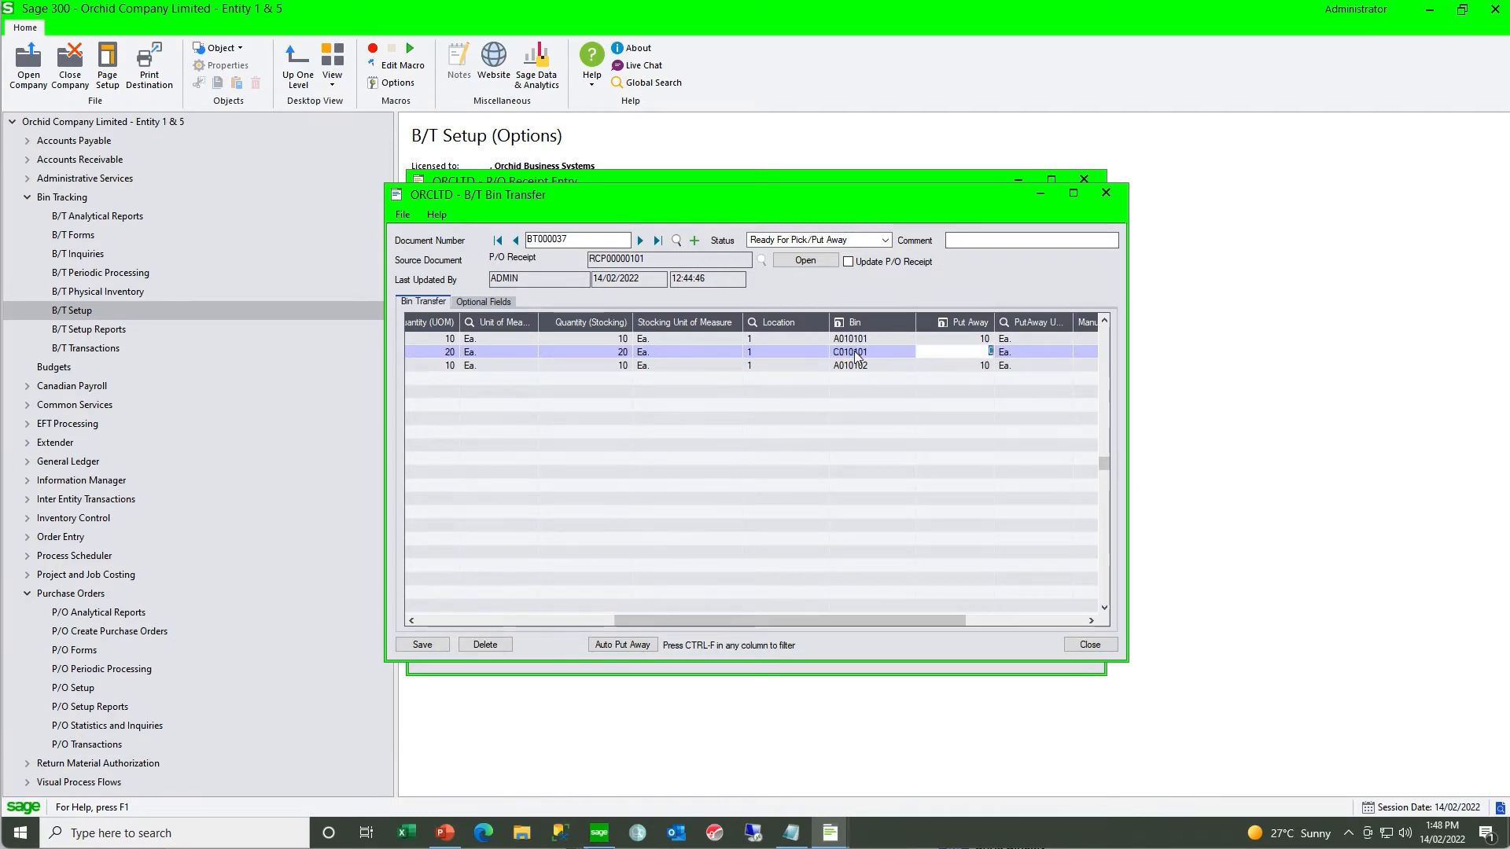
text(20)
key(Tab)
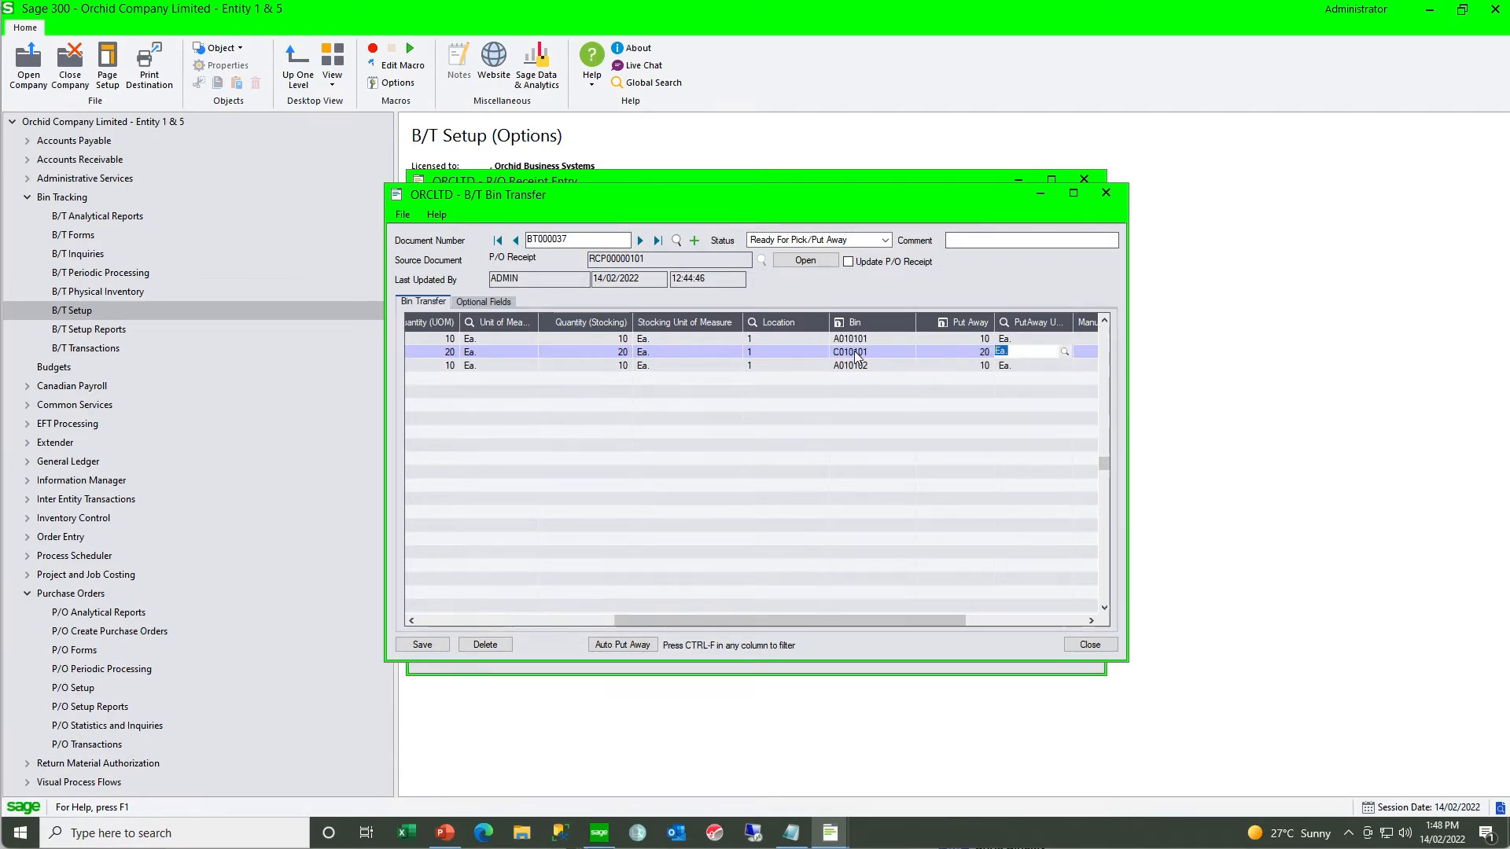
- Save the put-away bin transfer with its status set to Completed and close it
click(430, 648)
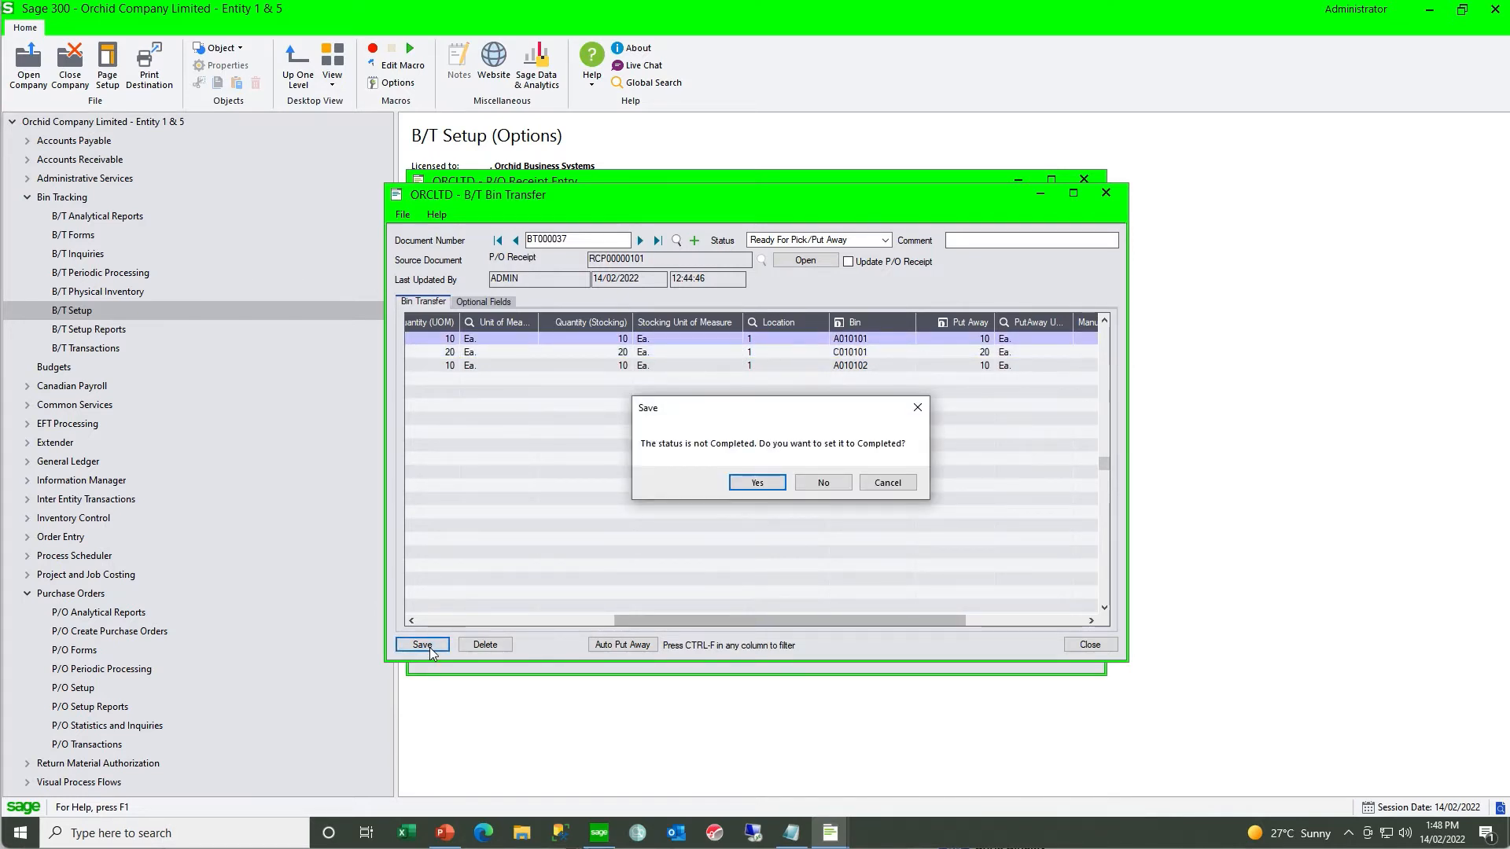
click(746, 485)
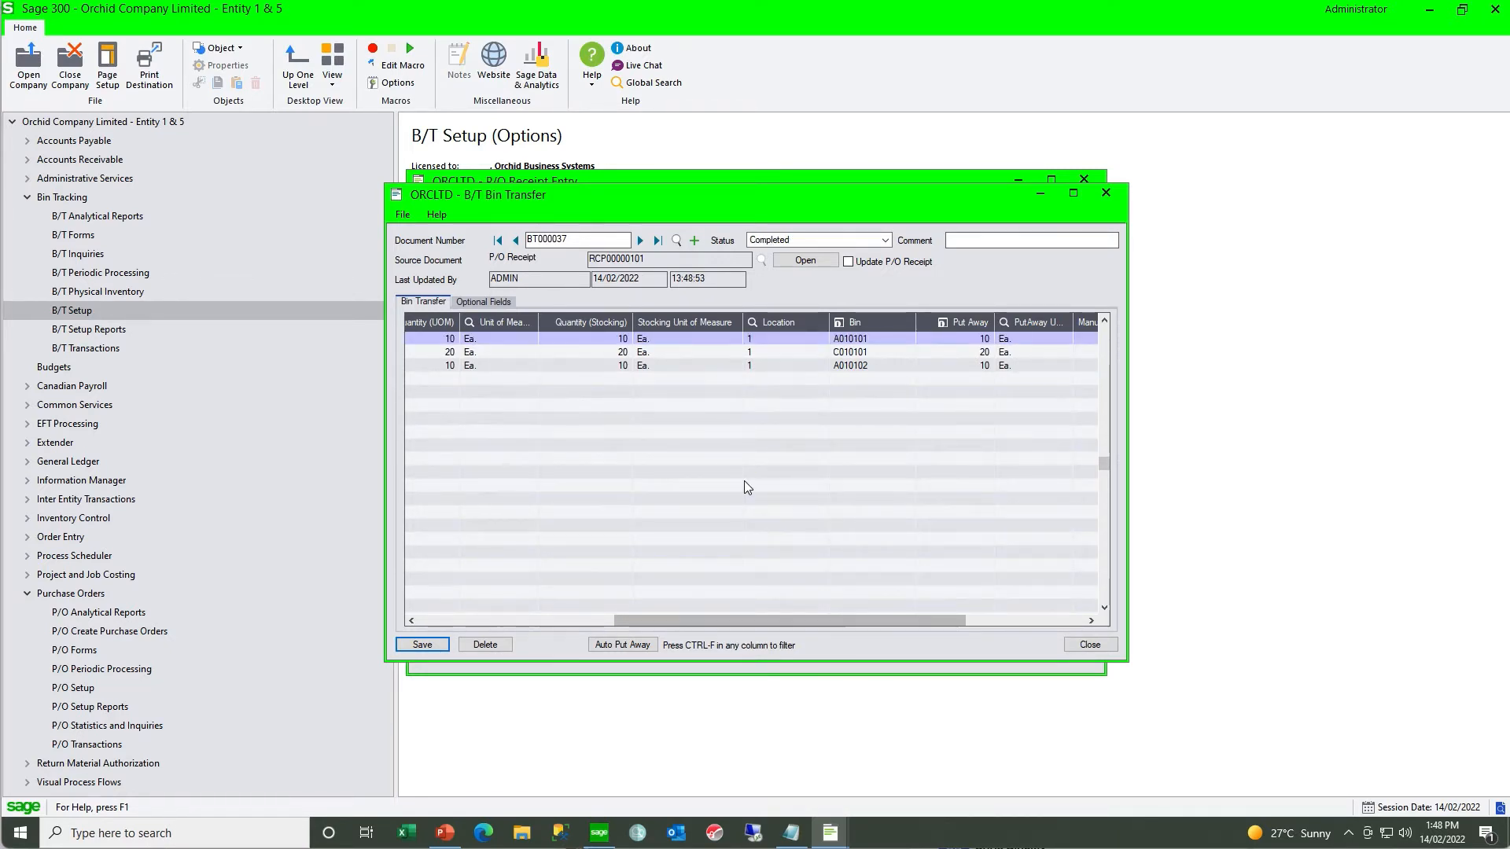
click(1107, 194)
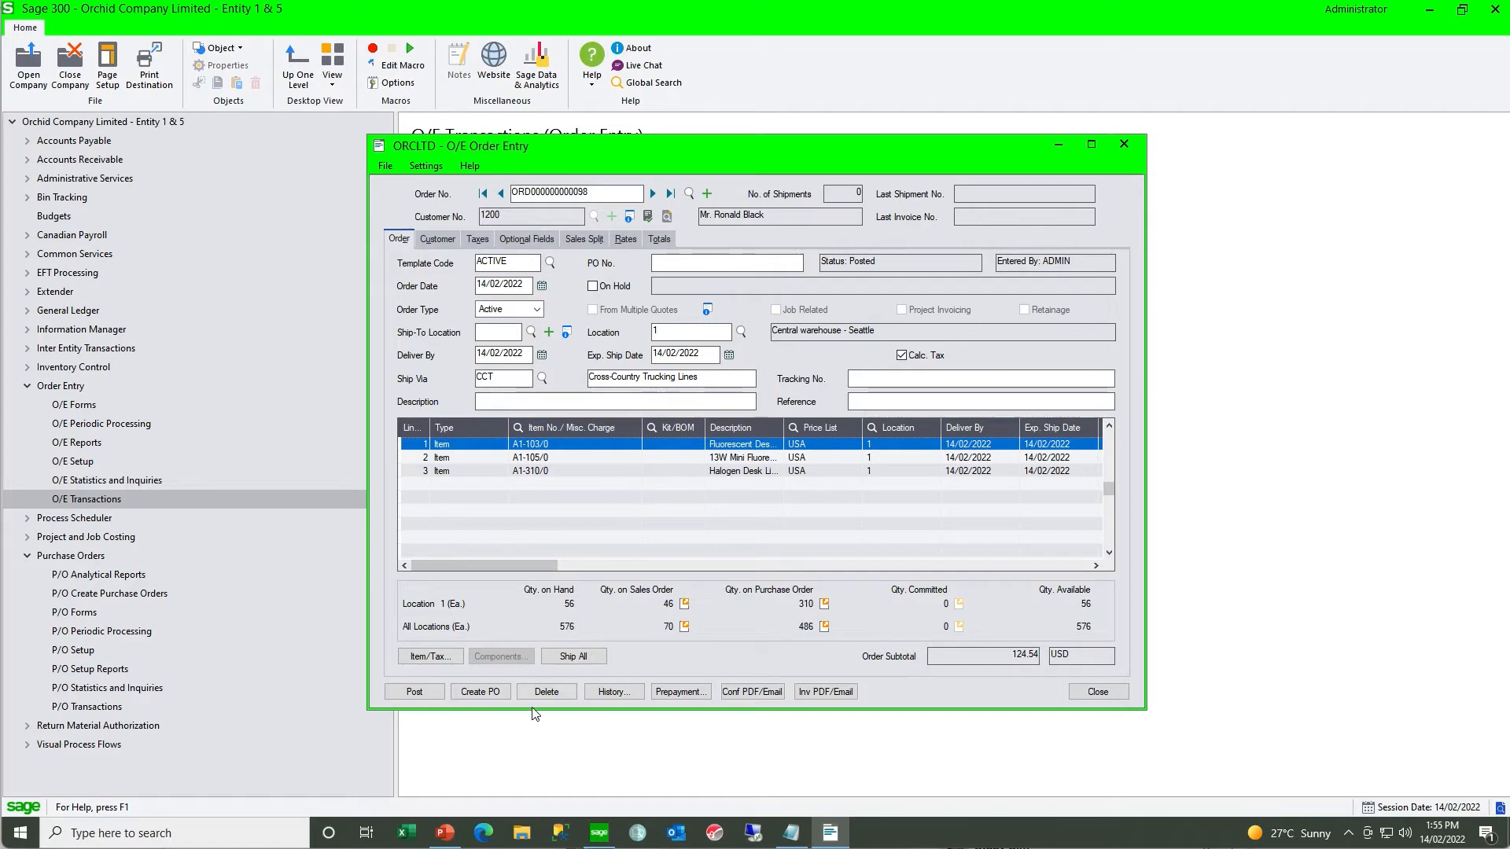
- Ship all items on the open sales order and post it, moving the posting confirmation over the order
click(567, 657)
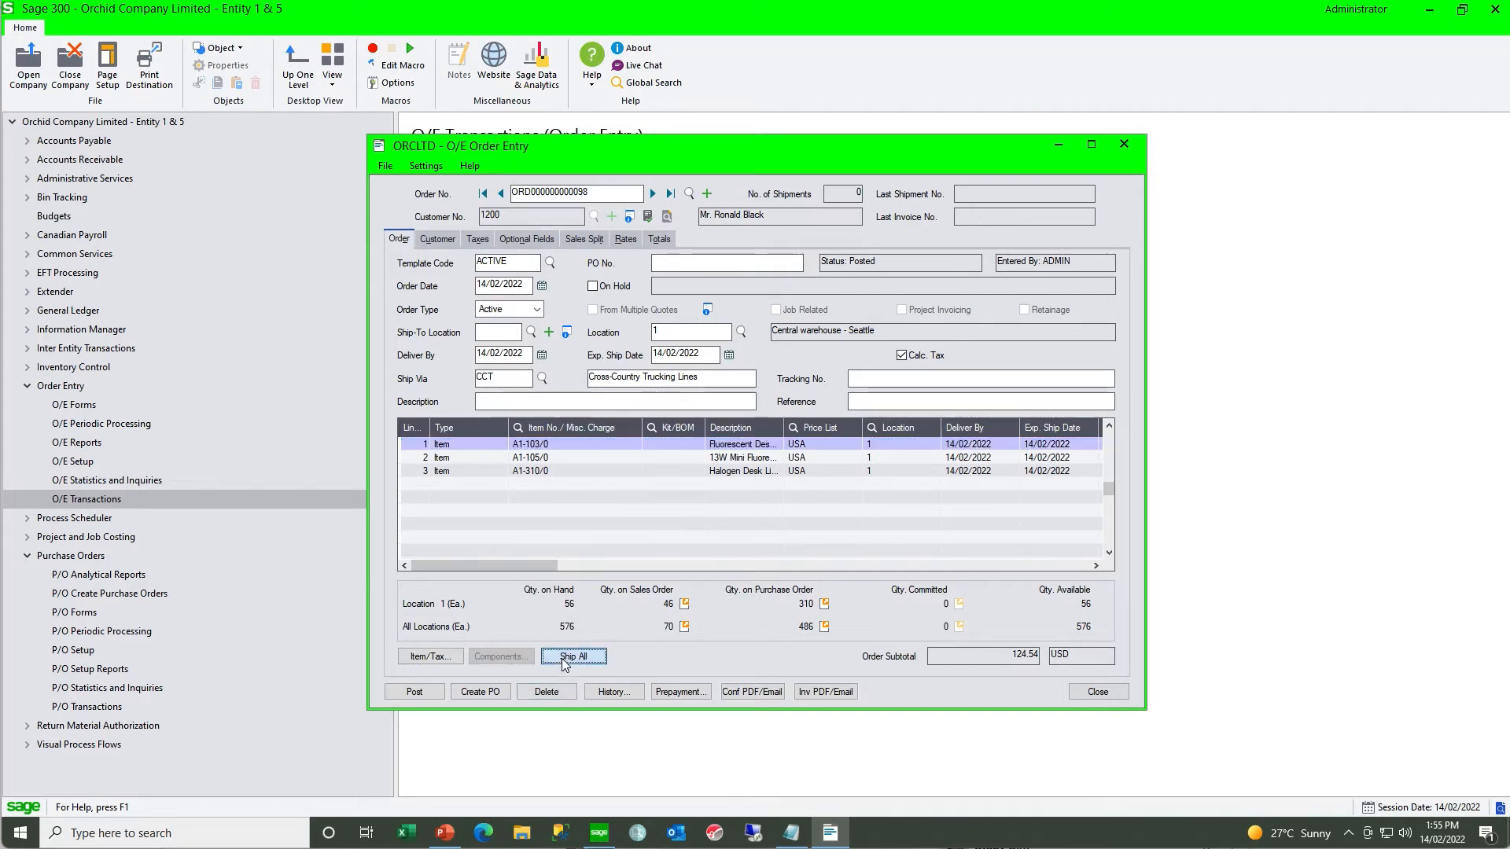
click(423, 692)
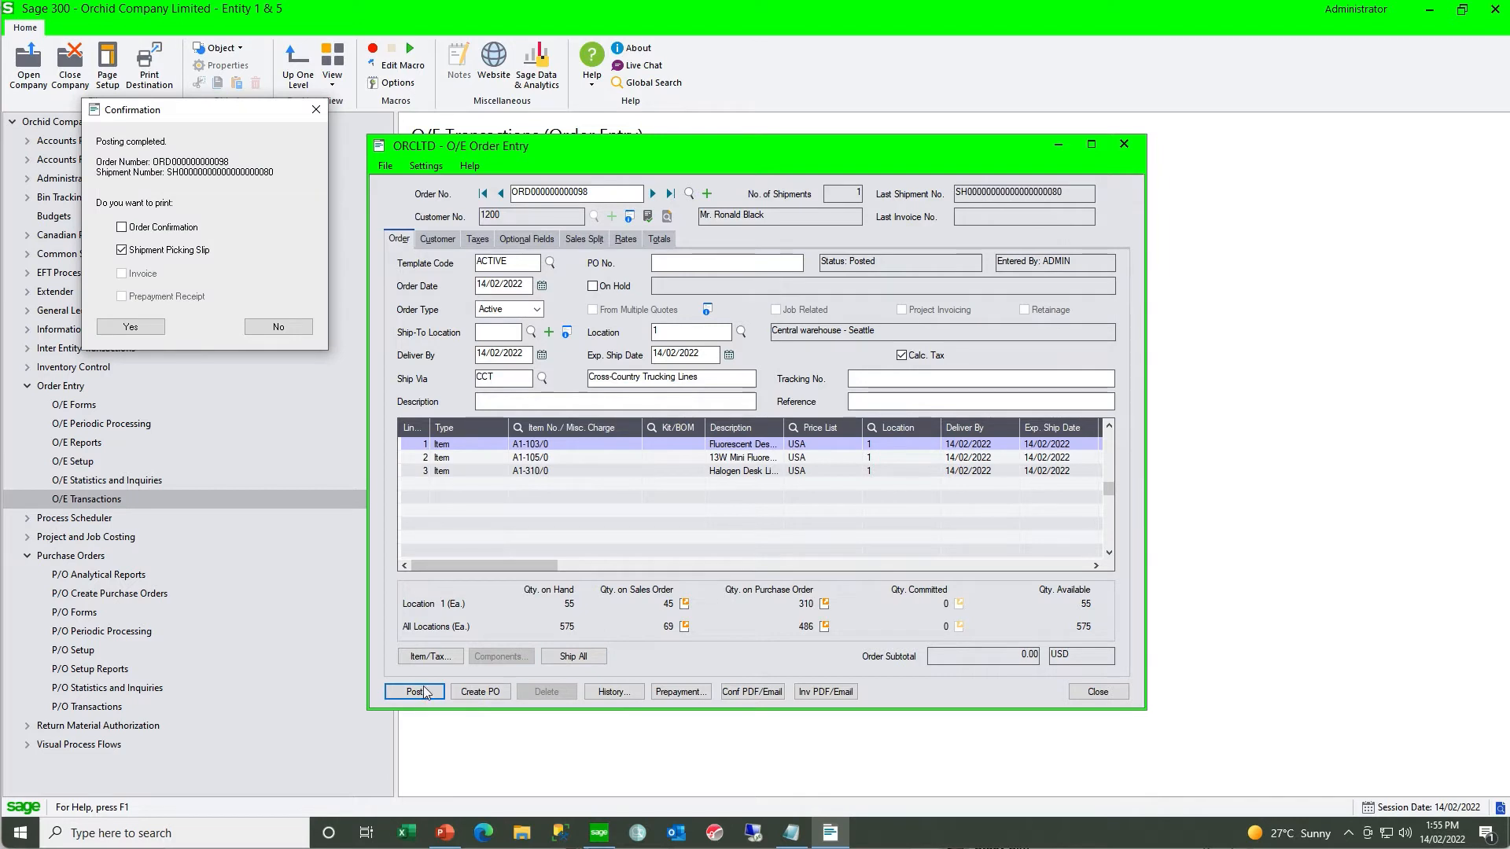
drag(185, 111, 774, 232)
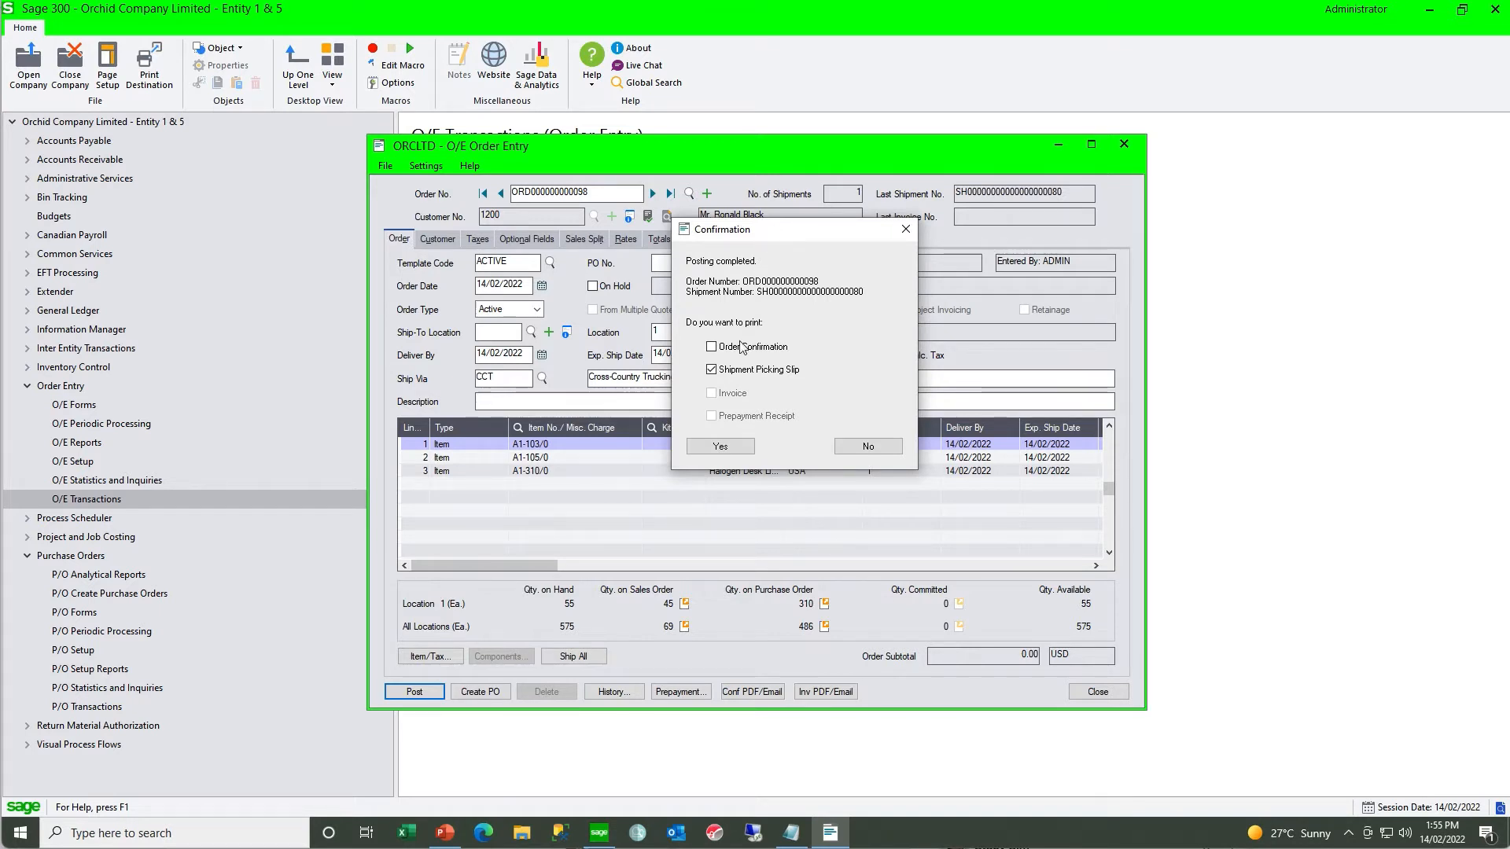
- Print the shipment picking slip to the preview, check its bin numbers, and close the slip and the order
click(715, 448)
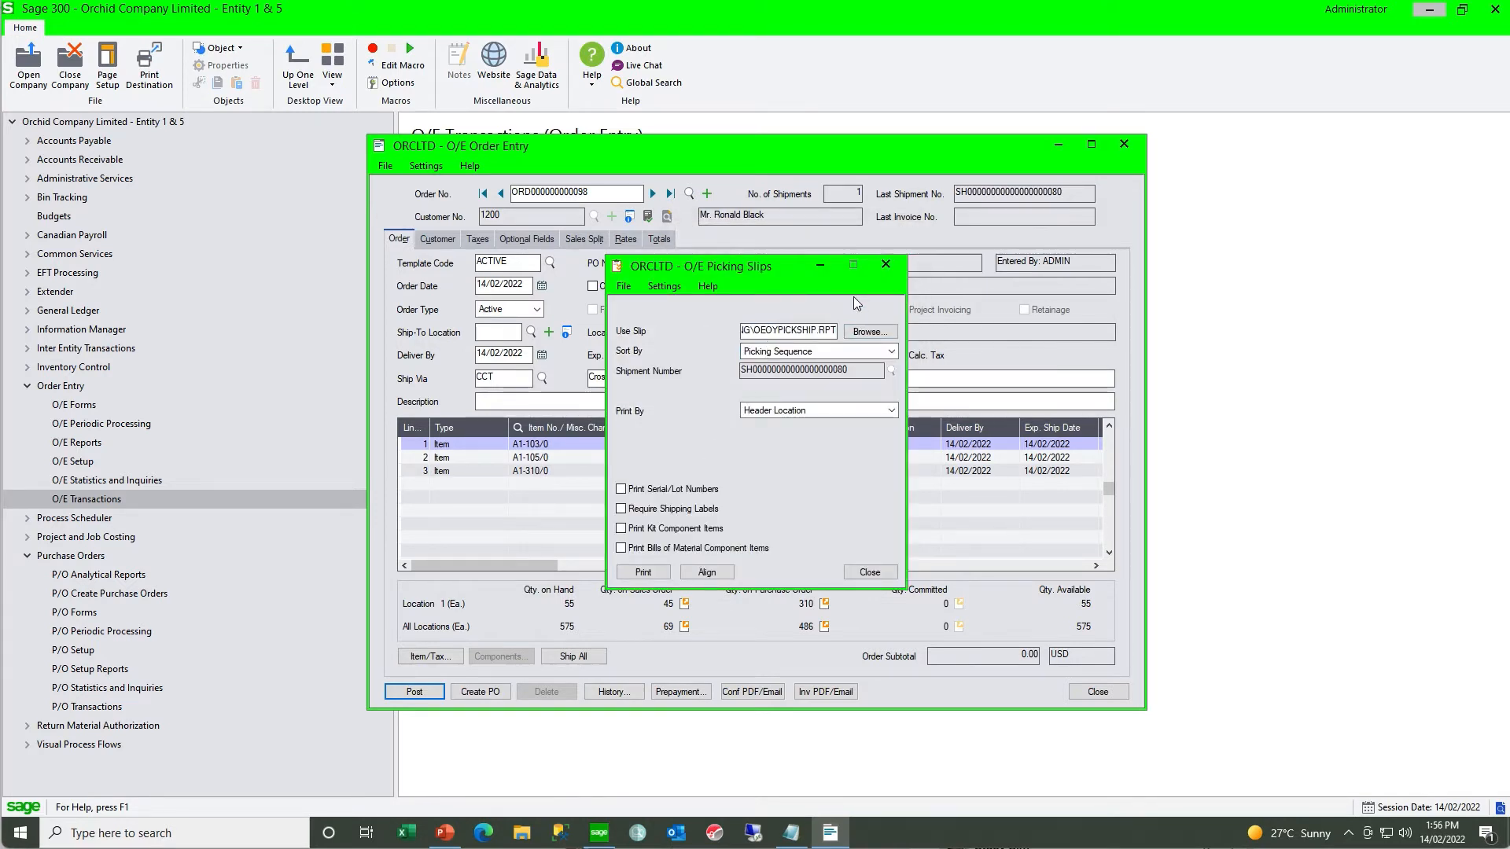
click(641, 573)
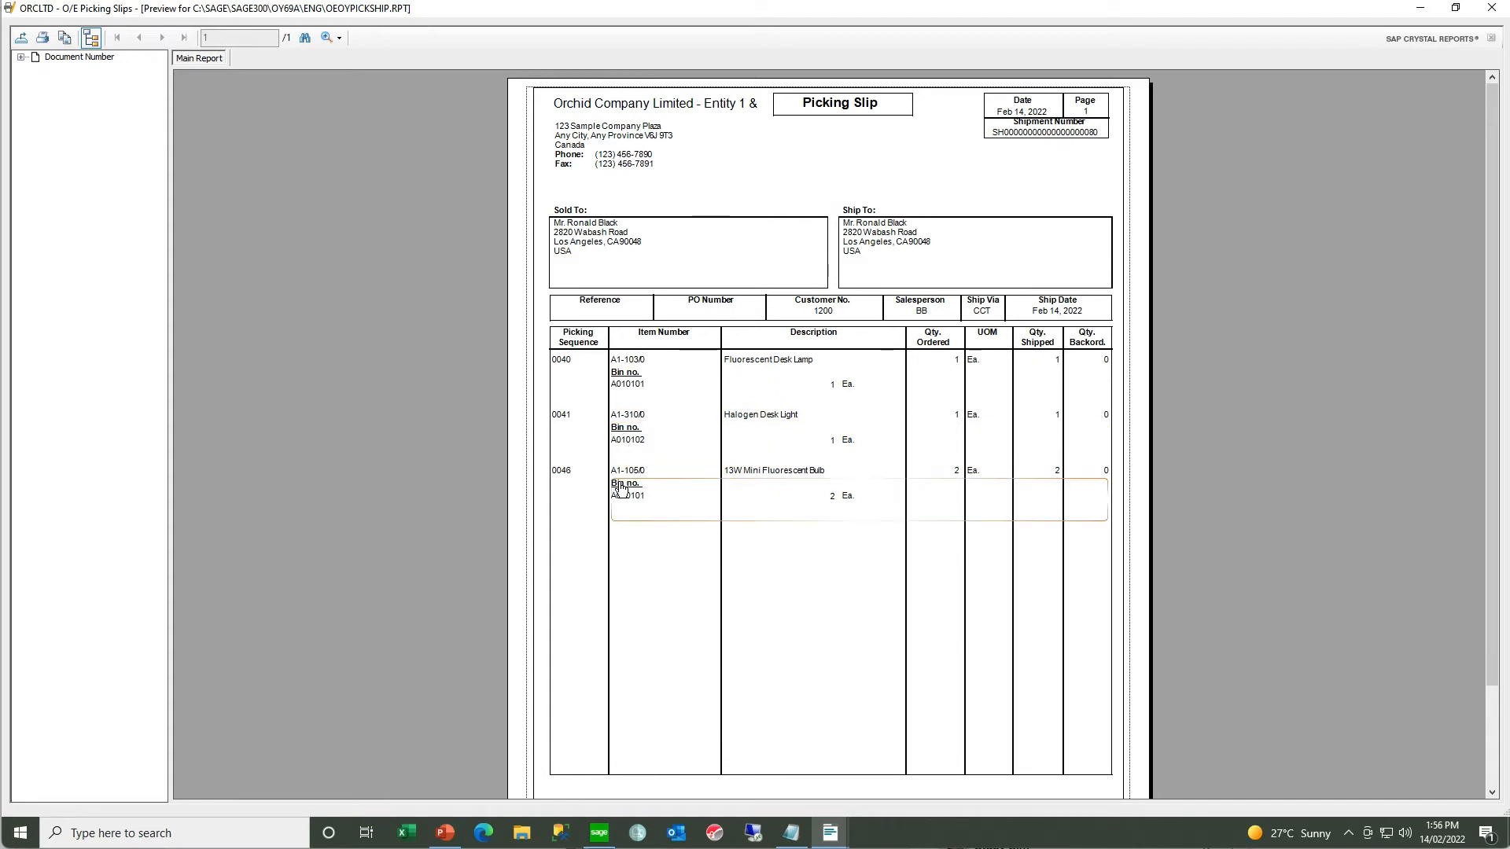
click(1490, 10)
click(860, 569)
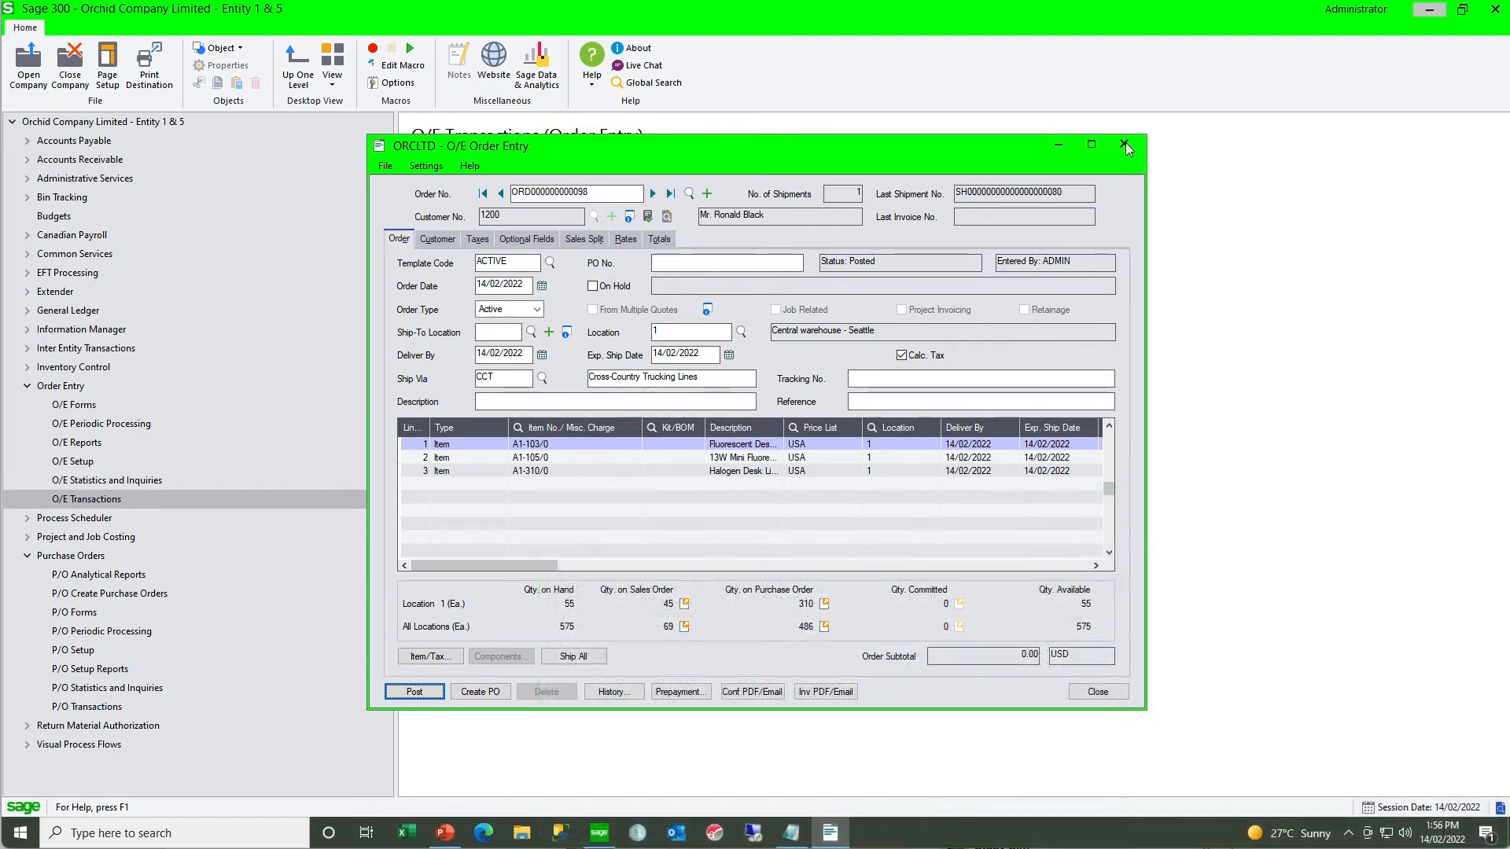
click(1125, 143)
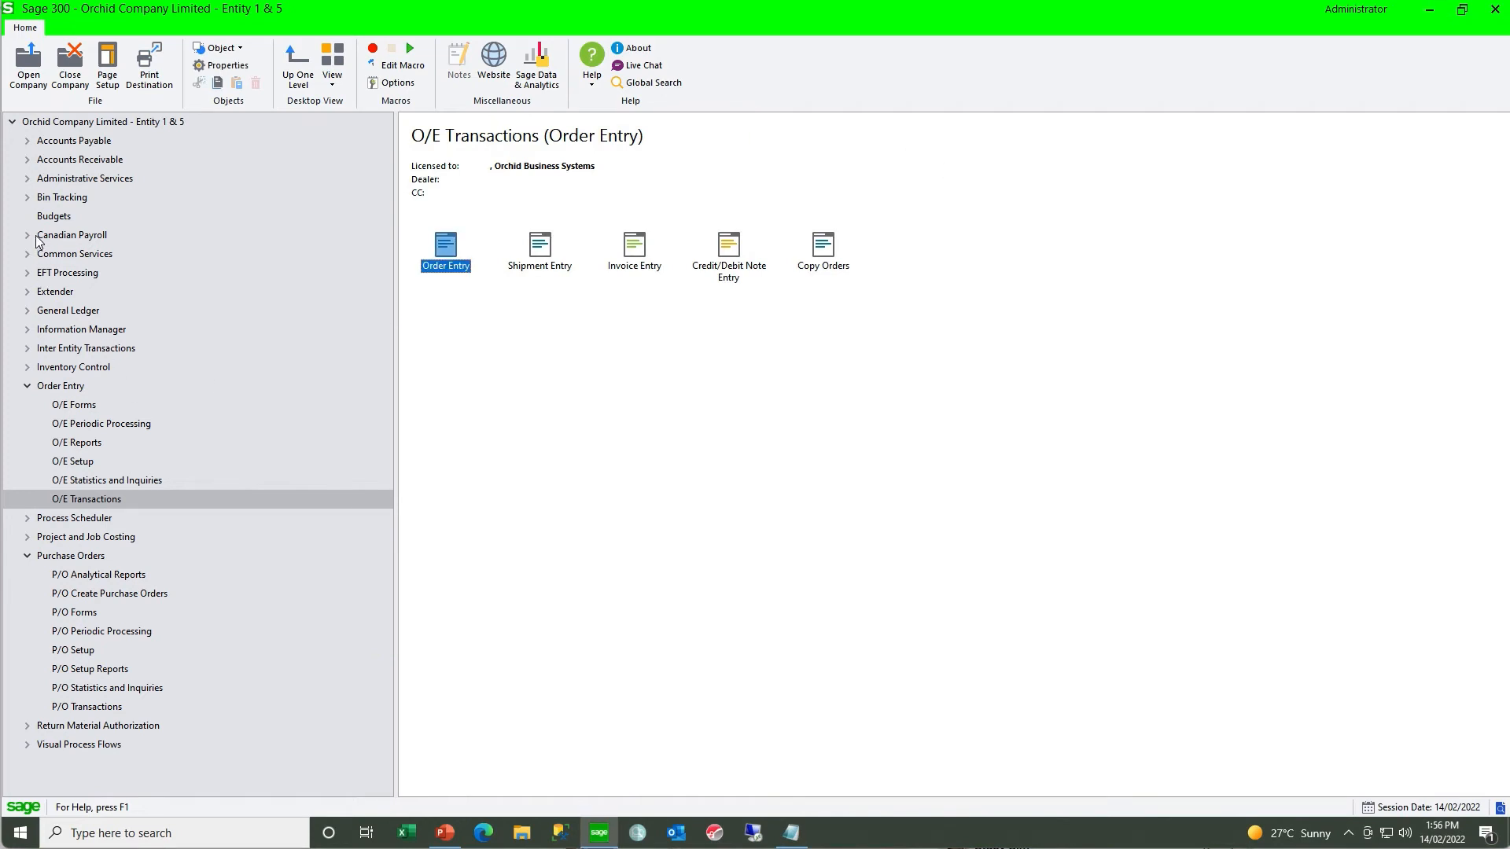
- Open the Bin Tracking pick status, open the new O/E shipment's bin transfer from it, and review the bins assigned to its lines
click(27, 198)
click(73, 350)
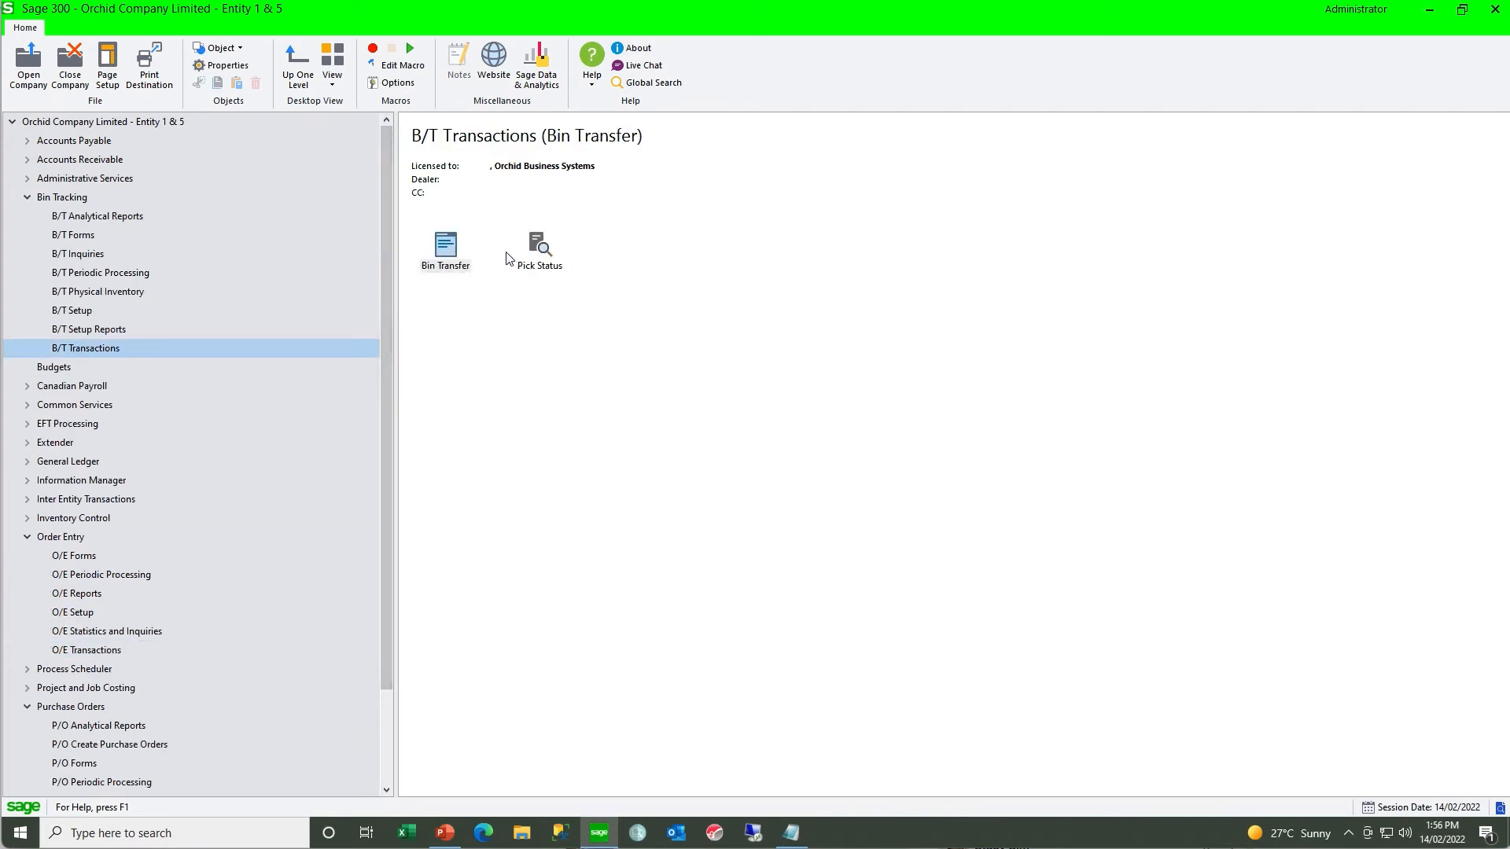
double_click(538, 248)
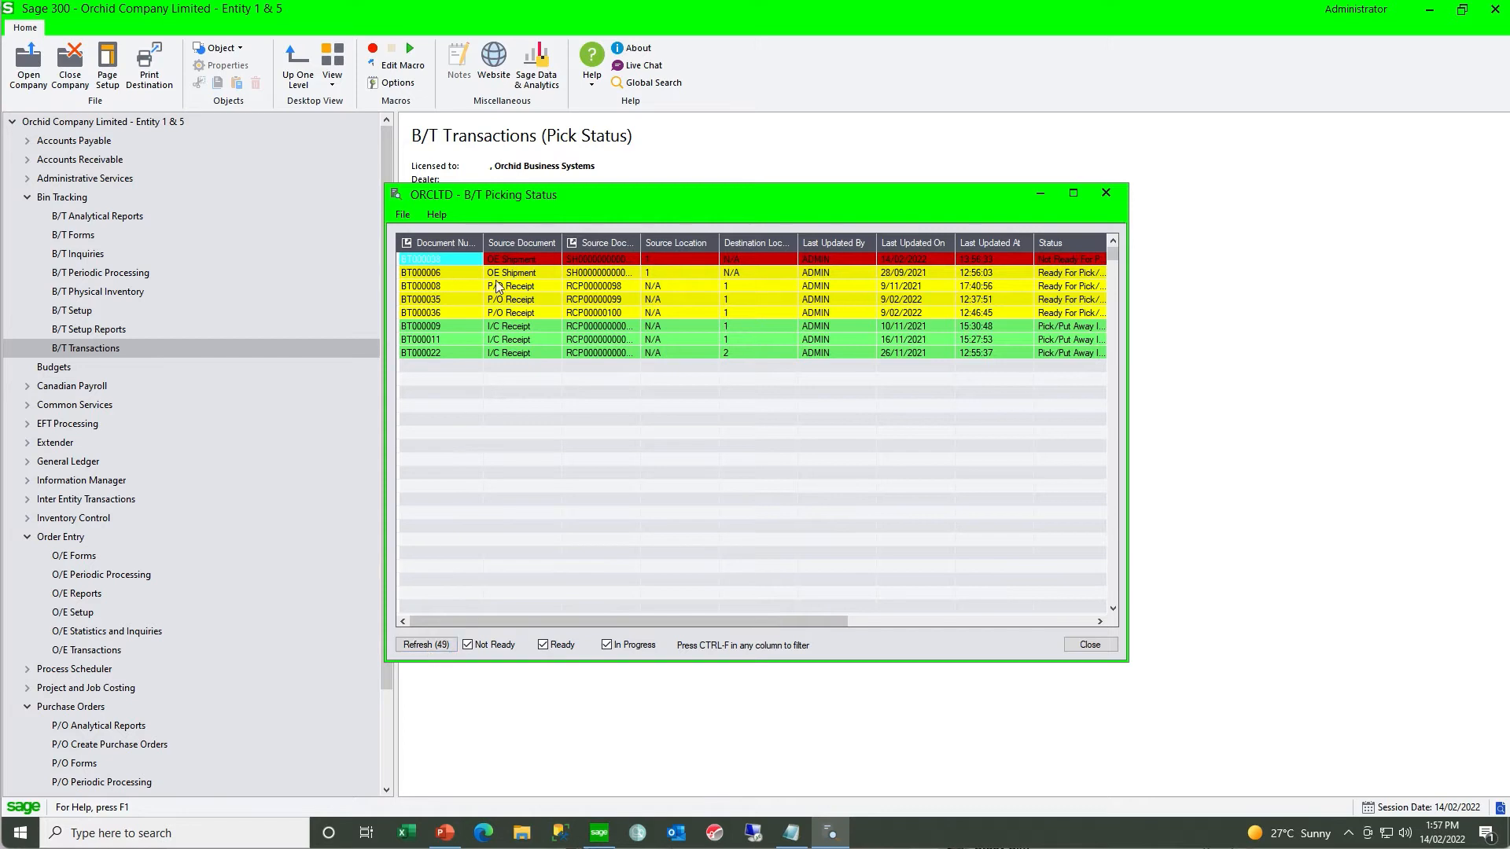
double_click(459, 263)
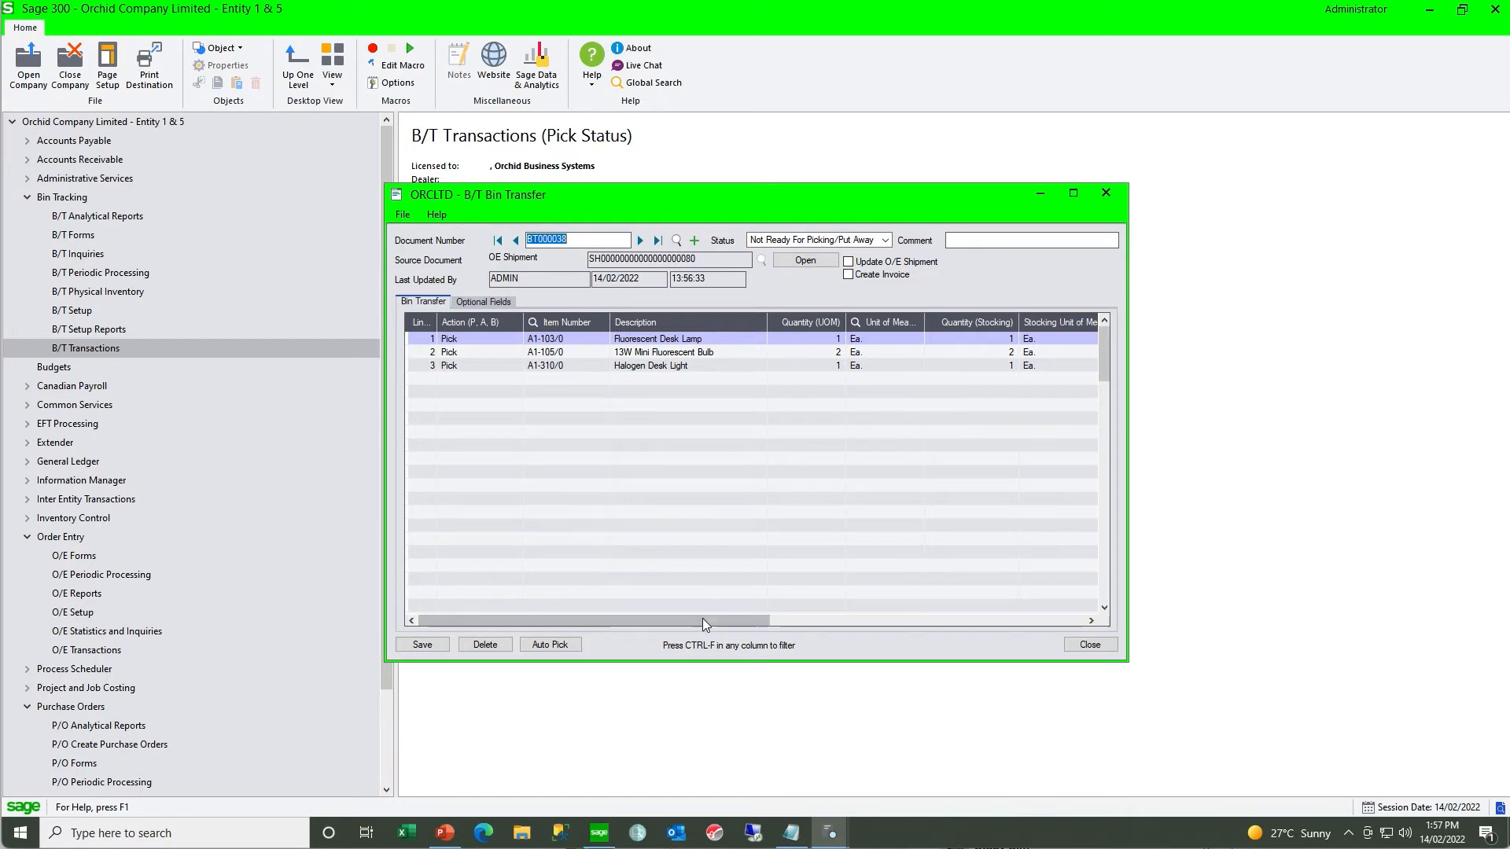
drag(702, 620, 815, 619)
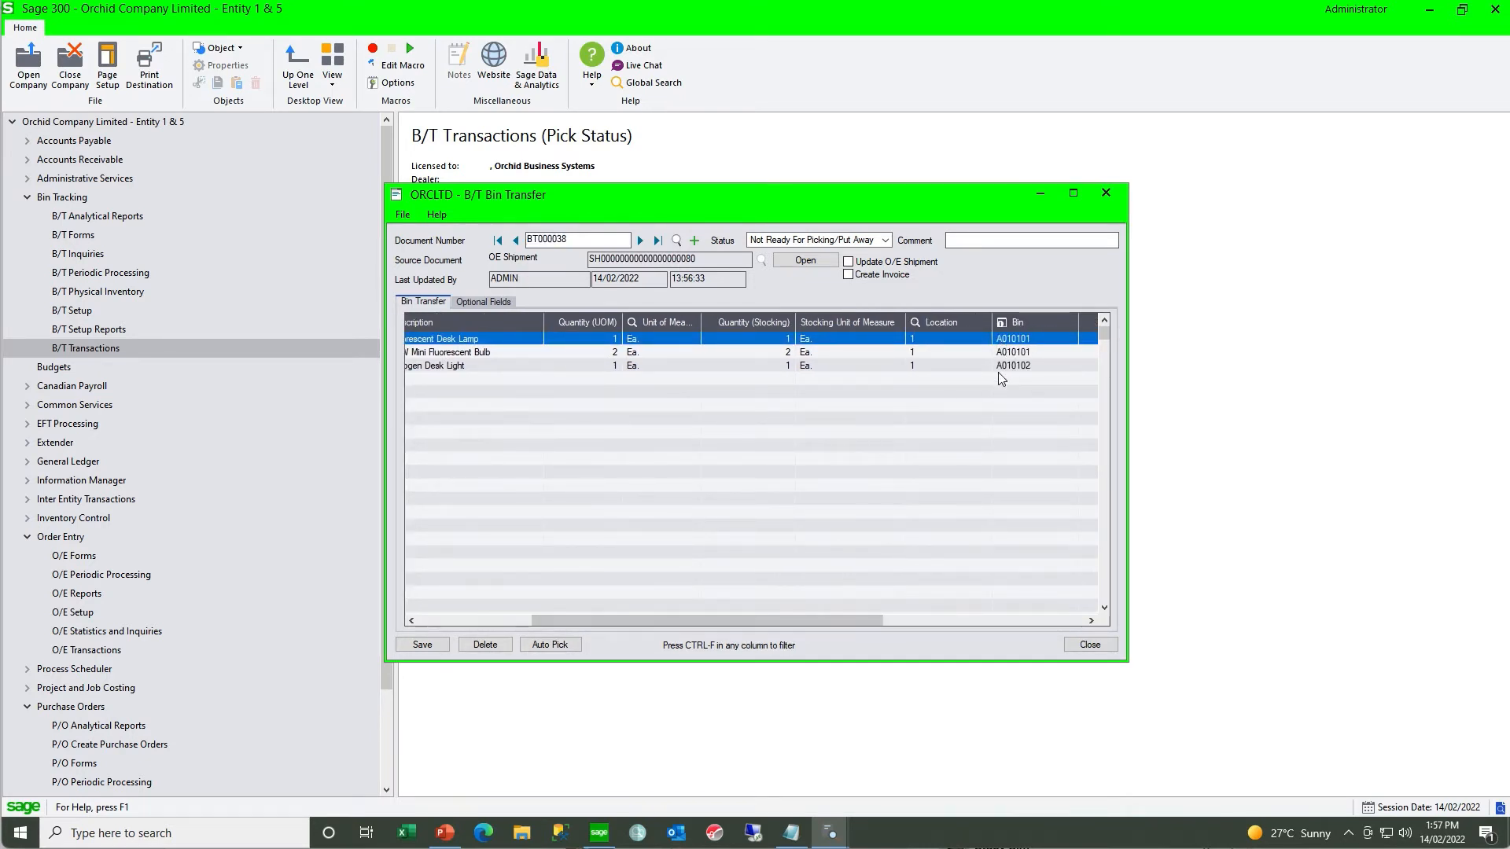
- Save the shipment's bin transfer as Completed, close it, and refresh the picking status list
click(421, 645)
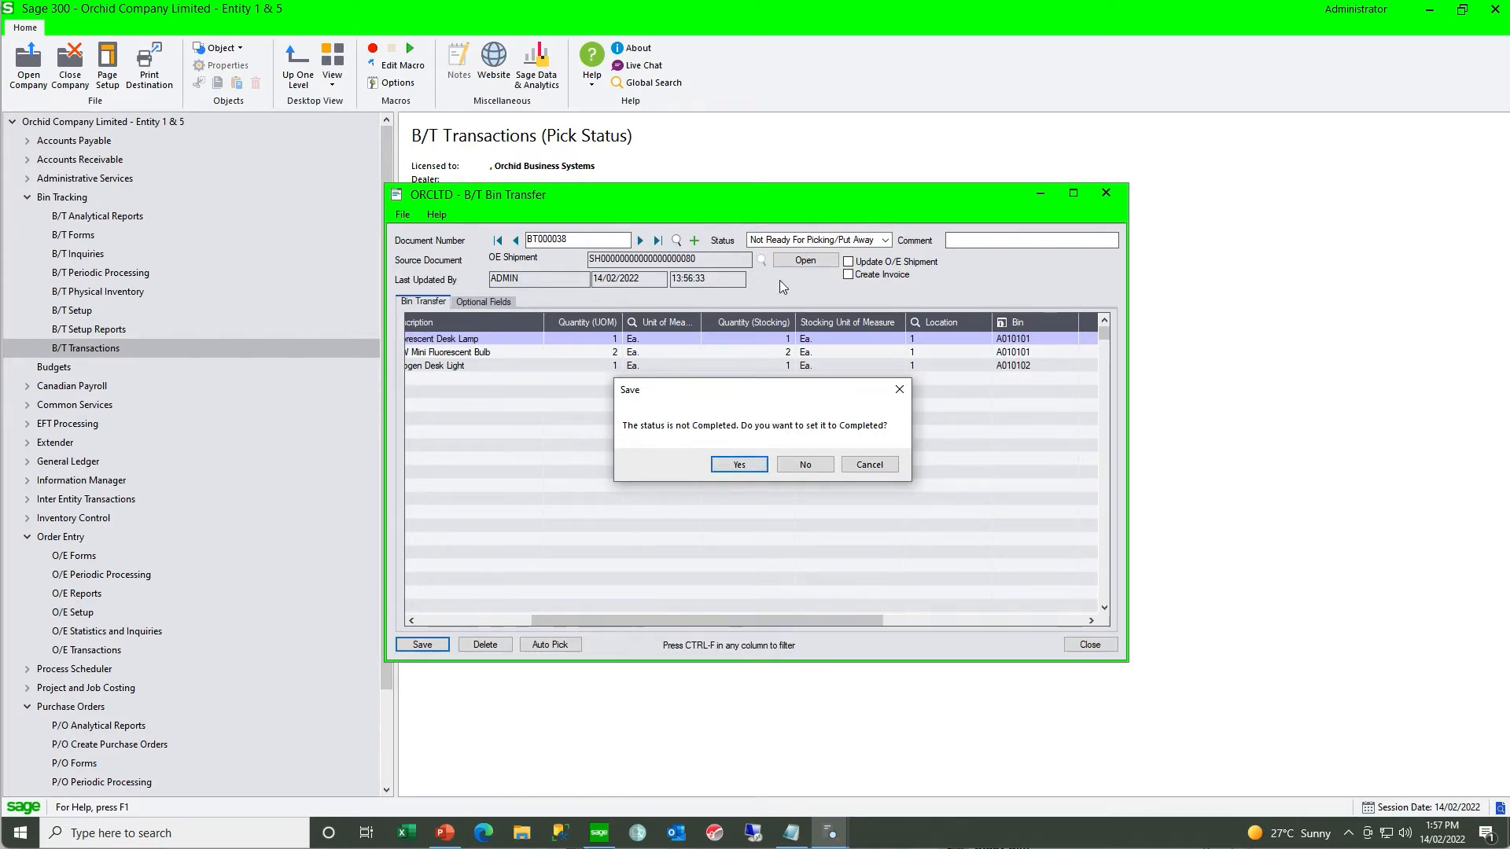
click(719, 467)
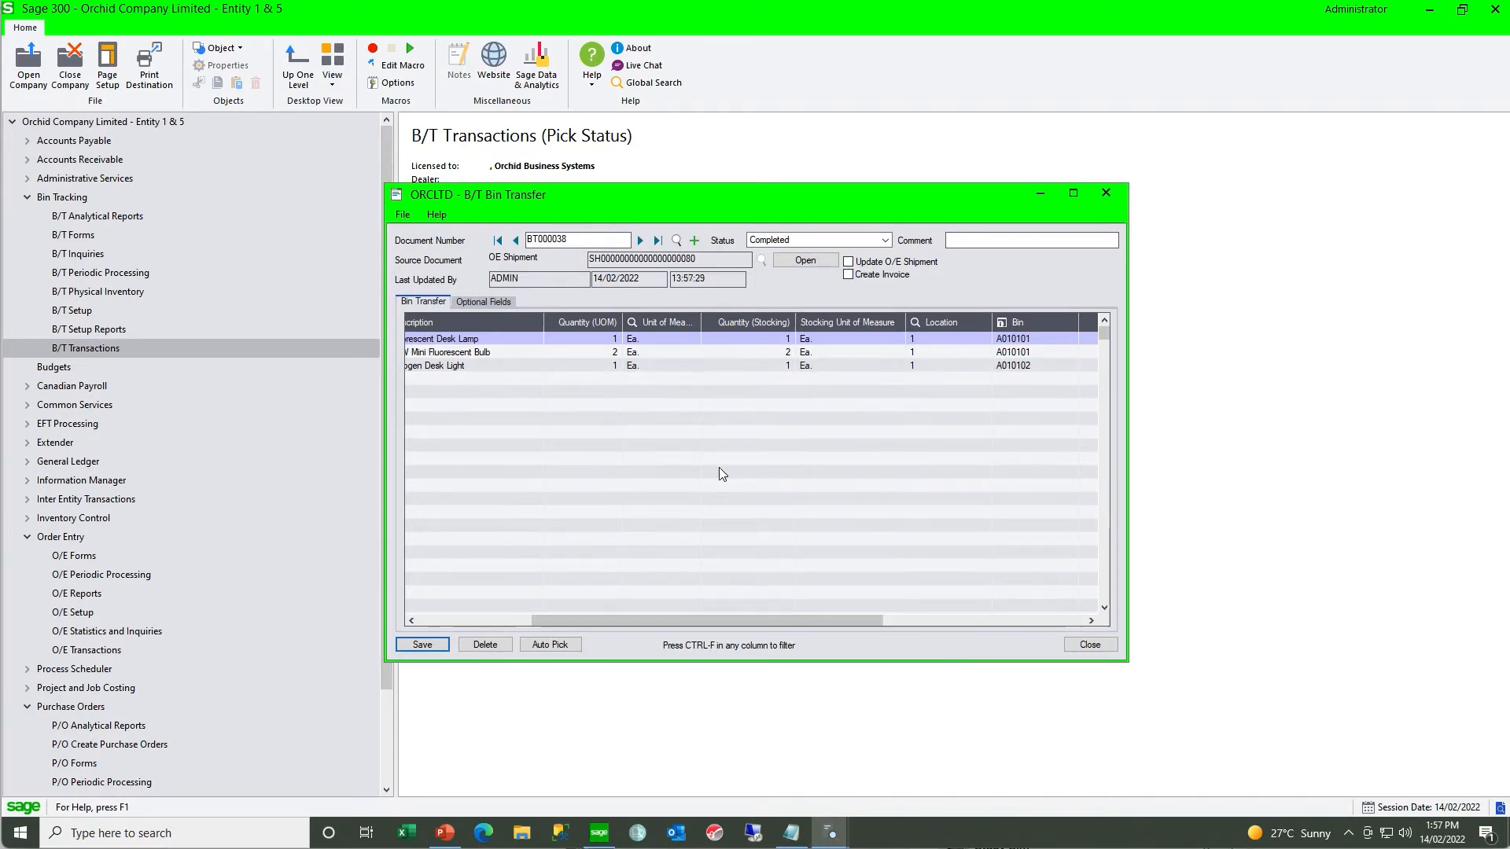
click(1088, 645)
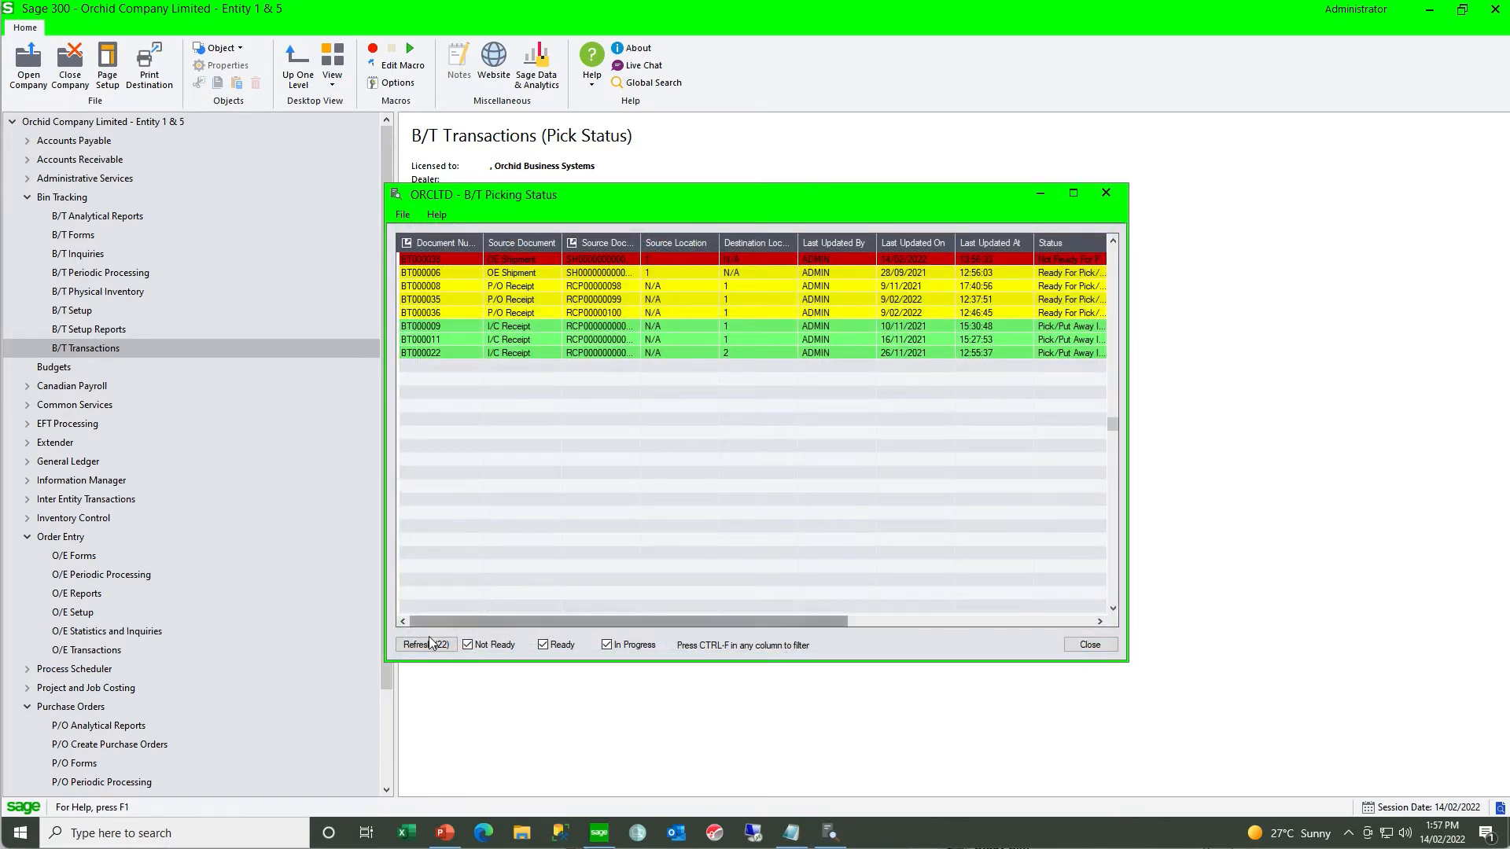
click(427, 645)
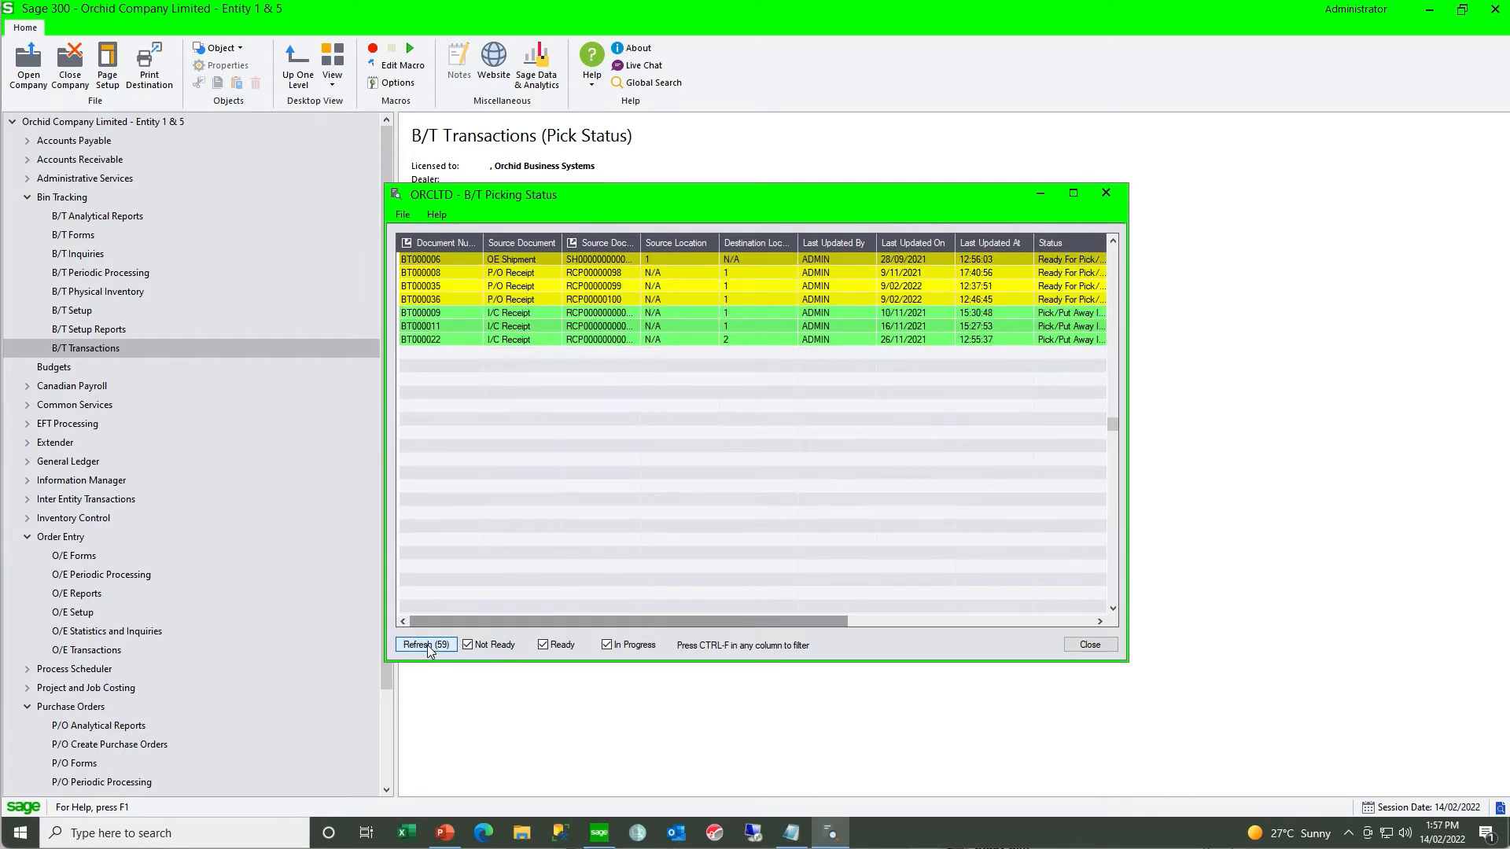
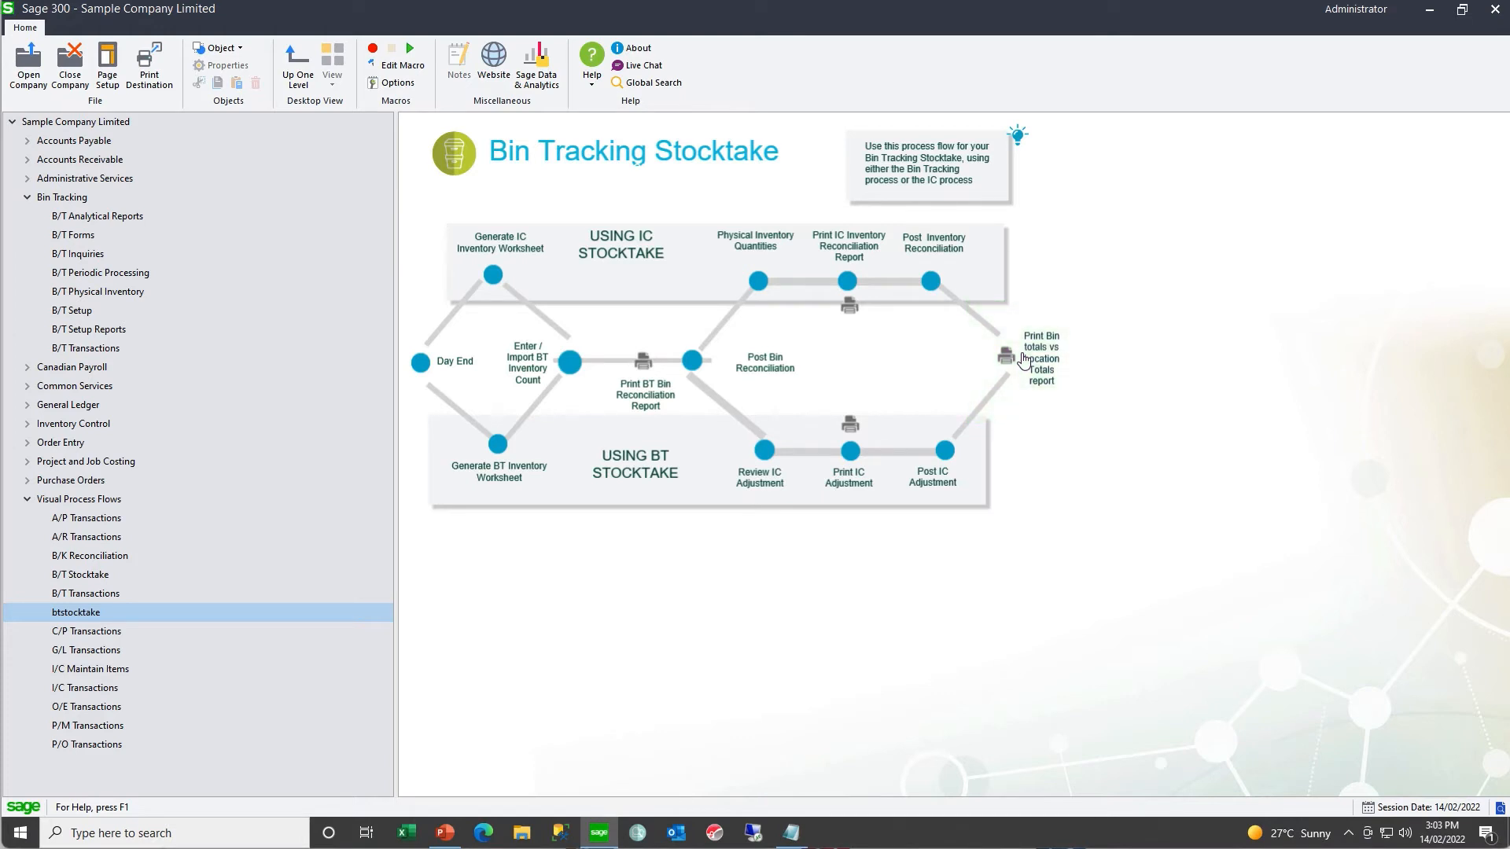
- Generate the I/C inventory worksheet from location 1 to location 1 with default quantities on hand, and close the generation window
click(493, 279)
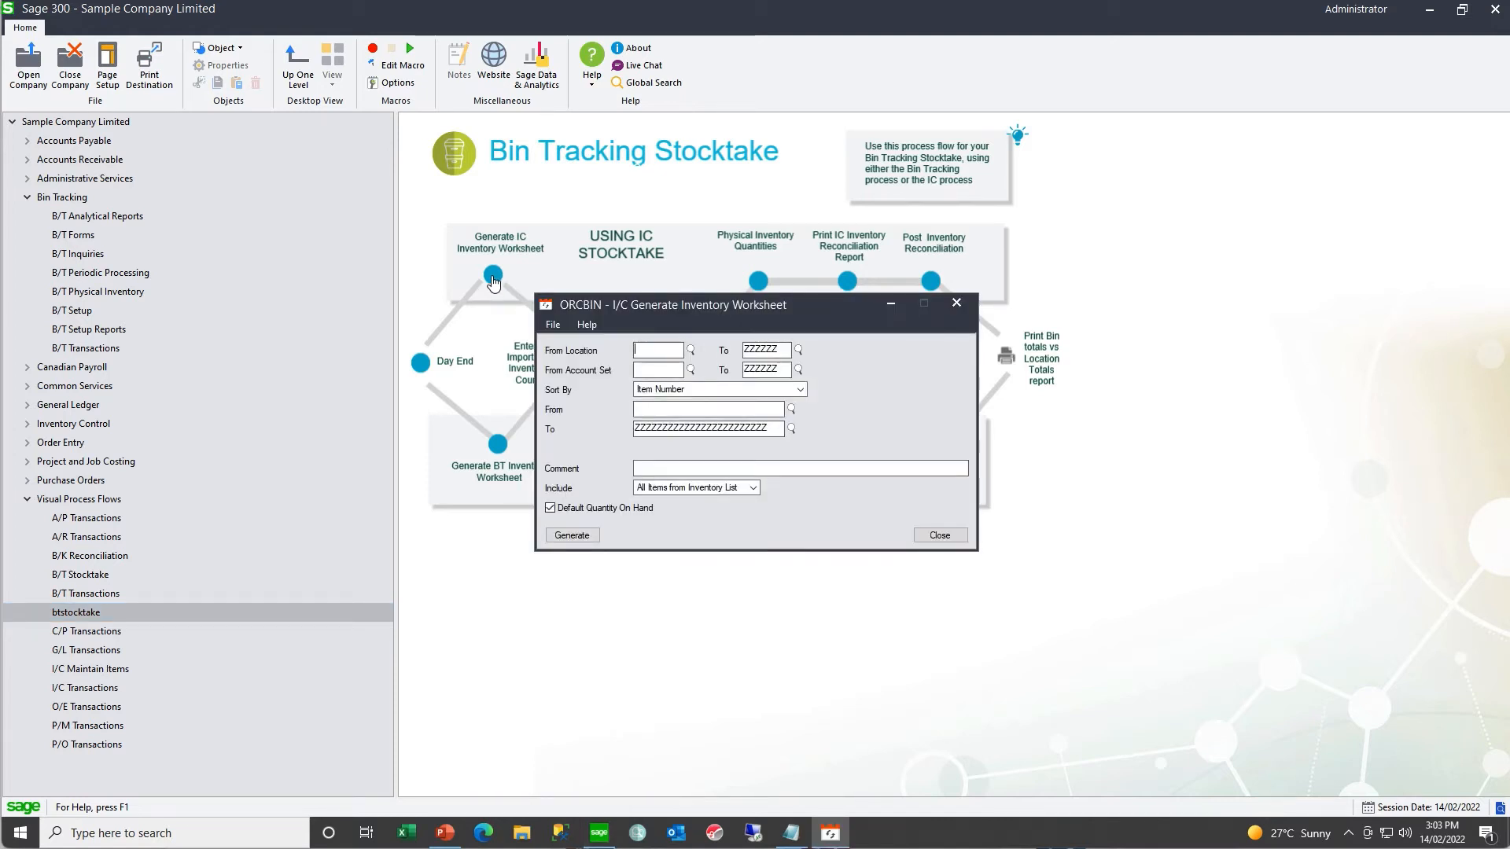
text(1)
key(Tab)
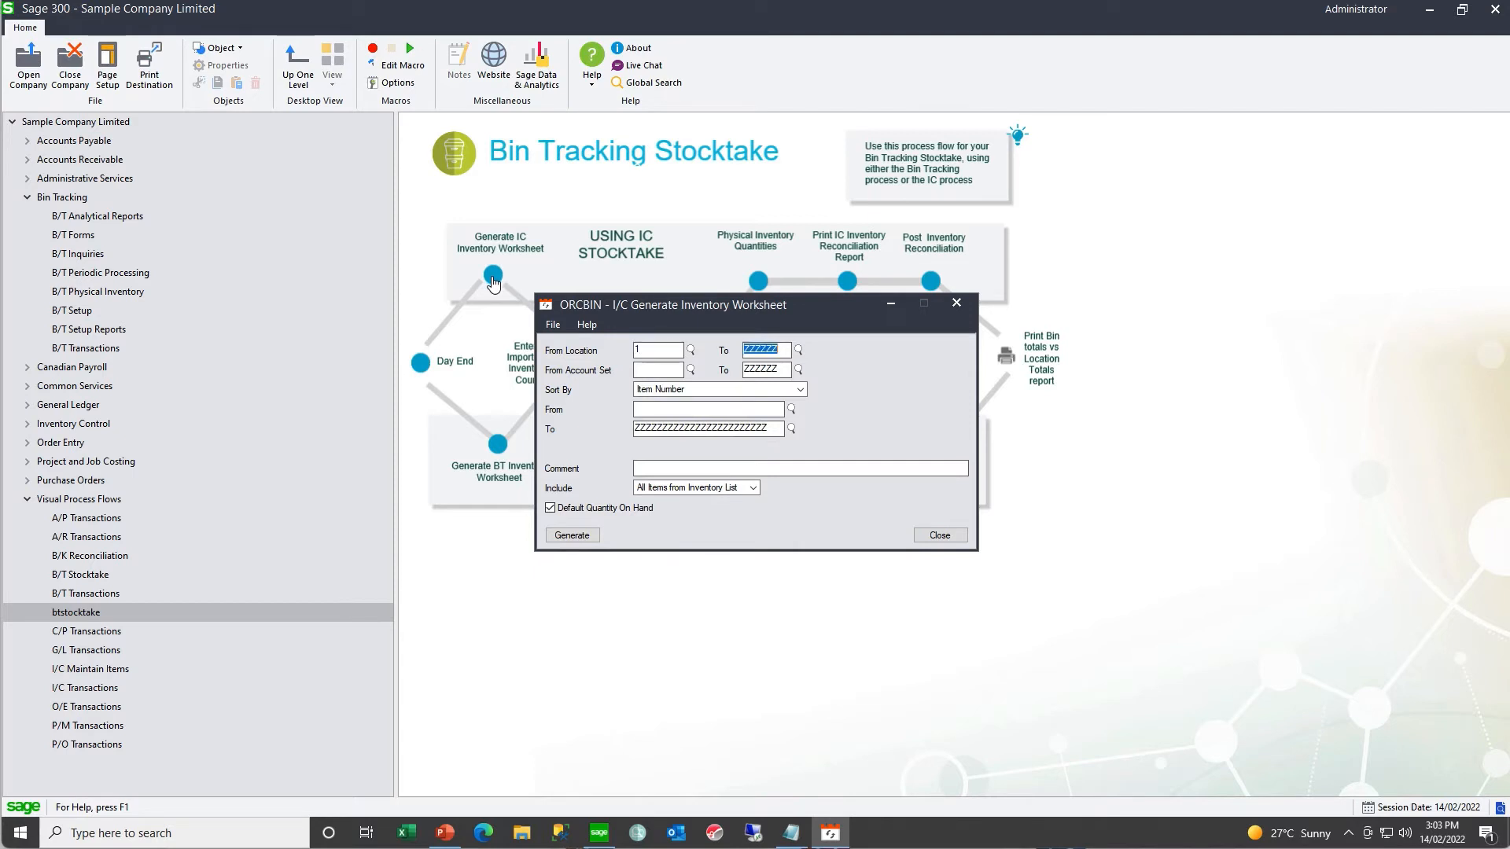
text(1)
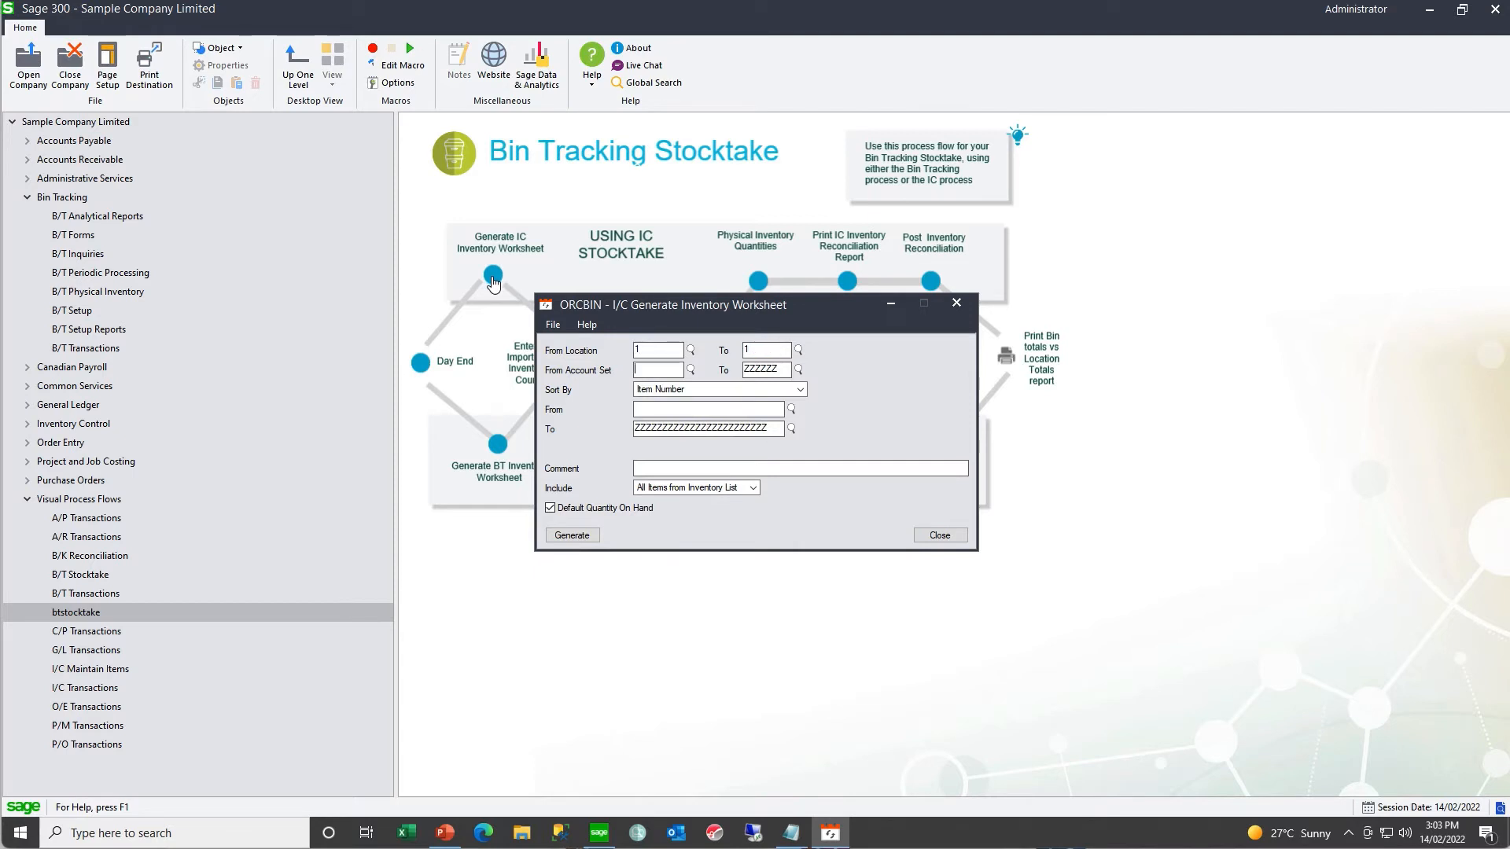
click(571, 536)
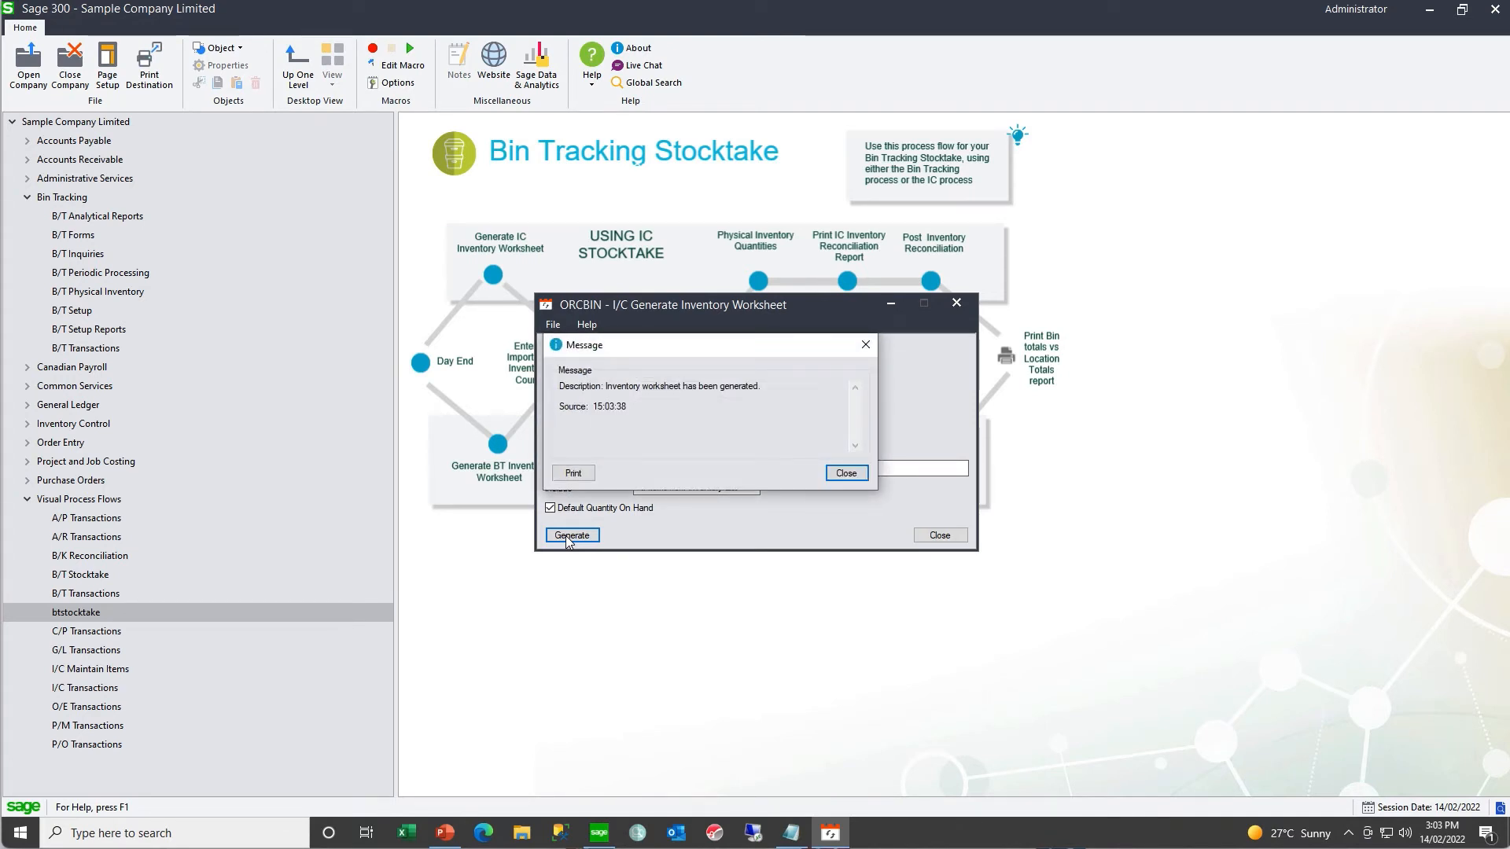
click(856, 475)
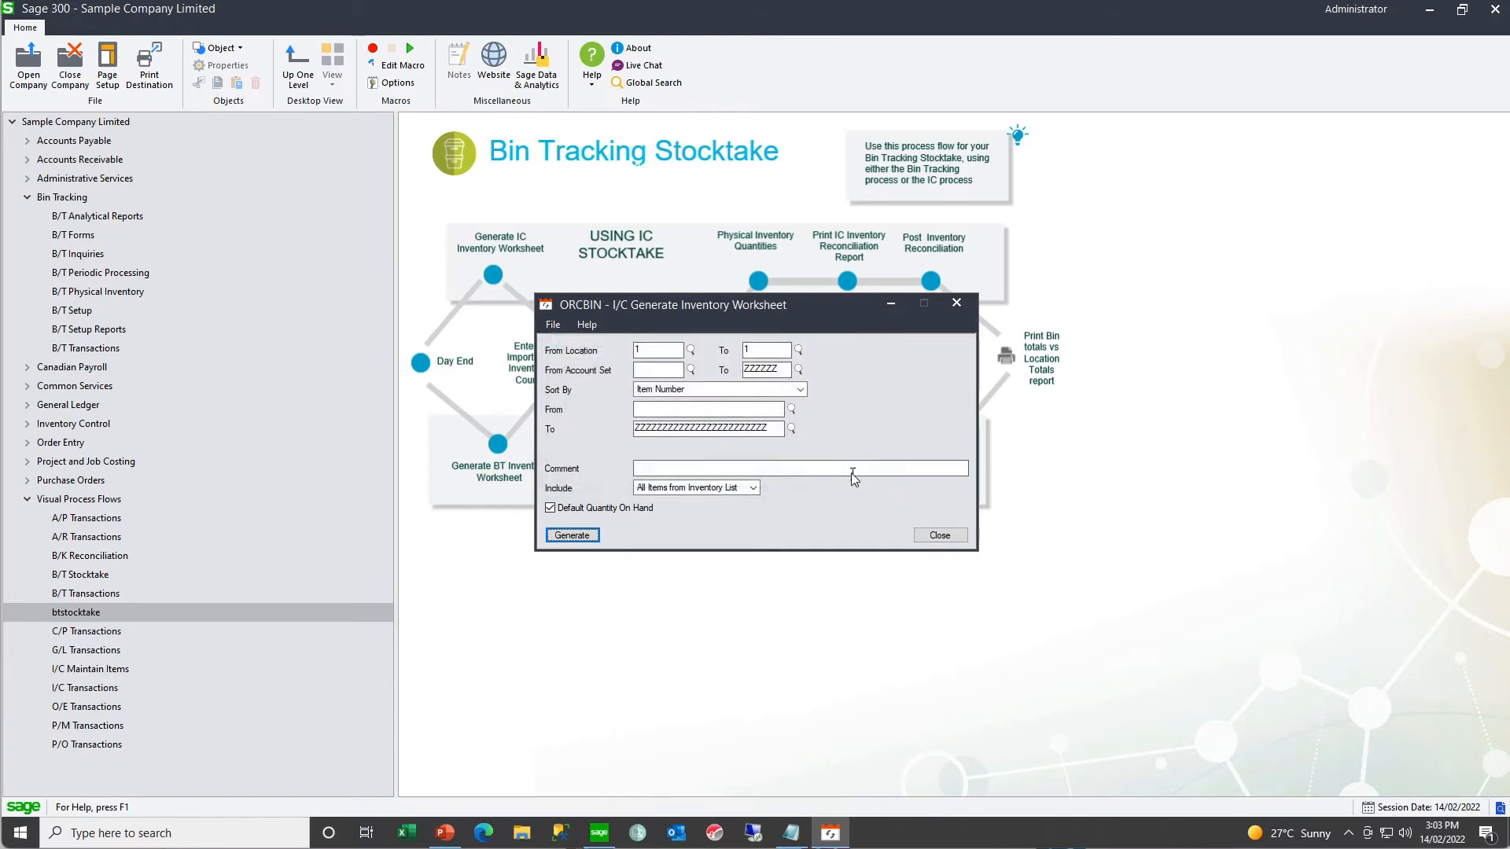
click(941, 535)
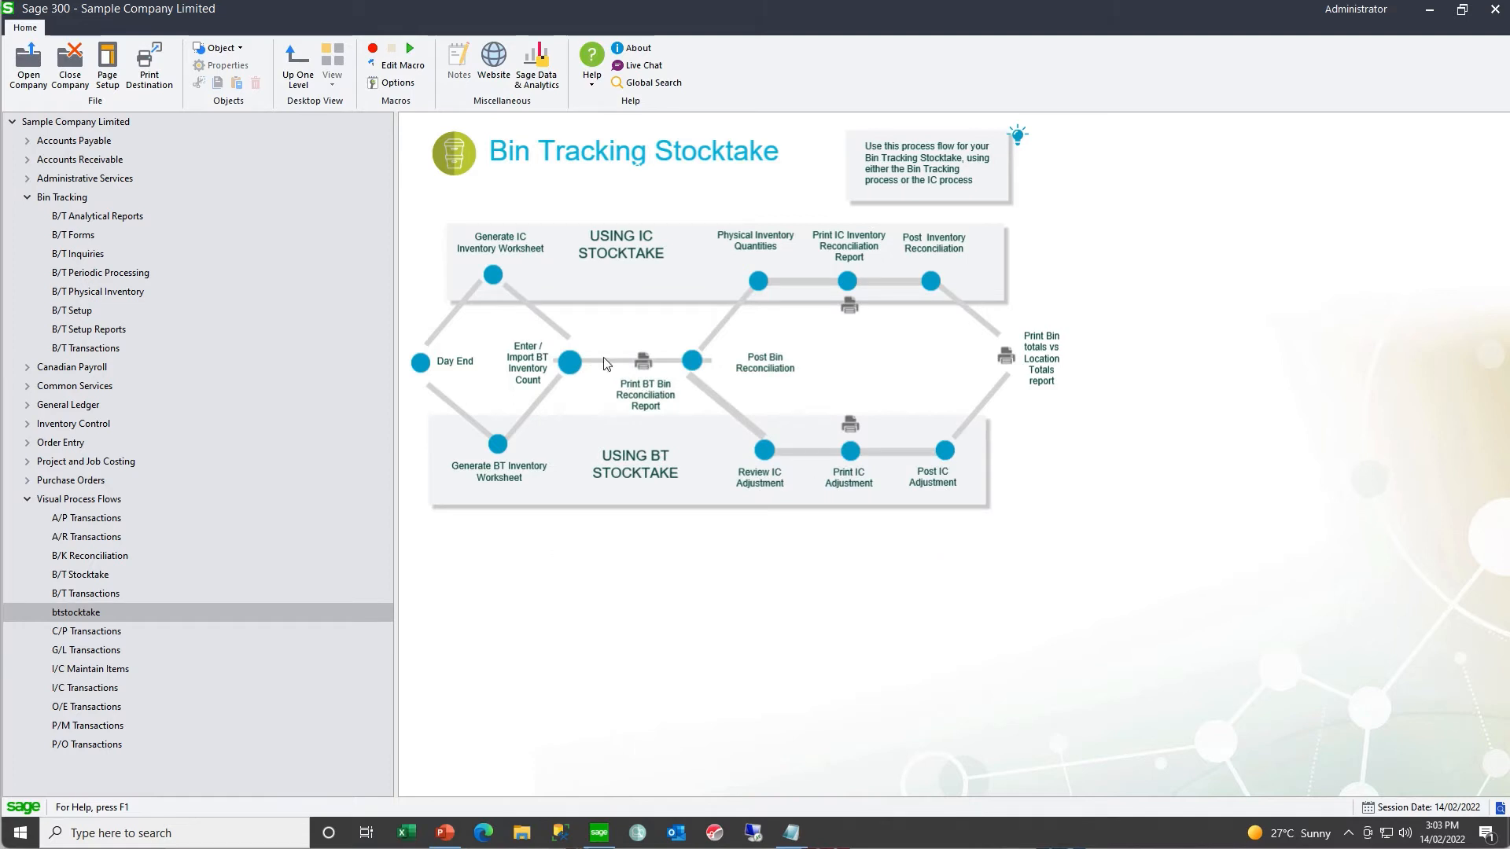
- Open the Bin Tracking inventory counts for location 1 and review the counted quantities of the bin and unassigned lines
click(569, 365)
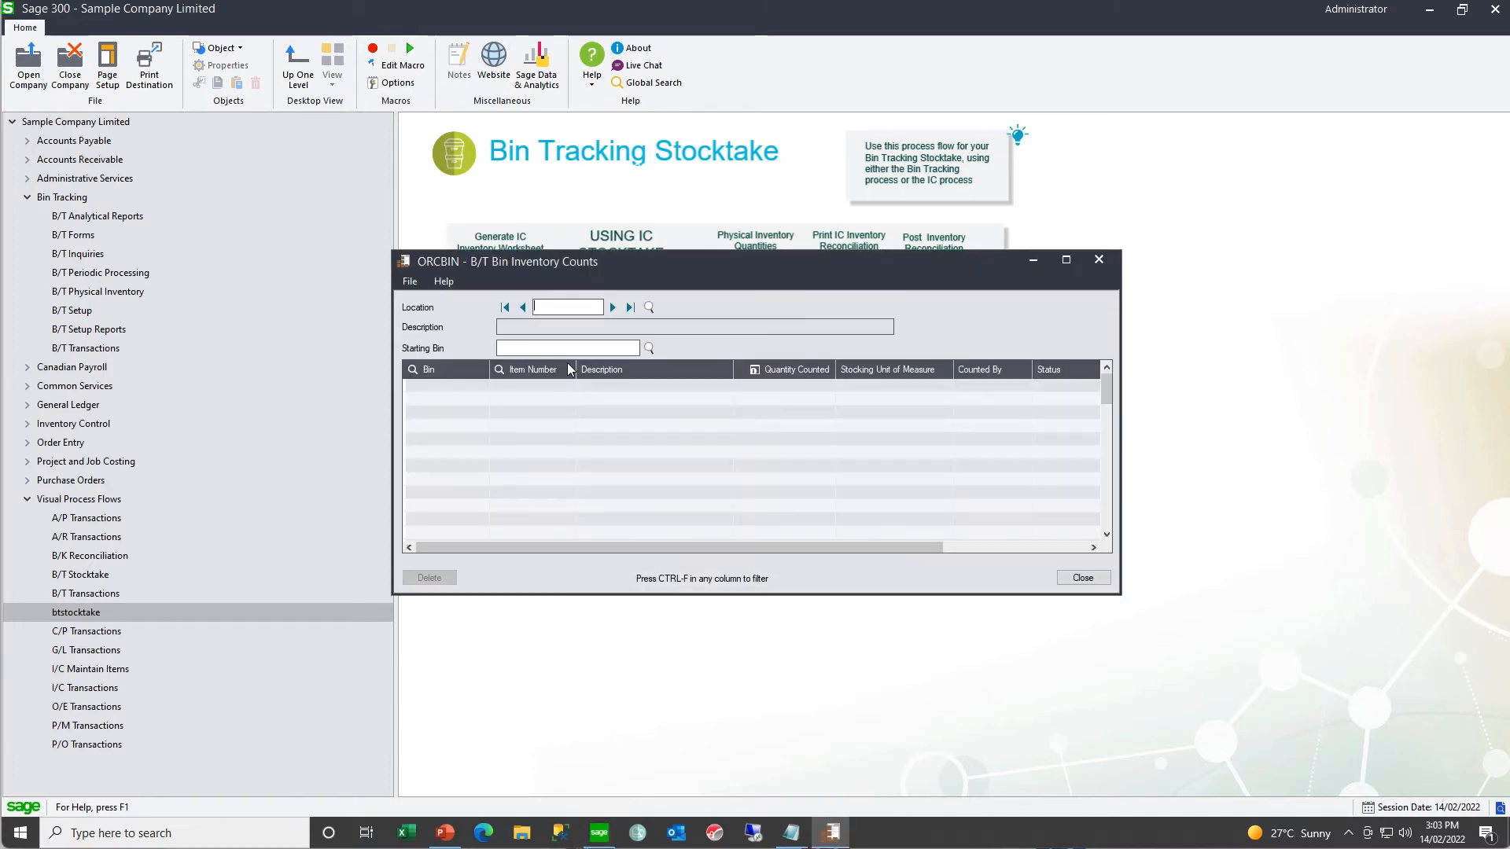
click(612, 308)
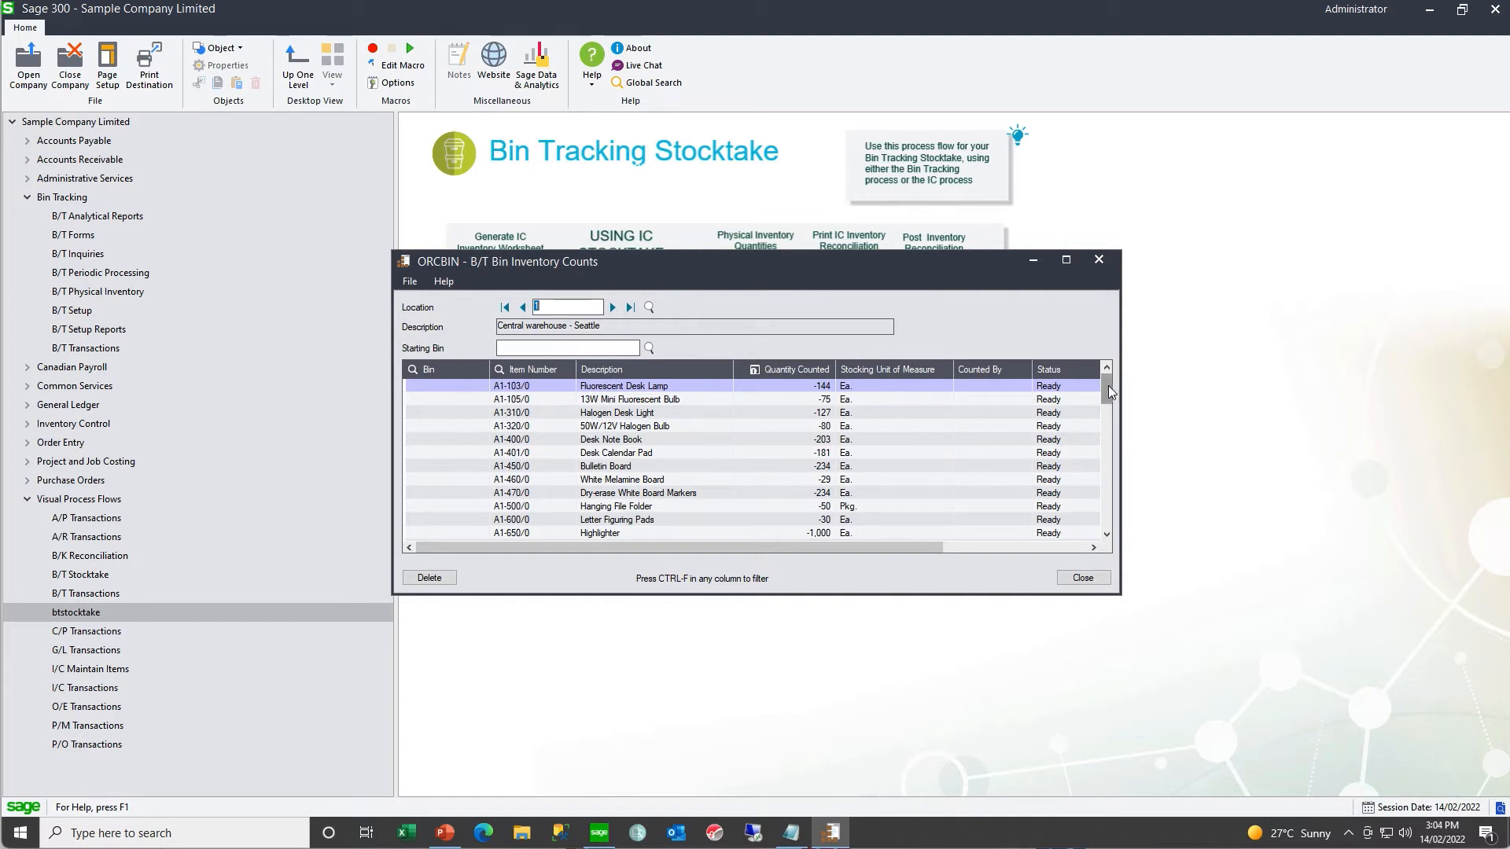
drag(1107, 386, 1103, 541)
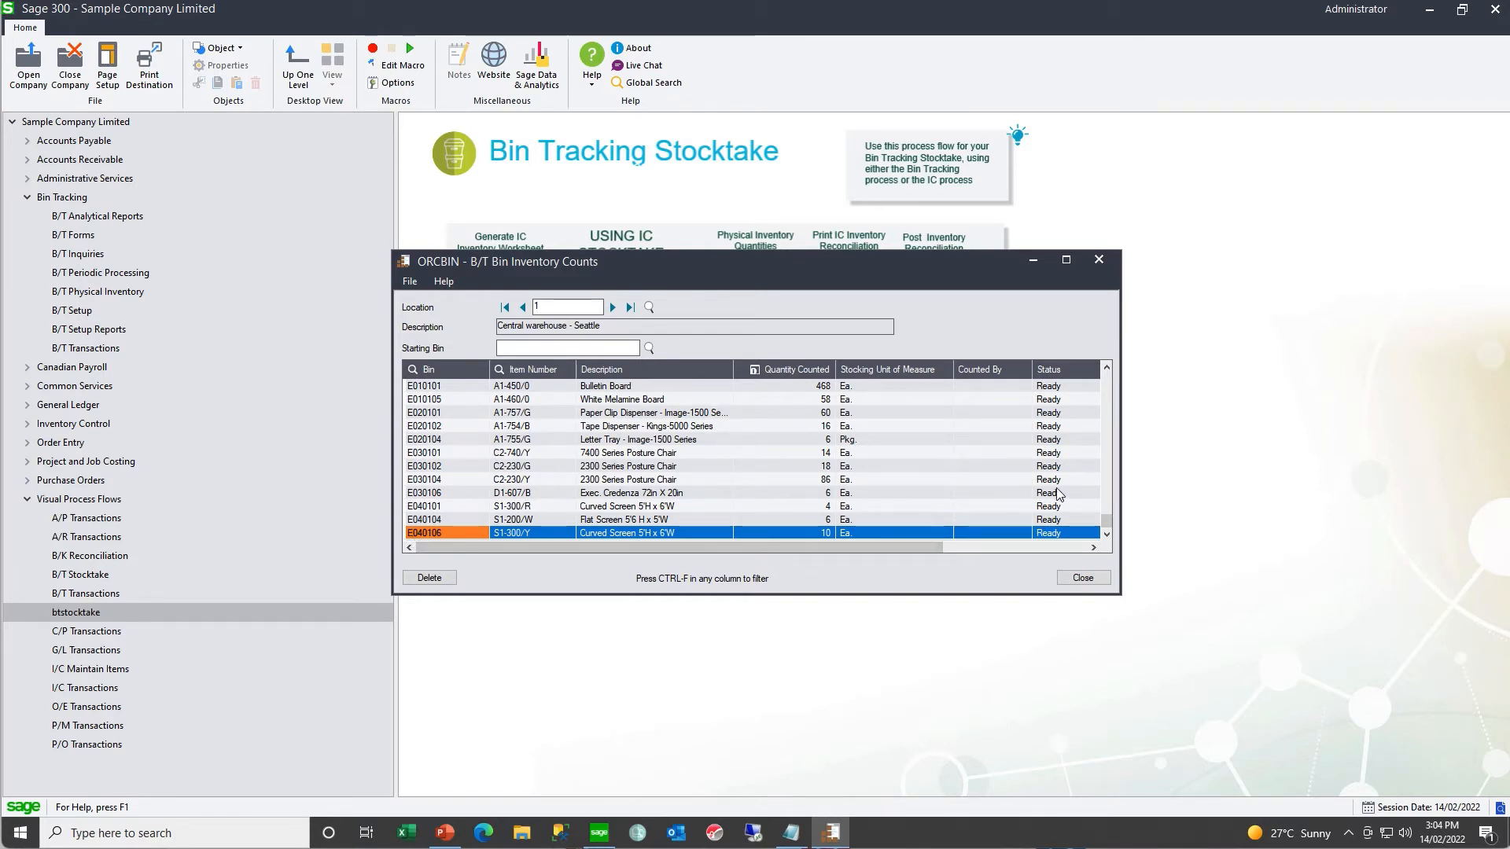
drag(1115, 517, 1107, 374)
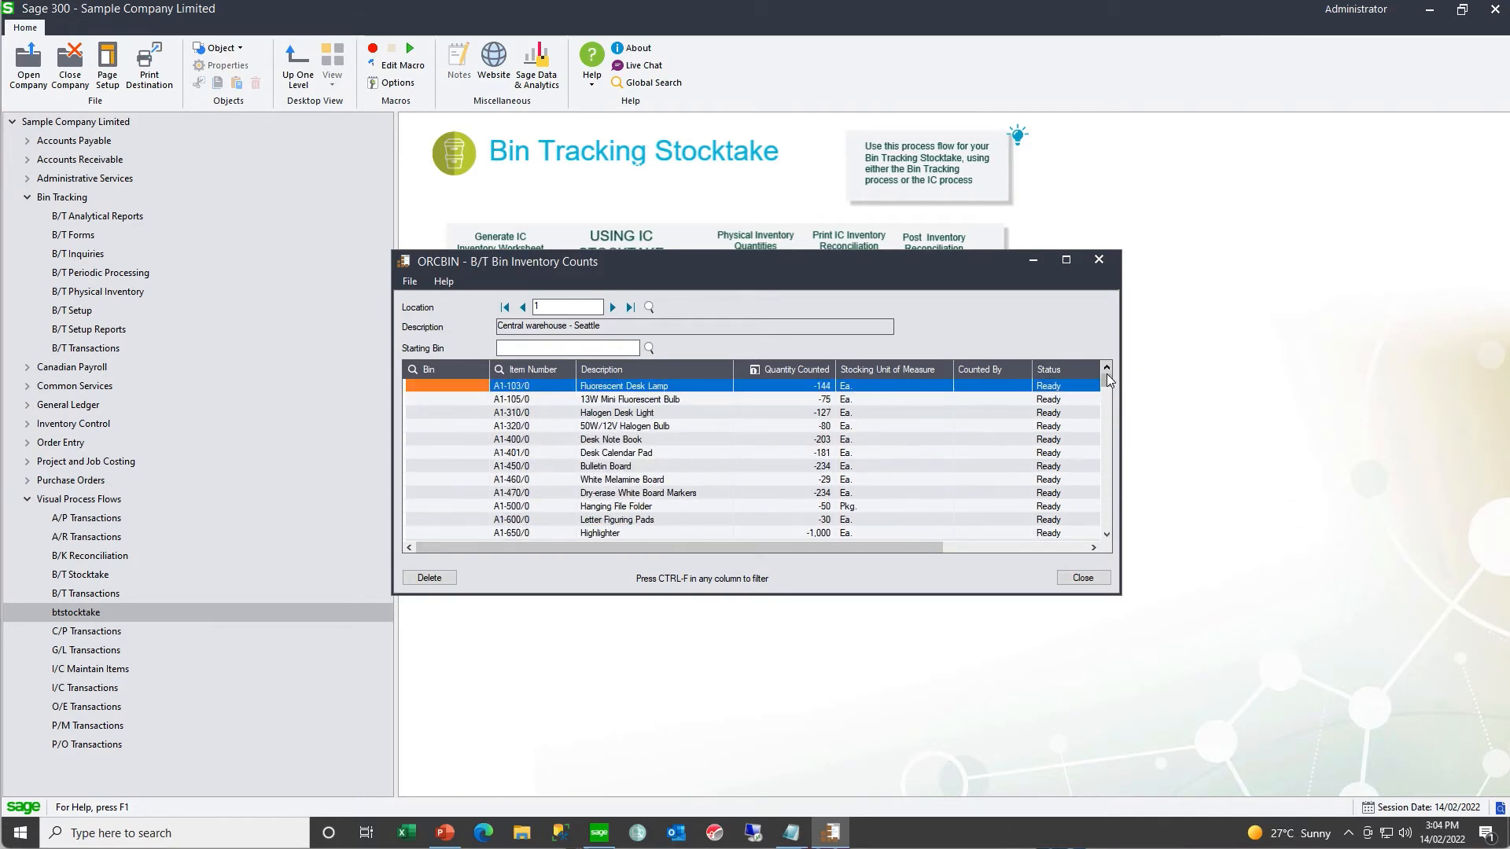
click(758, 398)
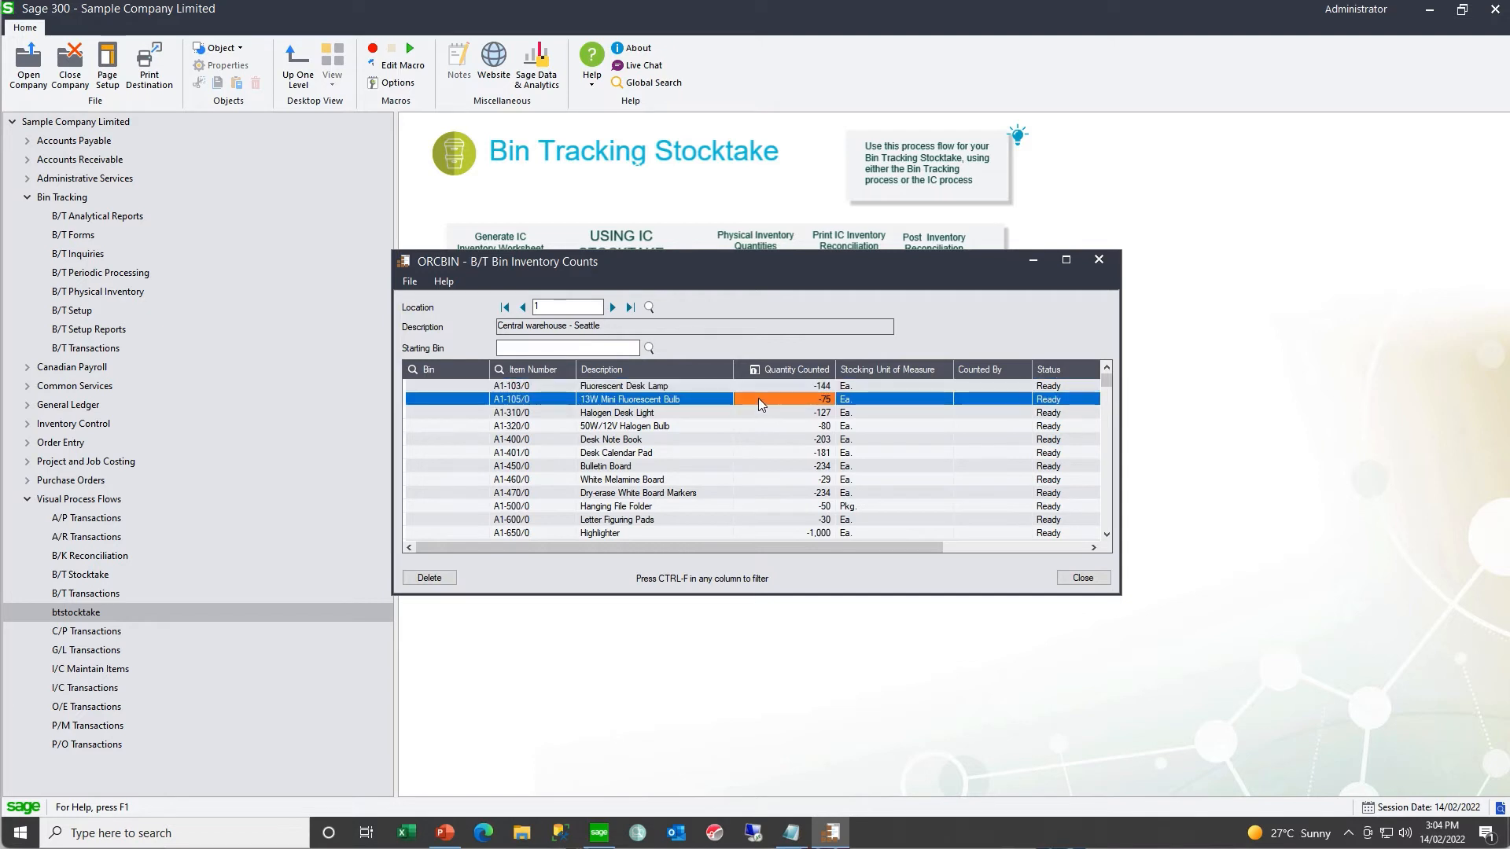
click(756, 414)
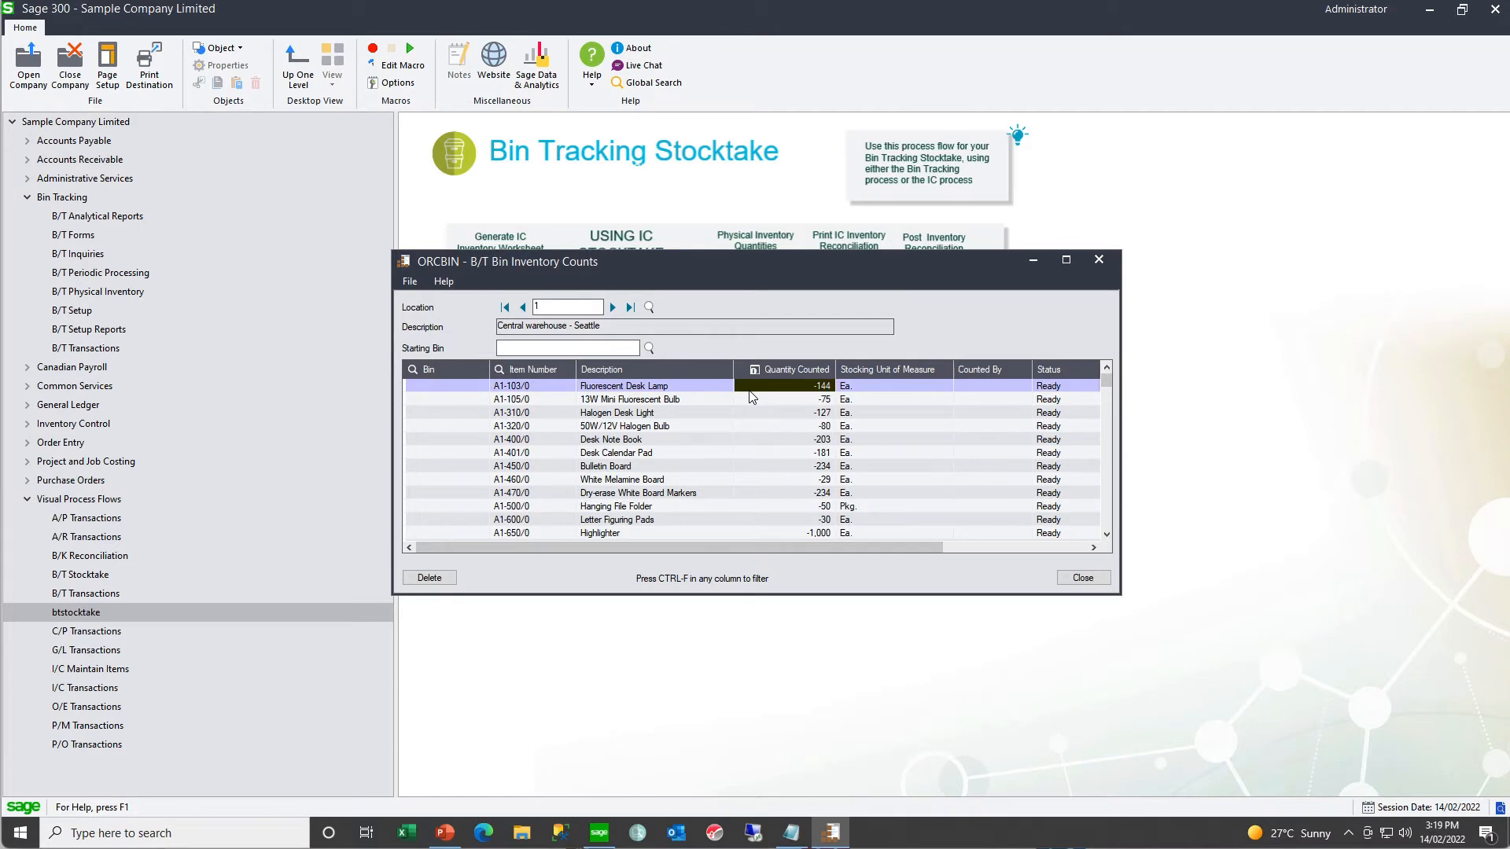
- Filter the bin counts to item A1-103/0 and set the quantity counted to 0 on its line without a bin
click(531, 386)
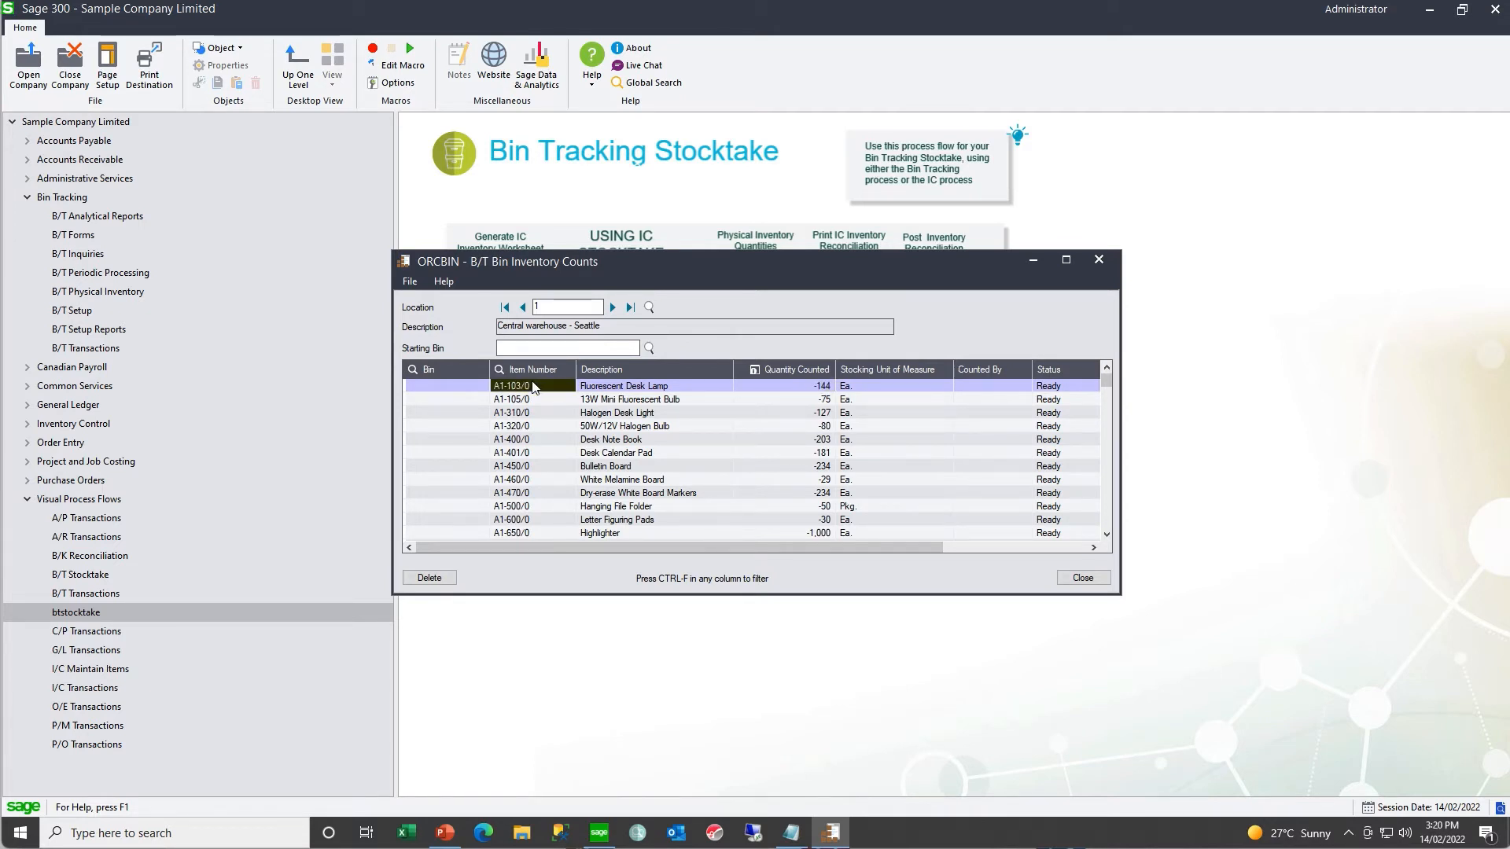
right_click(532, 385)
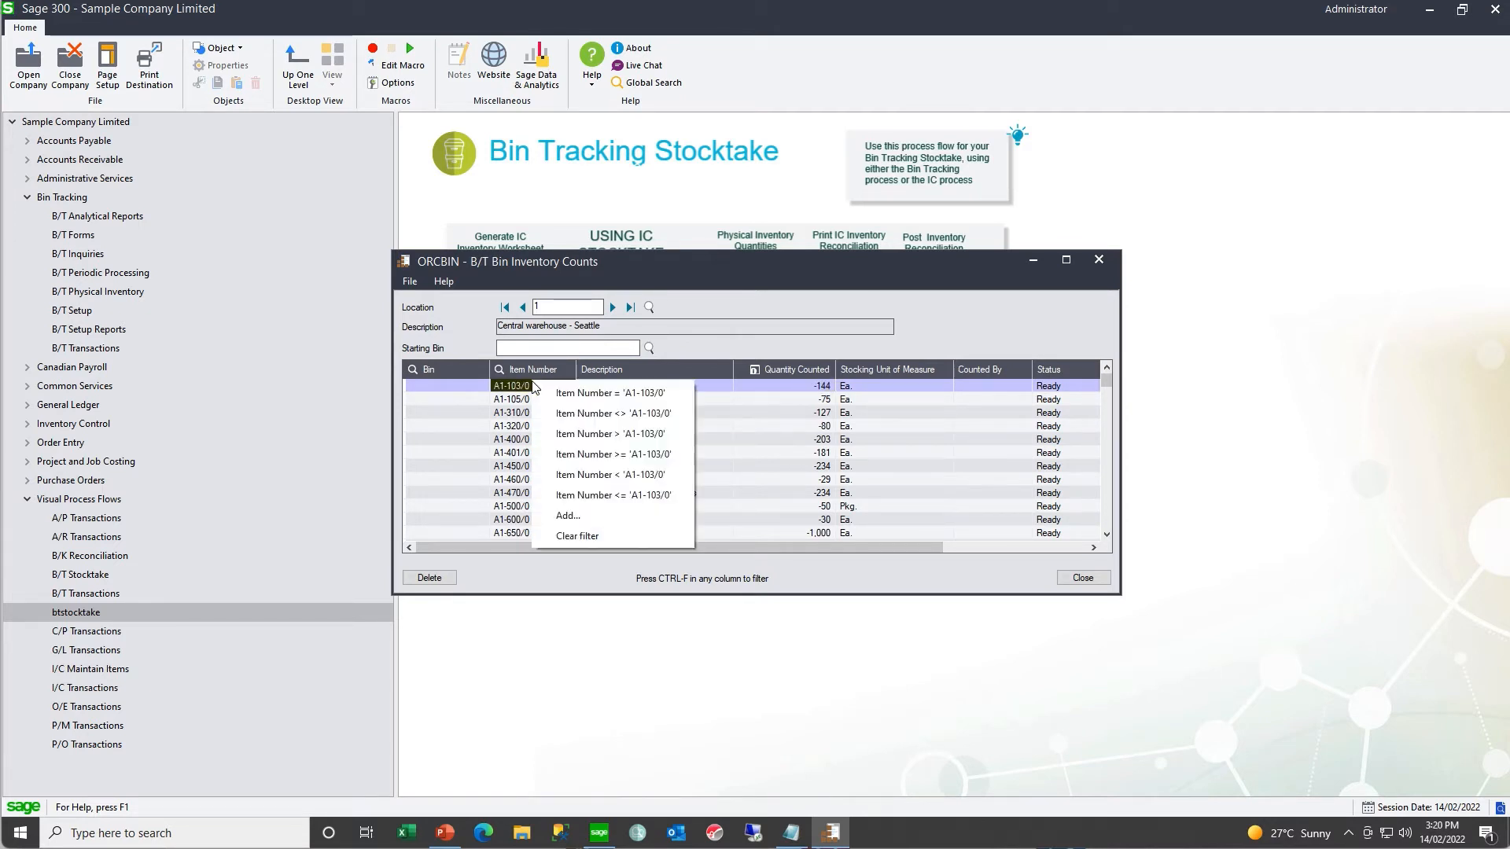
click(554, 398)
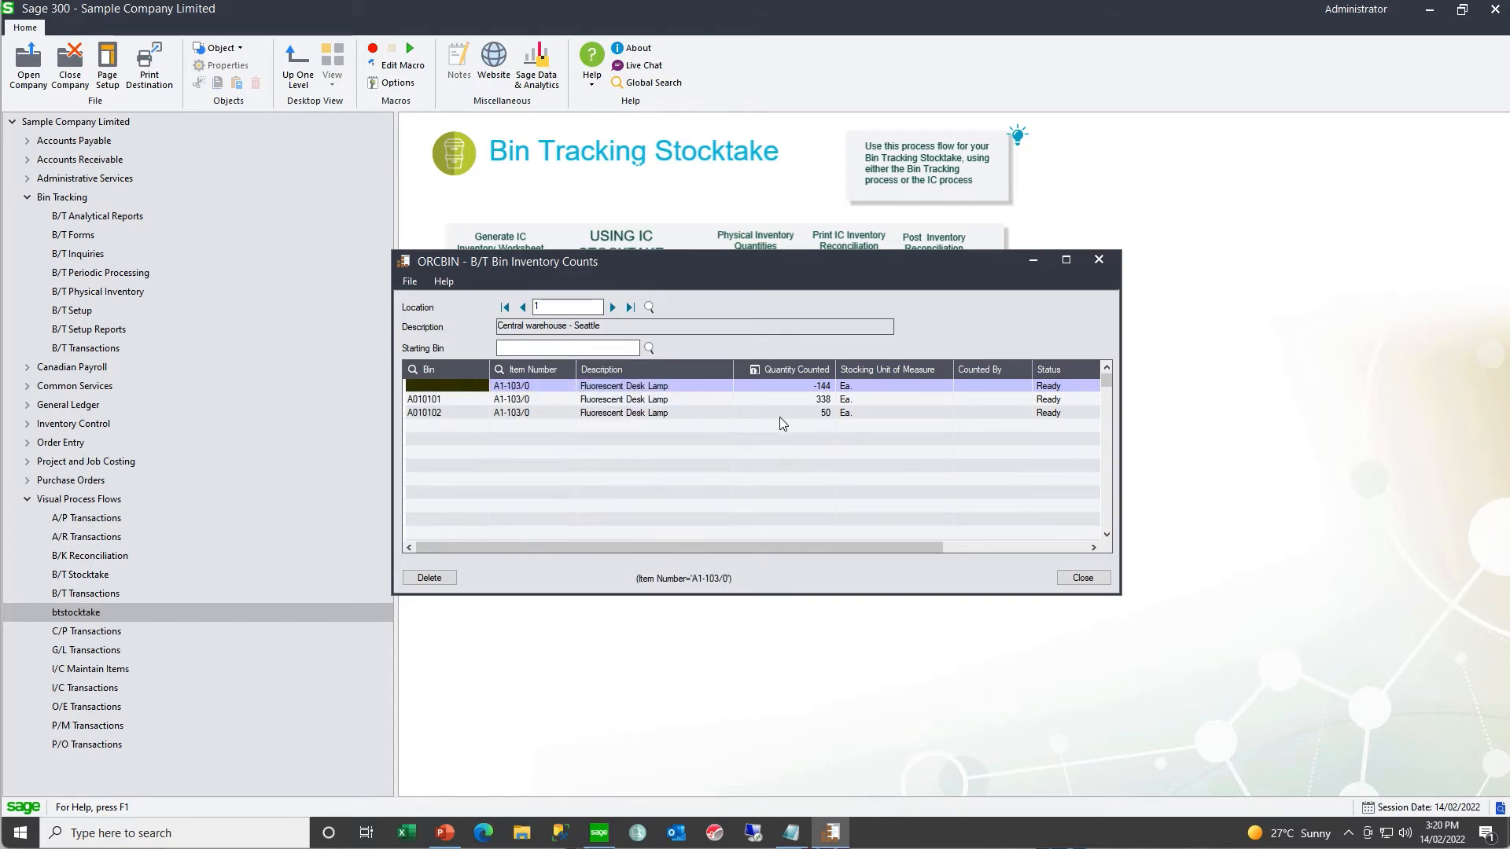
click(808, 387)
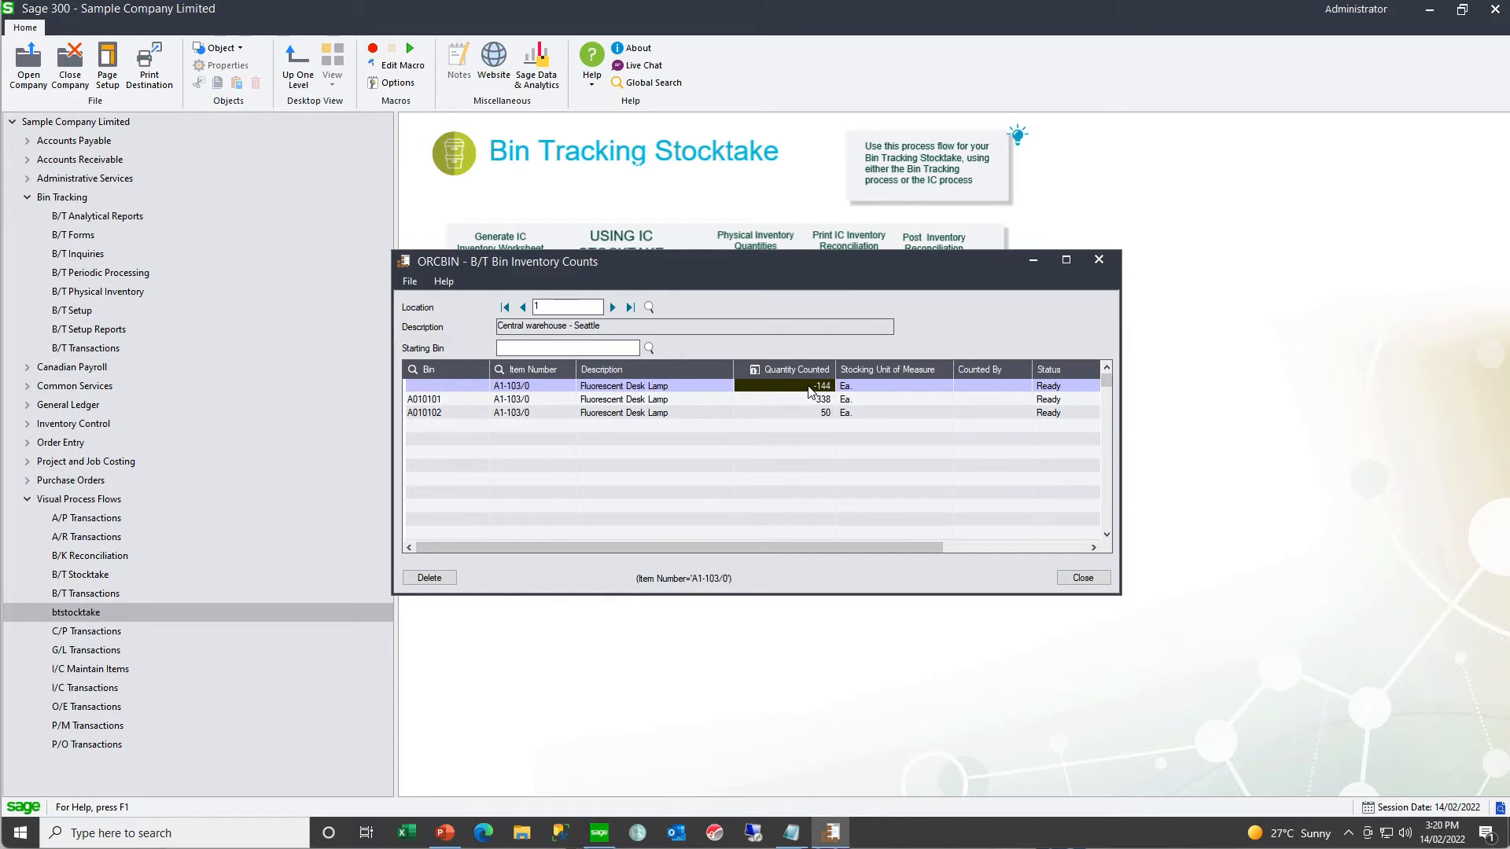
text(0)
key(Tab)
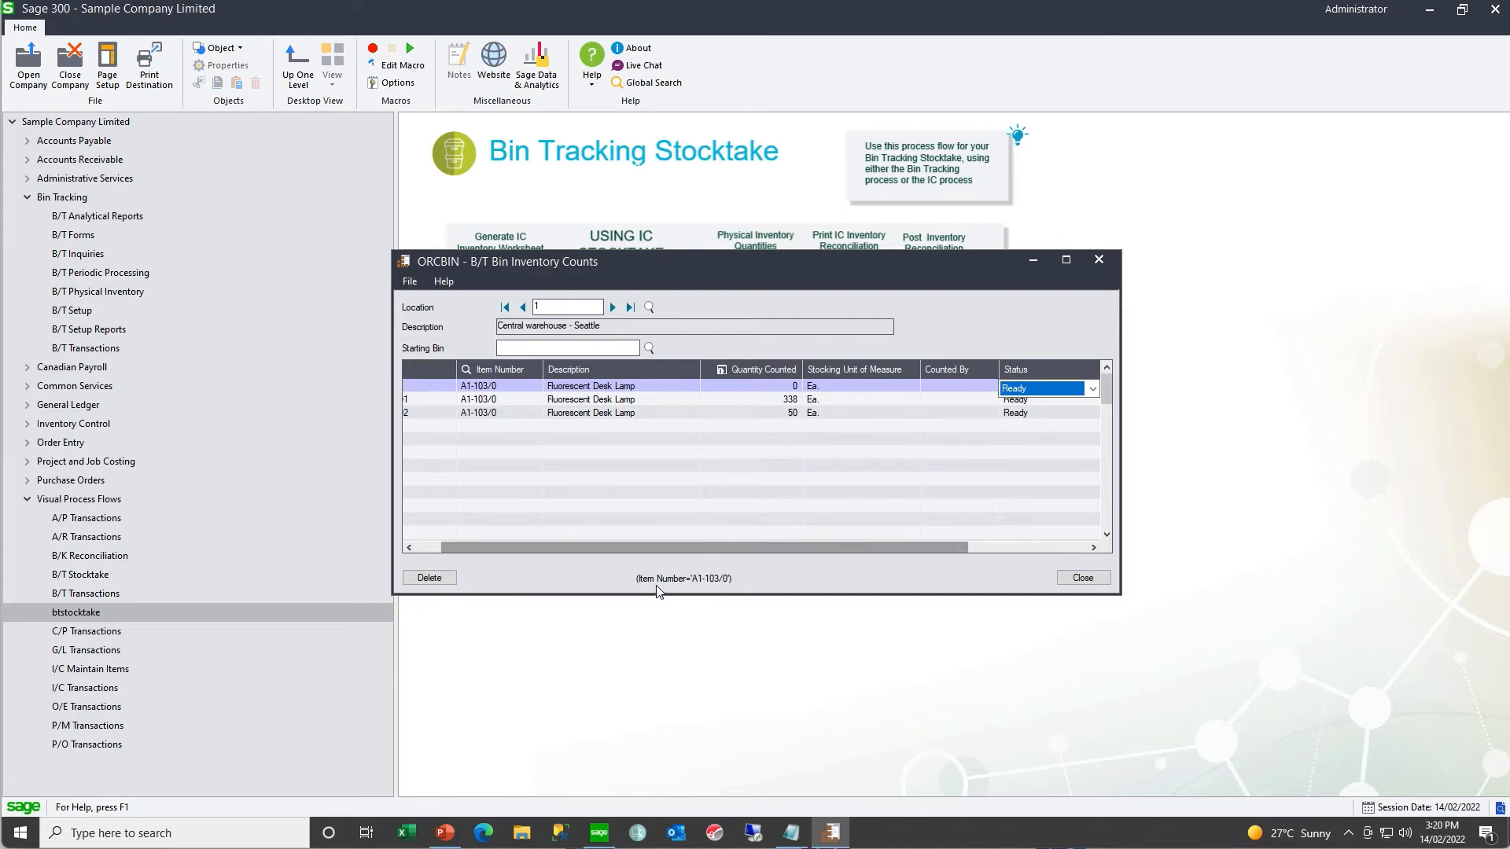
- Clear the item number filter from the bin counts and bring the Bin column back into view
click(508, 387)
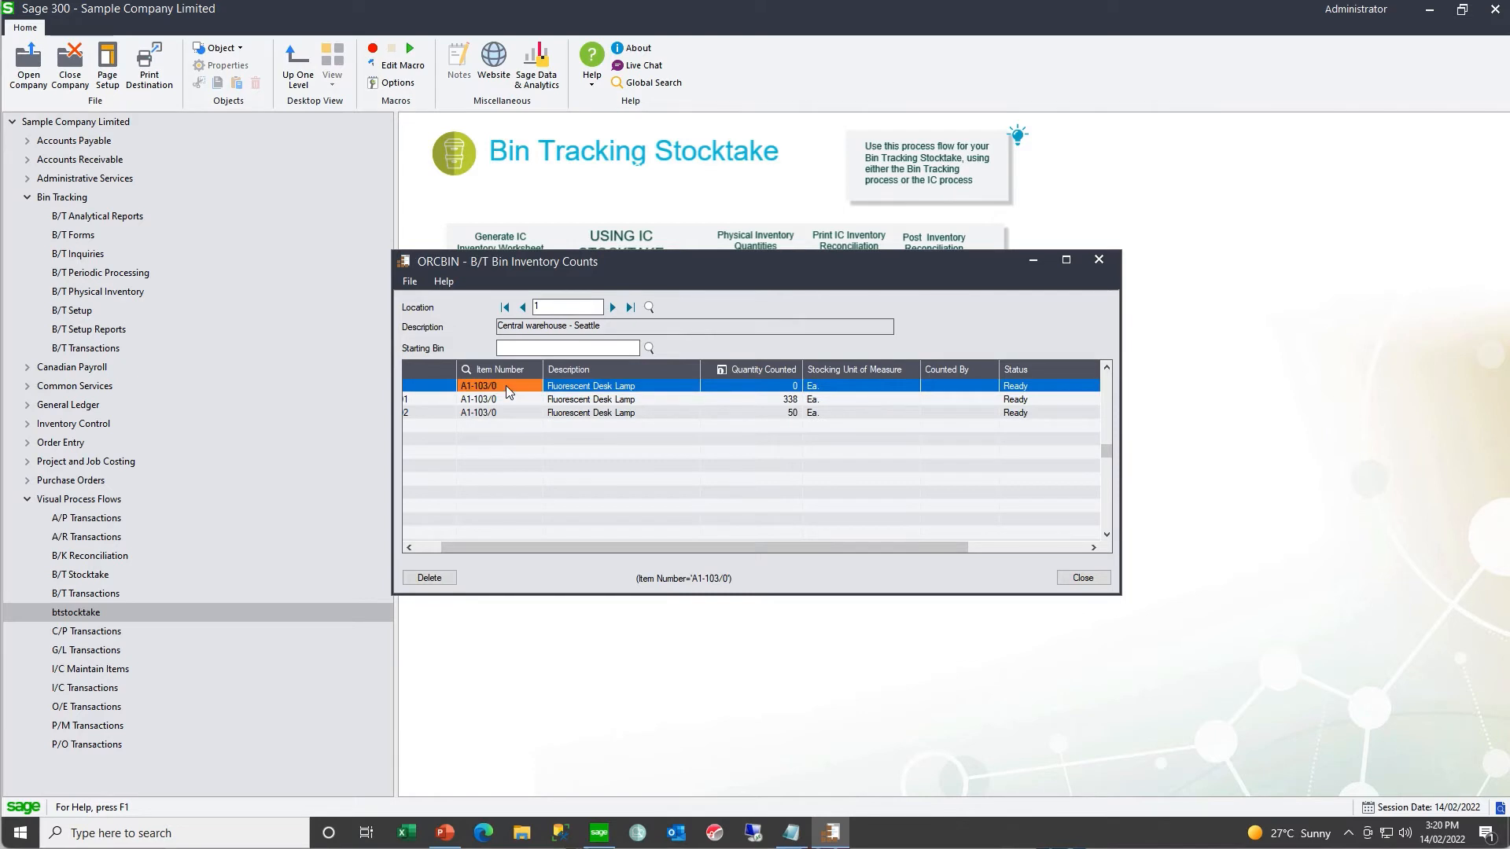
right_click(507, 387)
click(551, 540)
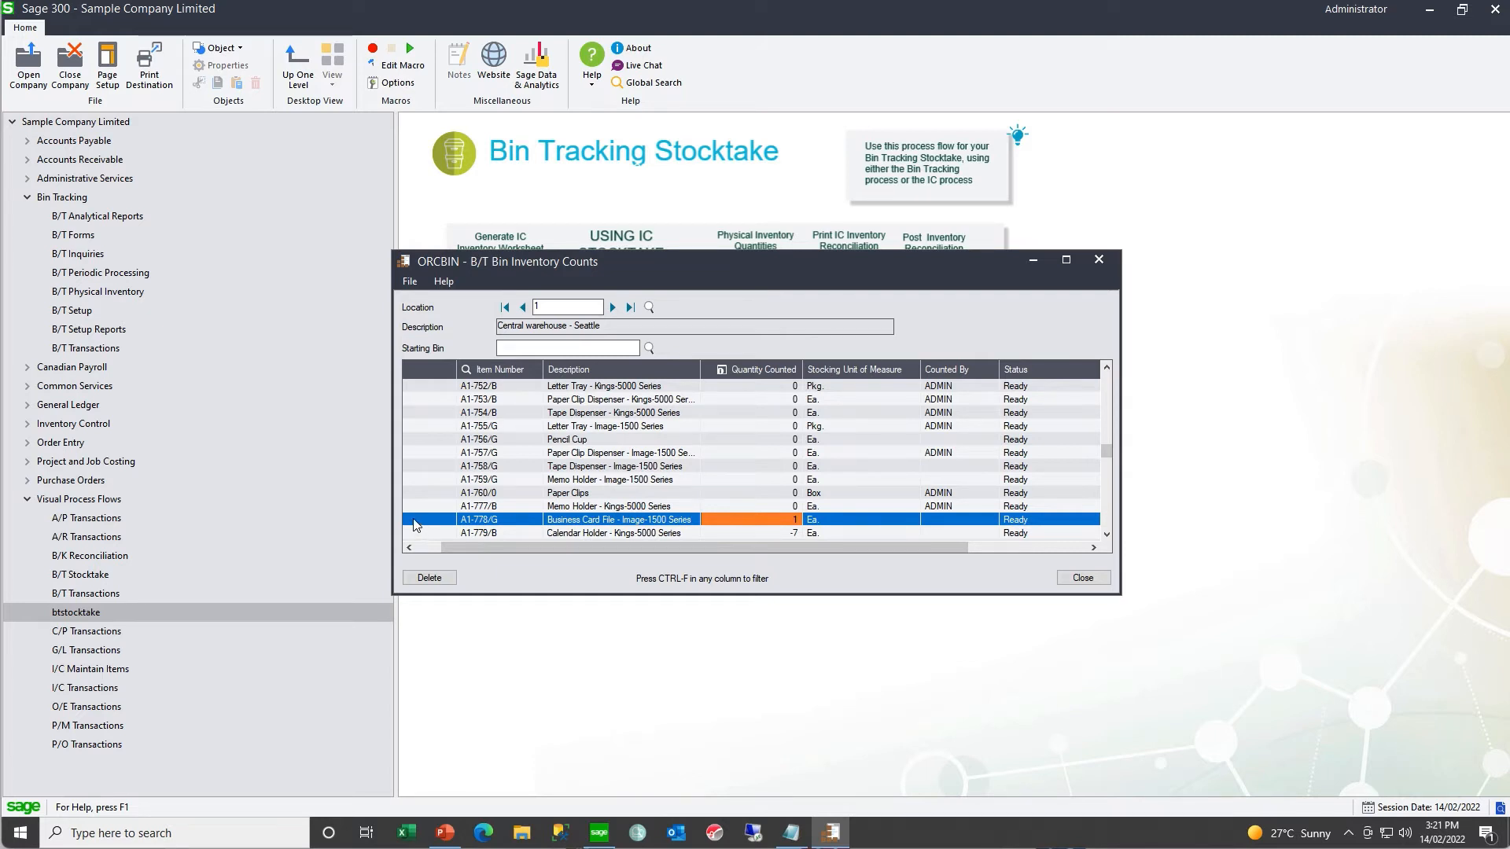
drag(447, 544, 416, 546)
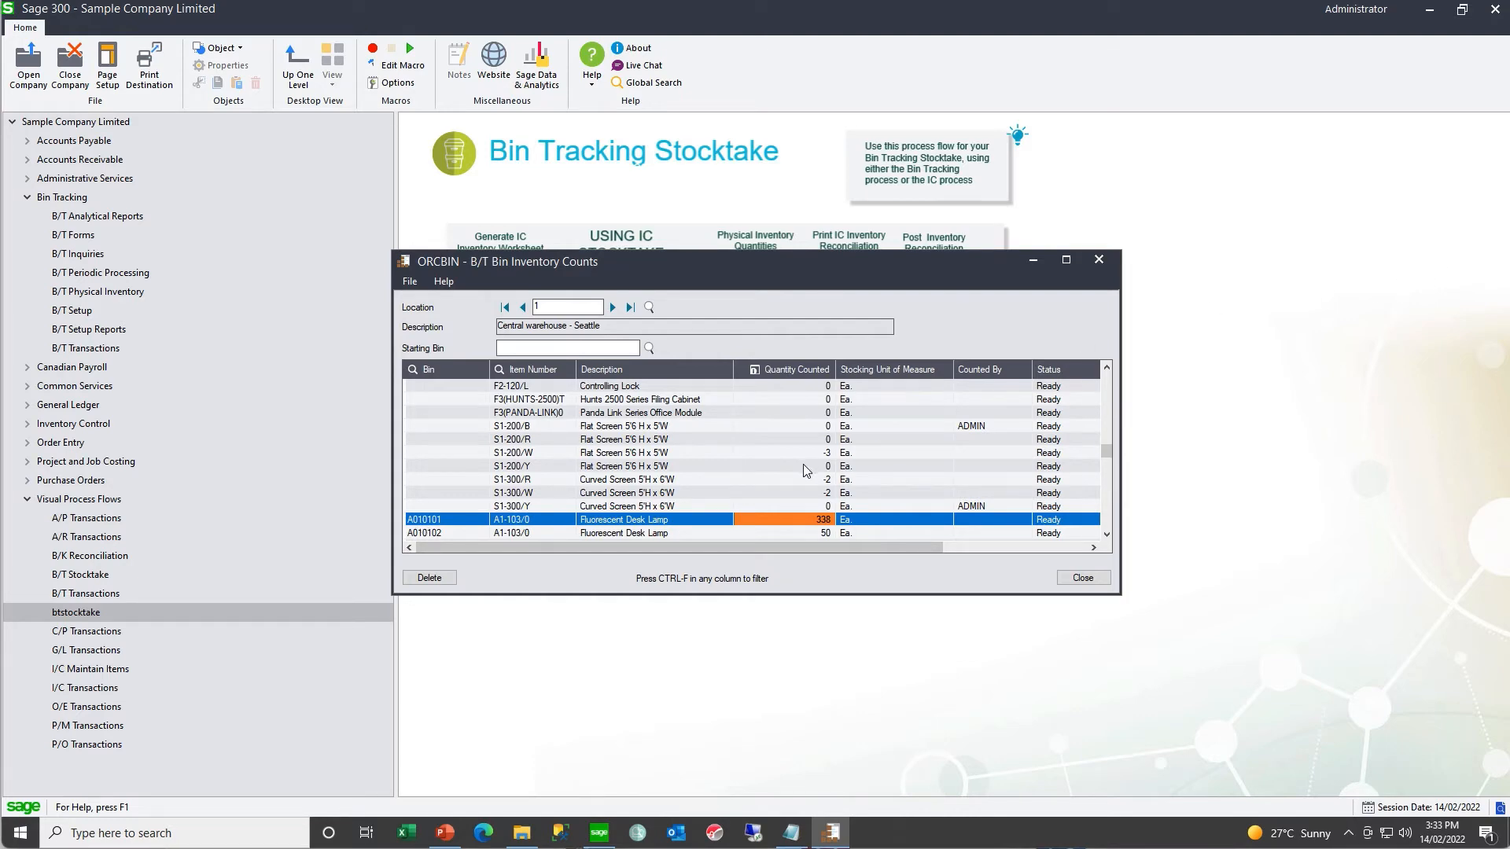
- Launch the stockcount application from the oy69a folder in File Explorer, and open the file options of the bin counts window
click(521, 833)
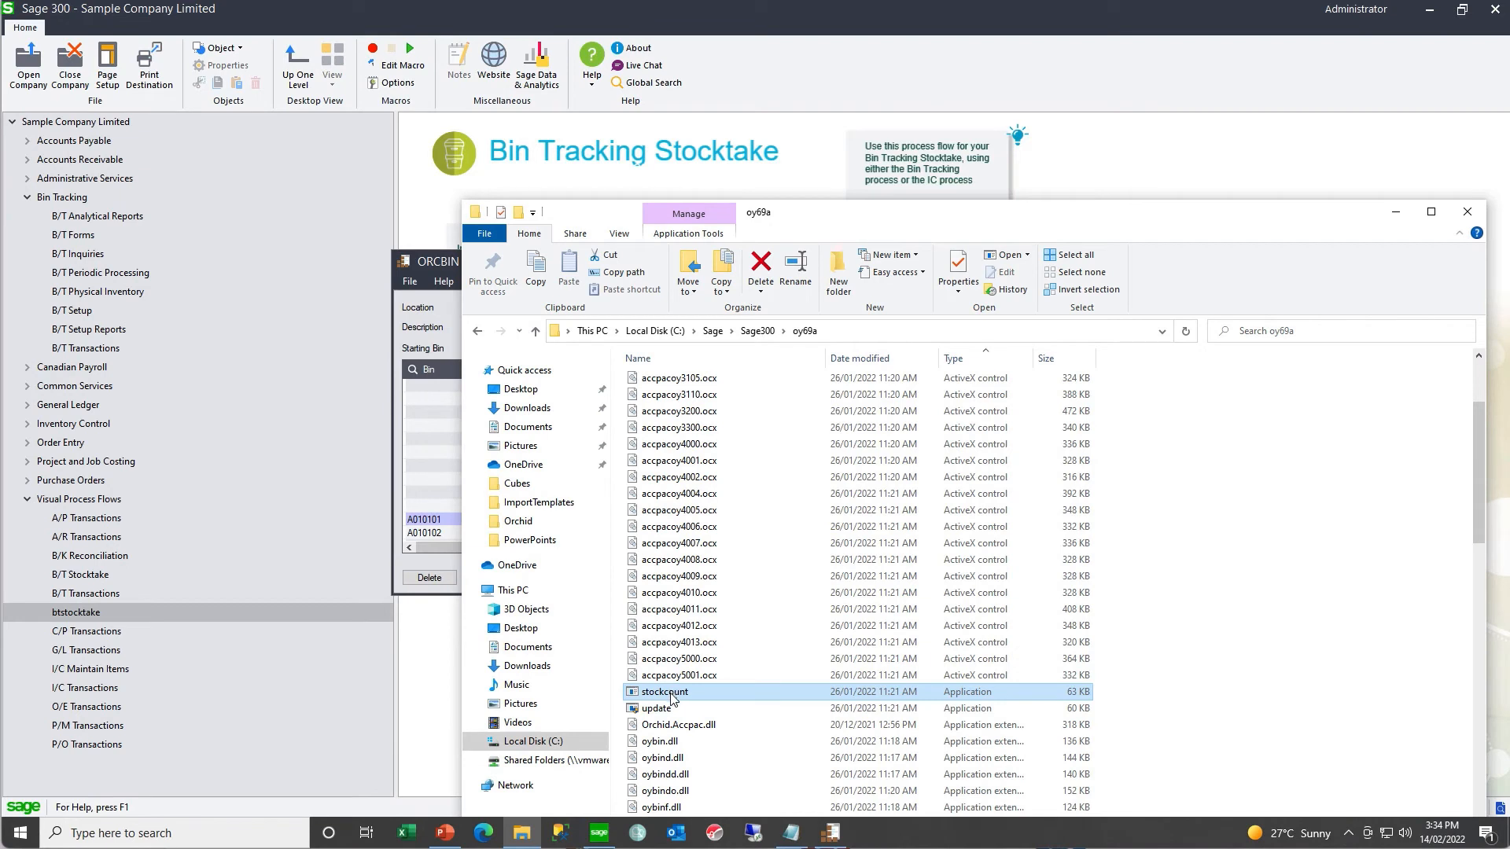
double_click(671, 699)
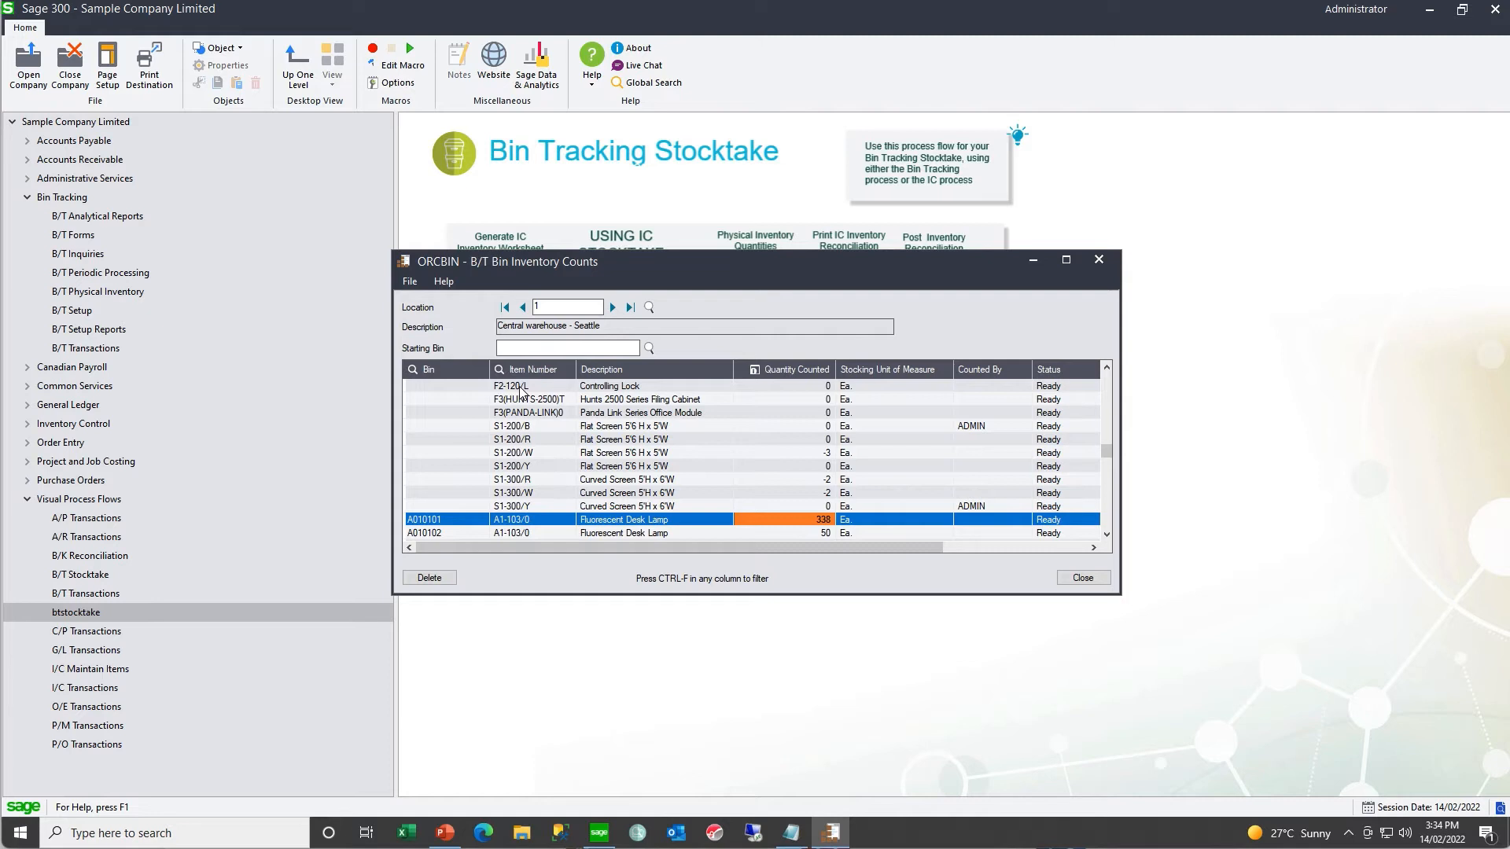
click(410, 282)
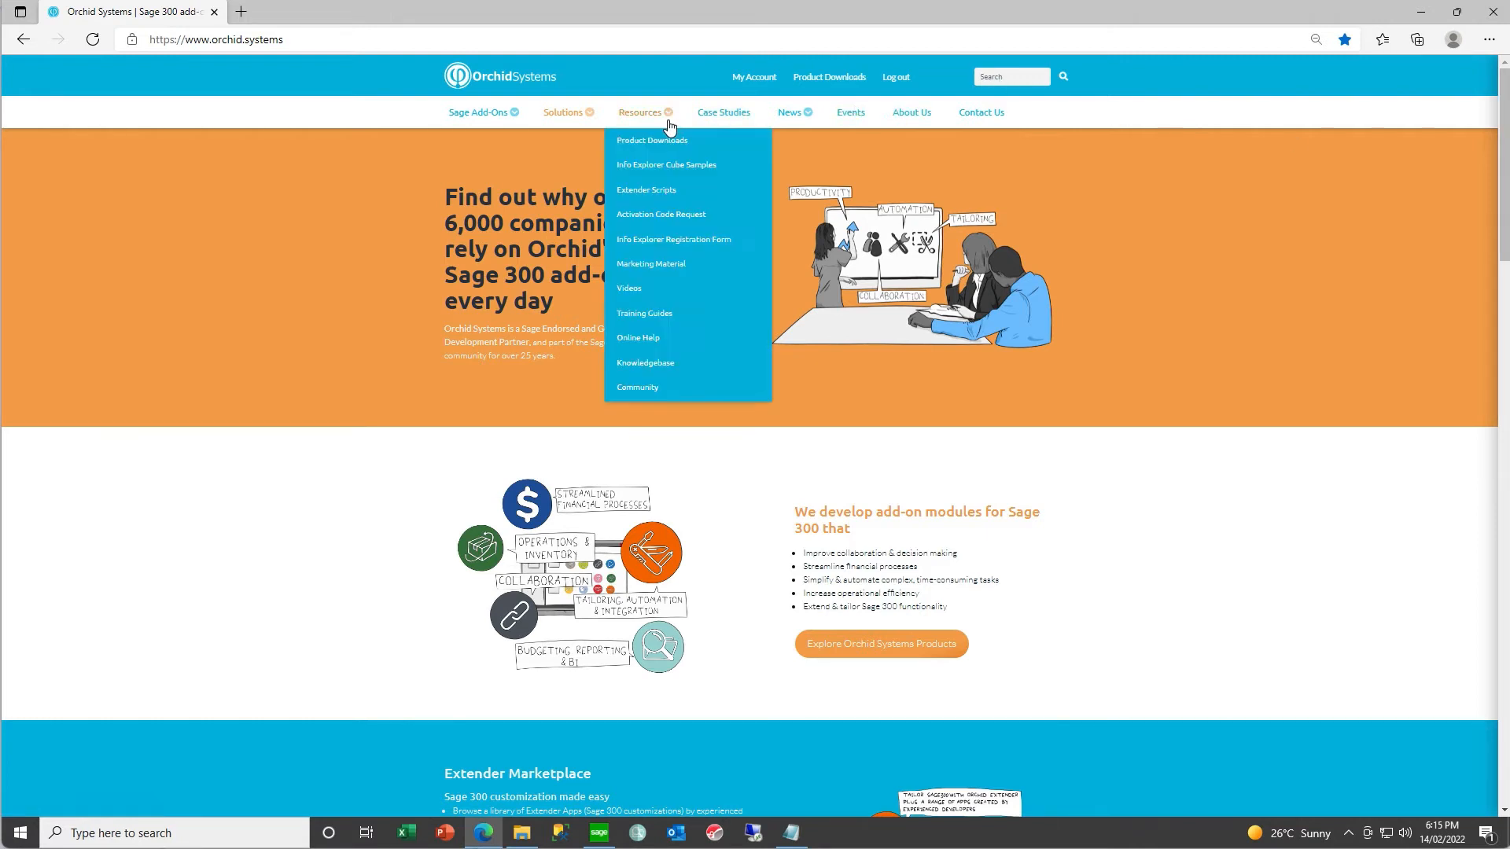
- In the browser, search Orchid's Knowledgebase for "lot cu" and read the article on pre-validating B/T item lot stocktake counts before posting
mouse_move(652, 124)
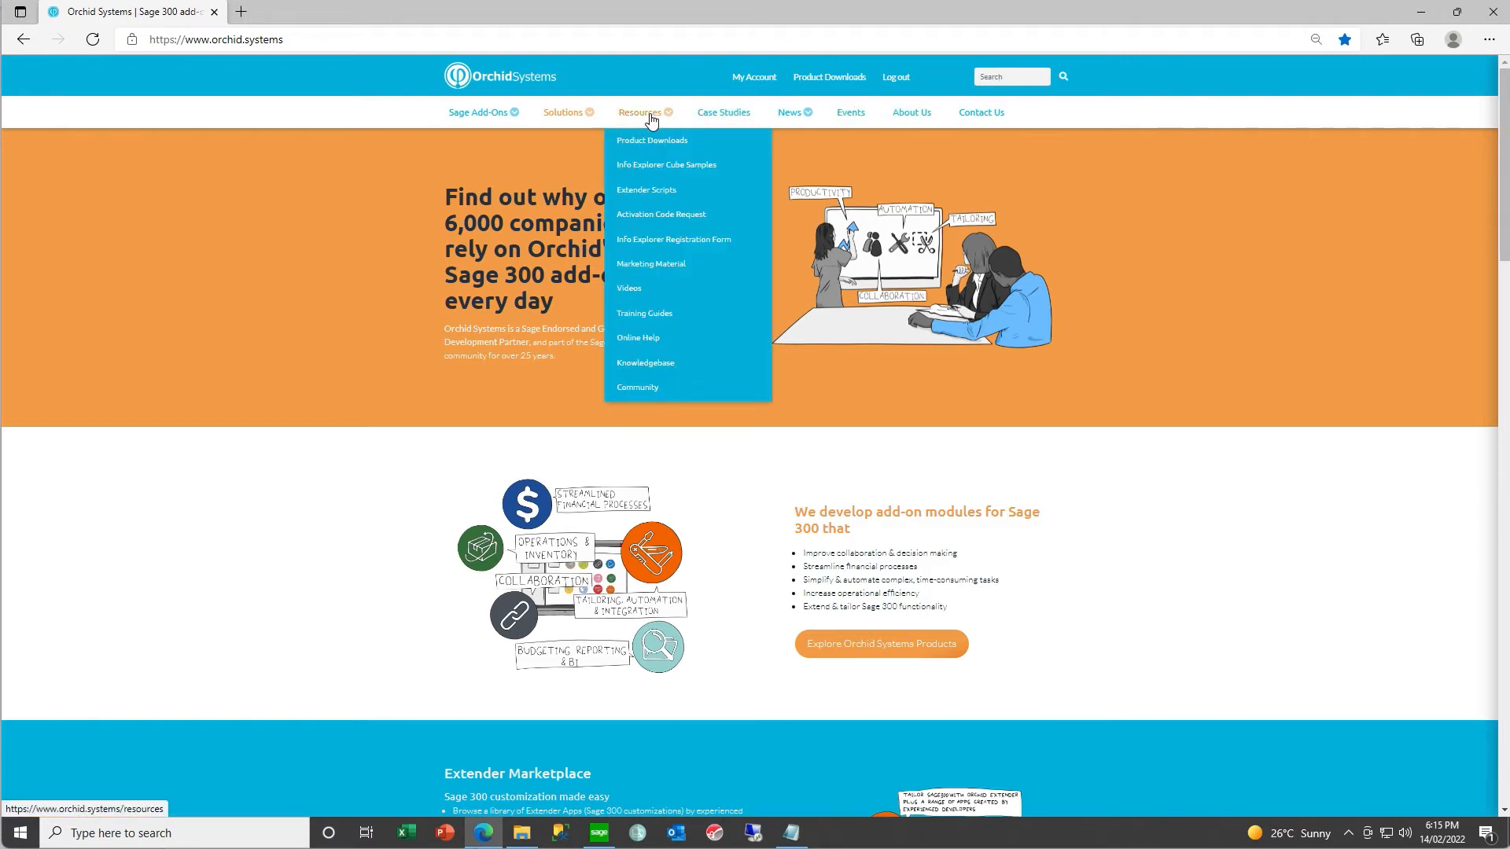
click(661, 361)
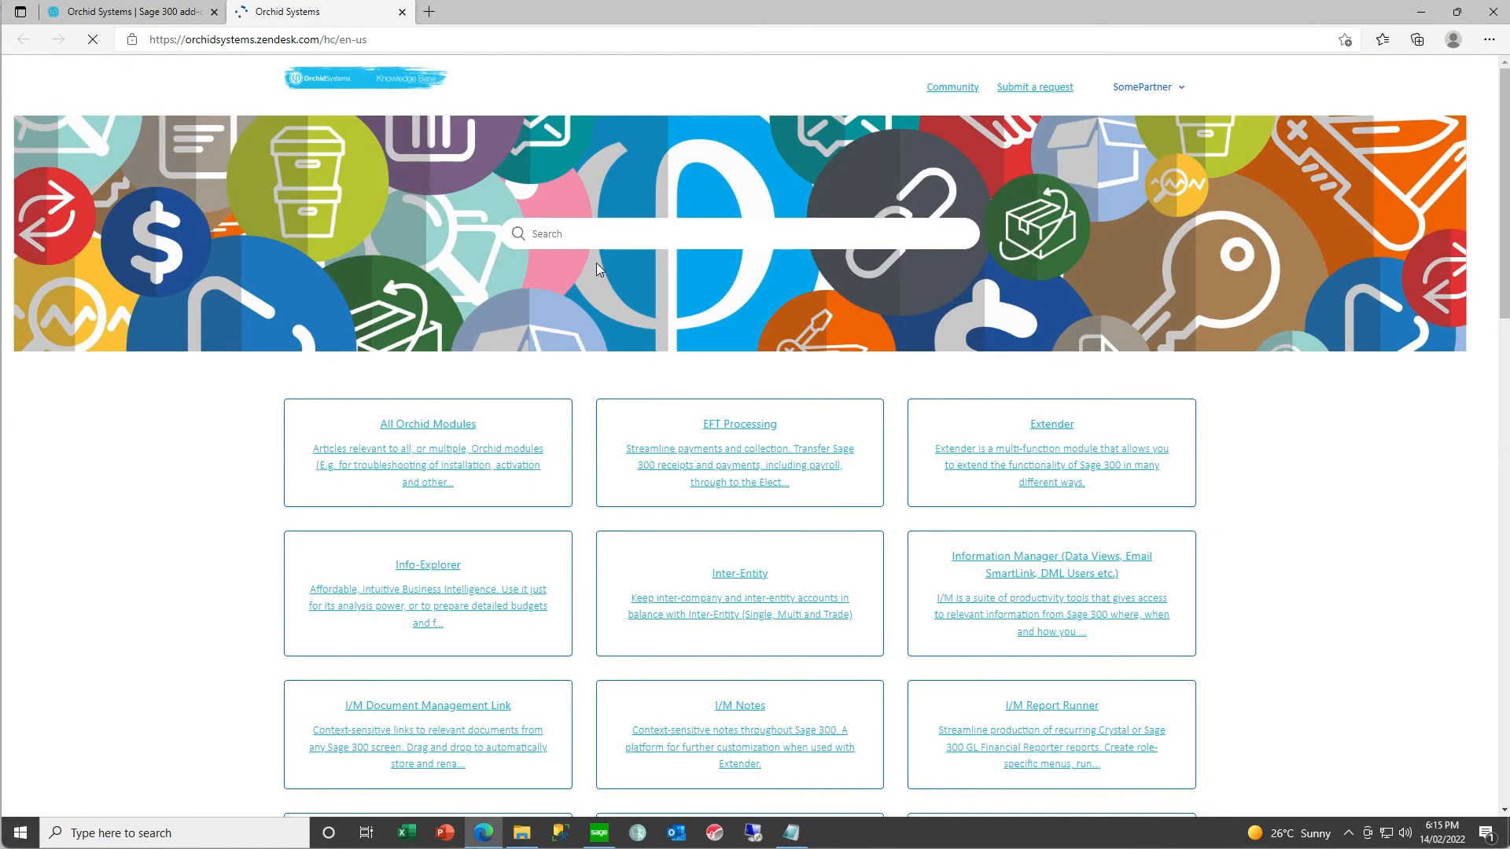
click(580, 242)
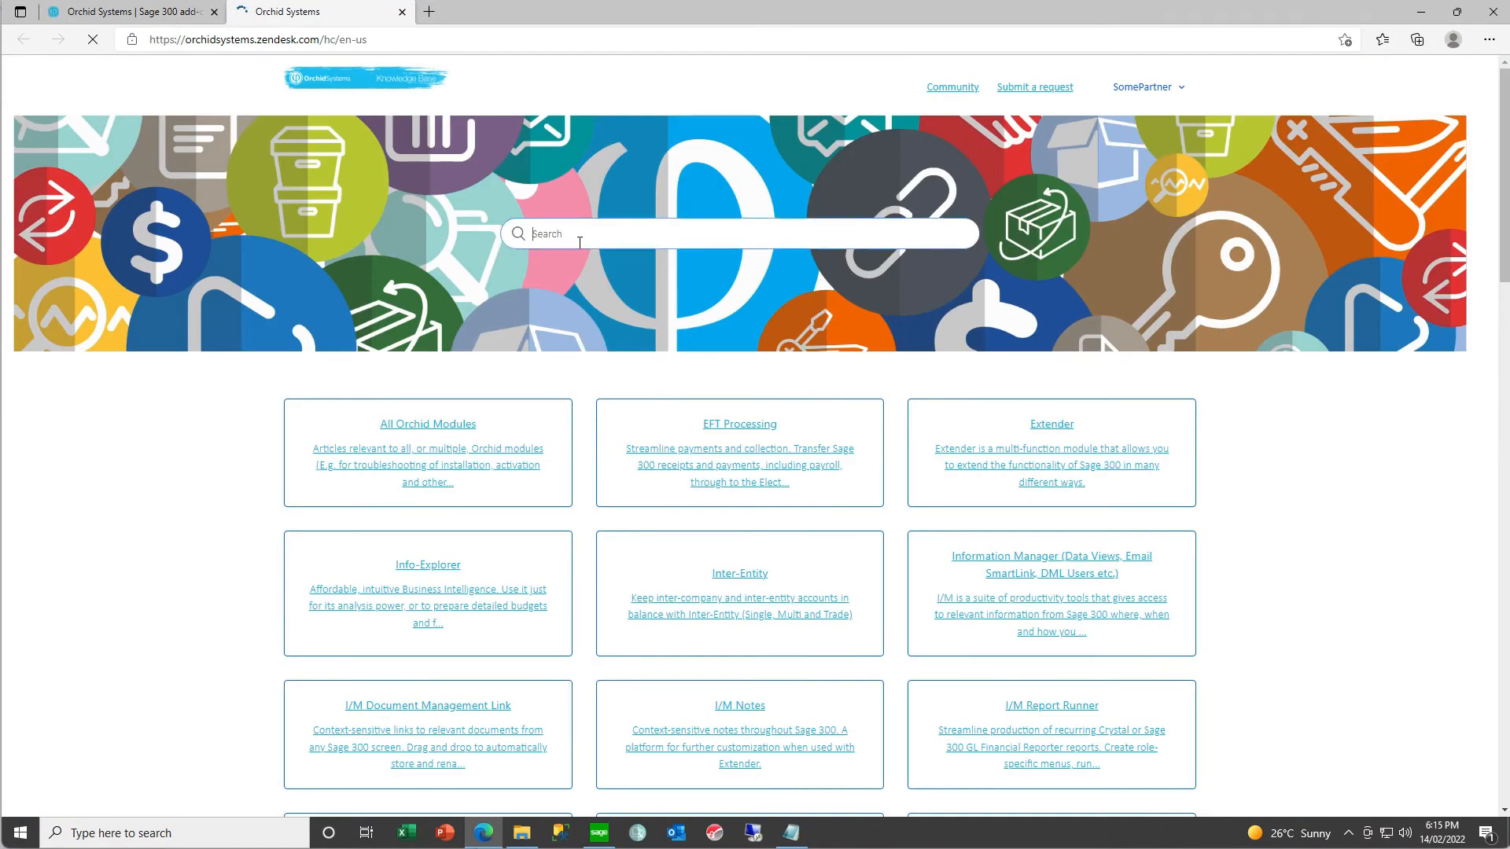
text(lot cu)
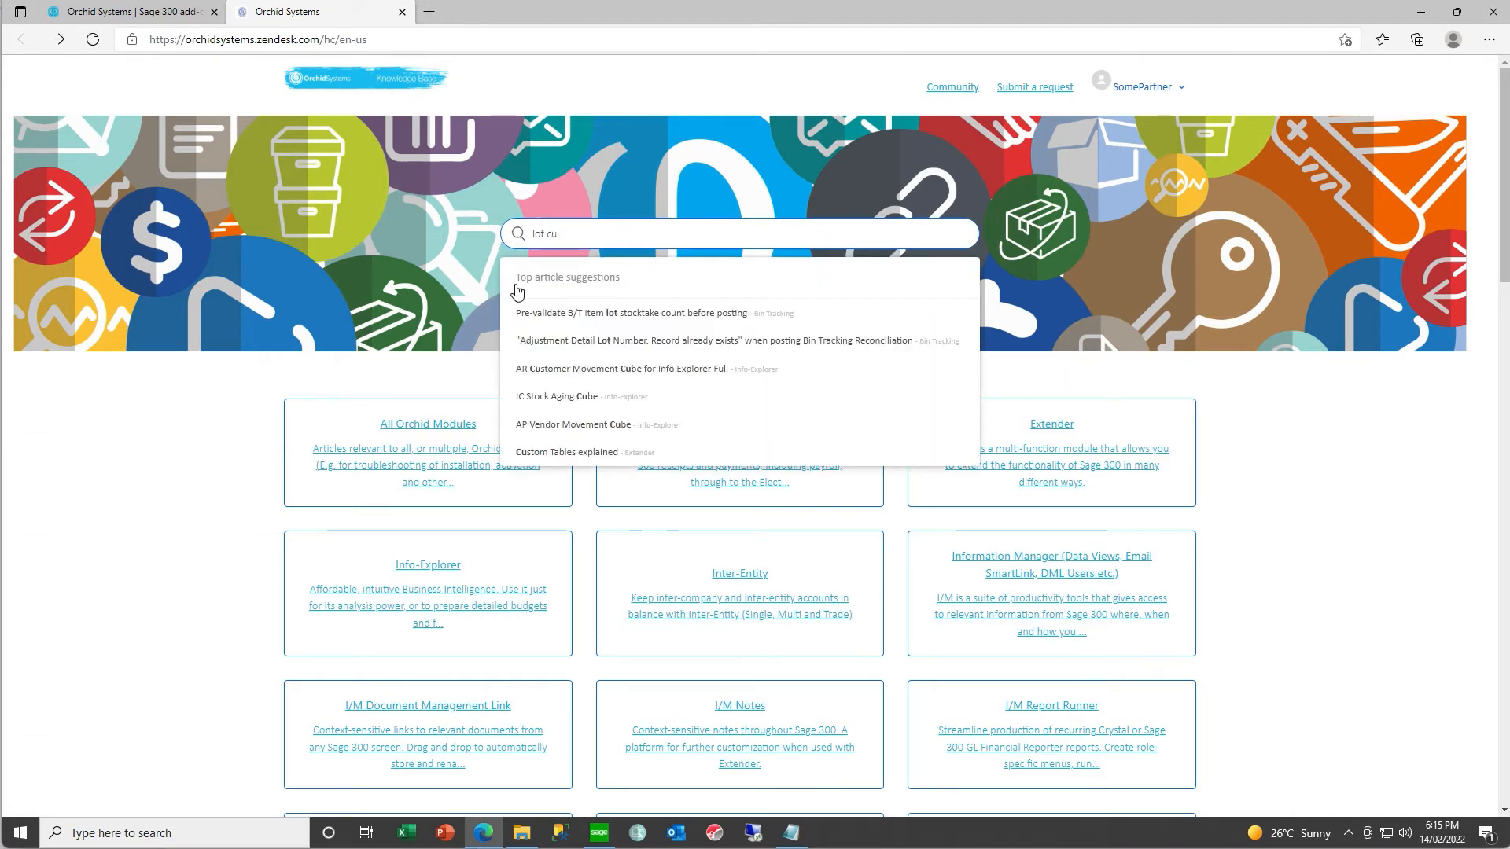
click(531, 315)
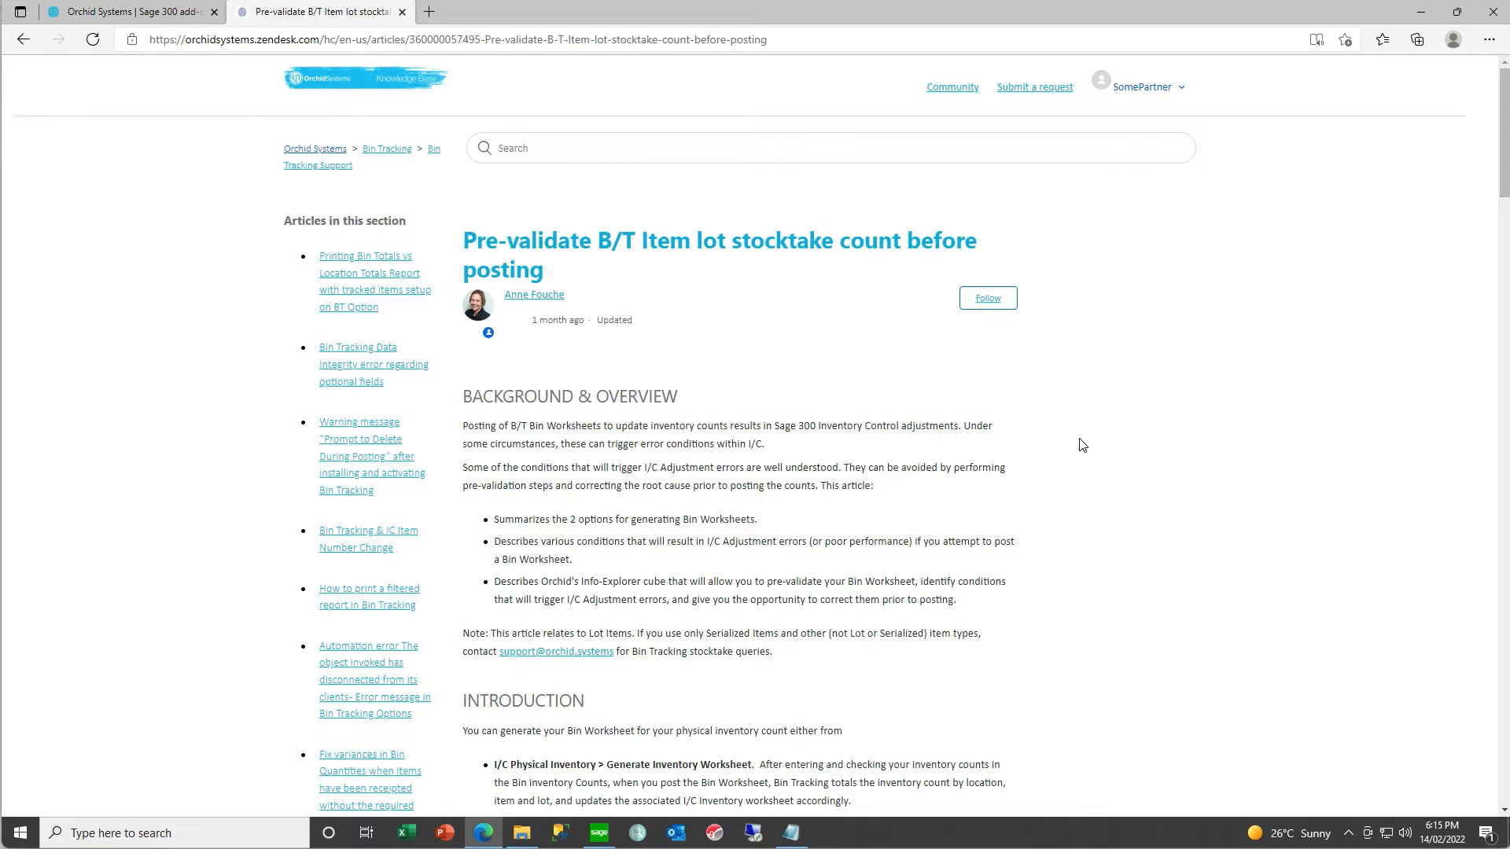
scroll(1082, 445, down, 10)
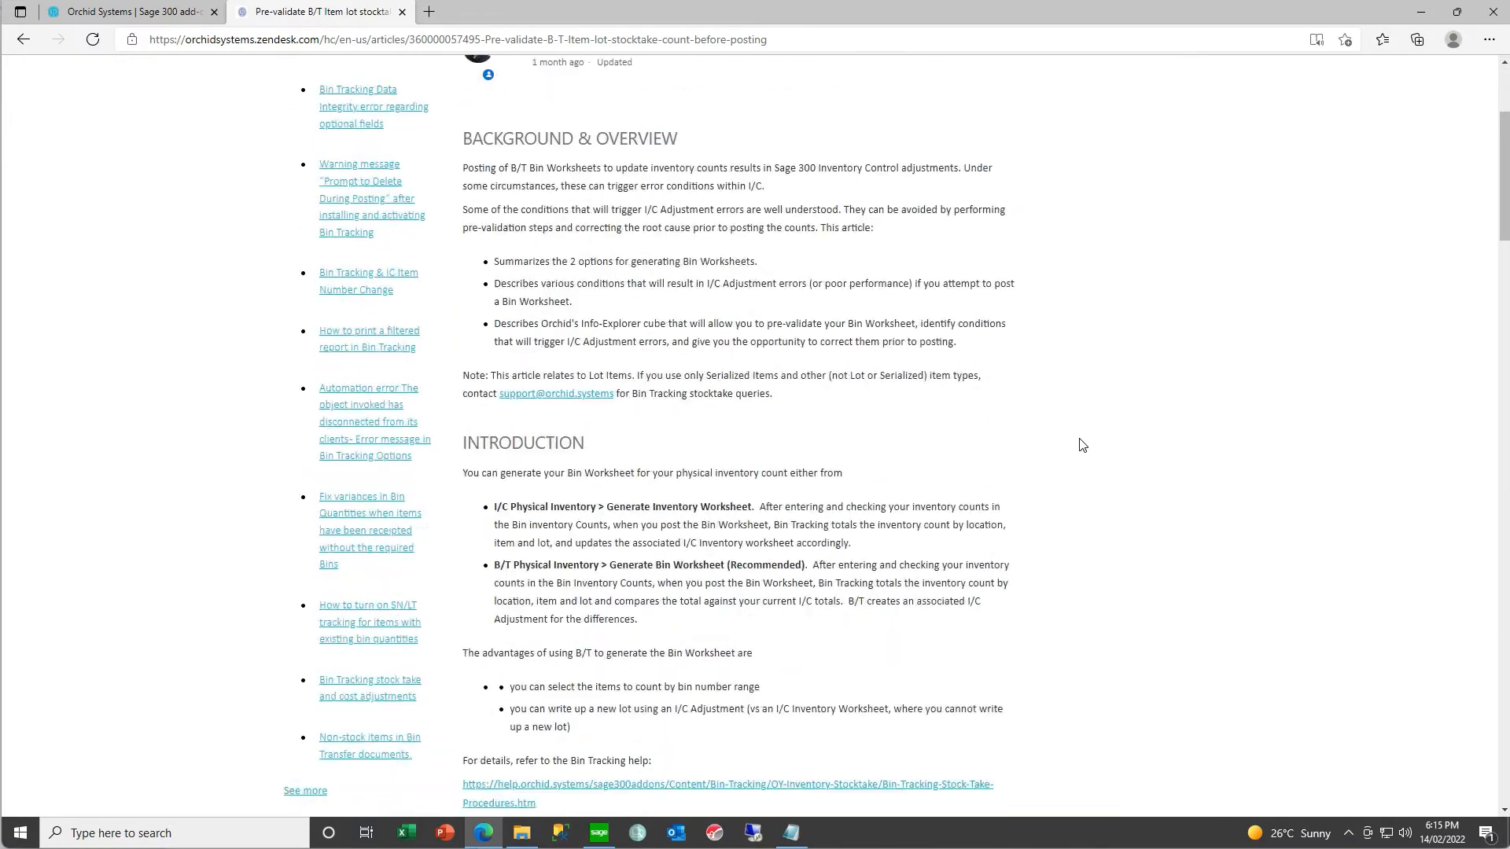
scroll(1081, 445, down, 15)
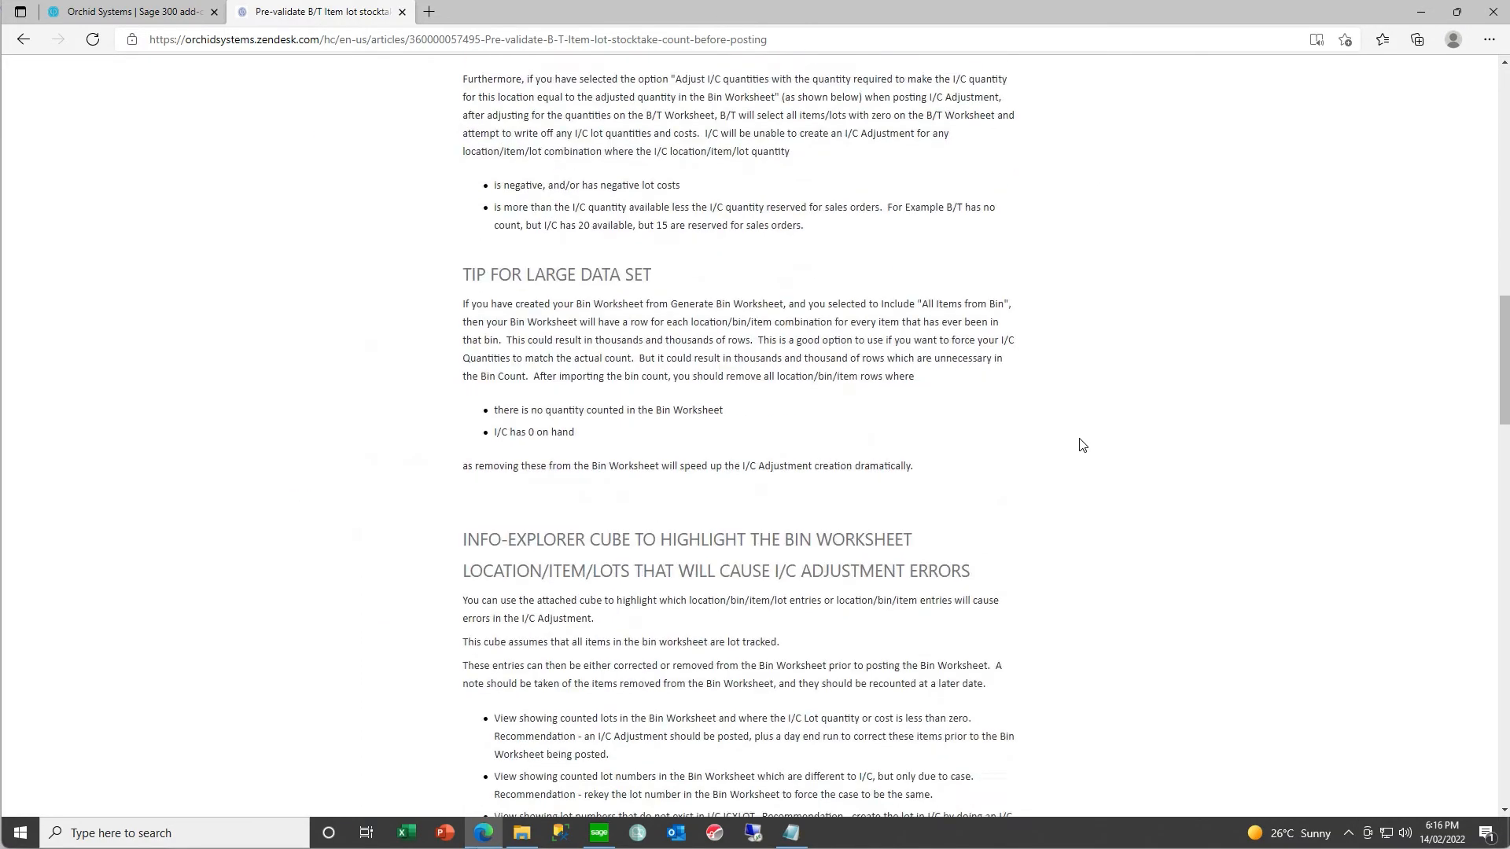
scroll(1082, 445, down, 15)
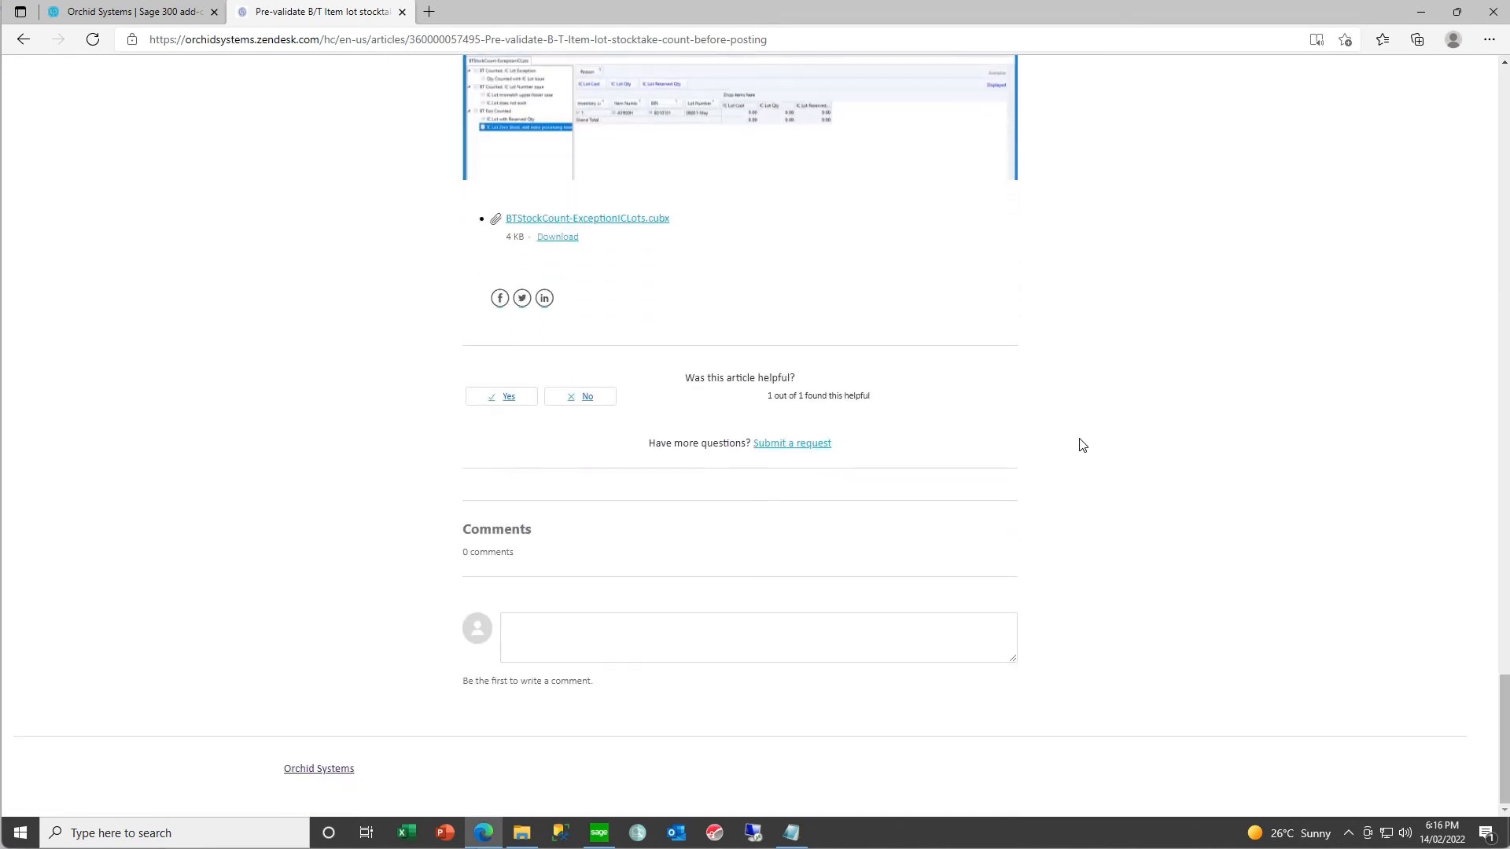
- Switch to Info-Explorer, open the recent cube BTSTOCKCOUNT-EXCEPTIONICLOTS, and slightly widen its list of views
click(637, 833)
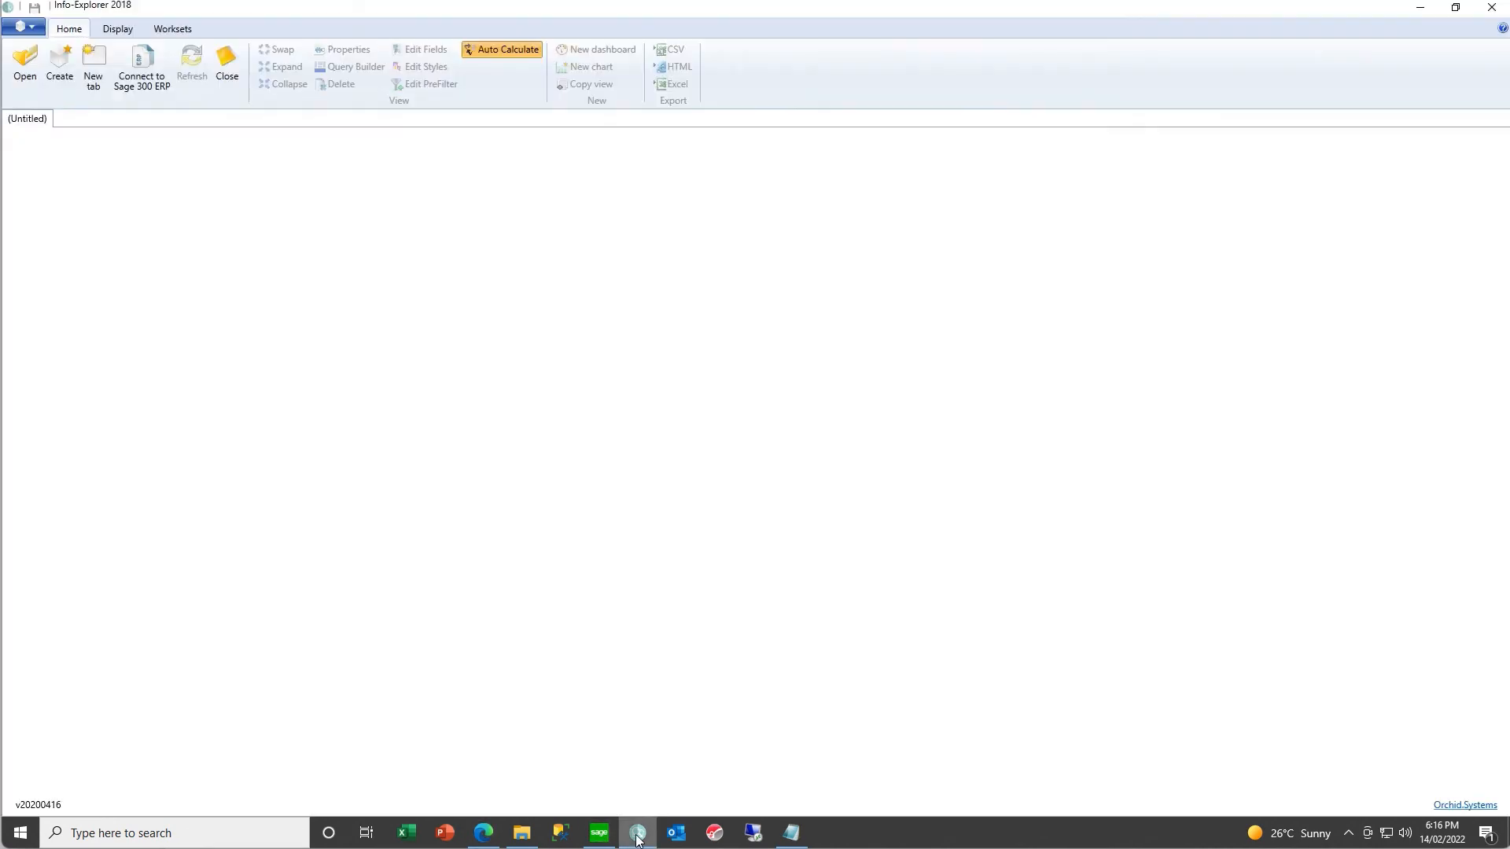
click(33, 24)
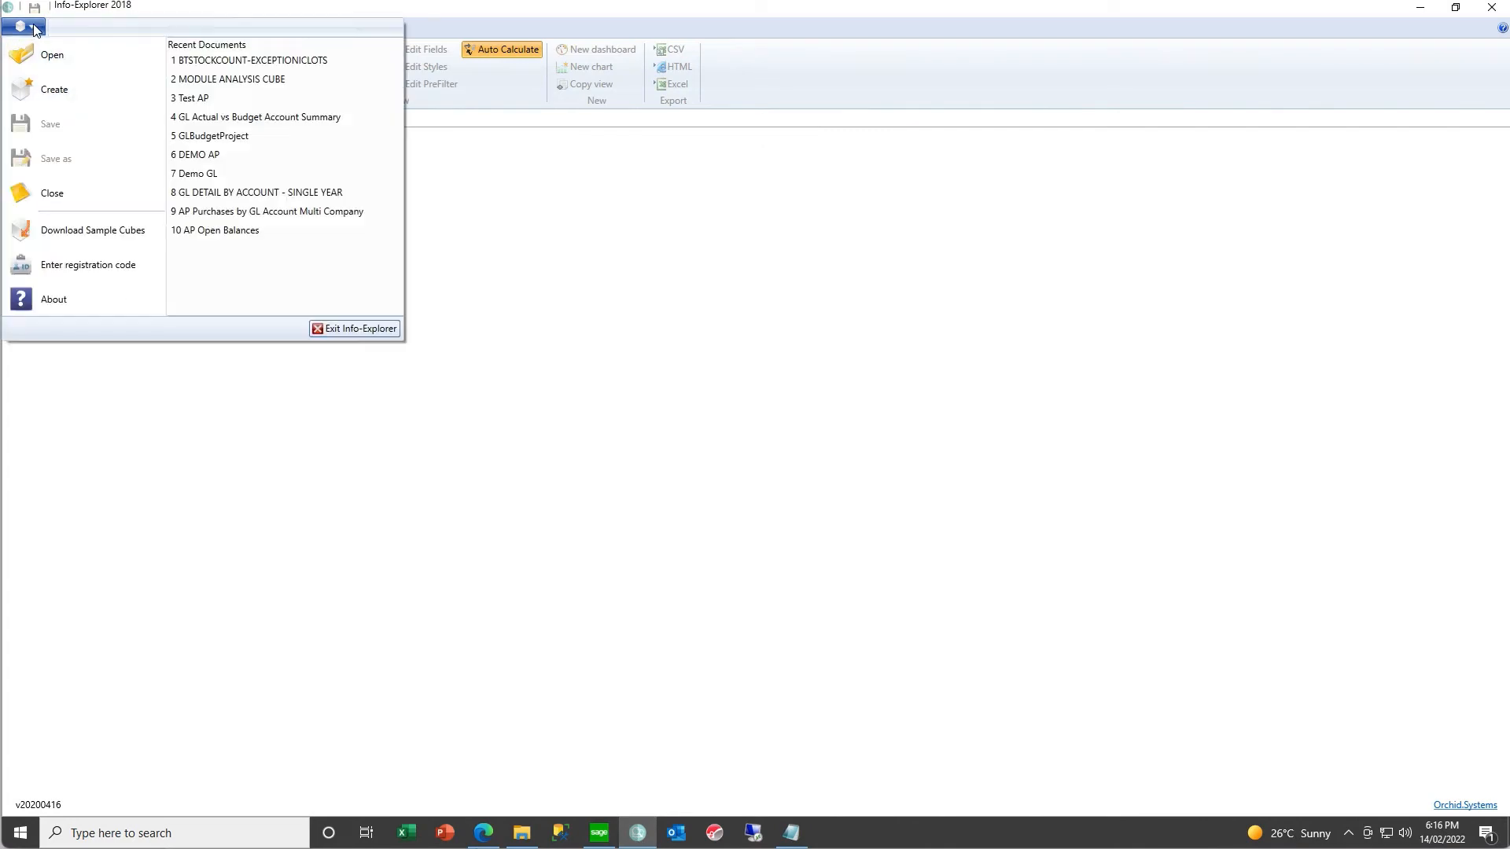
click(245, 62)
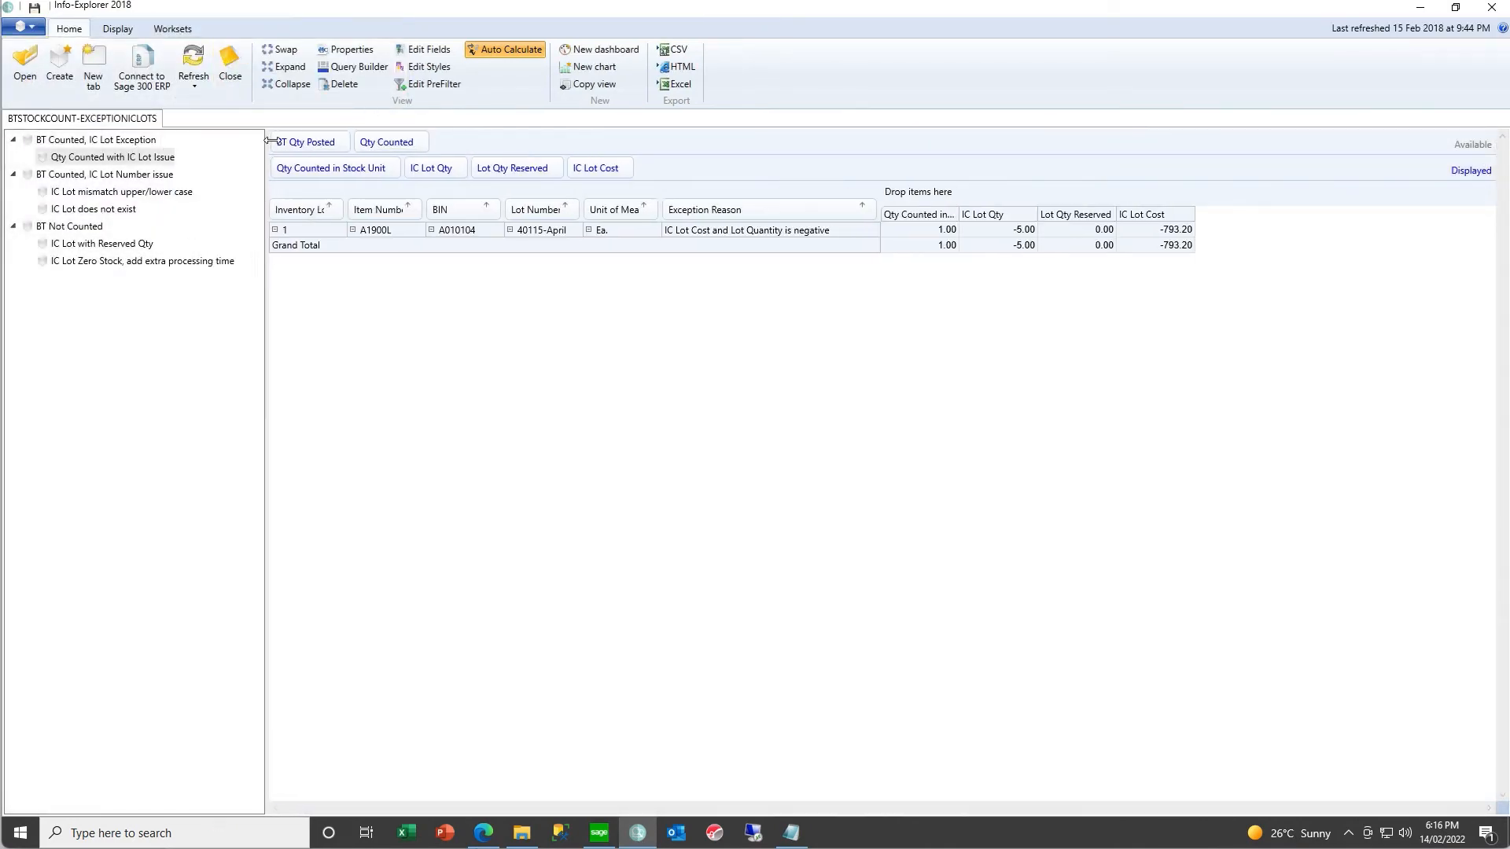
drag(270, 141, 273, 140)
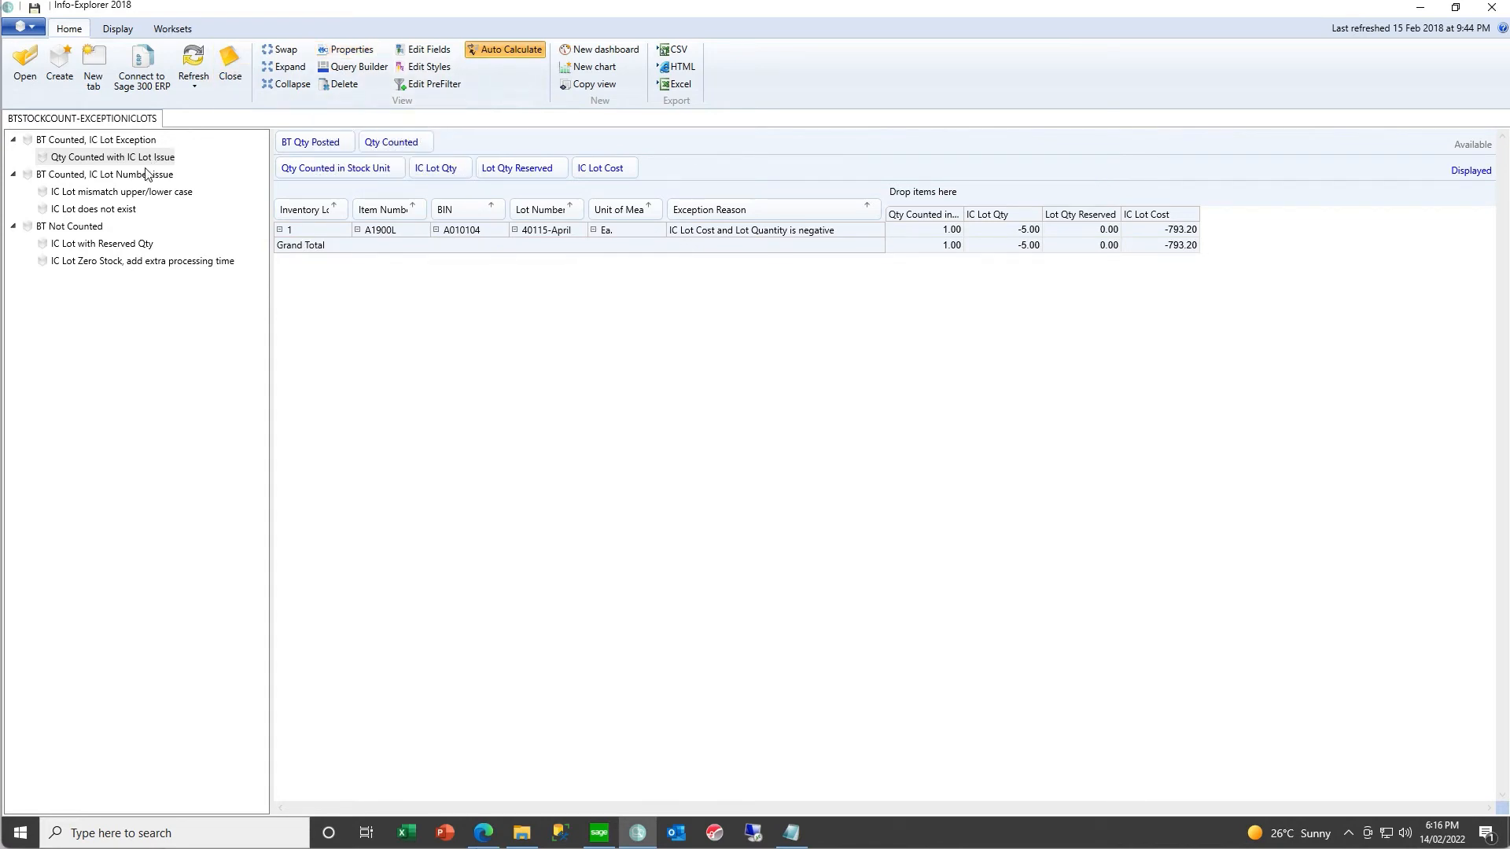
- Examine the stock count exception views for lot case mismatches, nonexistent lots, lots with reserved quantity and counted lots with issues
click(174, 194)
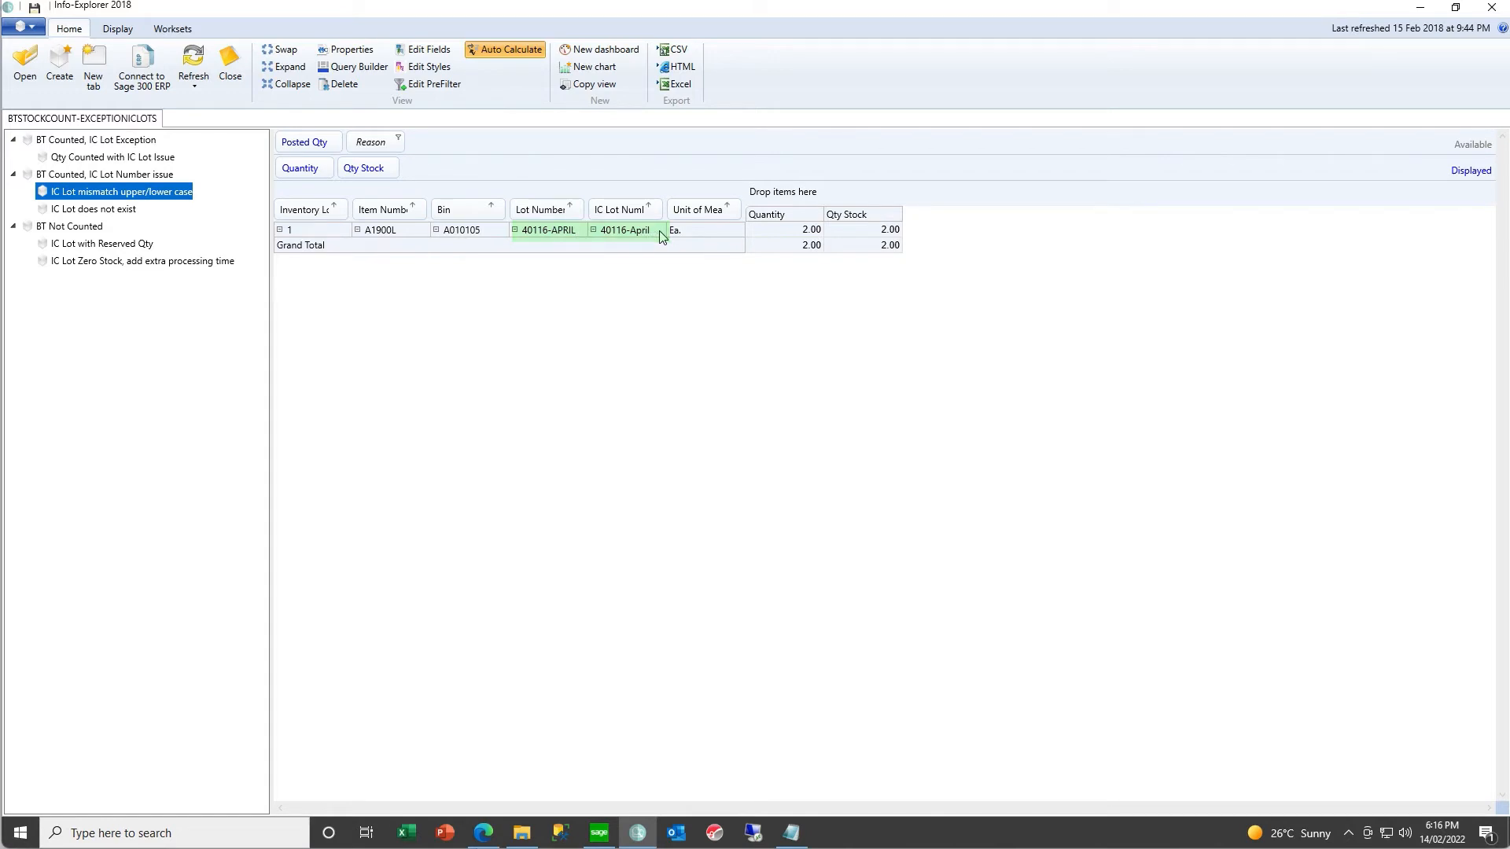
click(82, 212)
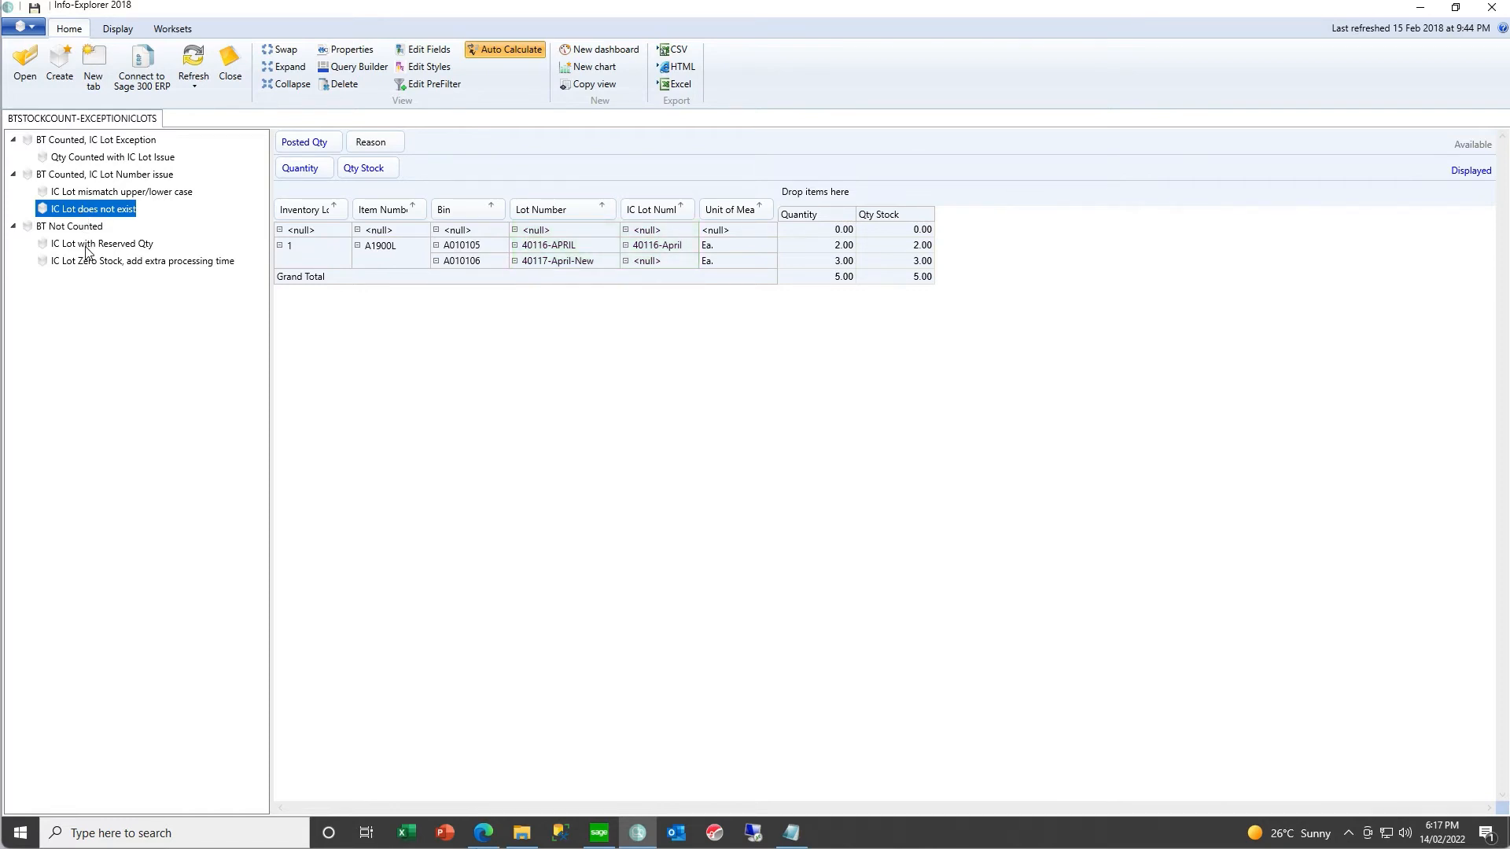
click(87, 245)
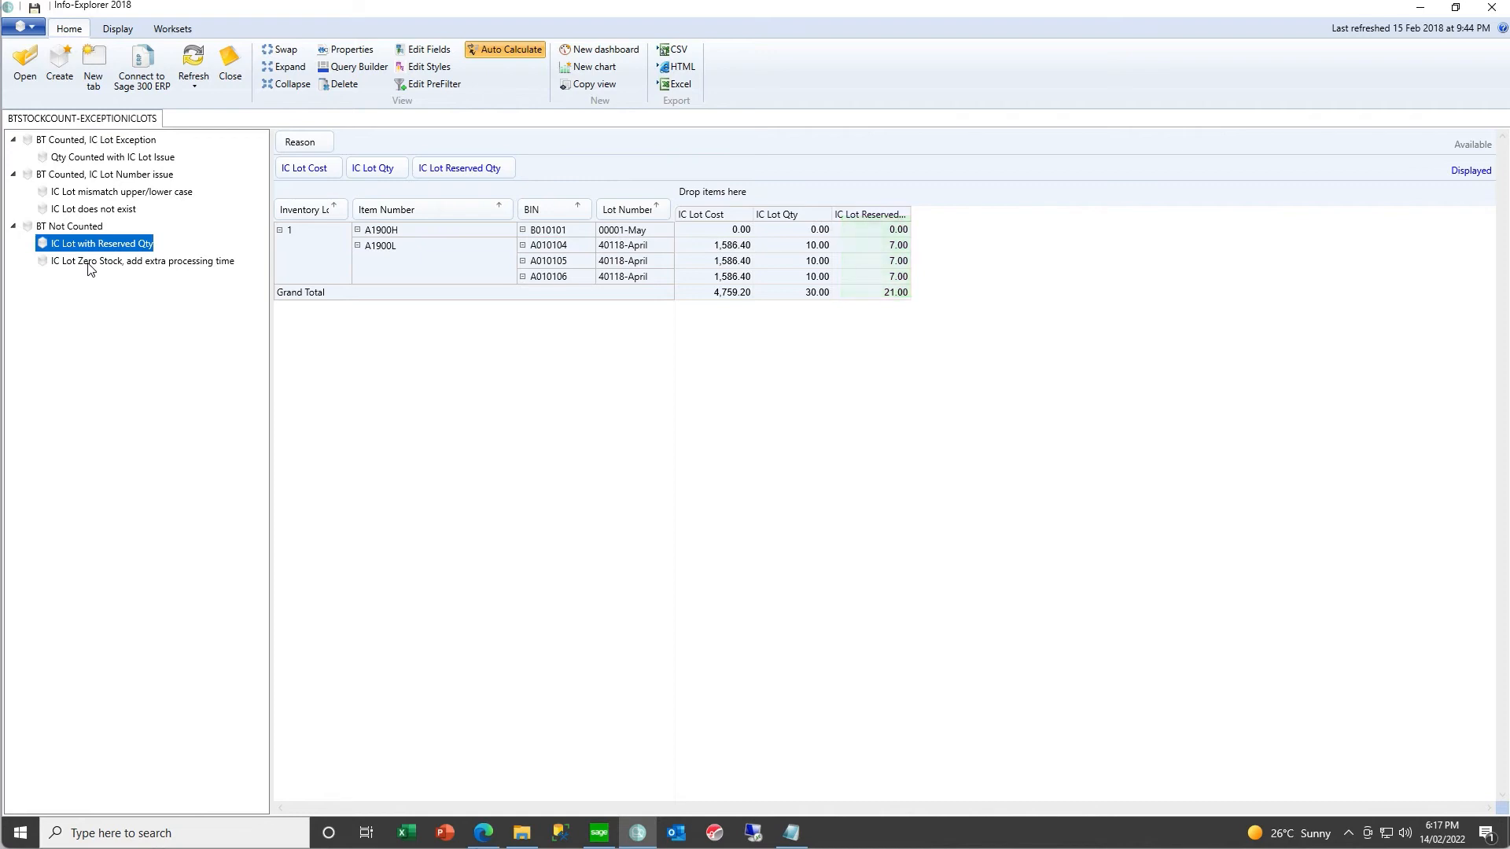
click(79, 159)
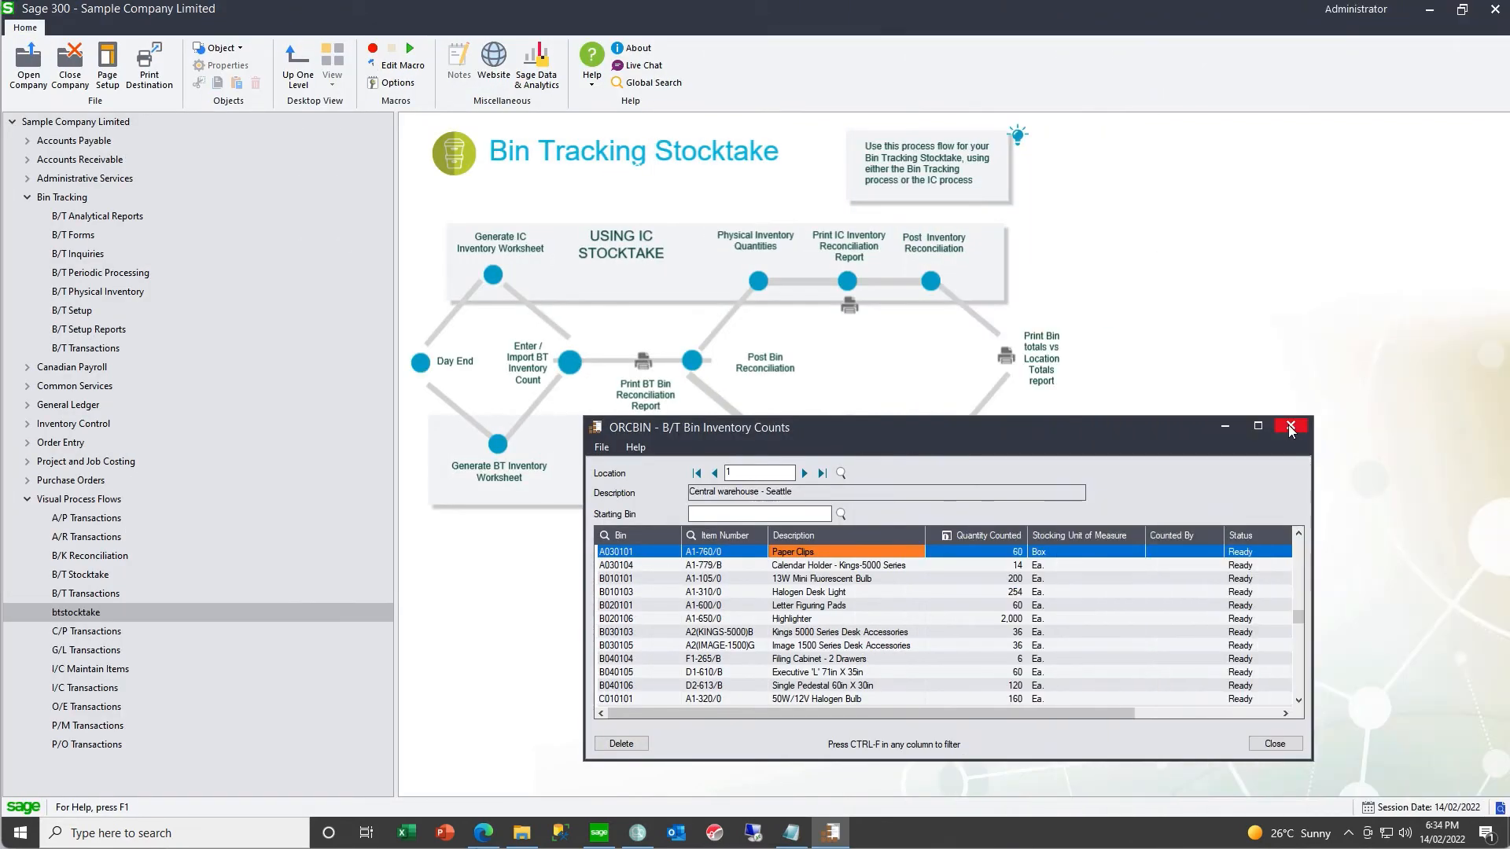
- In Sage 300, close the bin counts and generate a bin inventory worksheet from location 1 to location 1
click(1290, 428)
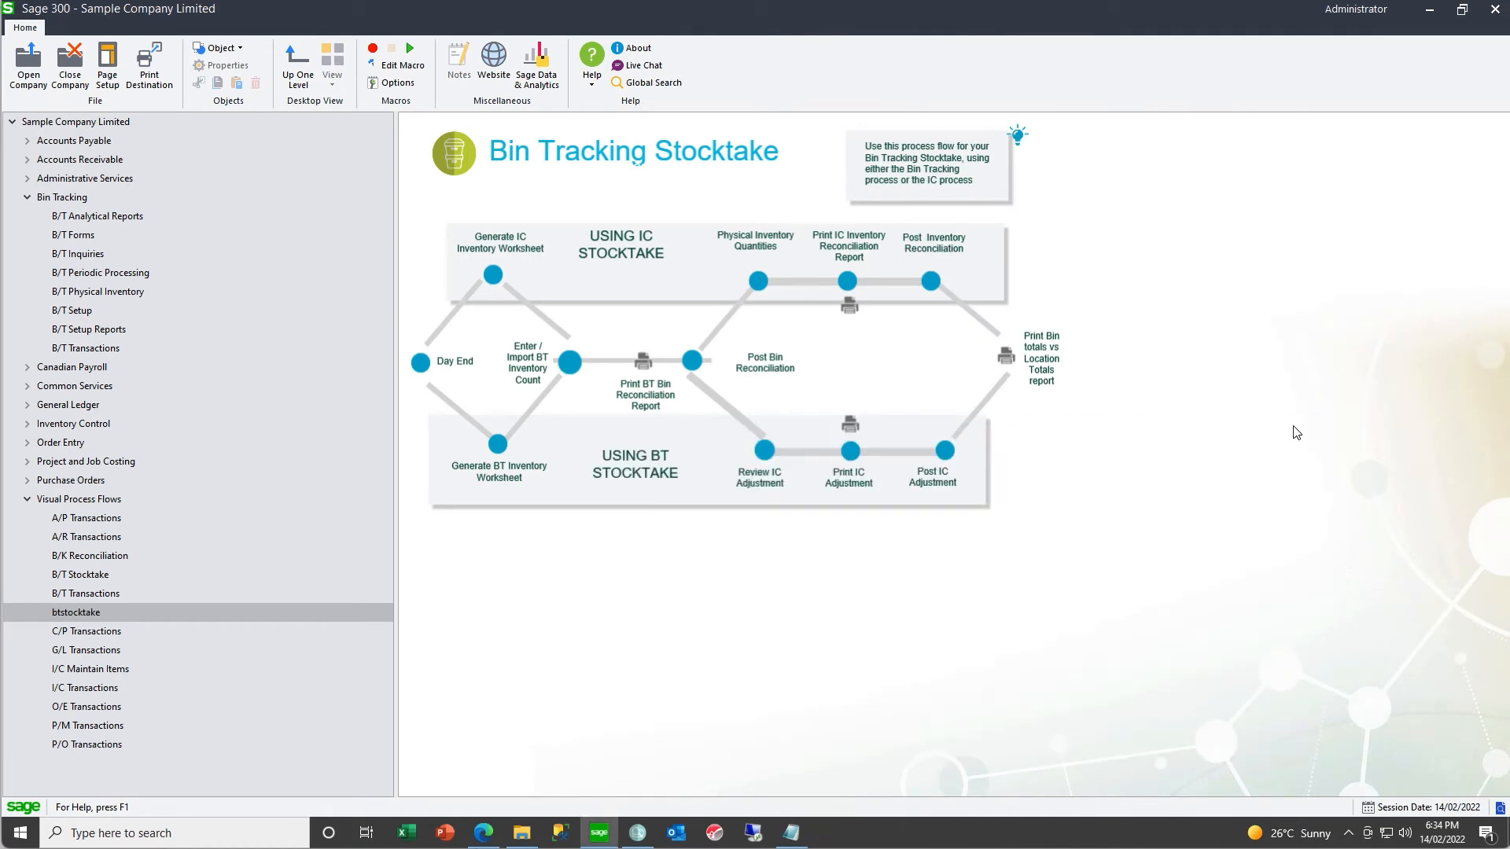
click(691, 362)
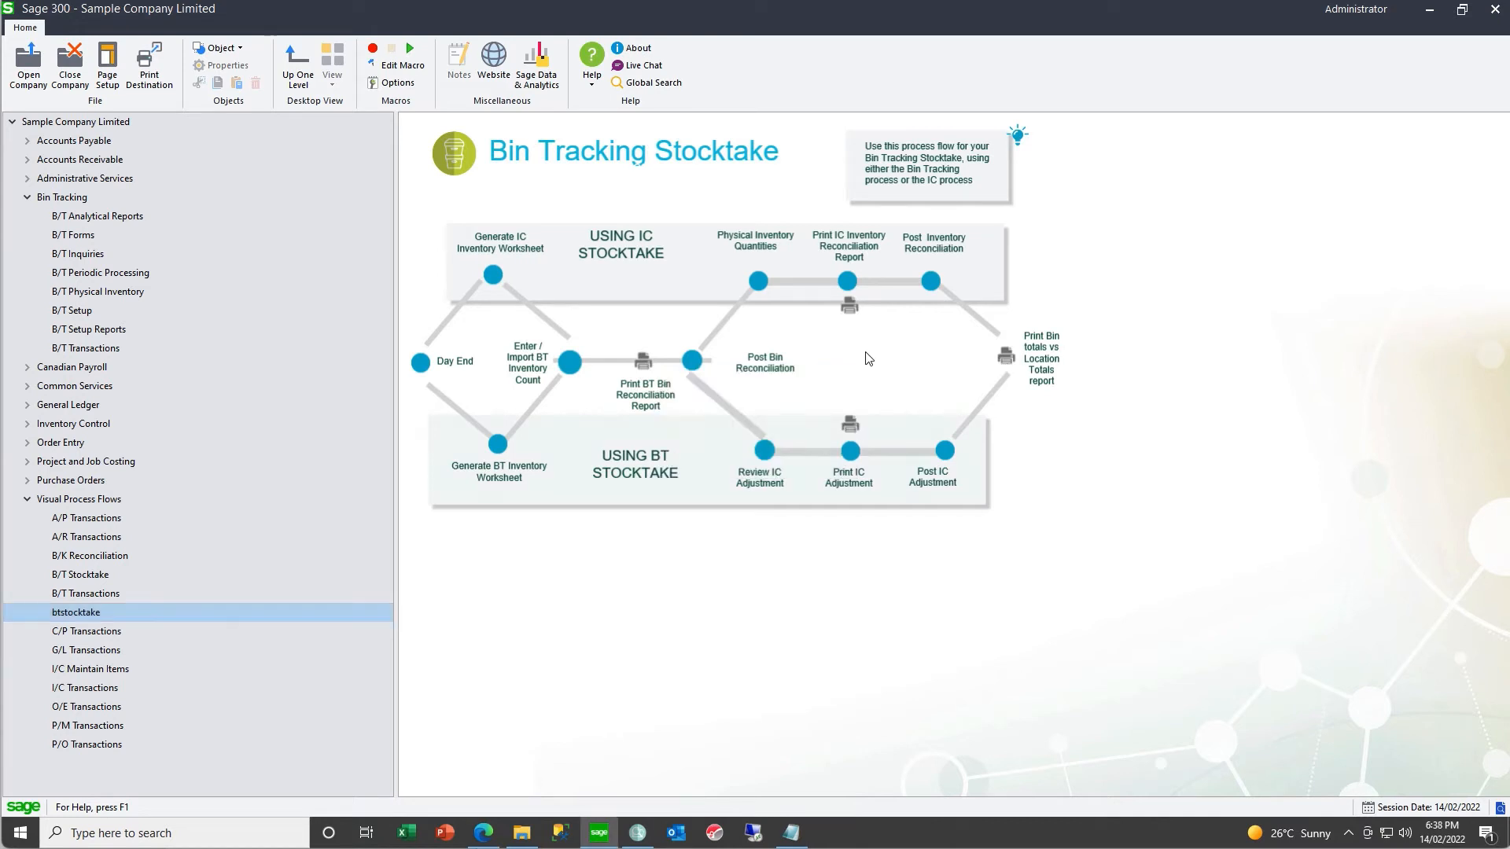
click(497, 446)
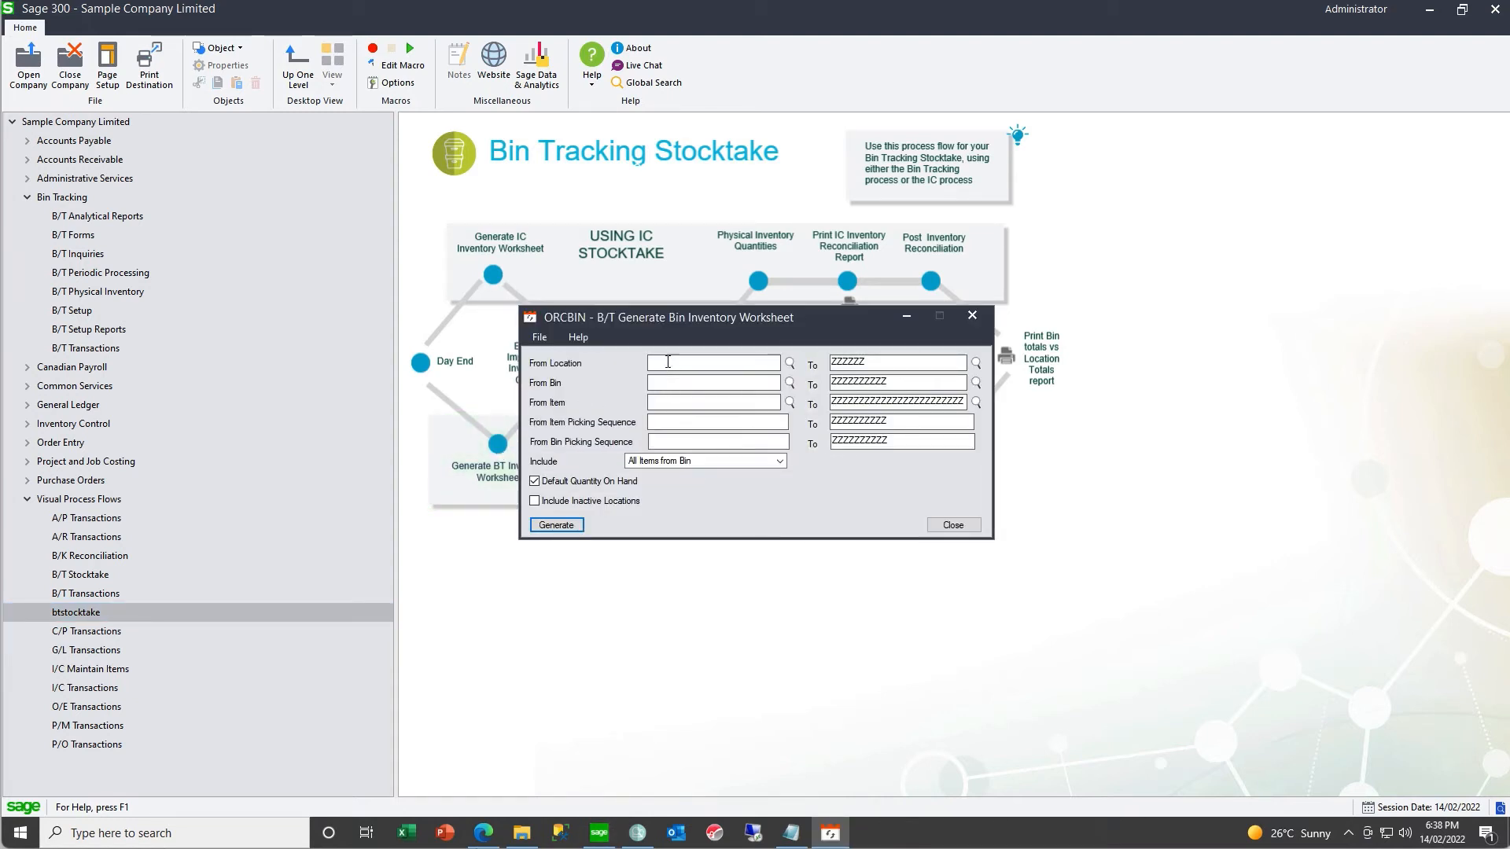
click(668, 362)
text(1)
key(Tab)
text(1)
click(566, 526)
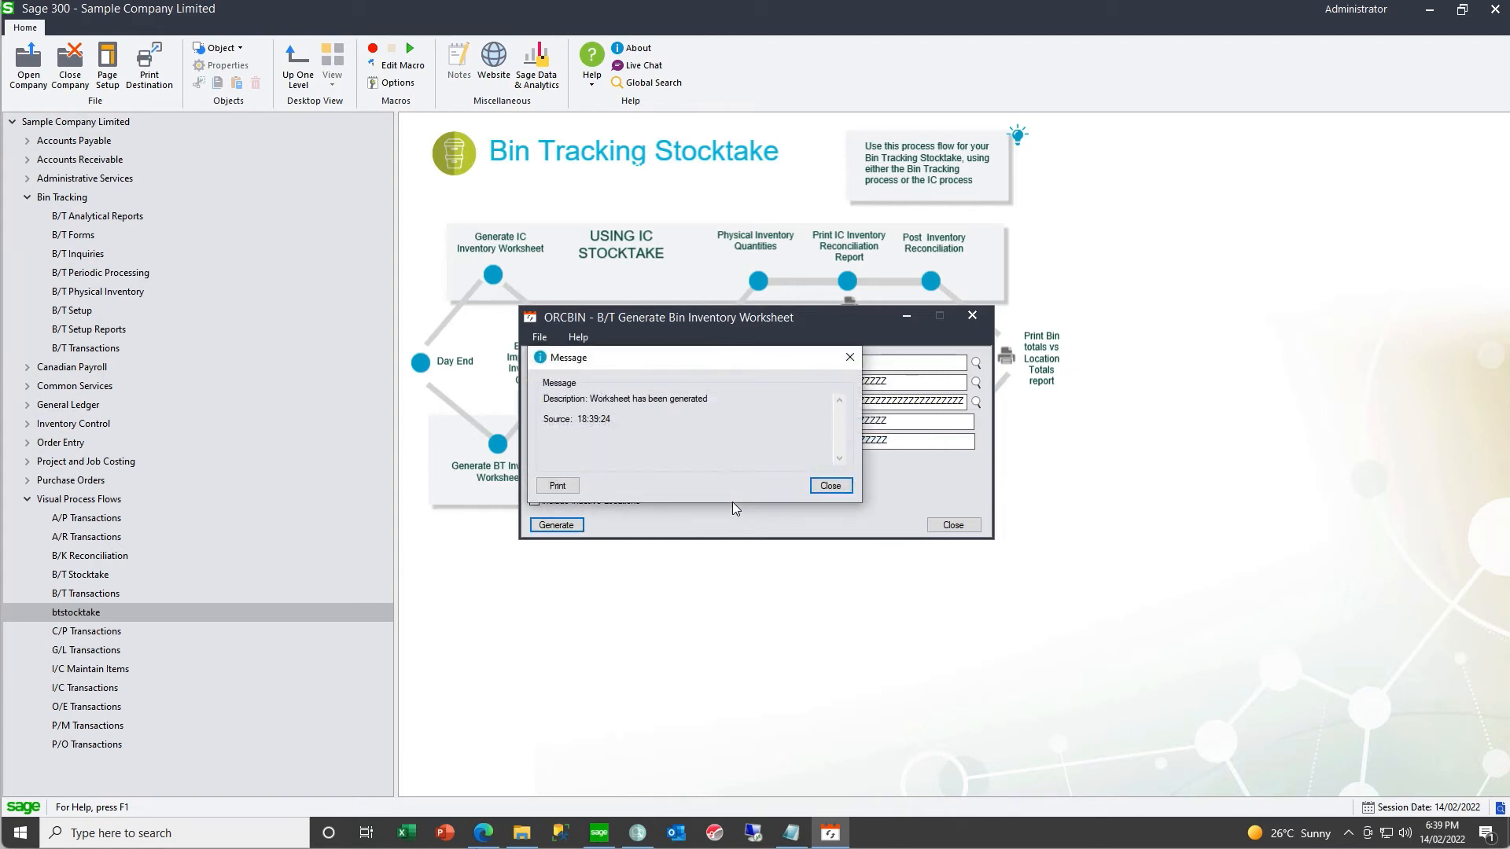
click(832, 486)
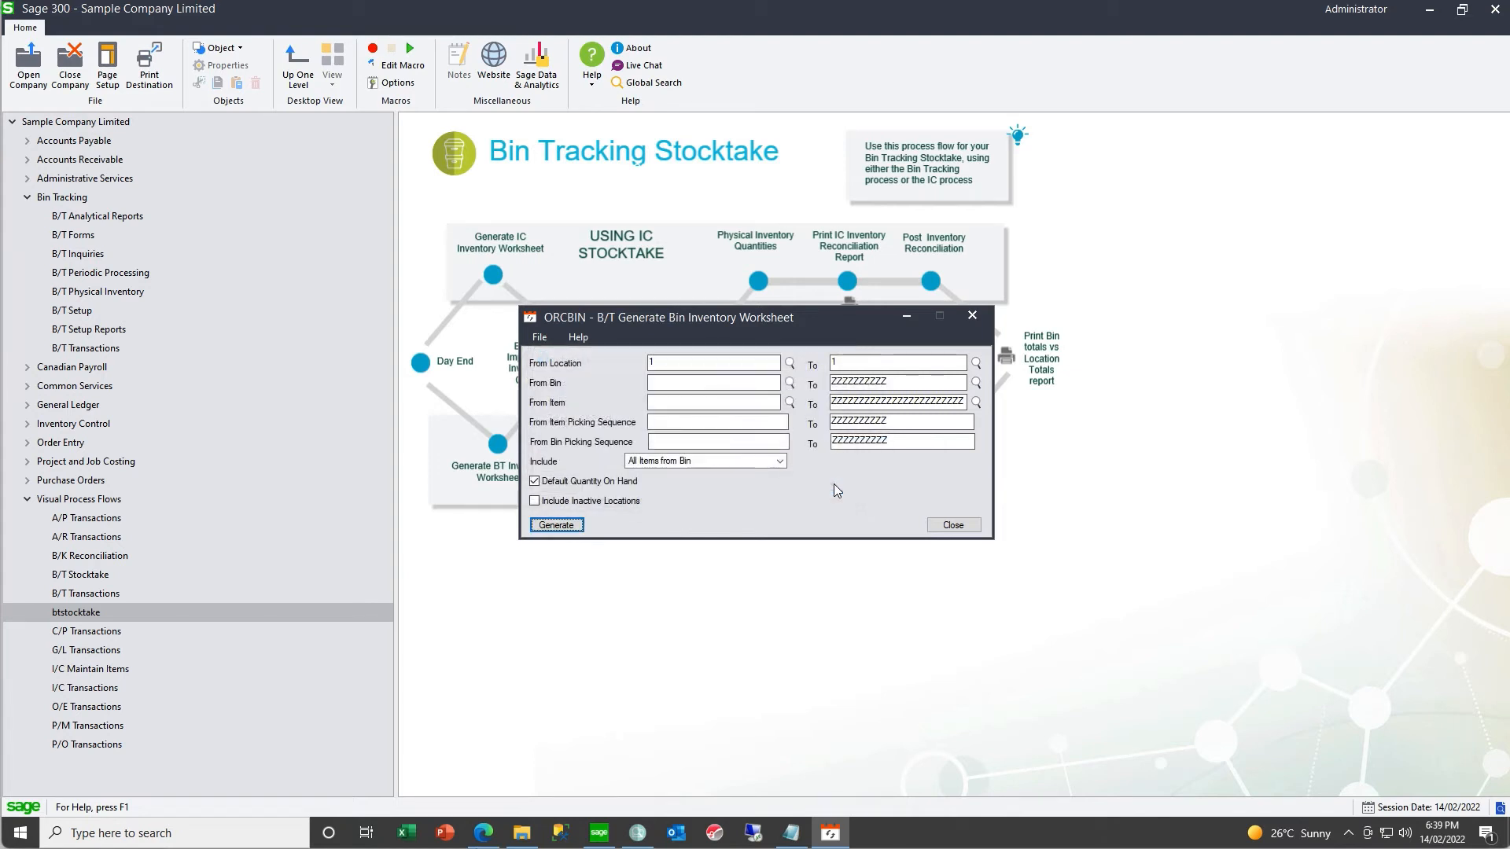
click(947, 526)
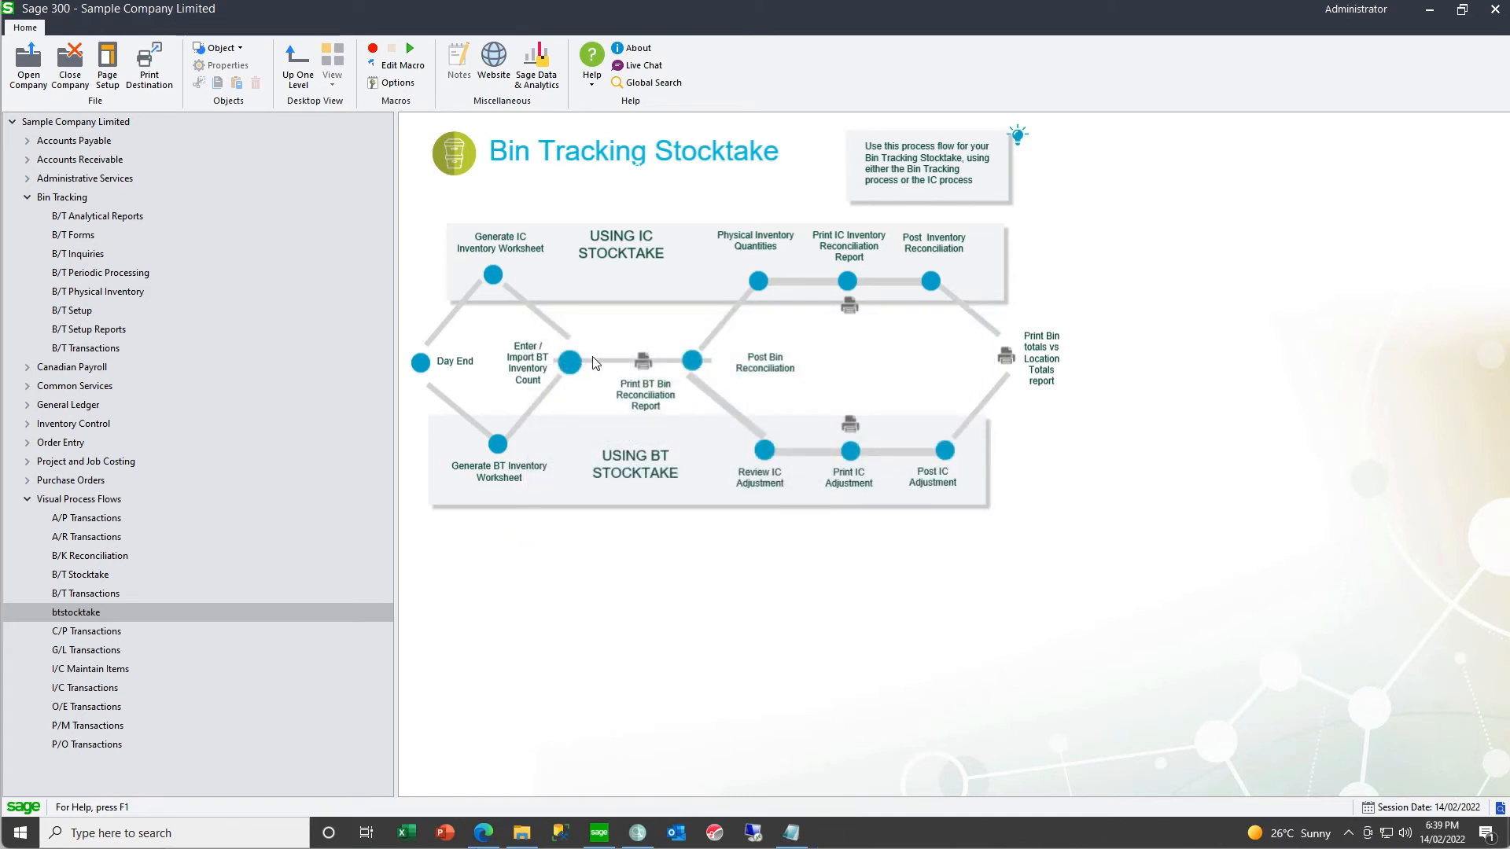
- In the bin inventory counts for location 1, set the counted quantity of A1-103/0 to 337 in bin A010101 and 48 in bin A010102
click(571, 362)
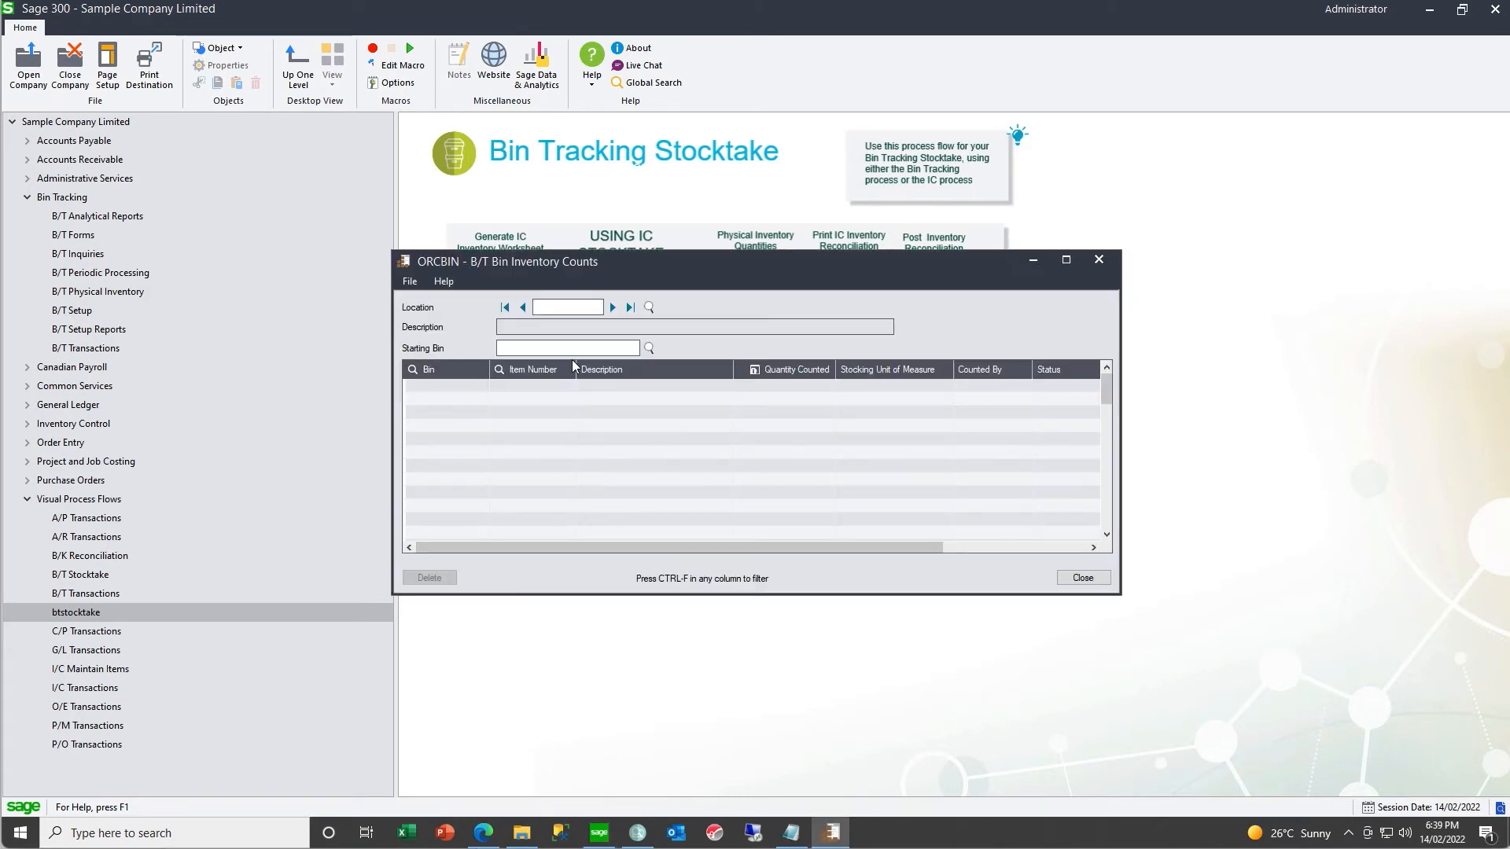
click(613, 308)
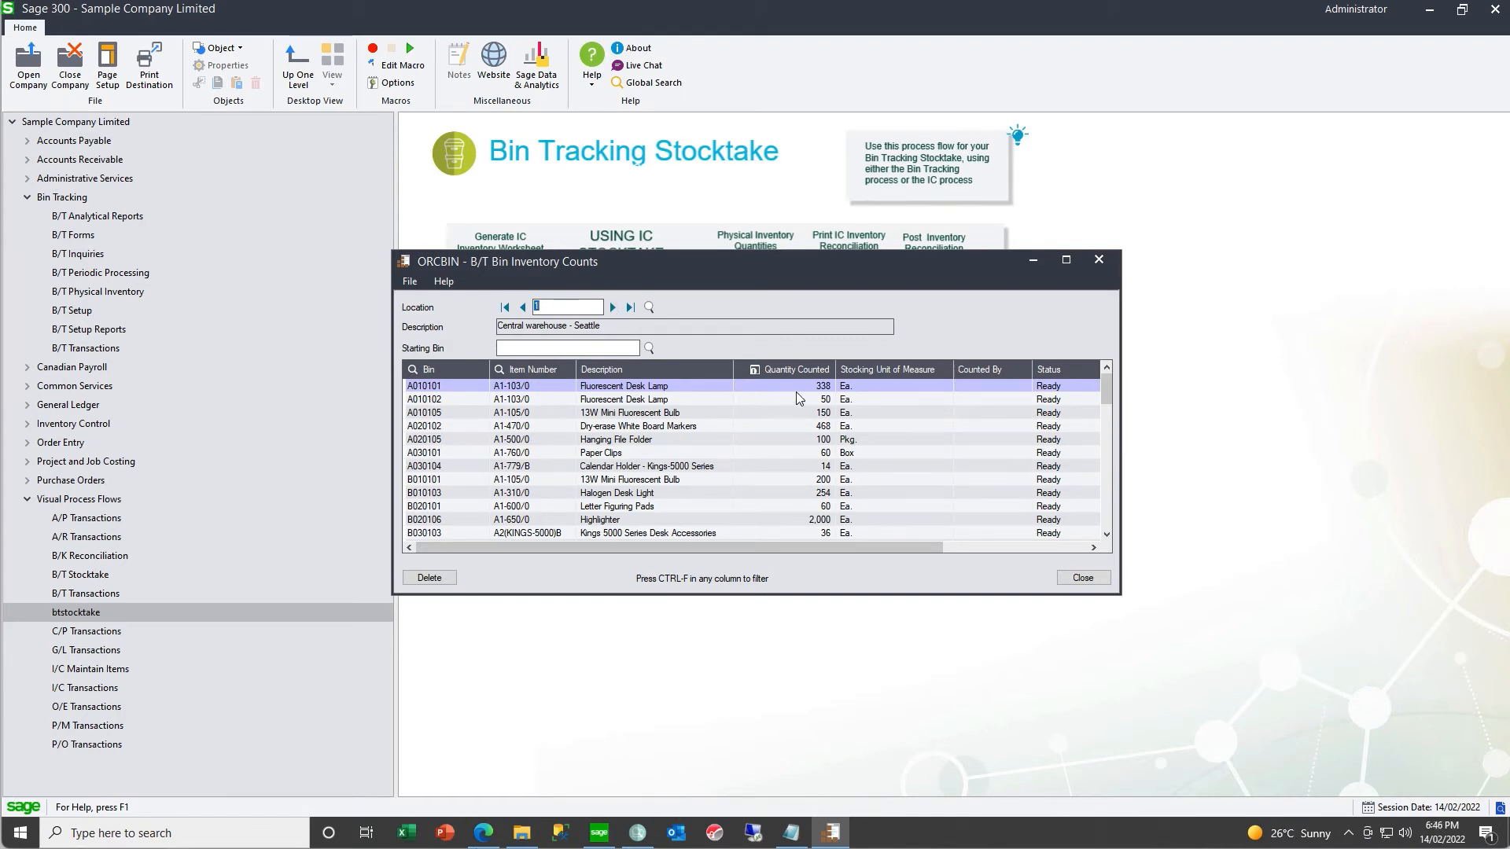
click(801, 387)
key(BackSpace)
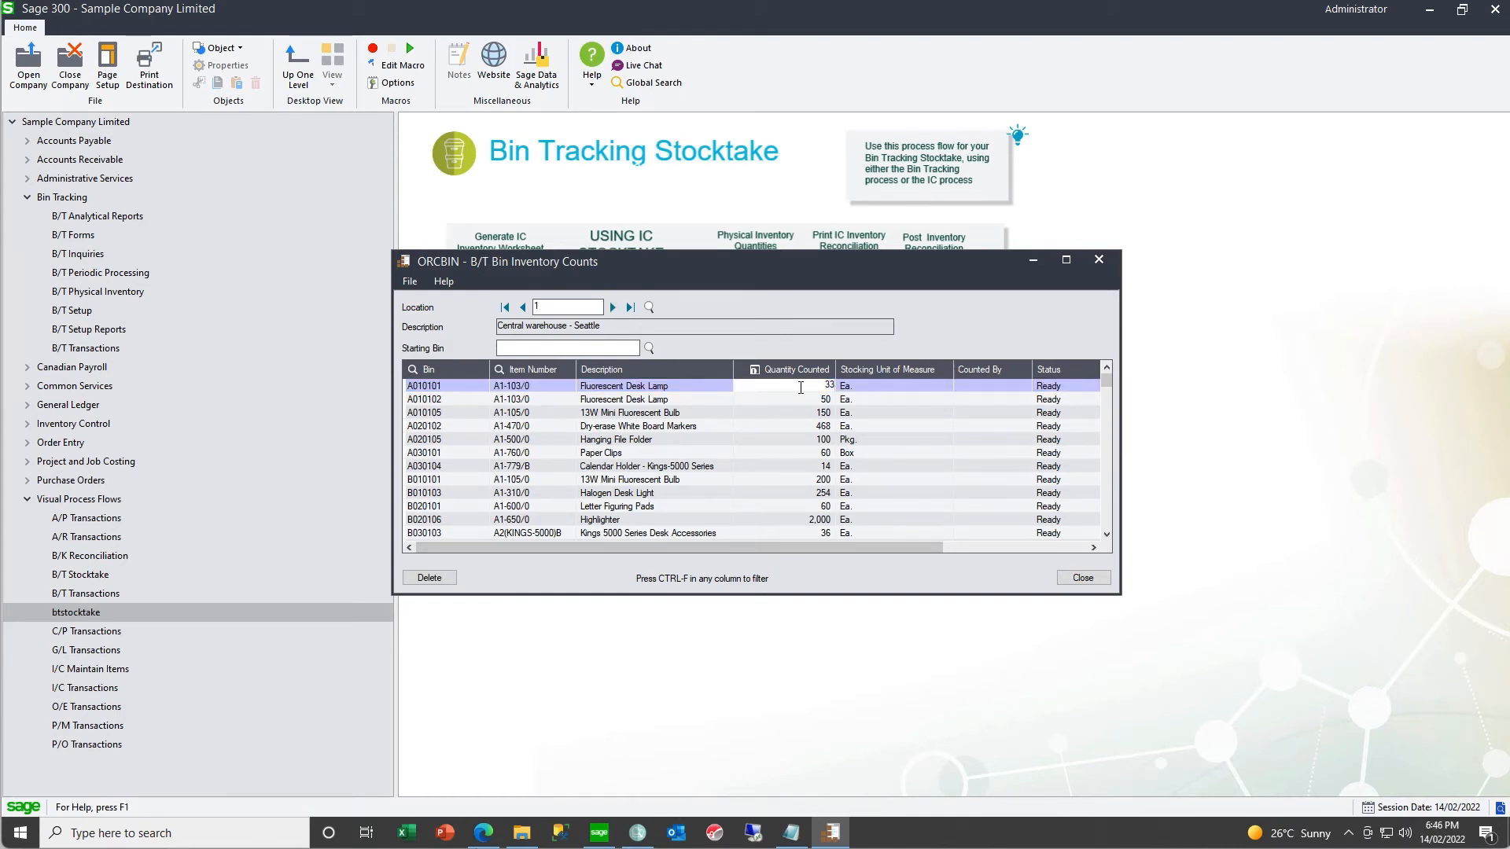
text(7)
click(783, 400)
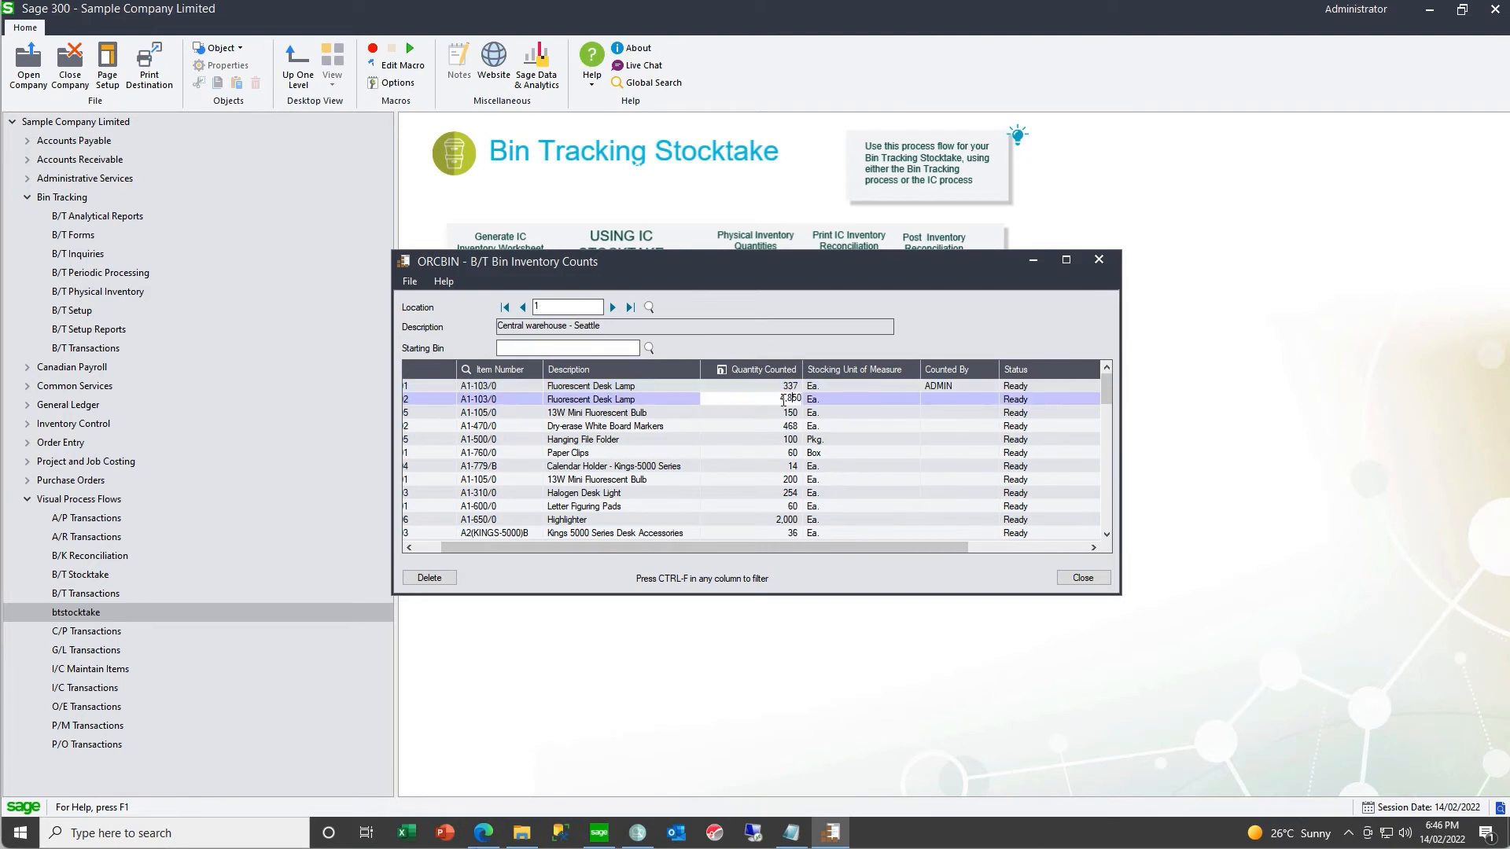
text(48)
key(Delete)
key(Delete)
key(Tab)
- Set the counted quantities to 155 for A1-105/0 in bin A010105 and 460 for A1-470/0 in bin A020102, and close the counts
click(783, 414)
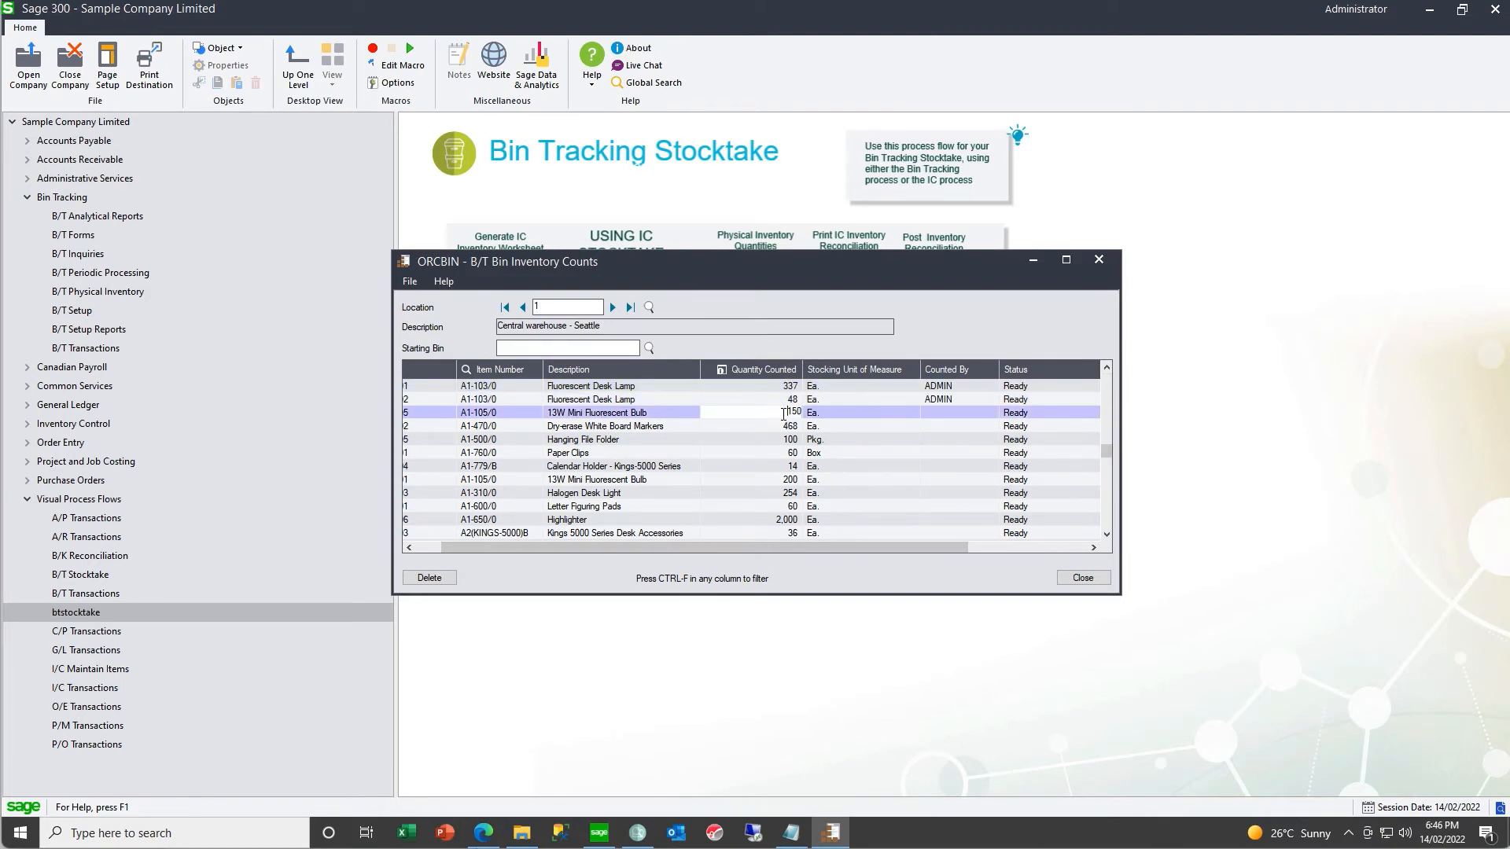
key(BackSpace)
text(5)
key(Tab)
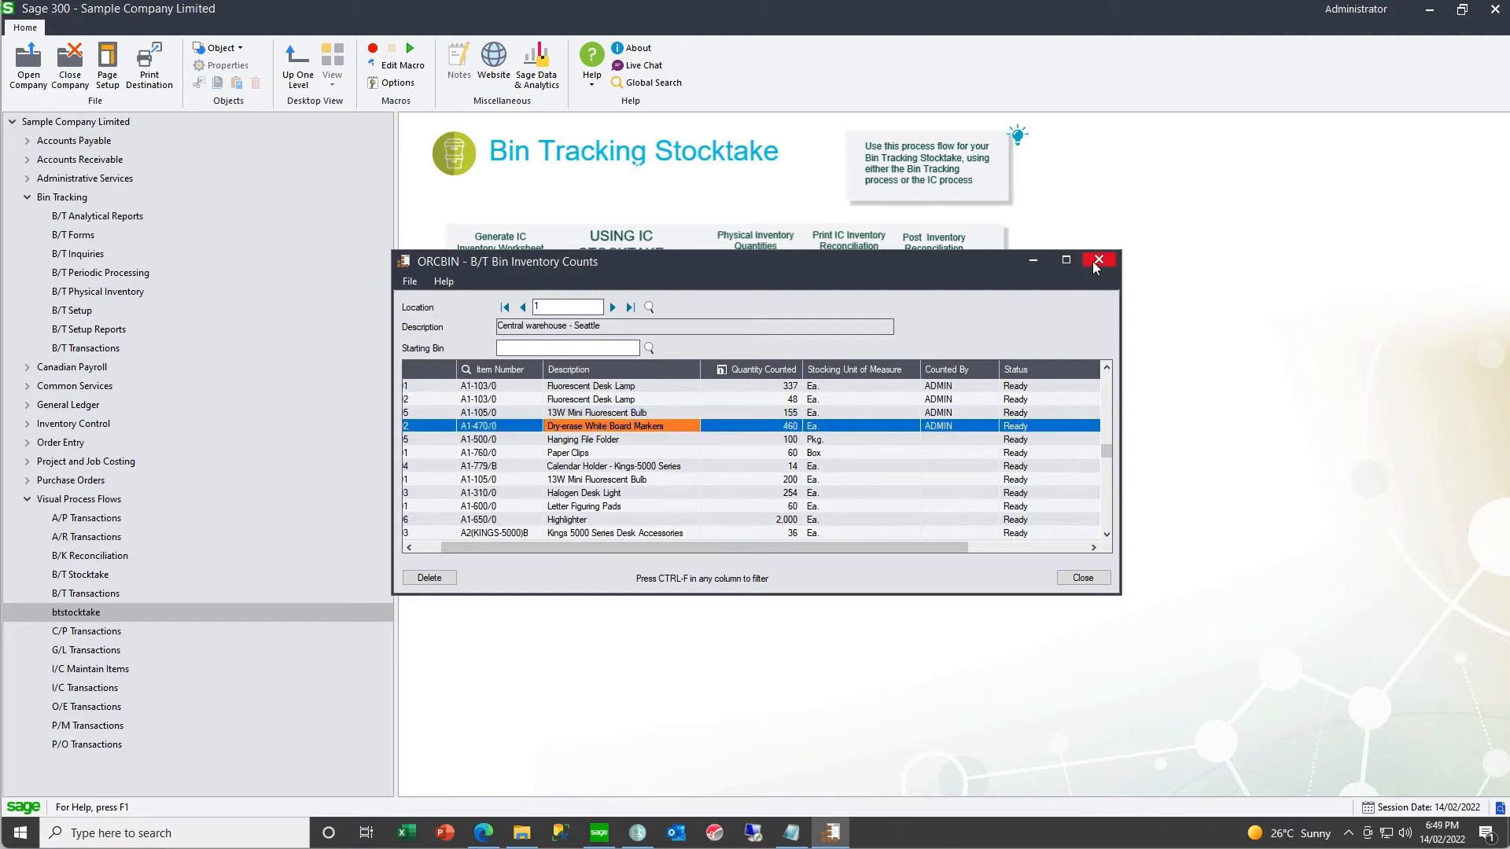
click(1098, 260)
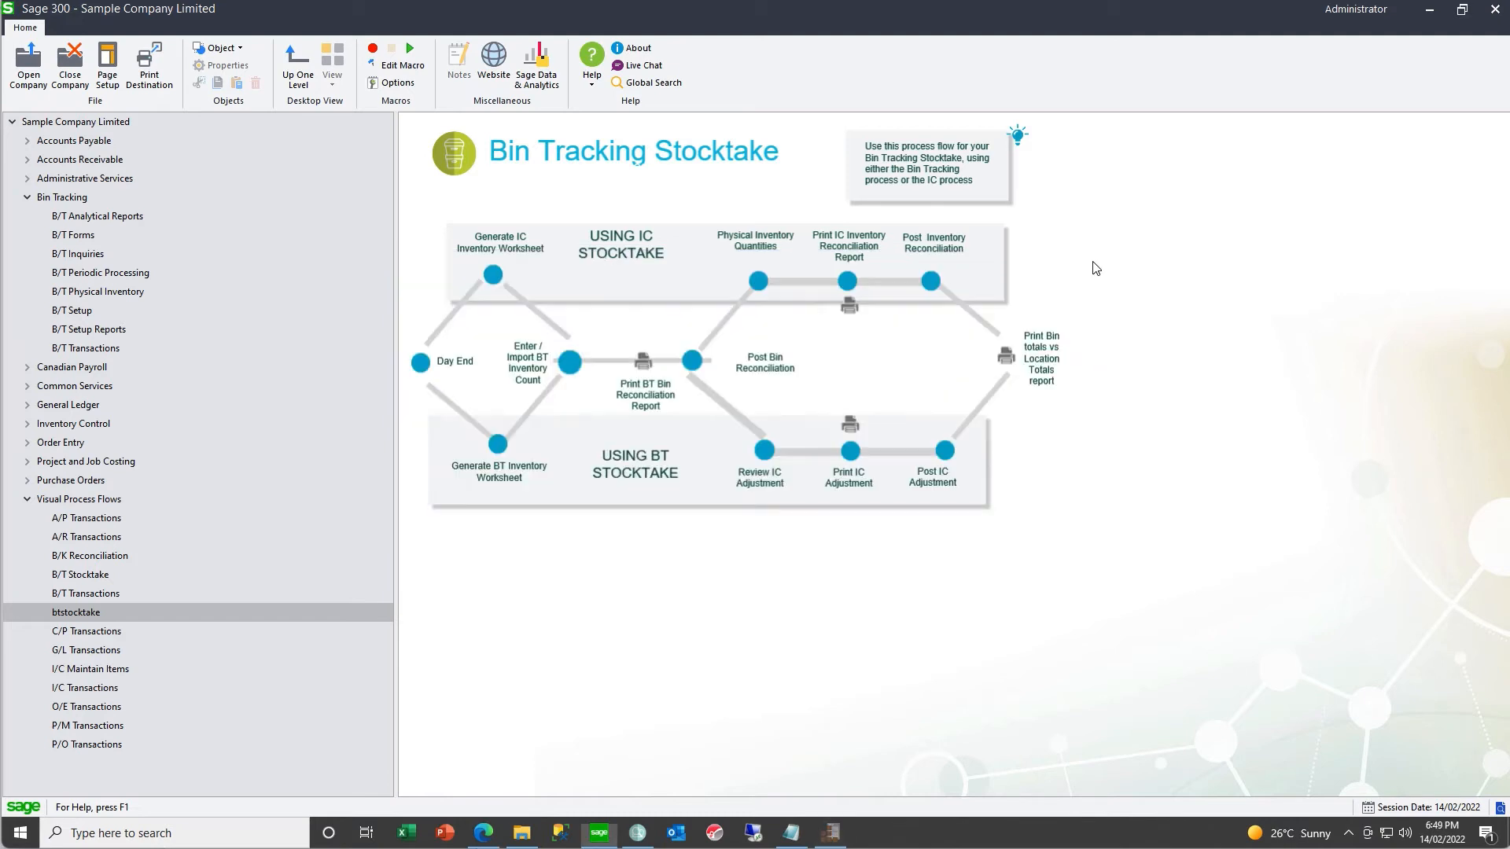
- Post the bin reconciliation from location 1 to location 1 with the reference "Stock Take"
click(693, 362)
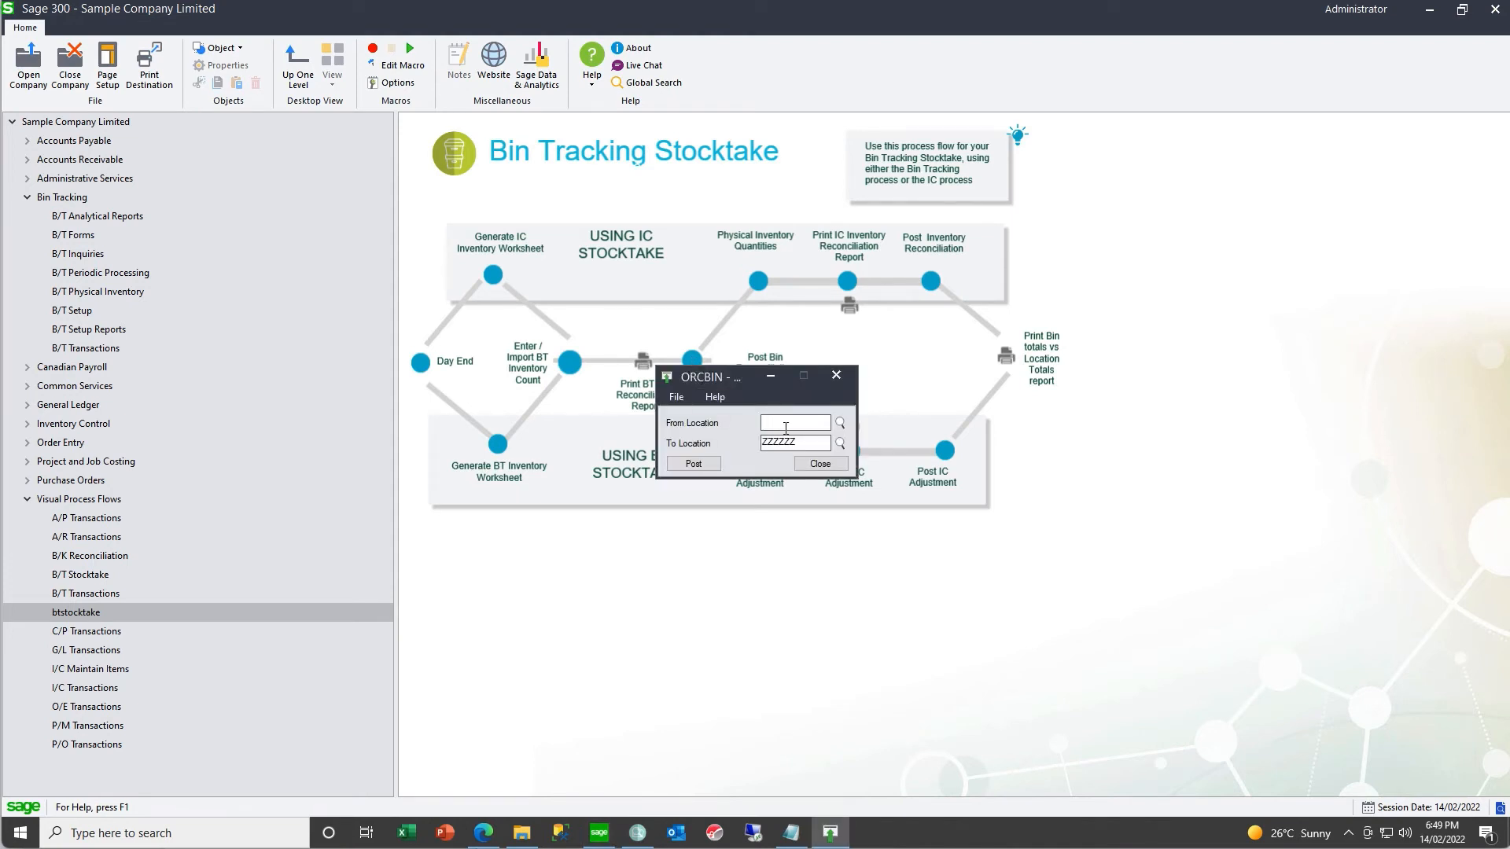
text(1)
key(Tab)
text(1)
click(692, 464)
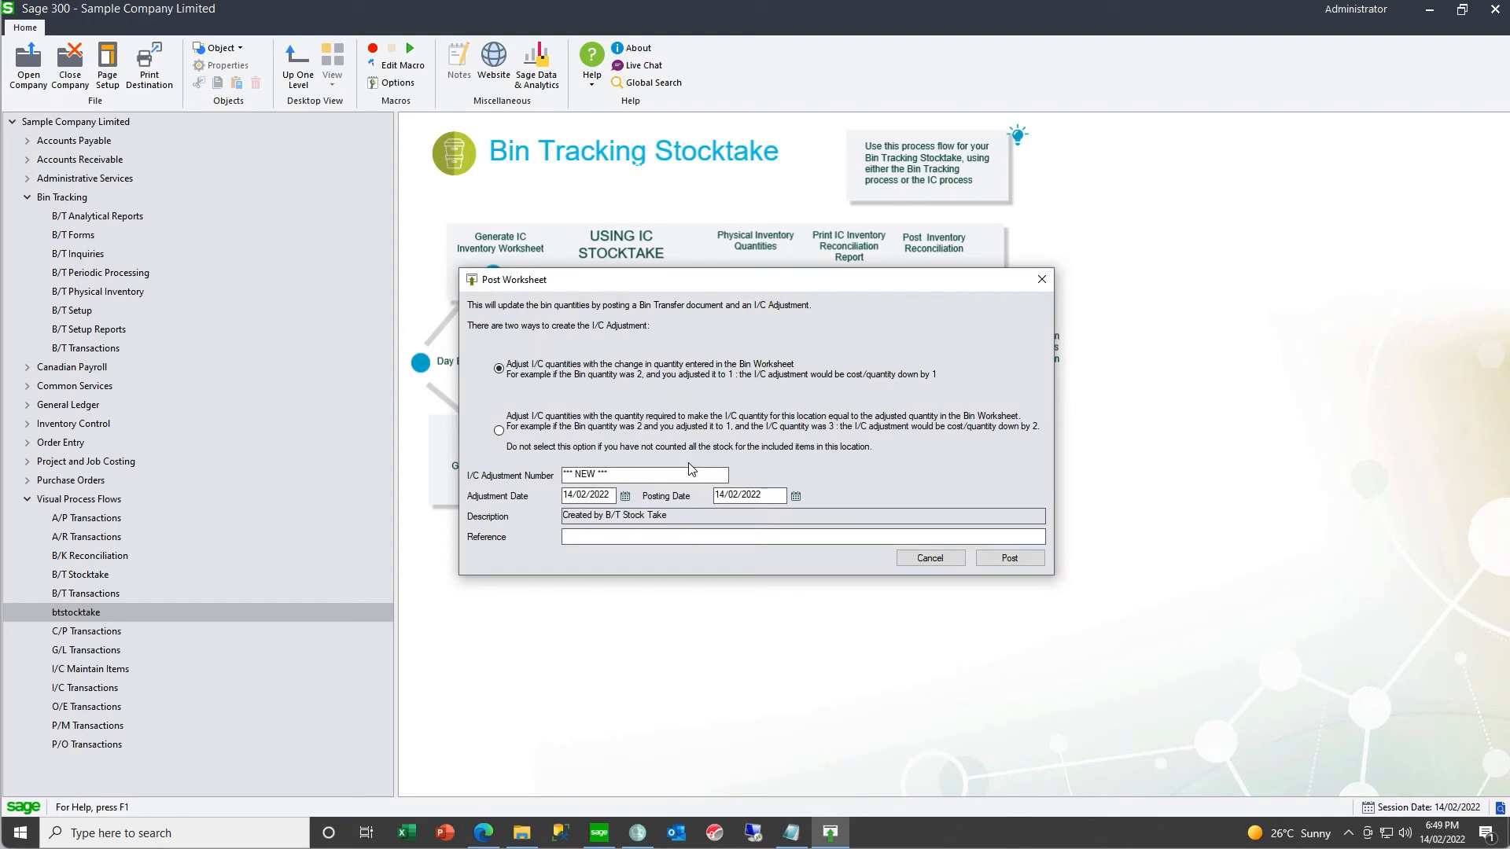
click(606, 536)
text(Stock Take)
click(1018, 560)
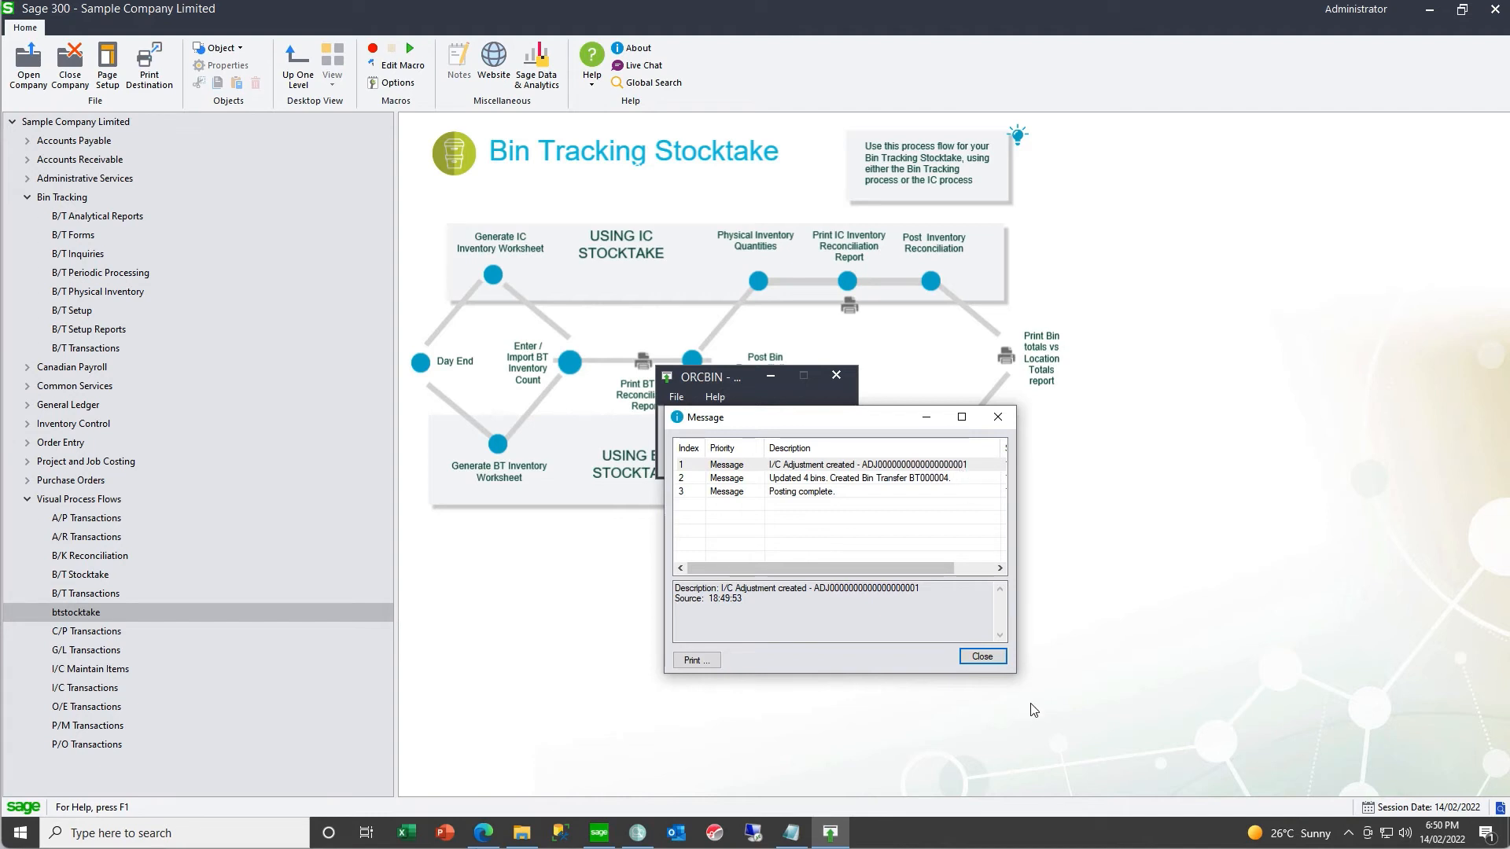
click(982, 656)
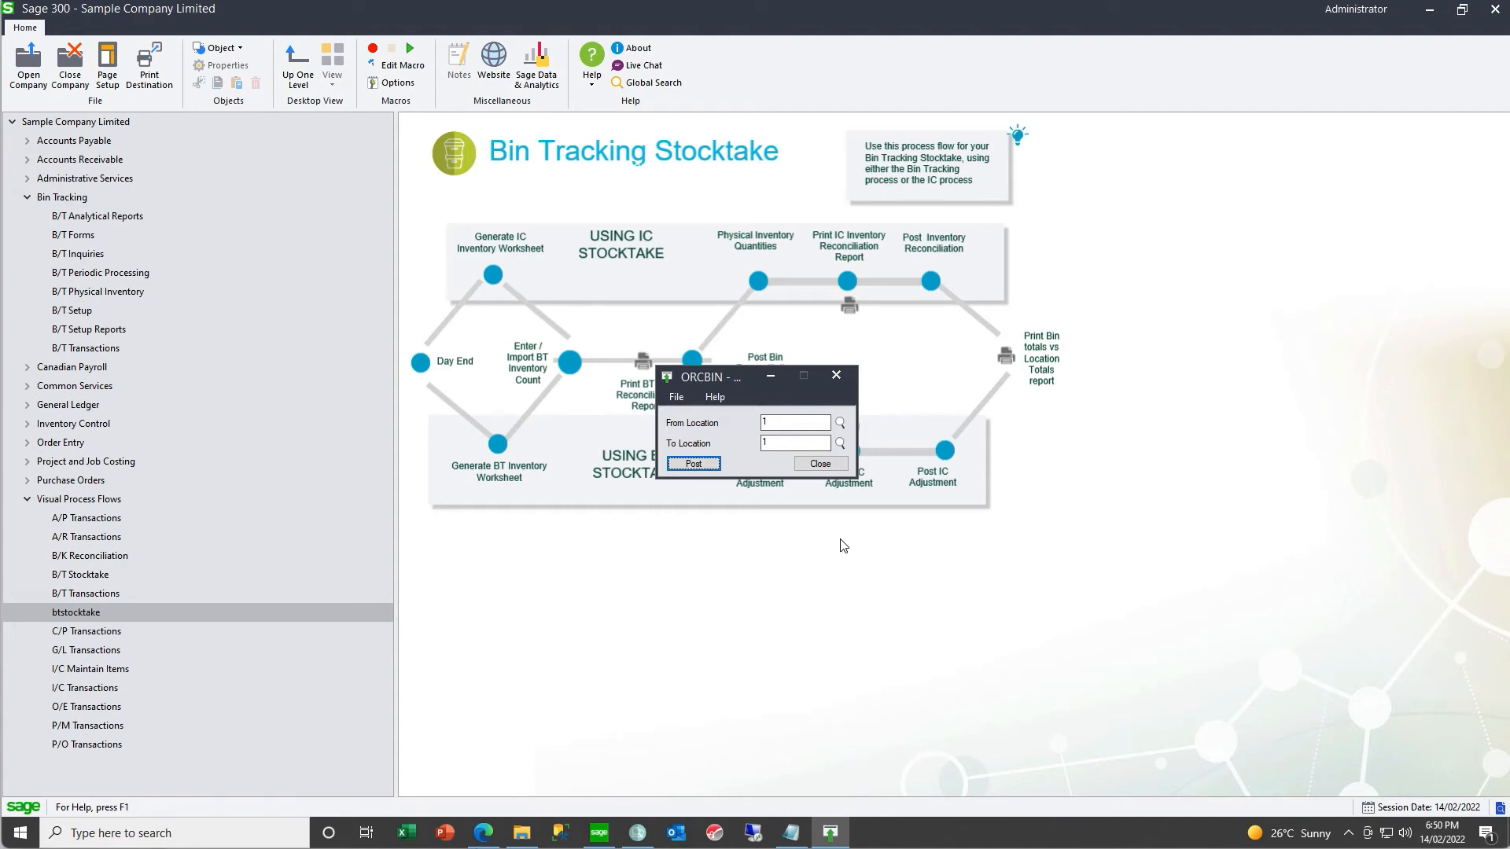
click(821, 465)
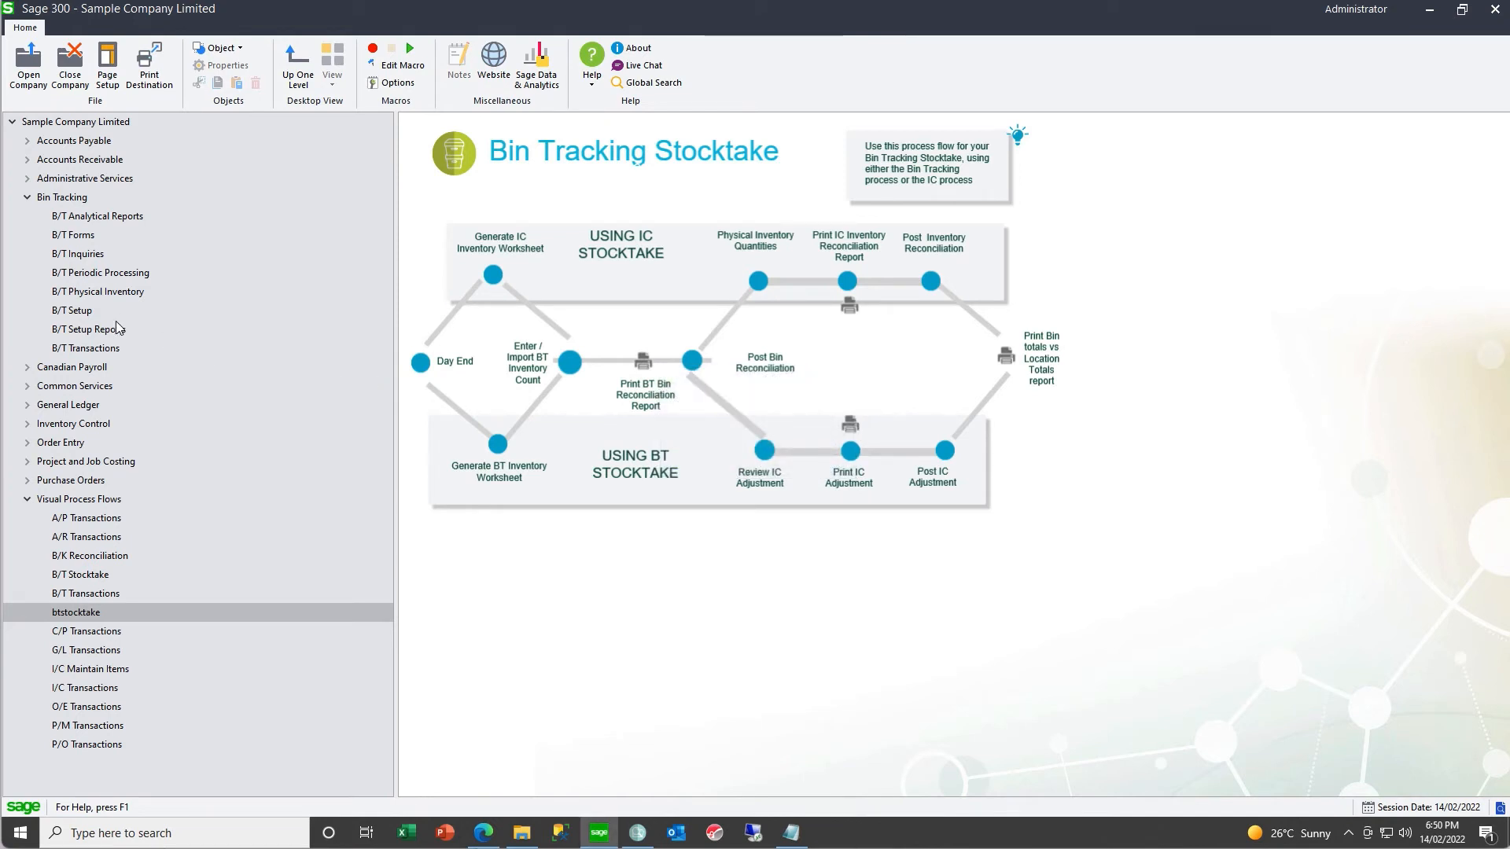
- Look up bin transfer BT000004 in the Bin Tracking transactions, review its pick and put away lines, and close it
click(94, 348)
double_click(446, 255)
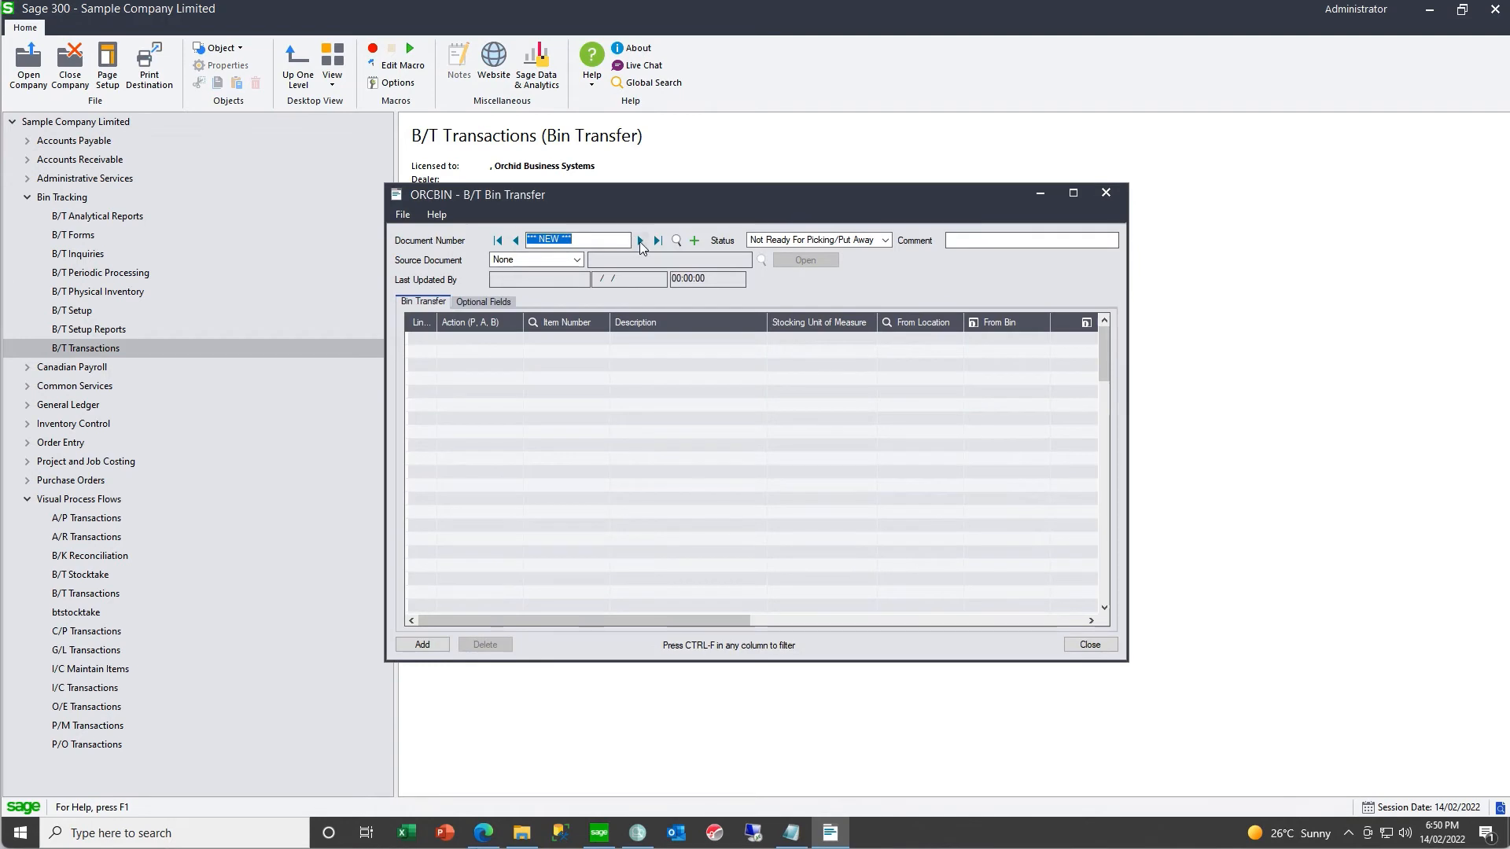
click(677, 240)
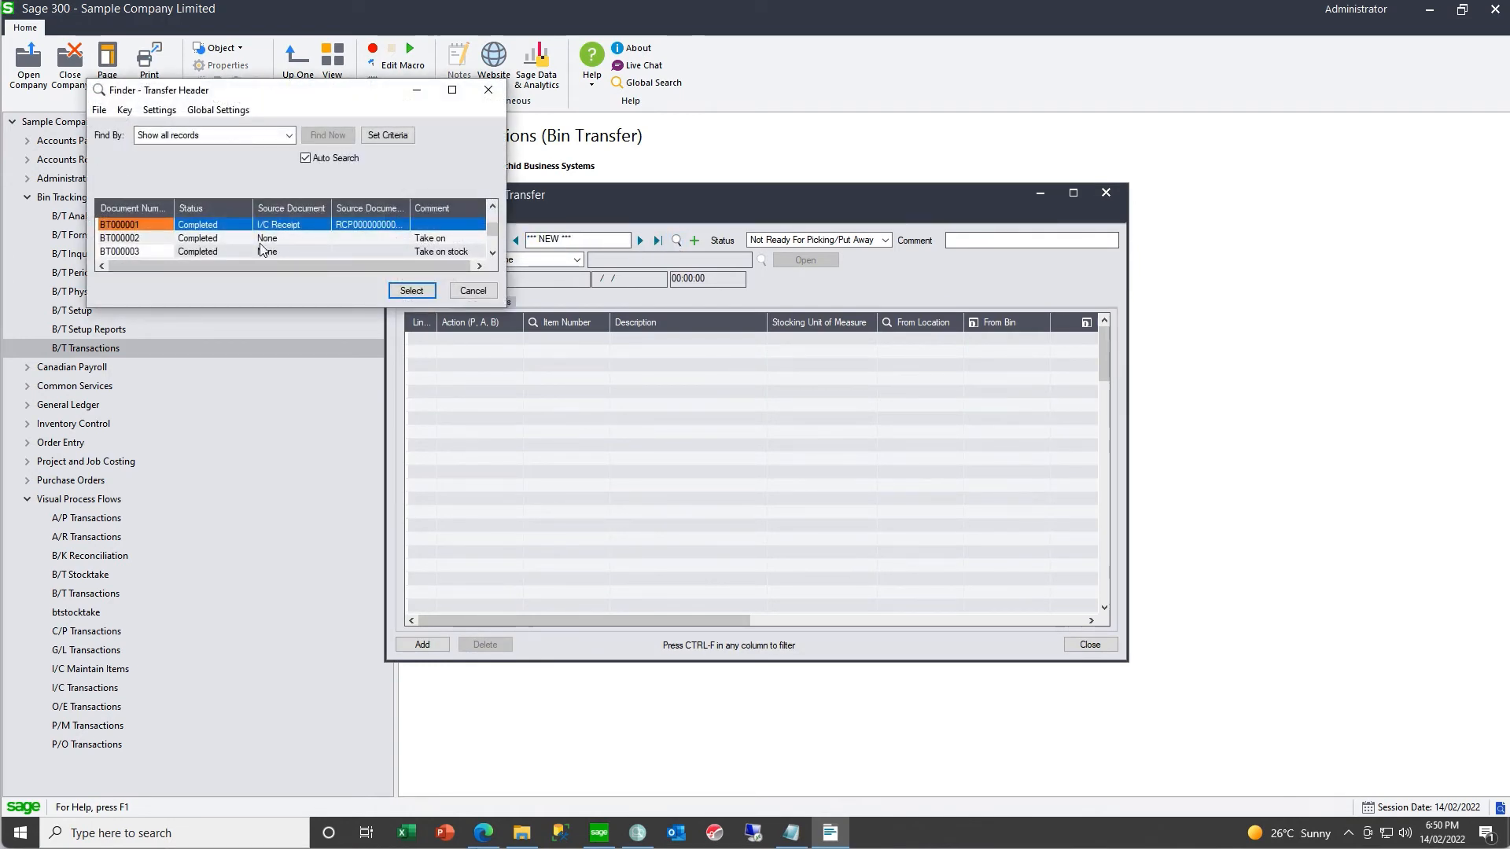
click(493, 253)
click(493, 252)
click(493, 252)
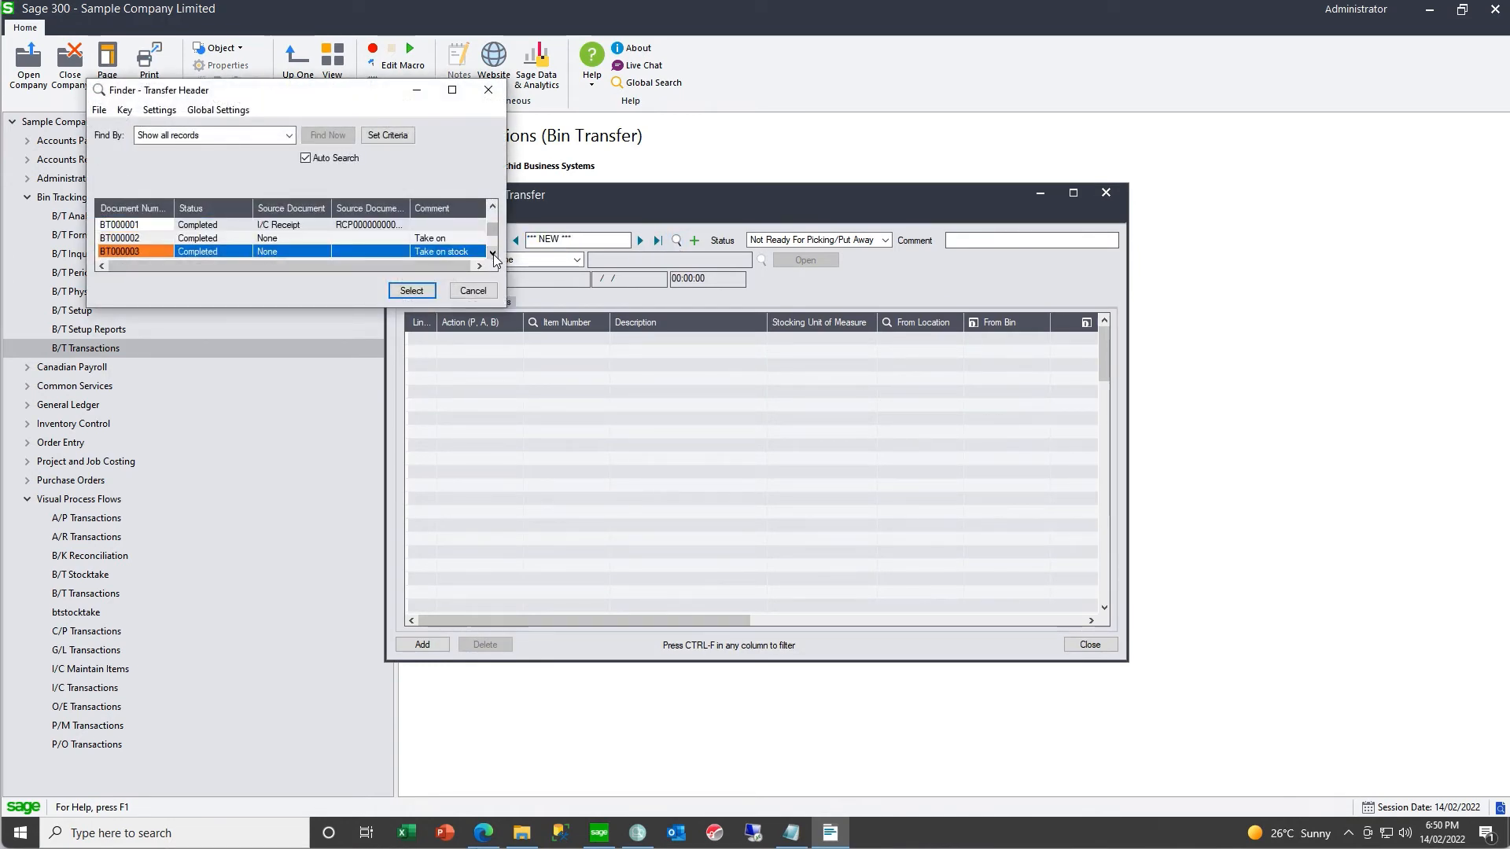
click(411, 290)
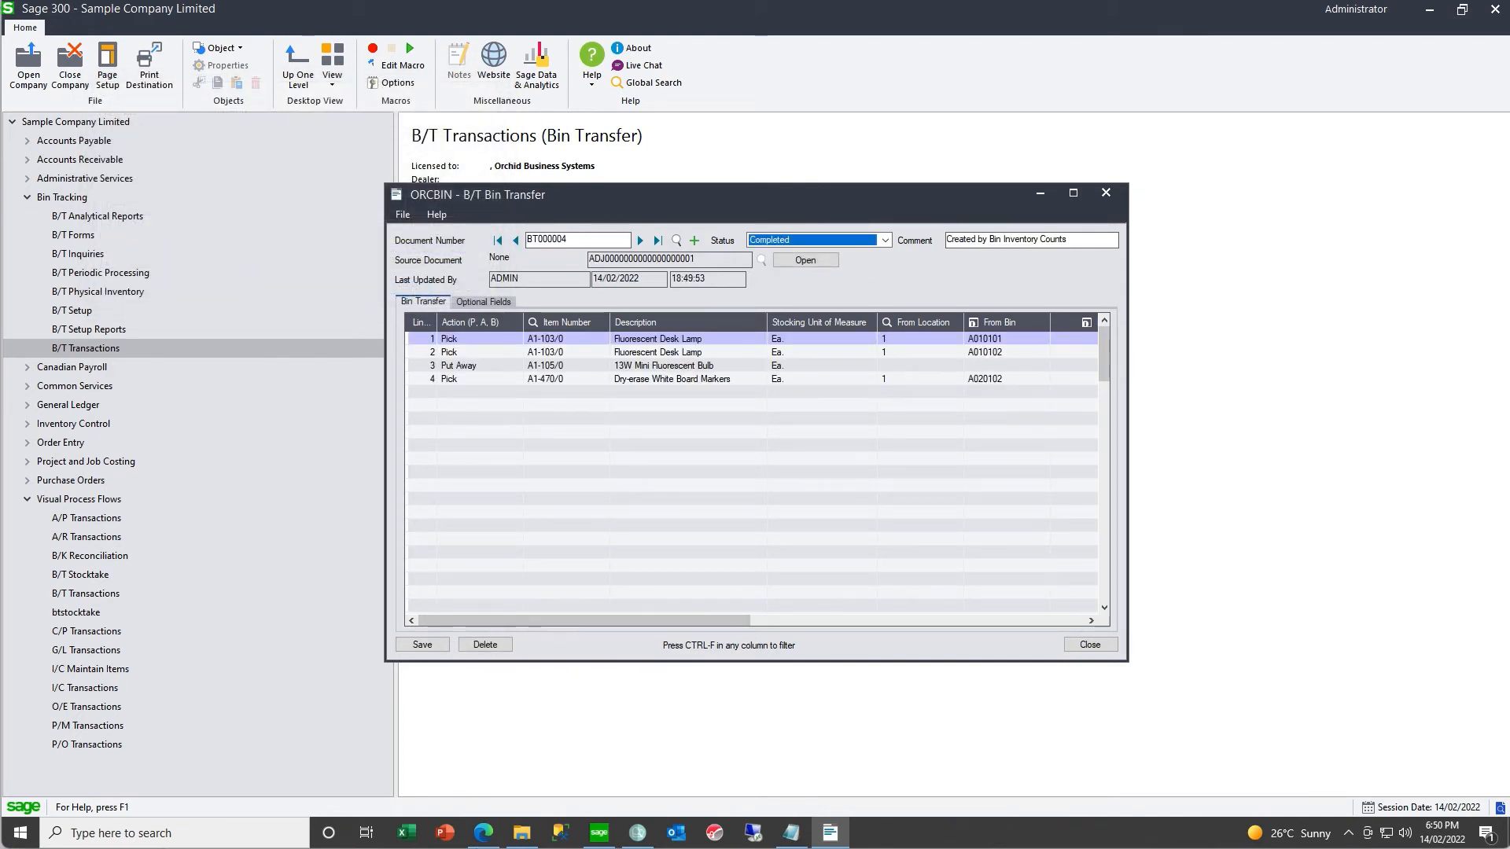
click(1106, 193)
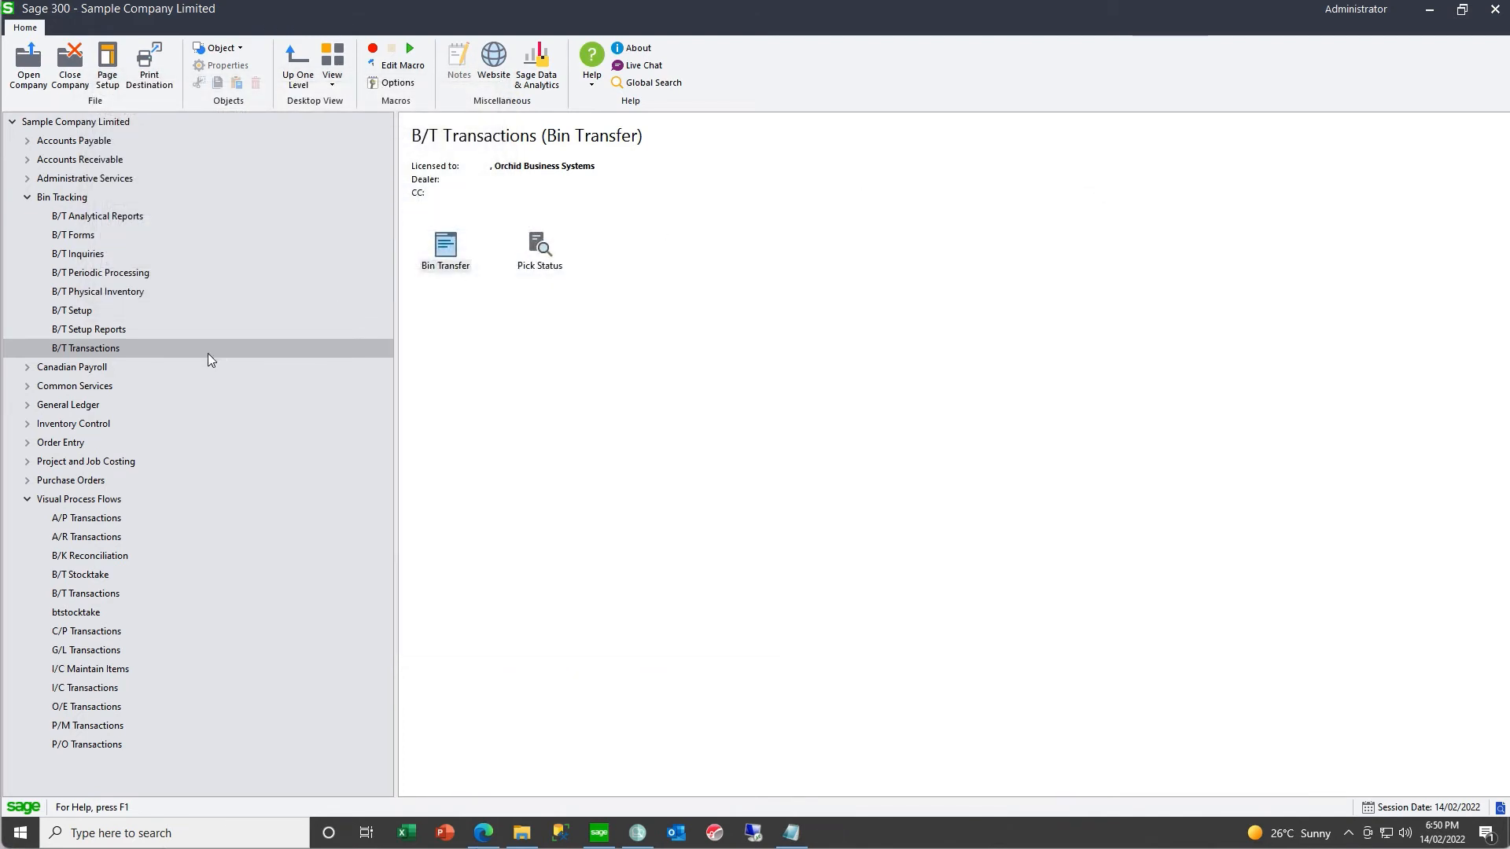
- Open the I/C adjustment described "Created by B/T Stock Take" in the Inventory Control transactions and review its detail lines
click(27, 425)
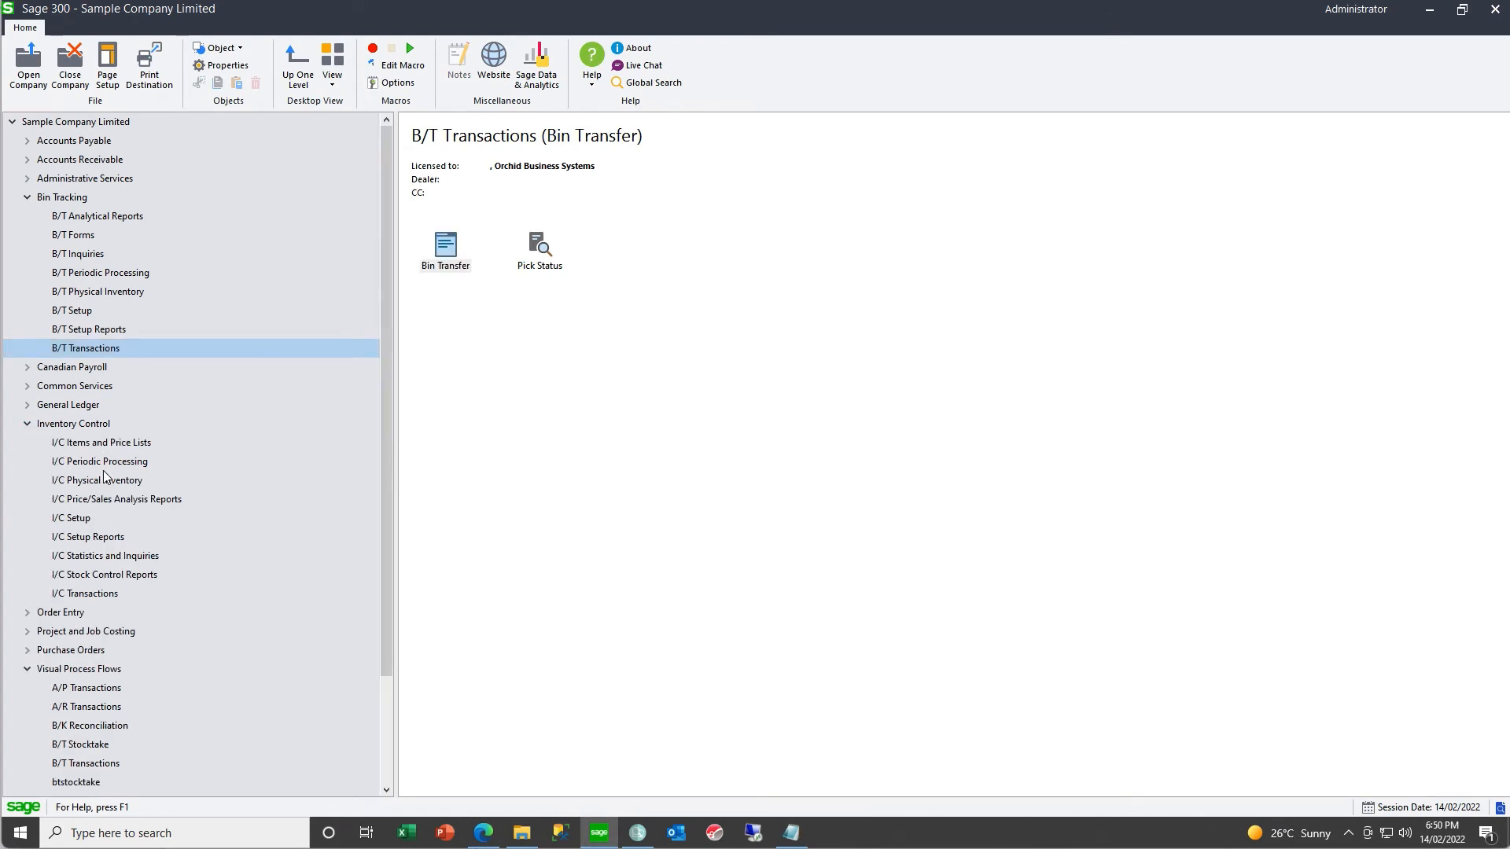
click(88, 594)
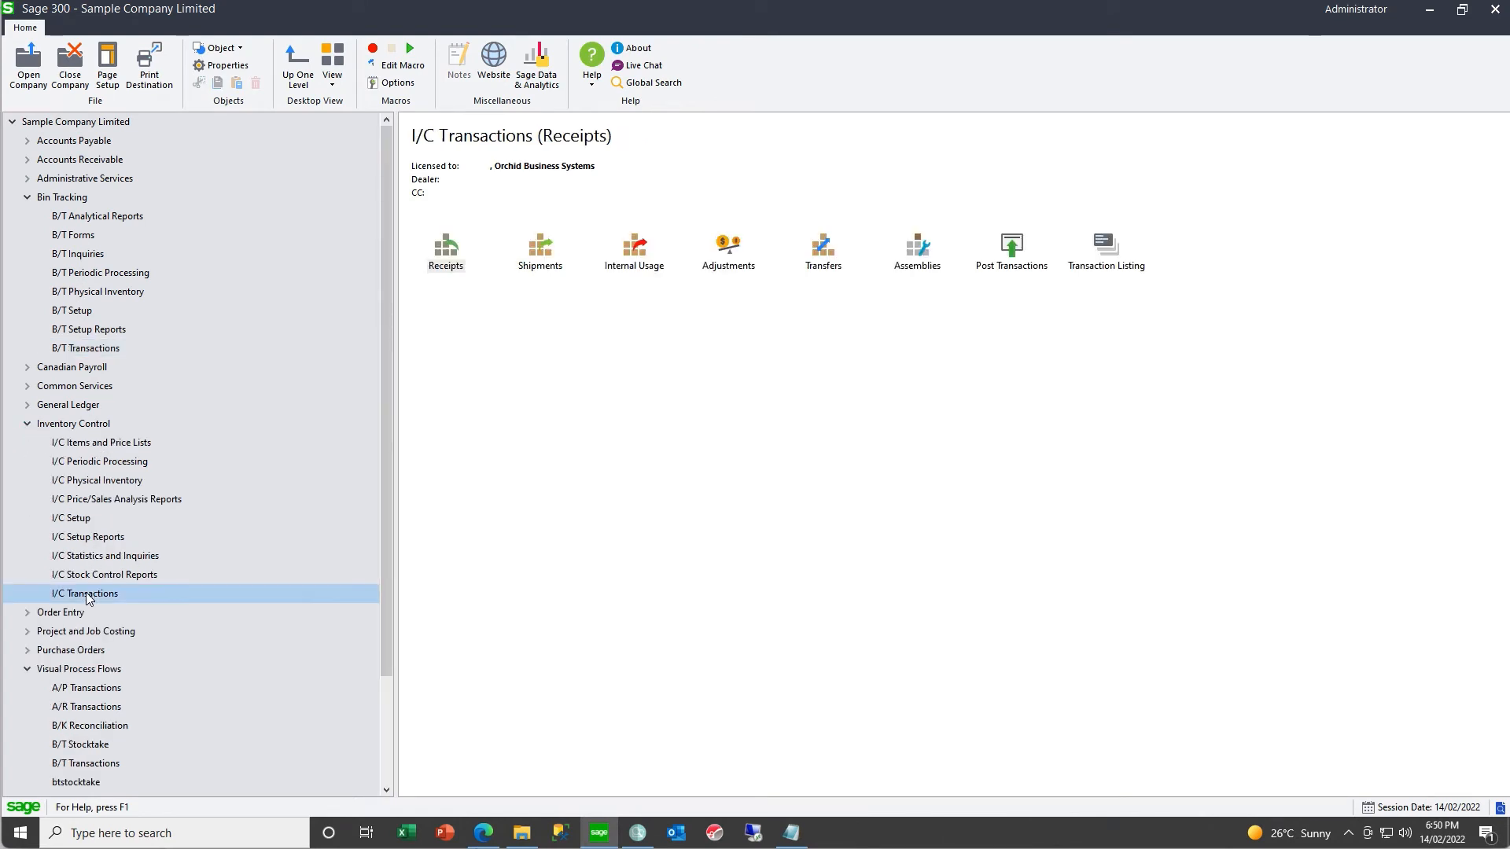
double_click(729, 248)
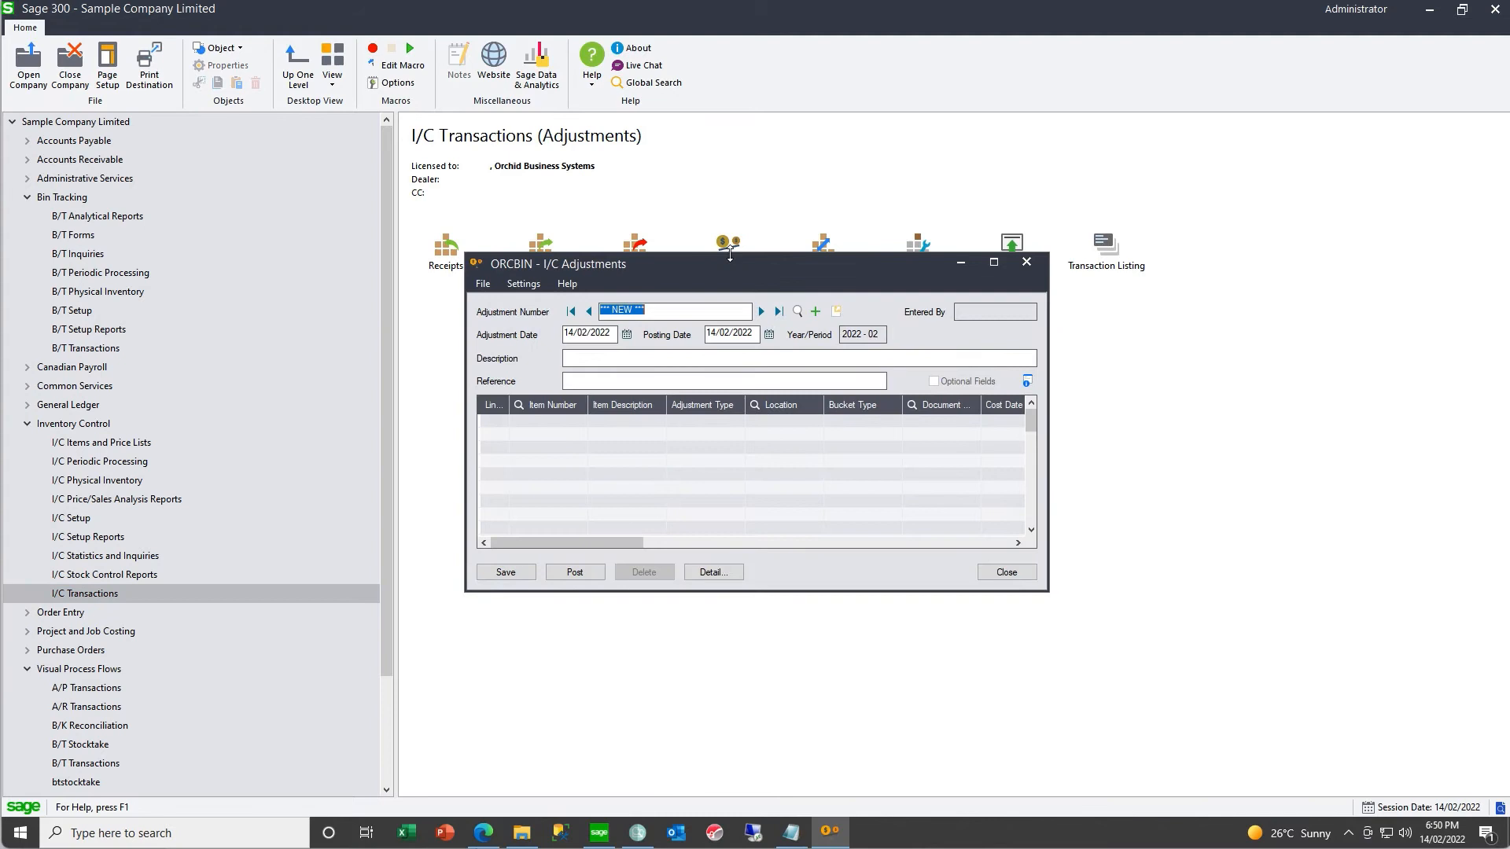
click(797, 312)
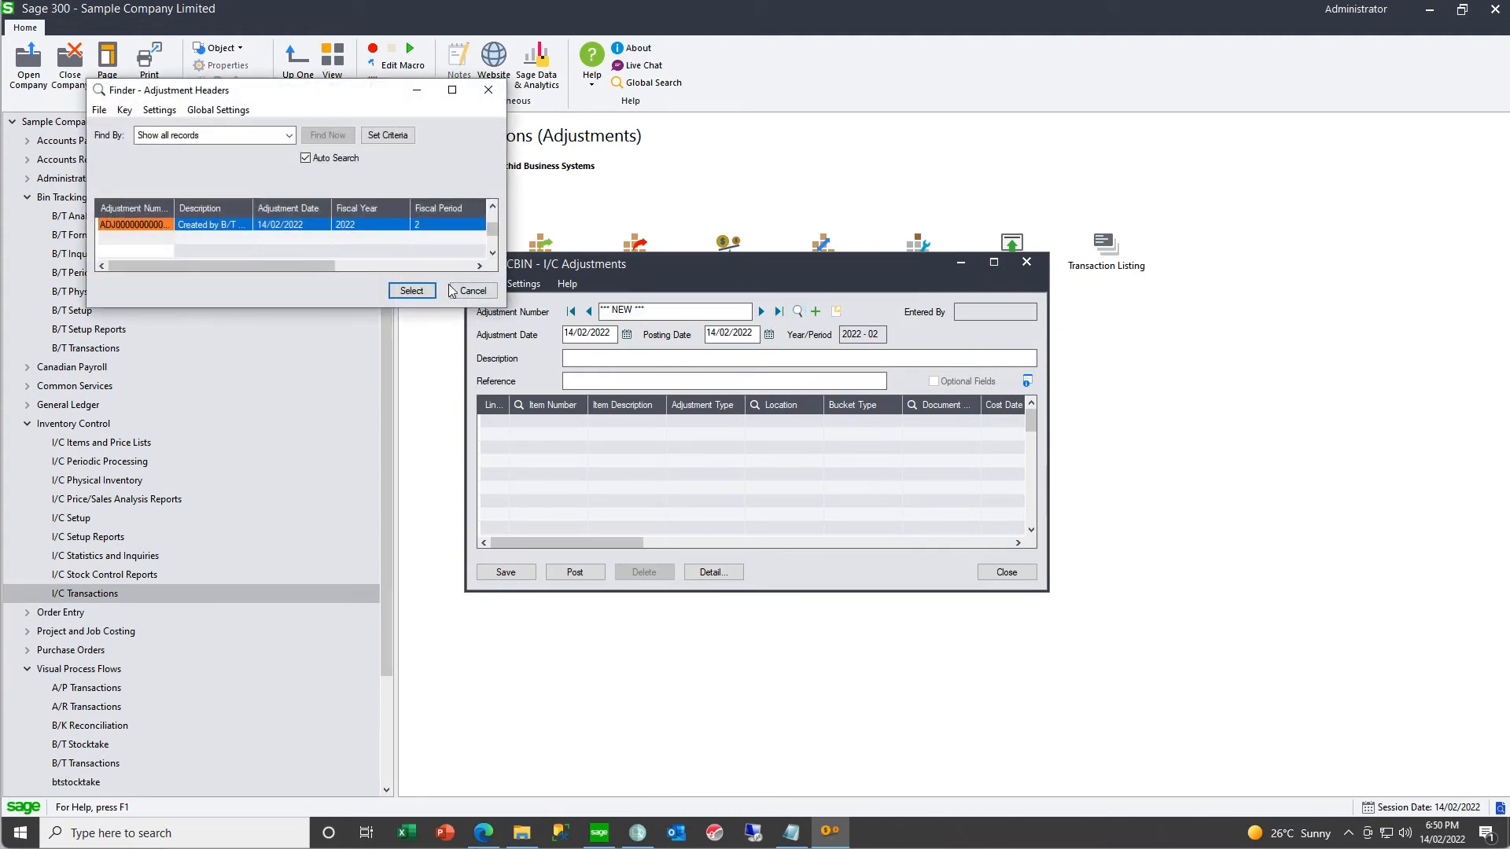
click(414, 291)
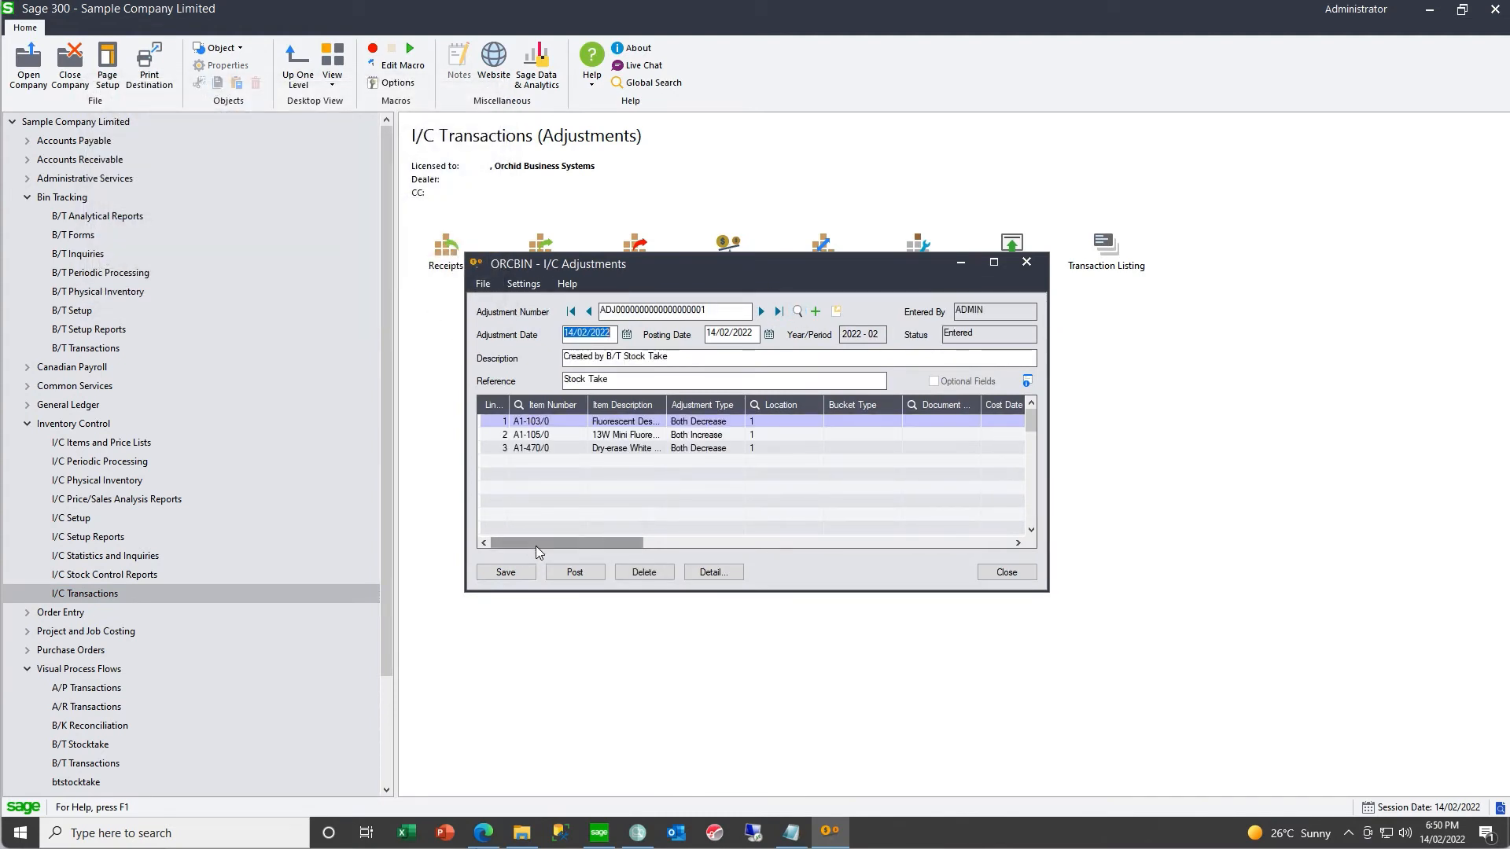
drag(540, 543, 649, 544)
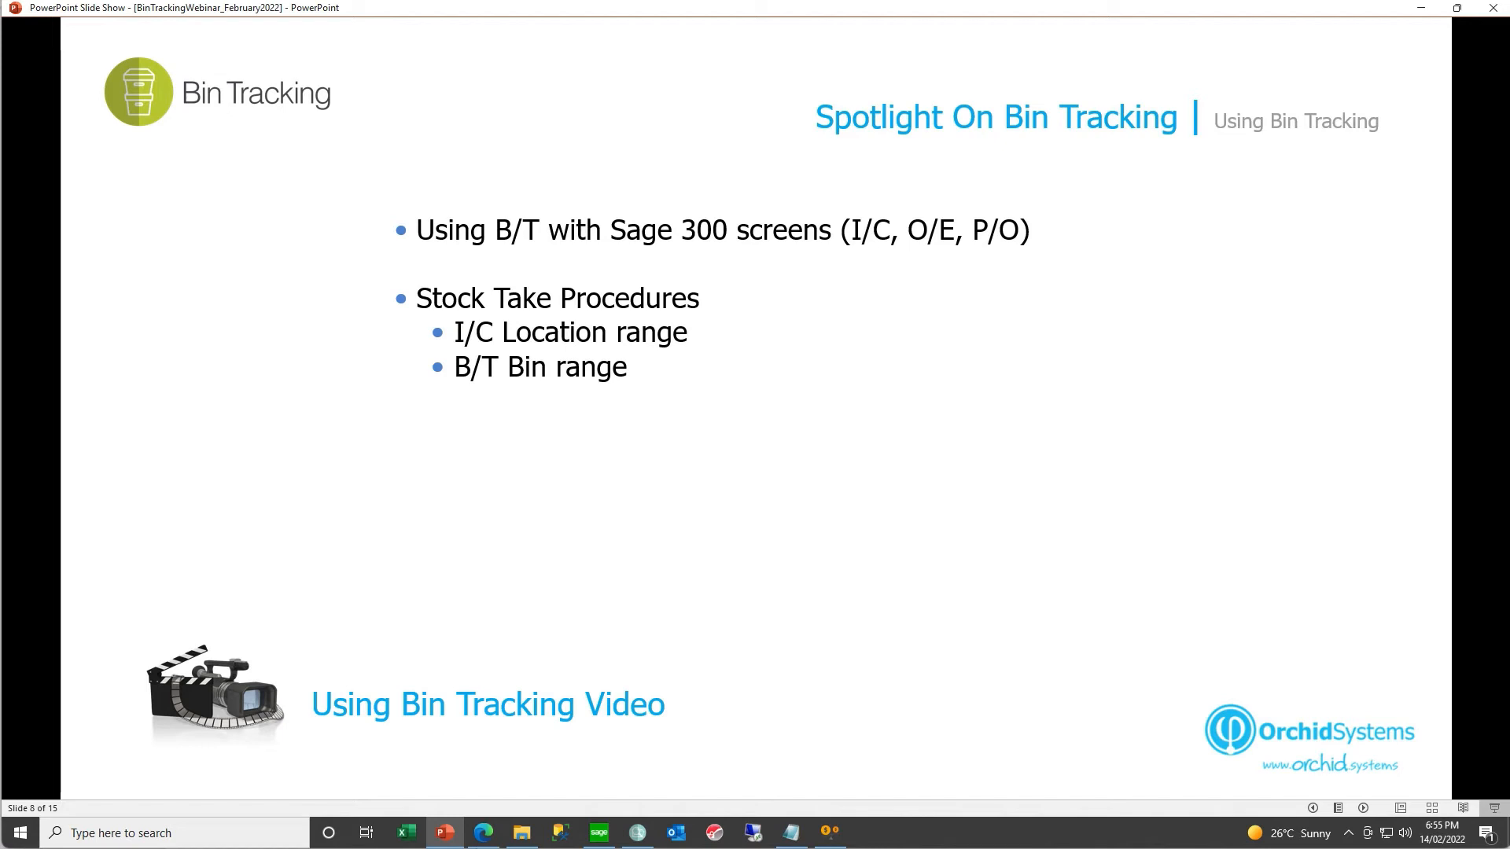
key(Right)
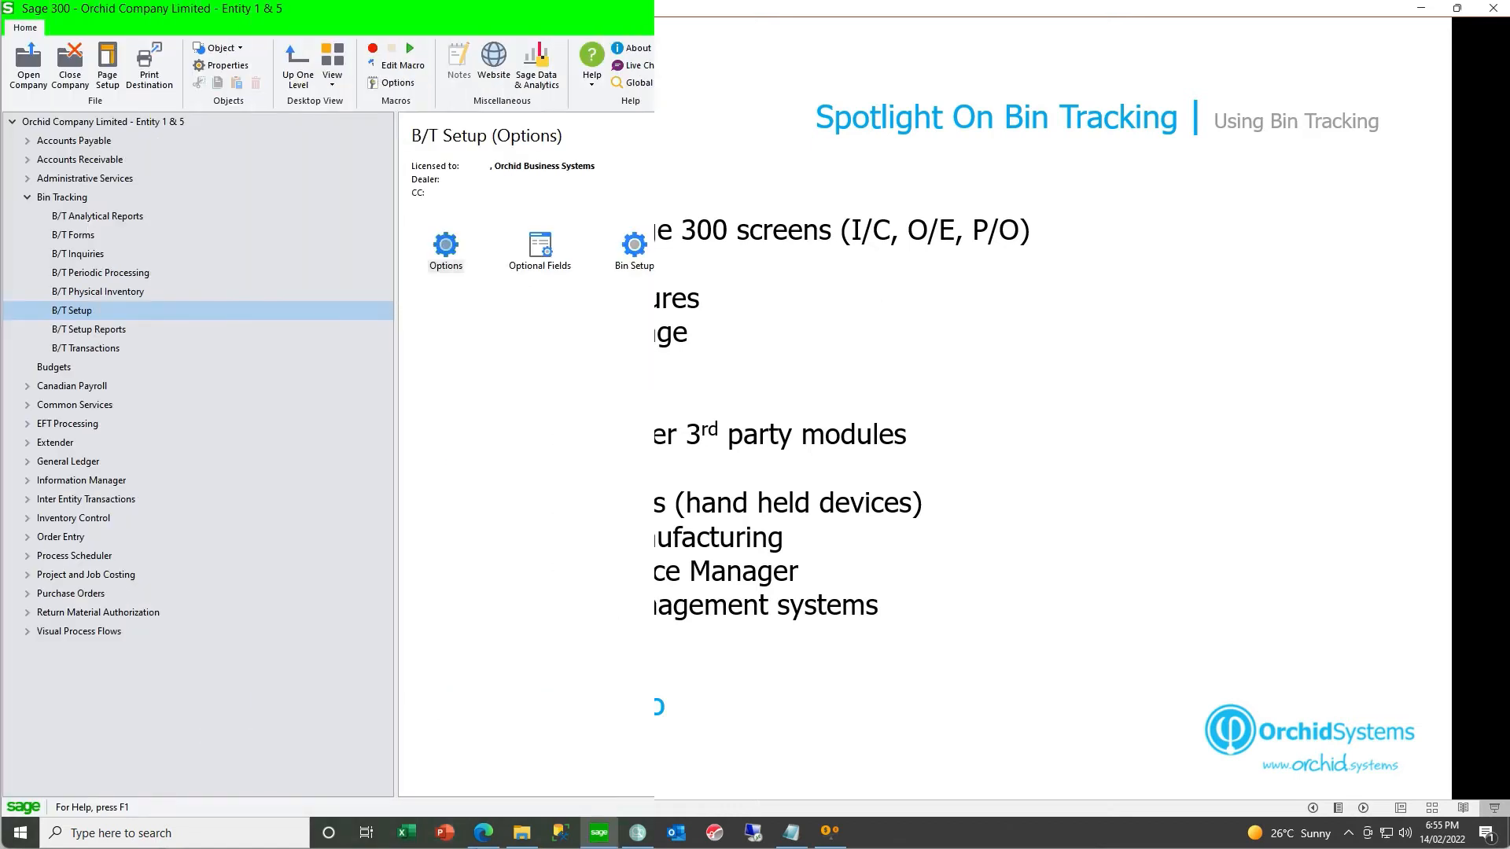
- Open the Bin Tracking options and enlarge the window to show the RMA programs in the picking method list
click(451, 258)
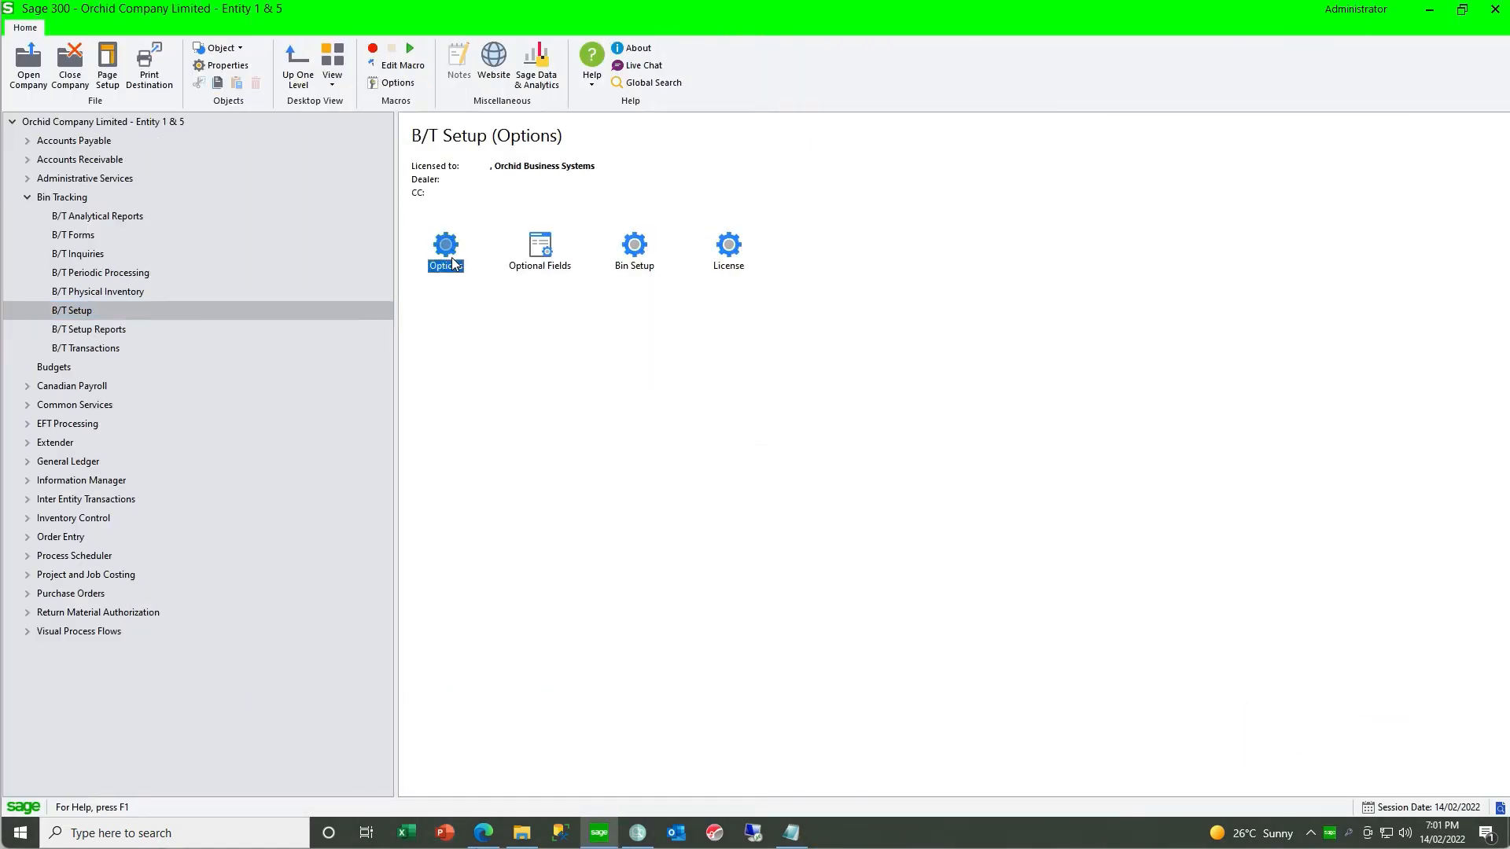
click(144, 613)
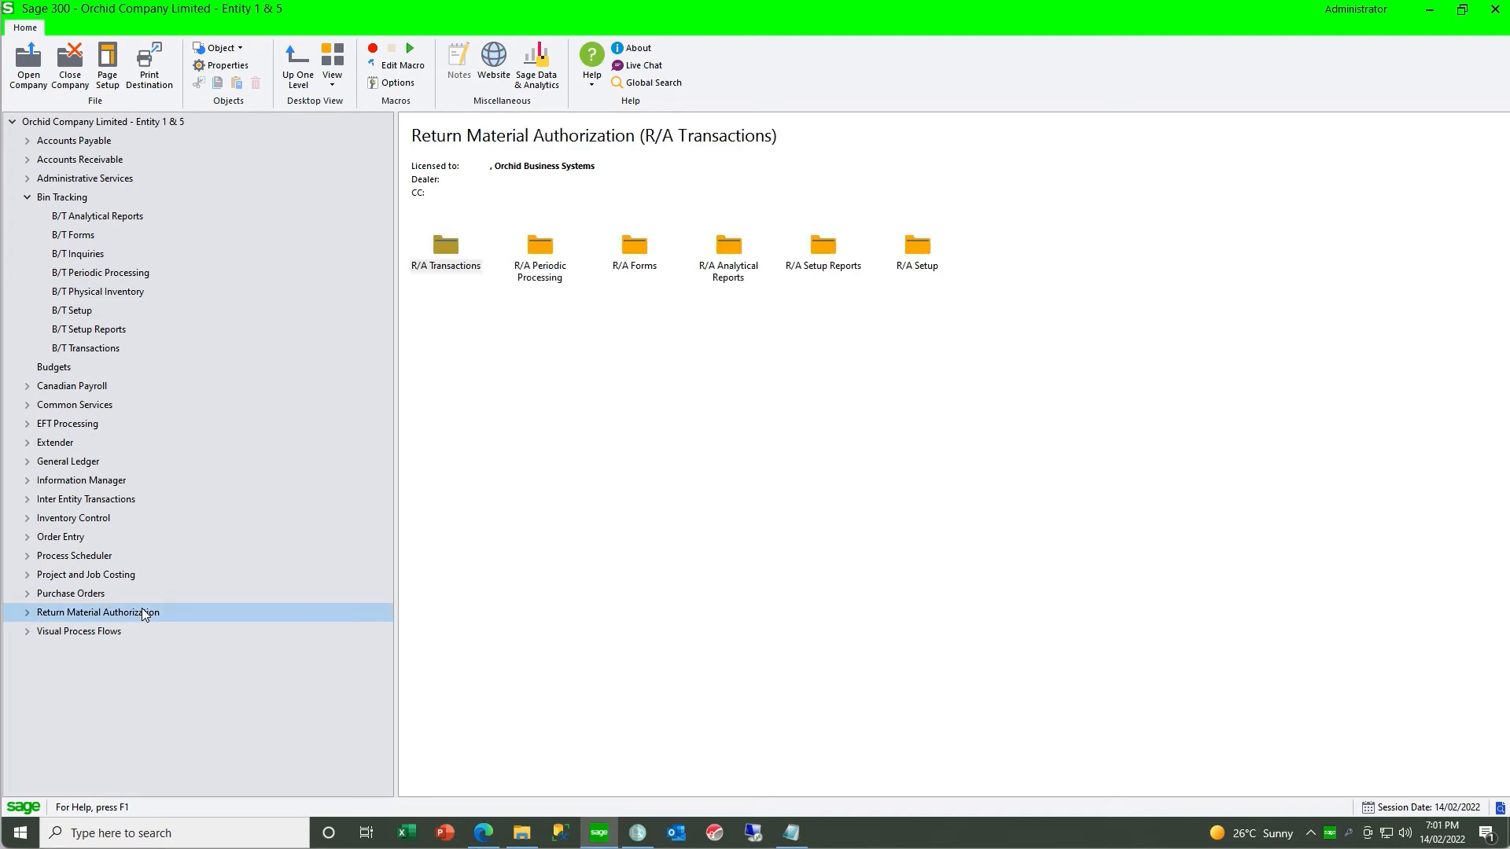
click(78, 313)
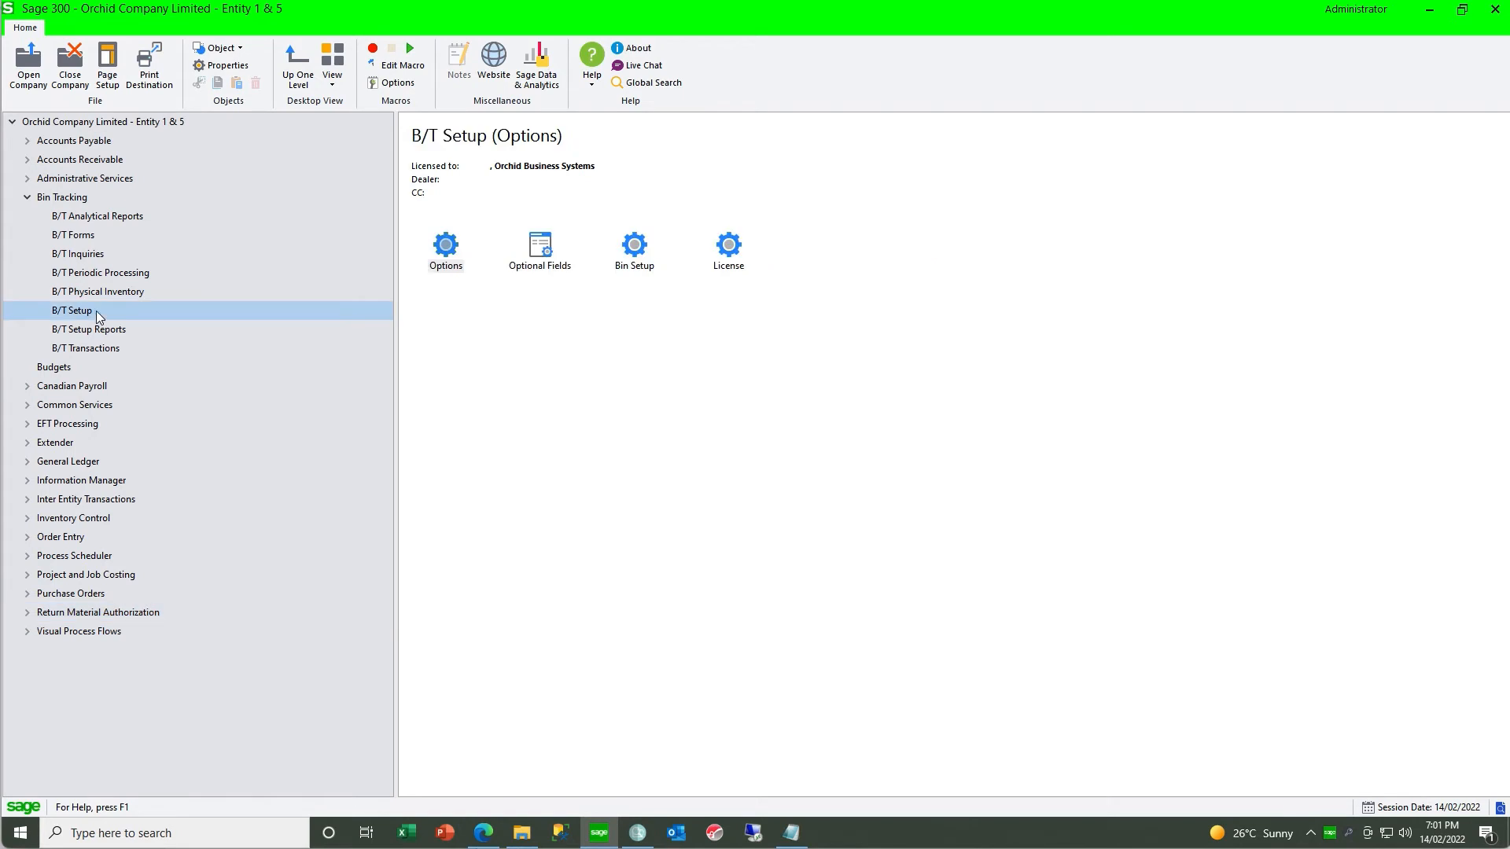
double_click(446, 245)
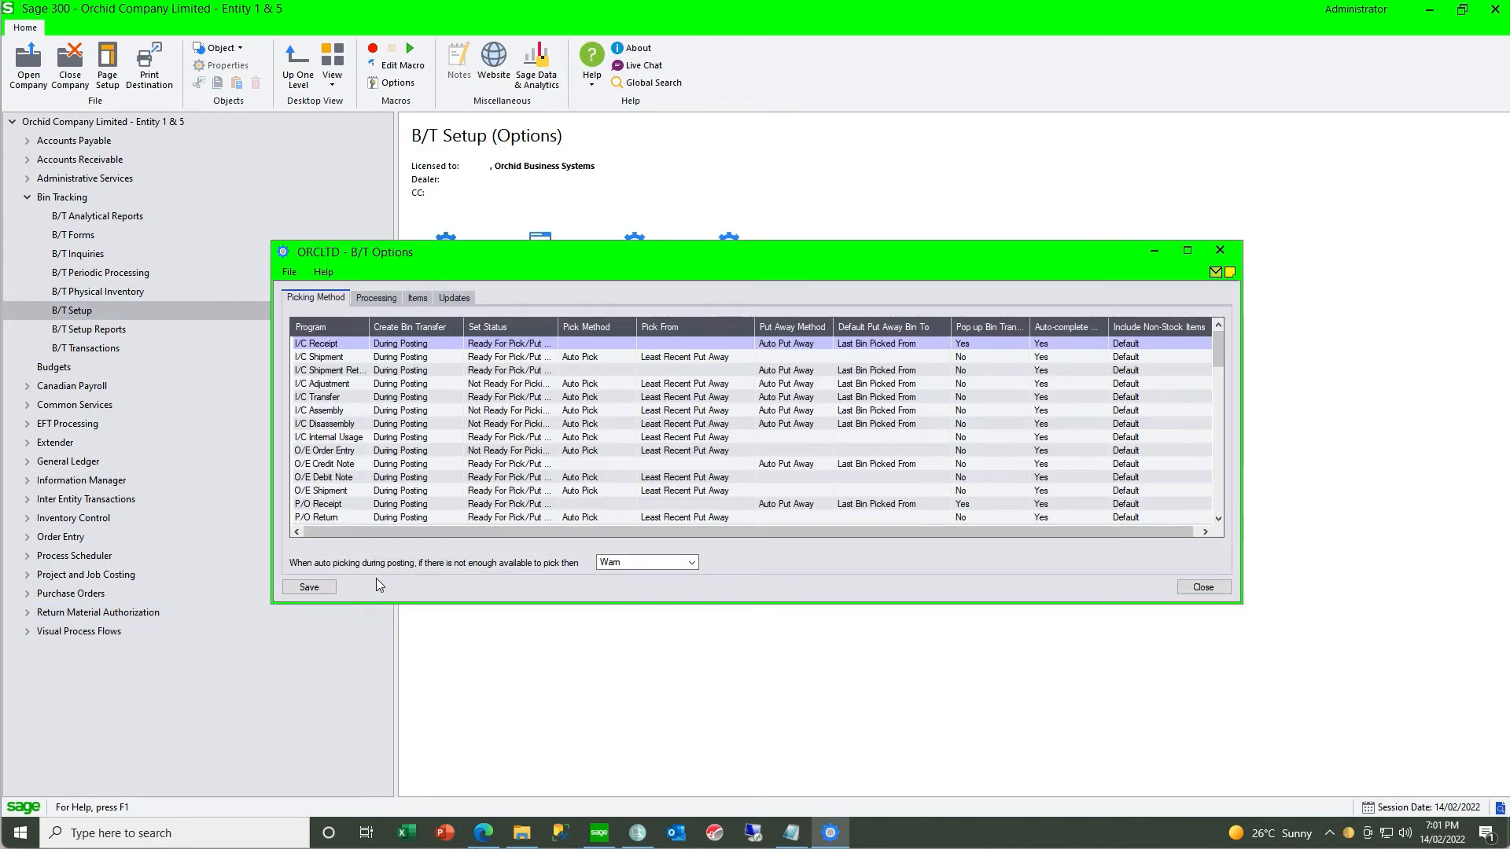
drag(376, 604, 376, 641)
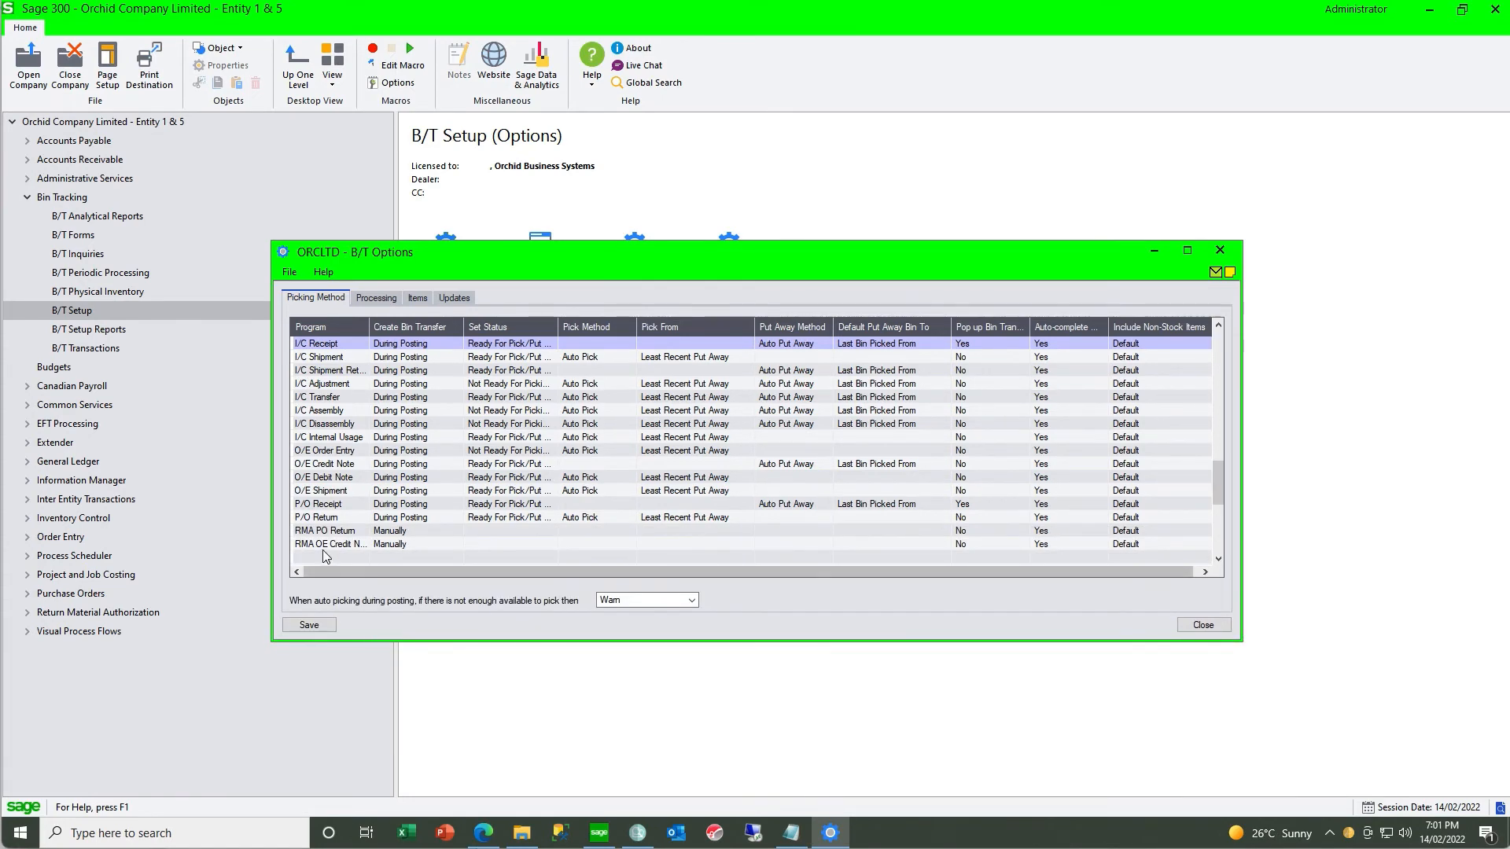
- Set bin transfer creation to During Posting for the RMA PO Return and RMA OE Credit Note programs
click(354, 532)
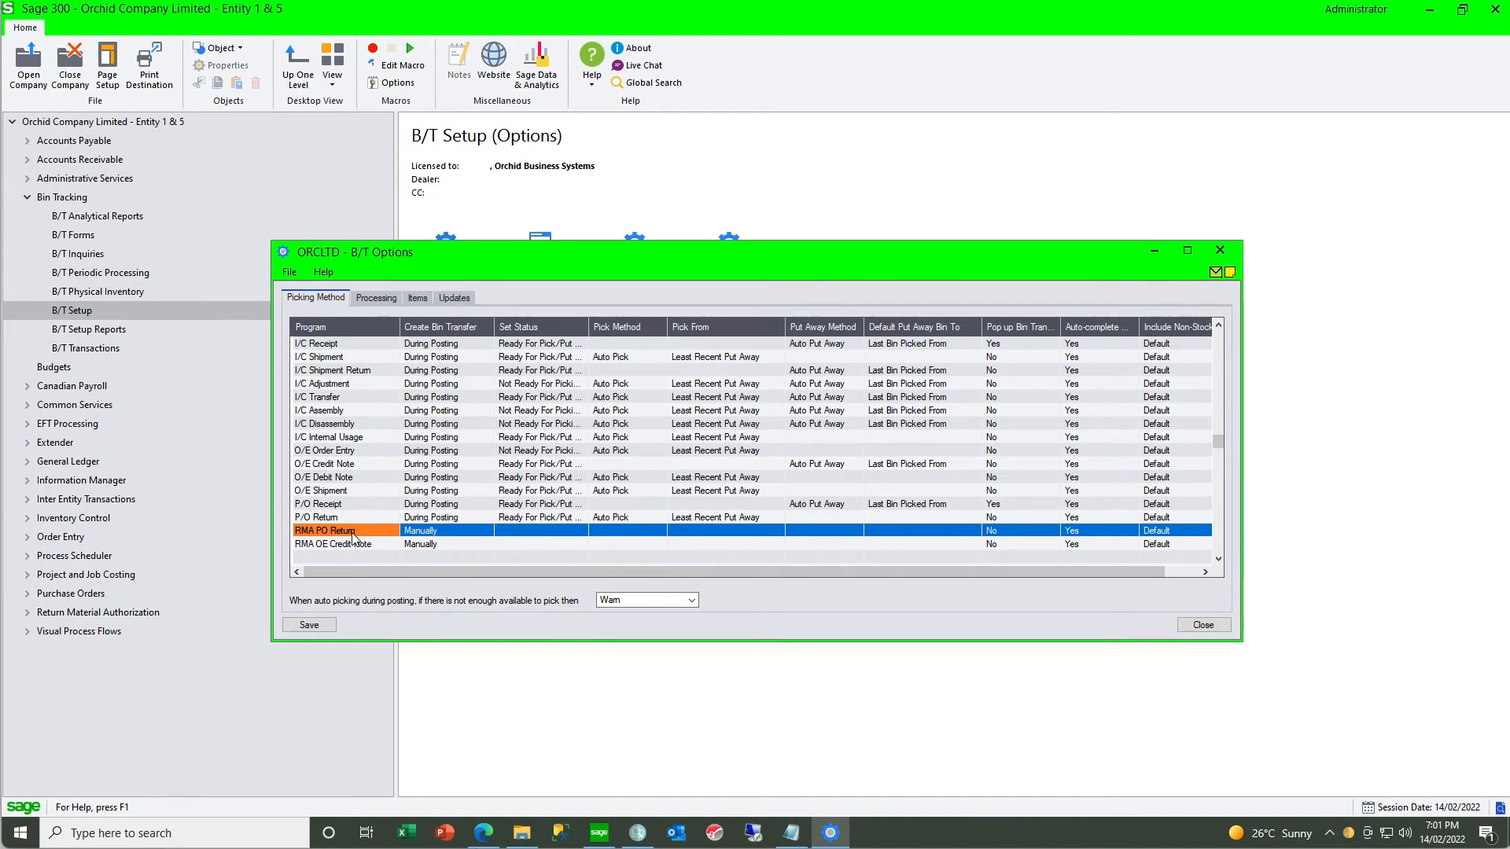
click(351, 544)
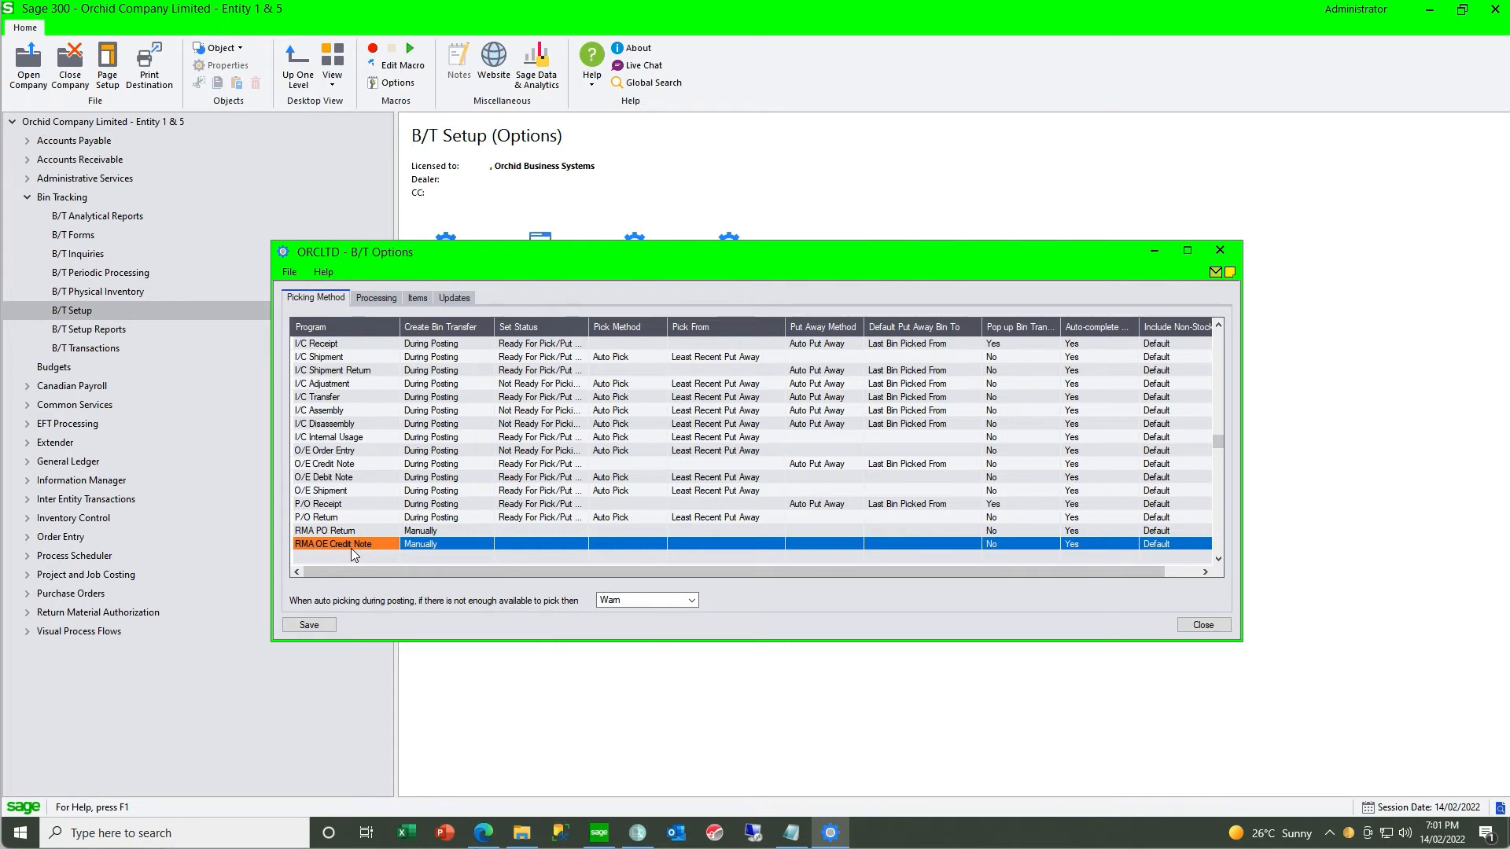
click(442, 532)
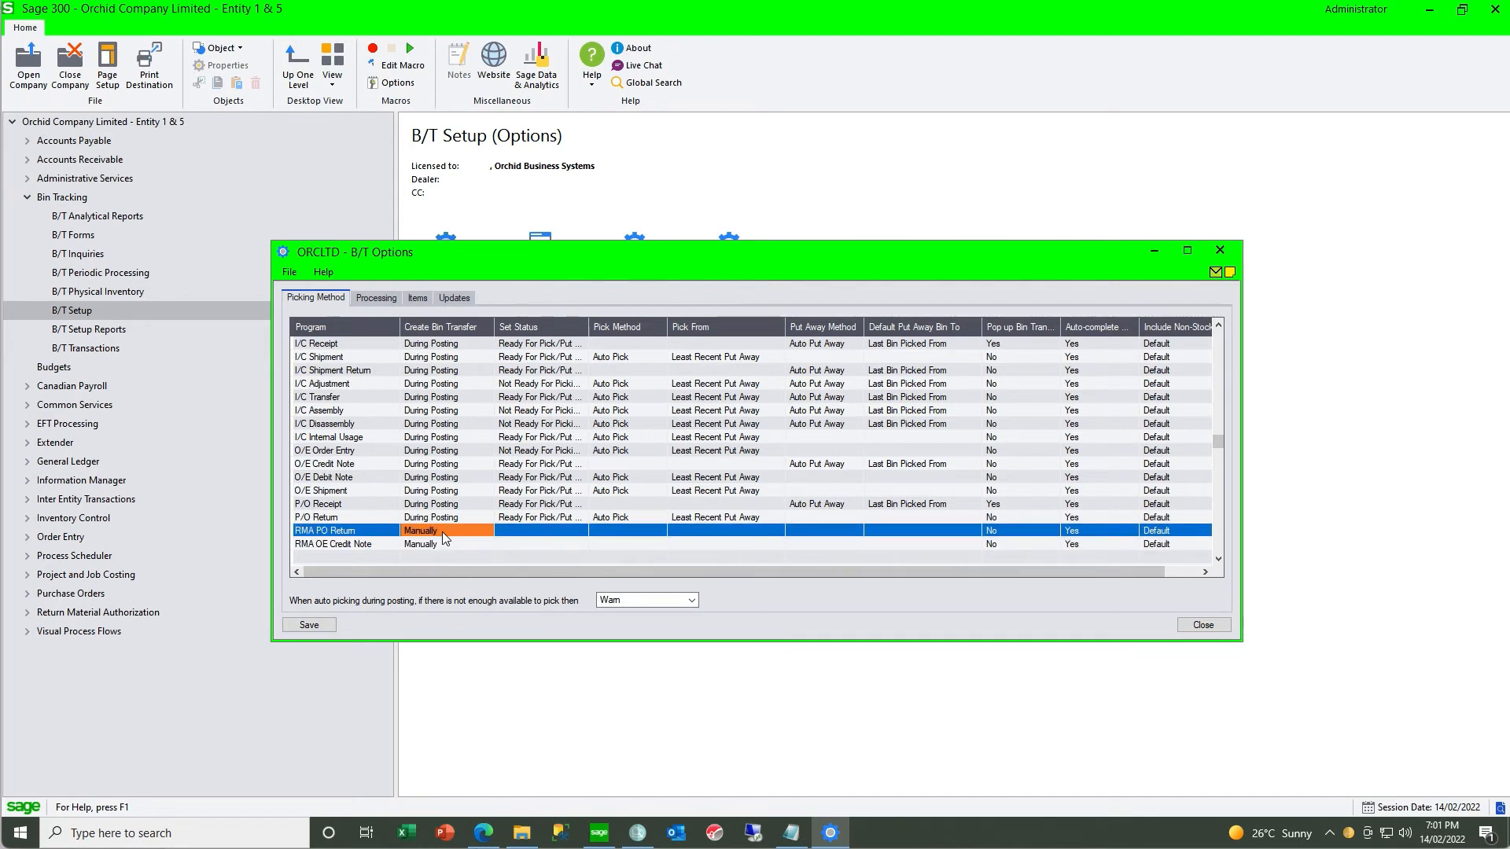
double_click(442, 531)
double_click(444, 534)
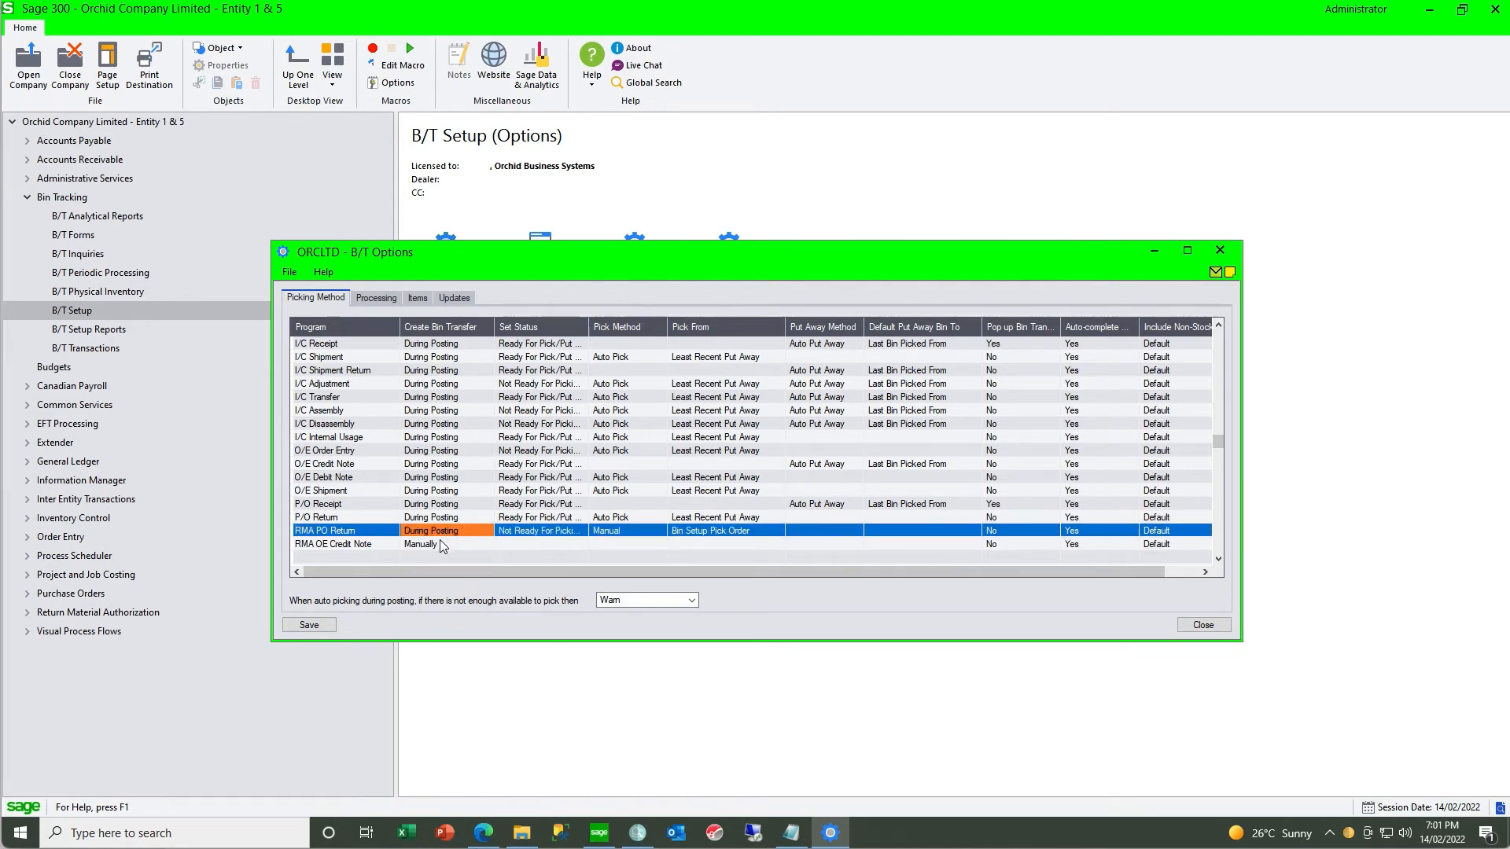
double_click(441, 544)
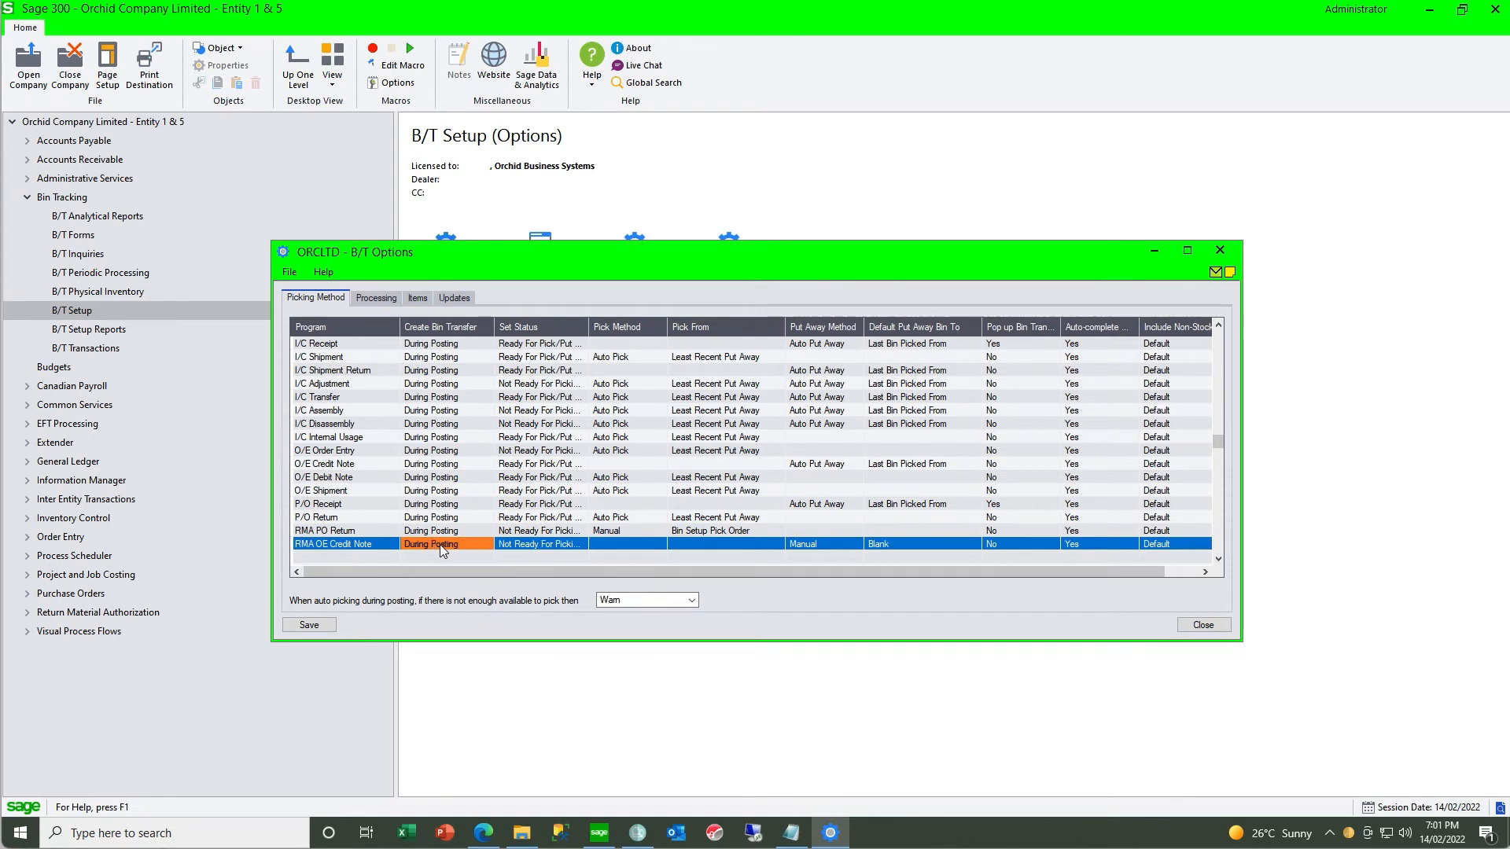
- Set the RMA PO Return pick method to Auto Pick, picking from Most Recent Put Away
click(563, 532)
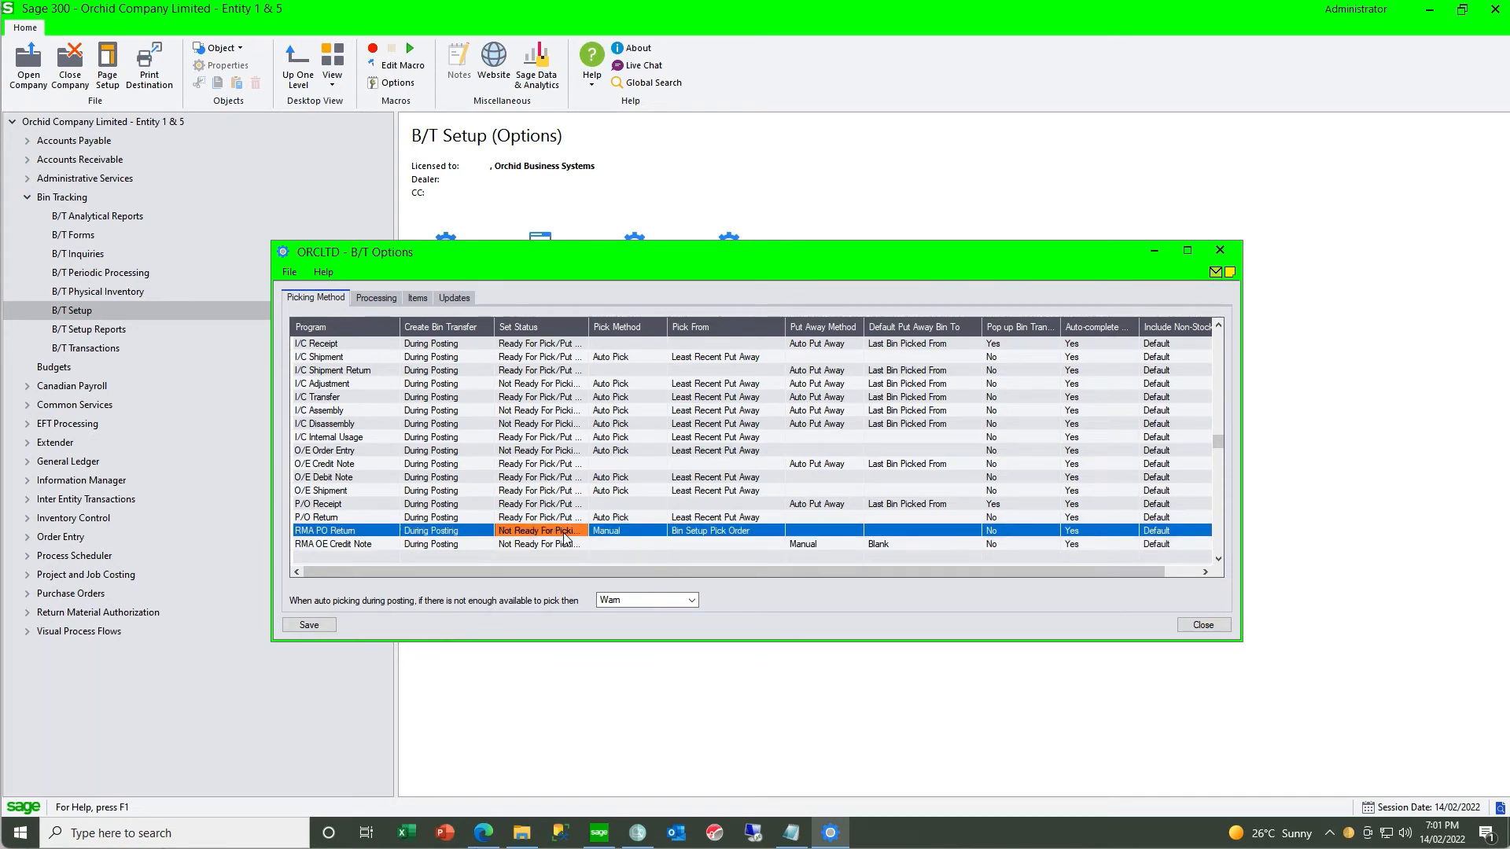
click(621, 531)
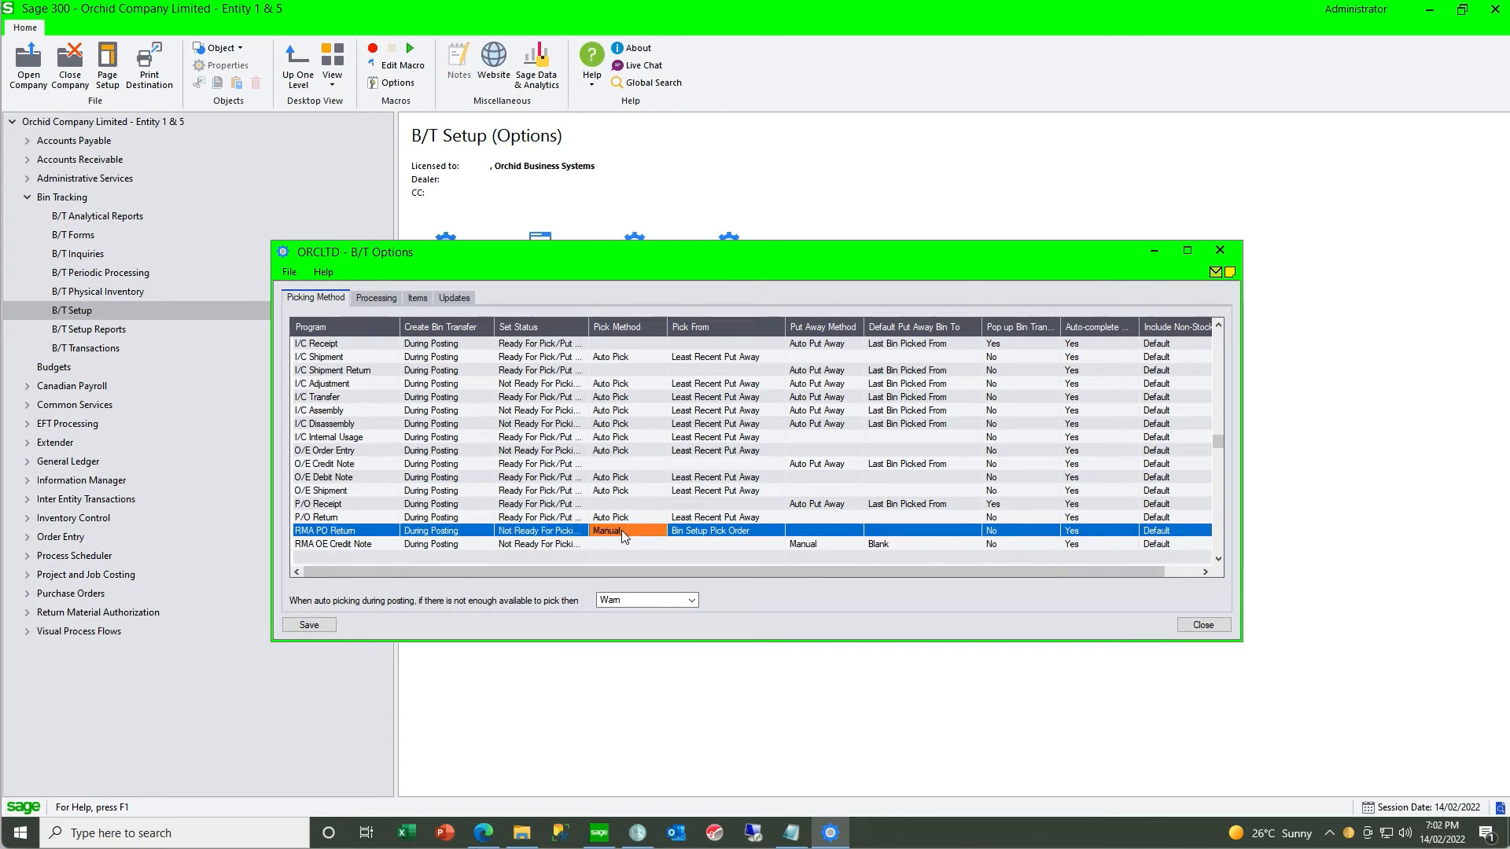
click(622, 532)
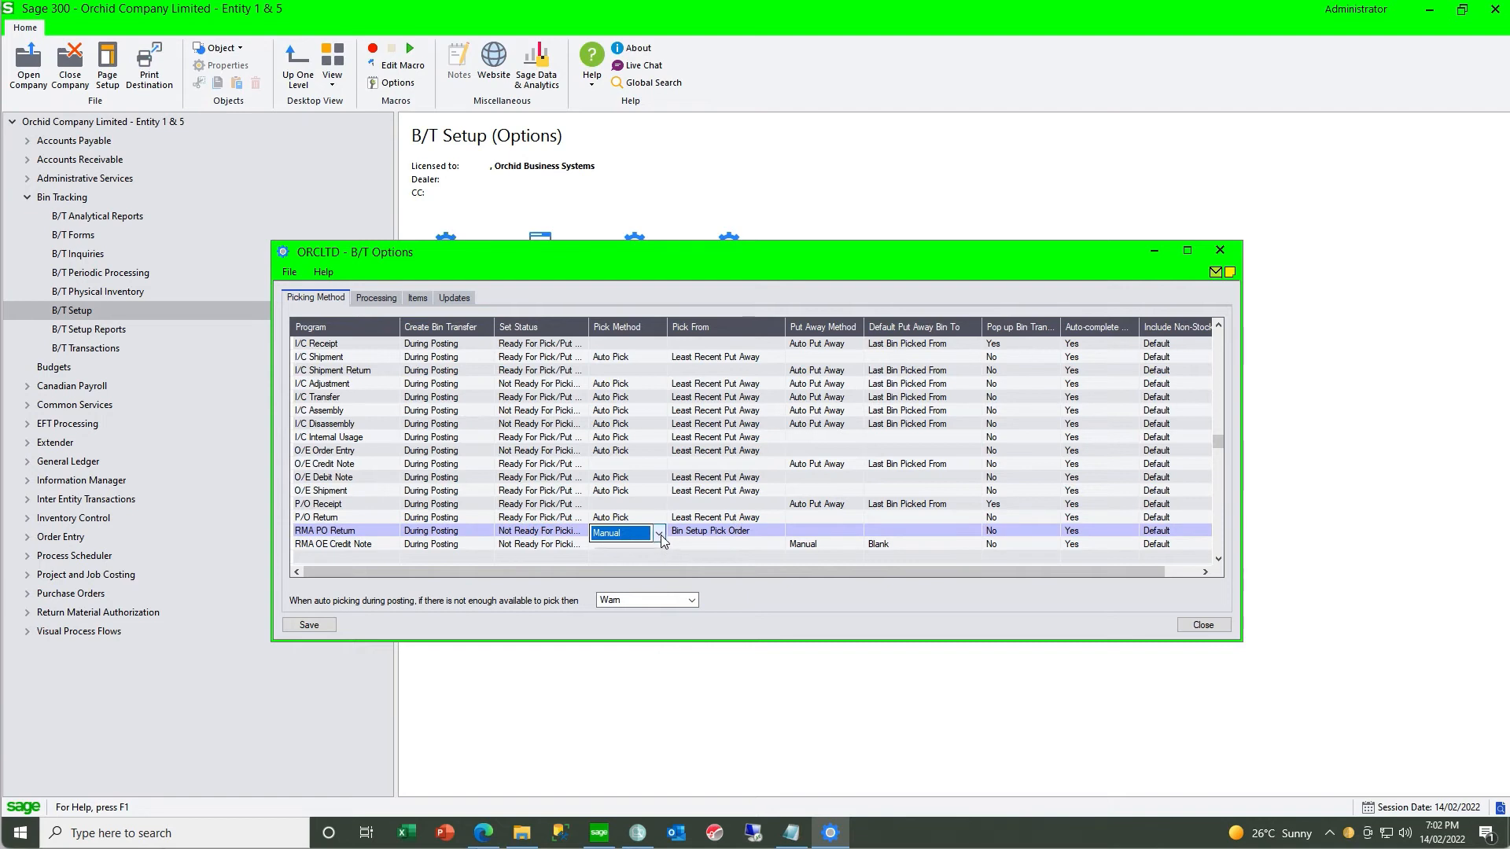
click(659, 534)
click(647, 564)
click(741, 531)
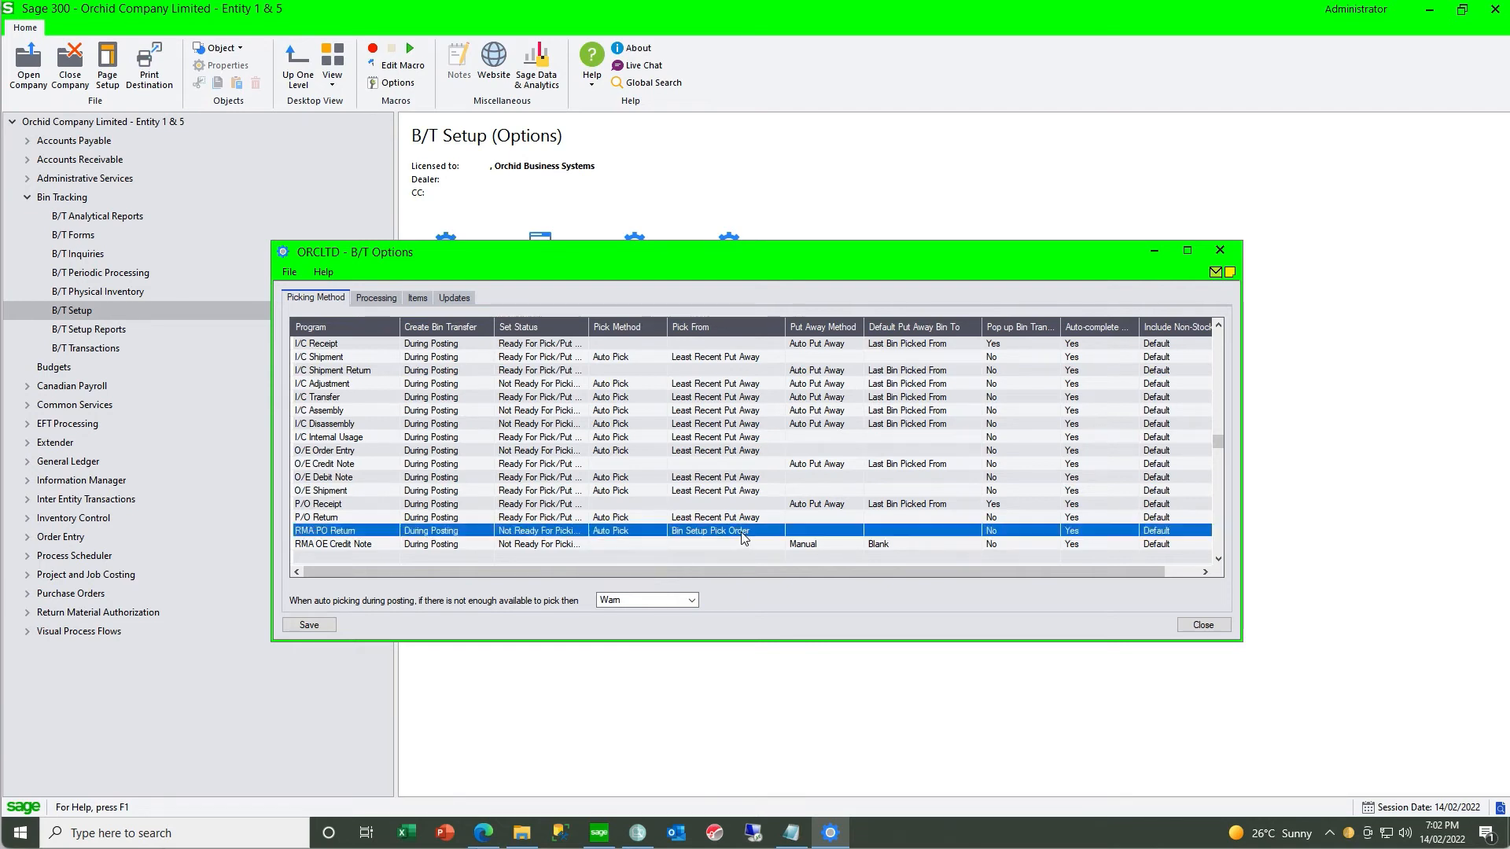
click(775, 534)
click(763, 566)
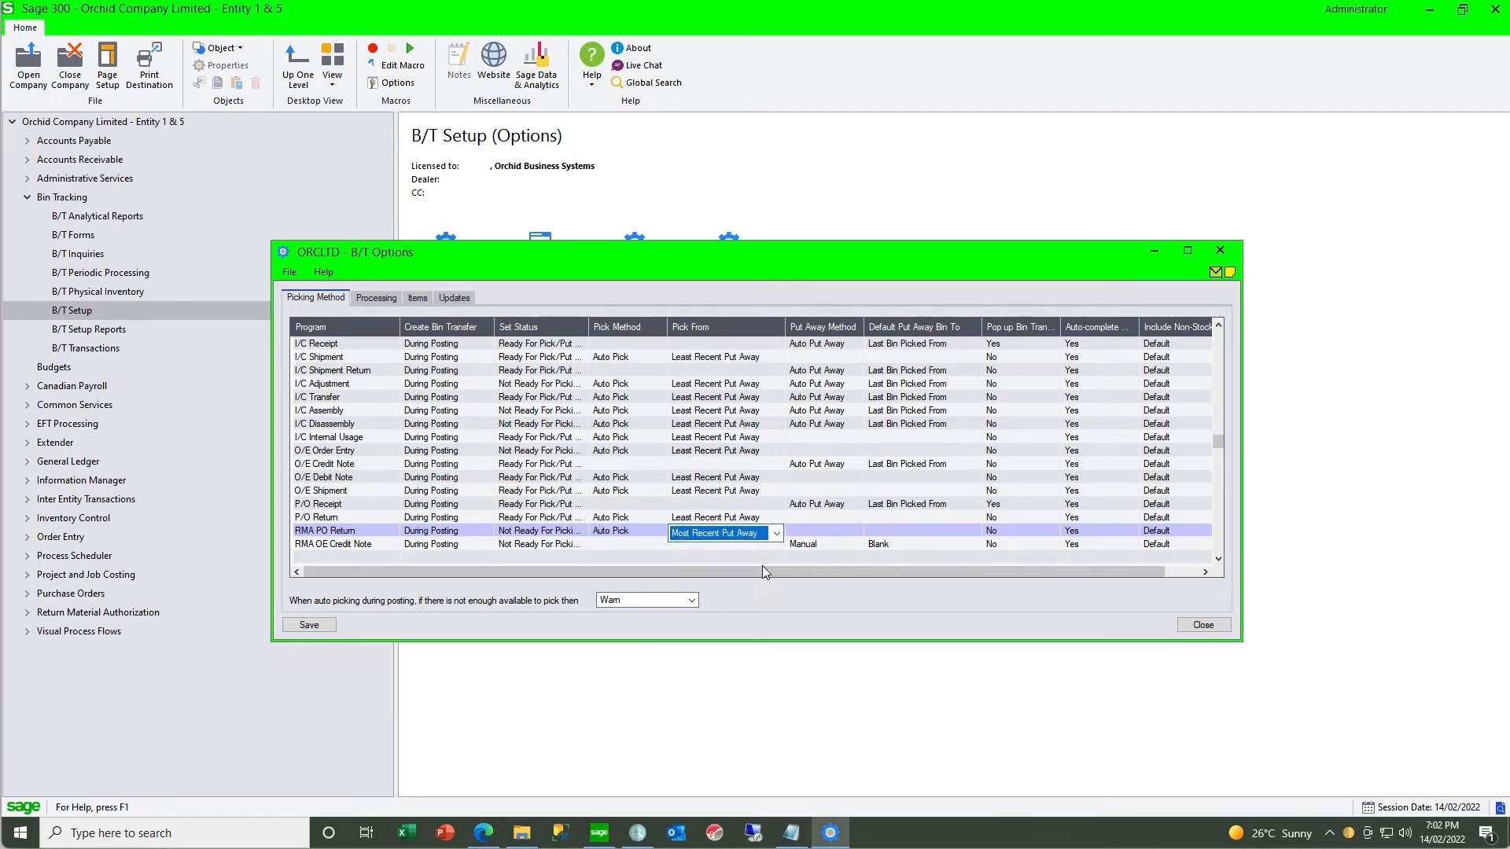
key(Down)
- Set the RMA OE Credit Note put away method to Auto Put Away, with Last Bin Picked From as the default bin
click(547, 549)
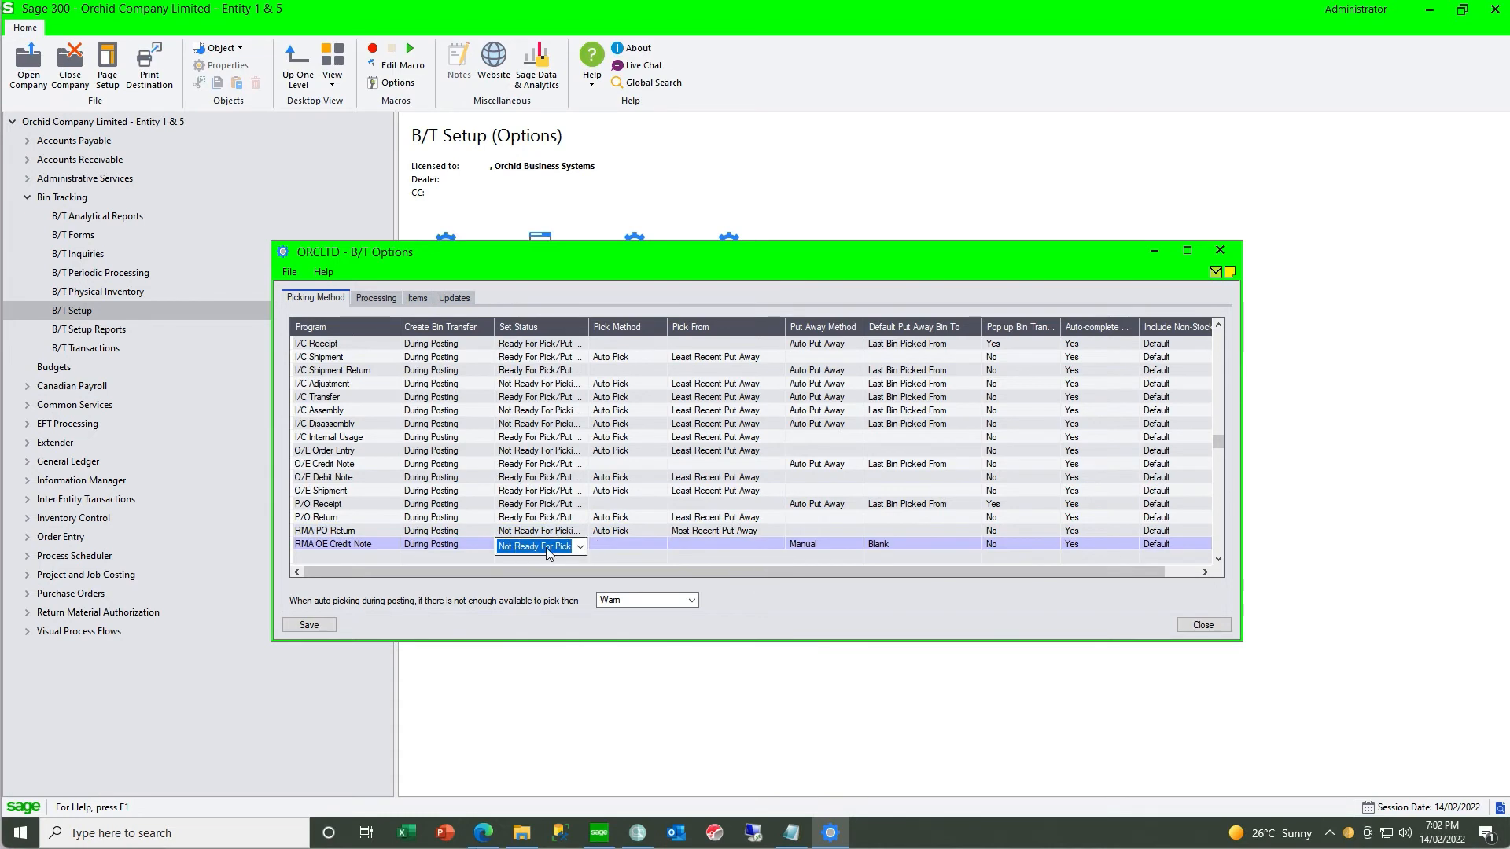
click(610, 543)
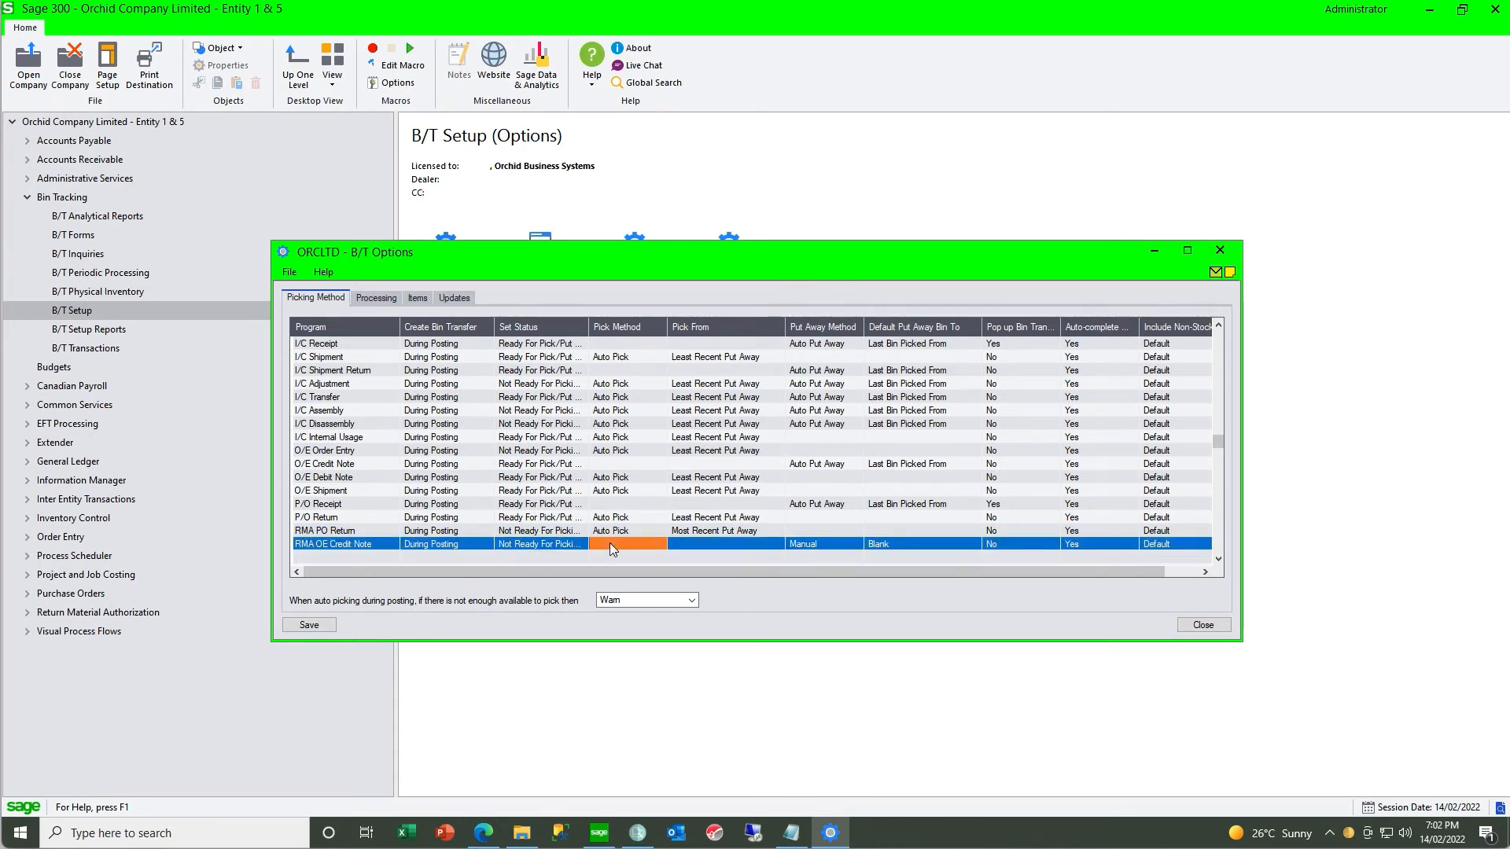
click(816, 546)
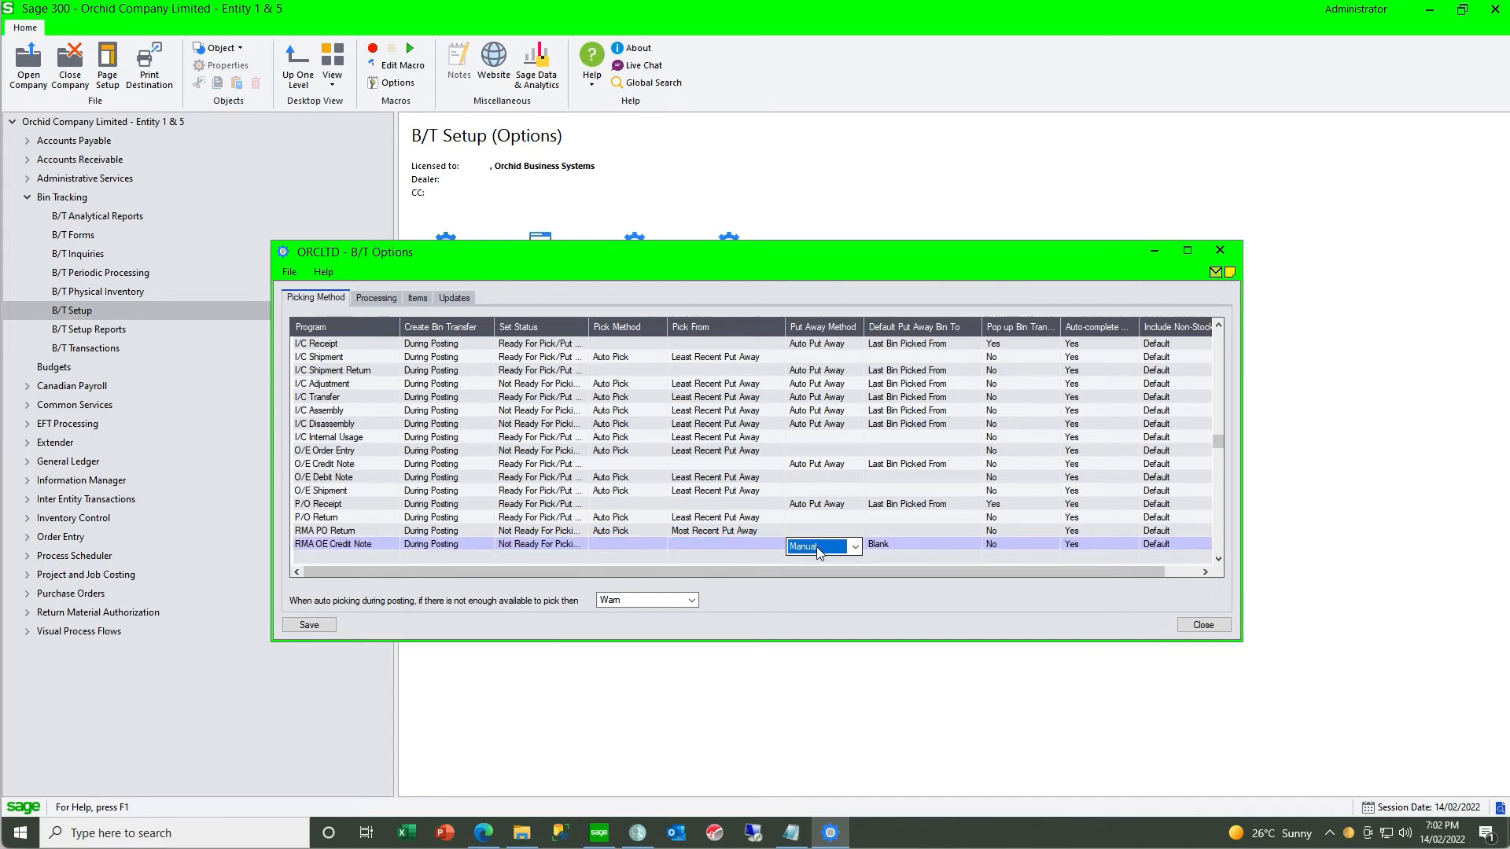
click(816, 546)
click(813, 574)
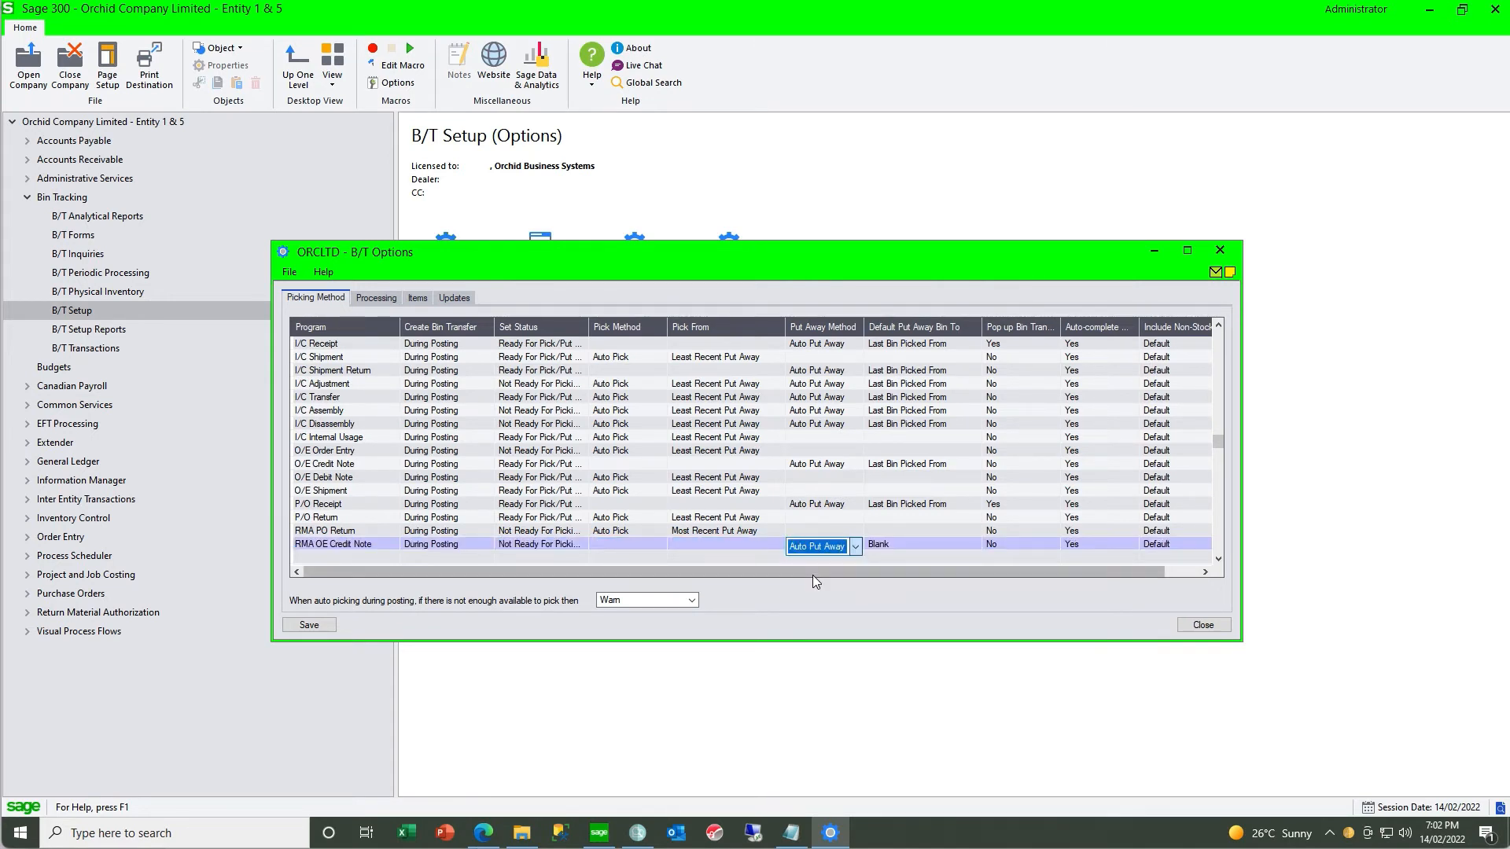
click(911, 549)
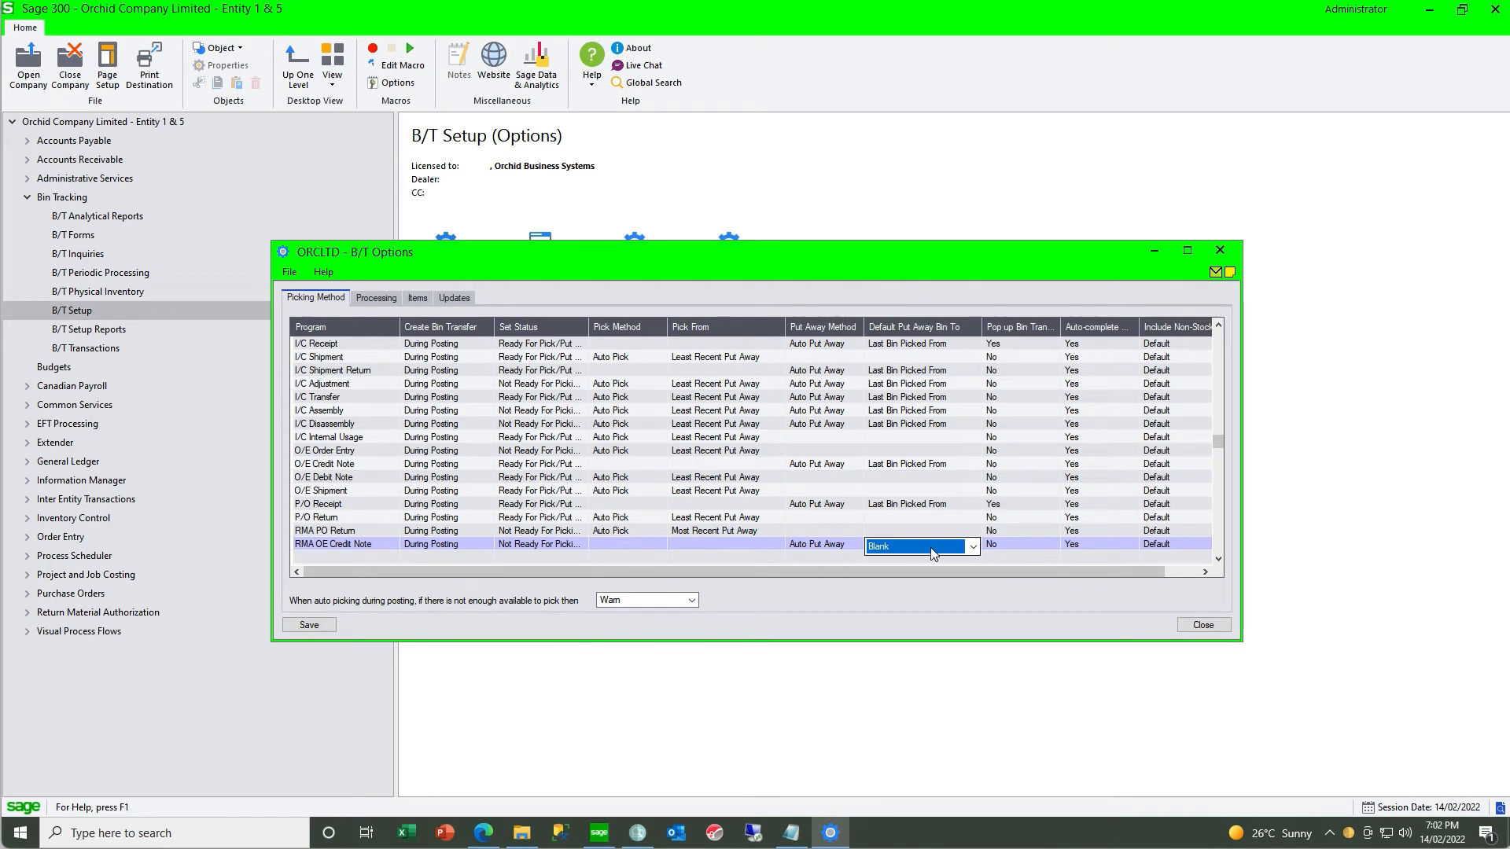
click(972, 548)
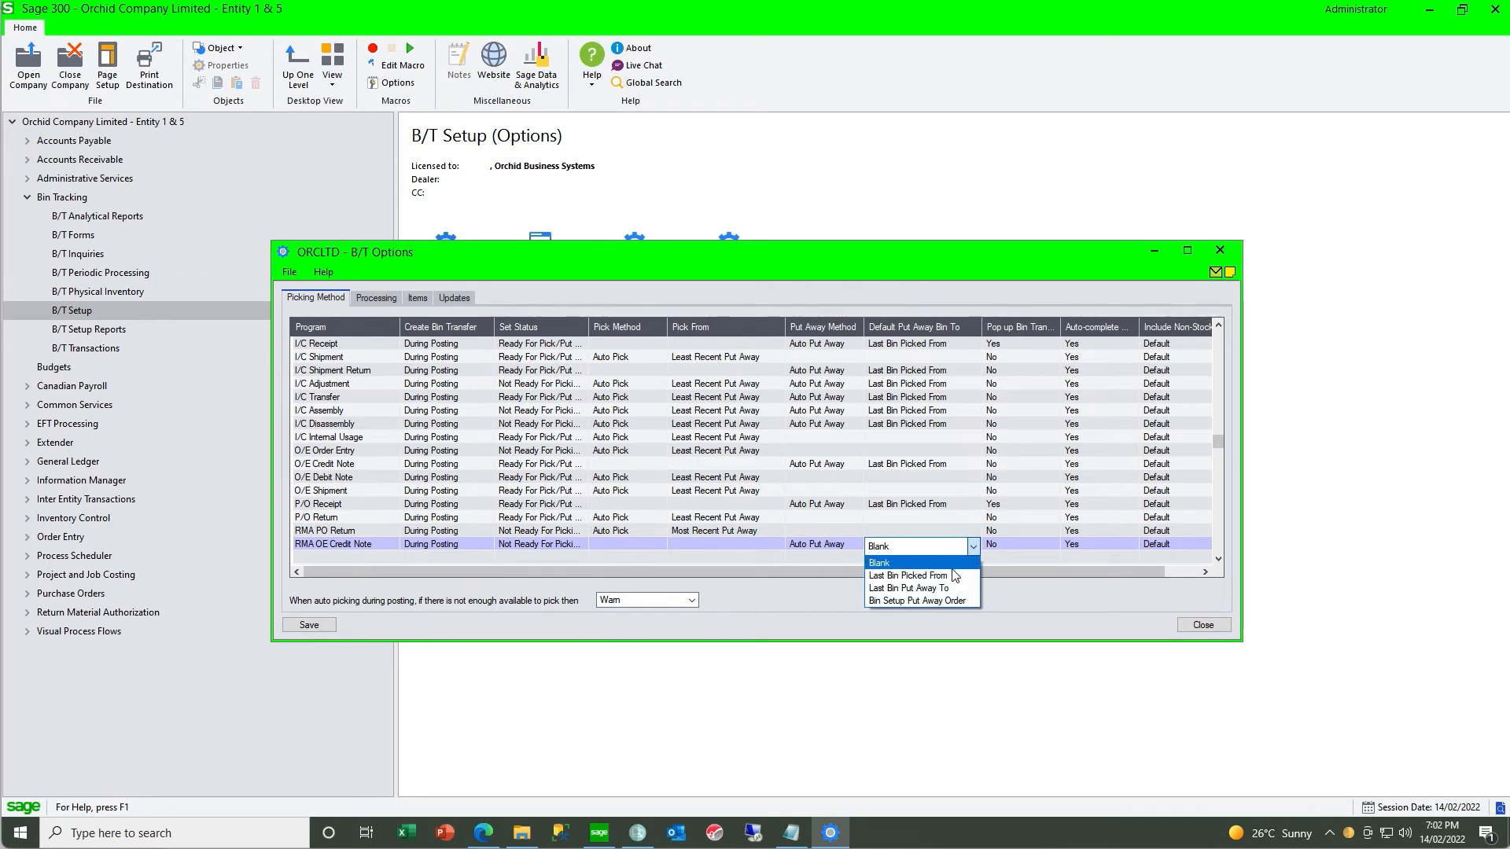
click(949, 577)
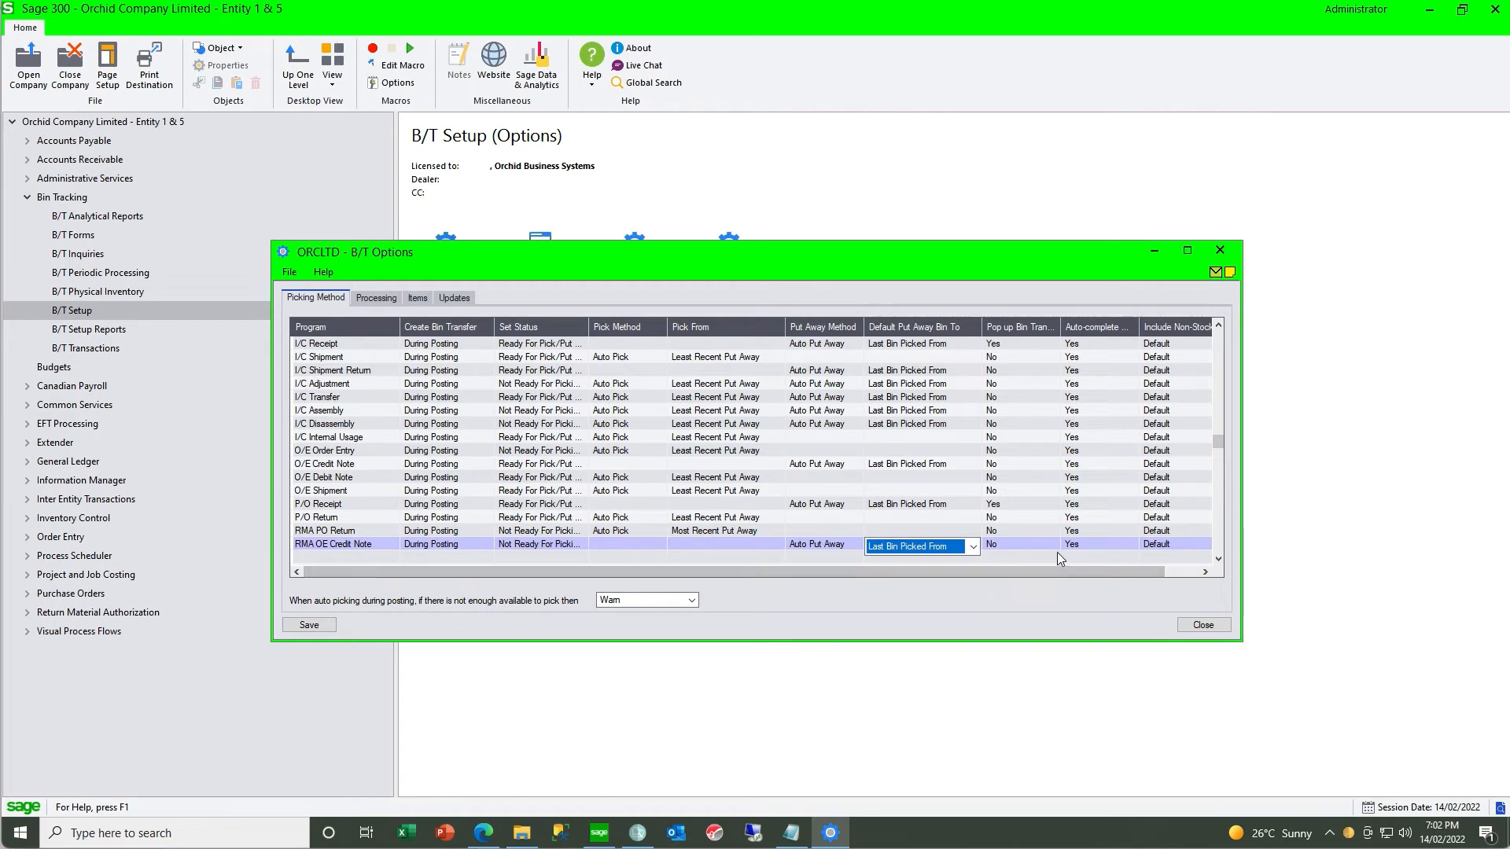
- Set the bin transfer pop-up to Yes for both RMA programs, then save and close the options
click(1012, 533)
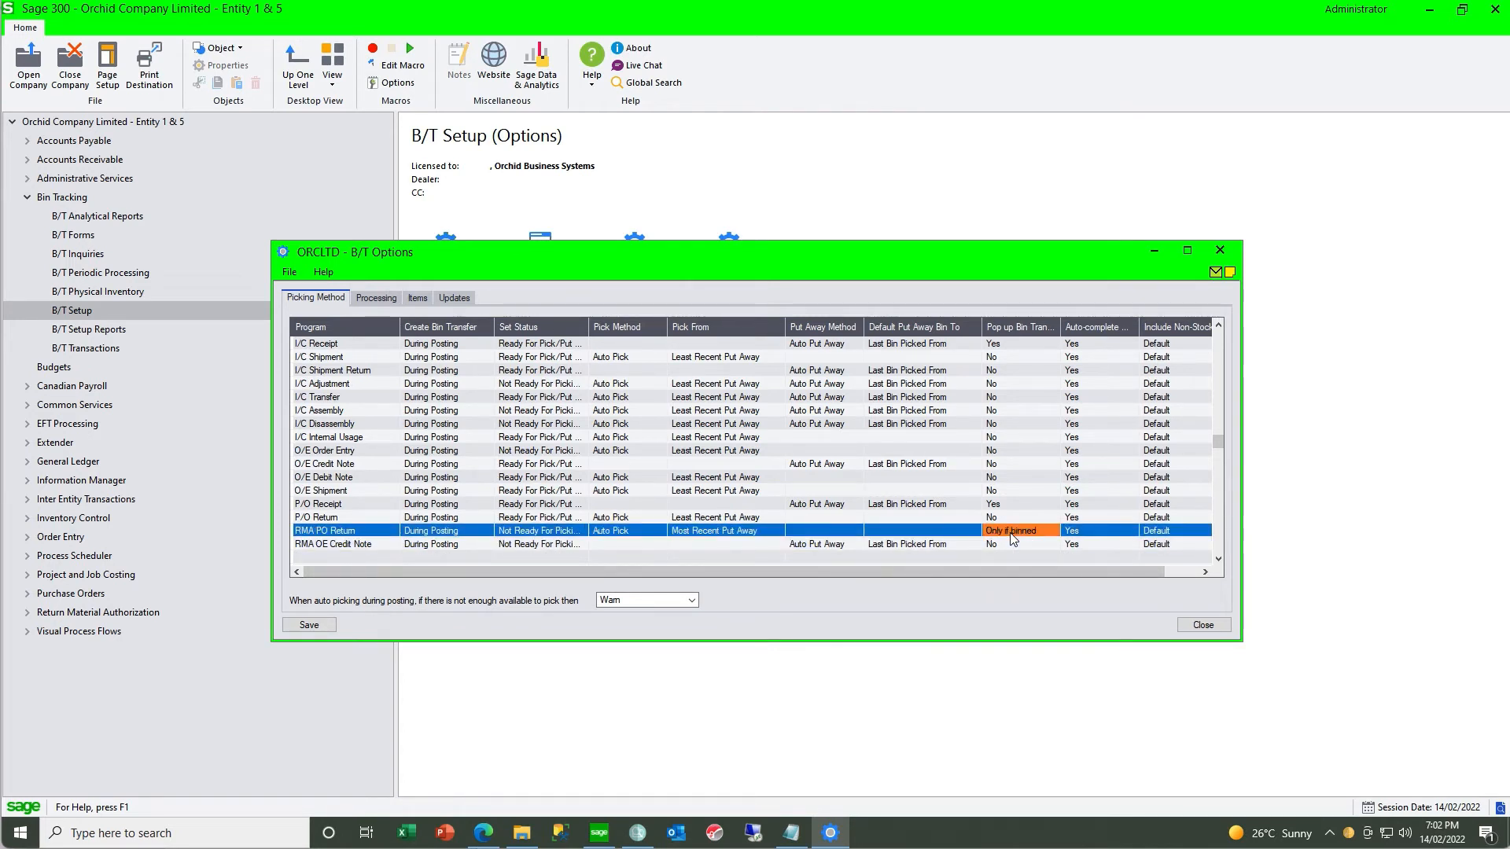
click(1004, 545)
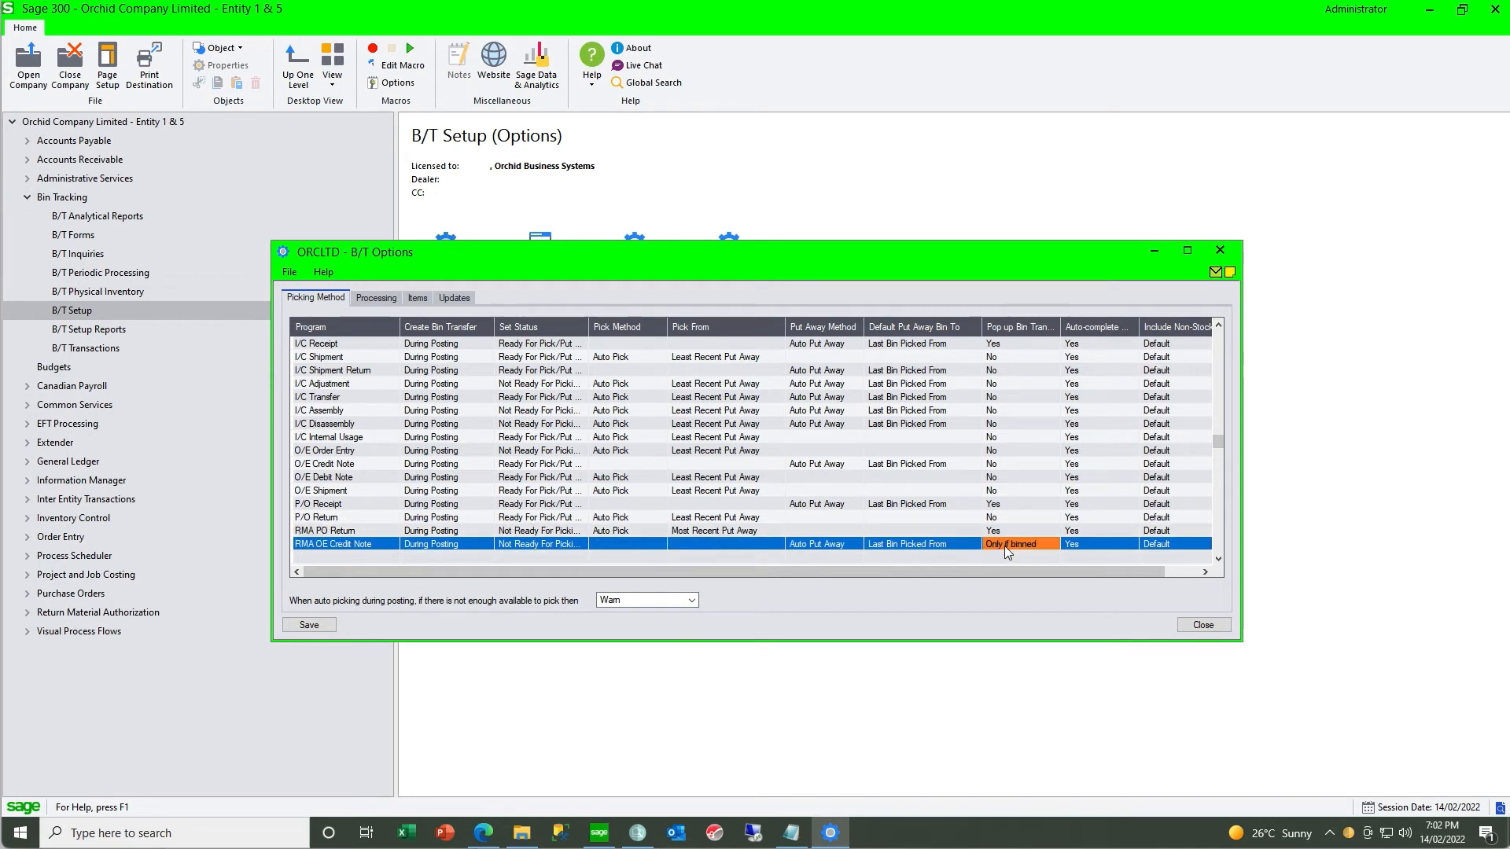
click(1004, 546)
click(309, 625)
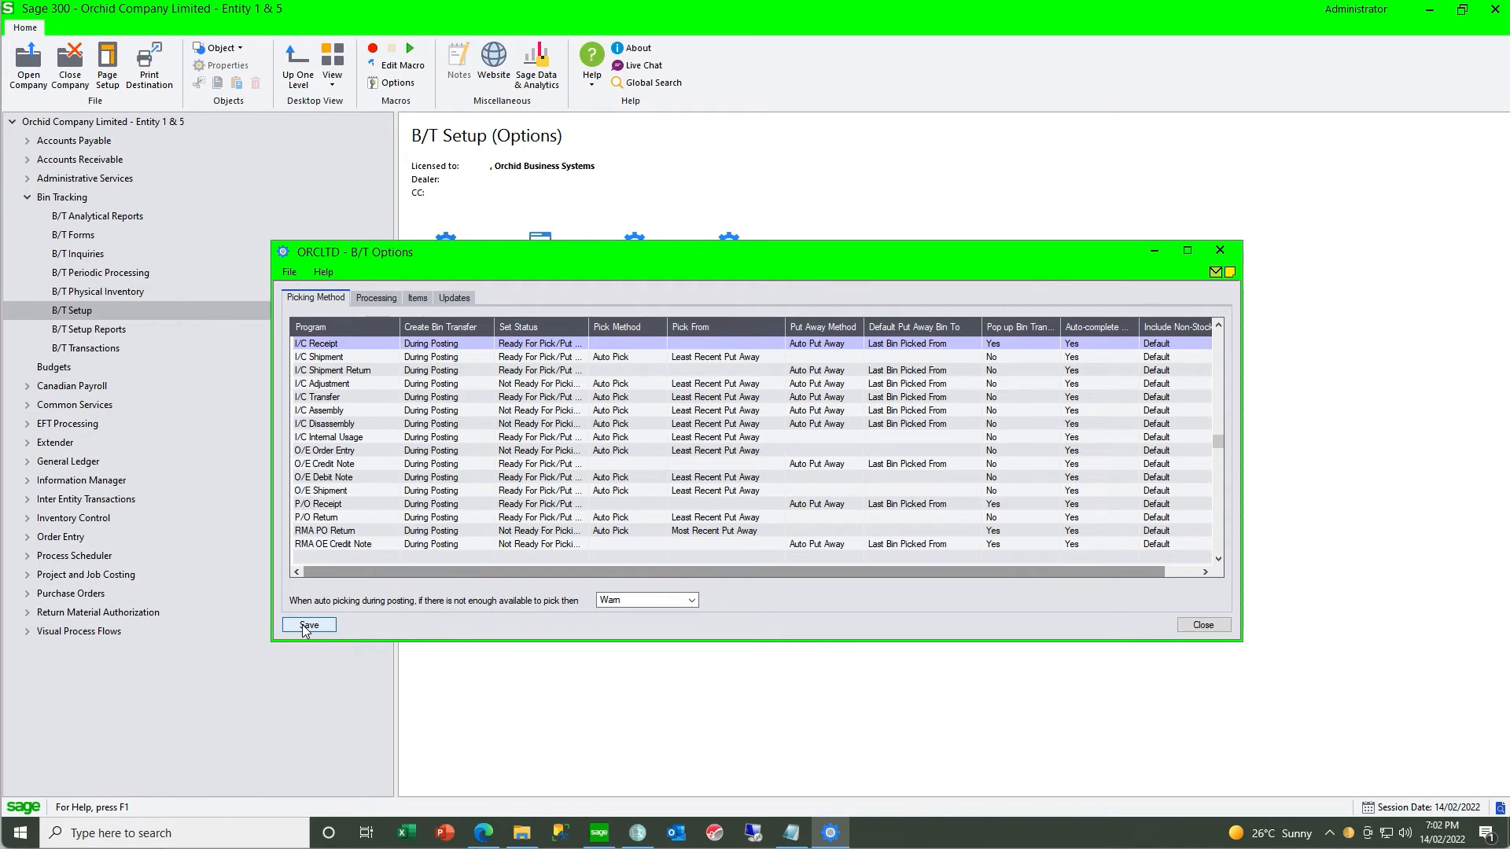
click(1220, 250)
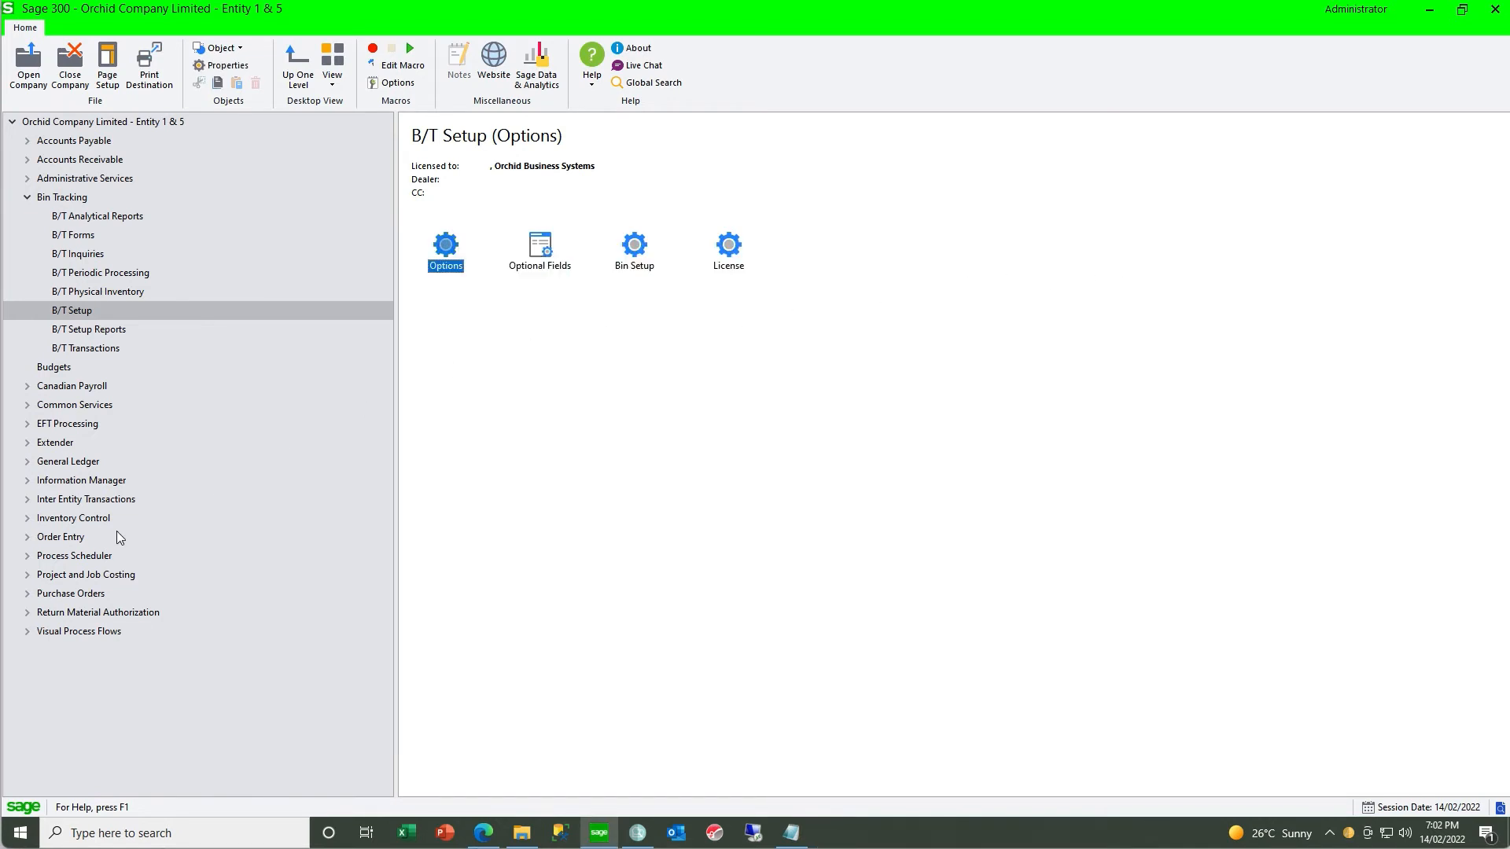
- Start a new return authorization in Return Material Authorization and enter the customer number
click(28, 613)
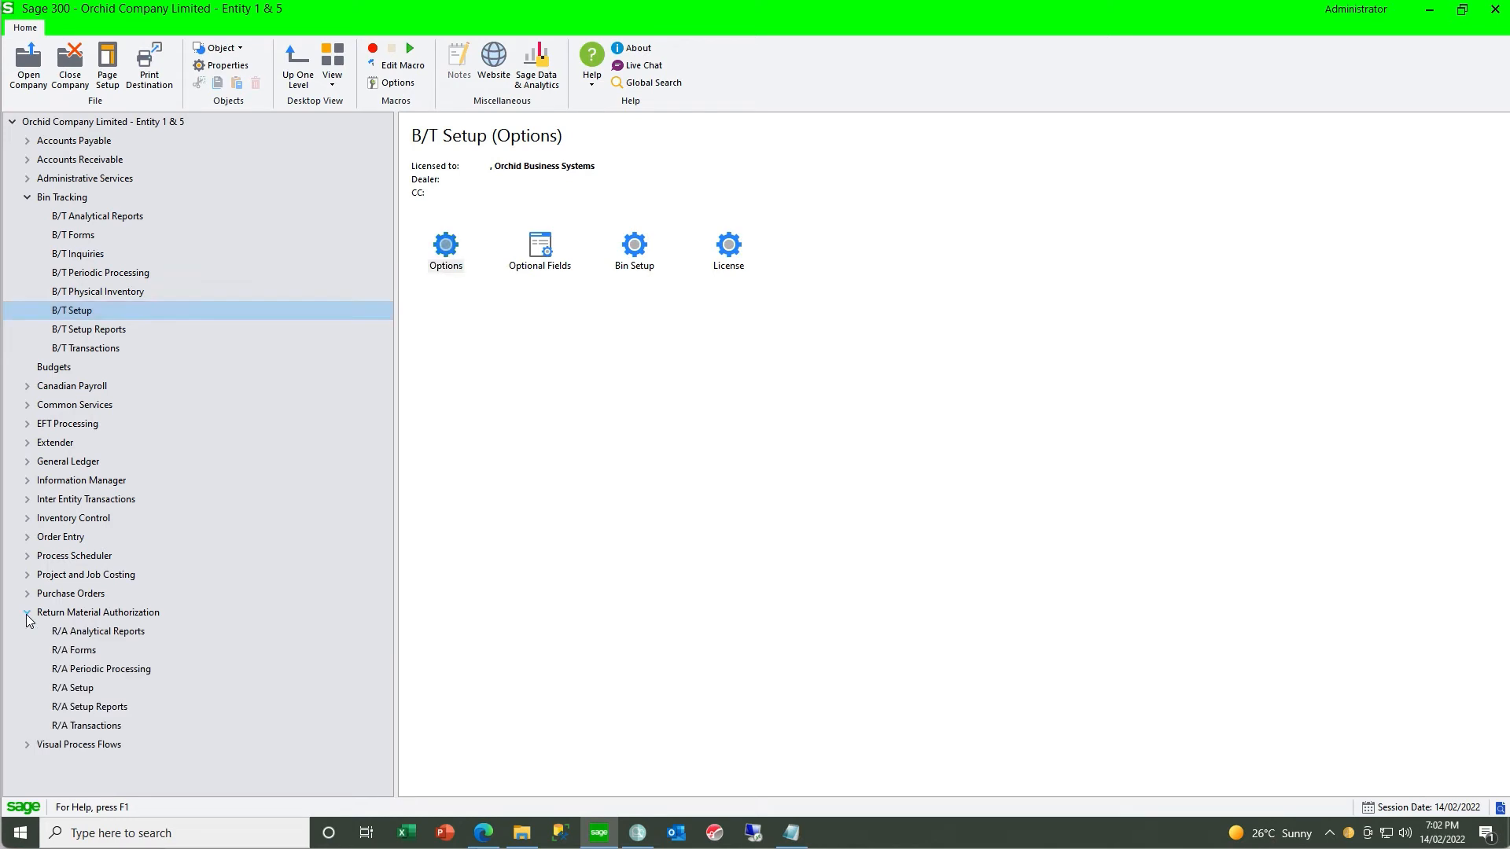
click(105, 726)
double_click(443, 262)
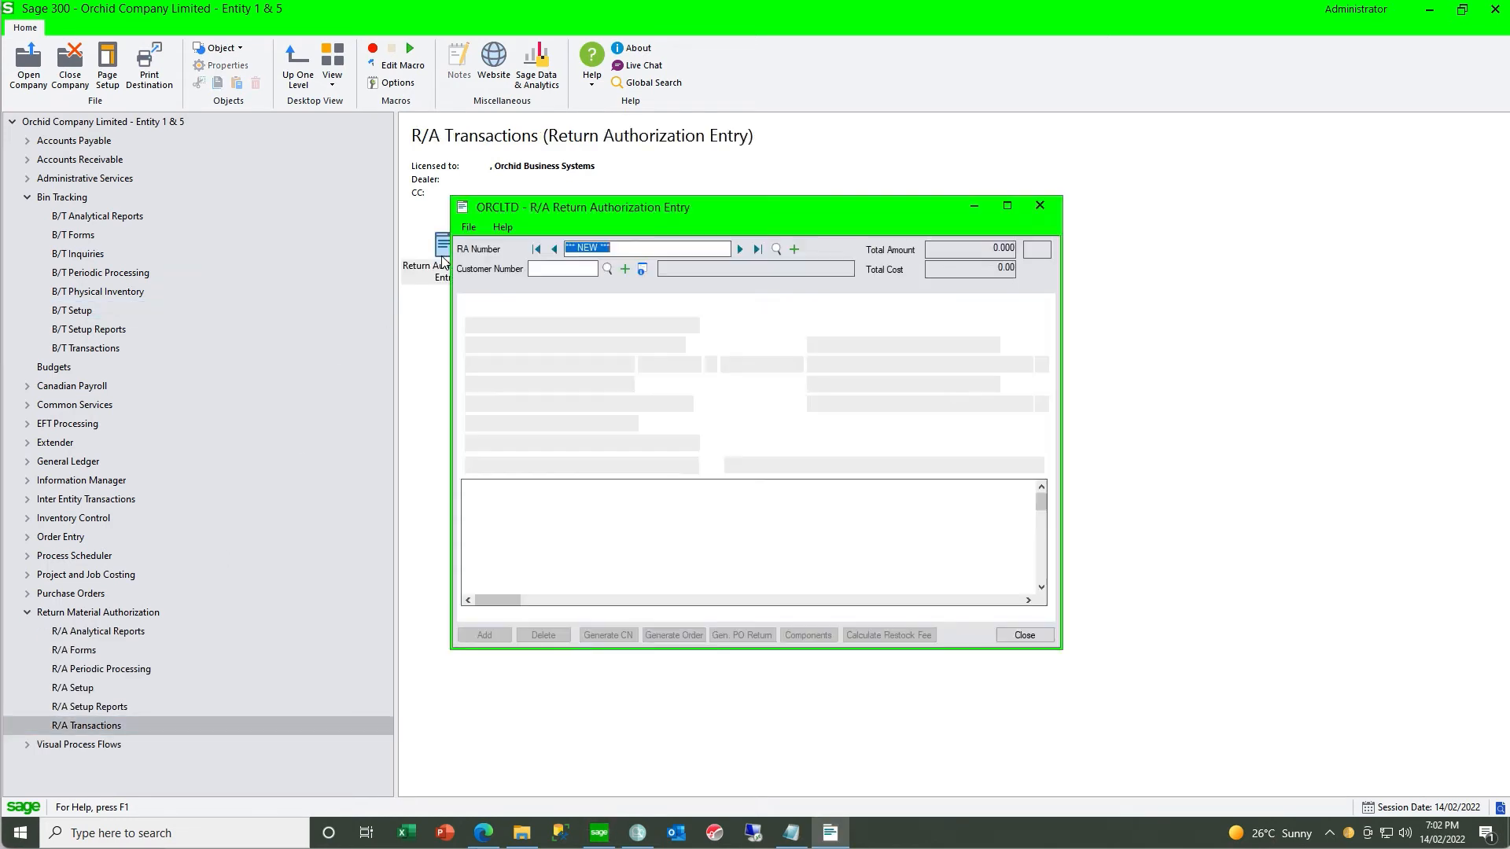
click(542, 269)
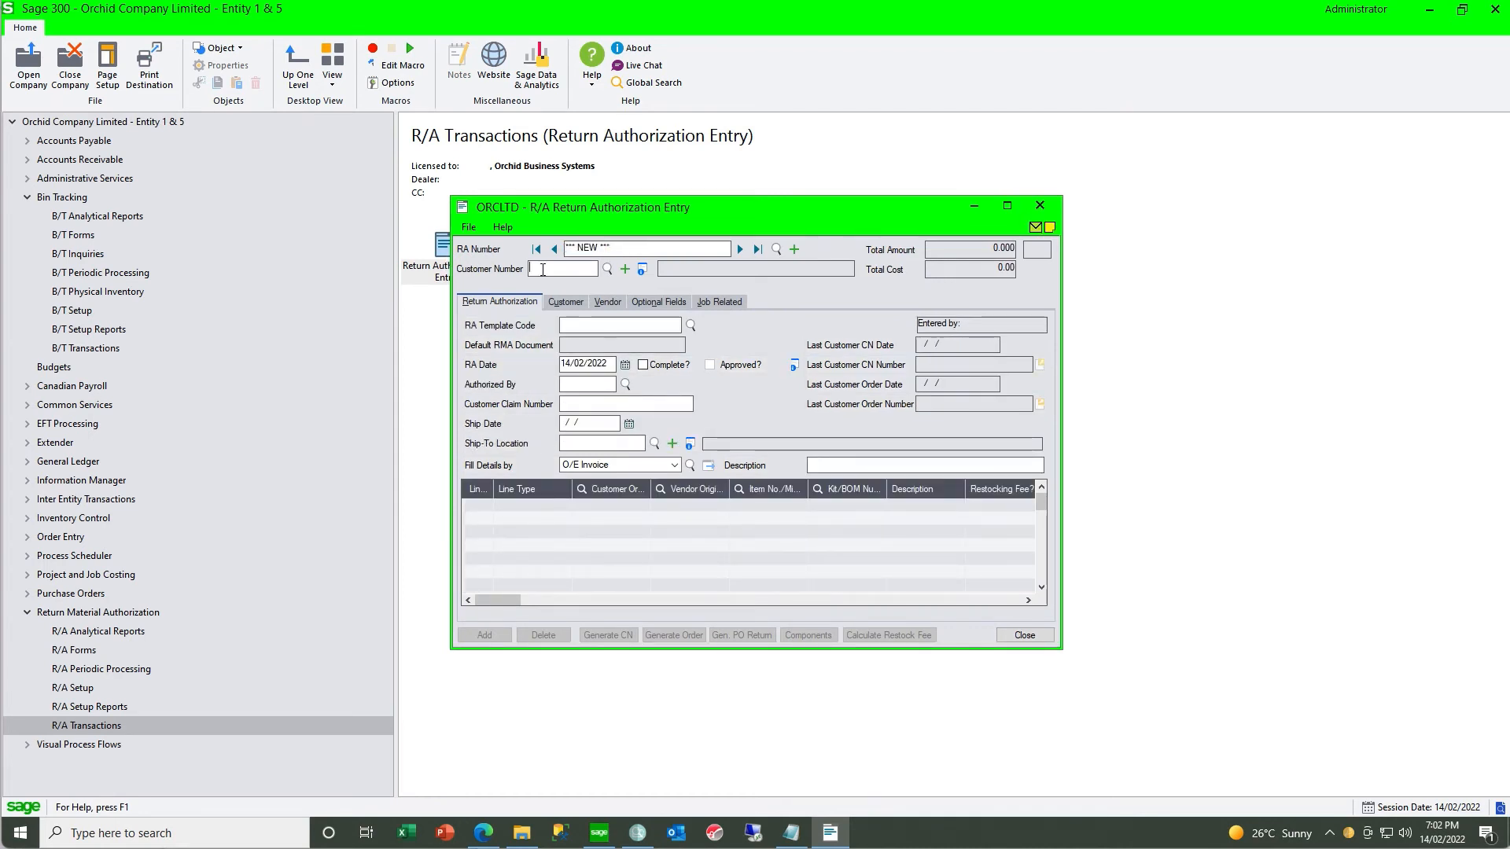
text(1200)
key(Tab)
- Add an item line for A1-103/0 with a quantity of 2 to the return authorization
click(596, 505)
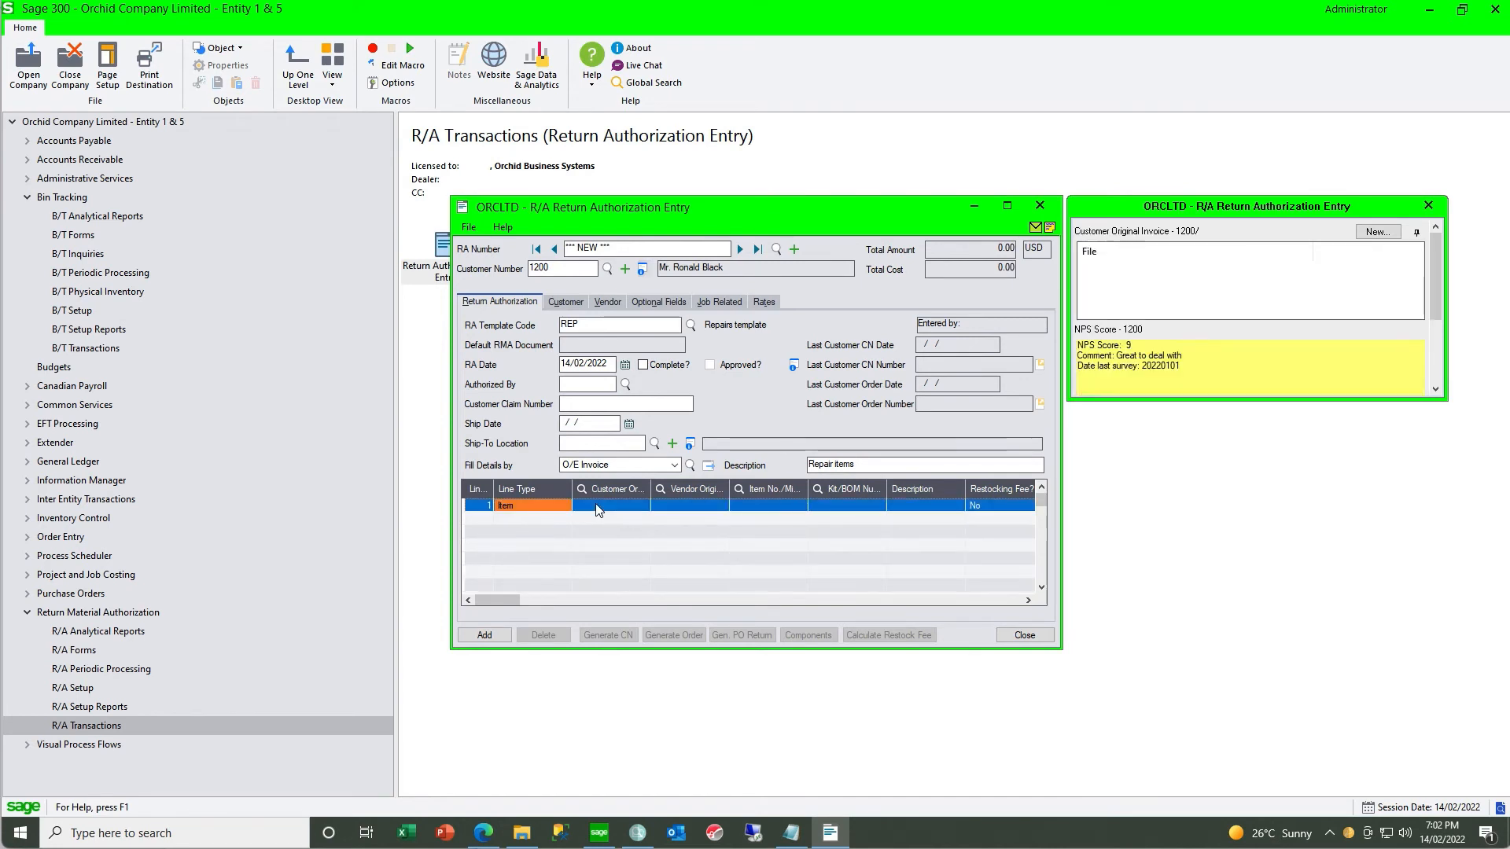
click(756, 504)
text(A1-103/0)
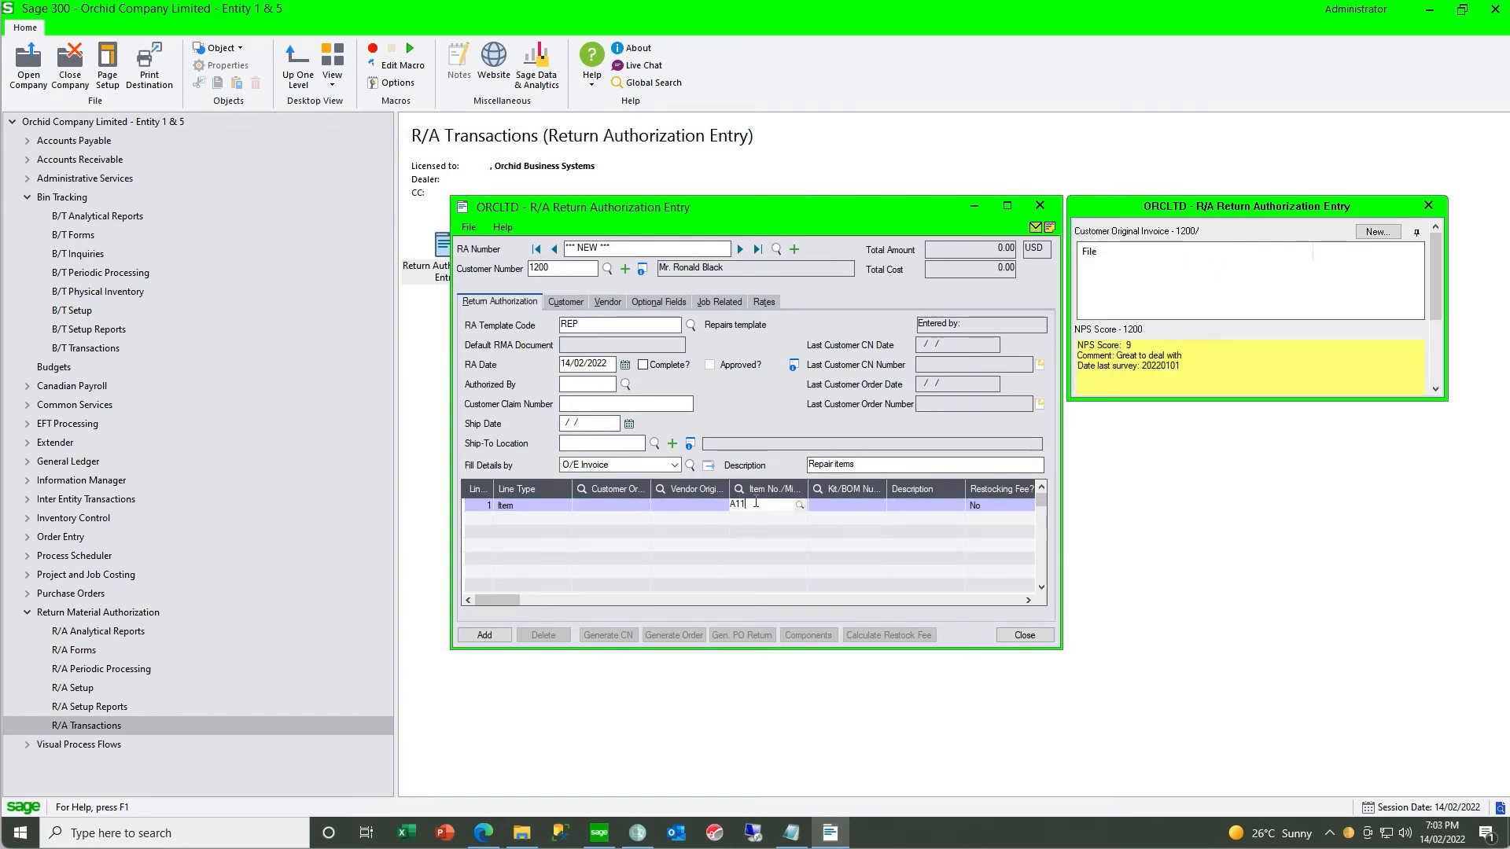
key(Tab)
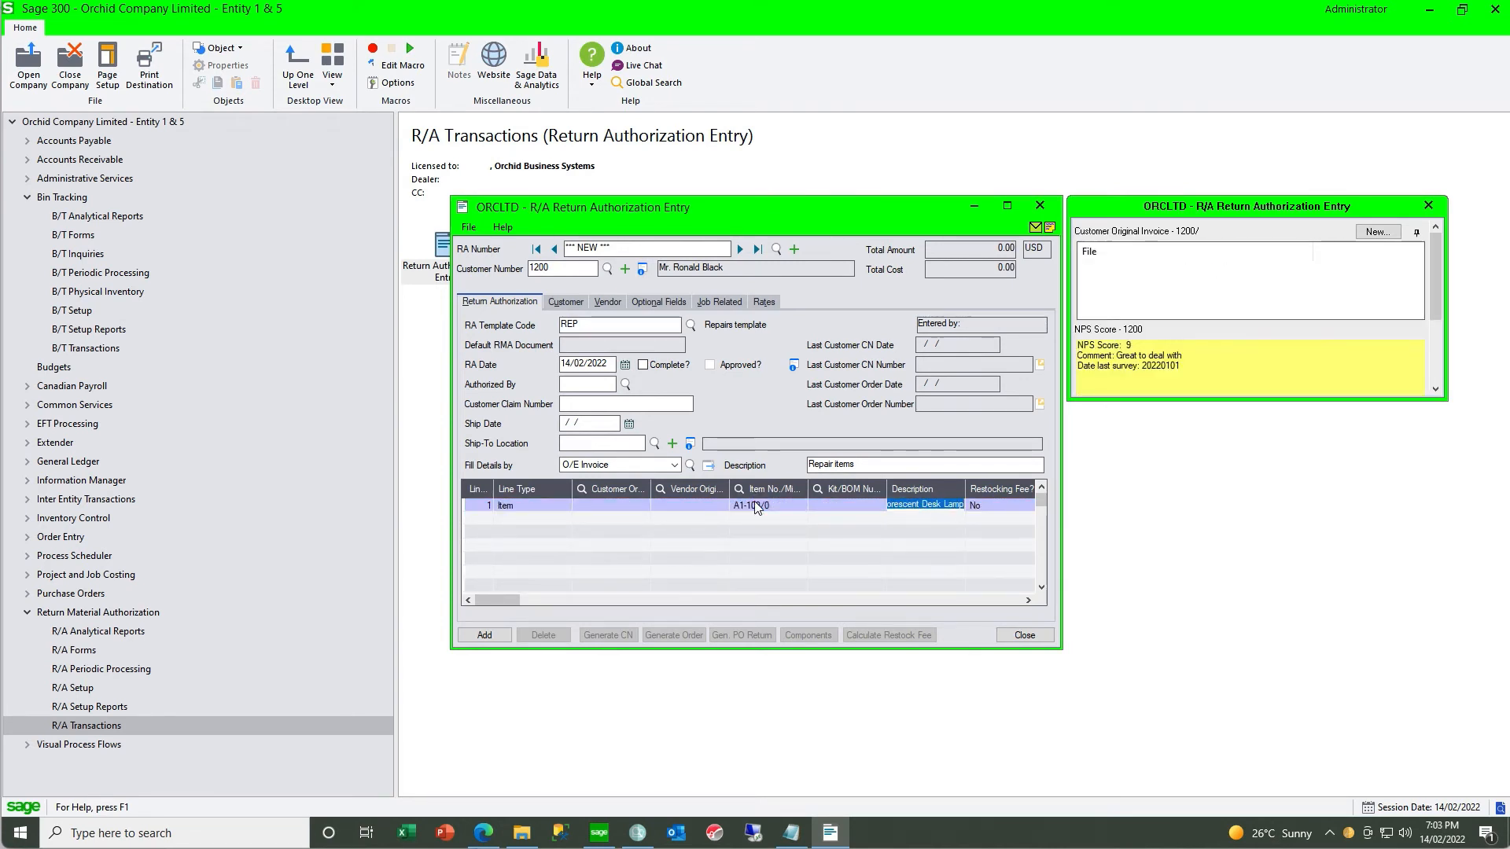
drag(500, 598, 534, 600)
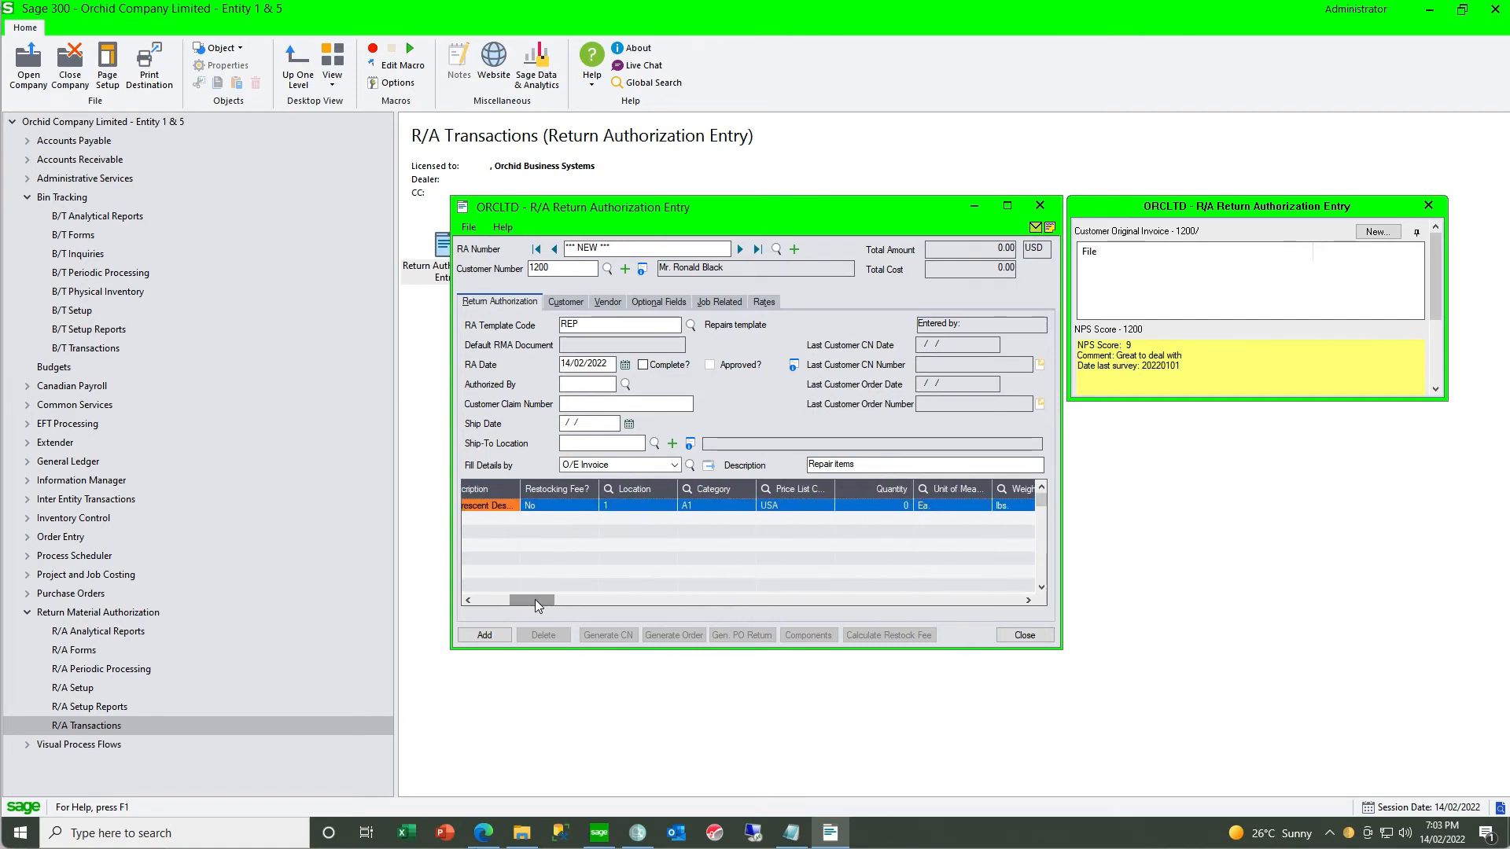
click(880, 508)
text(2)
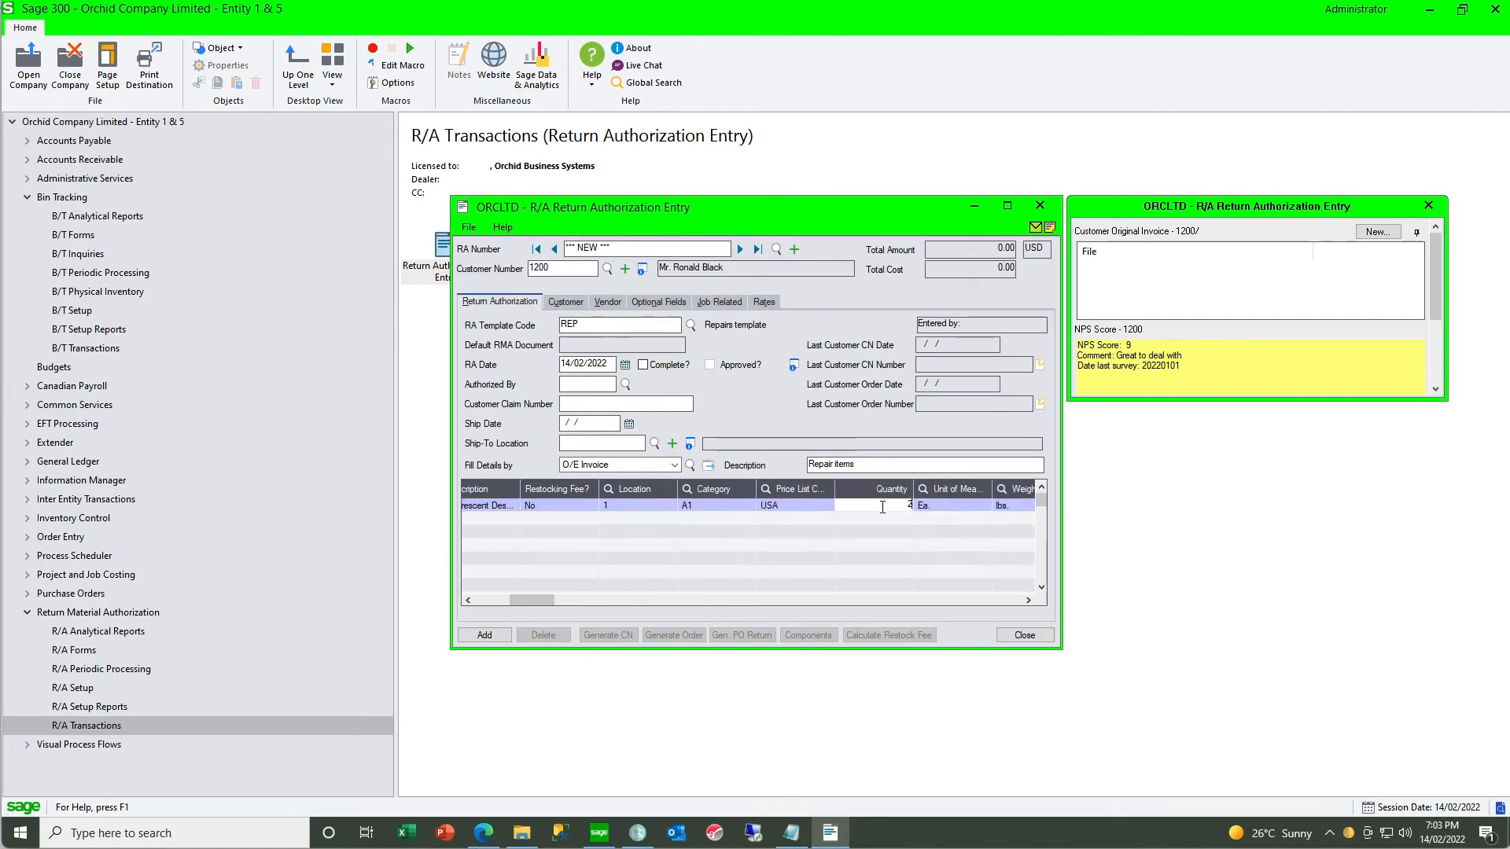
key(Tab)
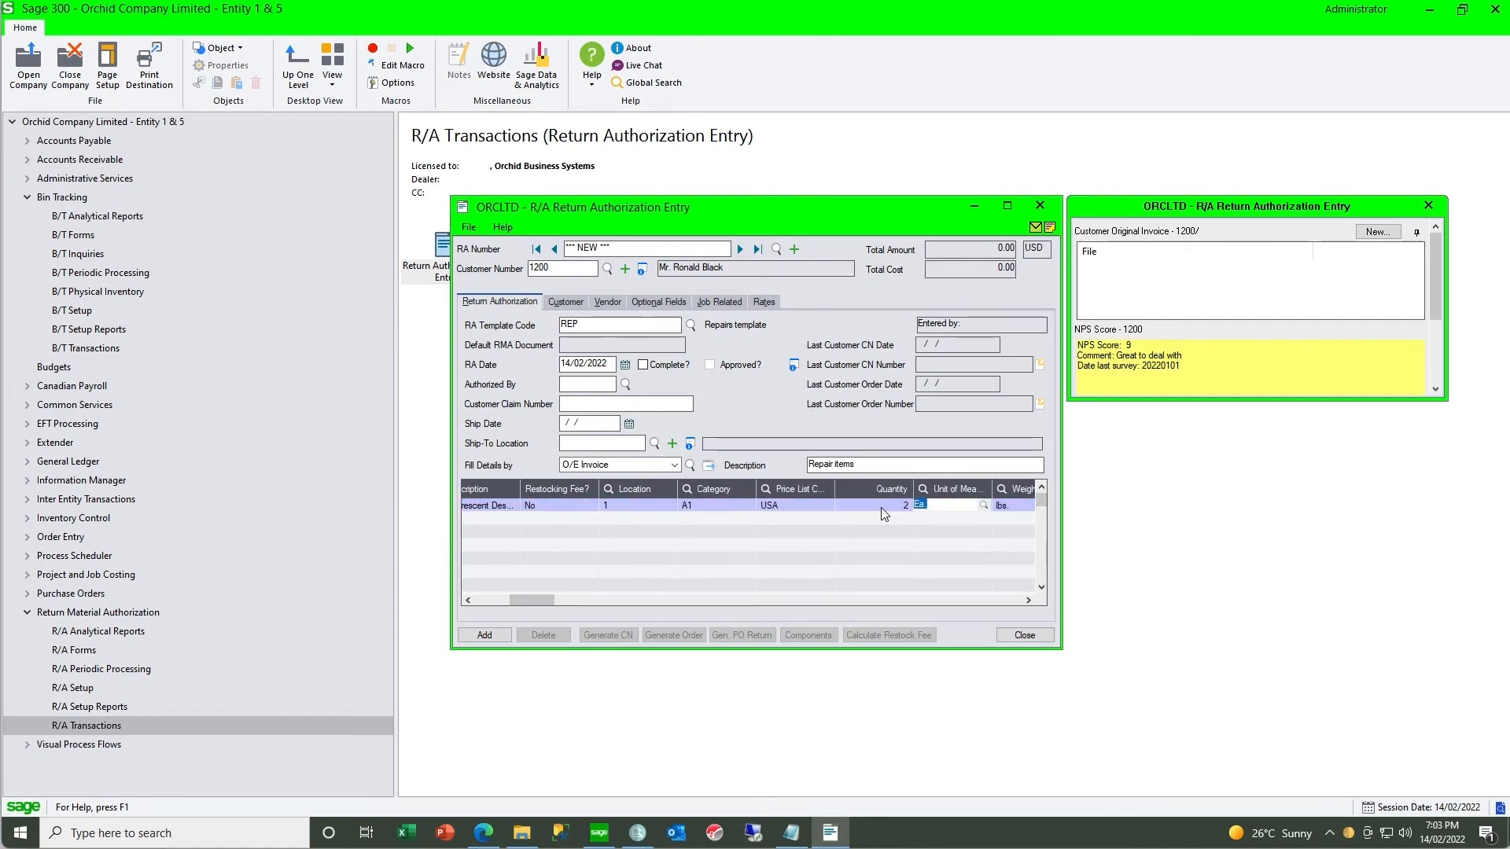
- Put the A1-103/0 item on the credit note and add the return authorization without printing the RA instruction
key(F9)
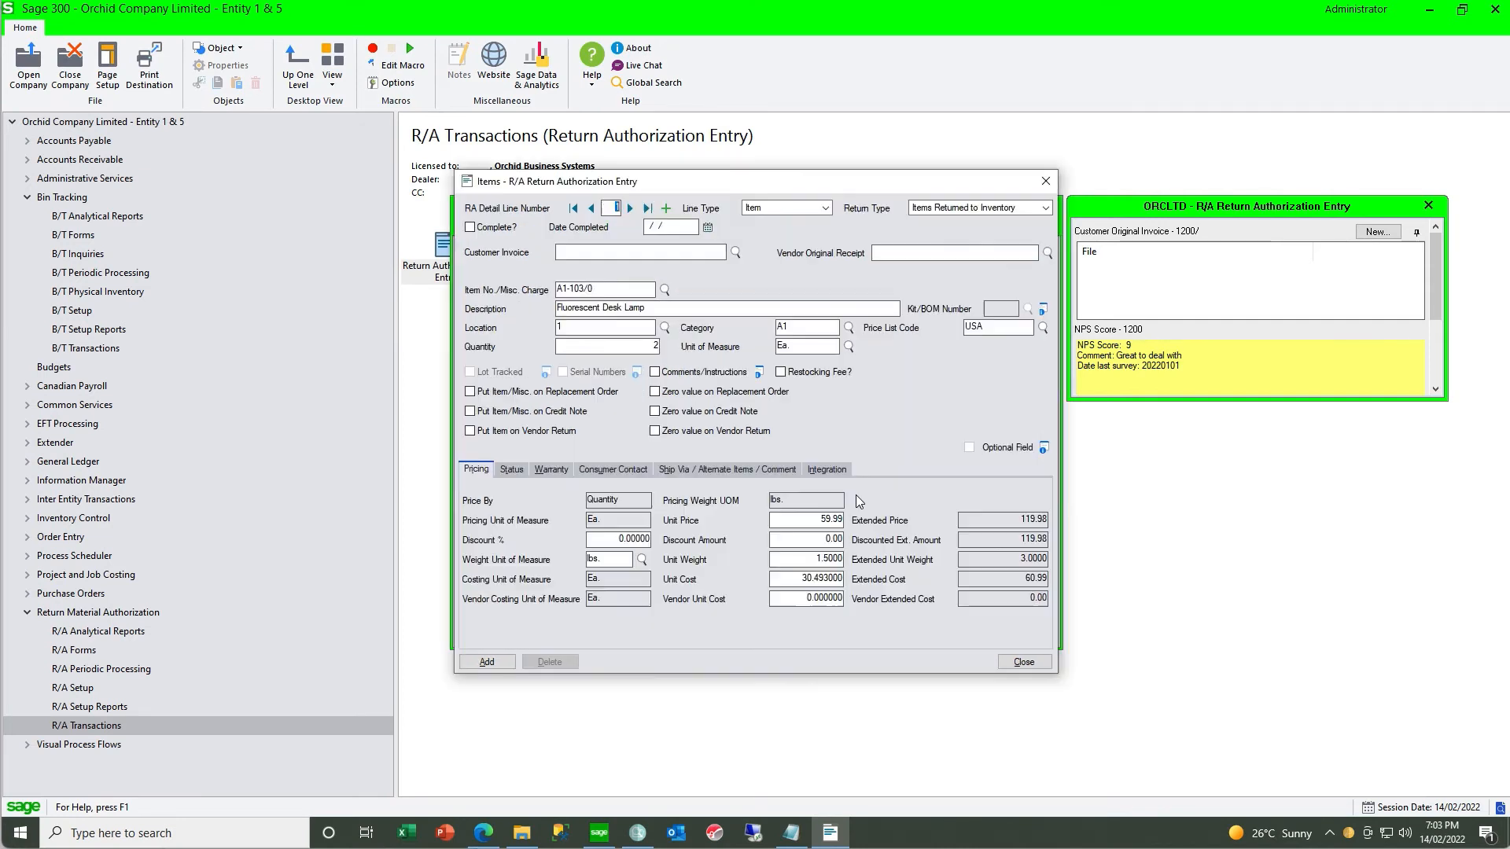
click(471, 414)
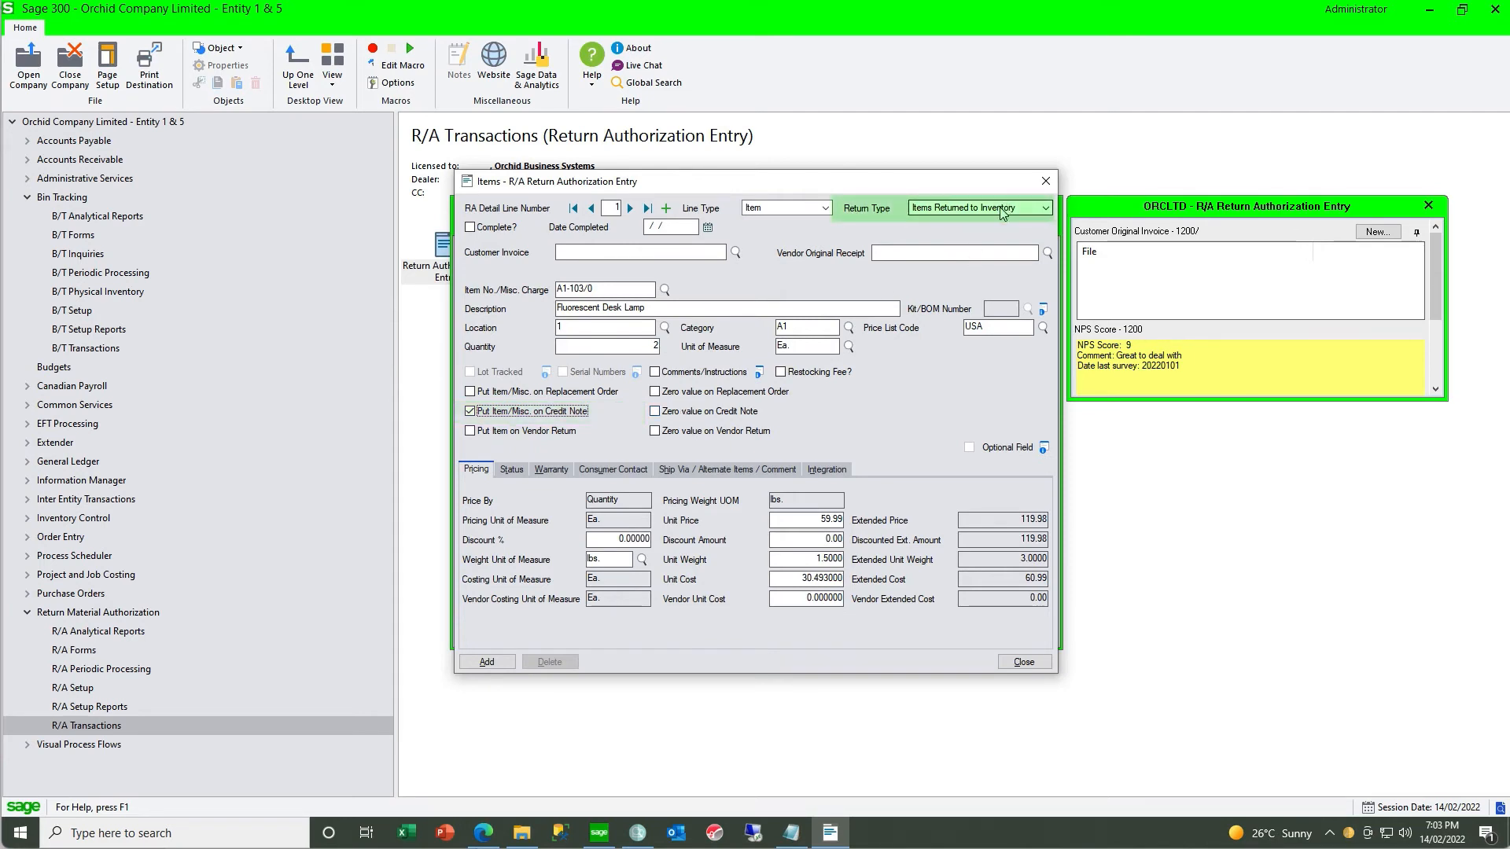
click(476, 662)
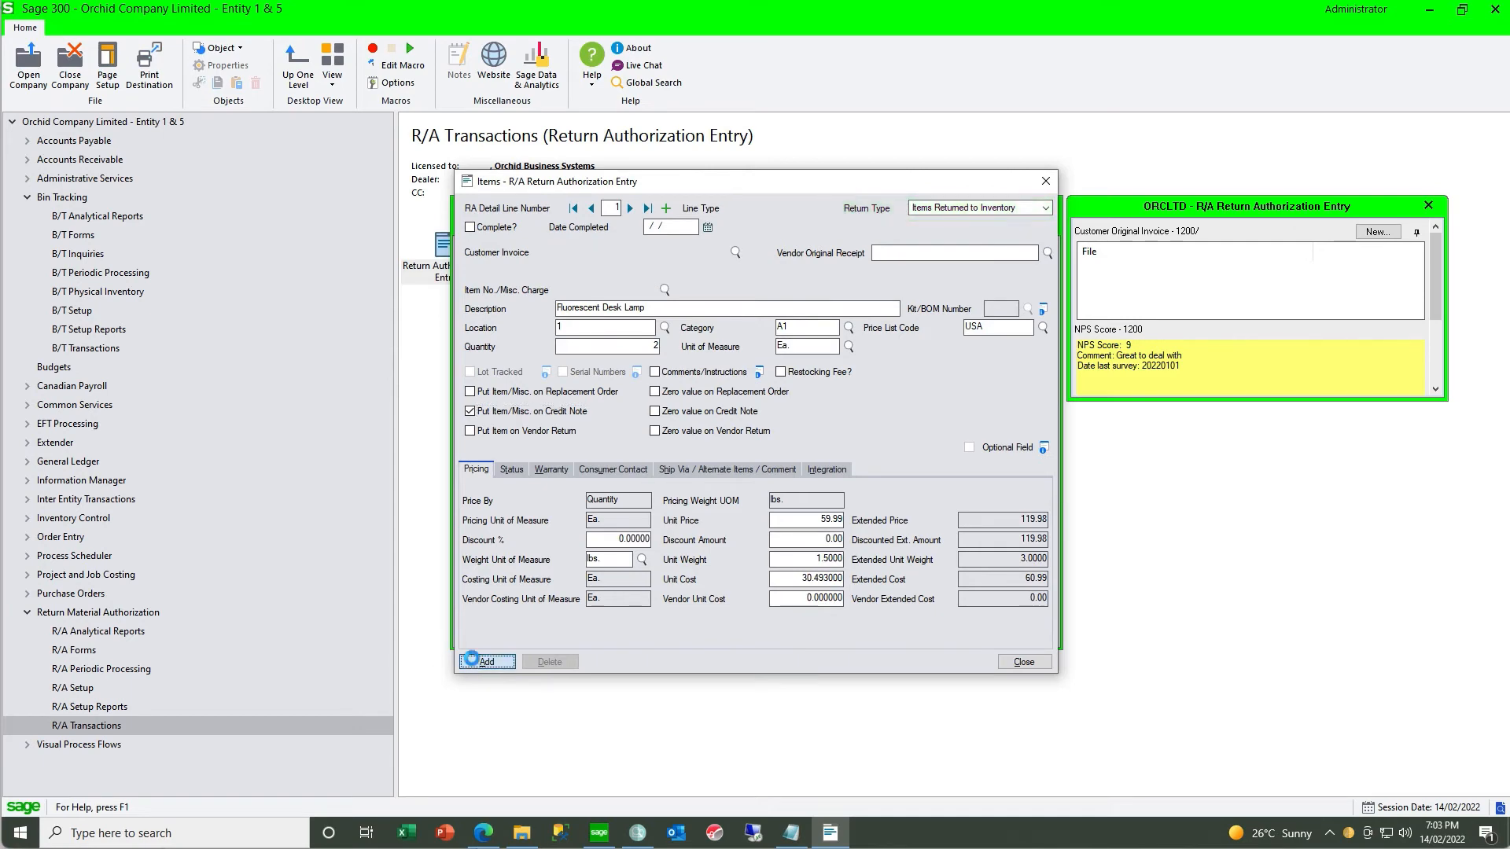
click(1024, 662)
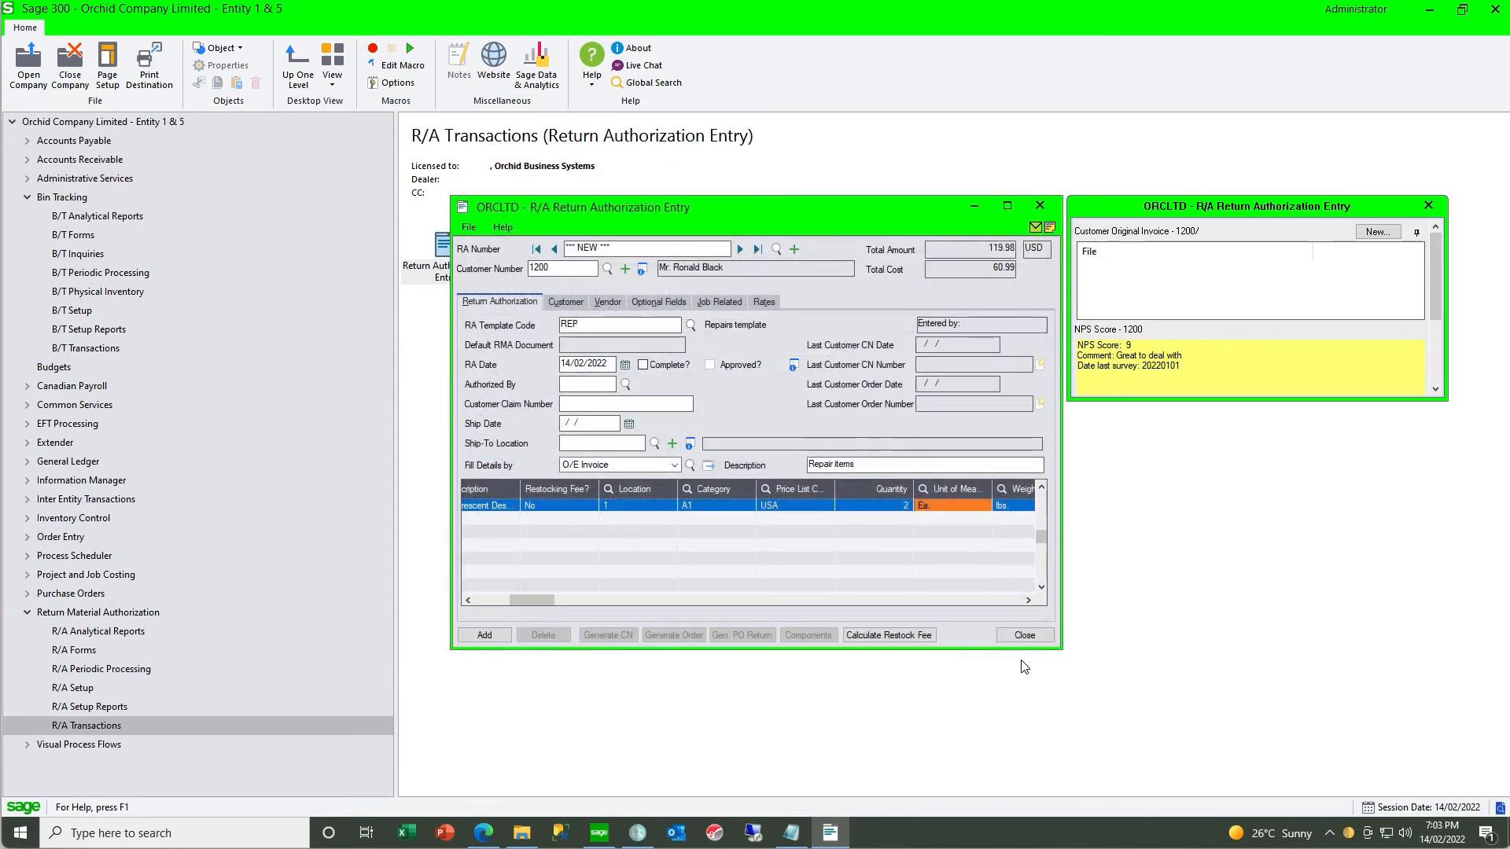
click(484, 634)
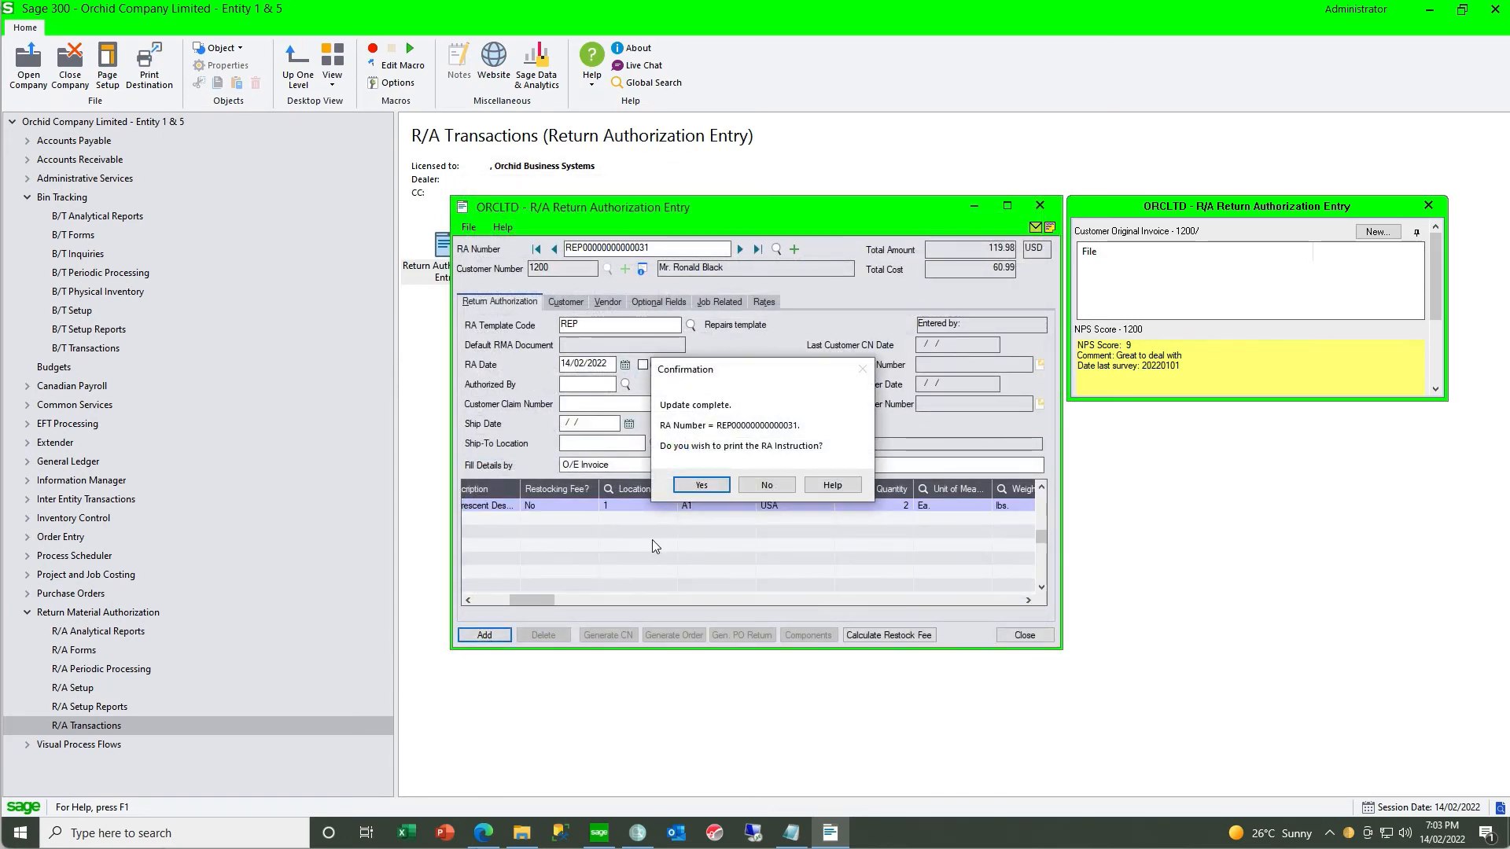
click(758, 486)
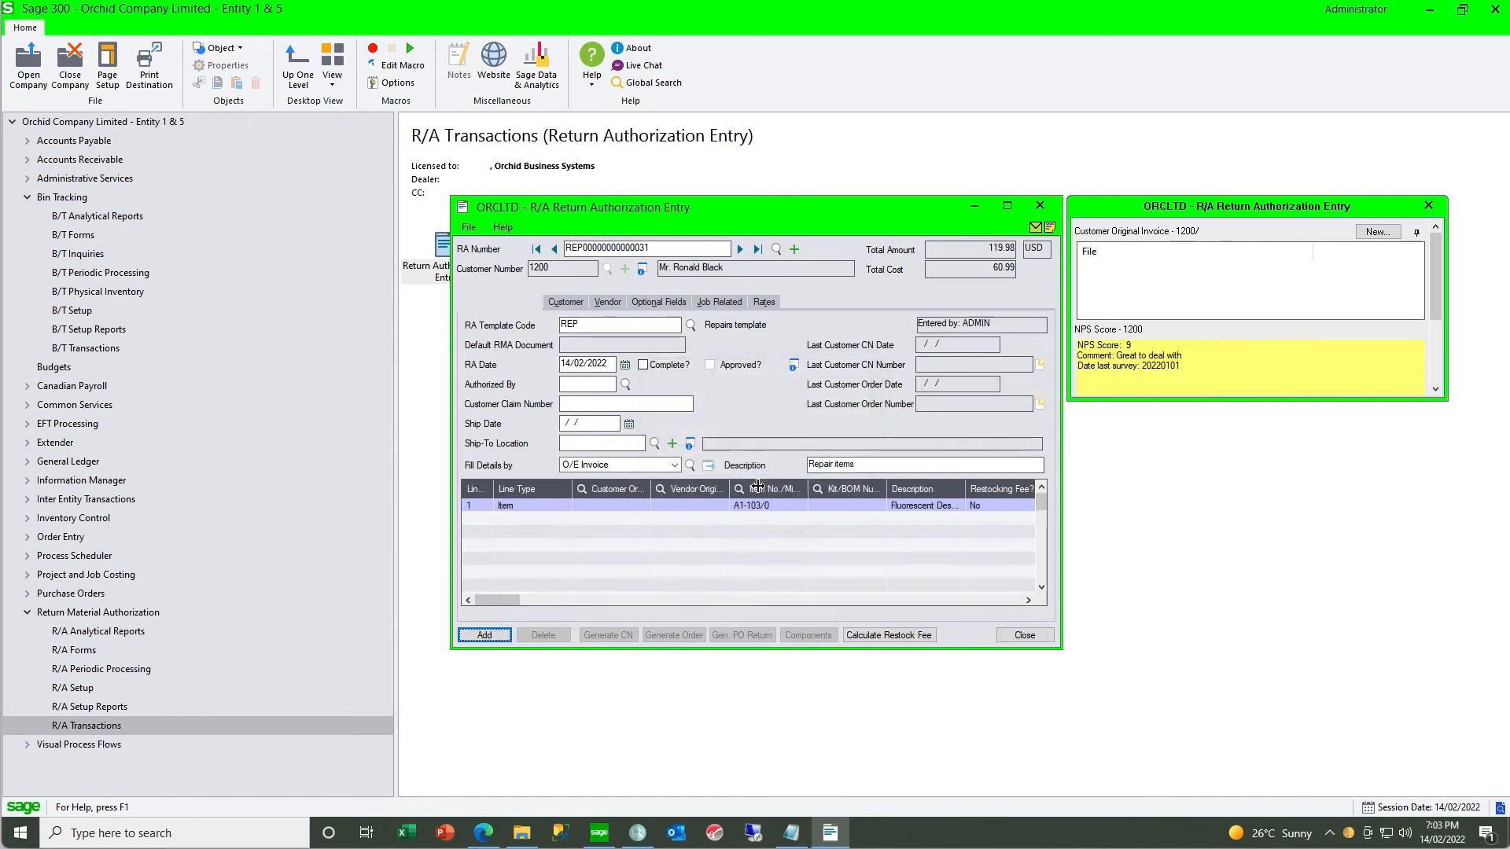
- Mark the return authorization as complete and generate its credit note
click(643, 365)
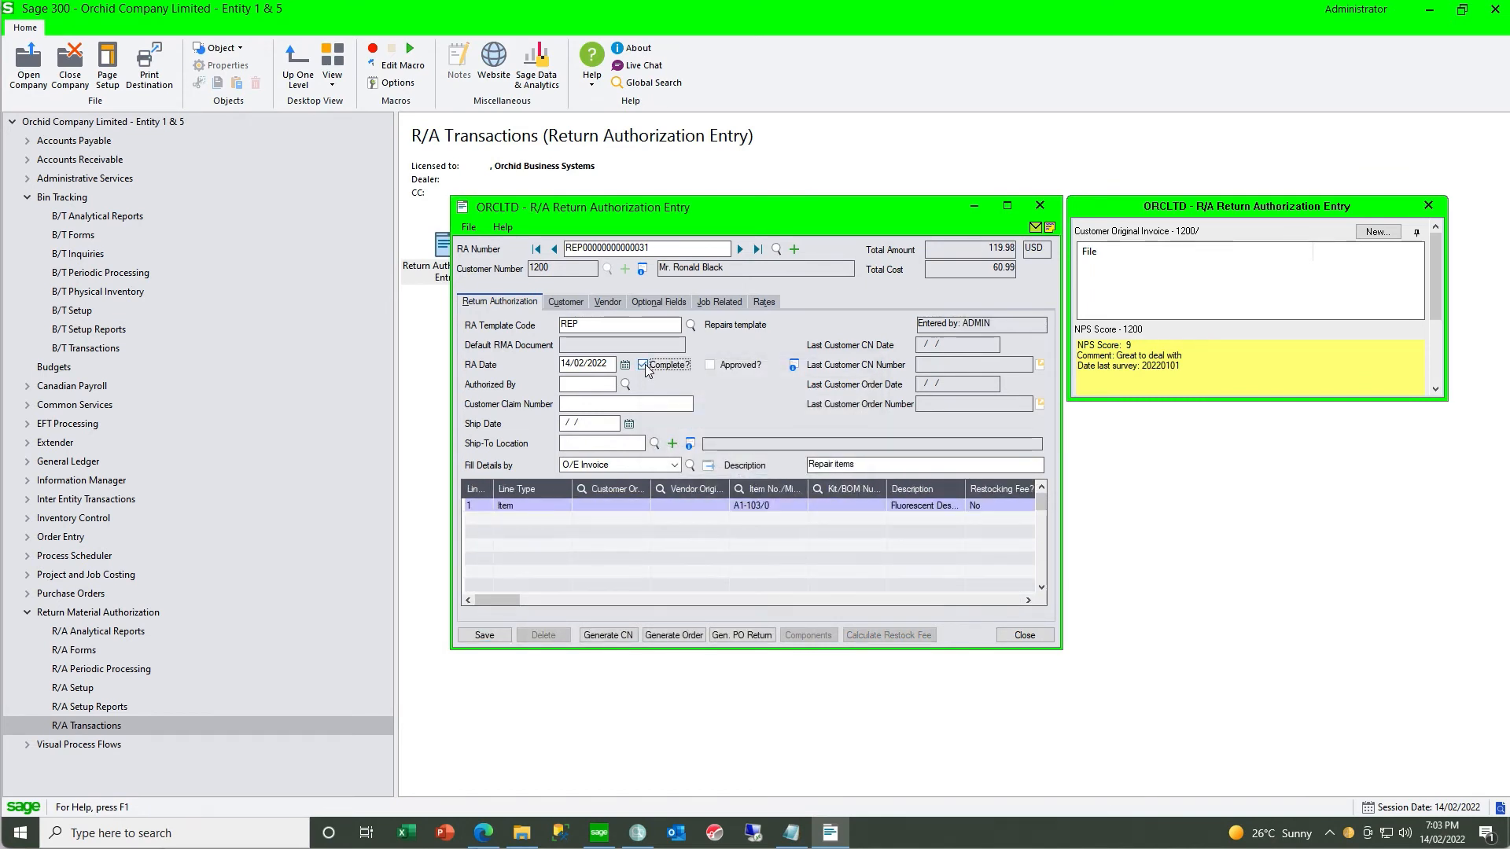
click(595, 637)
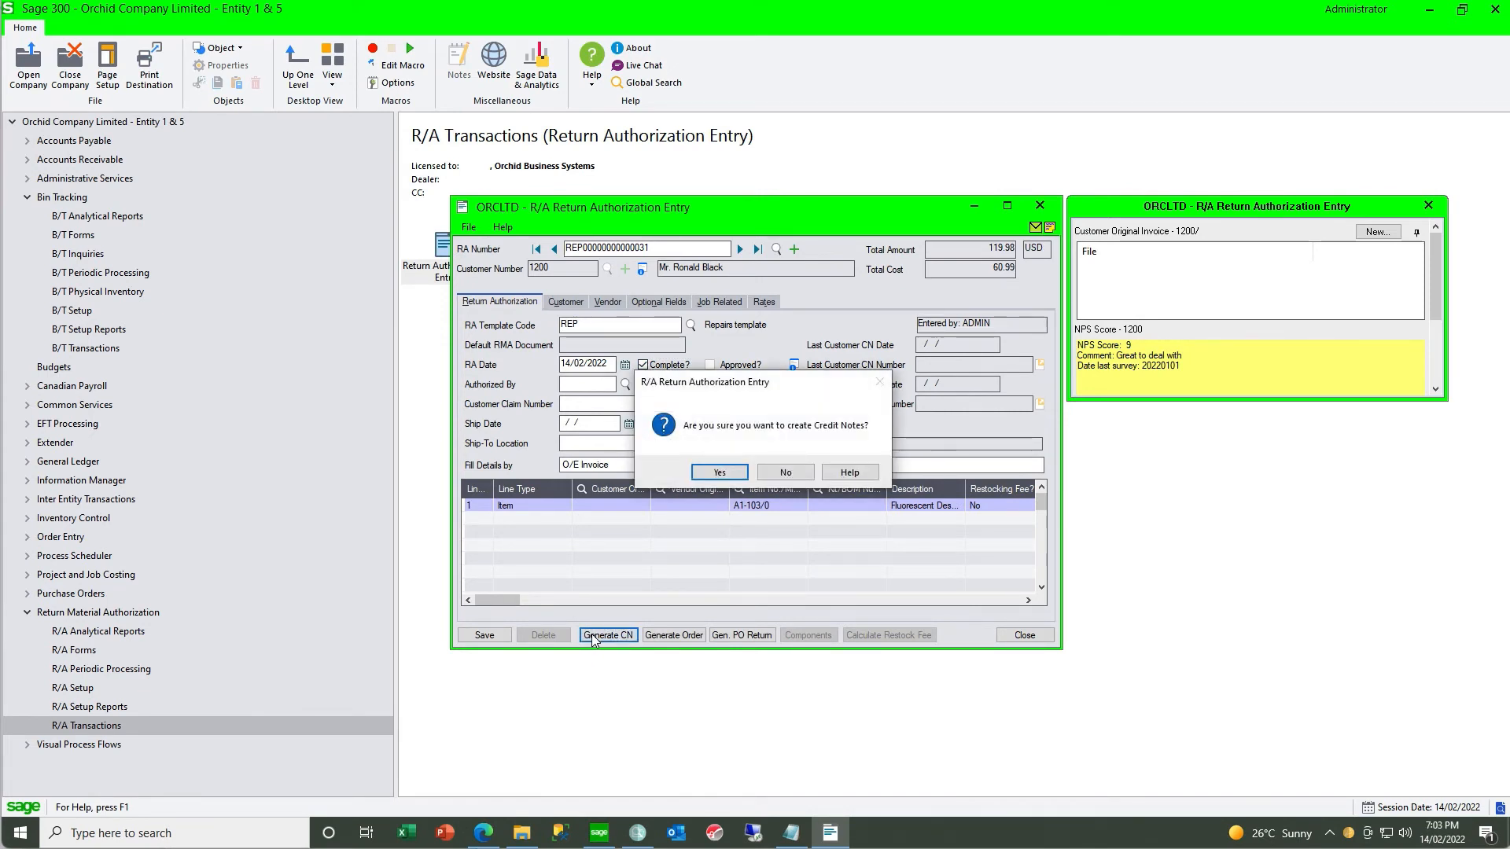
click(713, 472)
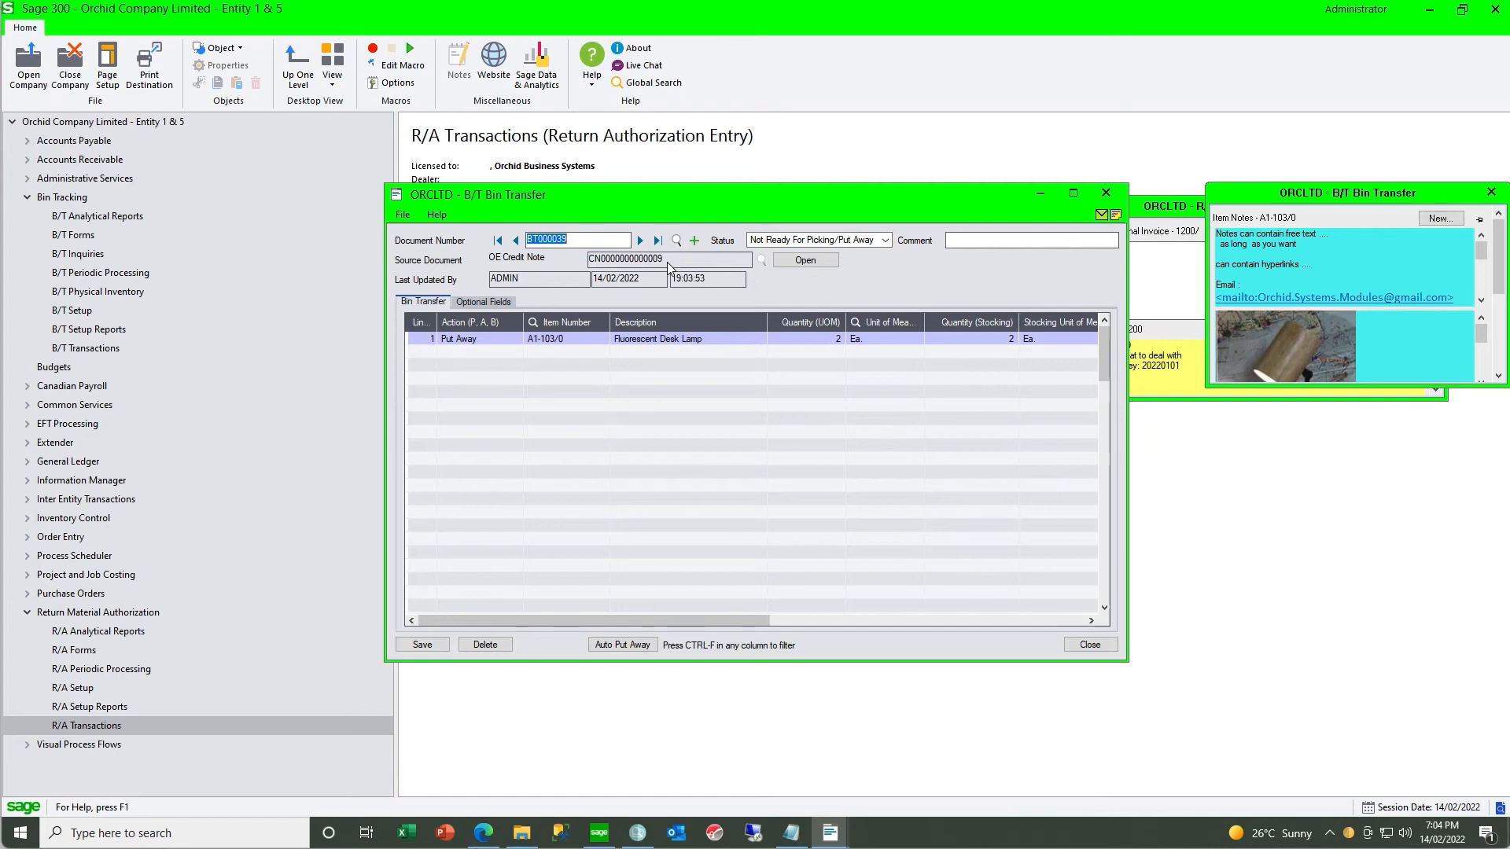
- Review the put away bin for A1-103/0, save the bin transfer as Completed, and reposition the item notes window
click(630, 338)
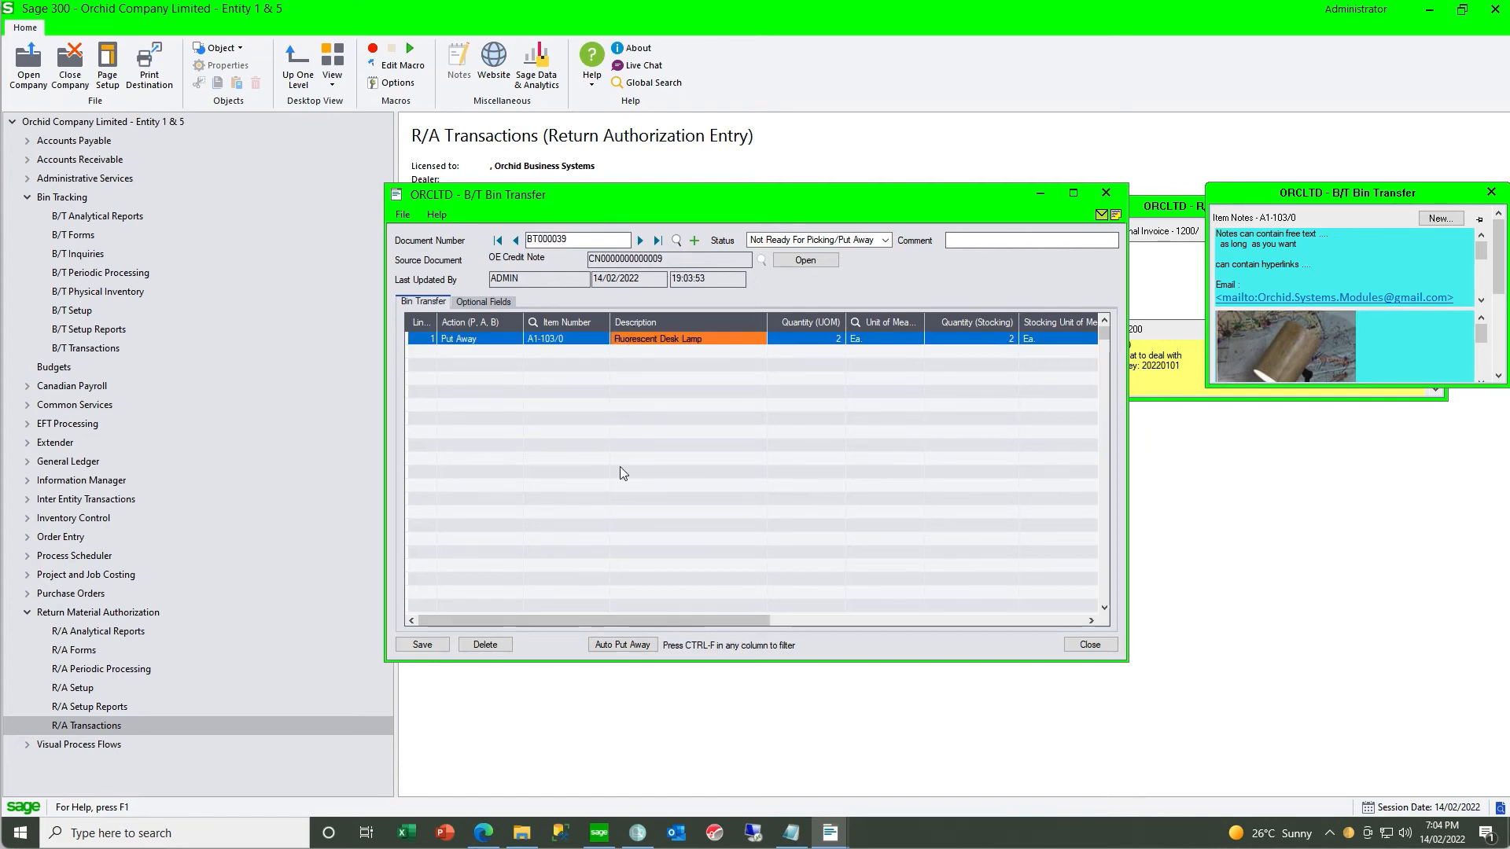
drag(720, 621, 928, 622)
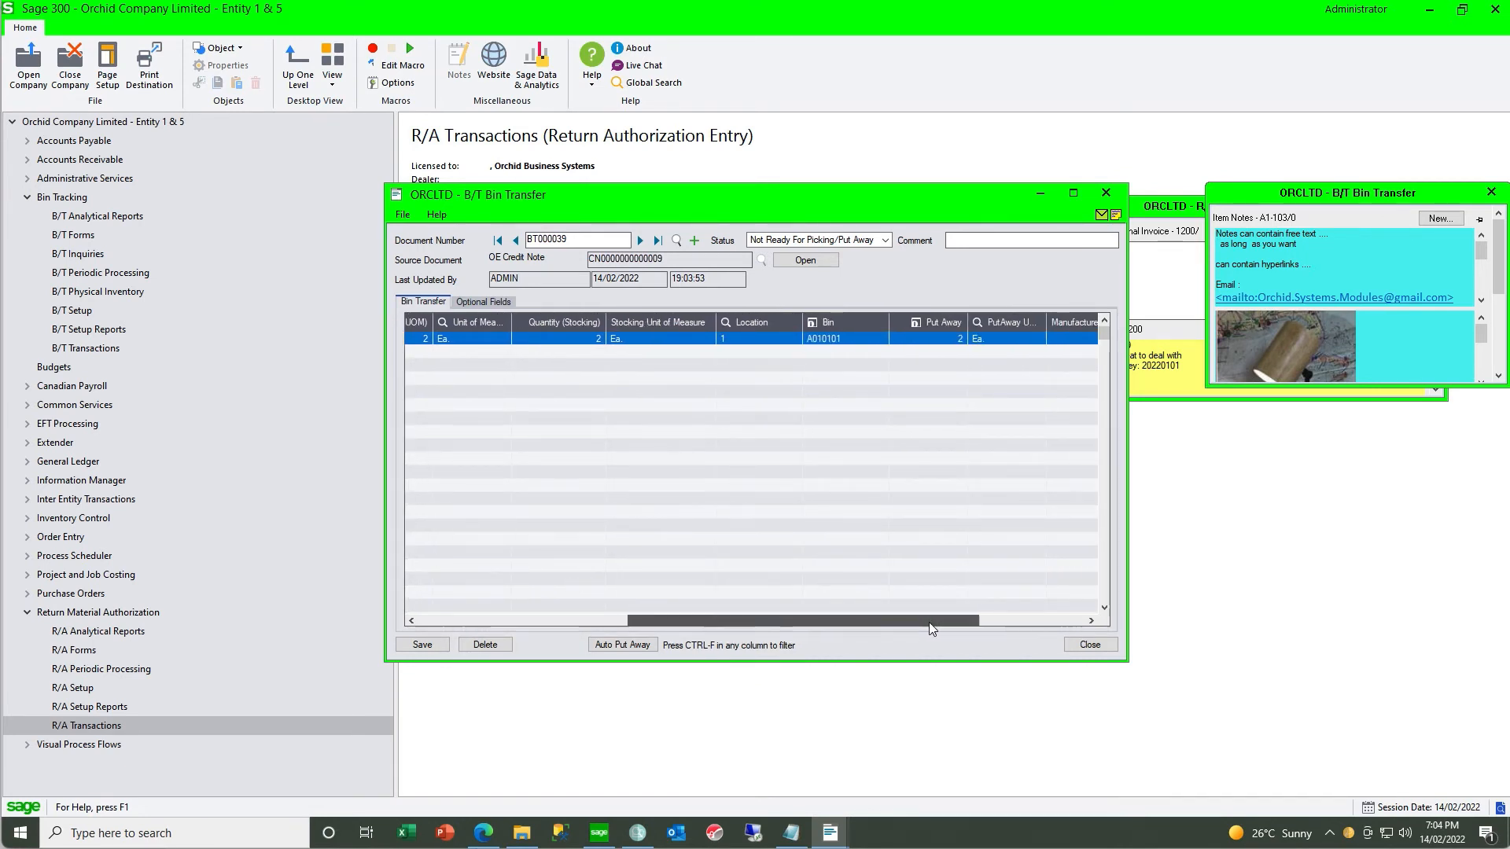
click(413, 644)
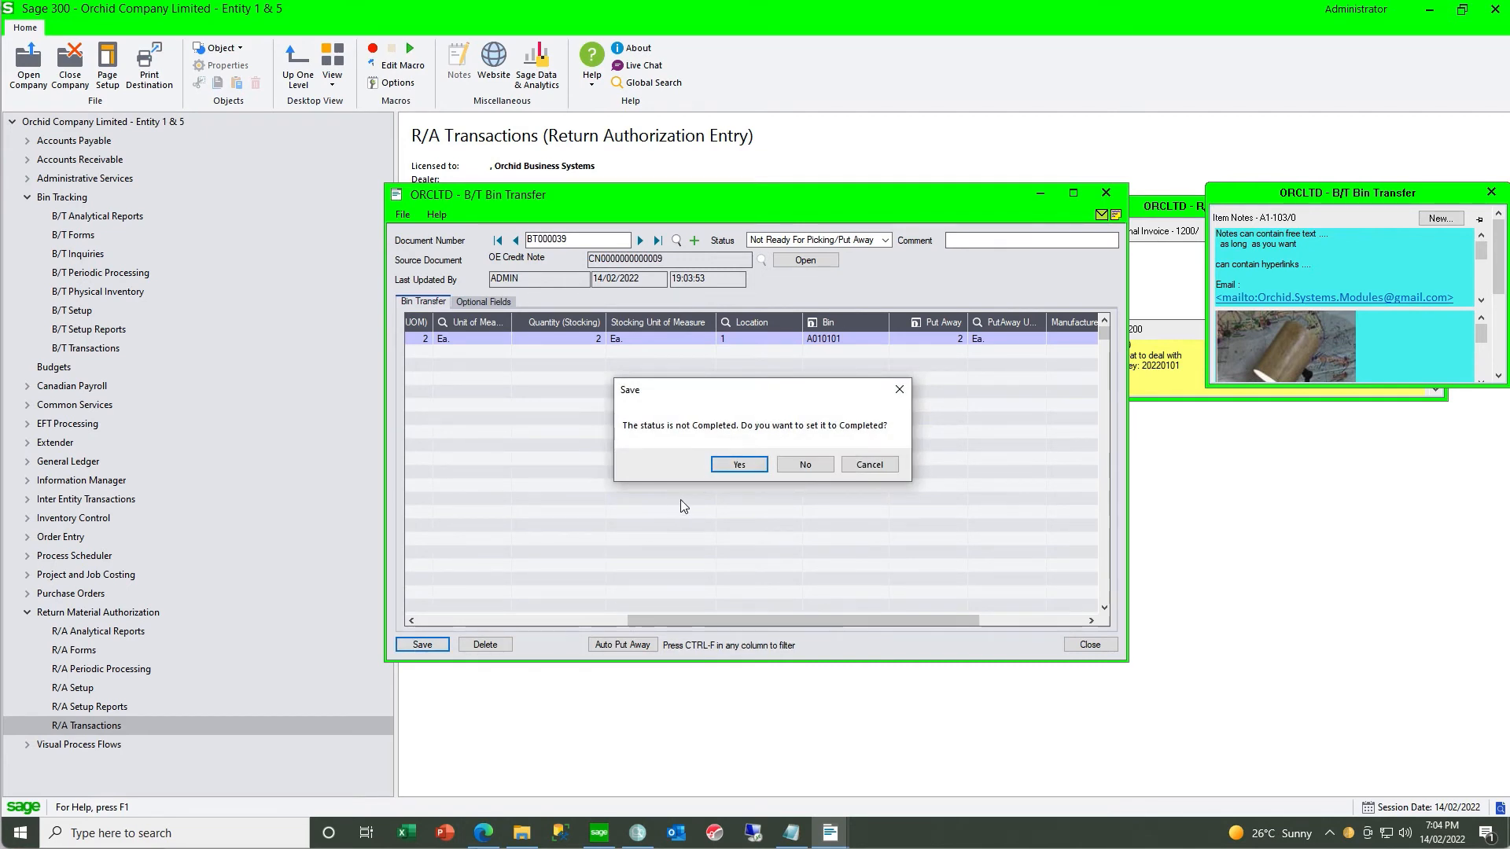
click(728, 467)
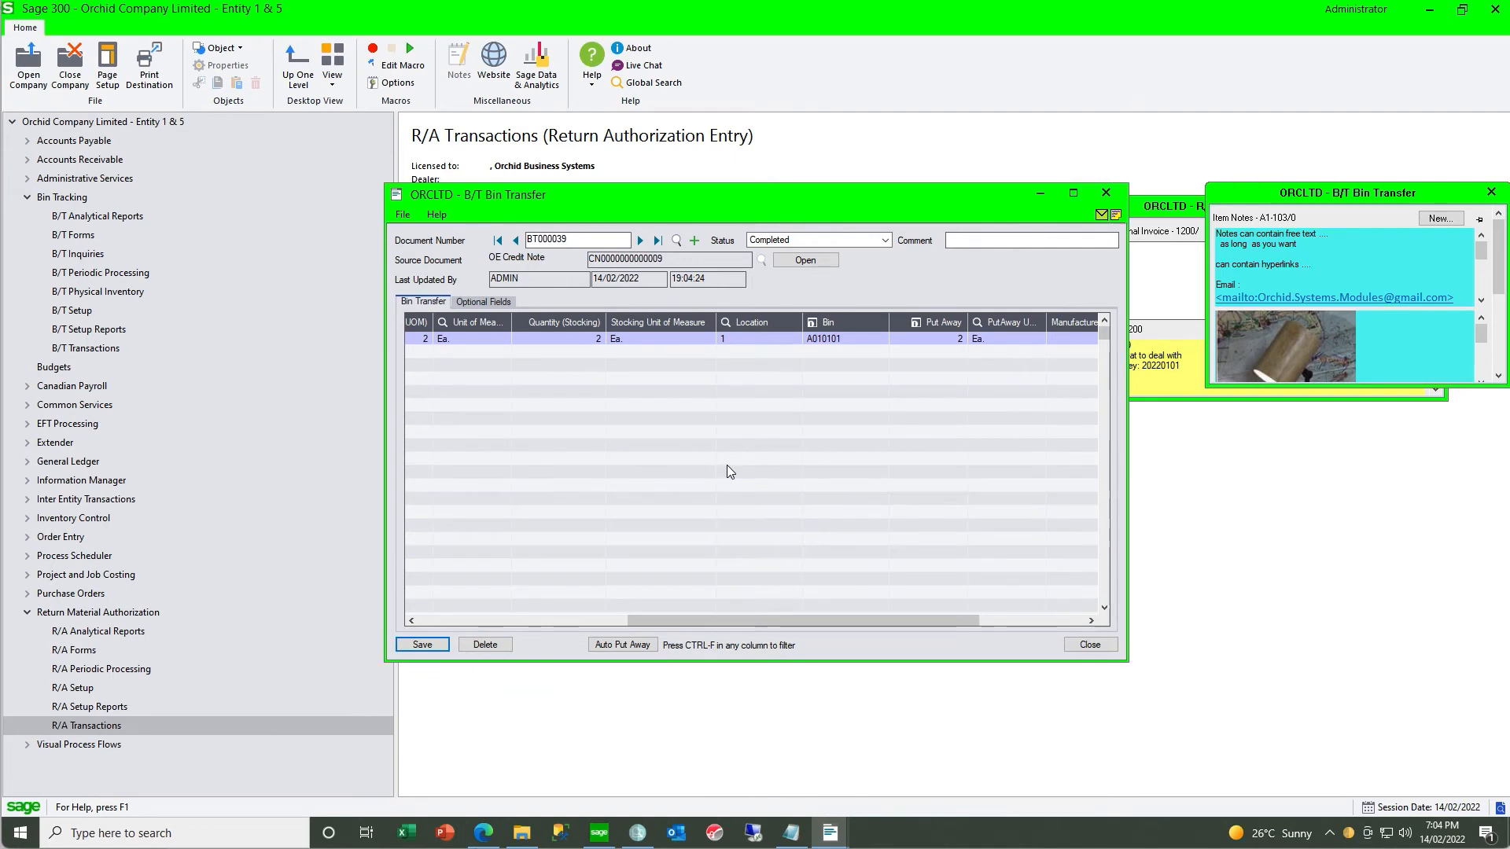
drag(1243, 195, 1177, 198)
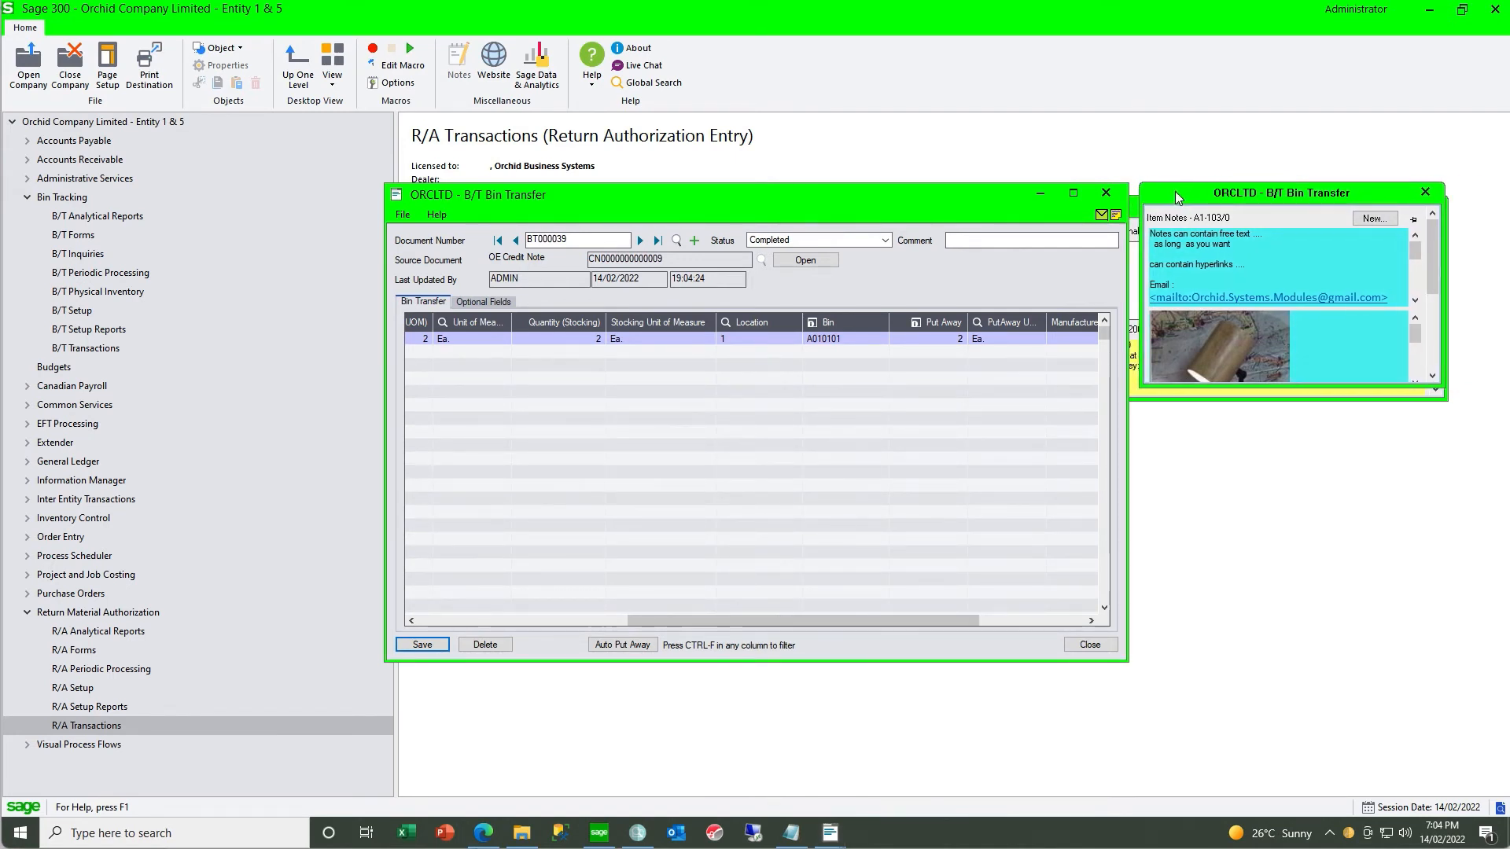
drag(1175, 398, 1148, 661)
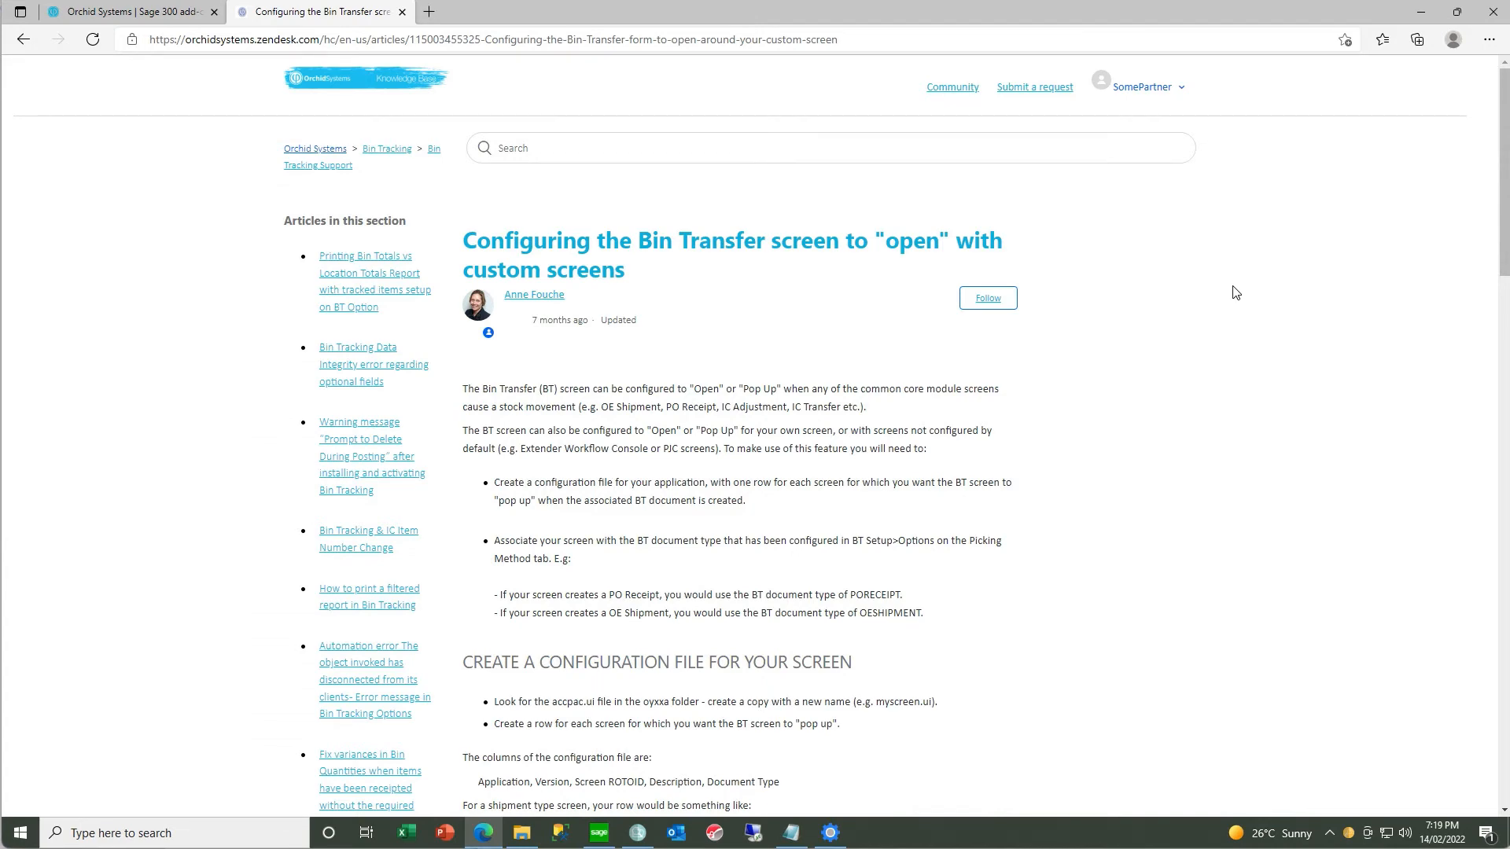
- Switch to the browser article on opening Bin Transfer with custom screens and highlight the PJC Material Usage configuration row
scroll(1235, 292, down, 3)
scroll(1235, 292, down, 2)
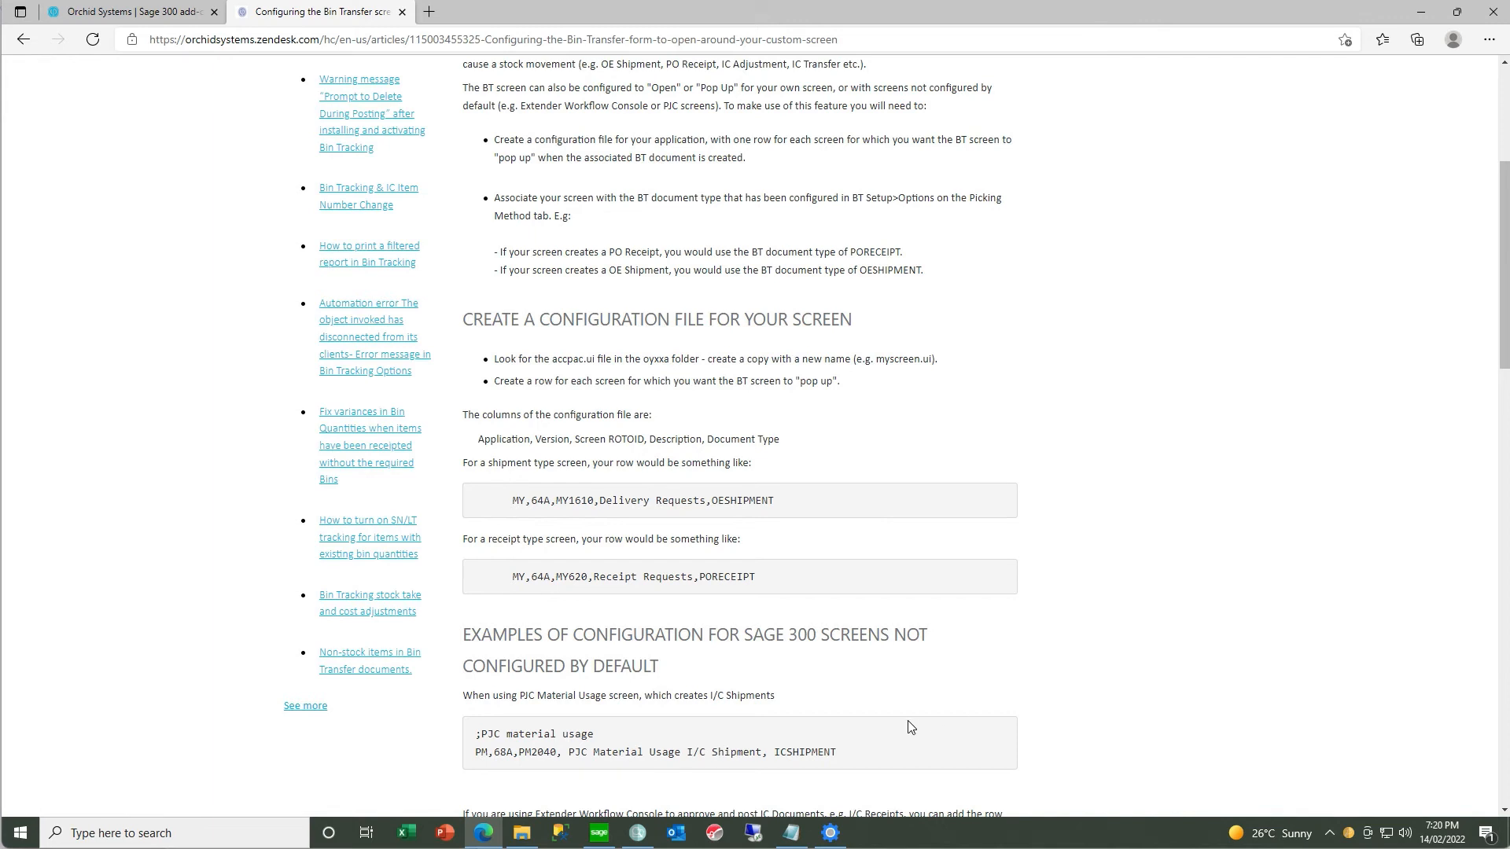
drag(846, 760, 472, 749)
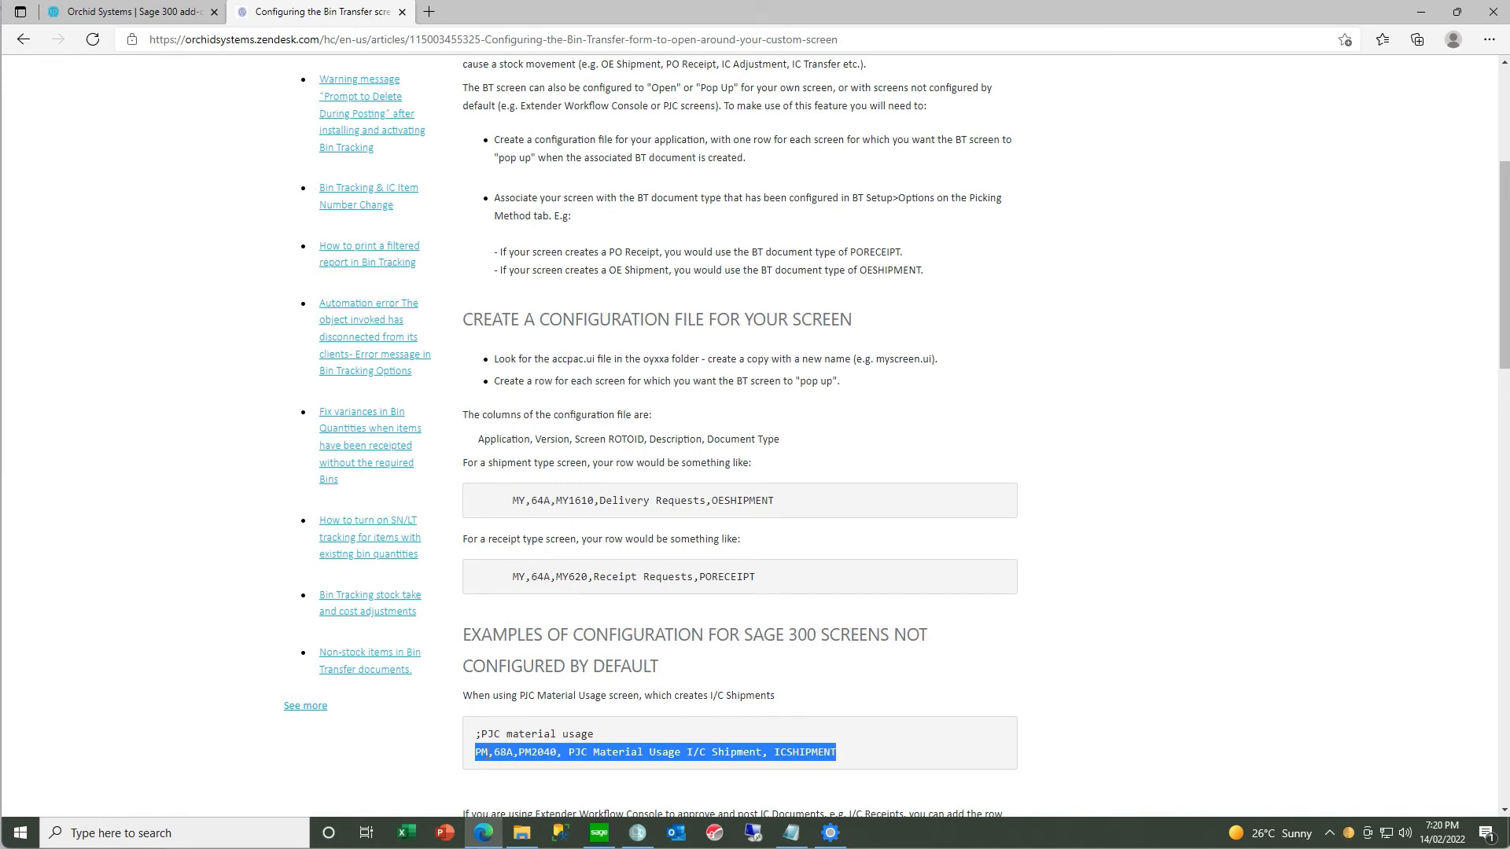
- Search the Orchid knowledge base for autosimply and read the article on configuring Bin Tracking with AutoSimply Manufacturing
scroll(1094, 633, up, 5)
click(600, 149)
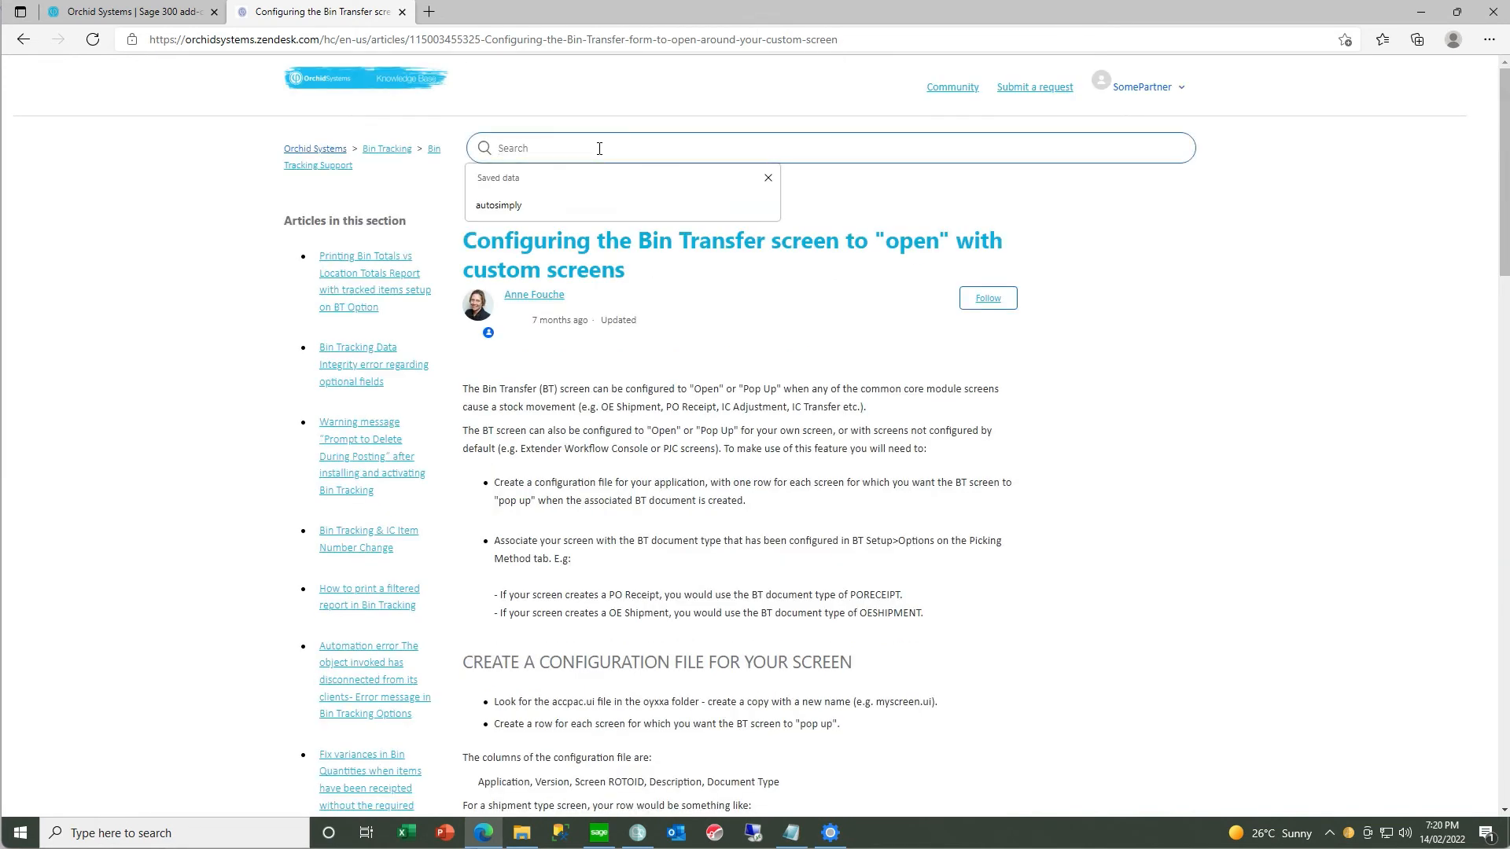
text(autosimply)
key(Return)
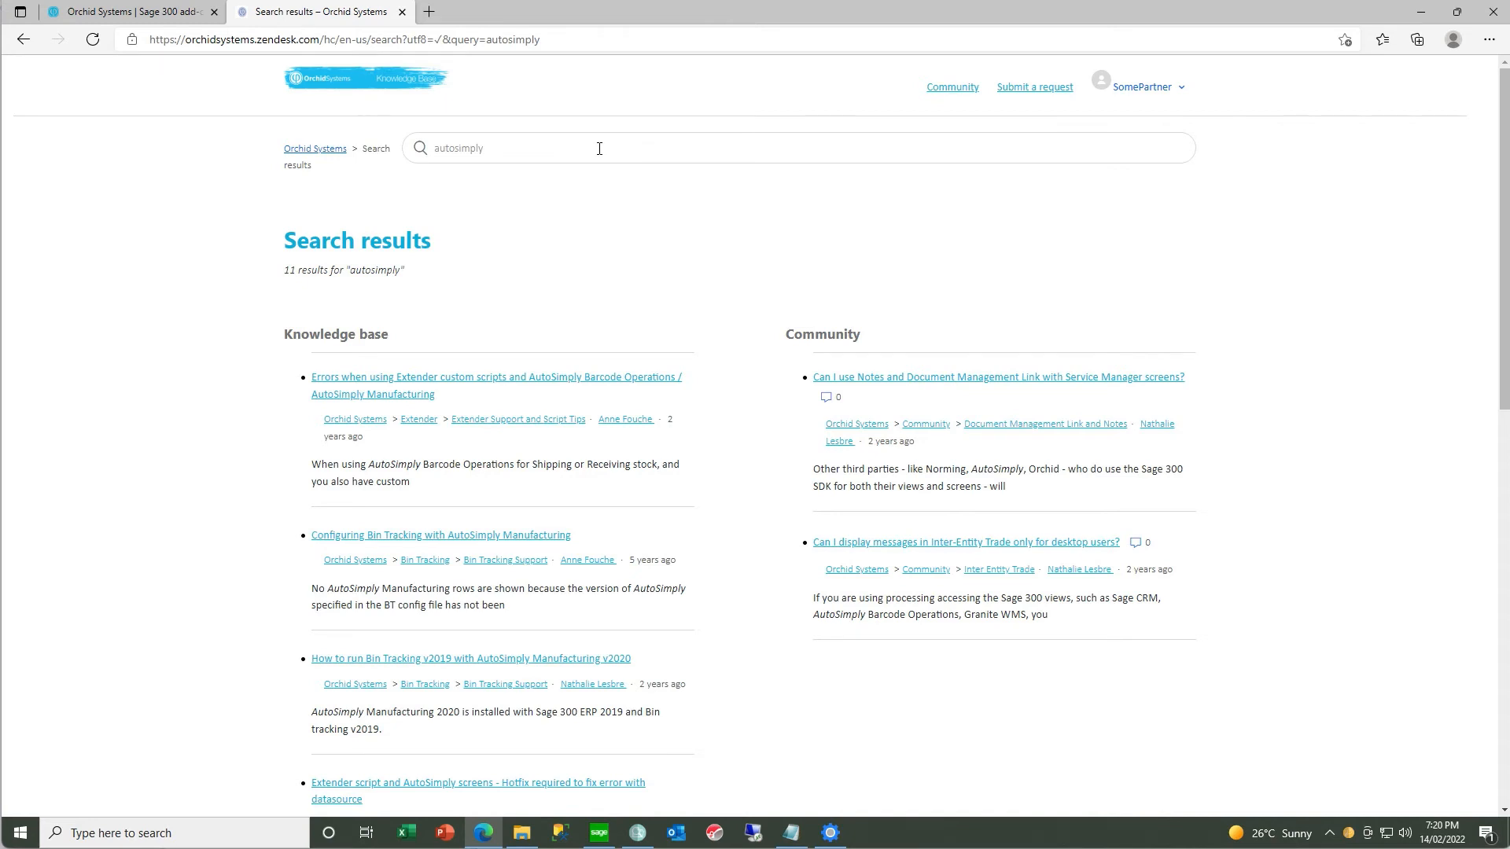
click(501, 537)
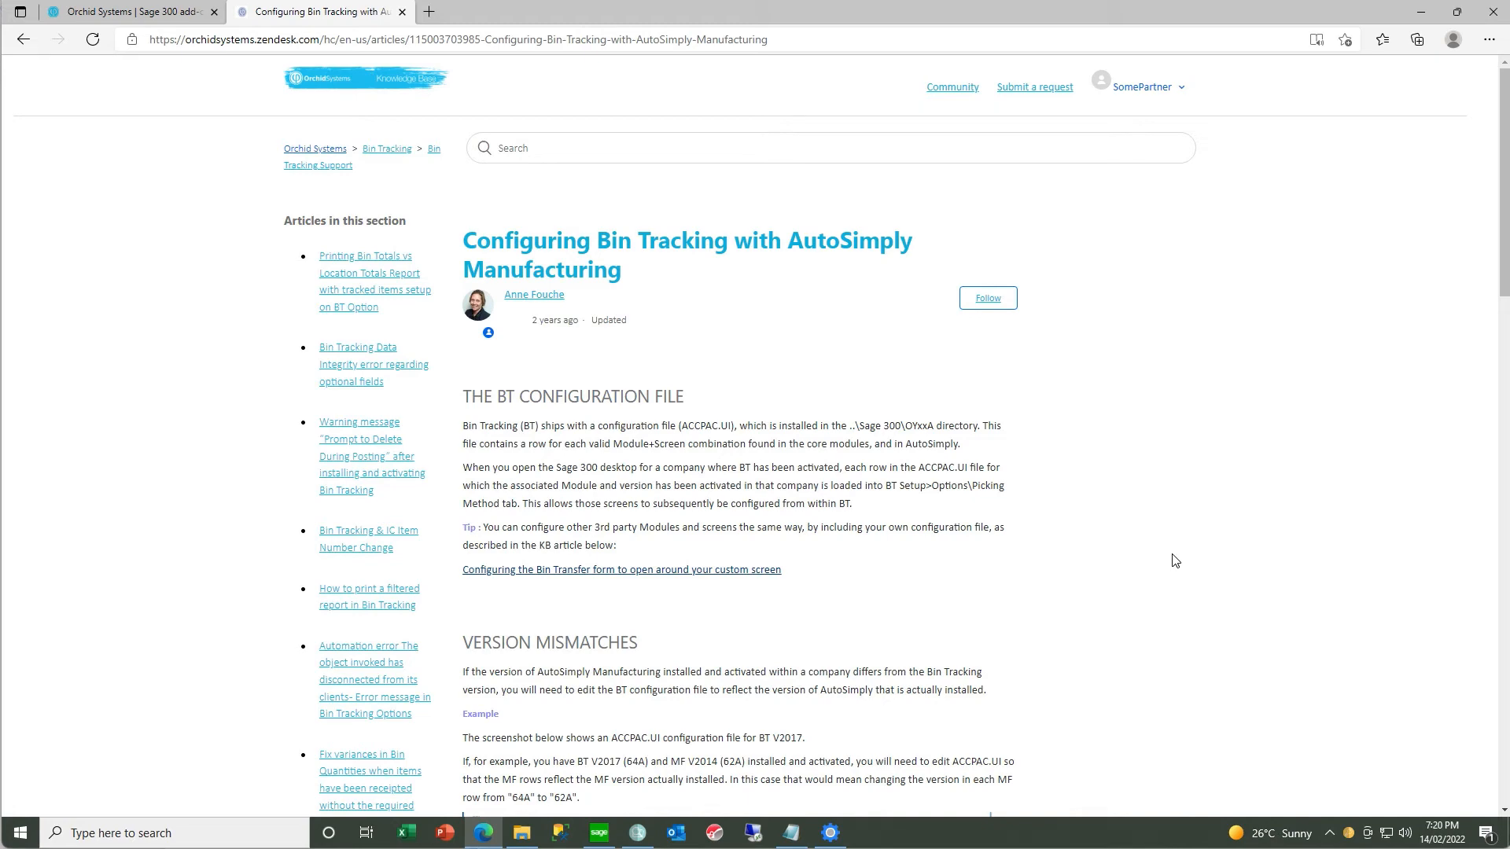
scroll(1175, 560, down, 7)
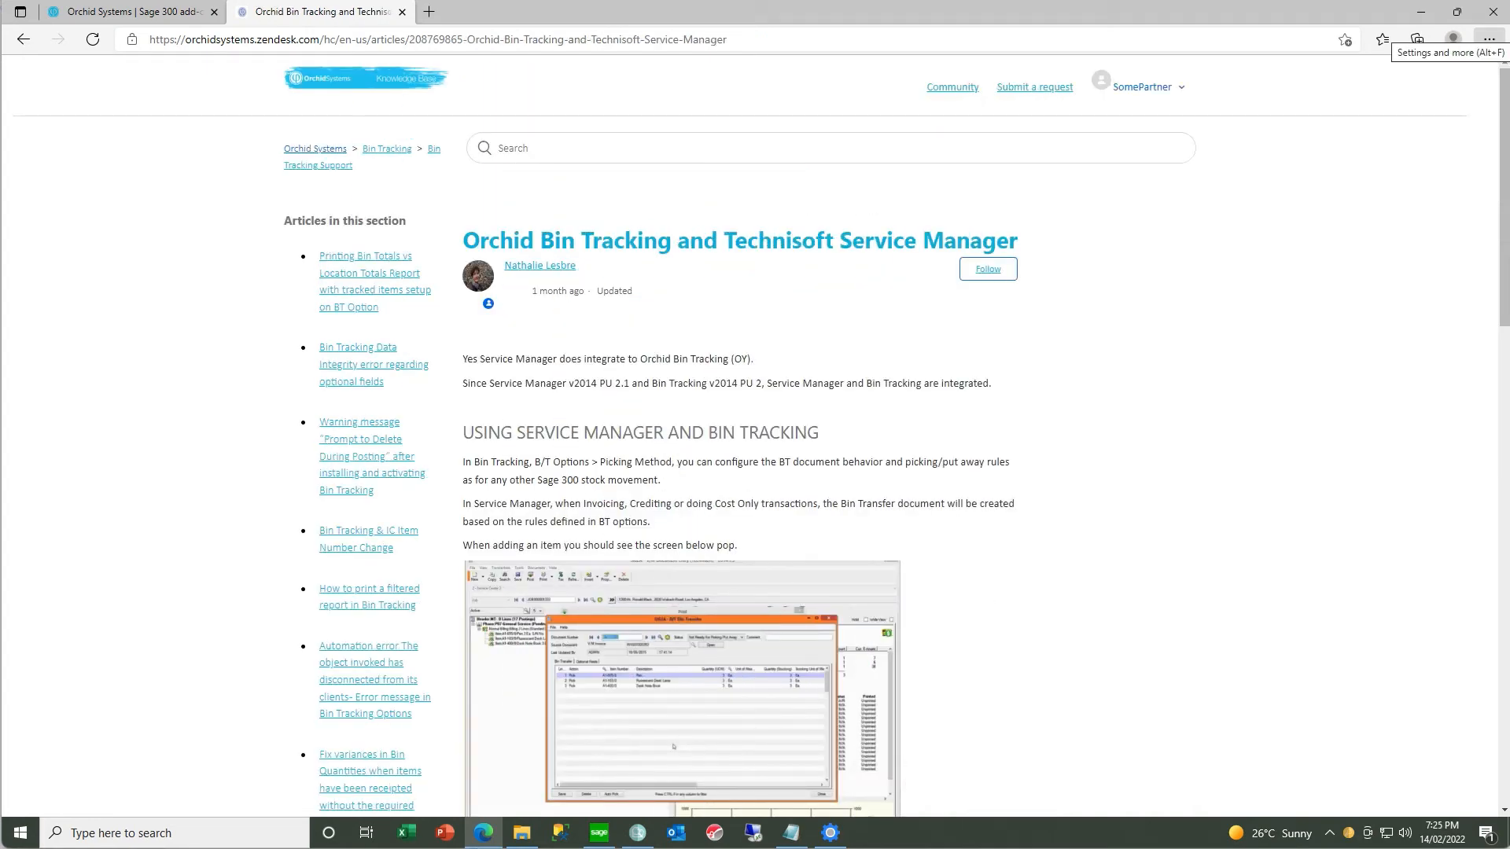
- Read the usage and setup sections of the Orchid Bin Tracking and Technisoft Service Manager article
scroll(1132, 354, down, 3)
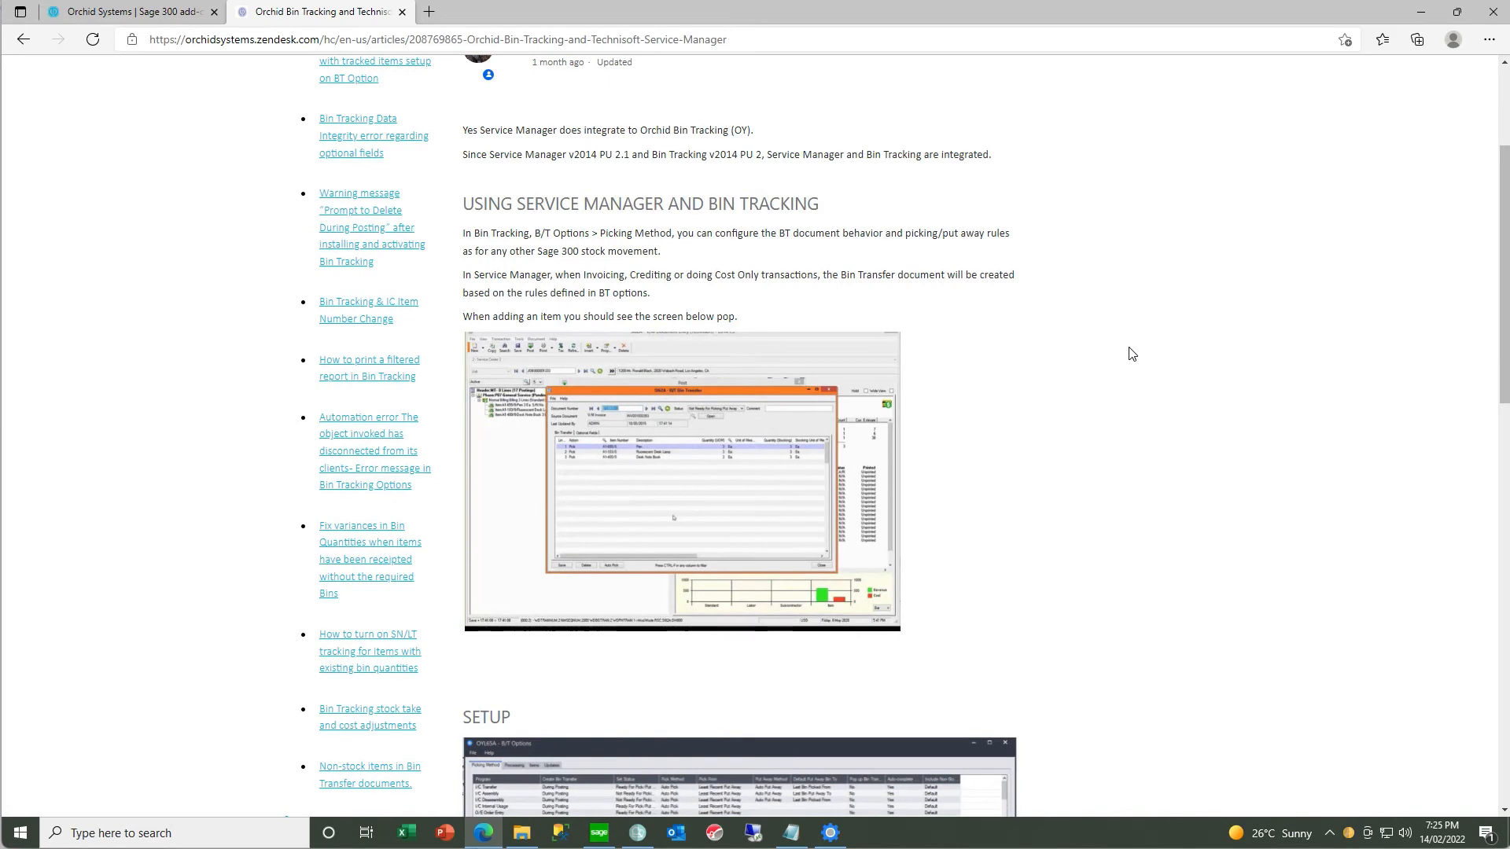
scroll(1133, 354, down, 2)
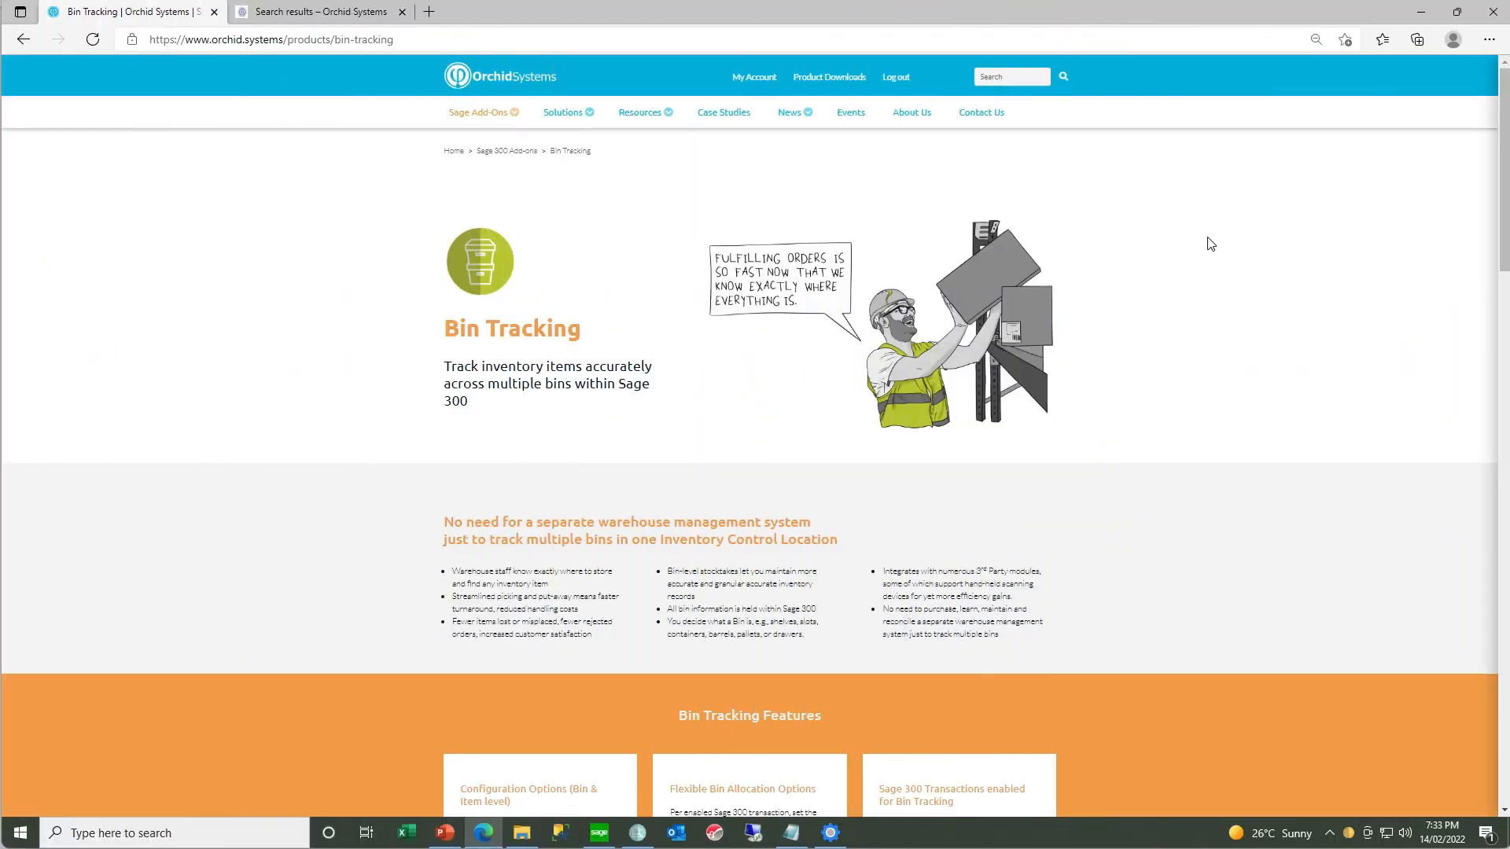
- Examine the features, module integrations and minimum requirements on Orchid's Bin Tracking product page
scroll(1209, 244, down, 4)
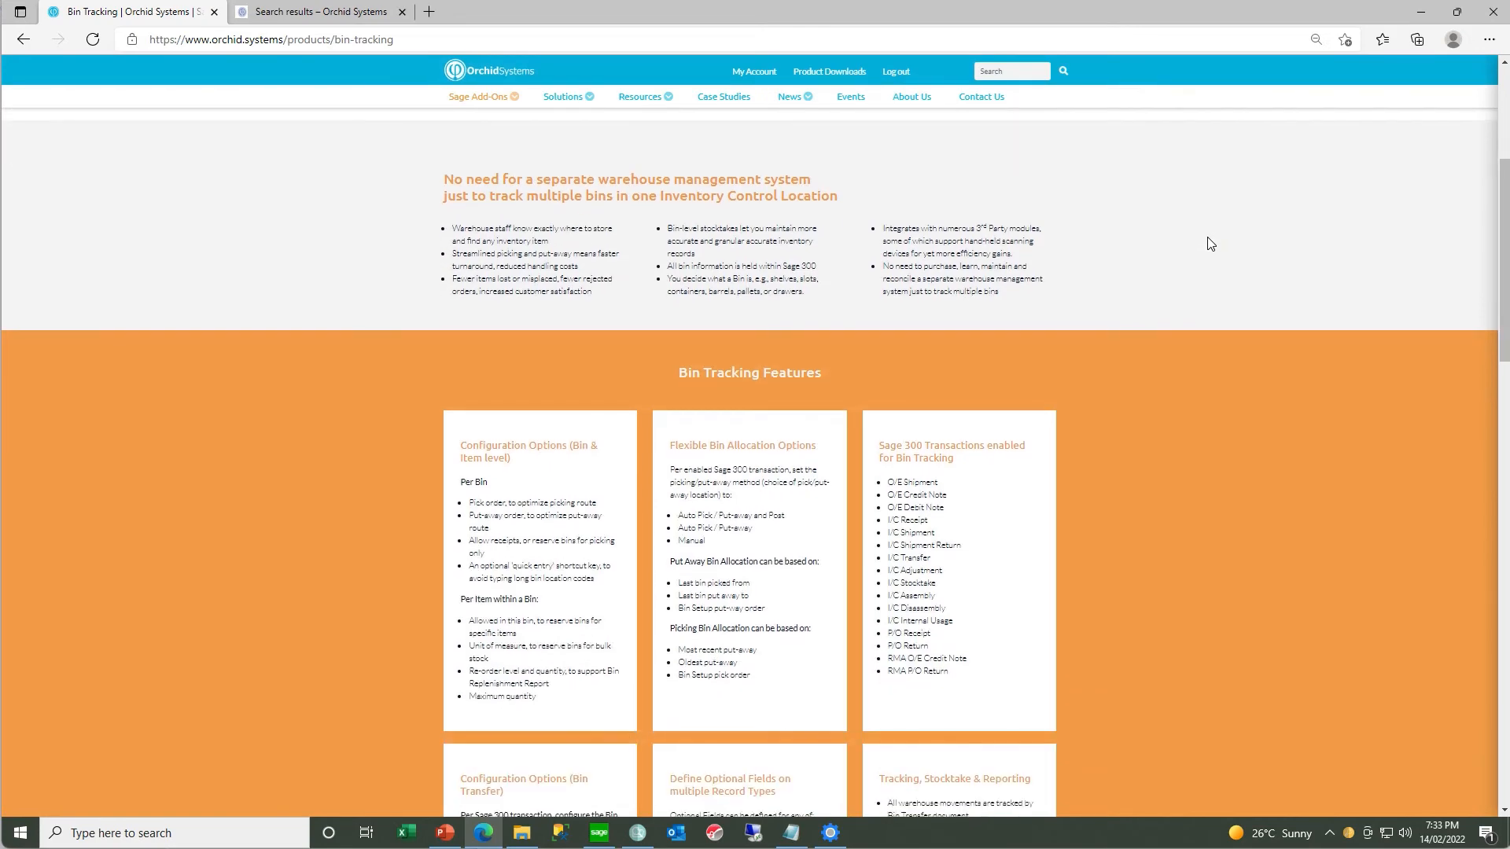
scroll(1210, 244, down, 10)
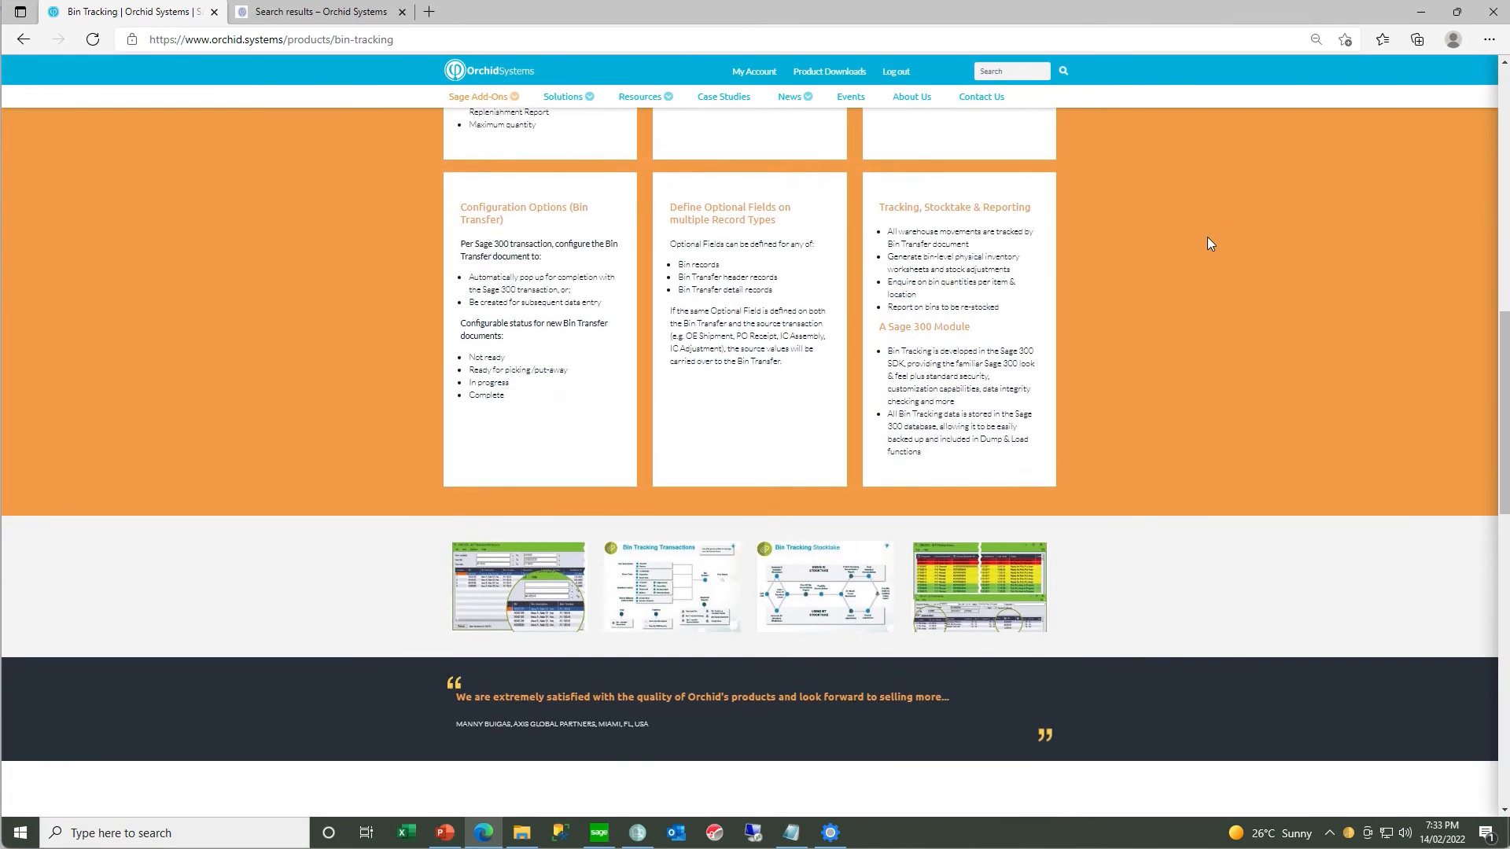
scroll(1209, 244, down, 2)
scroll(1210, 244, down, 4)
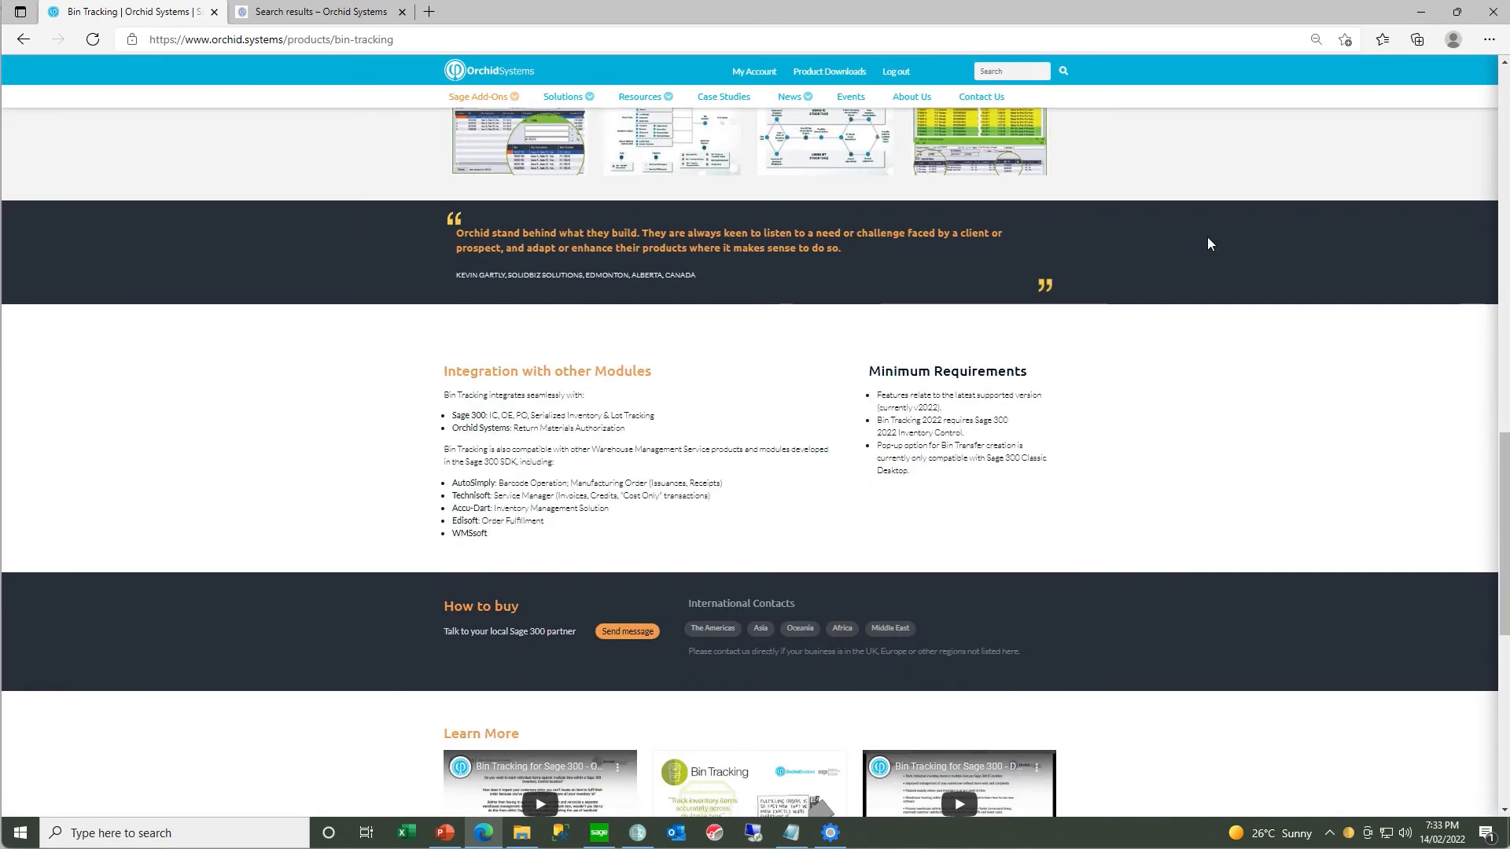
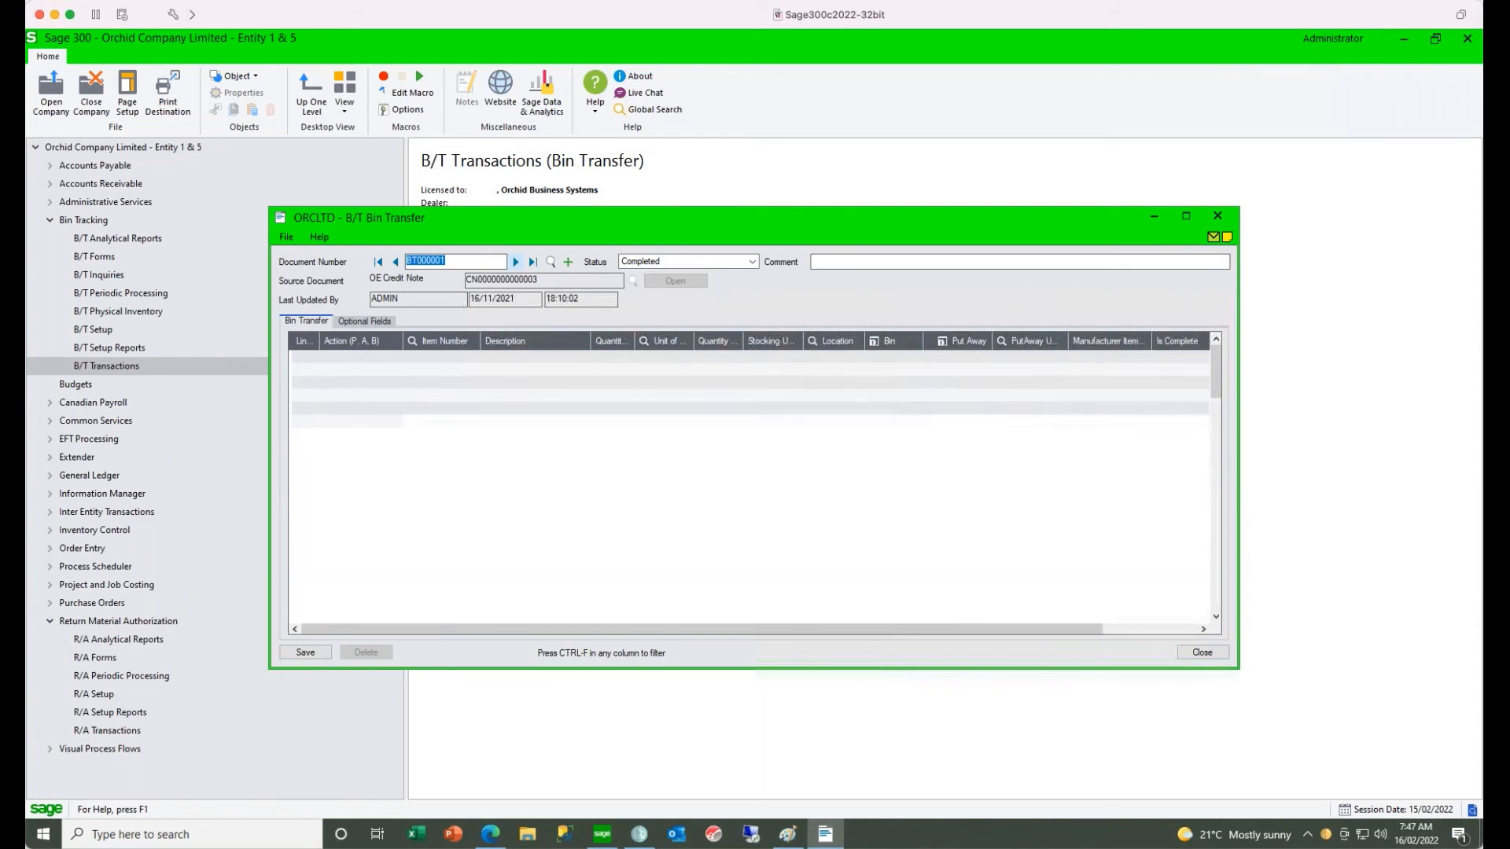
- Bring up the next bin transfer document, check its first put-away line for serial or lot numbers, and close Bin Transfer
click(516, 262)
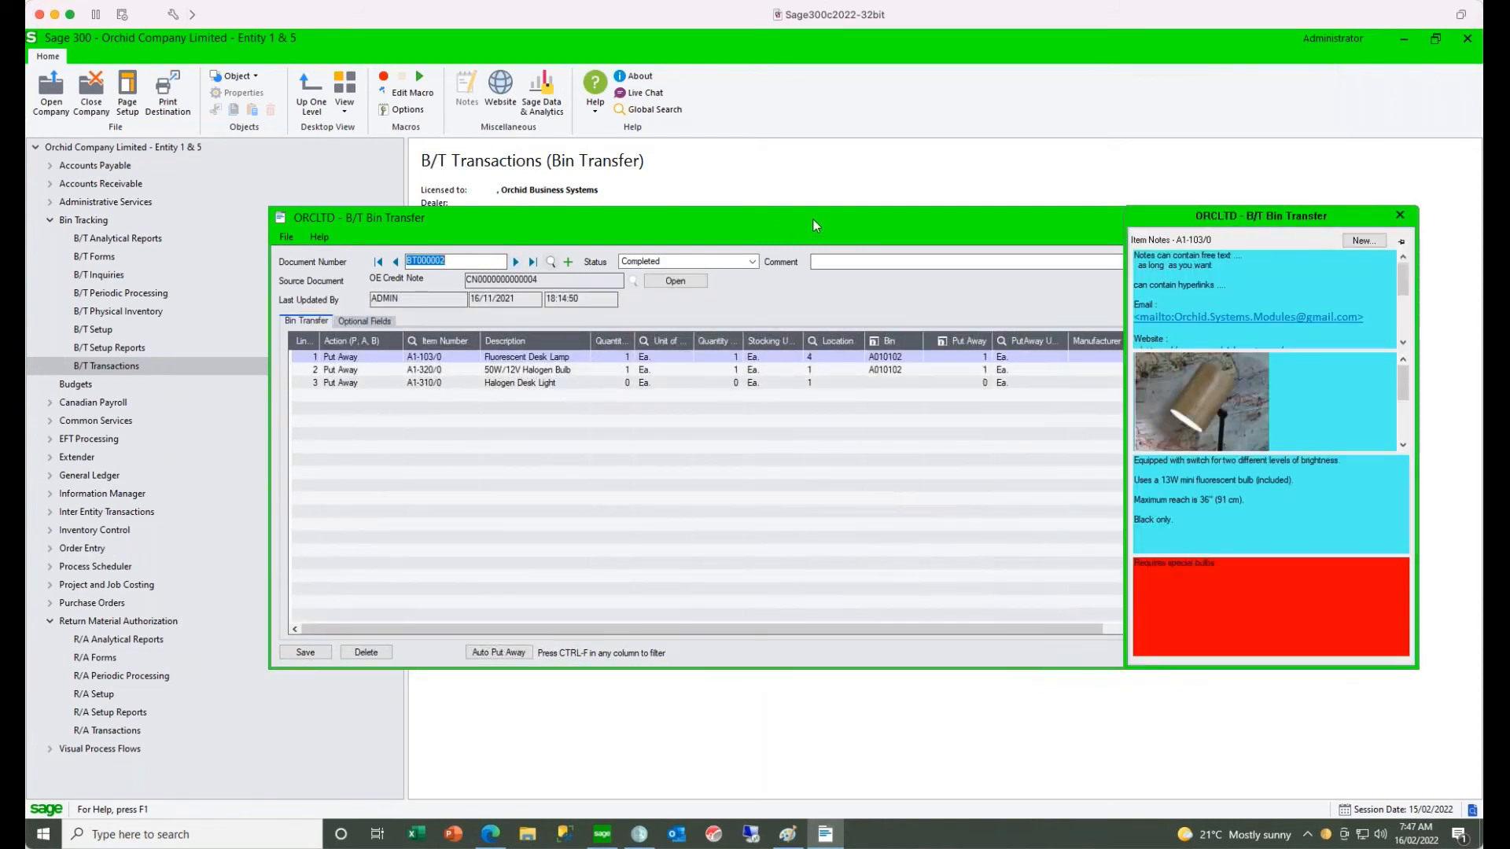
drag(816, 224, 641, 222)
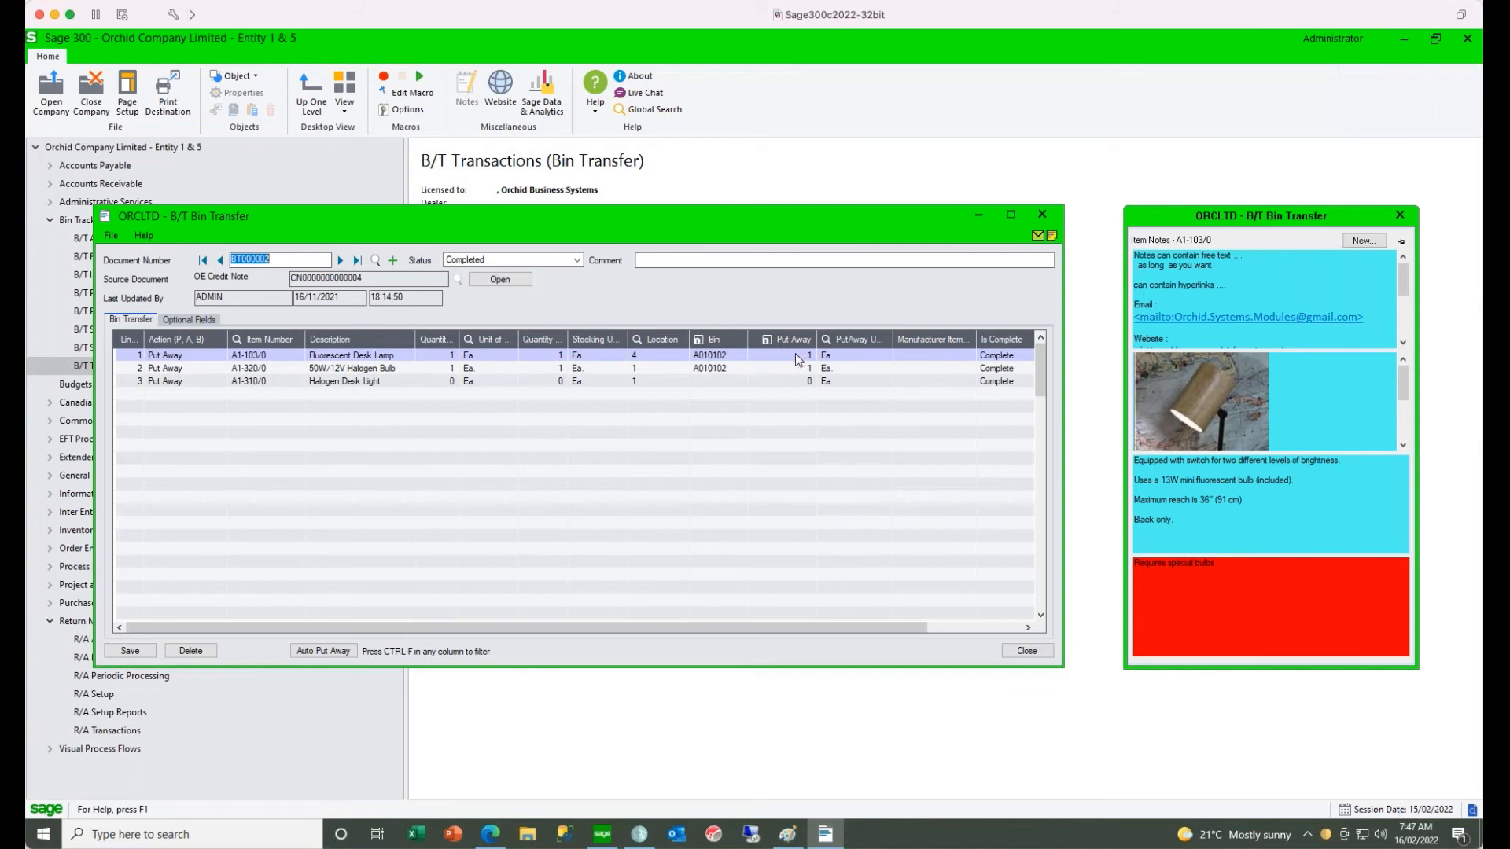
click(767, 342)
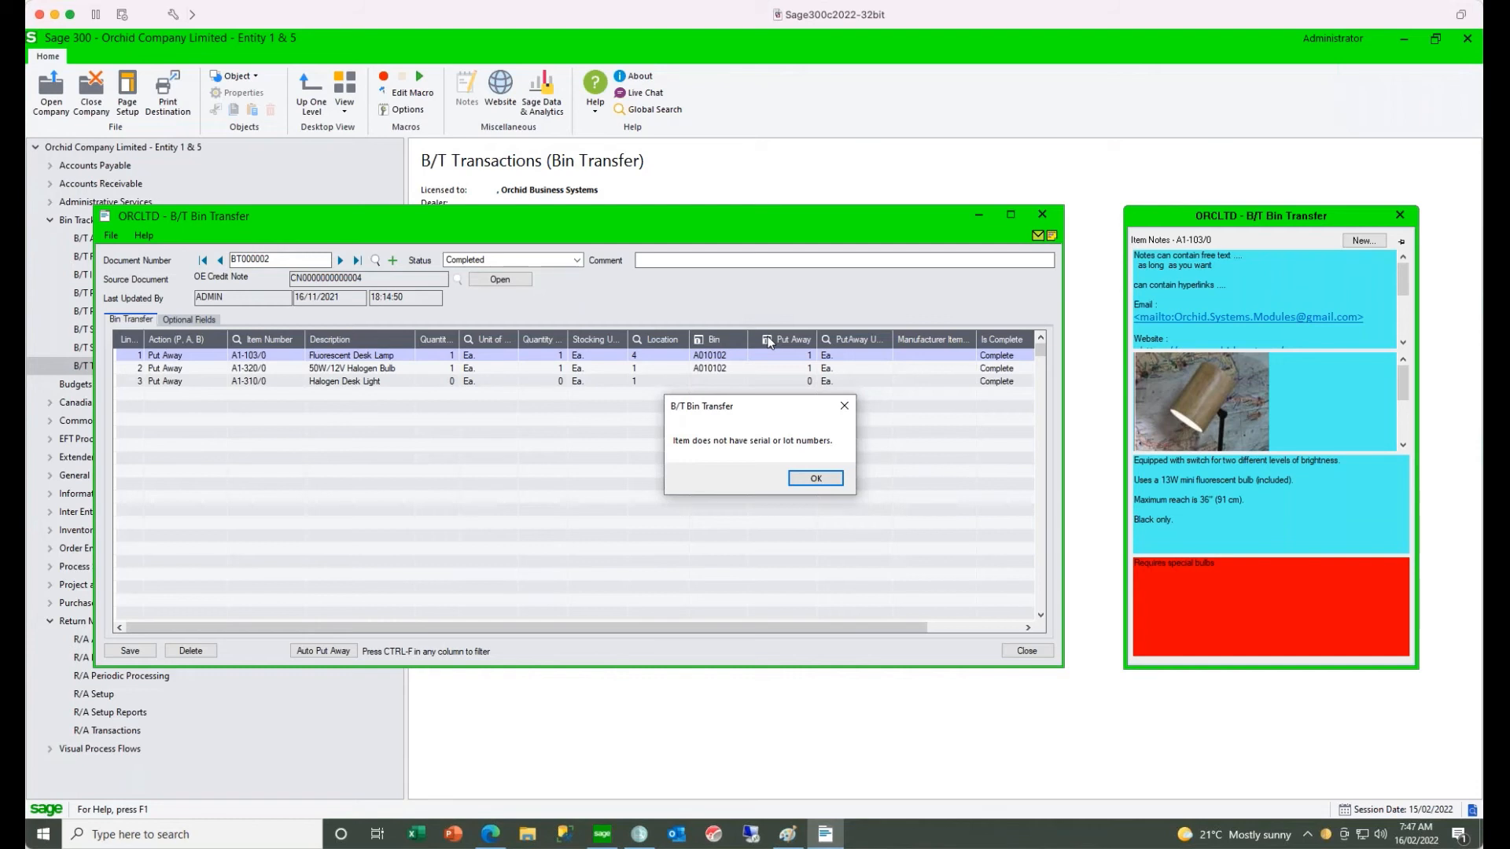
click(810, 479)
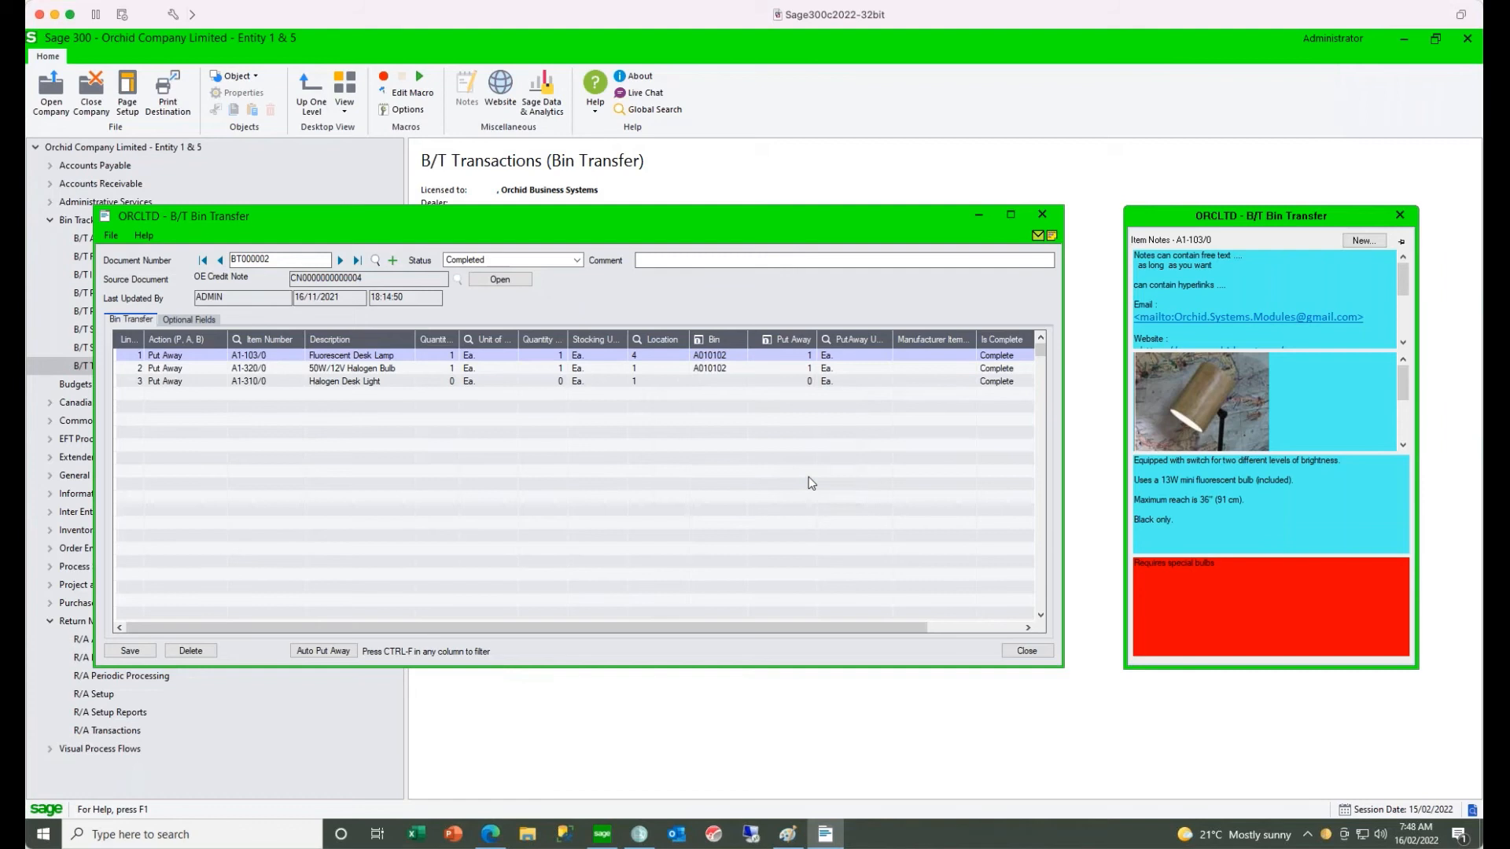
click(1040, 214)
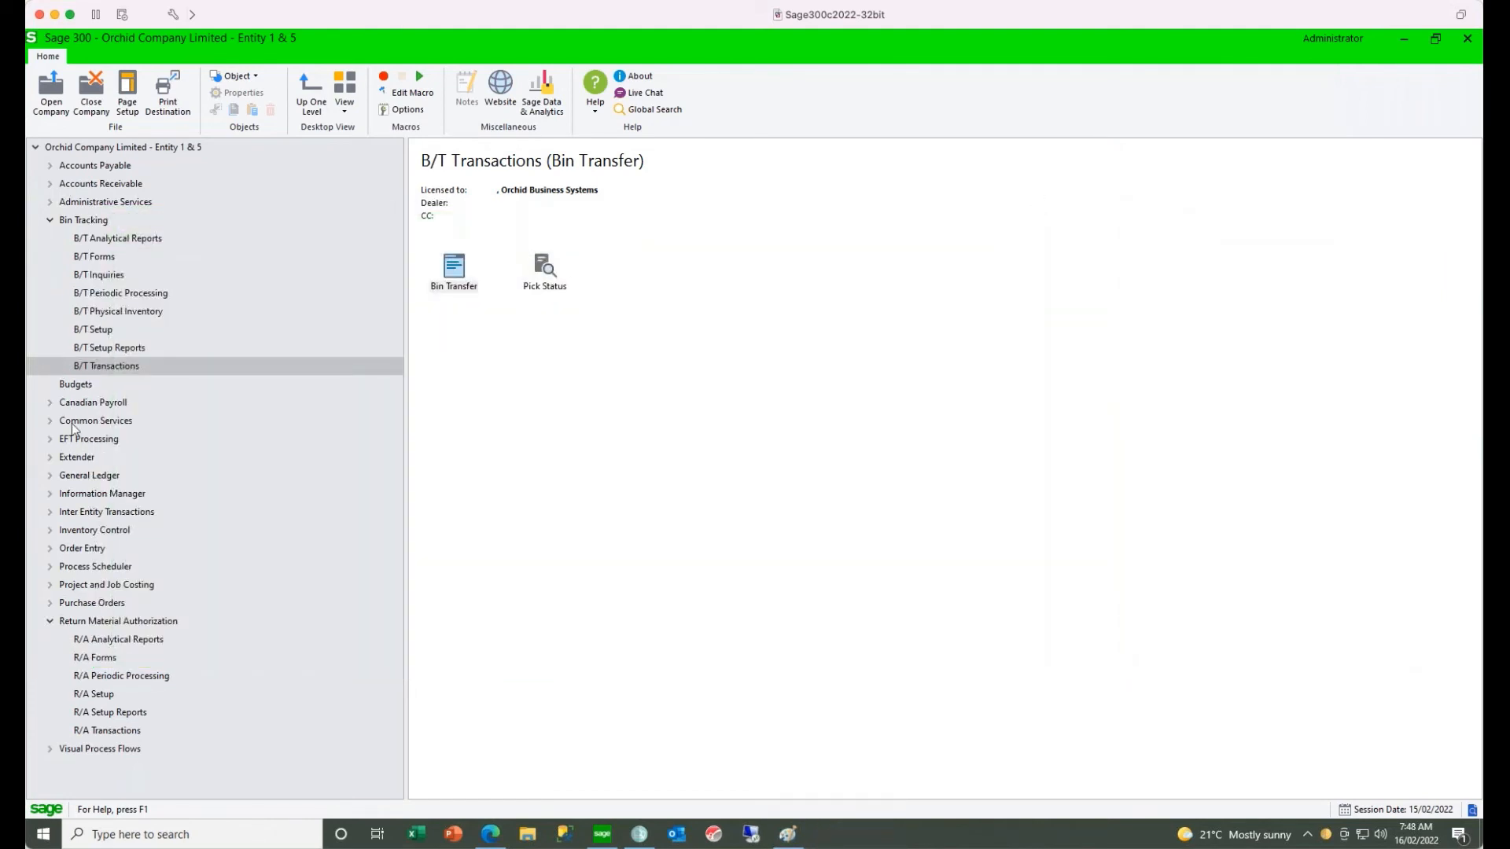
- Review the bins and their items for location 1 in Bin Setup, and close it
click(110, 334)
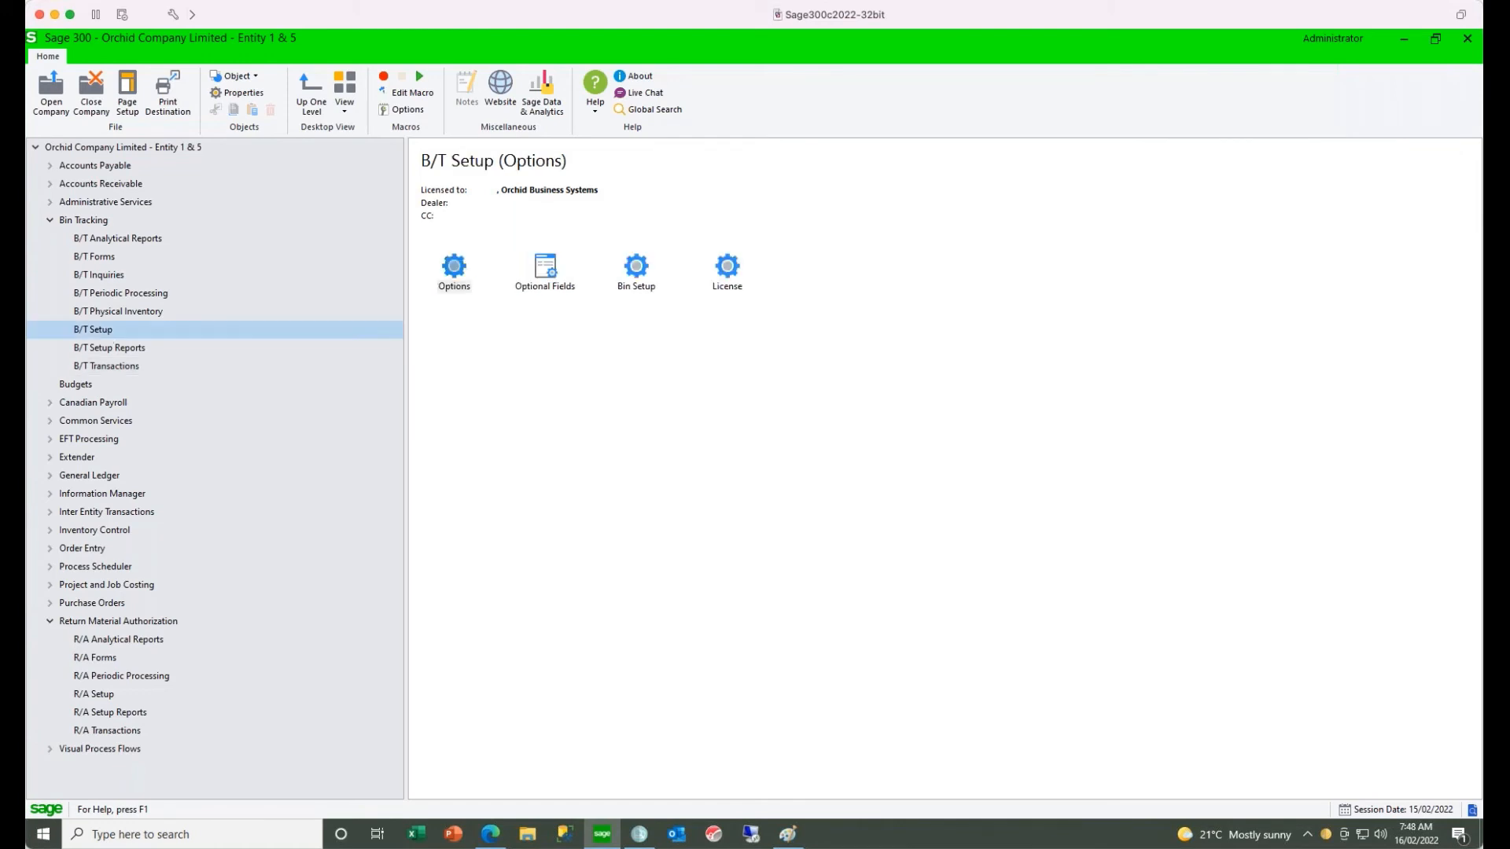
double_click(634, 274)
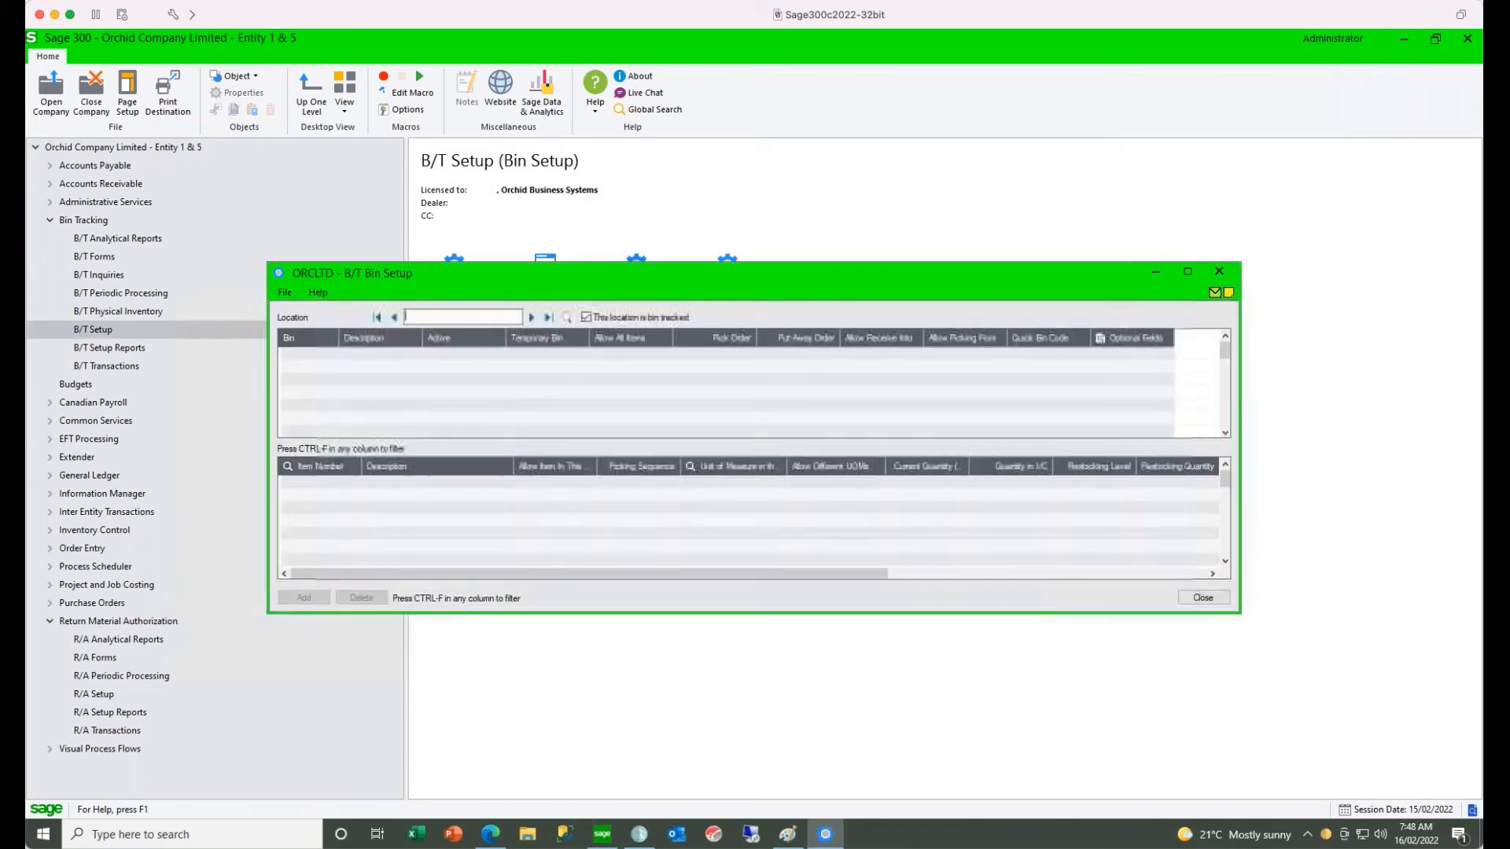
click(532, 318)
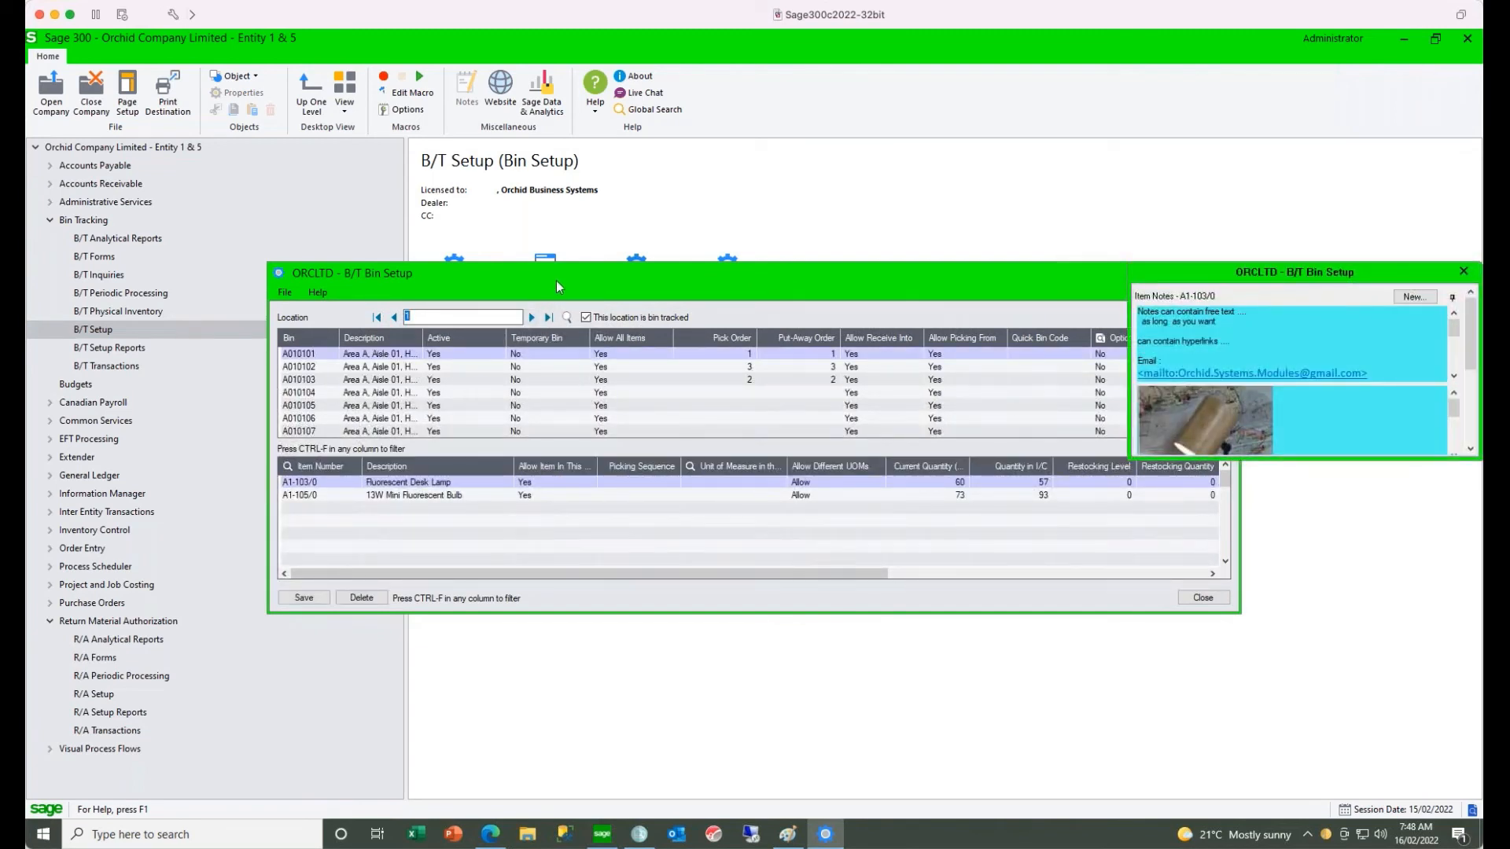
drag(556, 280, 436, 264)
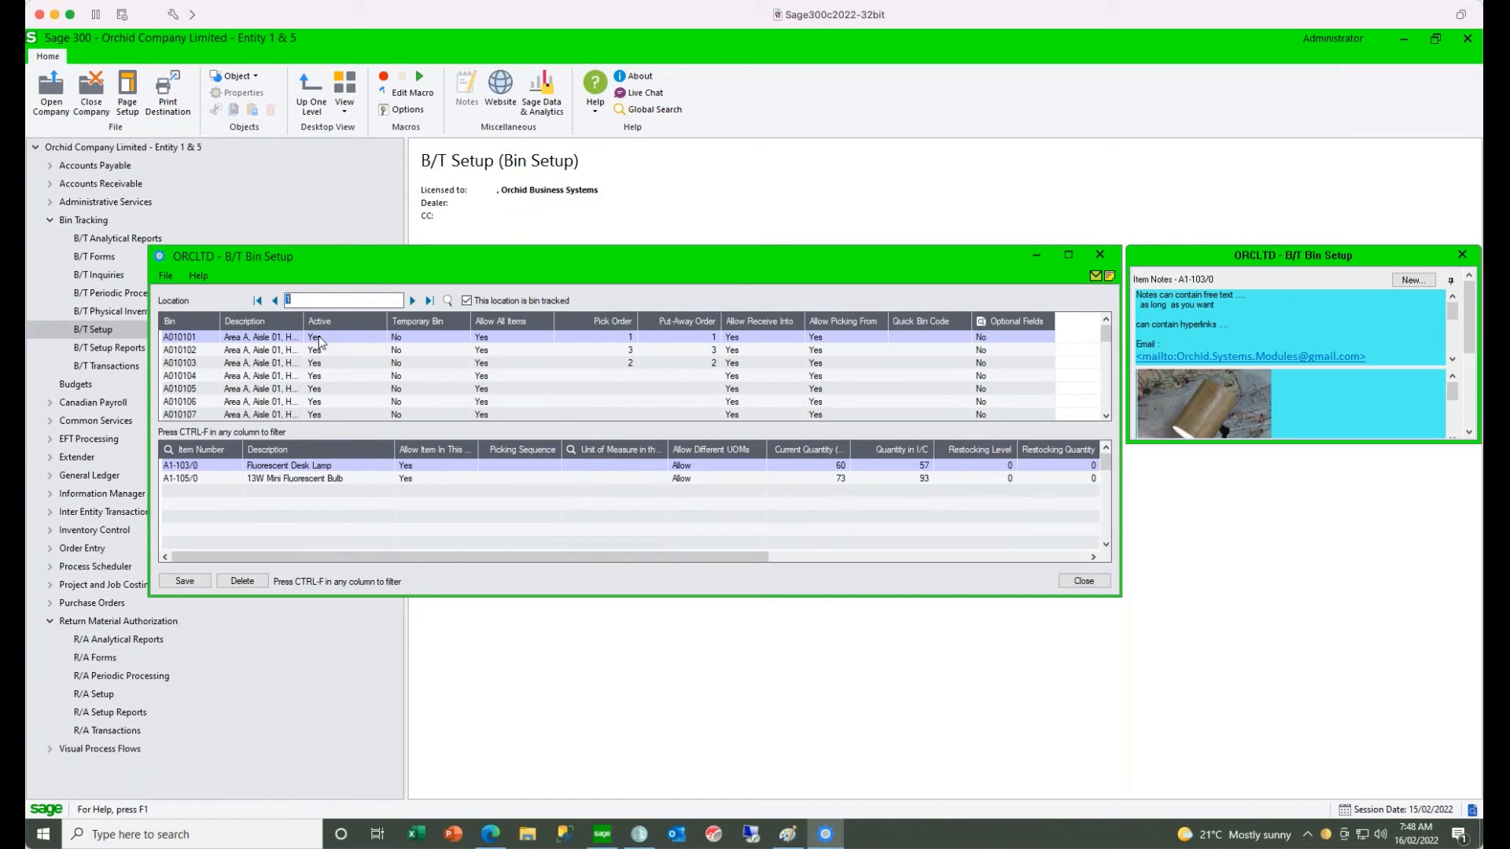
click(1101, 256)
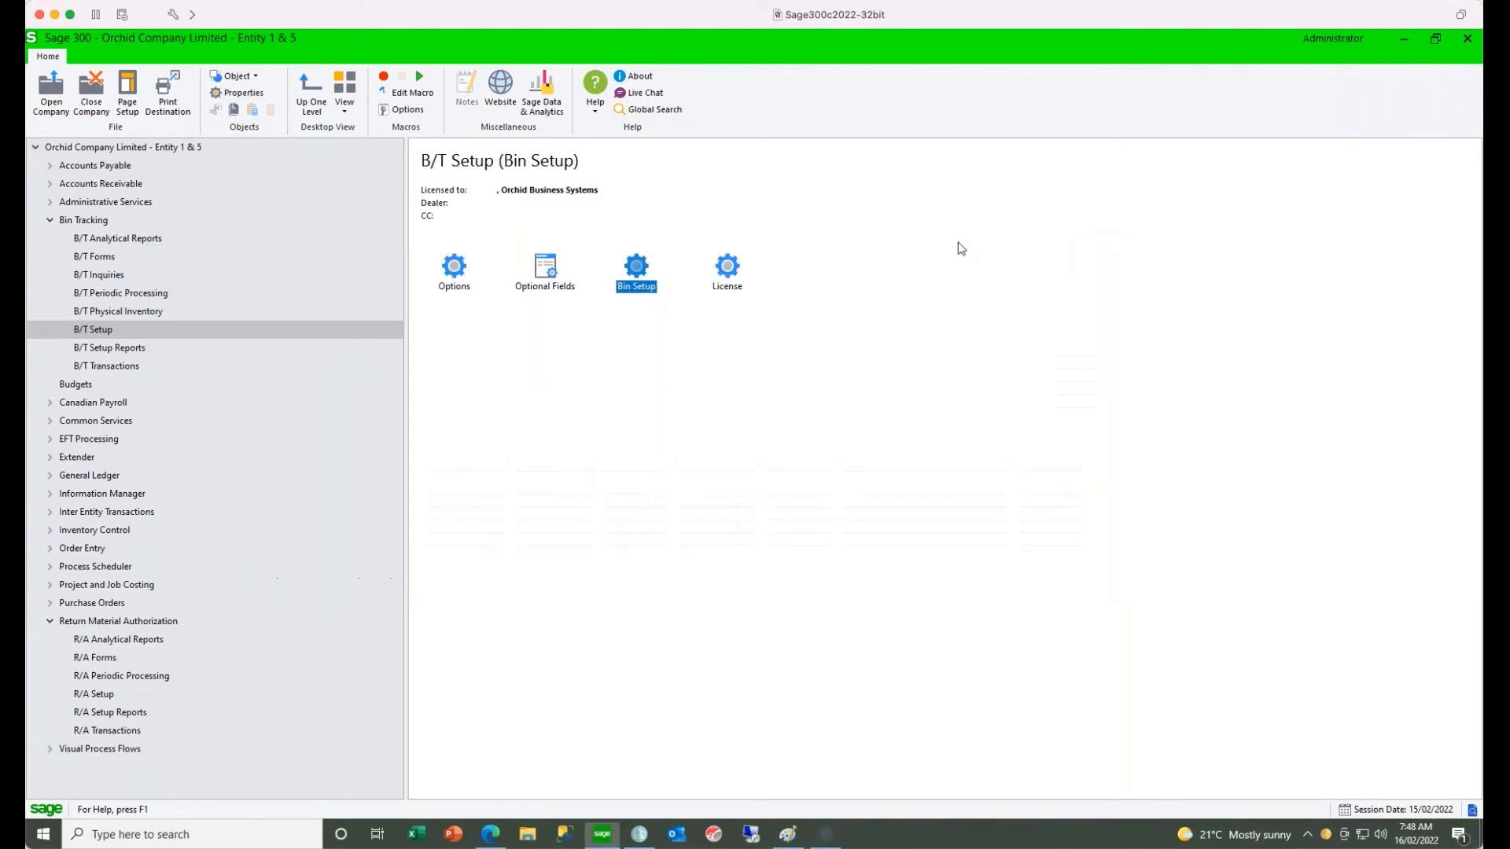
- View the stock quantities per bin in the Item and Bin Inquiry, and close it
click(114, 276)
double_click(447, 272)
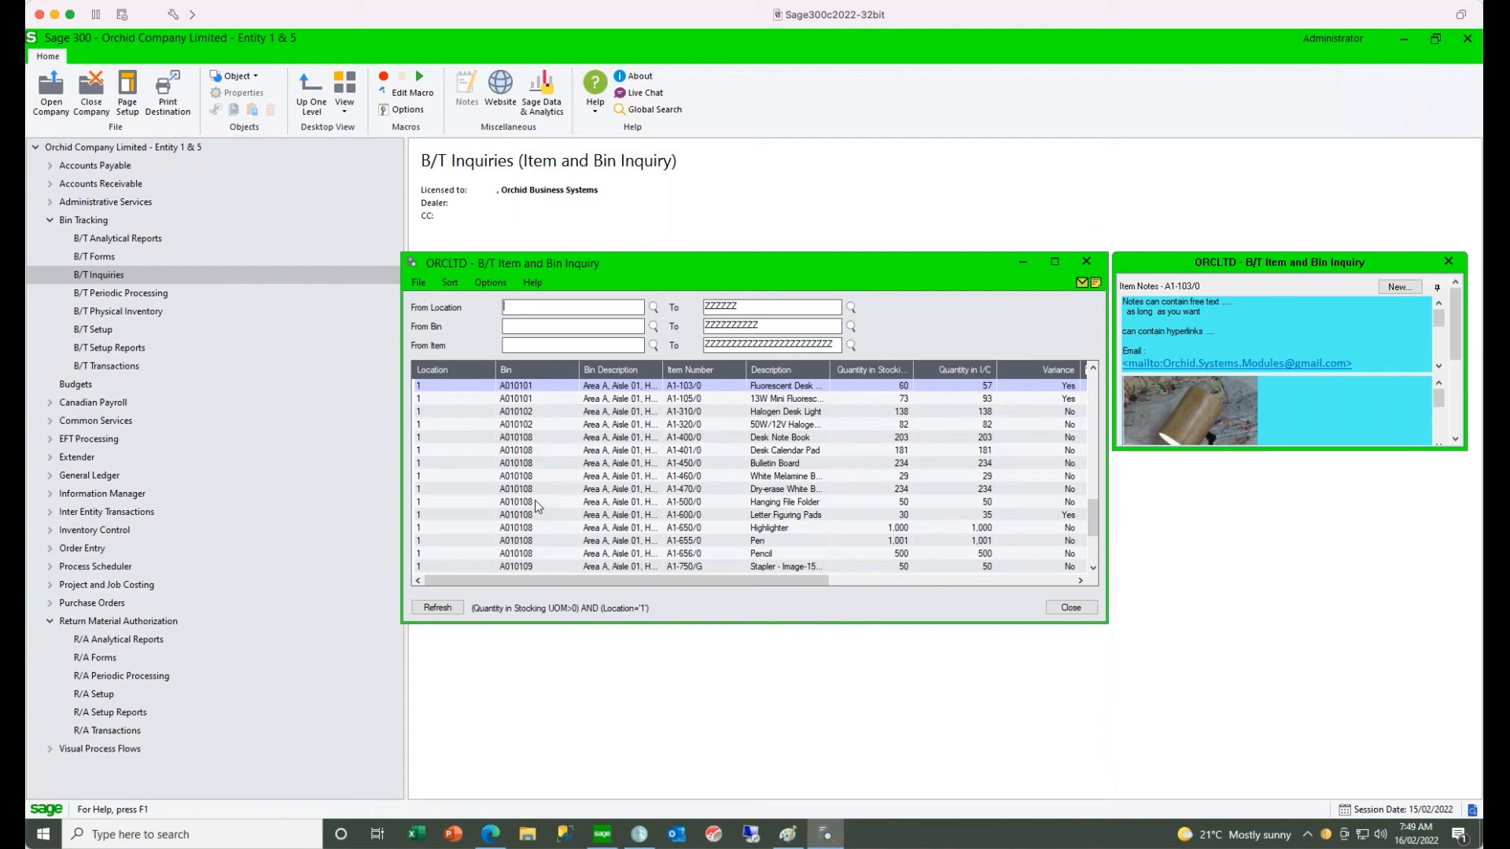
click(1086, 262)
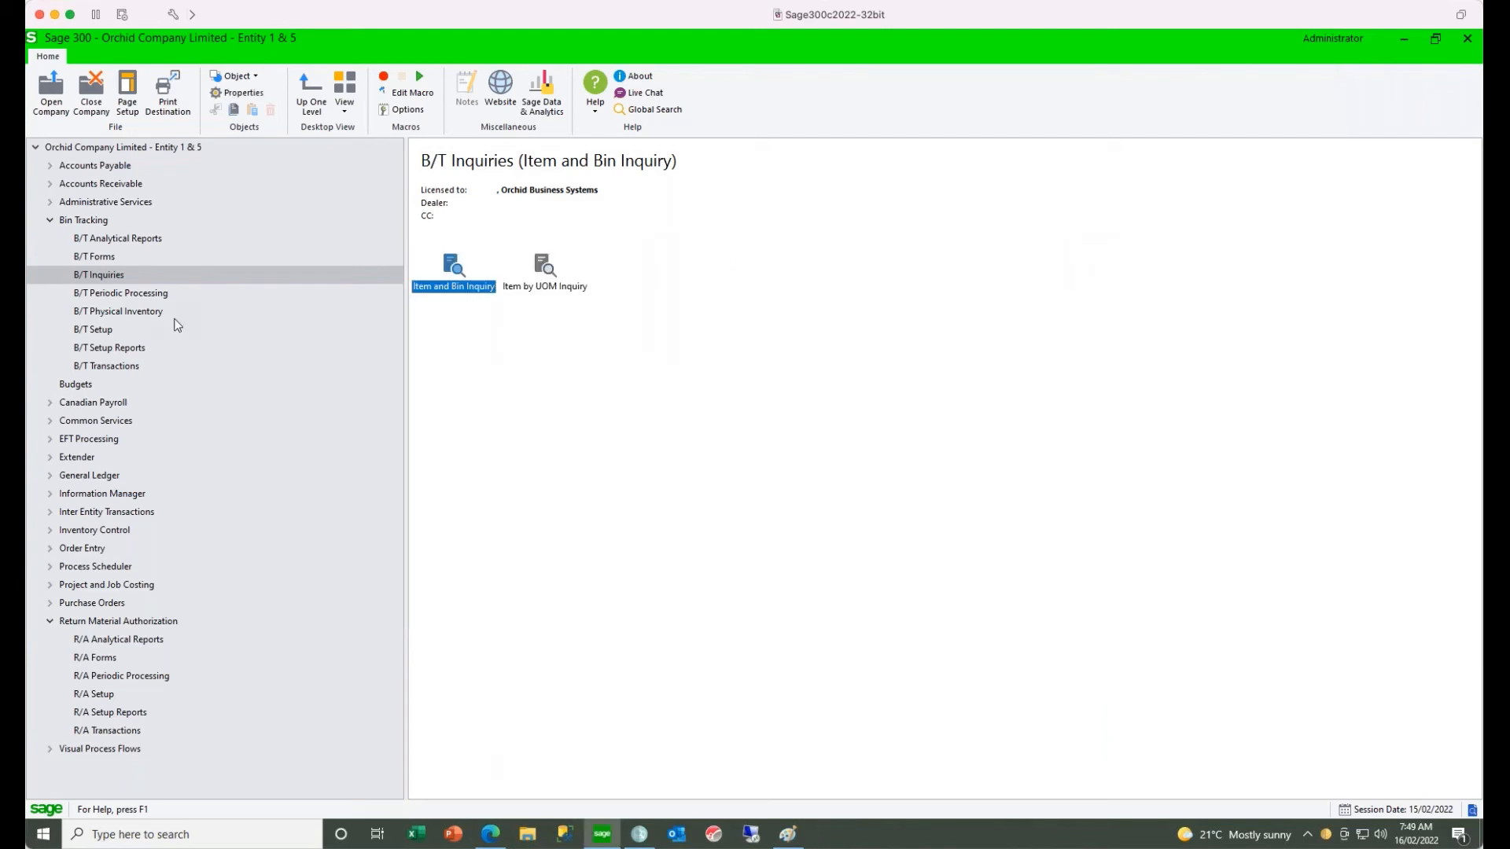
- View the Deactivate Empty Bins periodic processing options and close them without processing
click(121, 293)
double_click(462, 271)
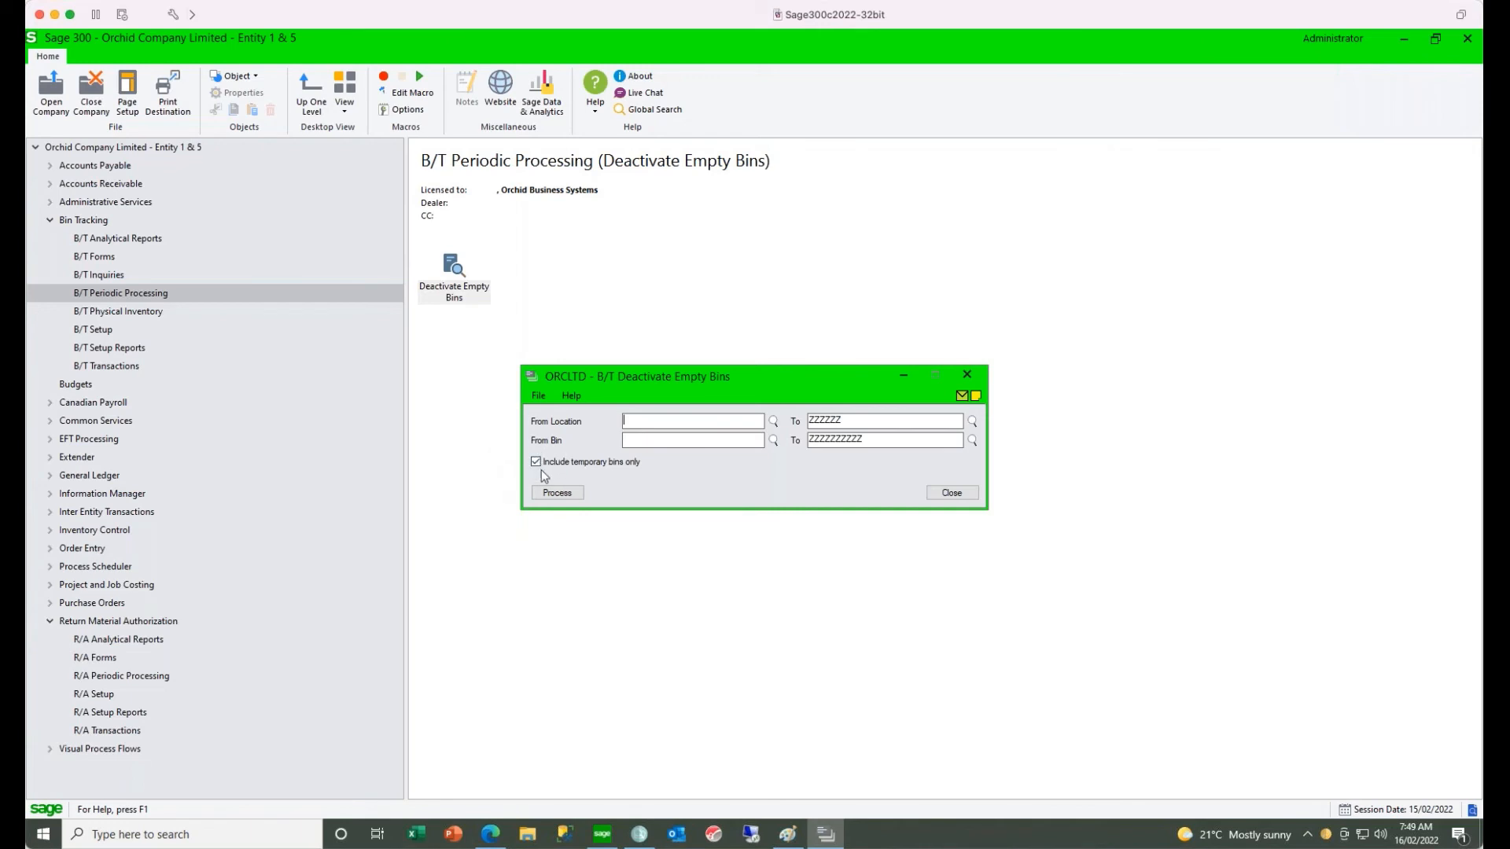
click(952, 493)
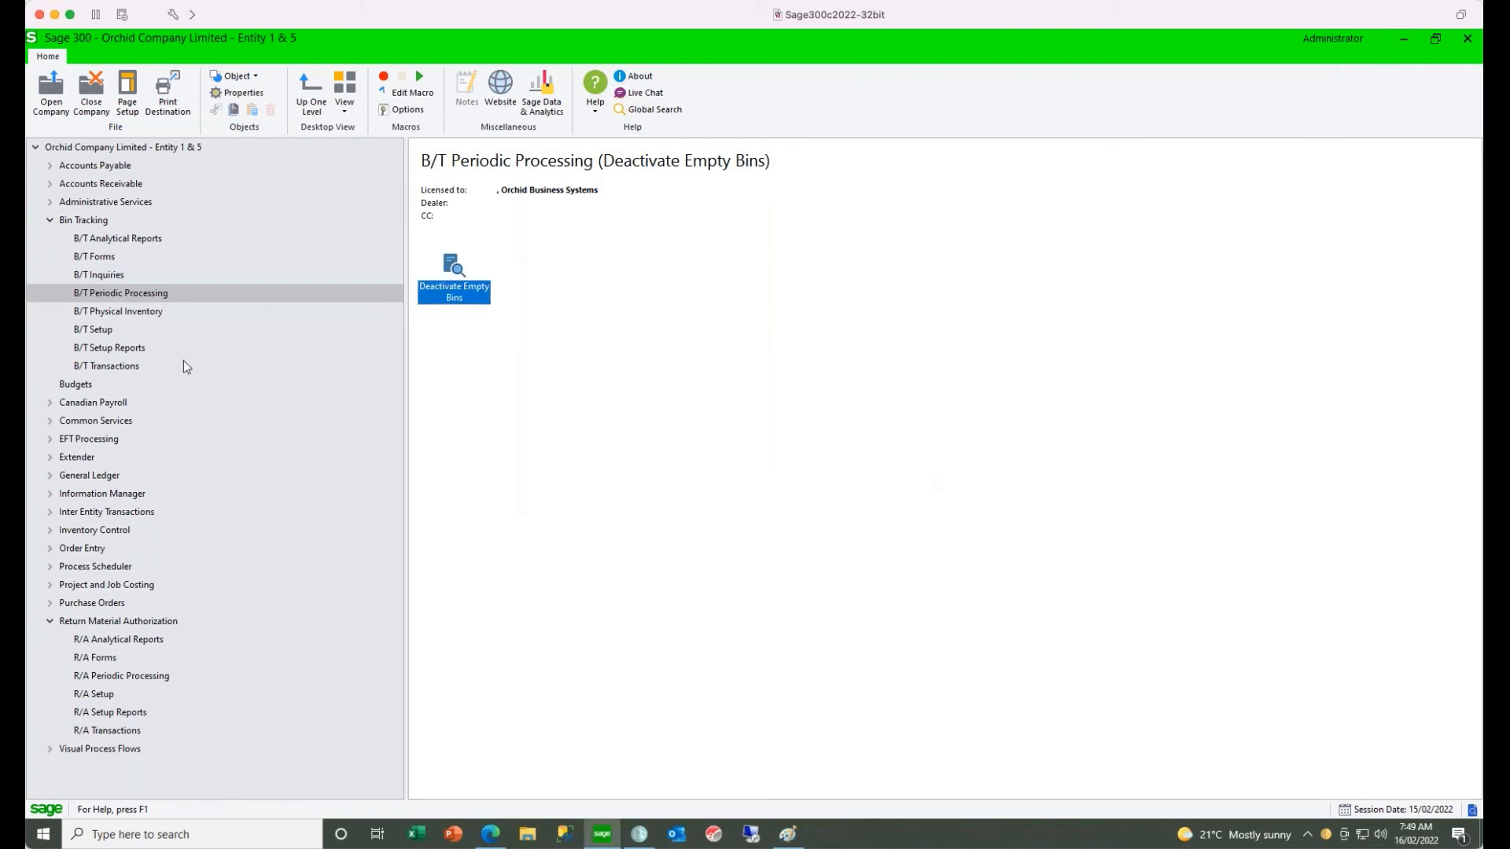
- Return to Bin Setup for location 1 and examine the bin attributes and item restocking columns before closing it
click(95, 330)
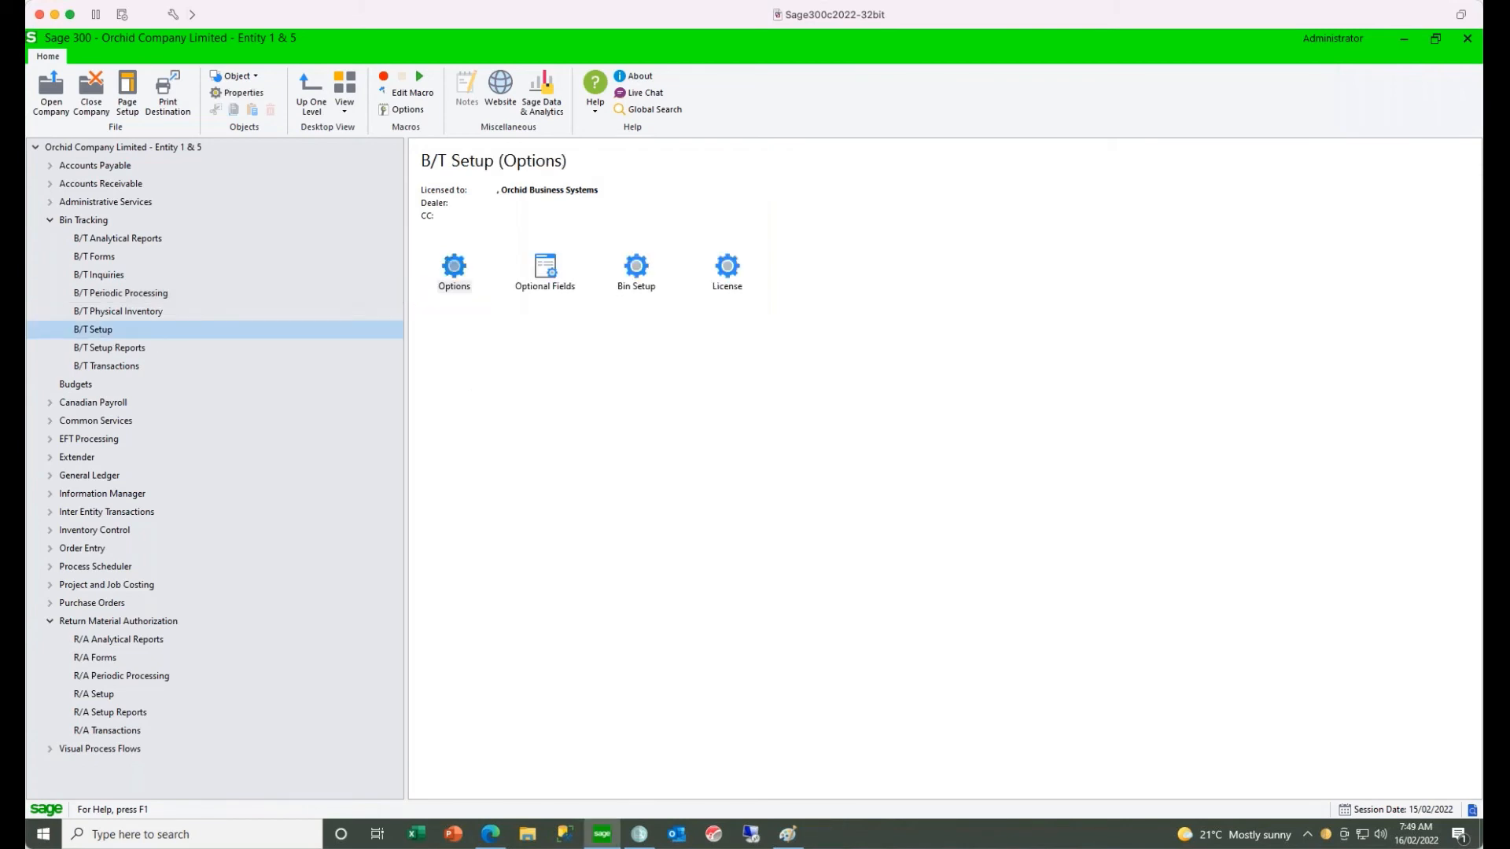
double_click(634, 275)
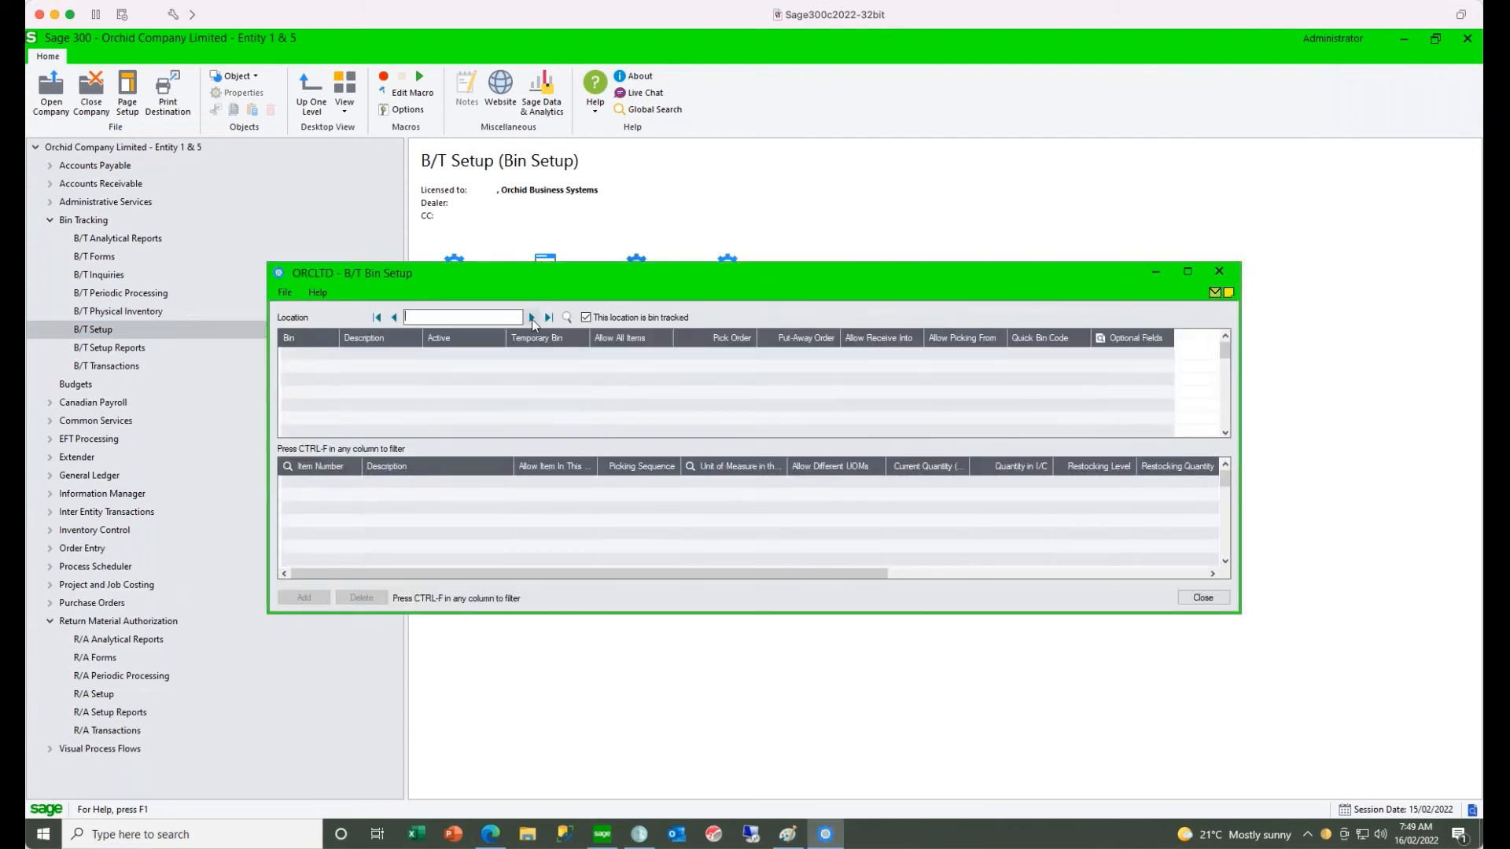
click(532, 318)
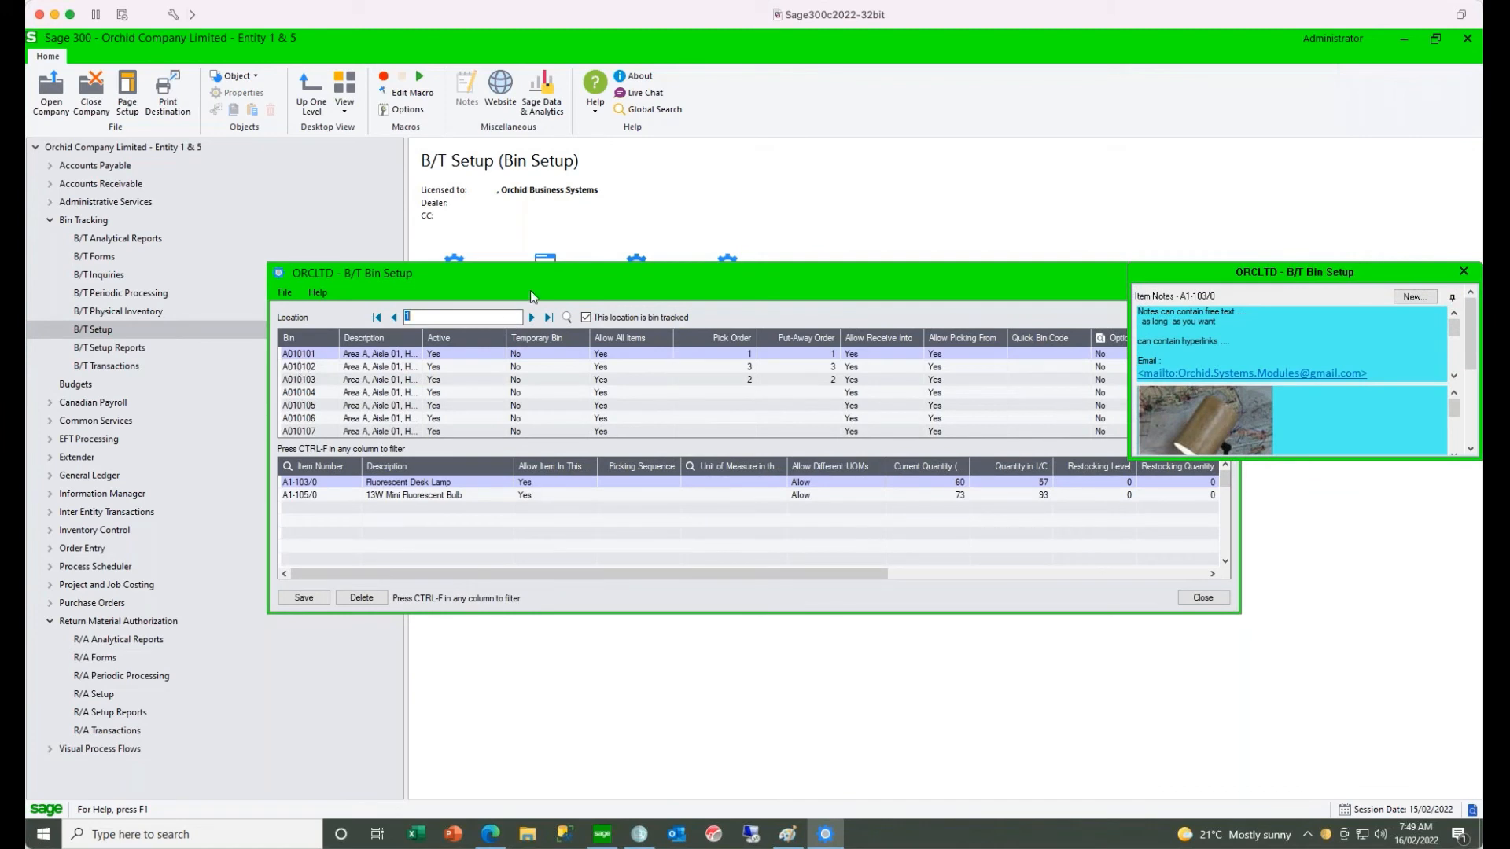
drag(527, 280, 454, 275)
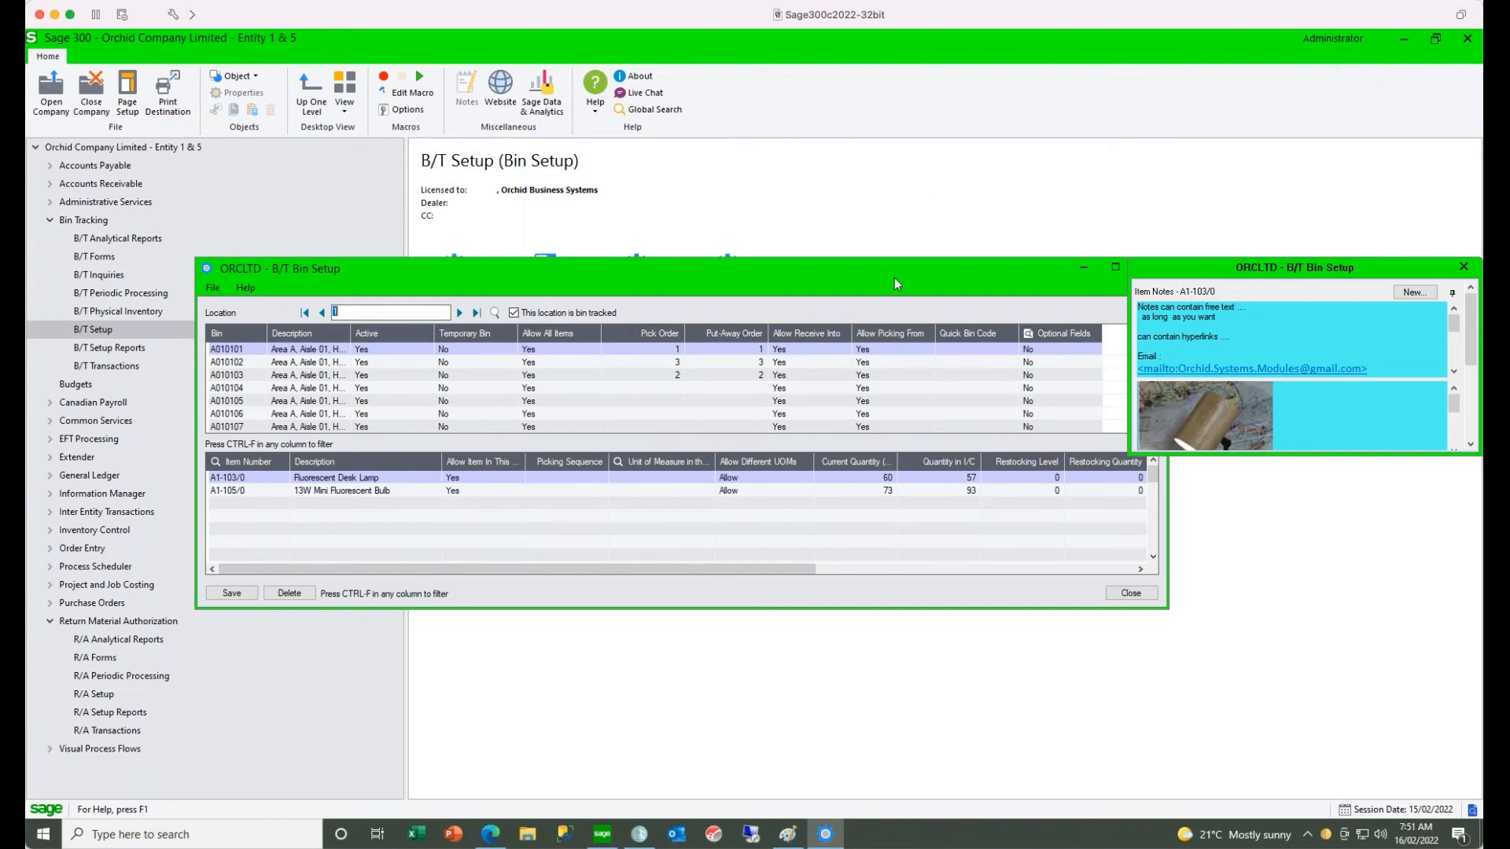
drag(894, 277, 855, 281)
click(1106, 267)
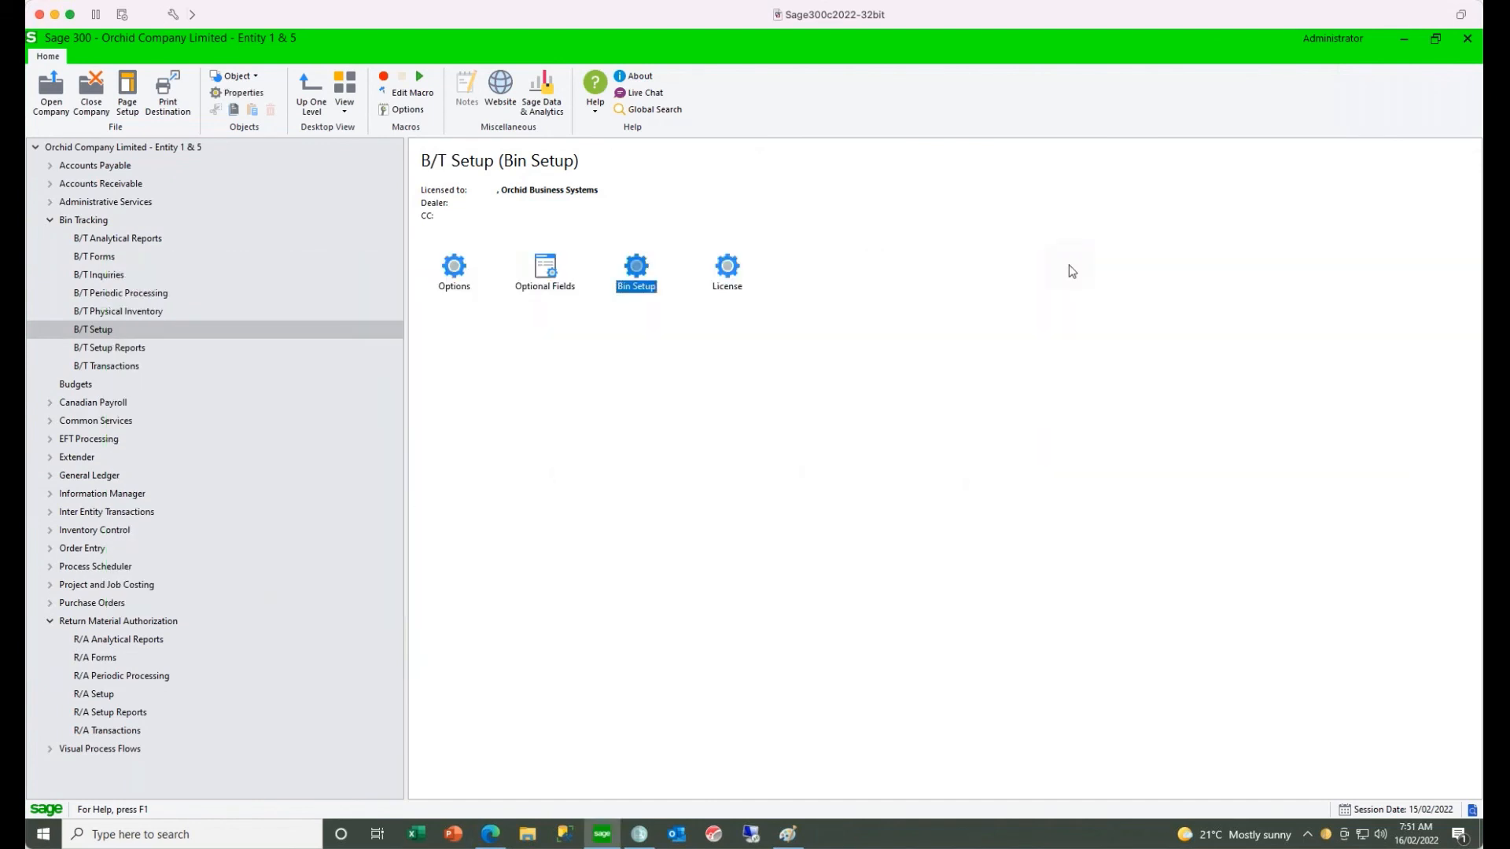
- Reopen the Item and Bin Inquiry and display the full text of its current filter
click(122, 276)
double_click(456, 272)
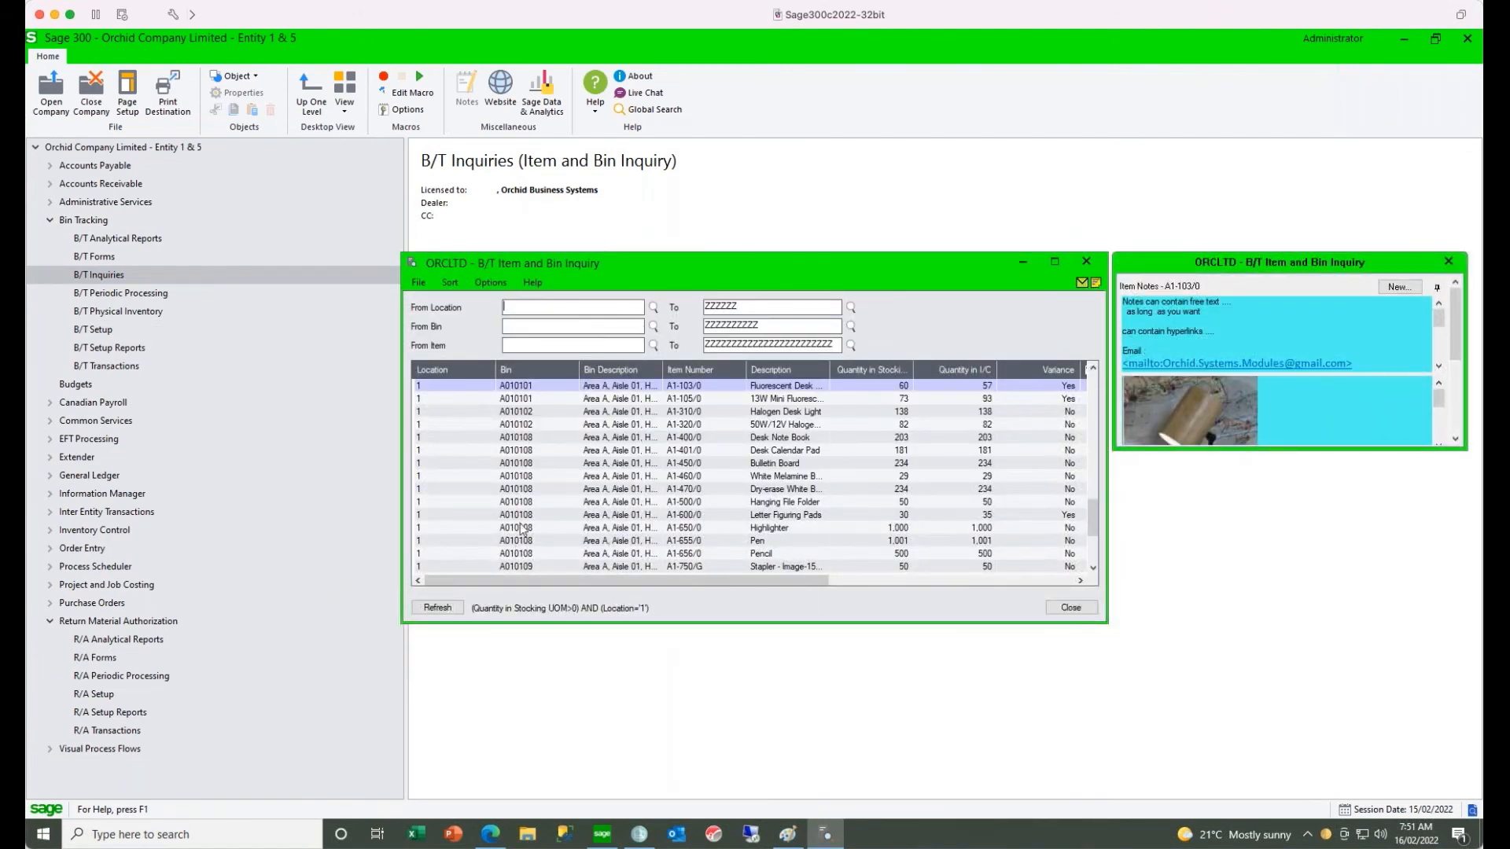
drag(682, 270, 628, 258)
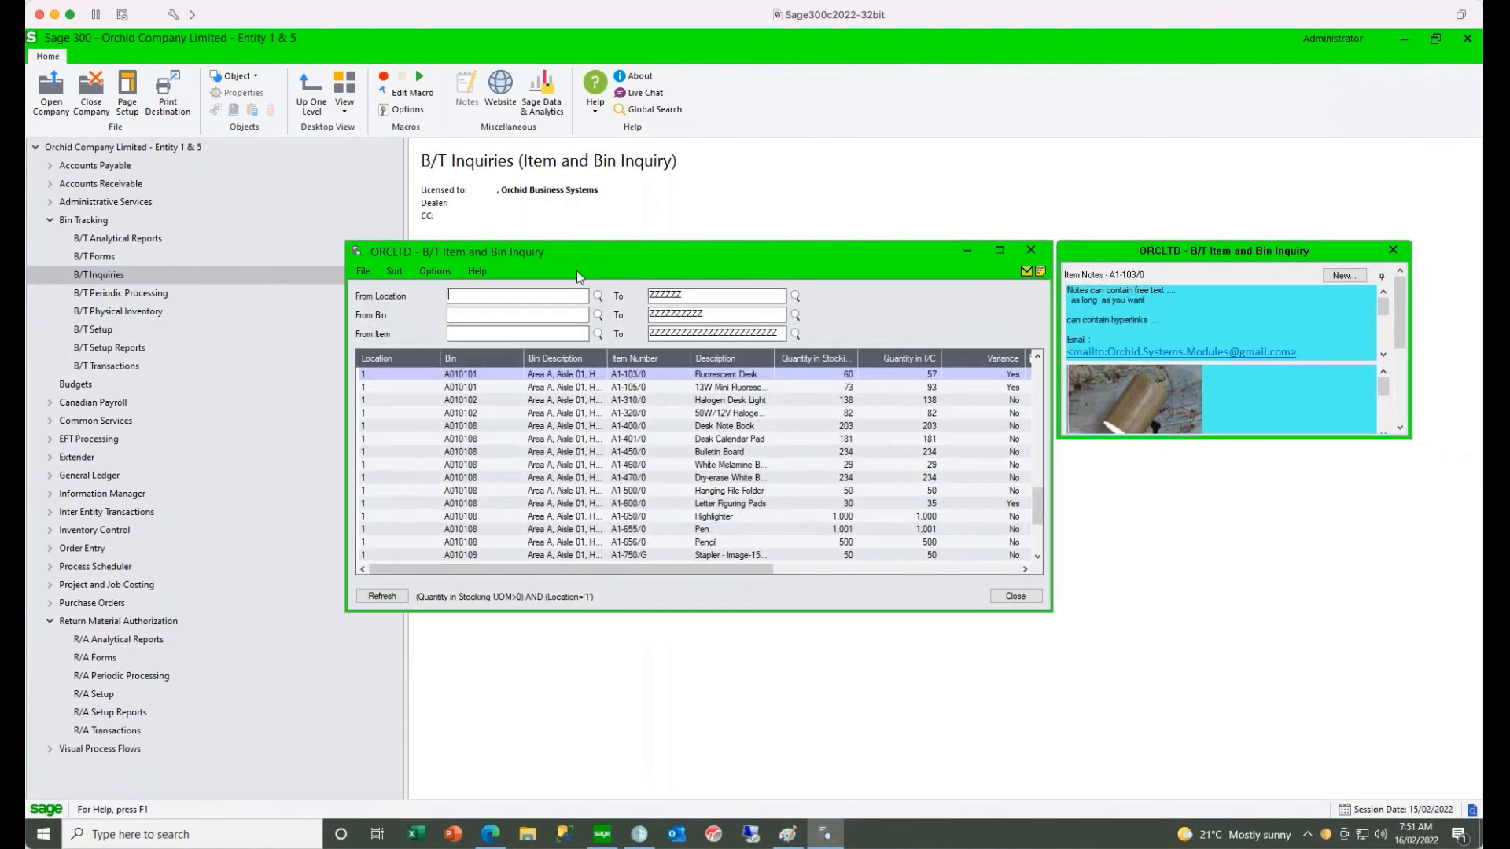
click(607, 603)
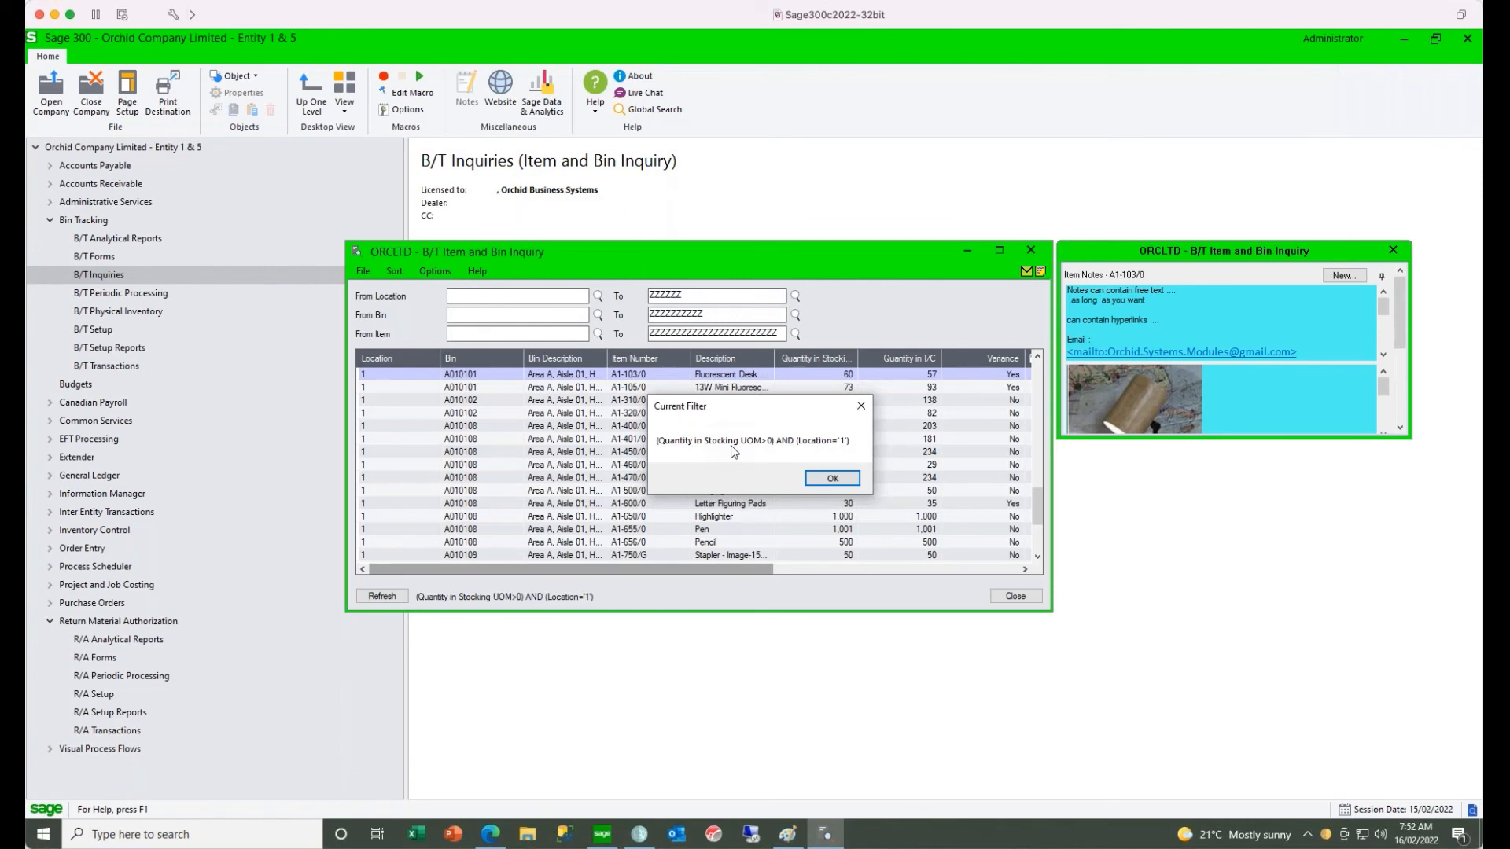
click(832, 478)
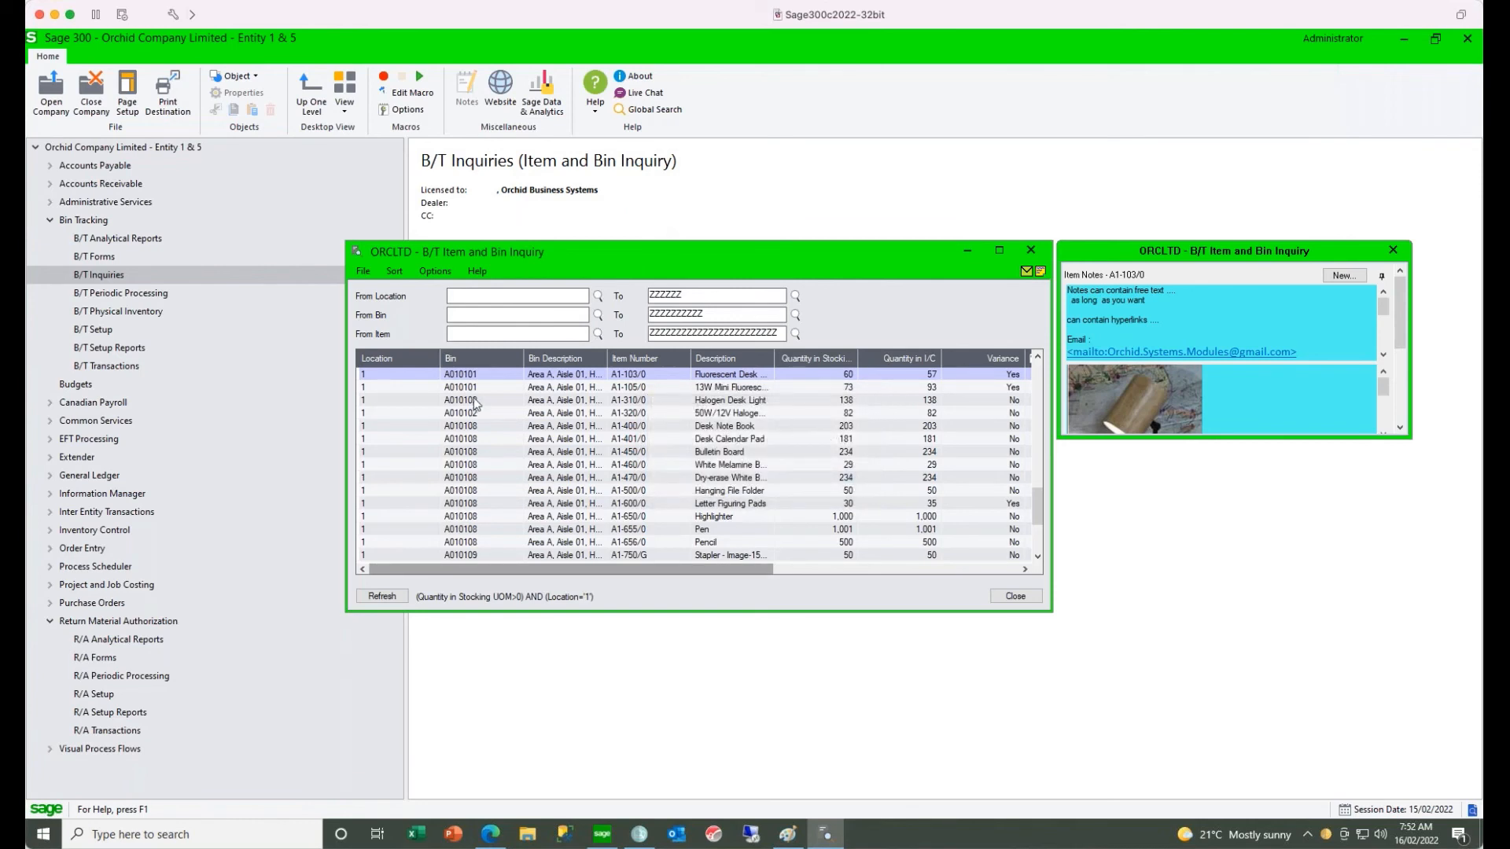
- Clear the current filter on the Item and Bin Inquiry grid
click(471, 517)
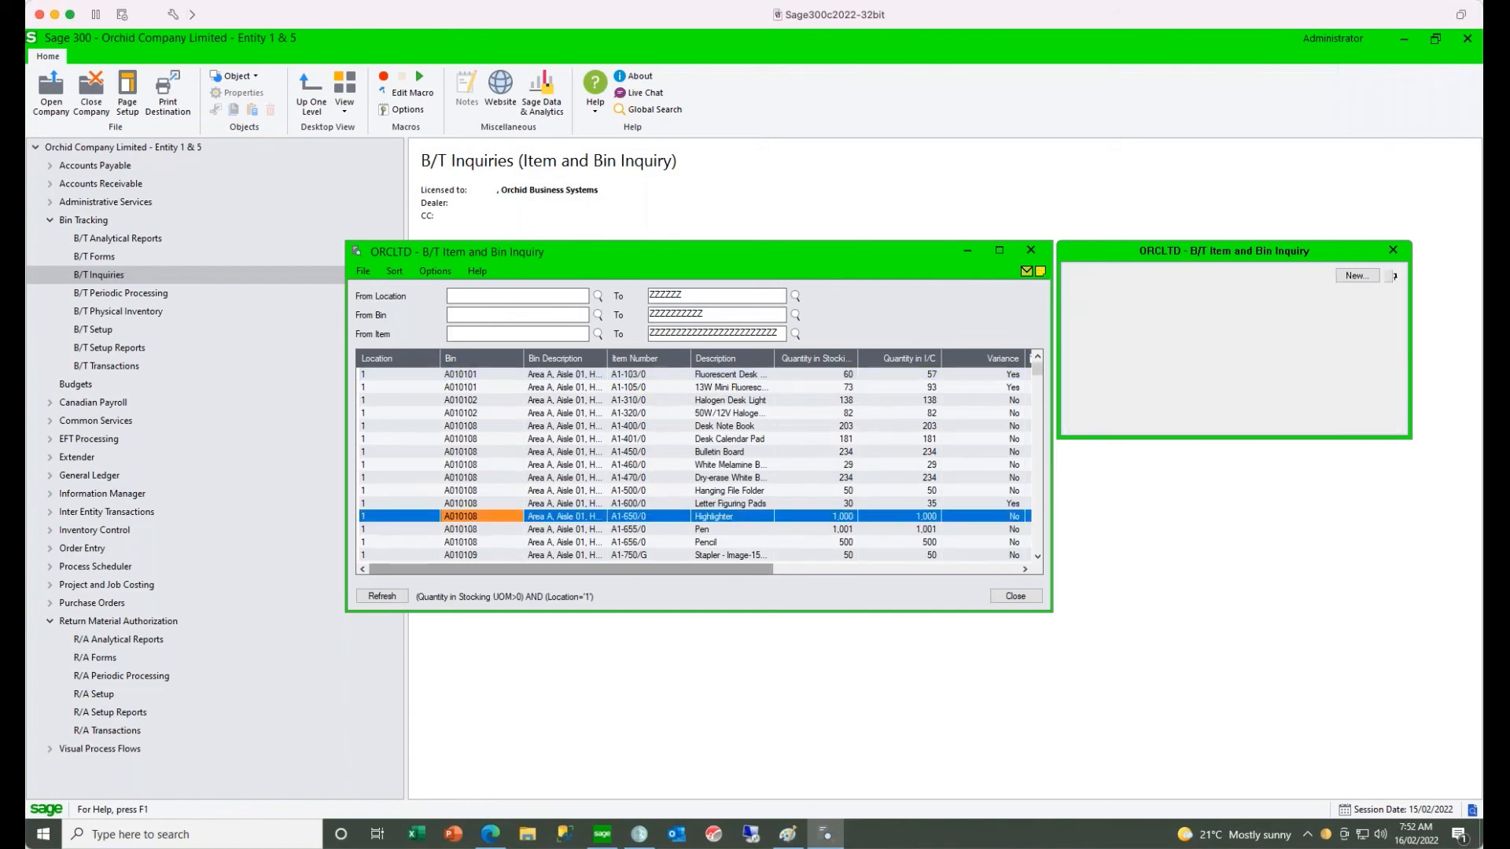
right_click(466, 517)
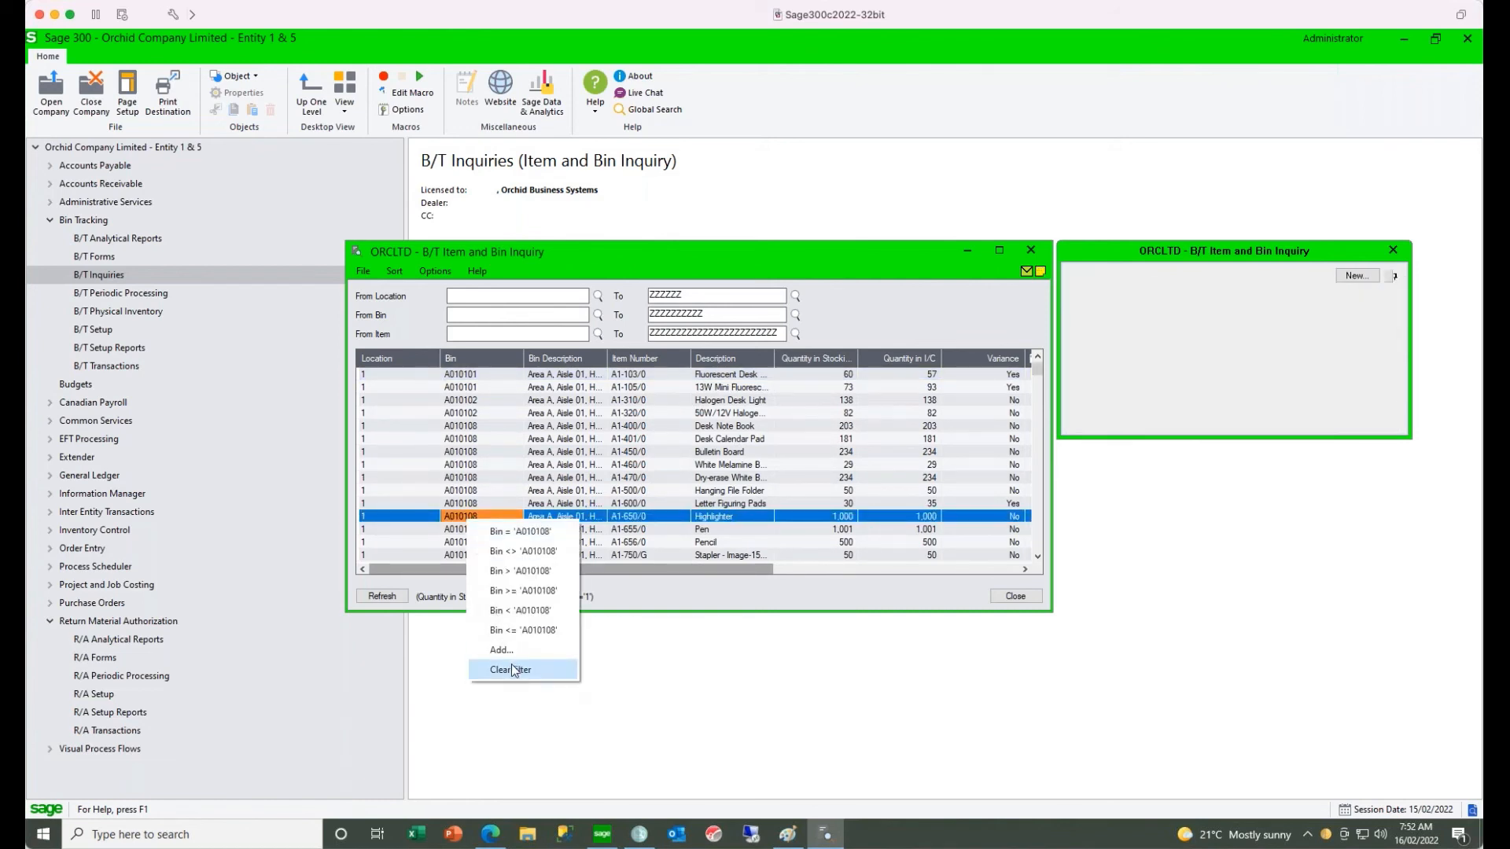
click(511, 664)
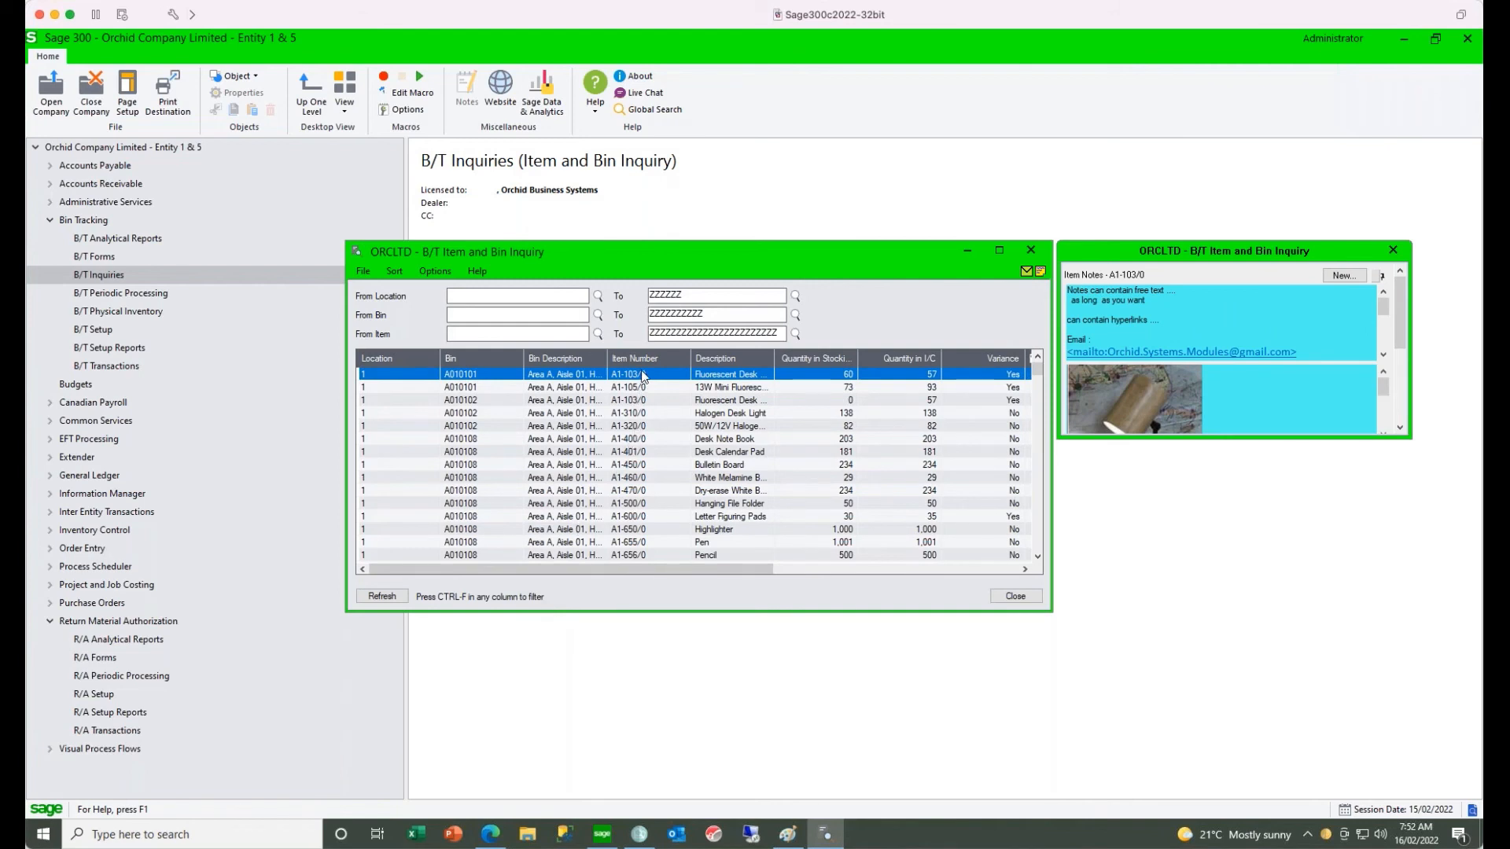
- Filter the Item and Bin Inquiry to item number A1-103/0 at location 1
click(642, 375)
key(ctrl+f)
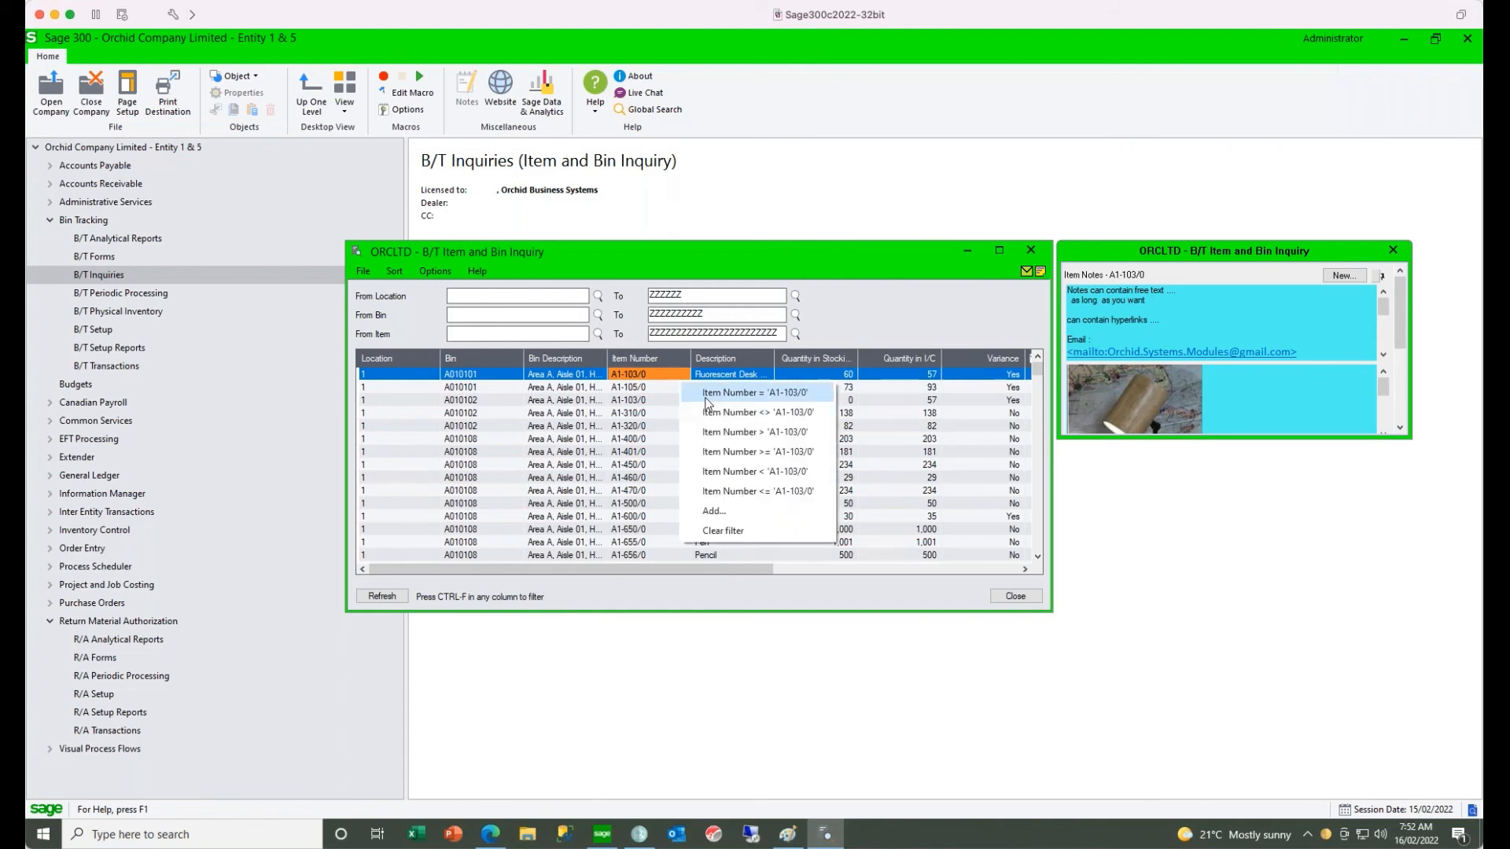
click(705, 394)
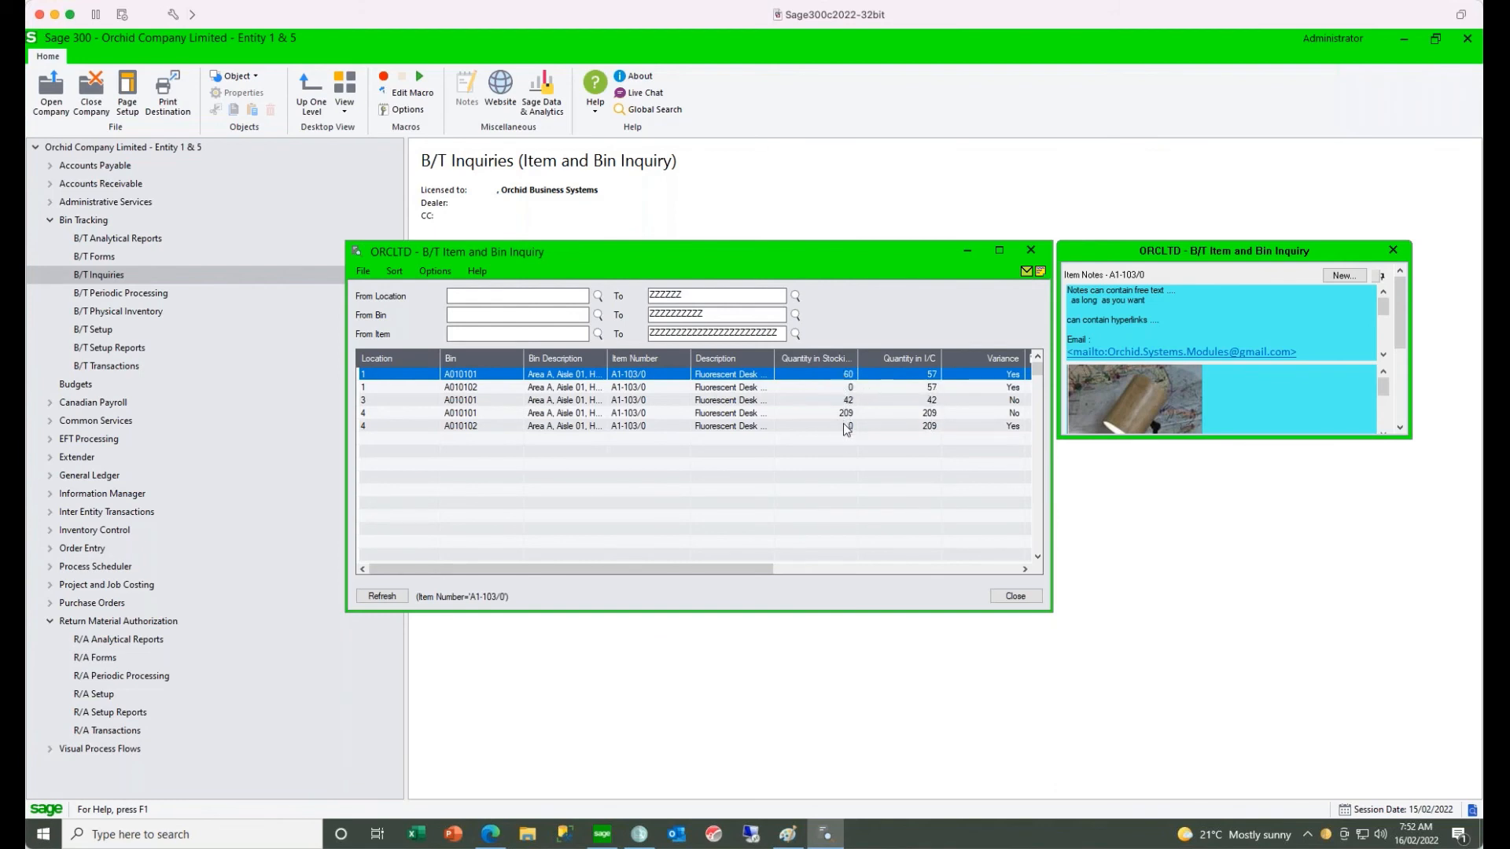
click(379, 377)
right_click(377, 373)
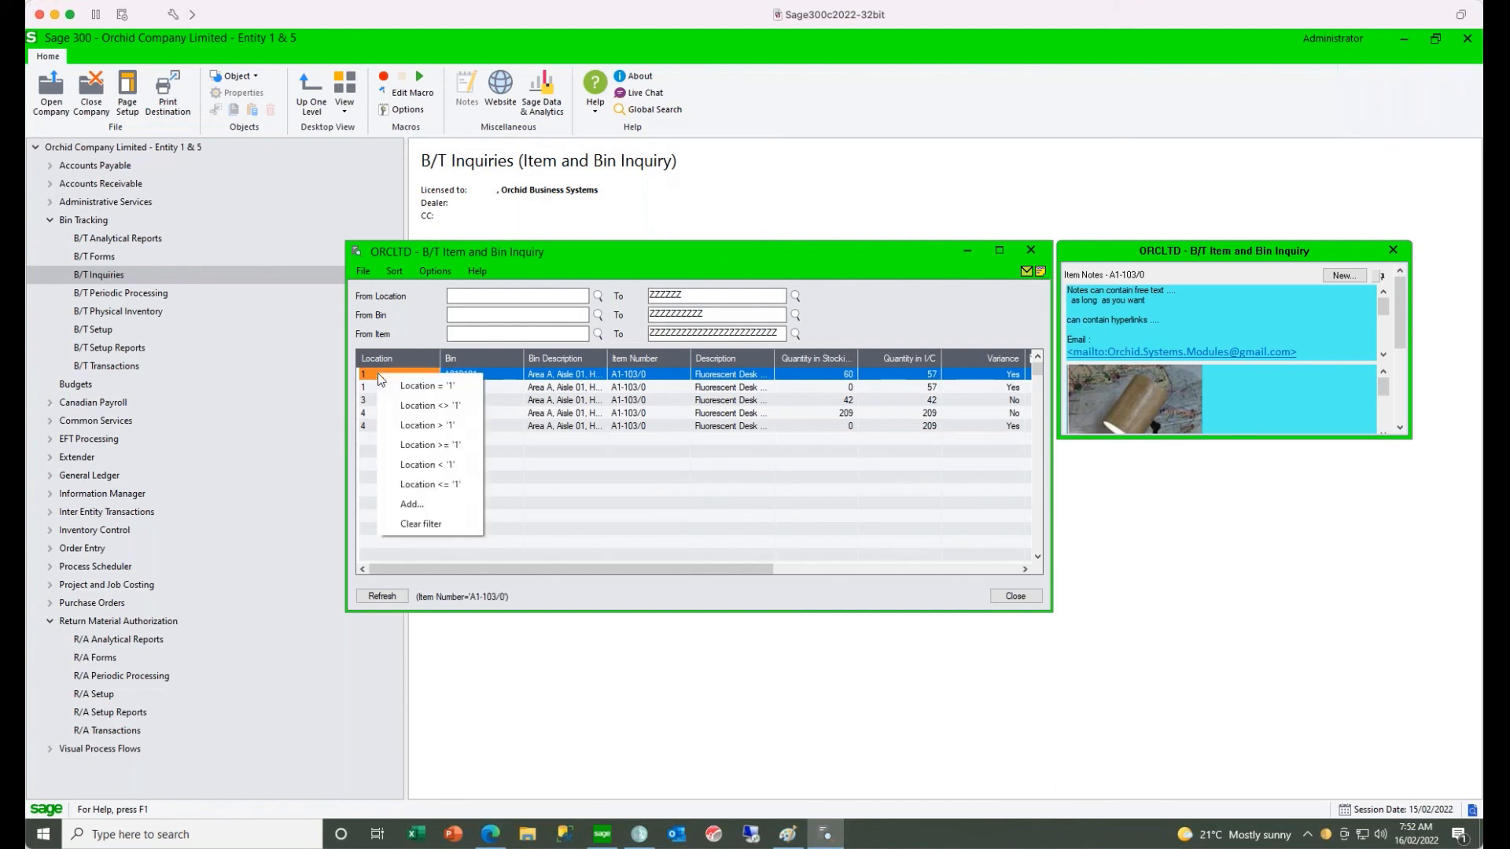
click(401, 387)
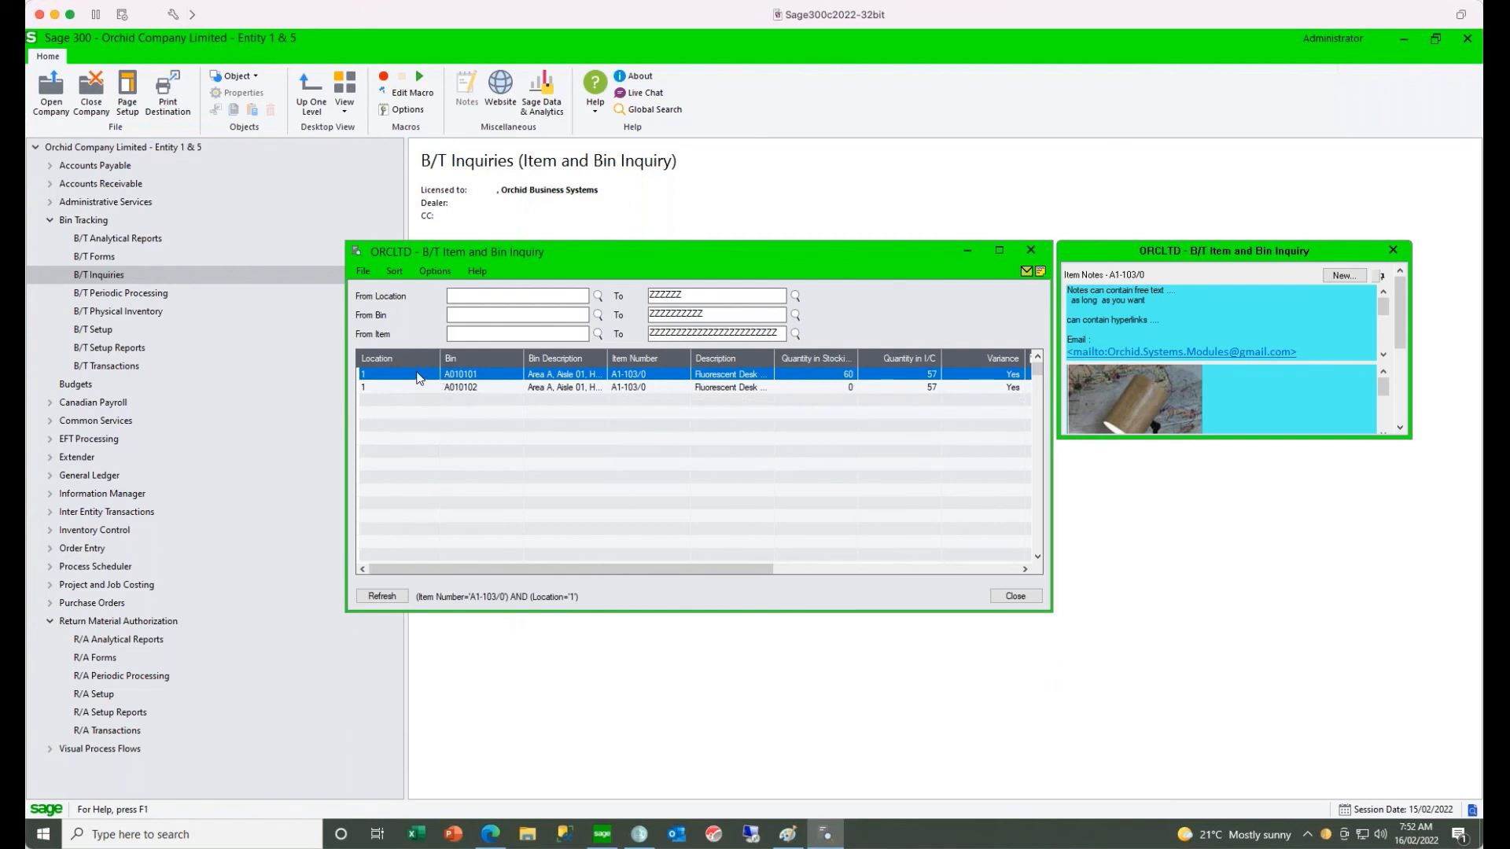
- Look through the fields available for an additional filter, cancel without adding one, and close the inquiry
click(417, 376)
right_click(418, 377)
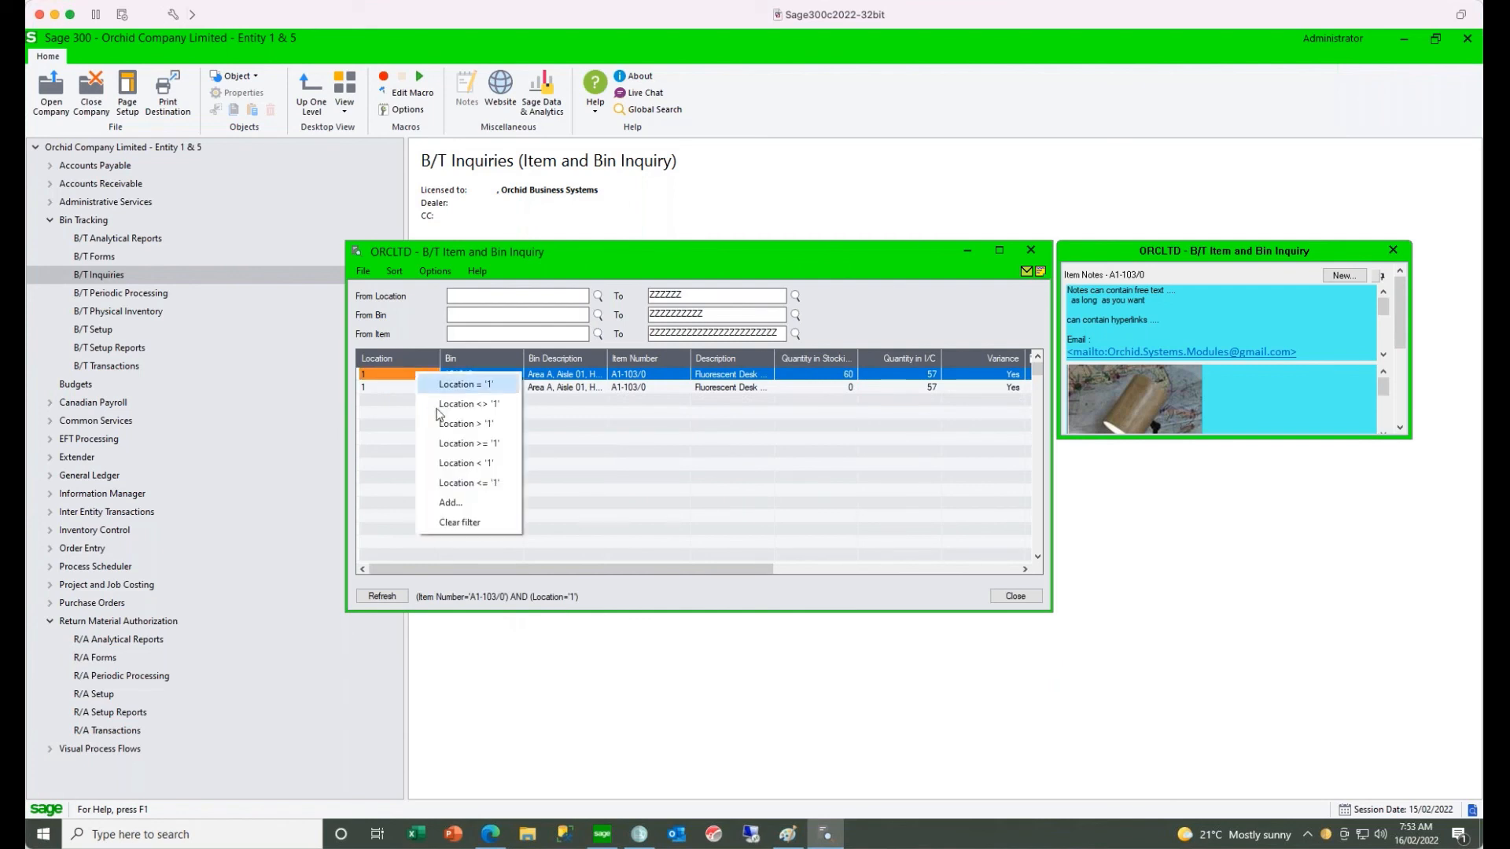
click(455, 505)
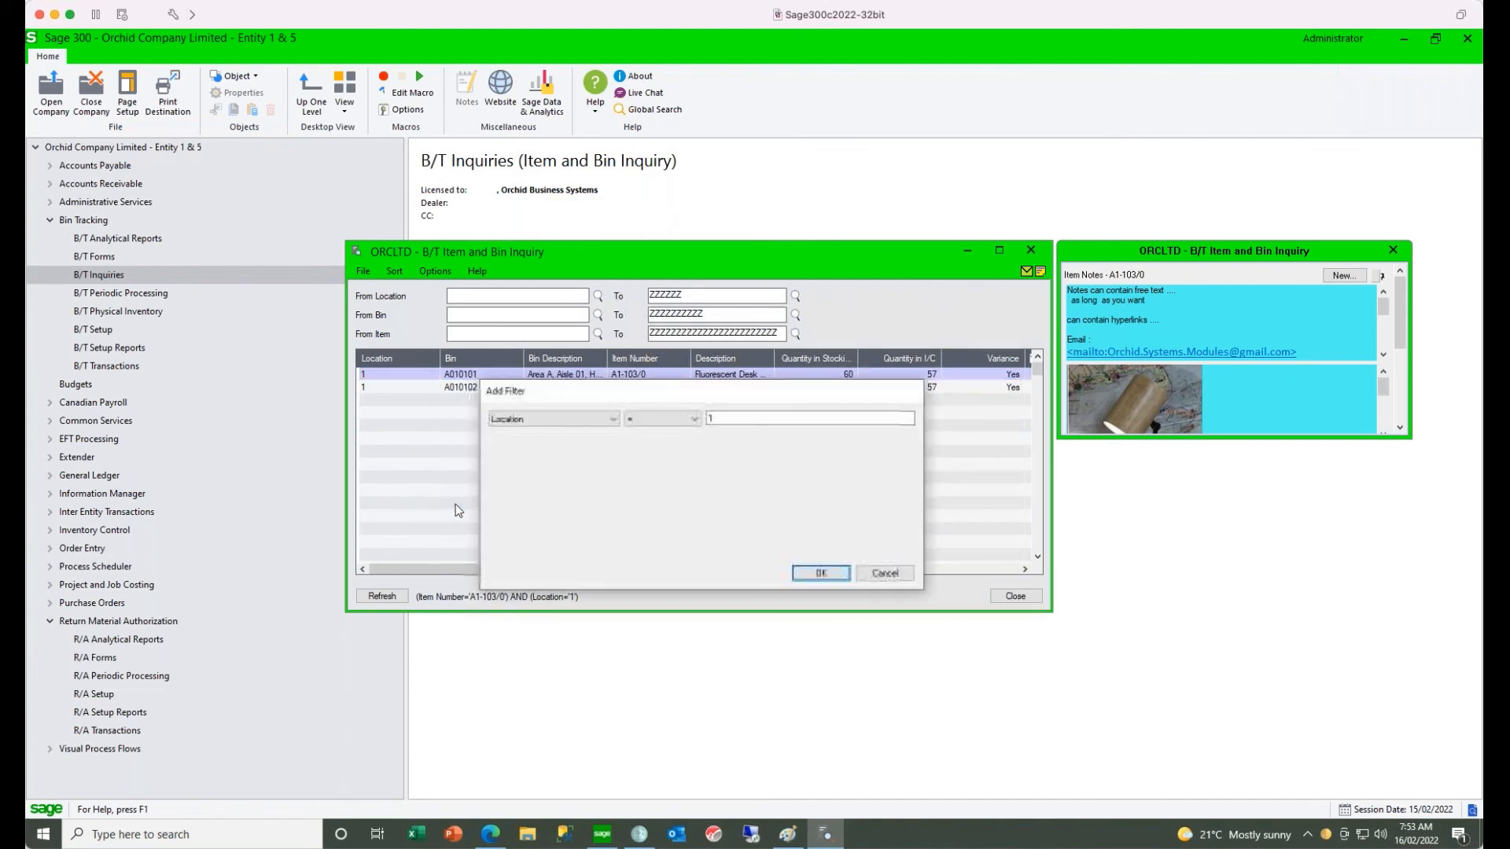
click(607, 421)
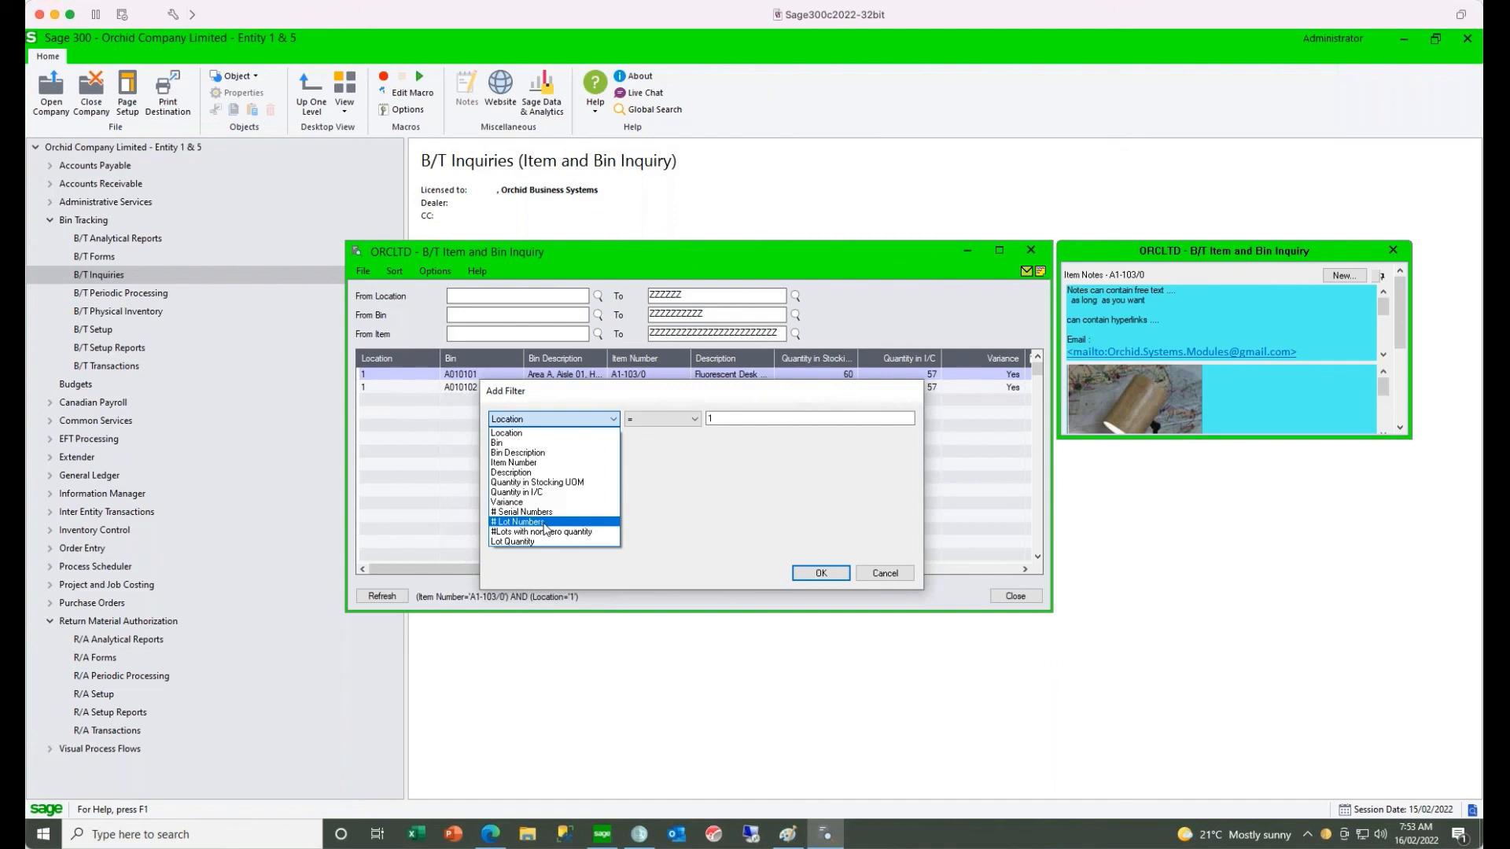
click(875, 575)
click(876, 575)
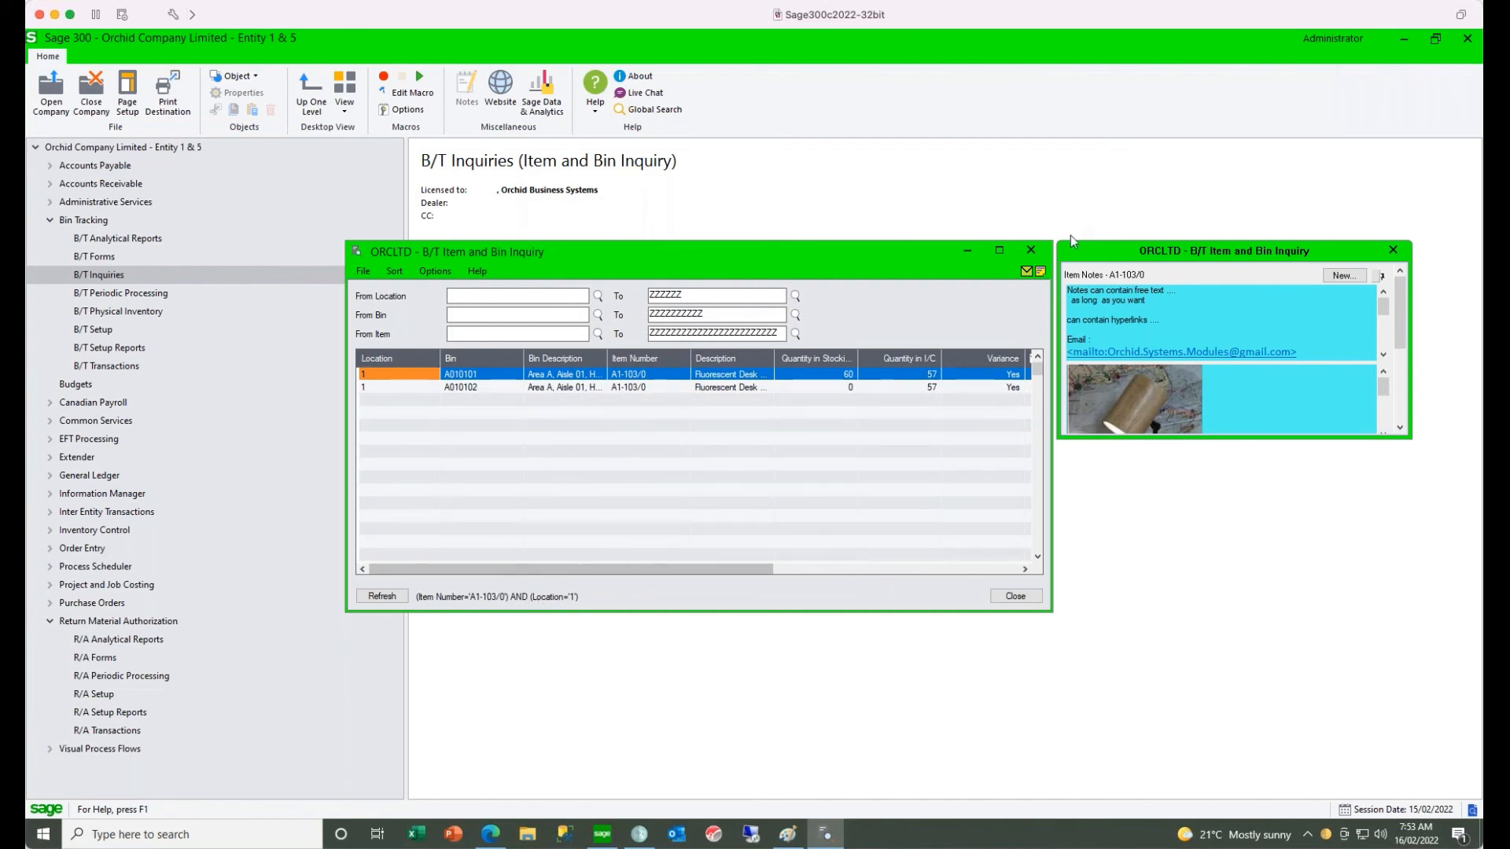
click(1031, 250)
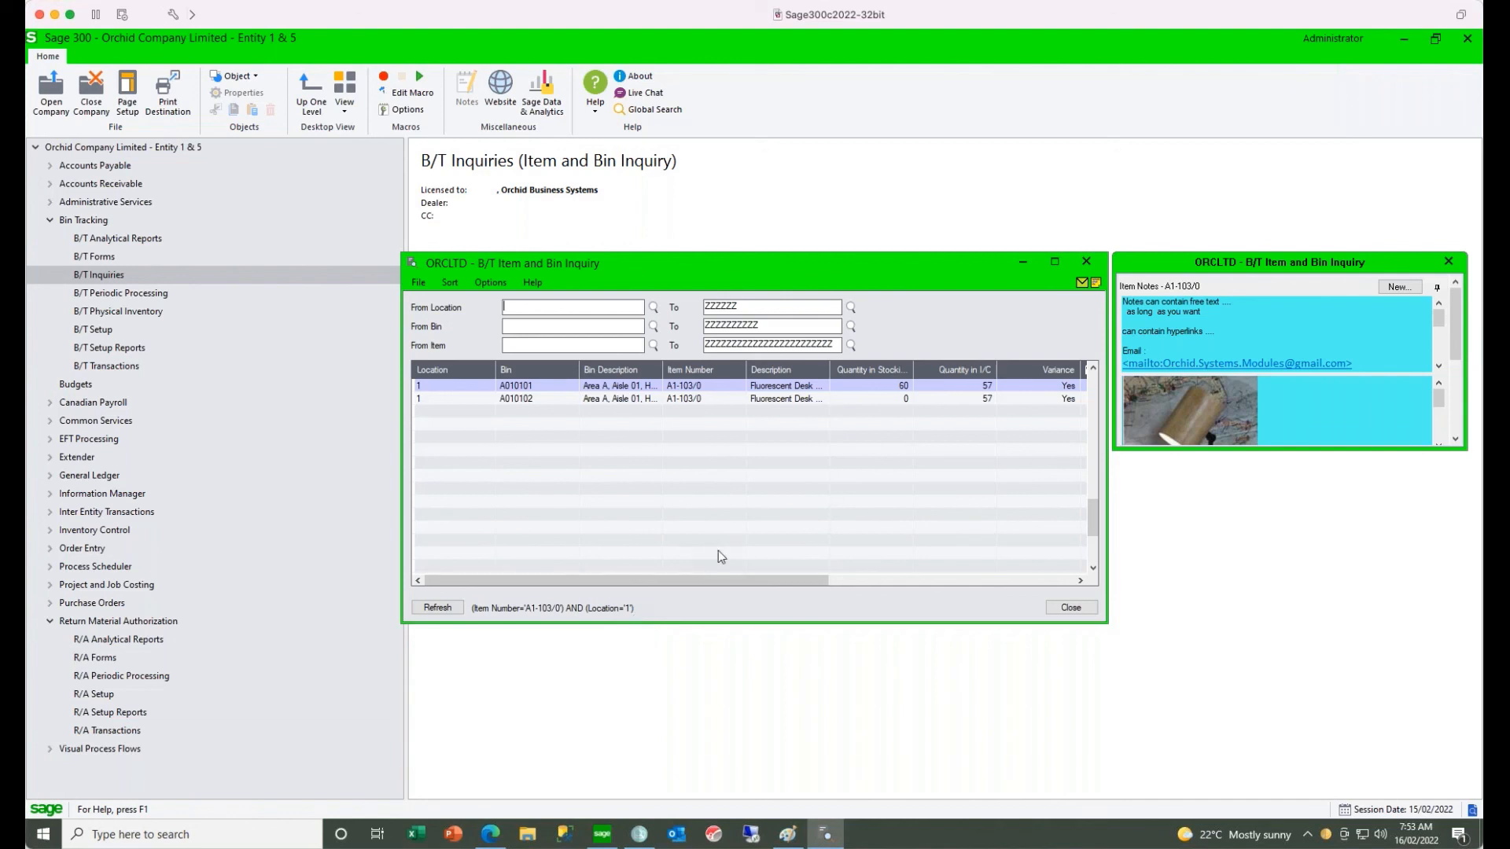
- Close the Item and Bin Inquiry and open the Options screen in Bin Tracking setup
click(1087, 262)
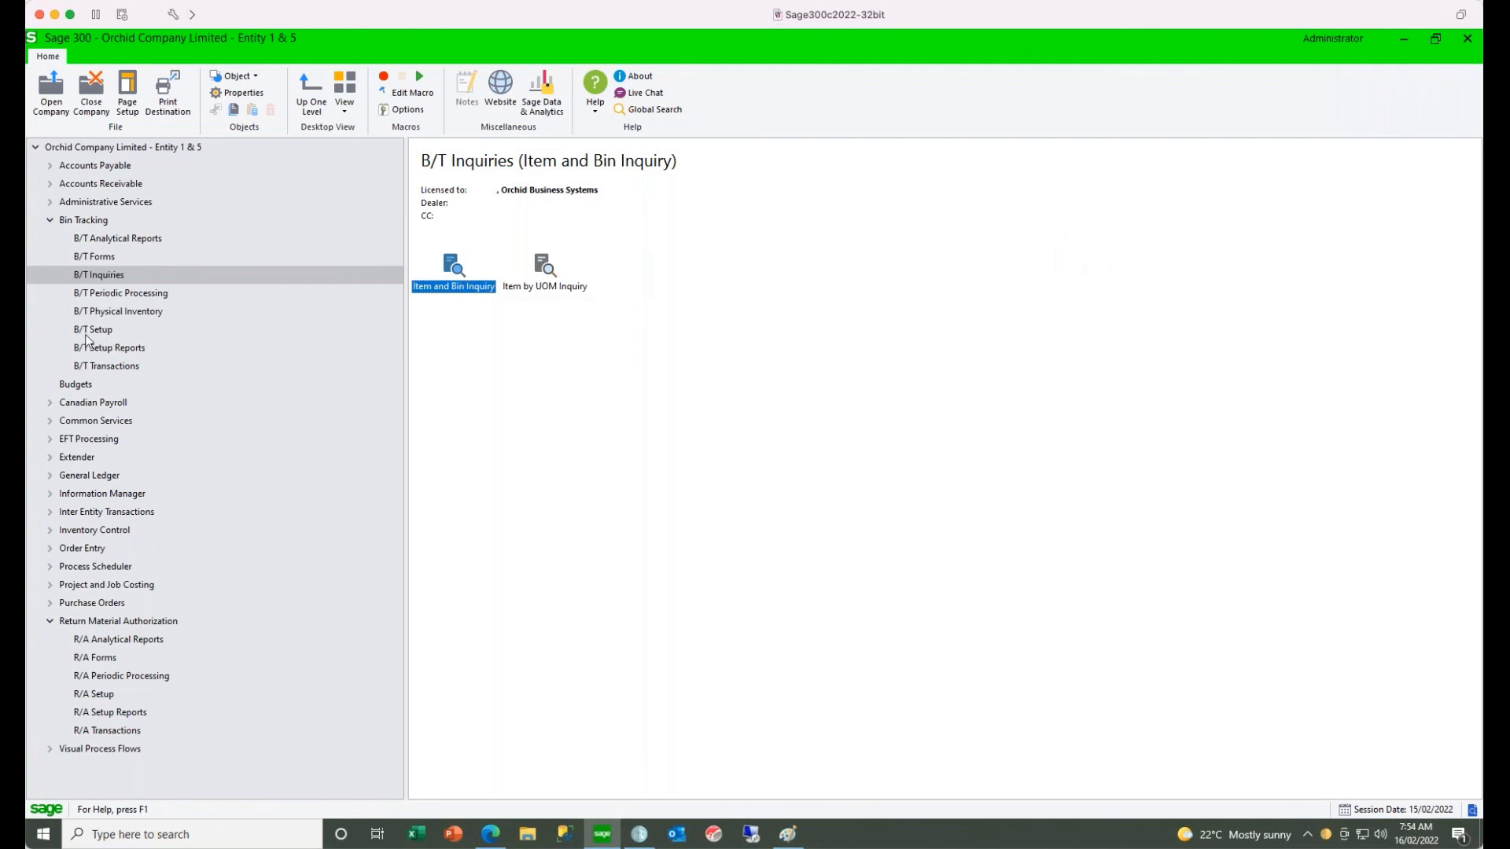
click(89, 330)
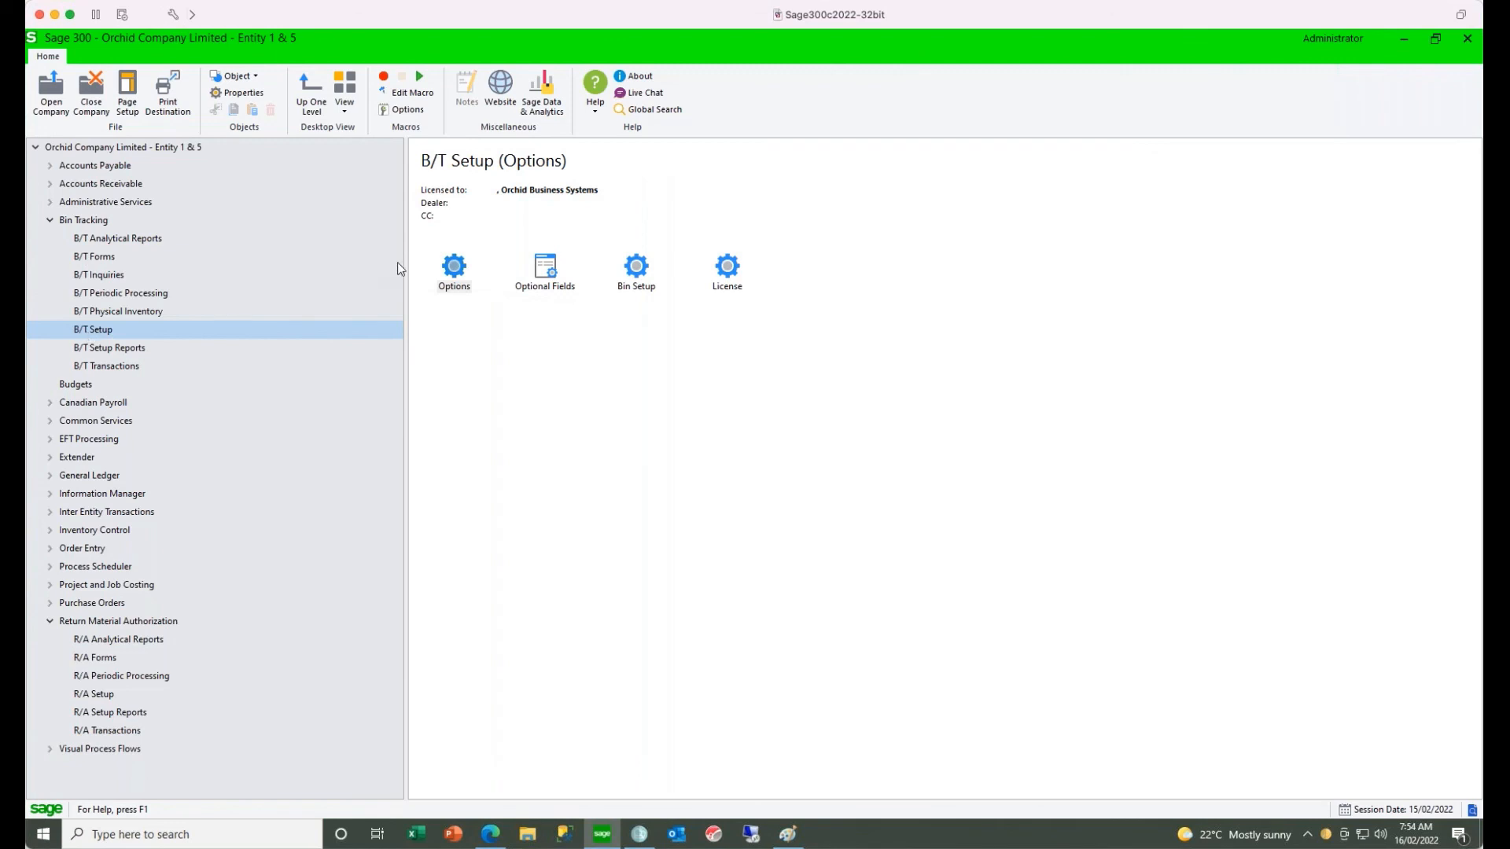
click(455, 272)
double_click(456, 271)
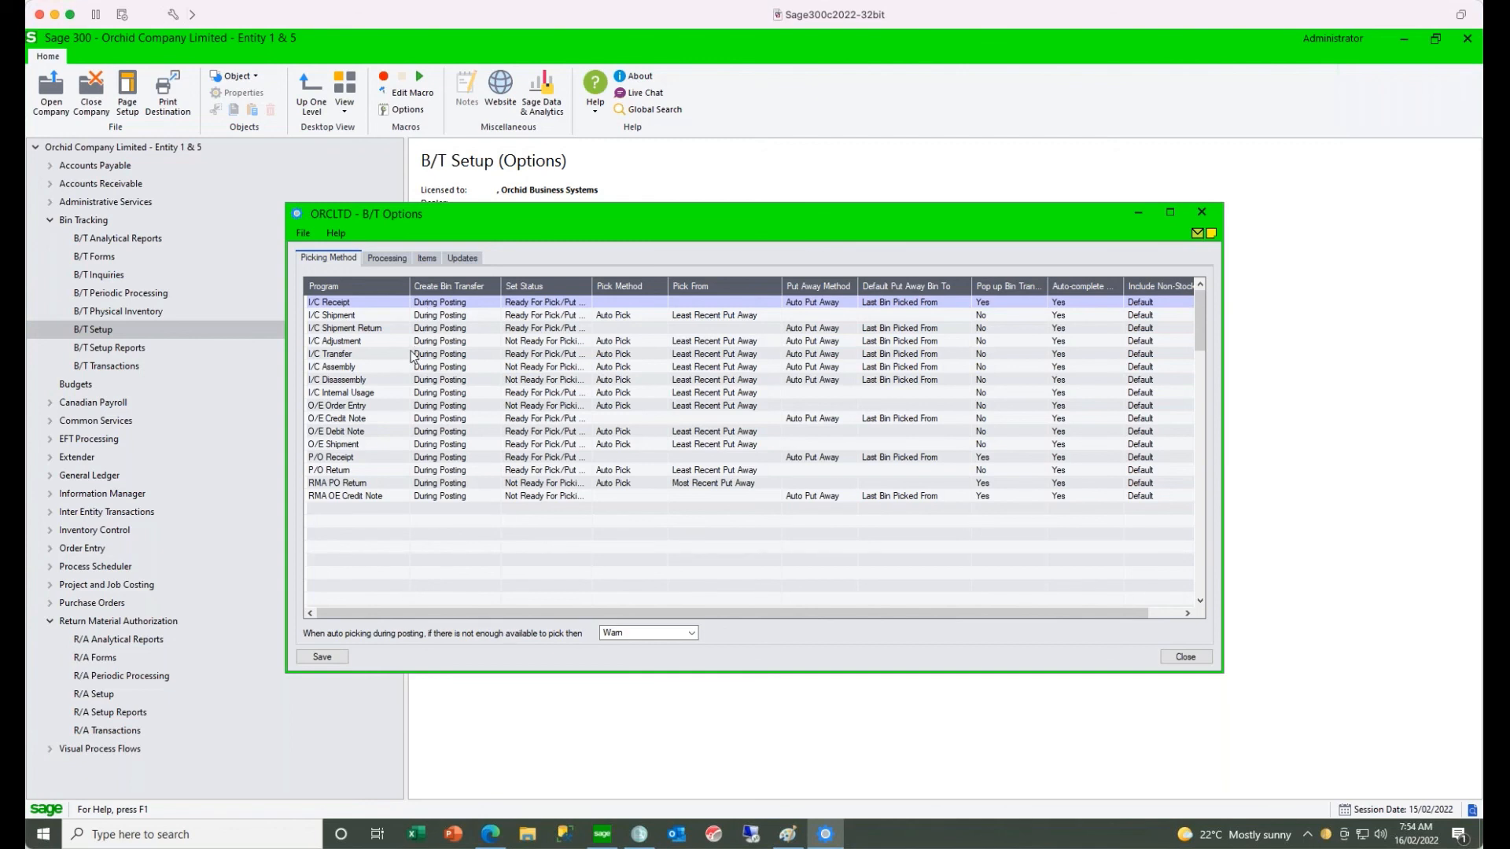
- Try Manually as the O/E Shipment's Create Bin Transfer option, restore During Posting, check its pop-up setting, and close the options without saving
click(356, 446)
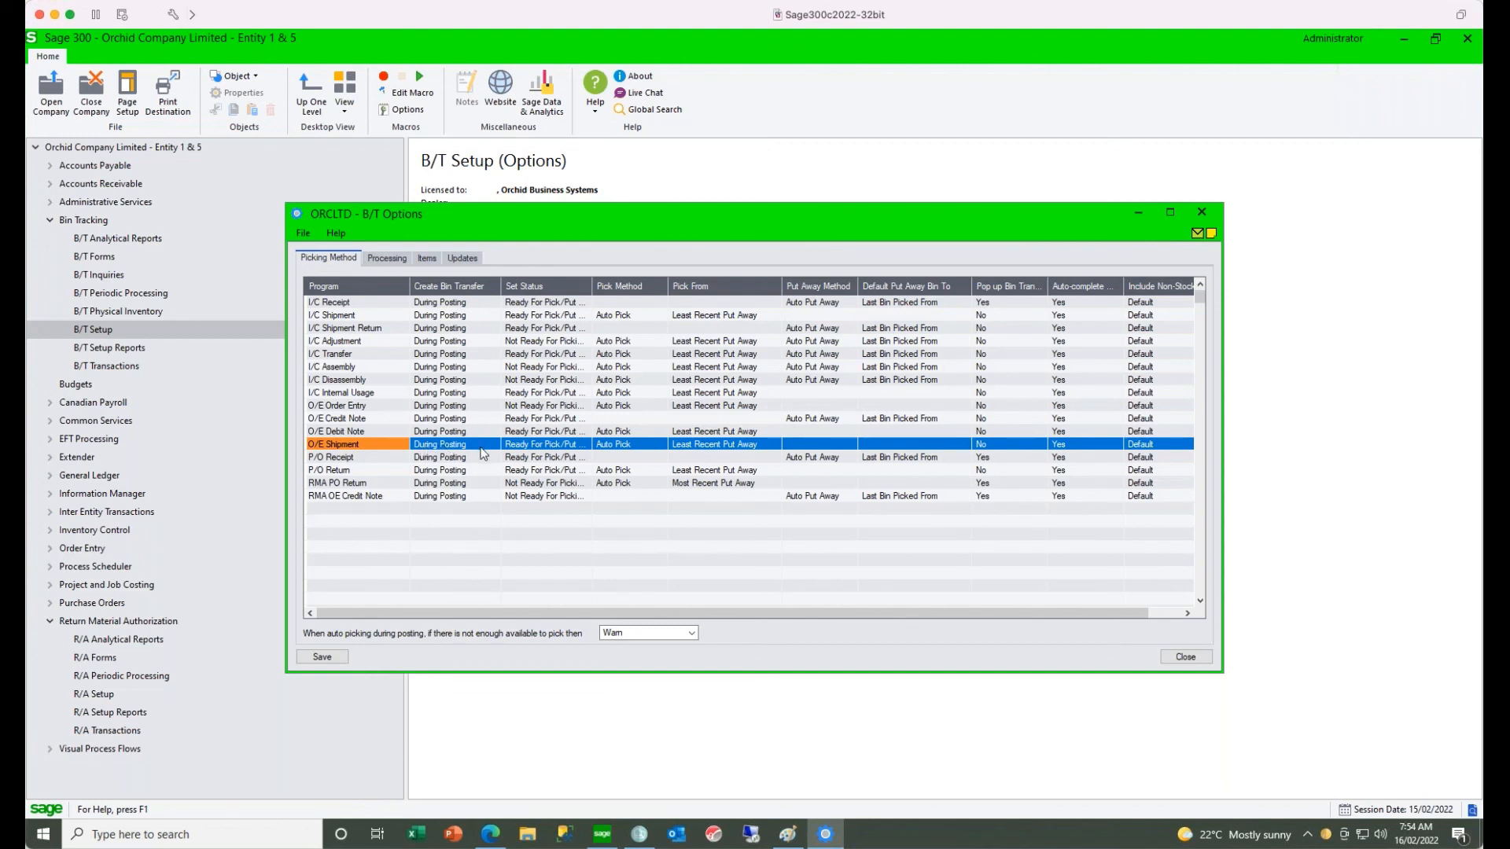
double_click(491, 447)
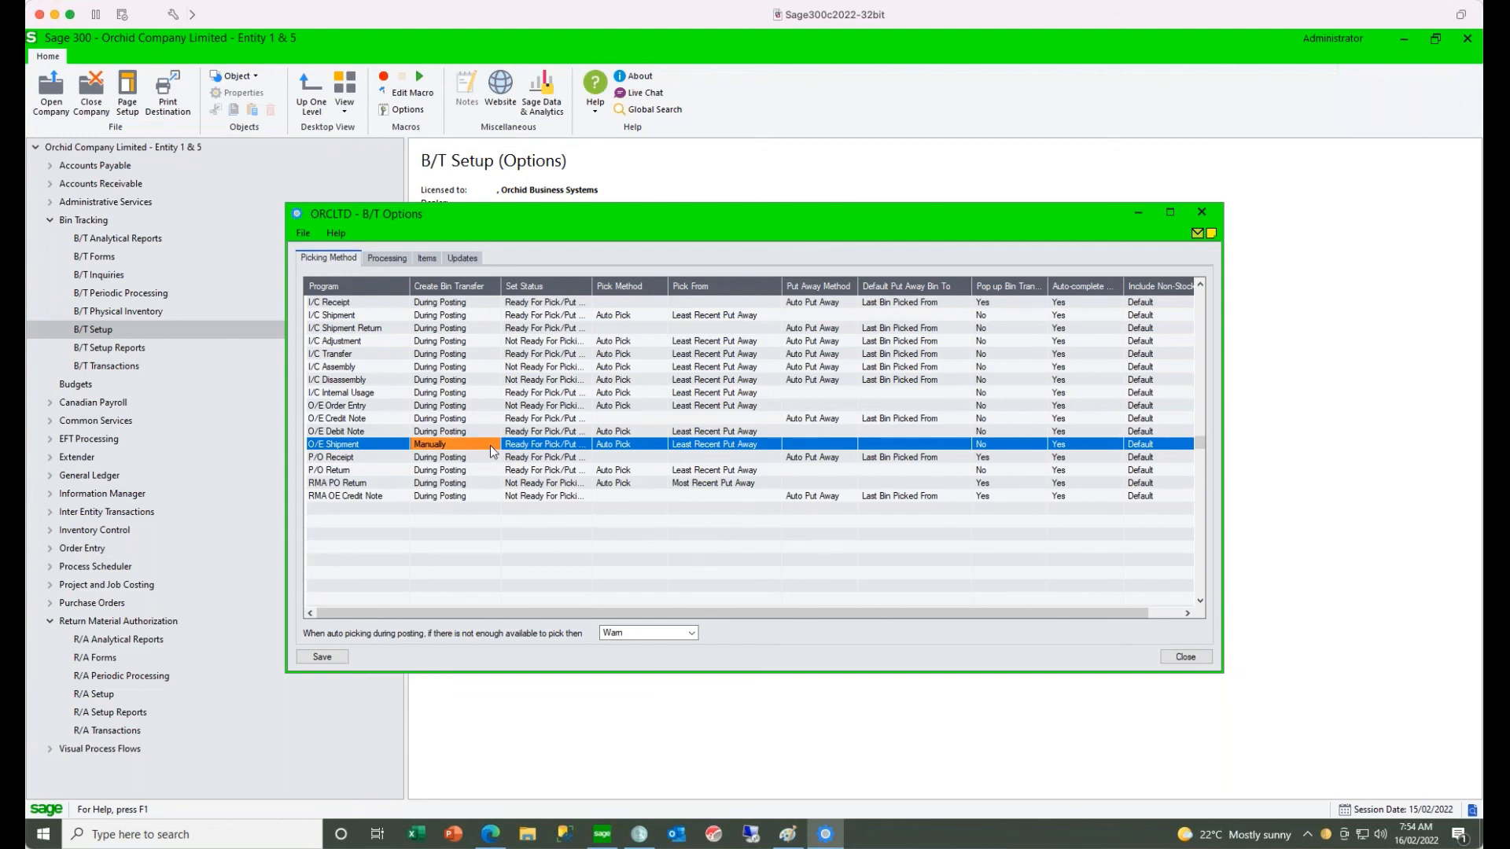
double_click(491, 447)
click(985, 446)
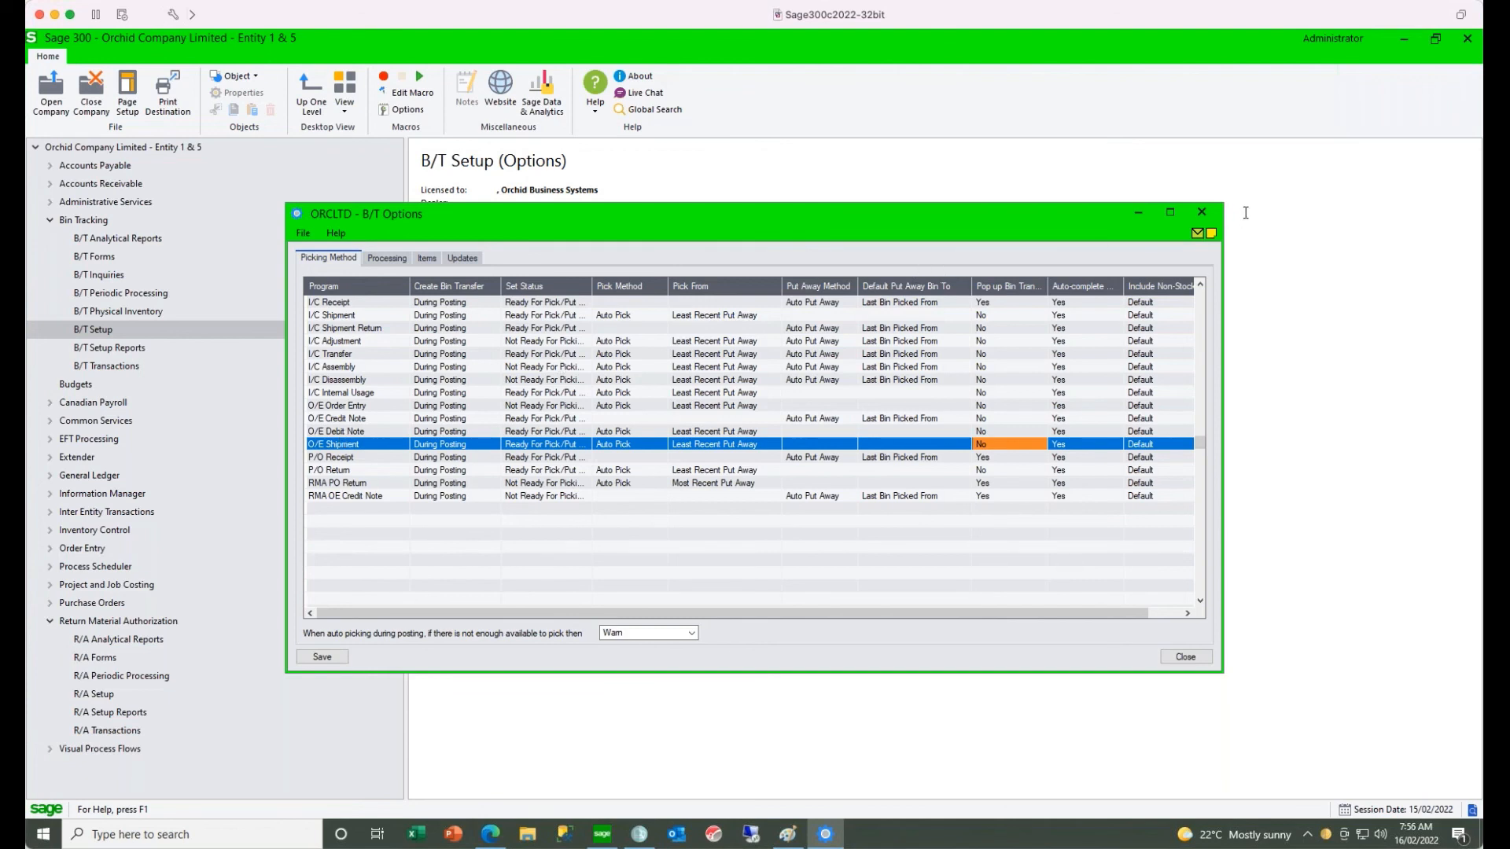
click(1202, 212)
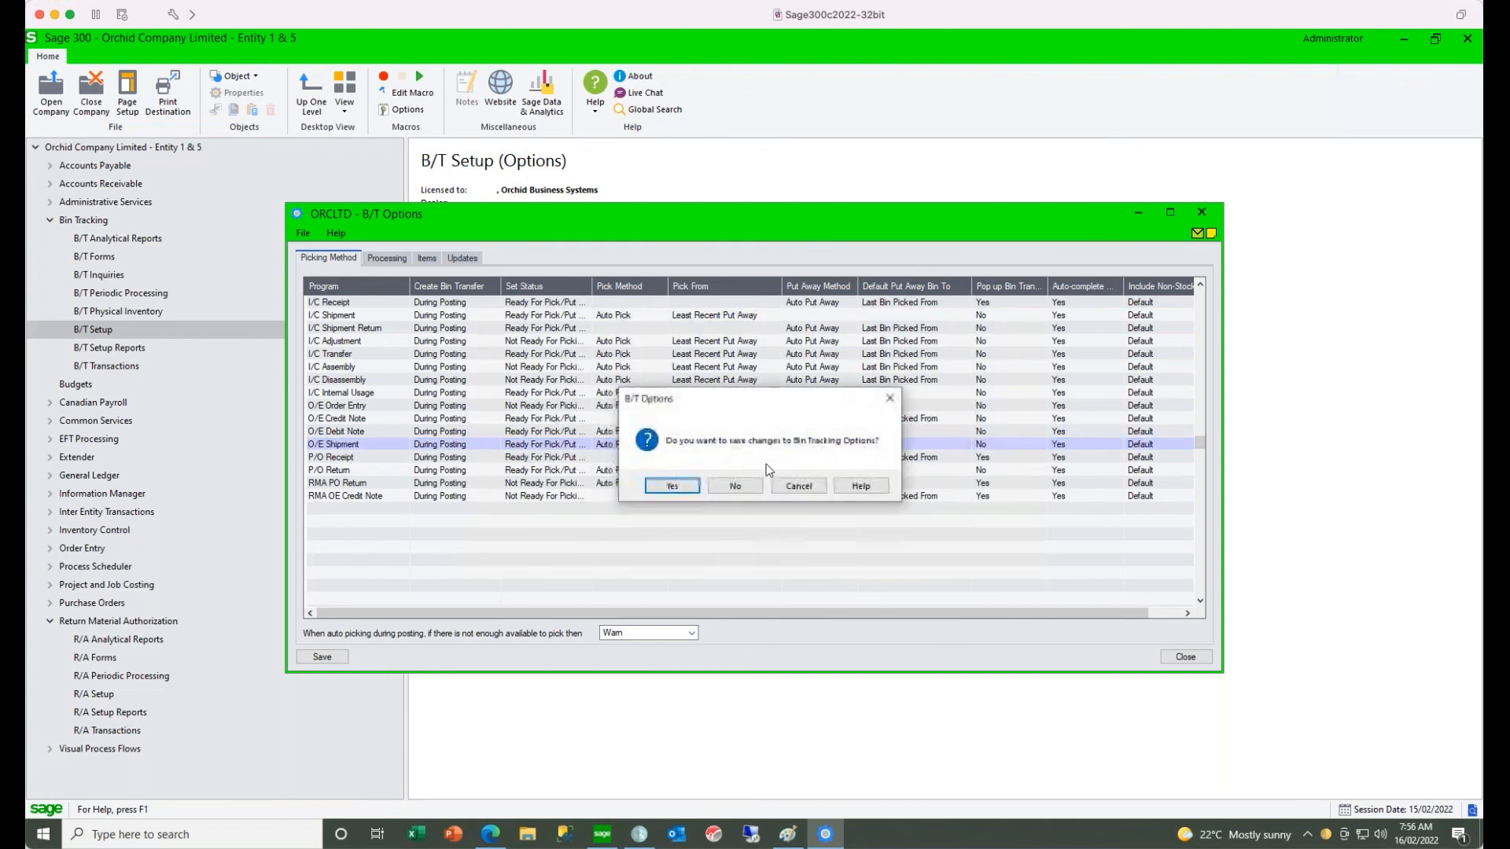
click(733, 487)
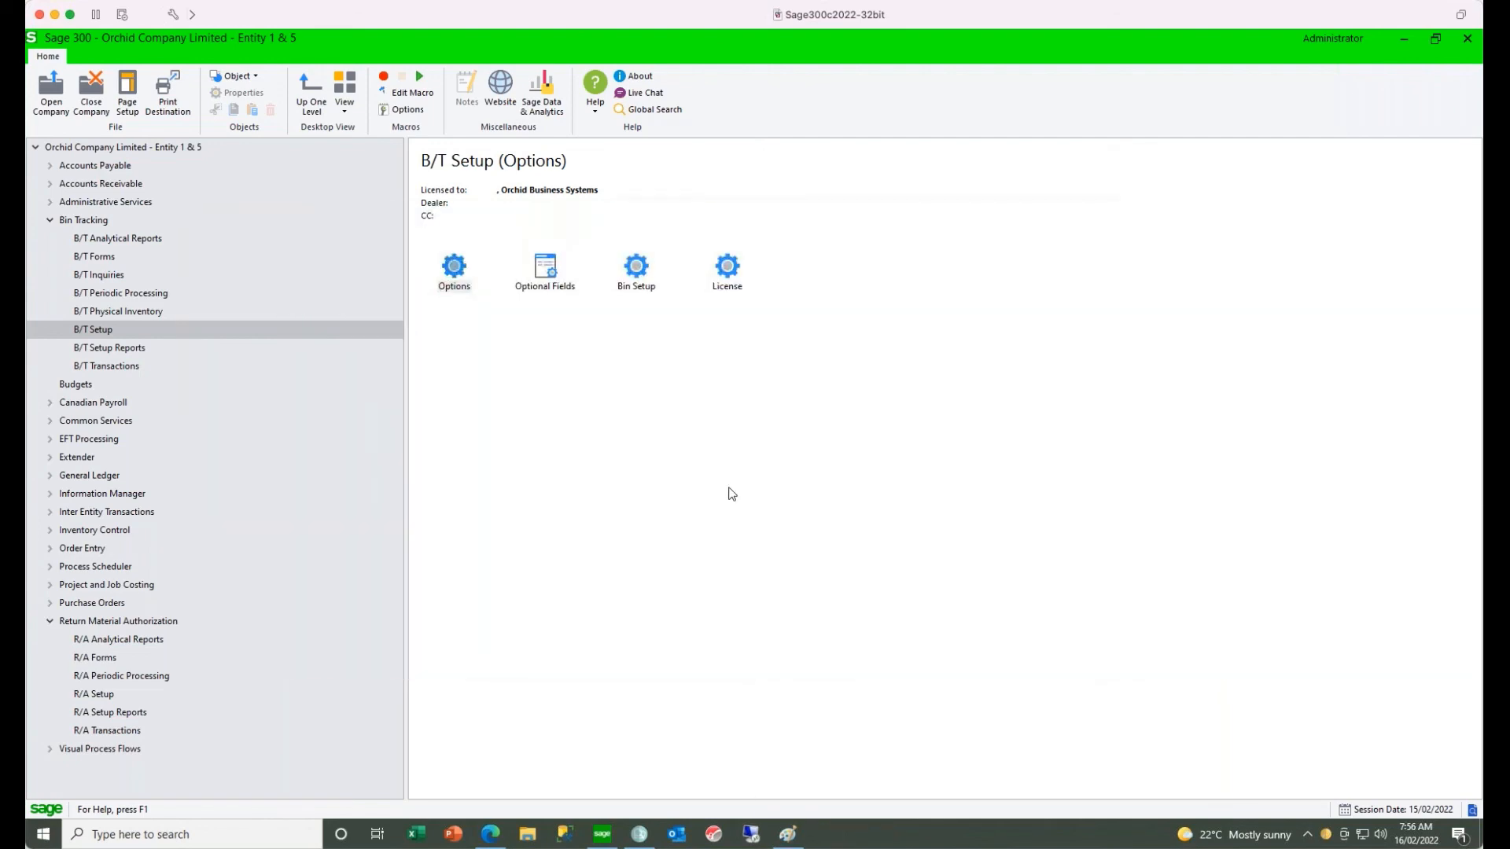
- Switch to Info-Explorer, filter the downloadable sample cubes to Bin Tracking, and download and open Bin Tracking Status.cubx
click(641, 839)
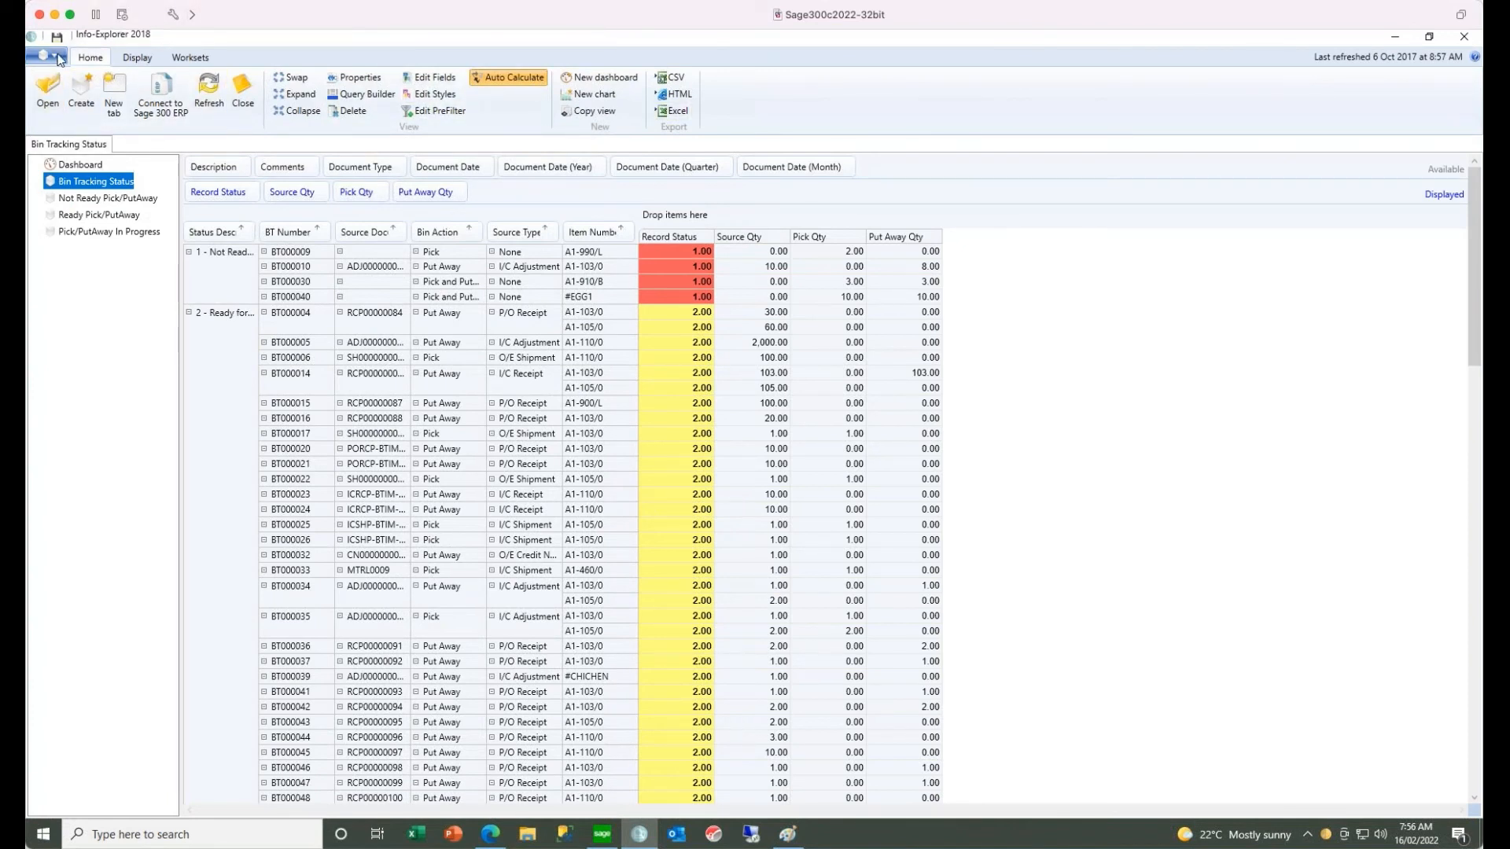
click(47, 56)
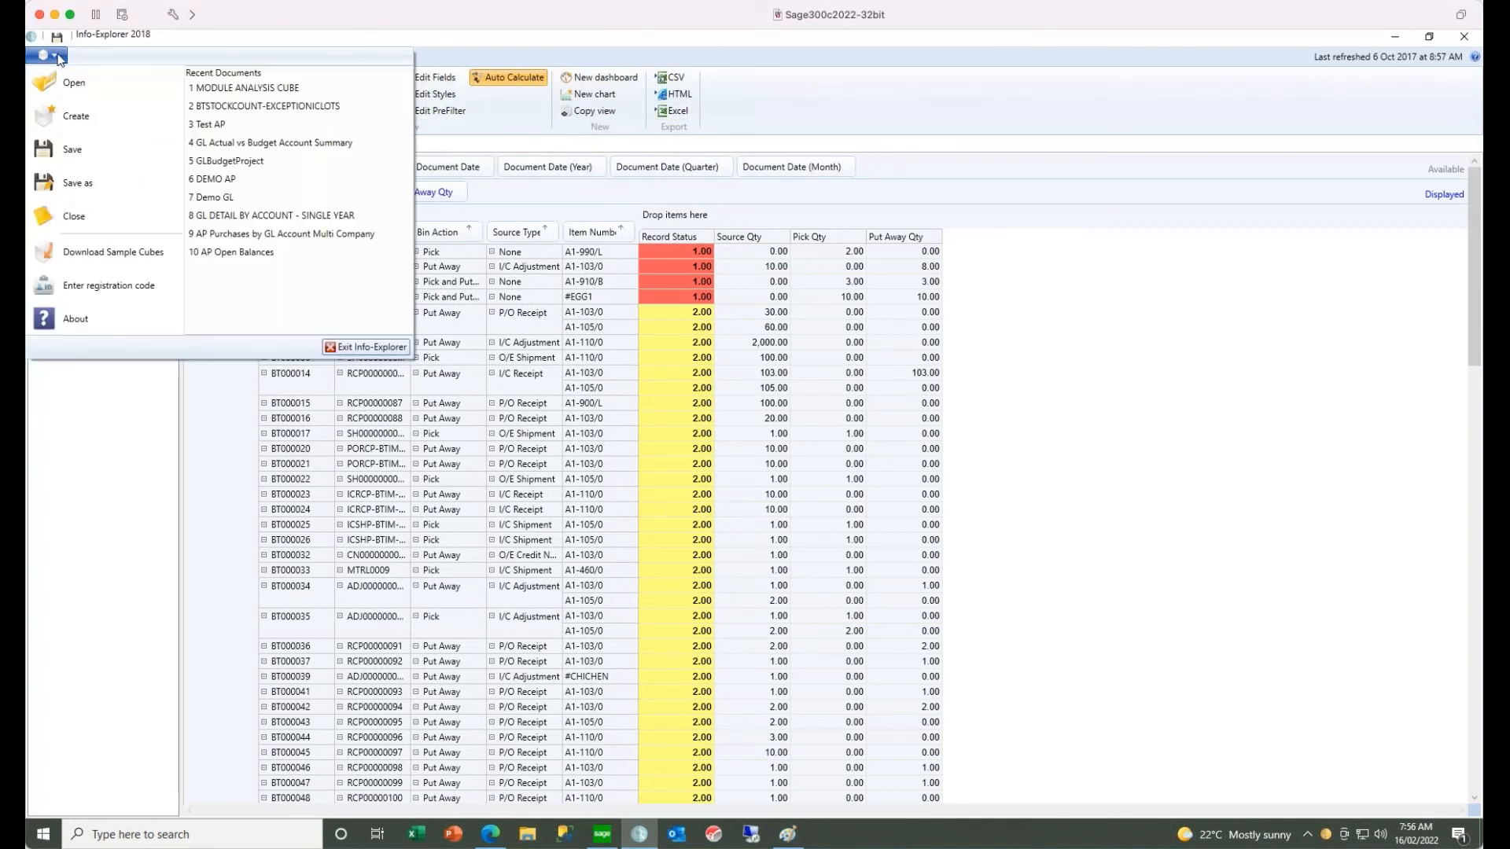
click(92, 253)
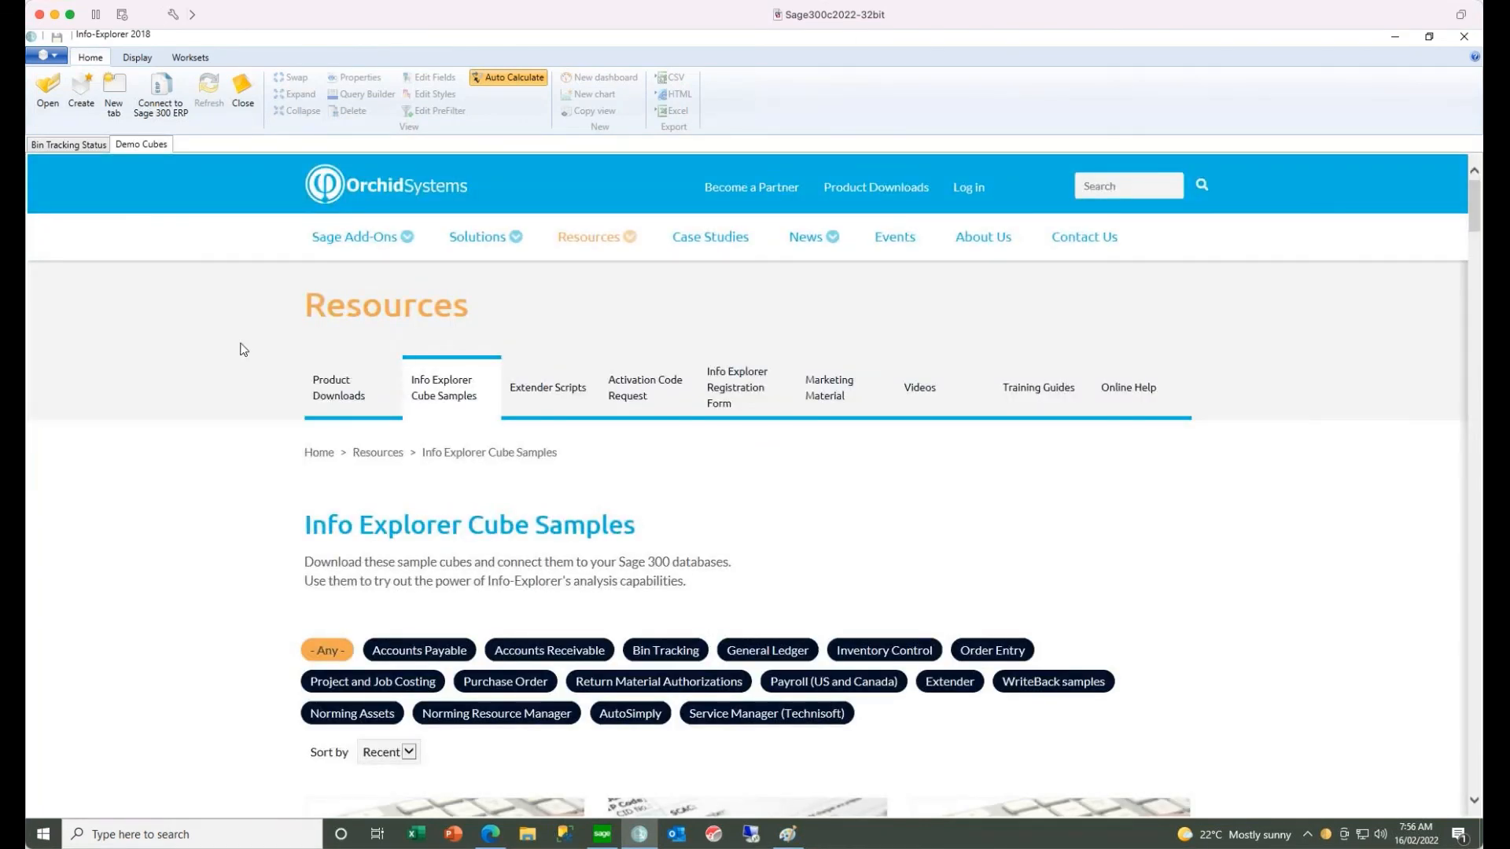
click(661, 653)
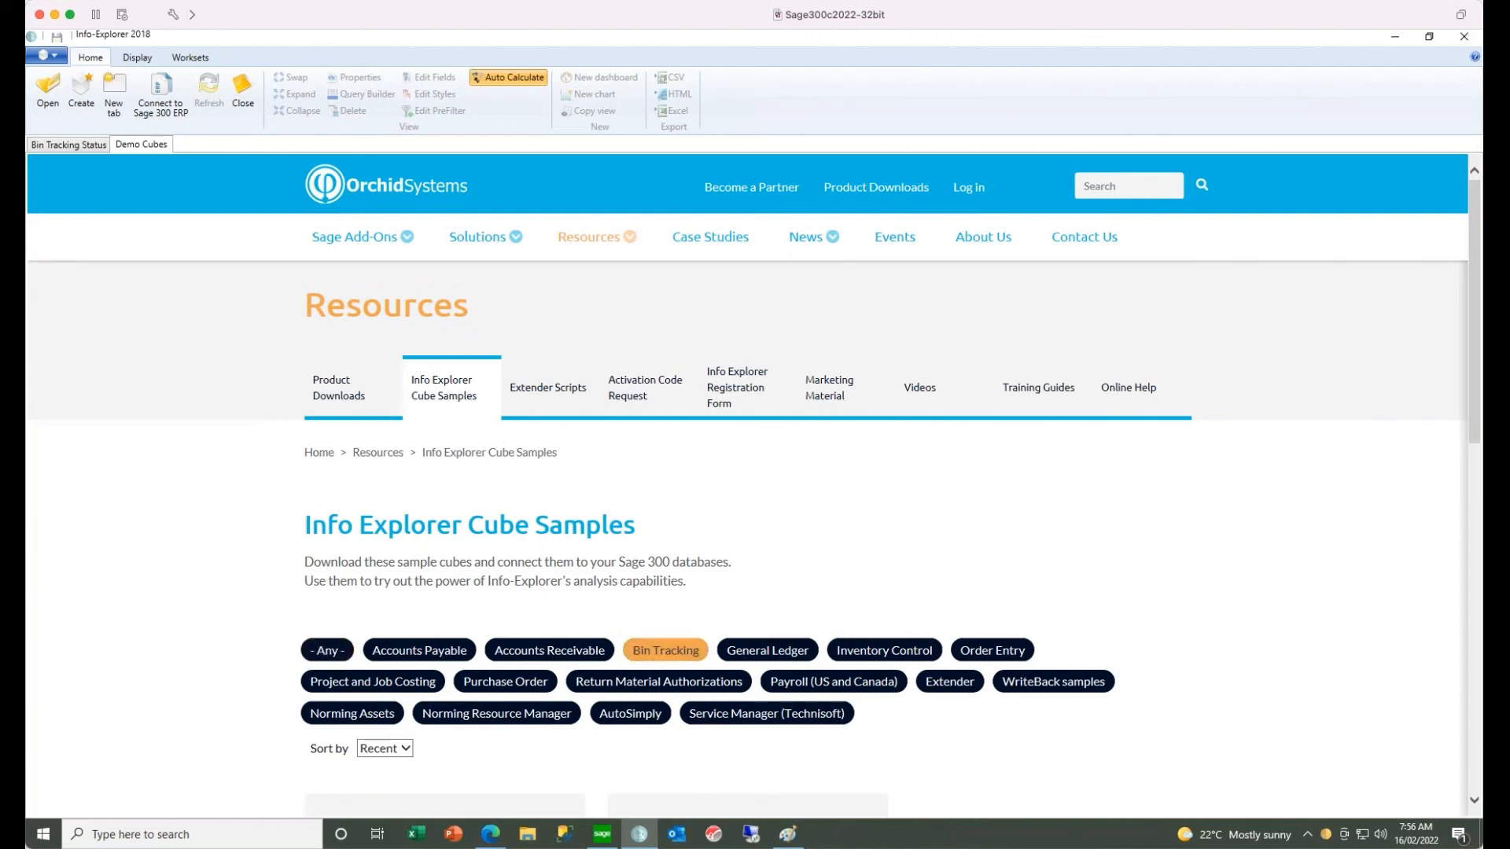
scroll(1213, 556, down, 6)
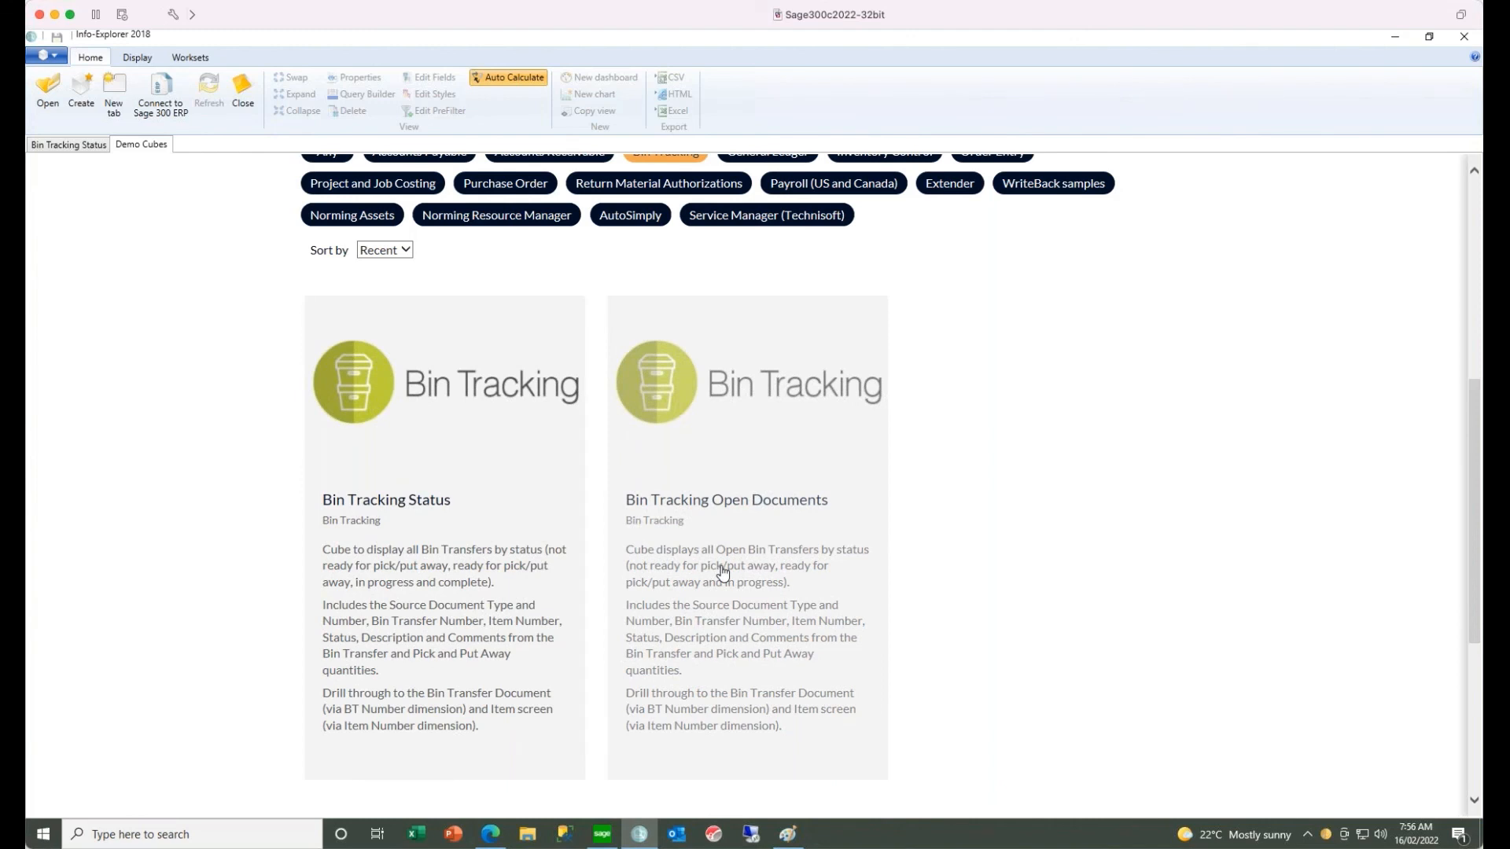
click(386, 577)
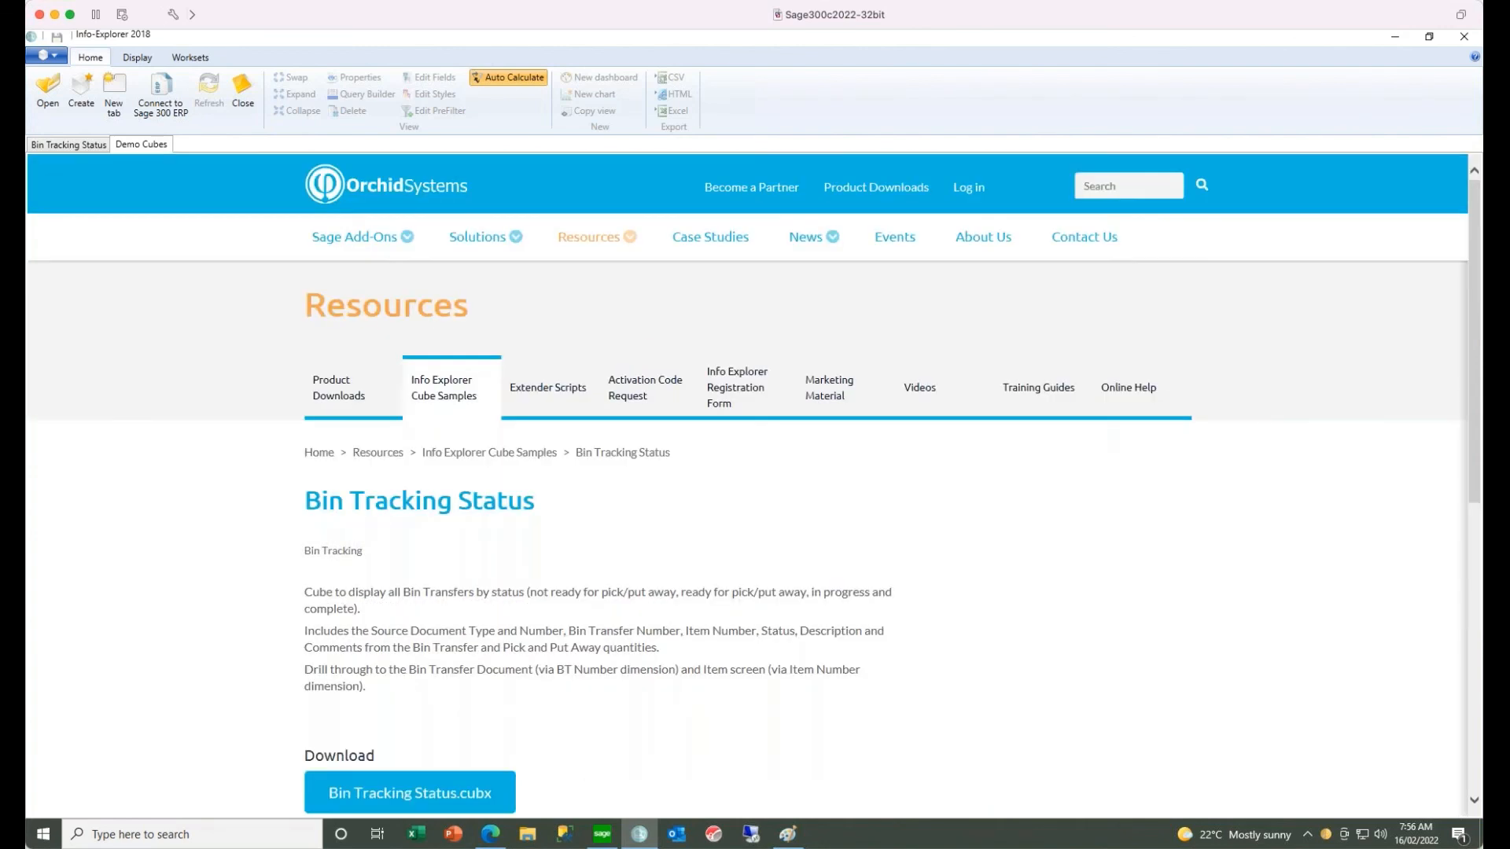
click(401, 795)
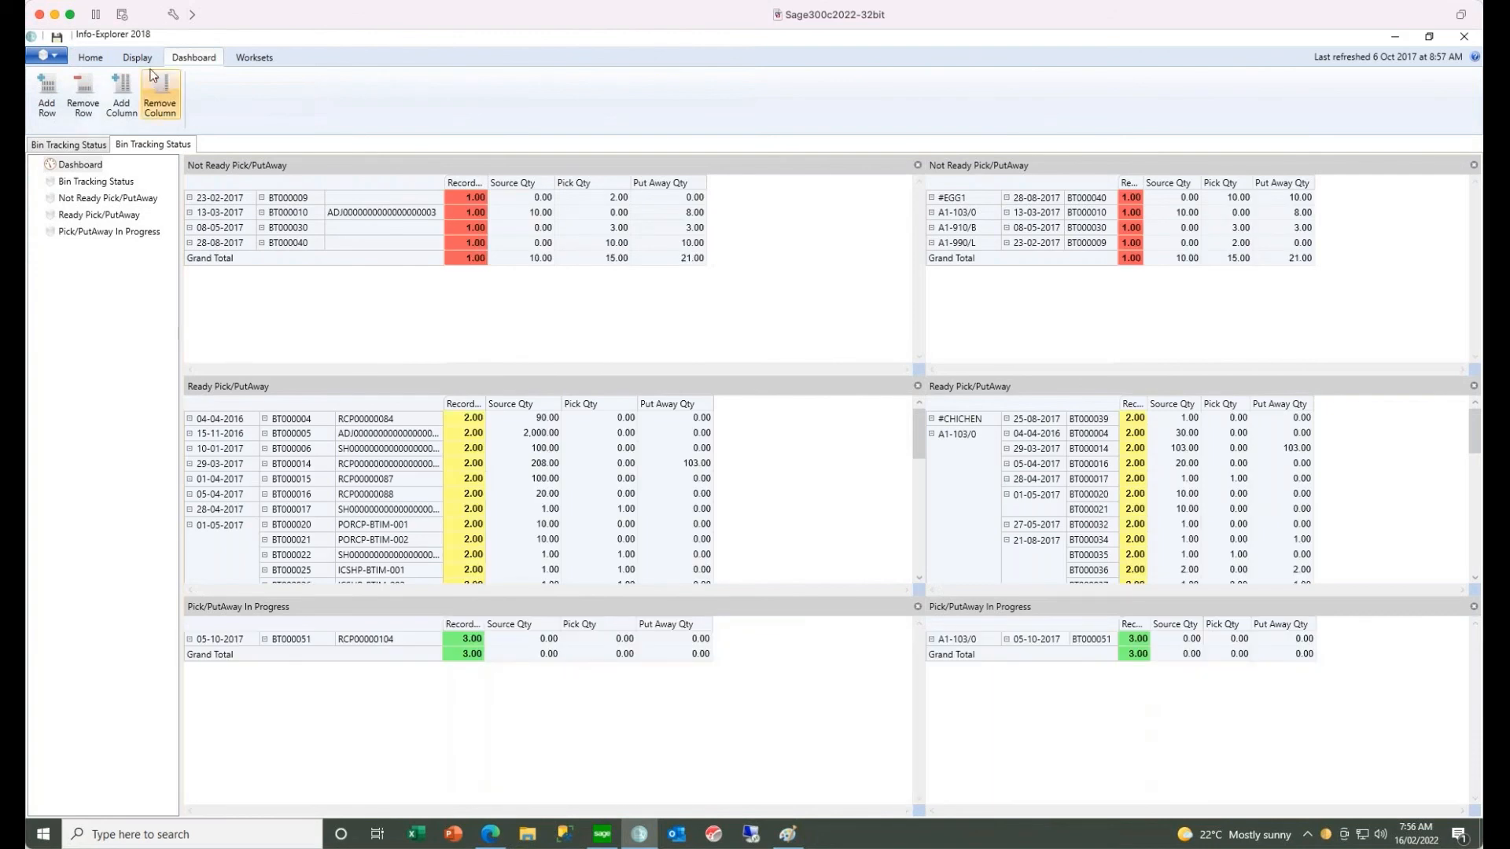
- Examine the database connection settings in the Bin Tracking Status cube's properties and cancel without changes
click(107, 57)
click(368, 79)
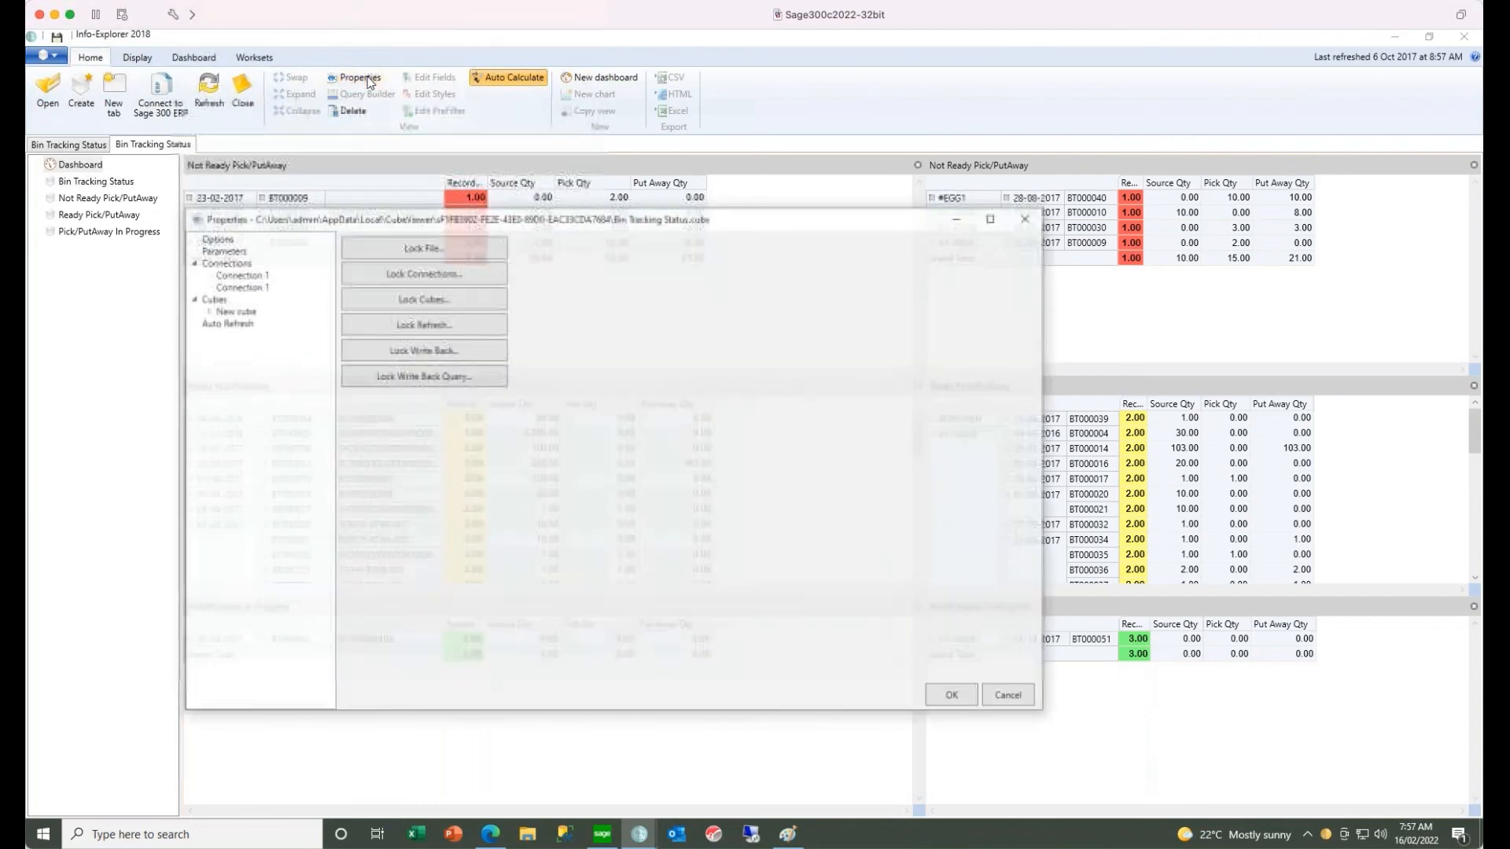
click(241, 276)
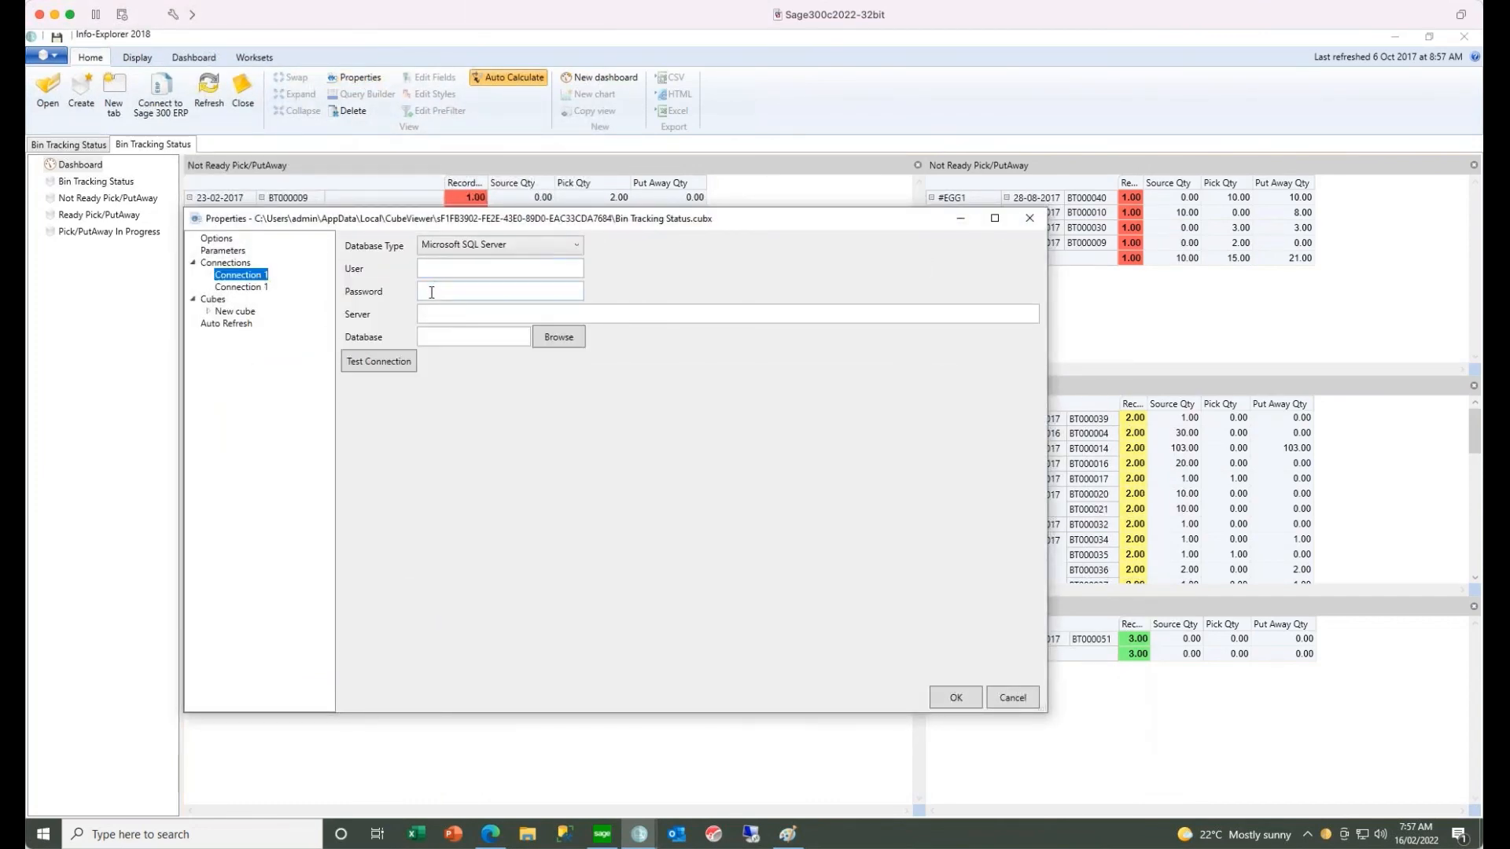
click(1011, 702)
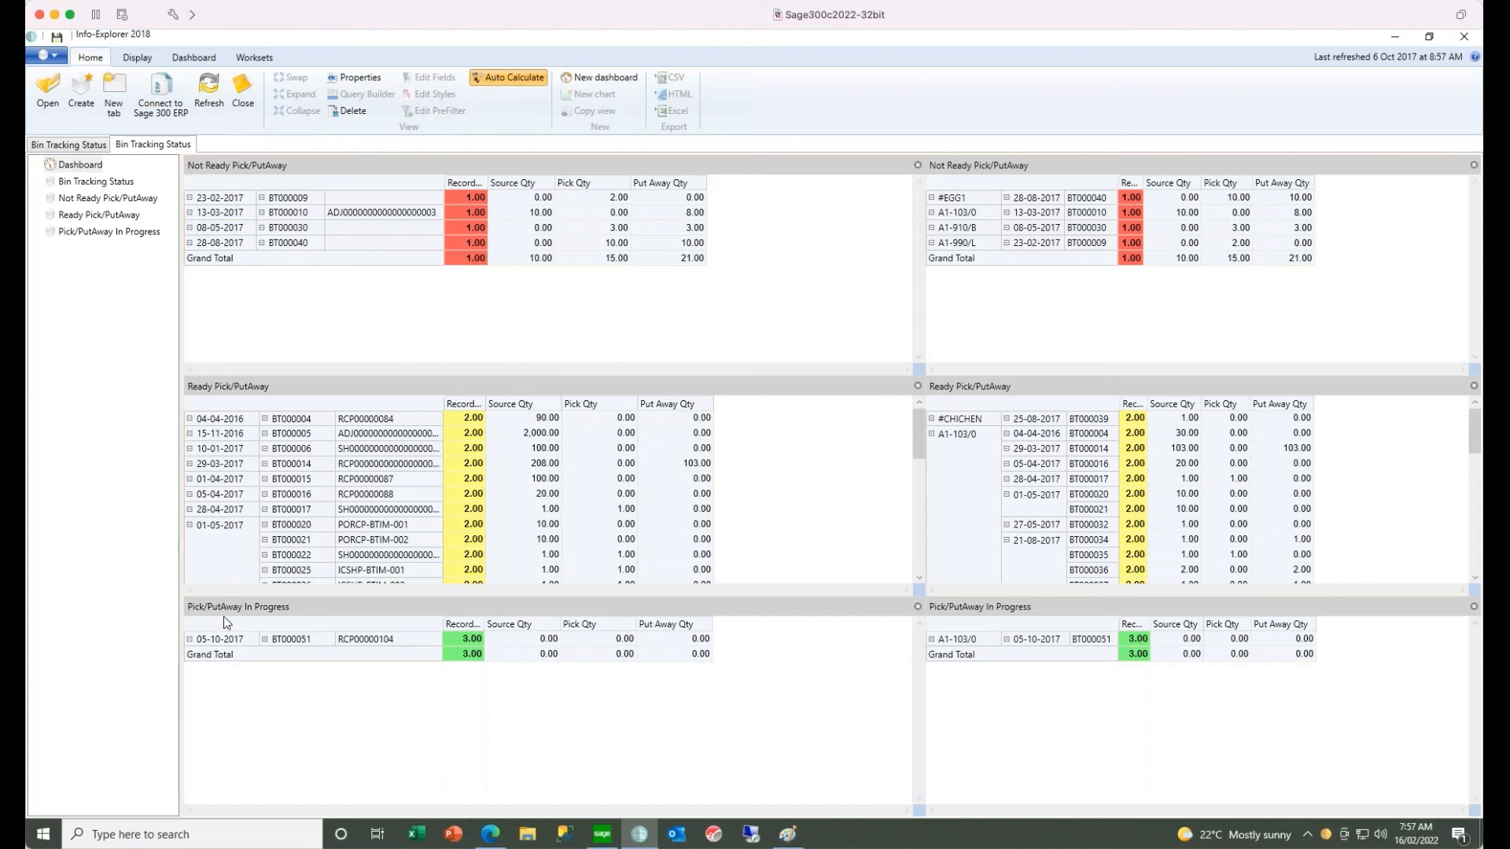
- Review the Bin Tracking Status, Not Ready and In Progress views, and display the drill-through options for bin transfer BT000051
click(118, 185)
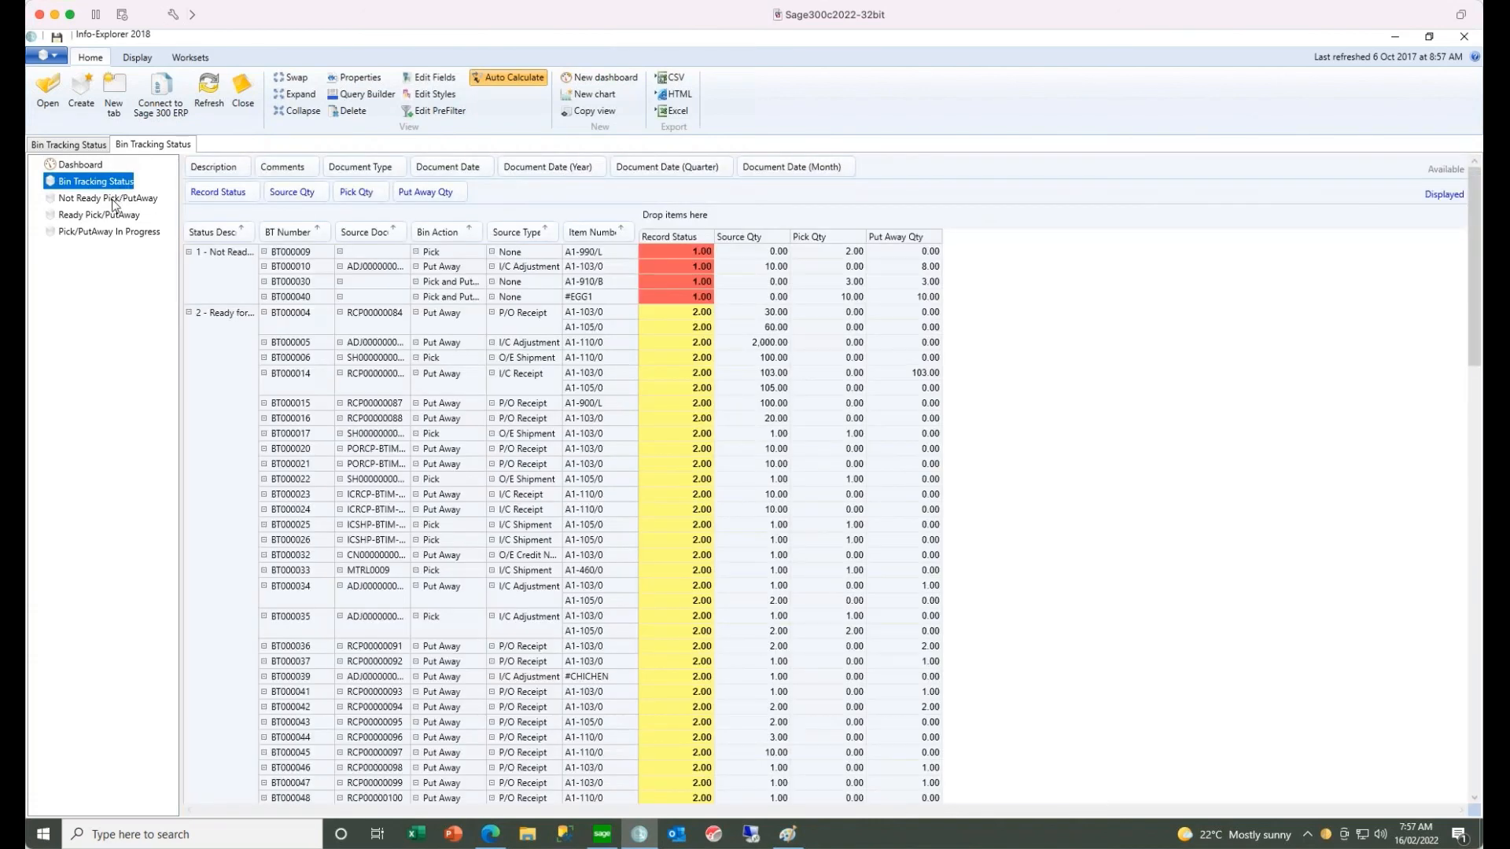
click(112, 199)
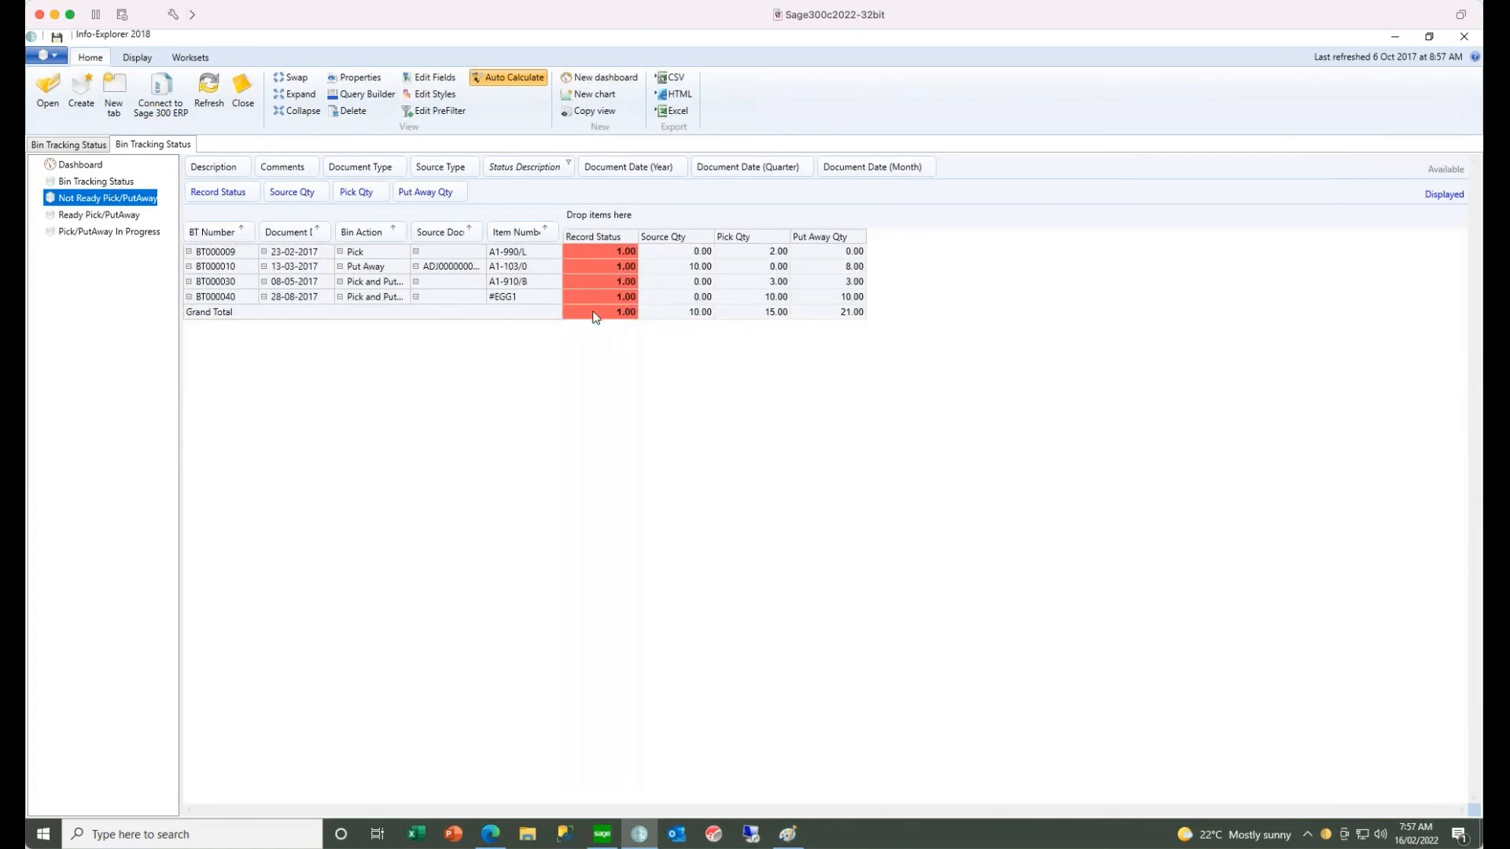
click(124, 233)
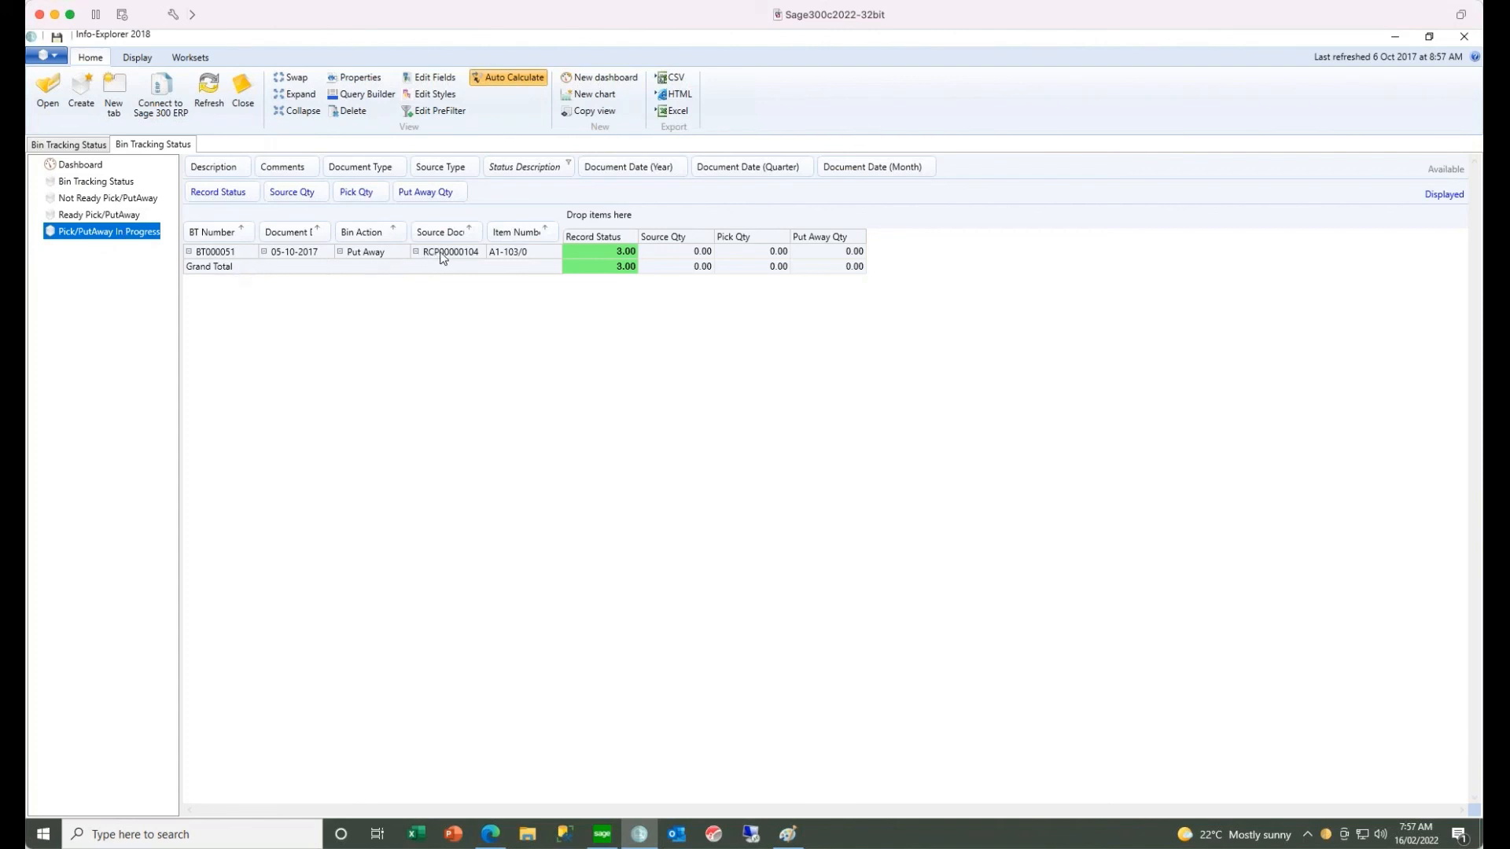
right_click(599, 254)
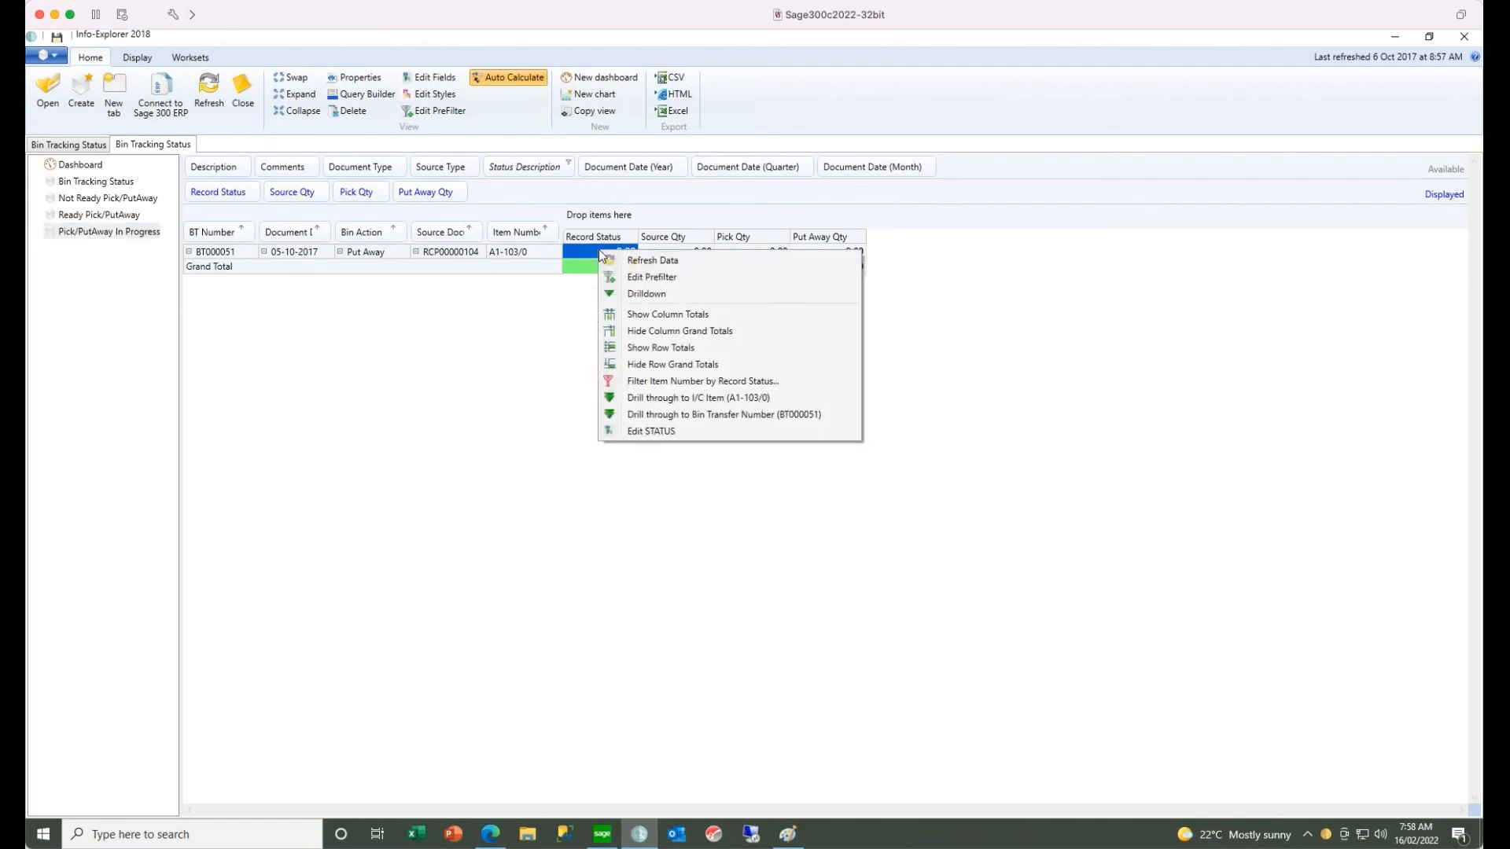